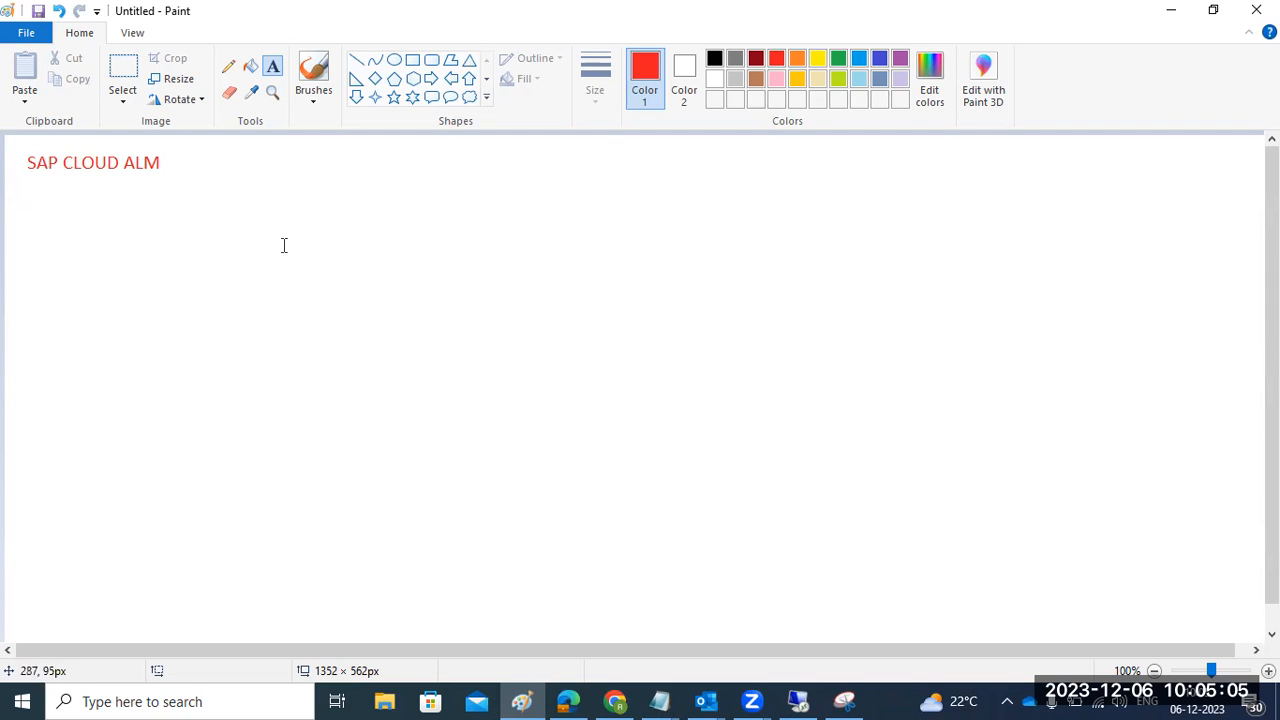
# - Switch from the 'SAP CLOUD ALM' Paint note to the Cloud ALM launchpad in Chrome
pyautogui.click(615, 701)
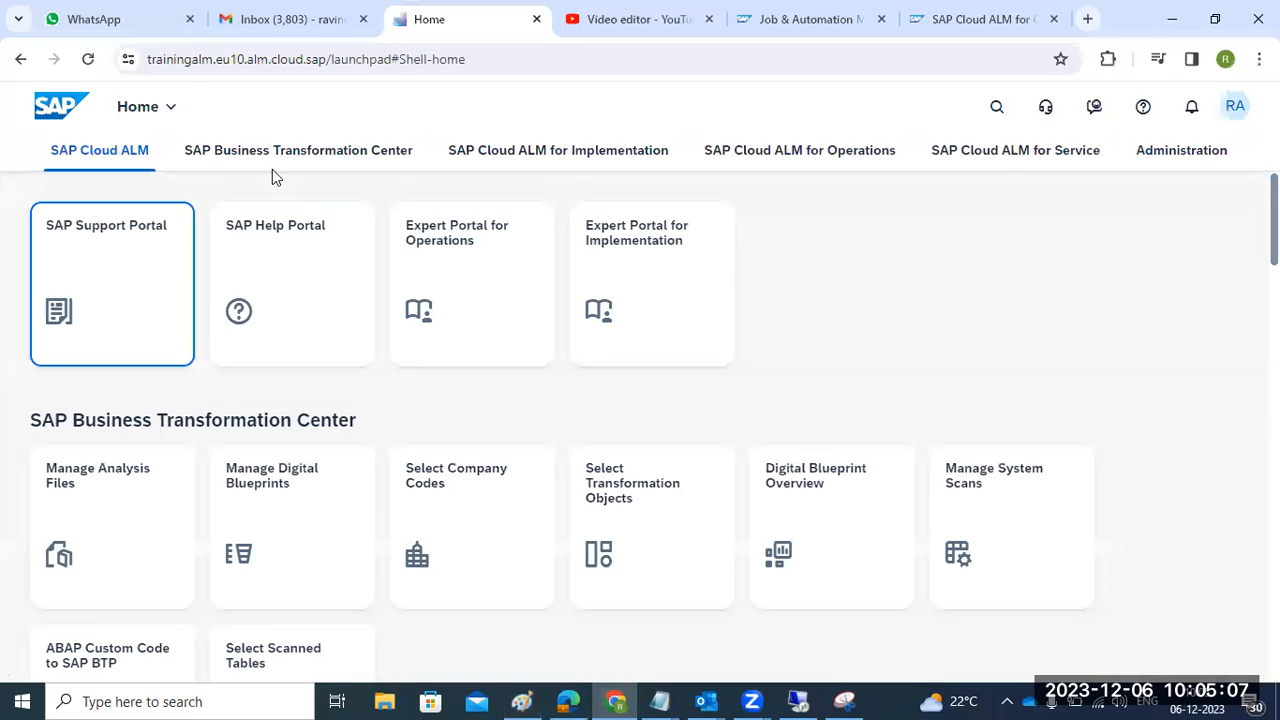
# - Highlight the launchpad address, review the Operations tiles, then bring up the Job & Automation Monitoring page
pyautogui.moveTo(167, 61)
pyautogui.mouseDown()
pyautogui.moveTo(526, 67)
pyautogui.moveTo(147, 66)
pyautogui.mouseUp()
pyautogui.click(515, 63)
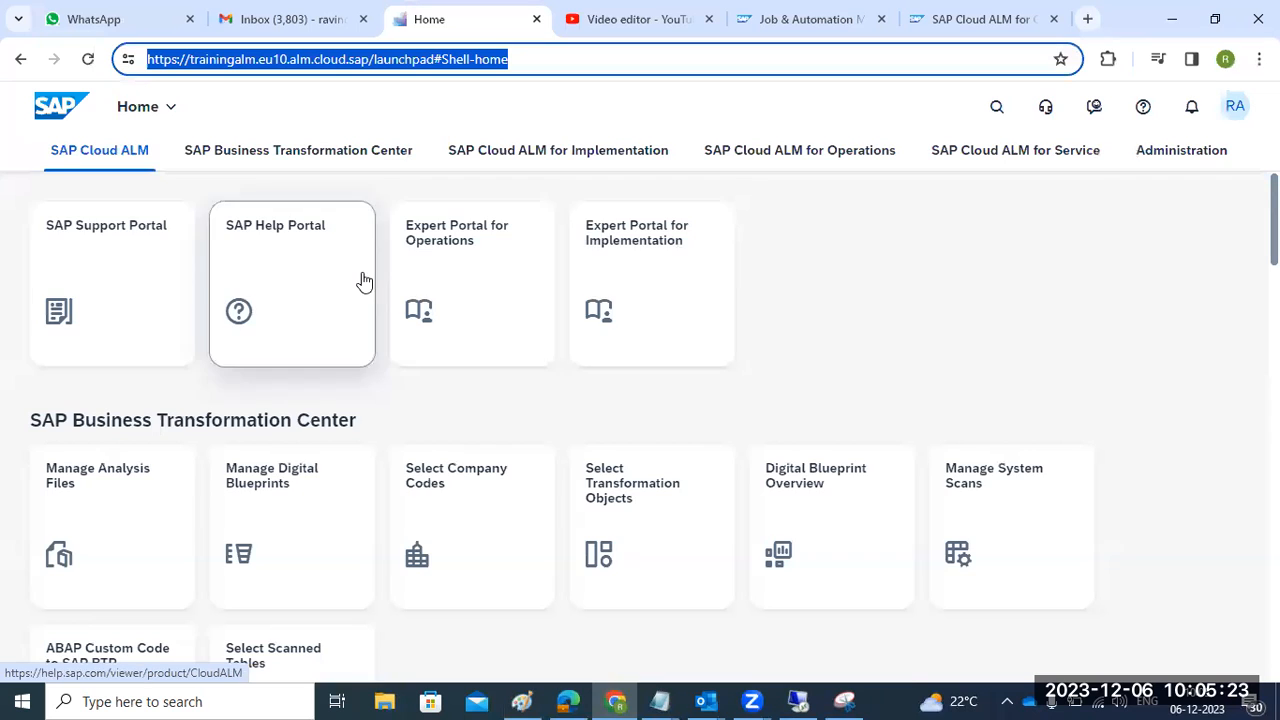
pyautogui.scroll(-5, 363, 280)
pyautogui.scroll(-9, 363, 280)
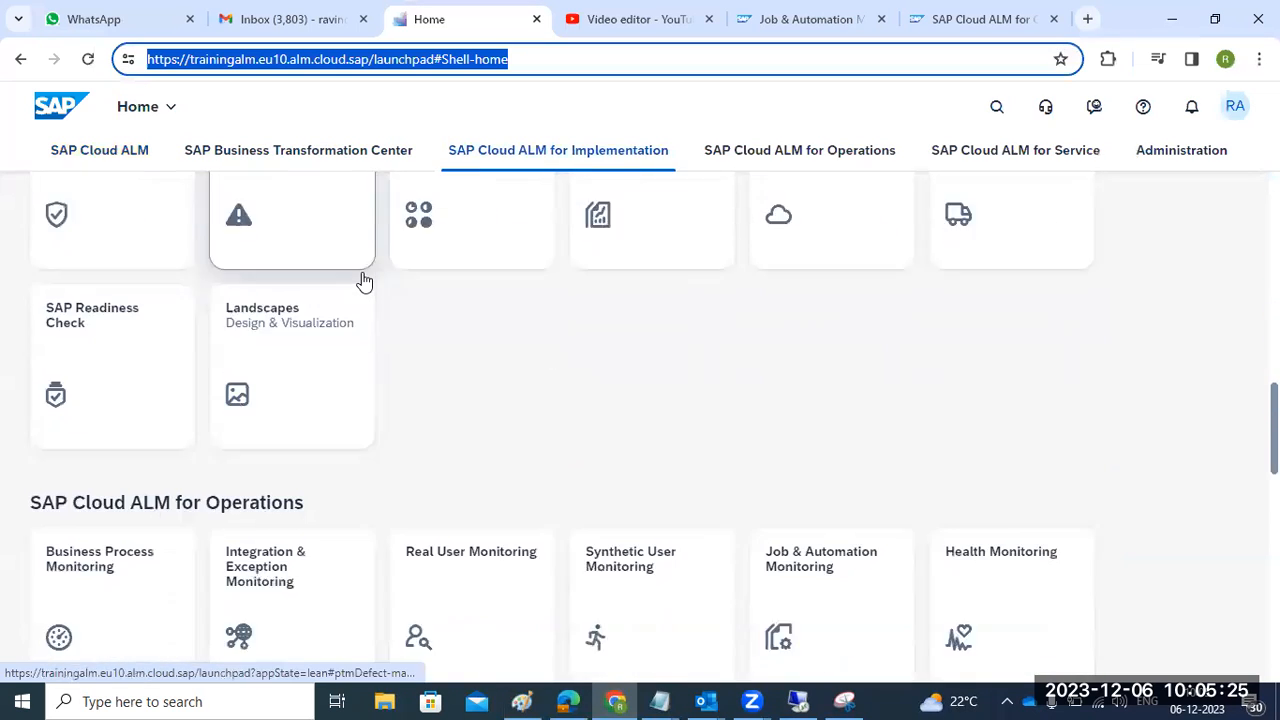
pyautogui.scroll(1, 360, 280)
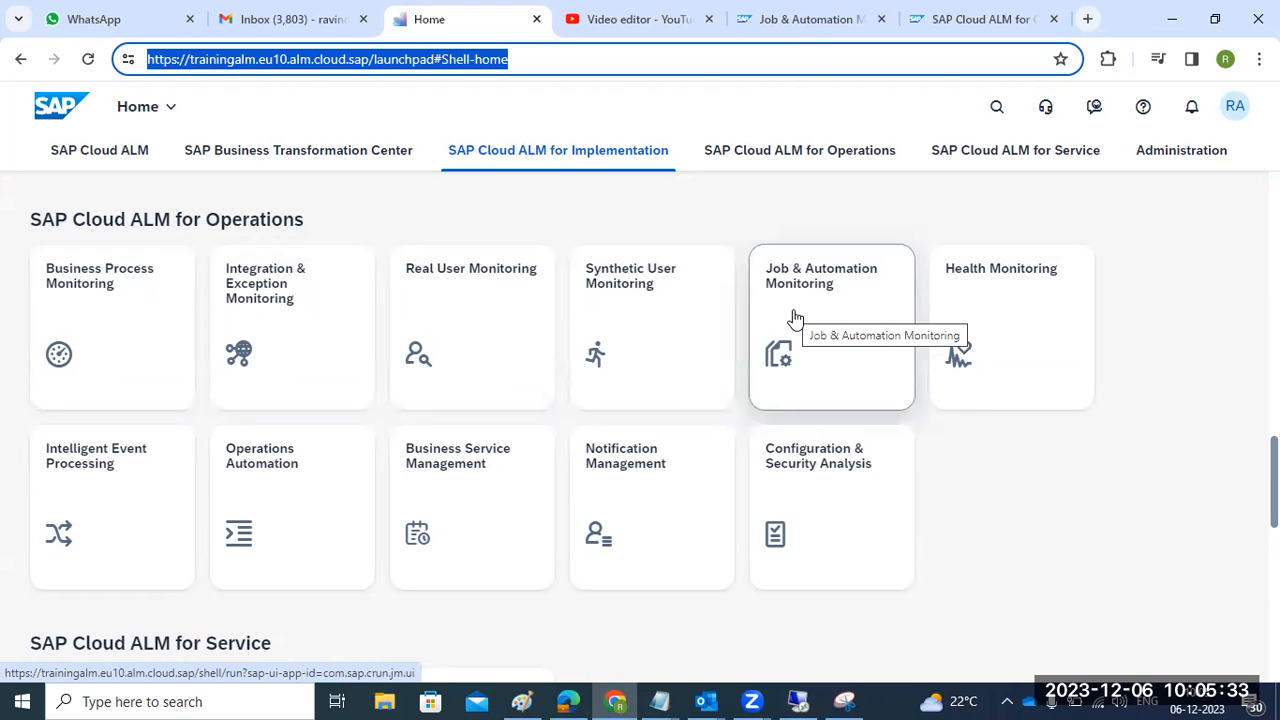
pyautogui.click(823, 30)
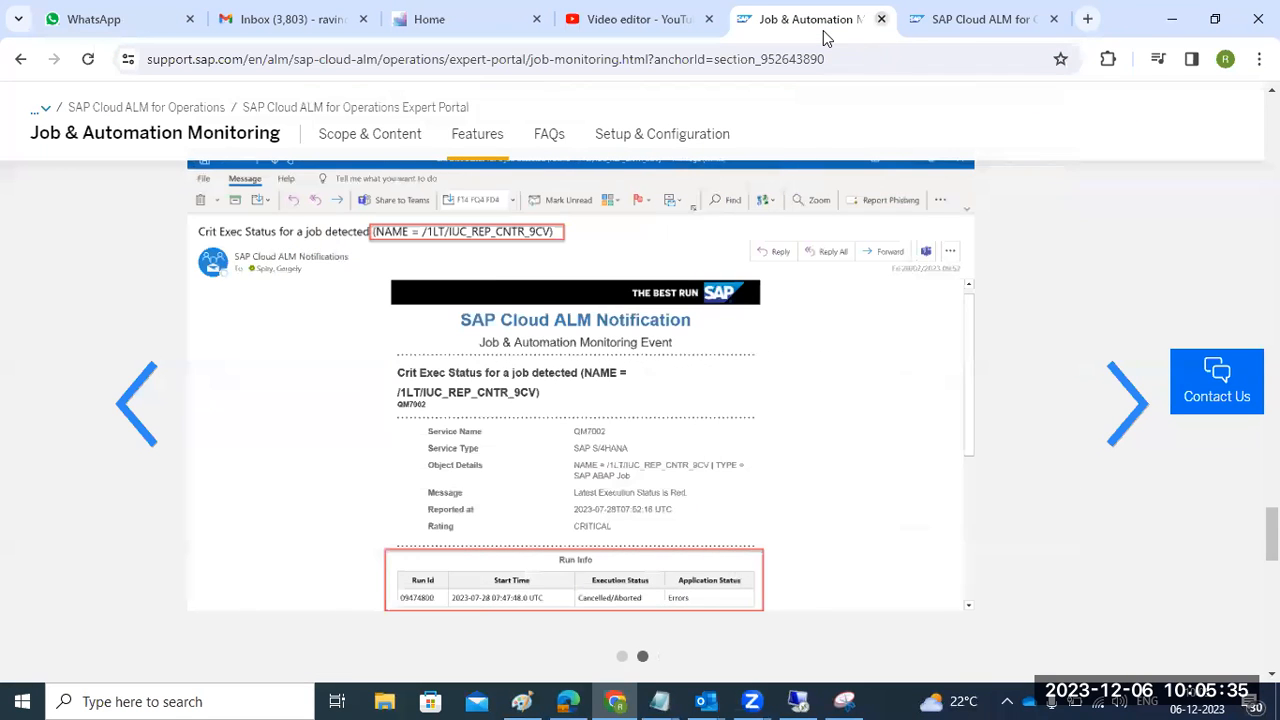
# - Browse the monitoring Capabilities list on the SAP Cloud ALM for Operations Expert Portal
pyautogui.click(965, 28)
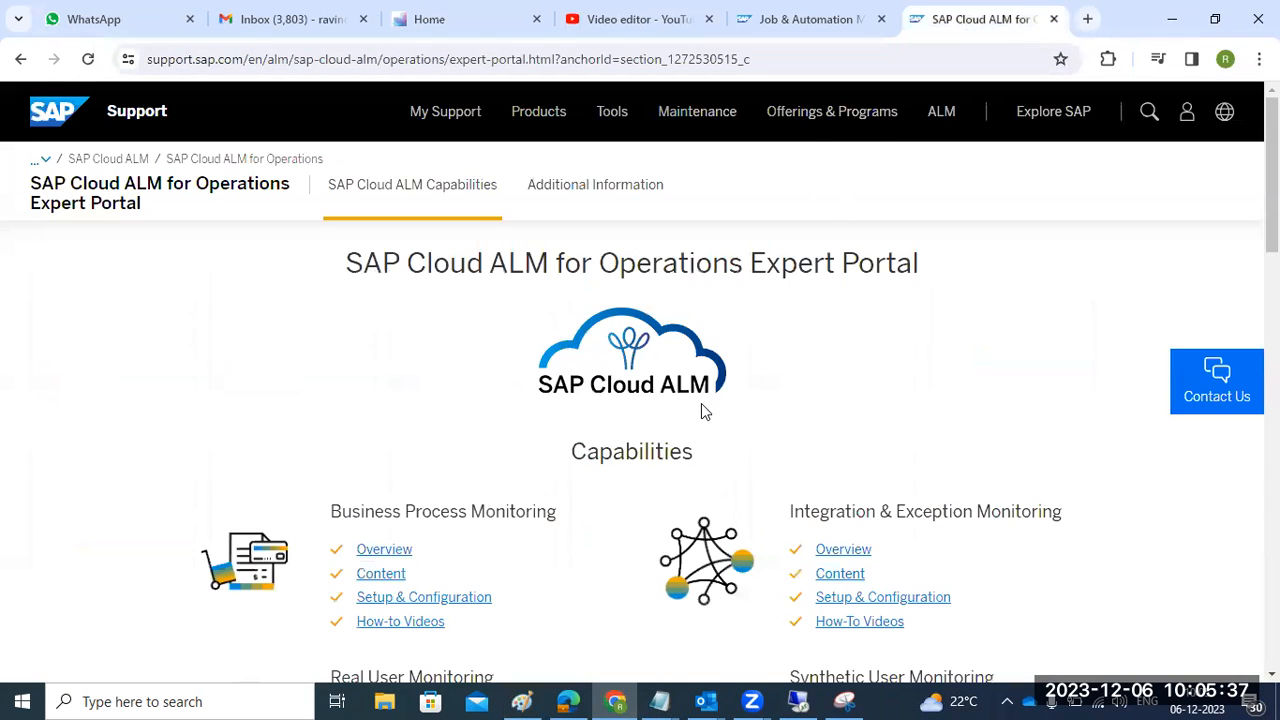
pyautogui.scroll(-2, 701, 403)
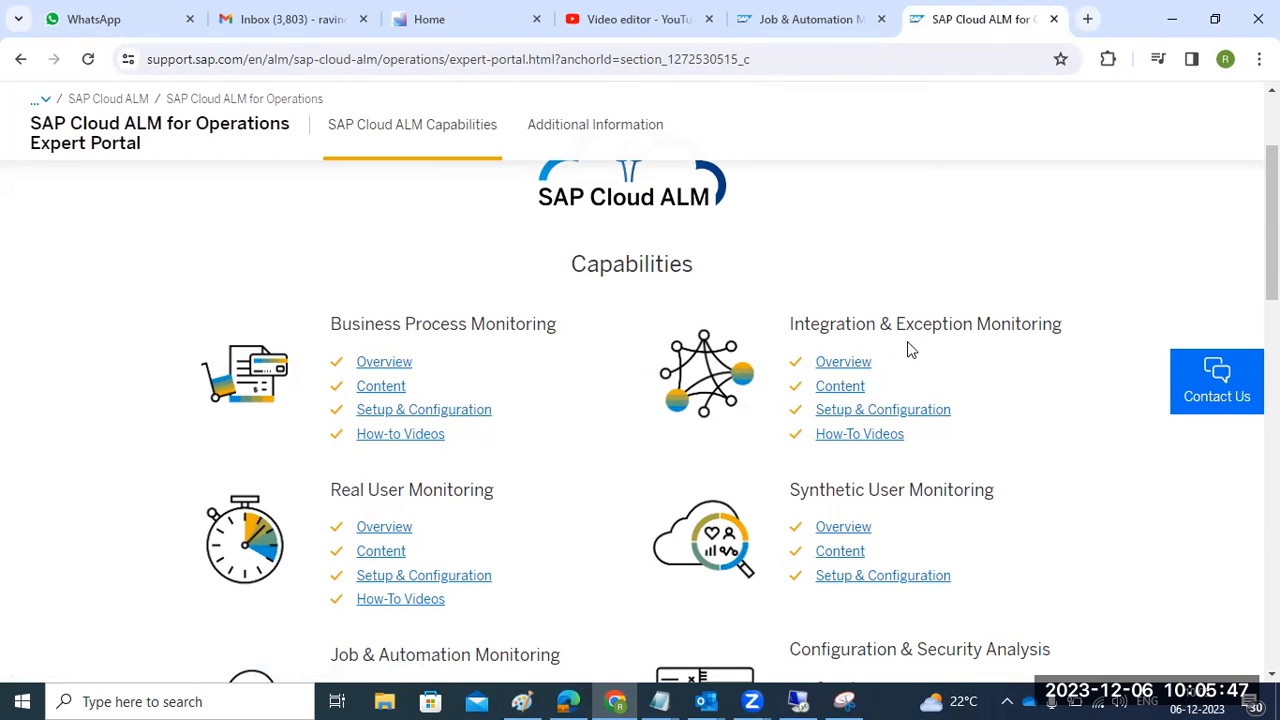
pyautogui.scroll(-1, 907, 341)
pyautogui.scroll(-2, 566, 463)
pyautogui.scroll(-1, 566, 463)
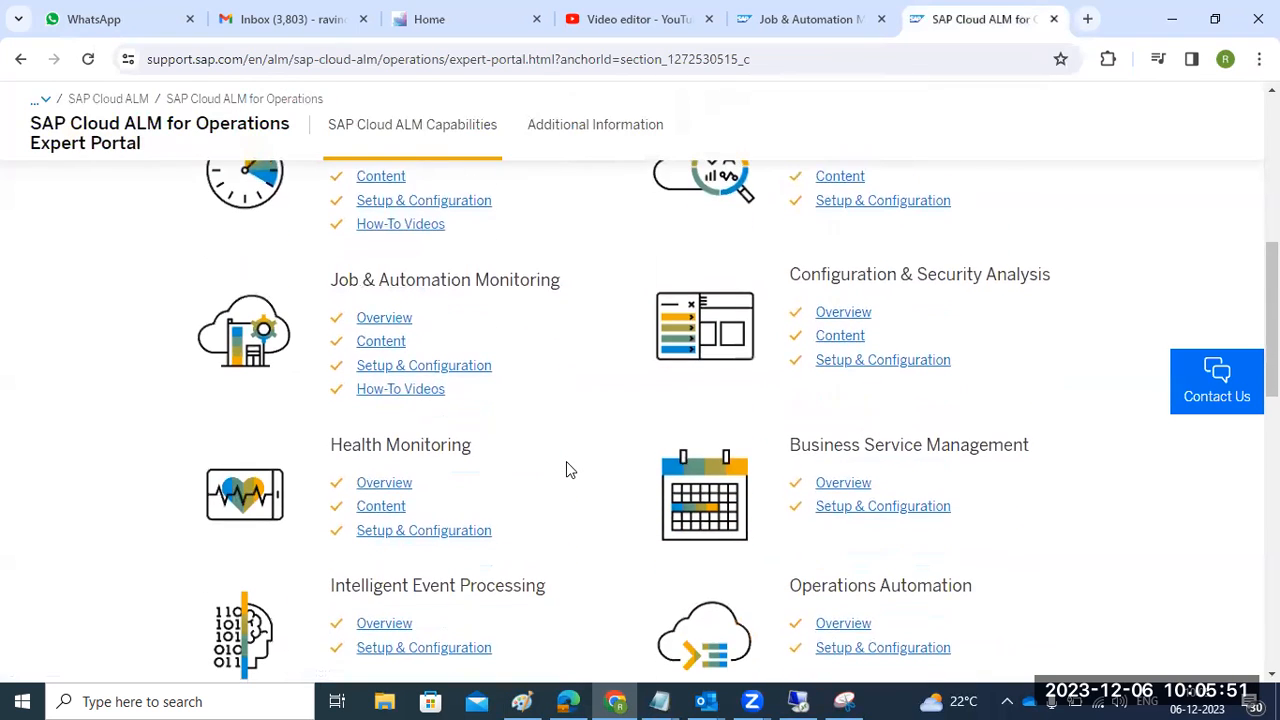
pyautogui.scroll(-2, 566, 463)
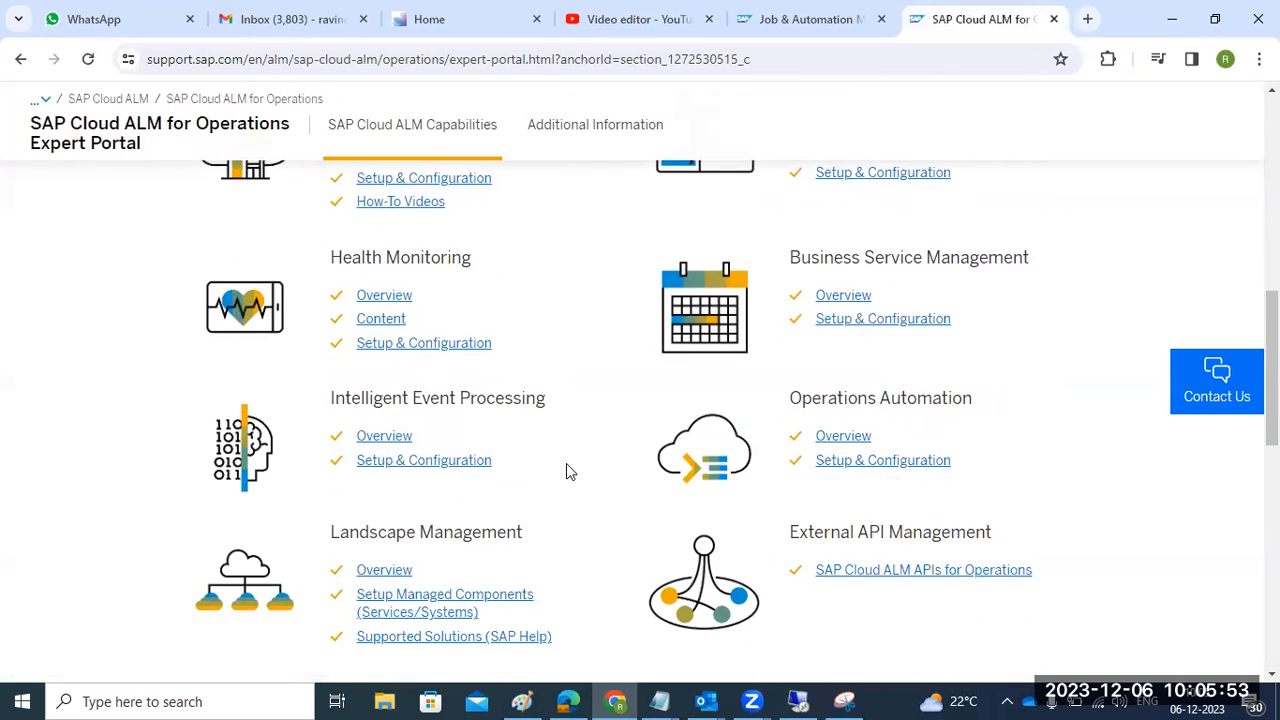
pyautogui.scroll(-1, 566, 470)
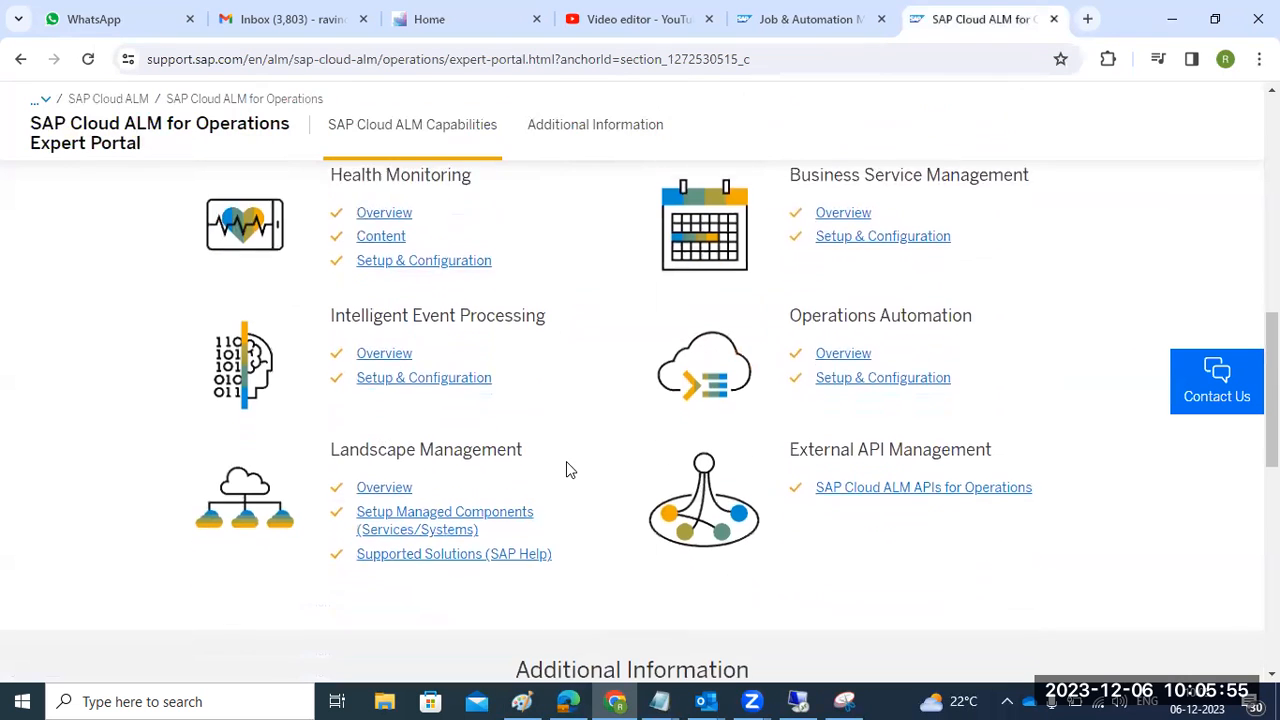
pyautogui.scroll(9, 566, 466)
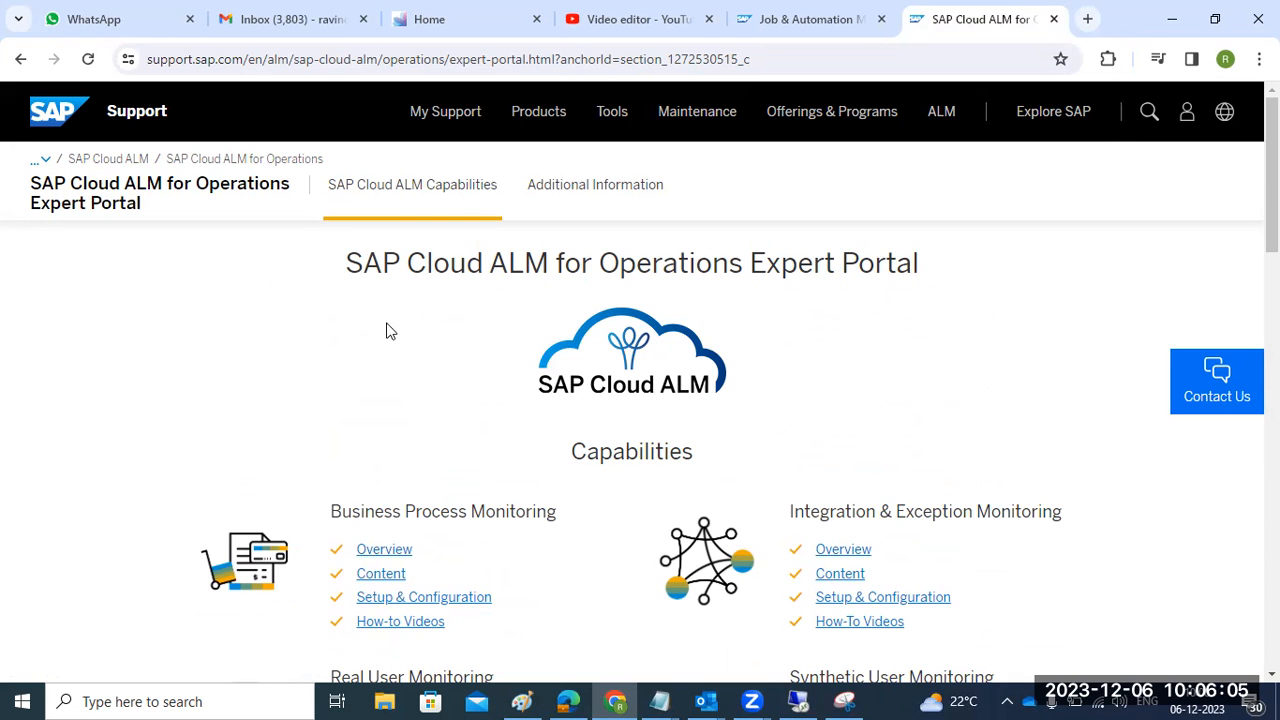
pyautogui.scroll(-3, 390, 331)
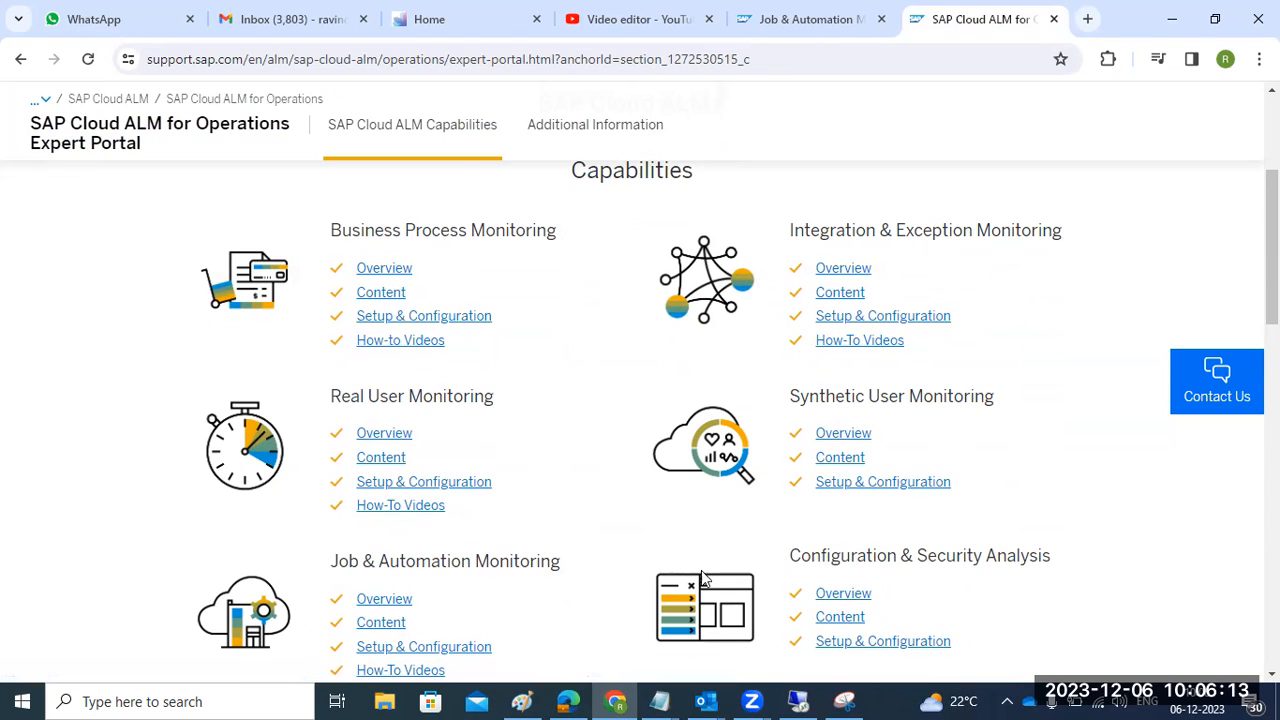
pyautogui.moveTo(797, 699)
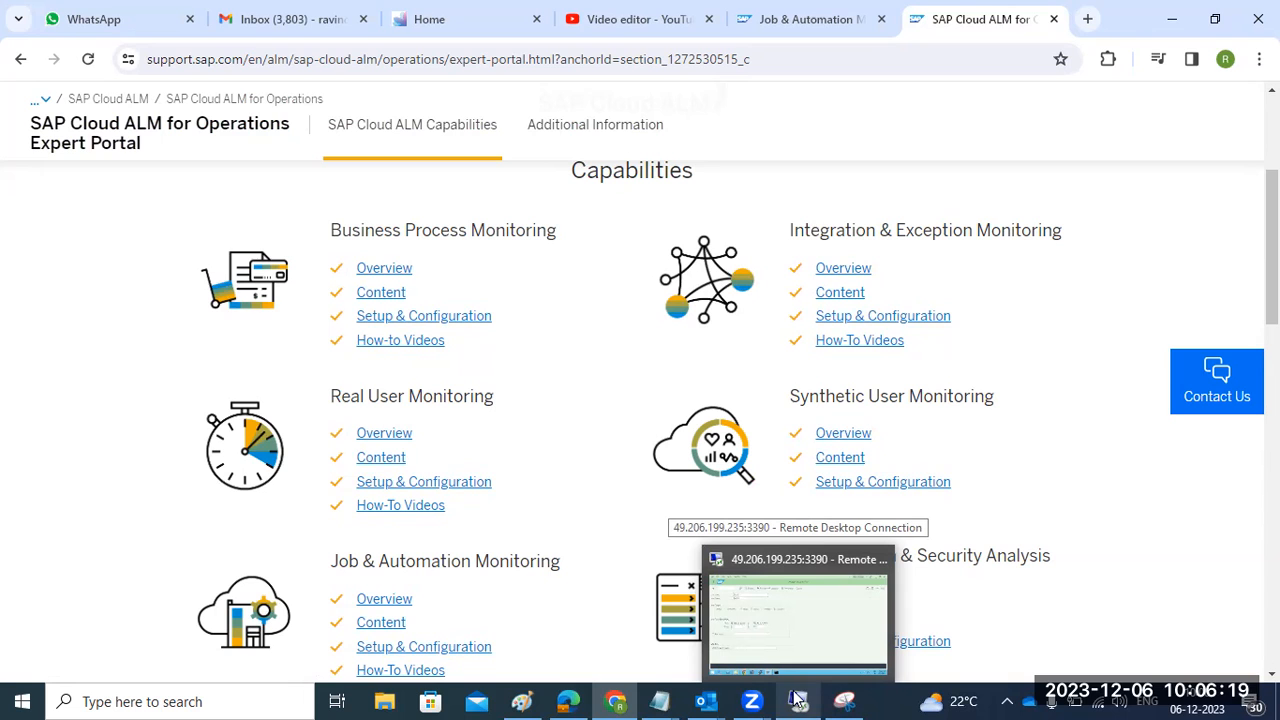
# - In the remote SAP GUI session, run /n/sdf/alm_setup and skip the prerequisites check
pyautogui.click(797, 699)
pyautogui.click(30, 53)
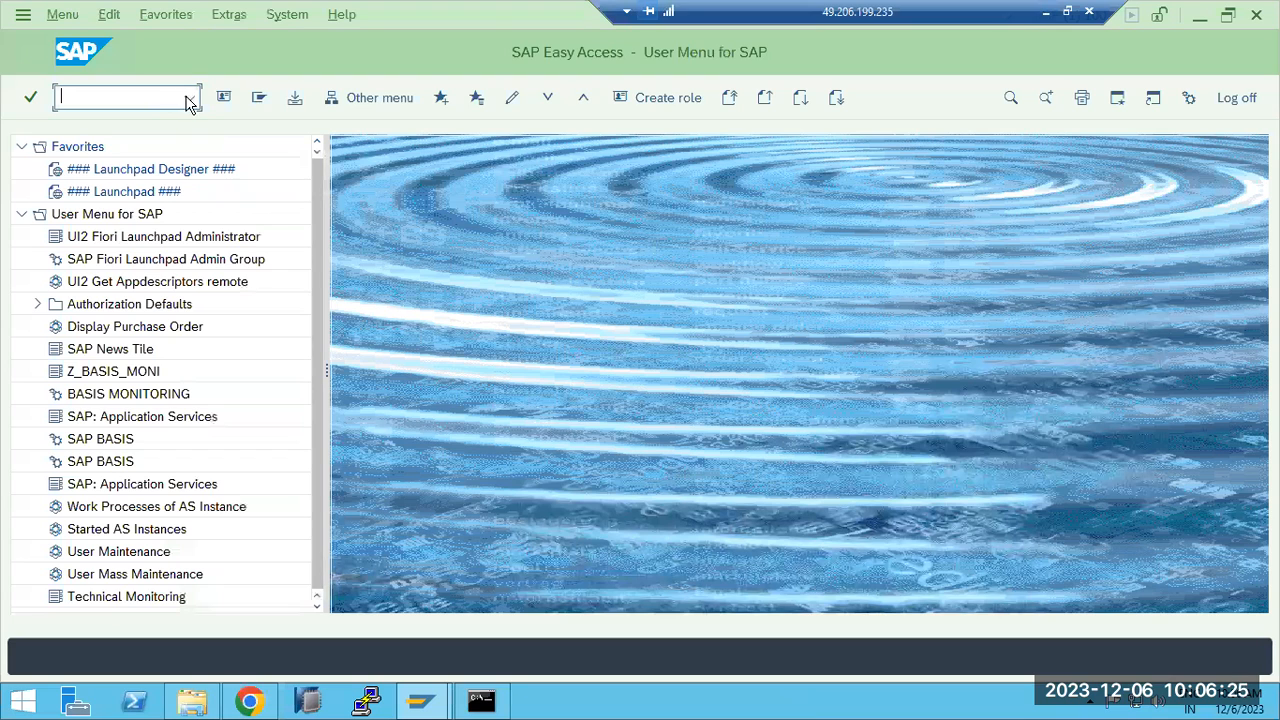
pyautogui.click(189, 99)
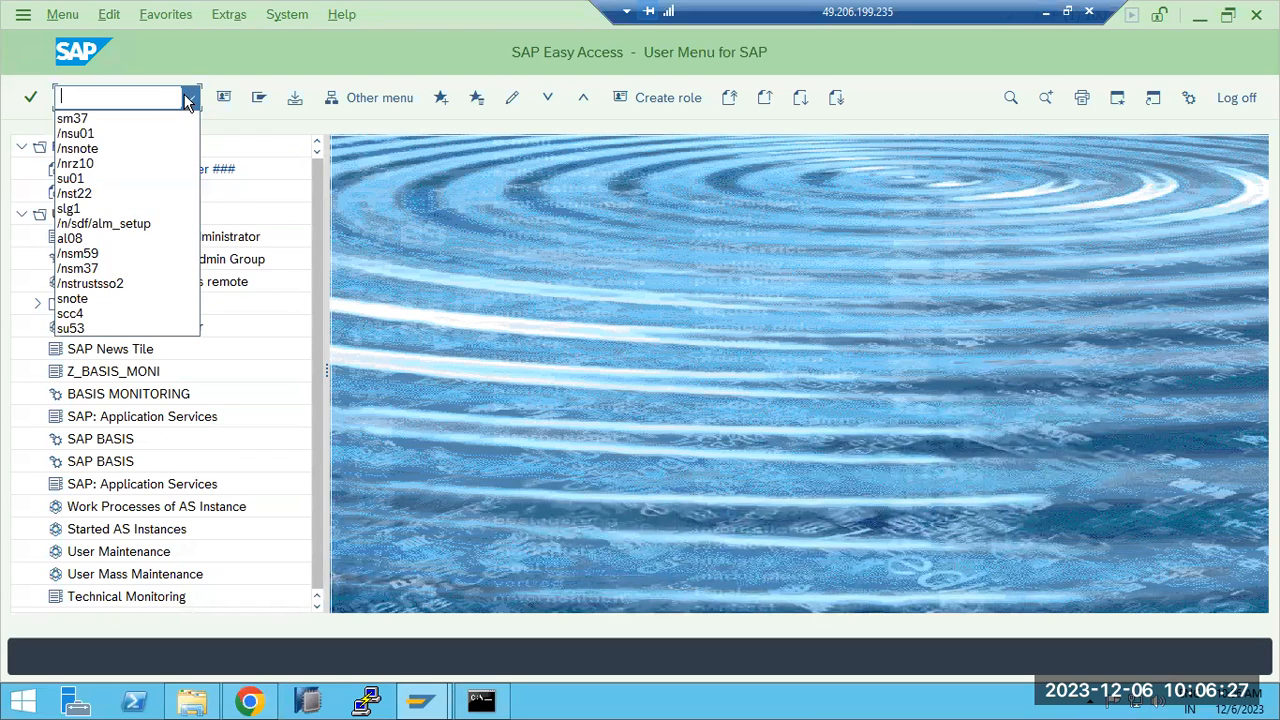
pyautogui.click(133, 225)
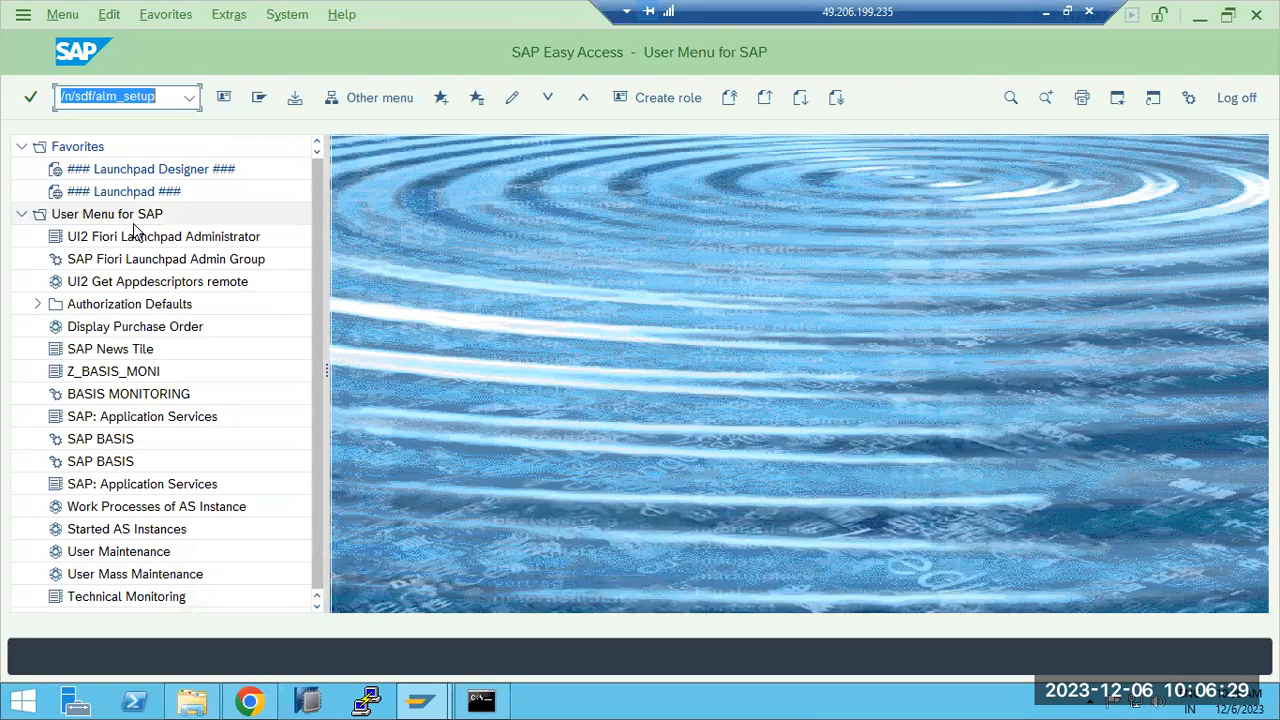
pyautogui.press('Return')
pyautogui.click(232, 98)
# - Review the CLOUDALM destination, BASIS user and registered status, refresh, and list available use cases
pyautogui.click(190, 100)
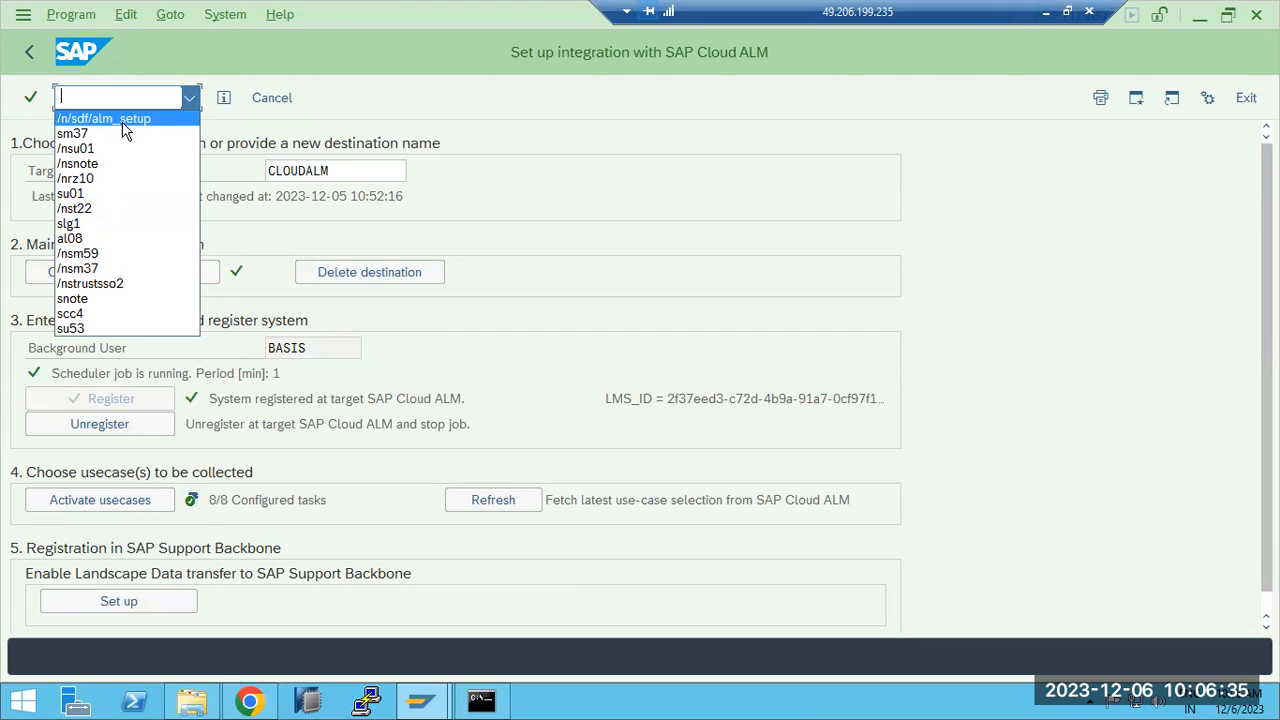
pyautogui.click(514, 198)
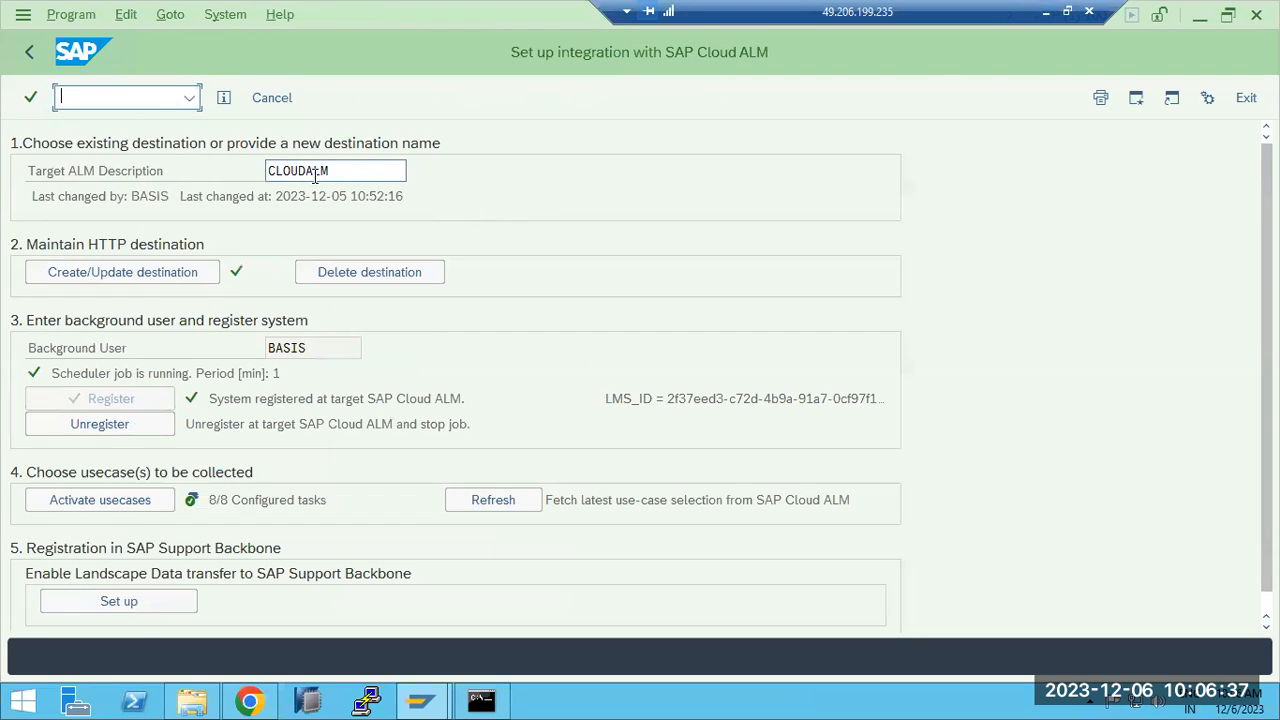
pyautogui.moveTo(291, 171); pyautogui.dragTo(333, 170)
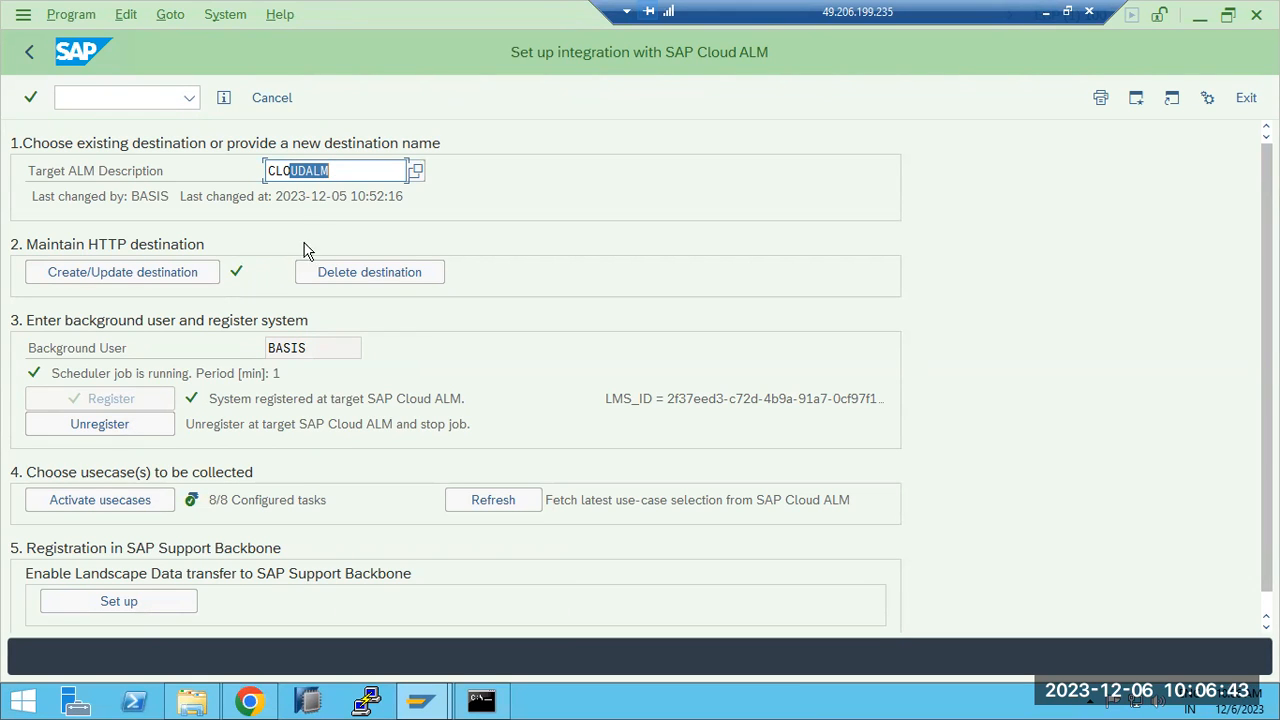
pyautogui.moveTo(309, 347); pyautogui.dragTo(266, 350)
pyautogui.click(256, 406)
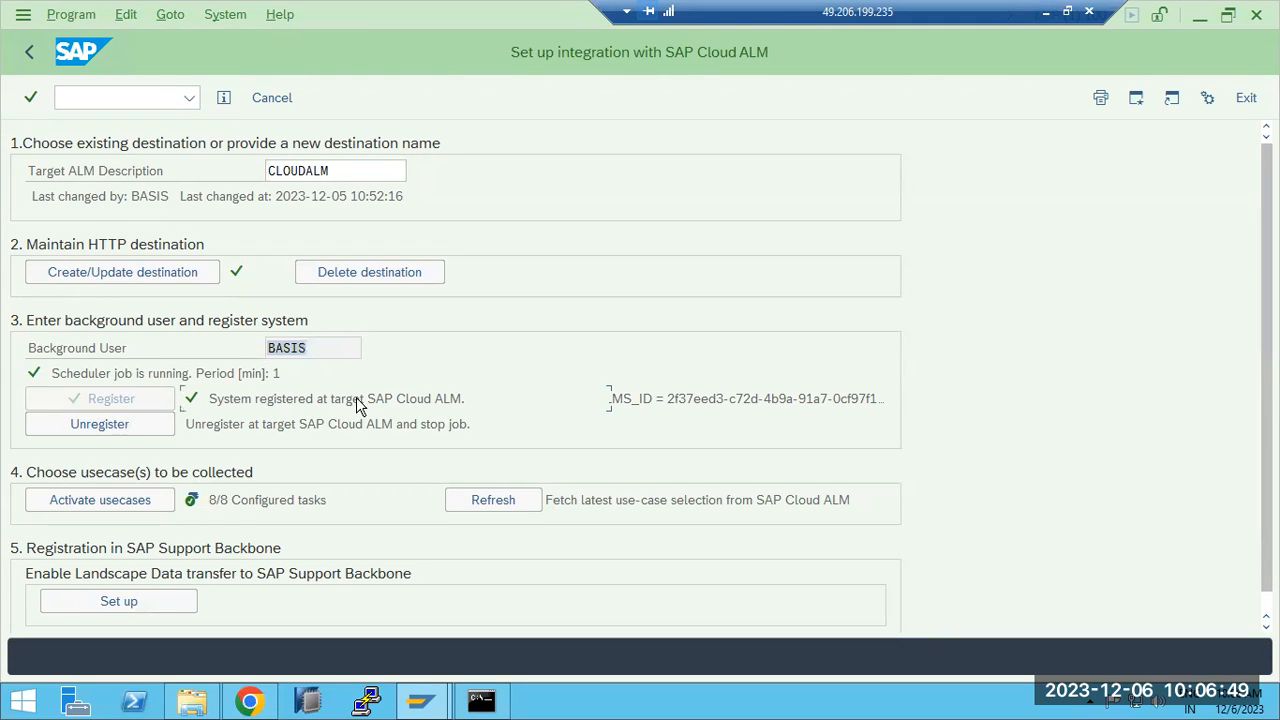
pyautogui.click(472, 507)
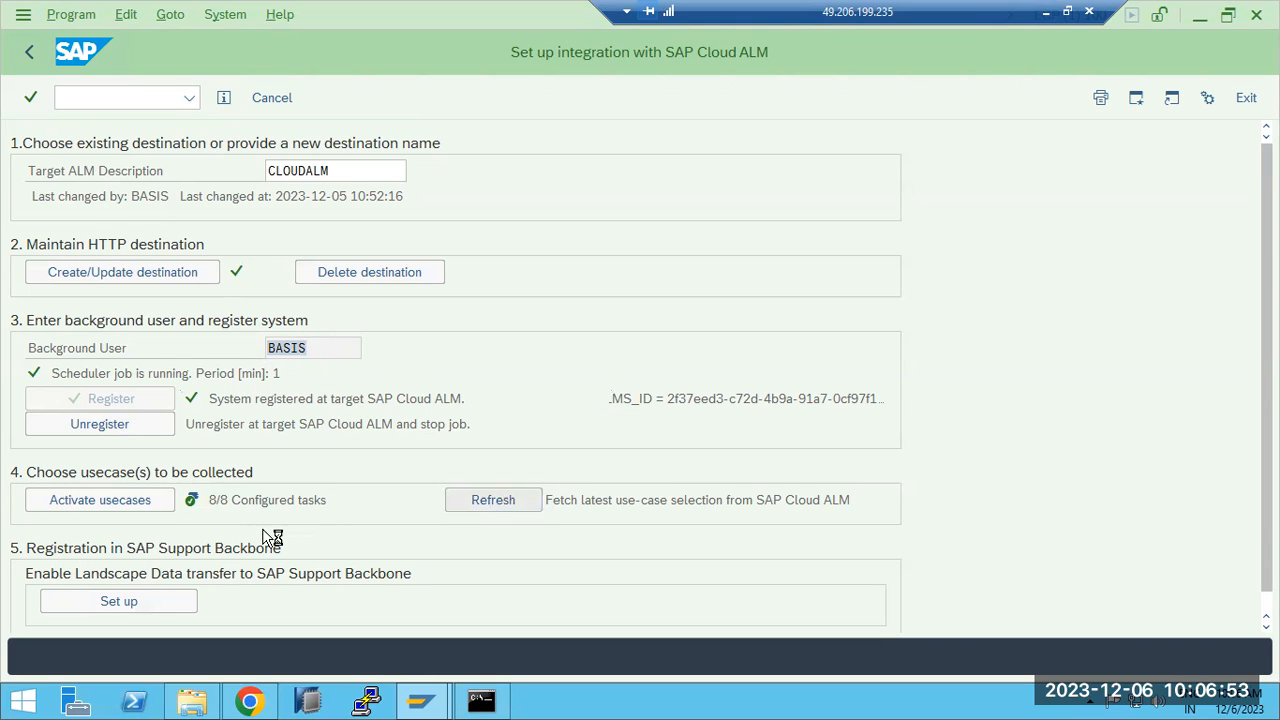
pyautogui.click(116, 504)
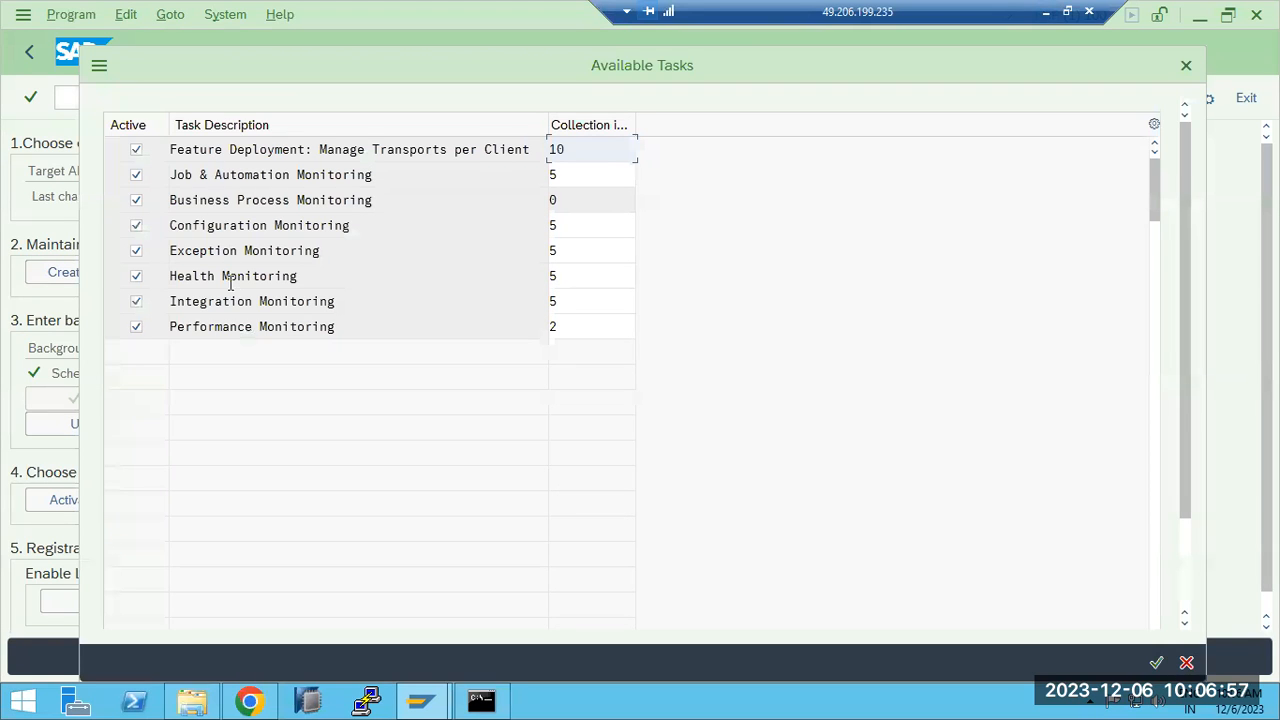
# - Confirm all eight monitoring tasks, refresh the use-case selection twice, and return to Easy Access
pyautogui.moveTo(336, 333); pyautogui.dragTo(206, 192)
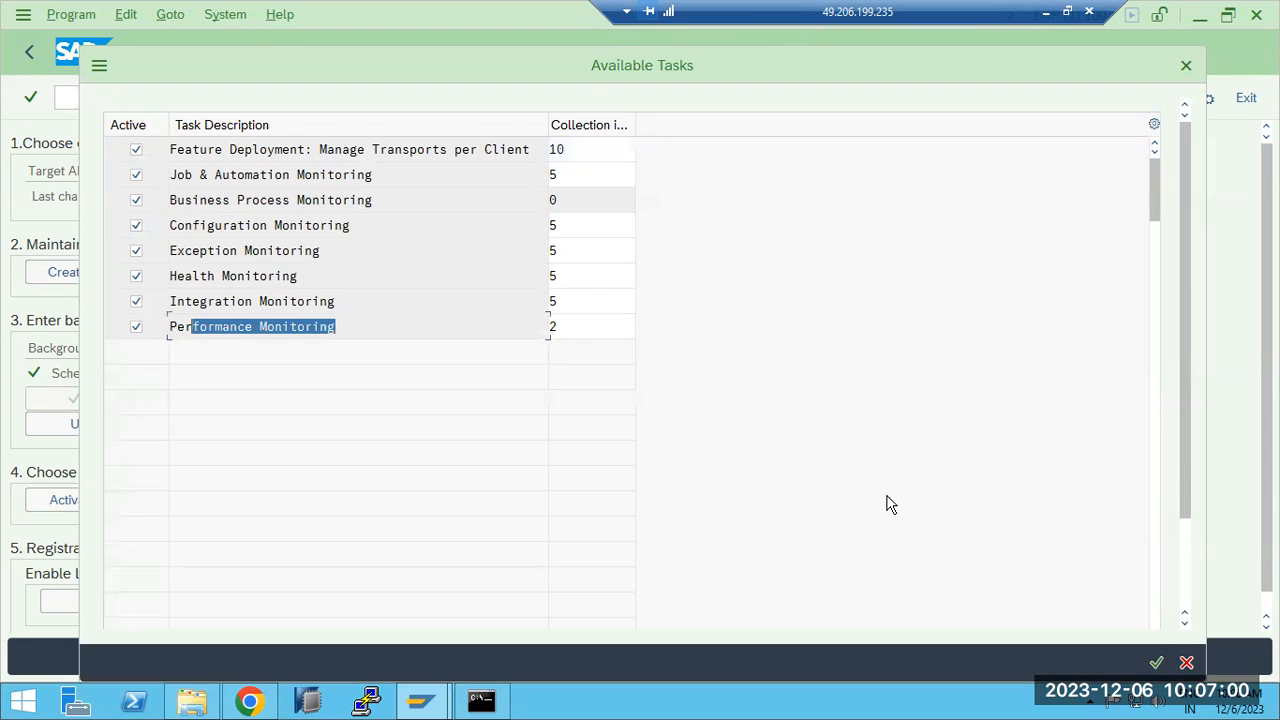
pyautogui.click(1156, 662)
pyautogui.click(484, 506)
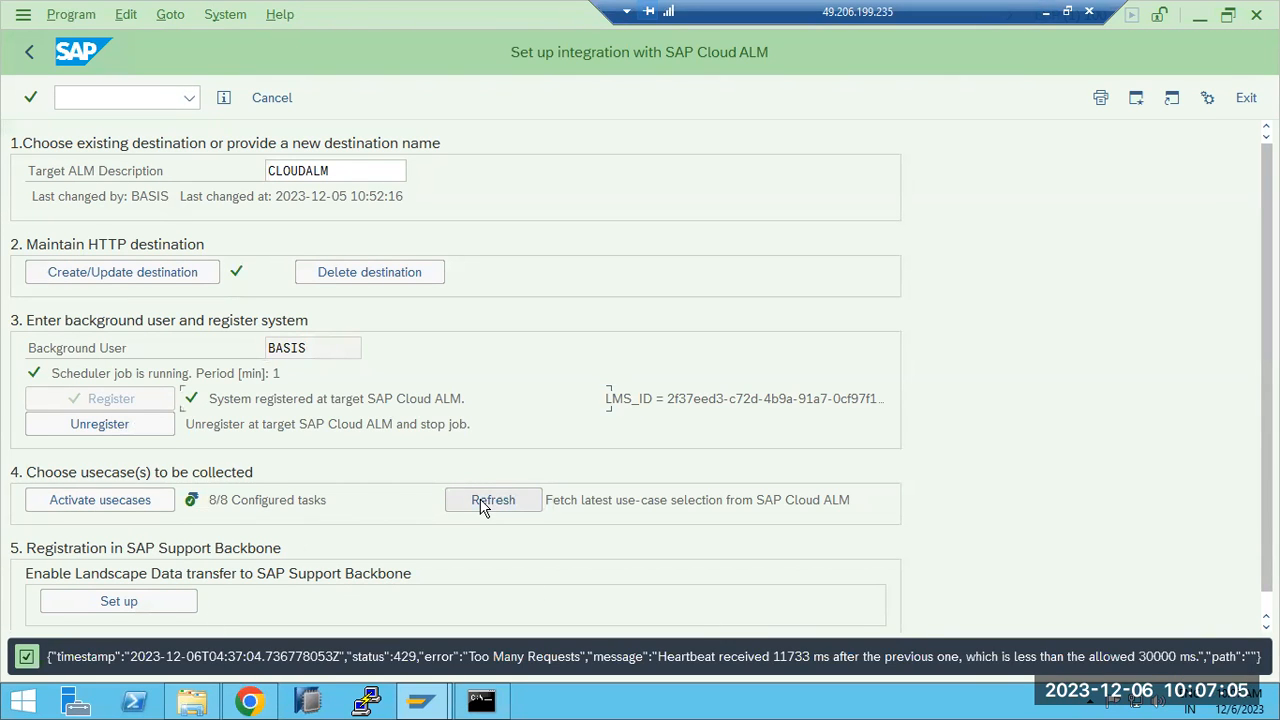
pyautogui.click(484, 506)
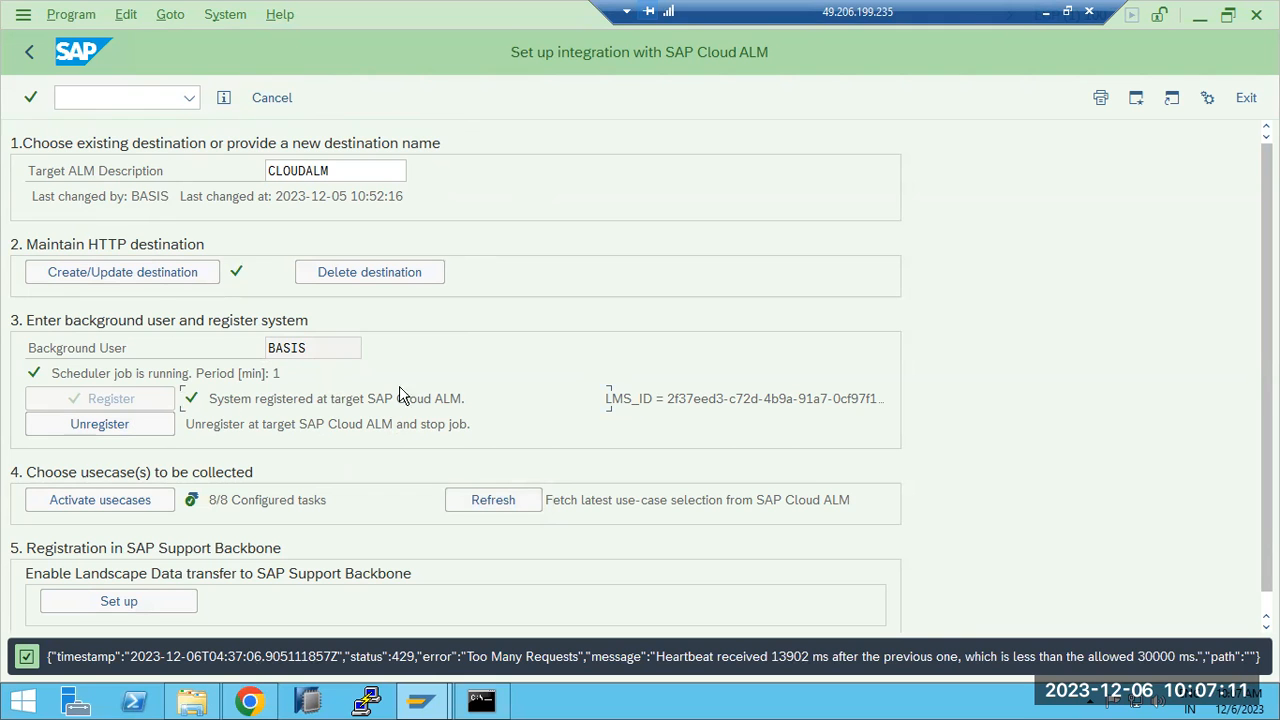
pyautogui.click(20, 56)
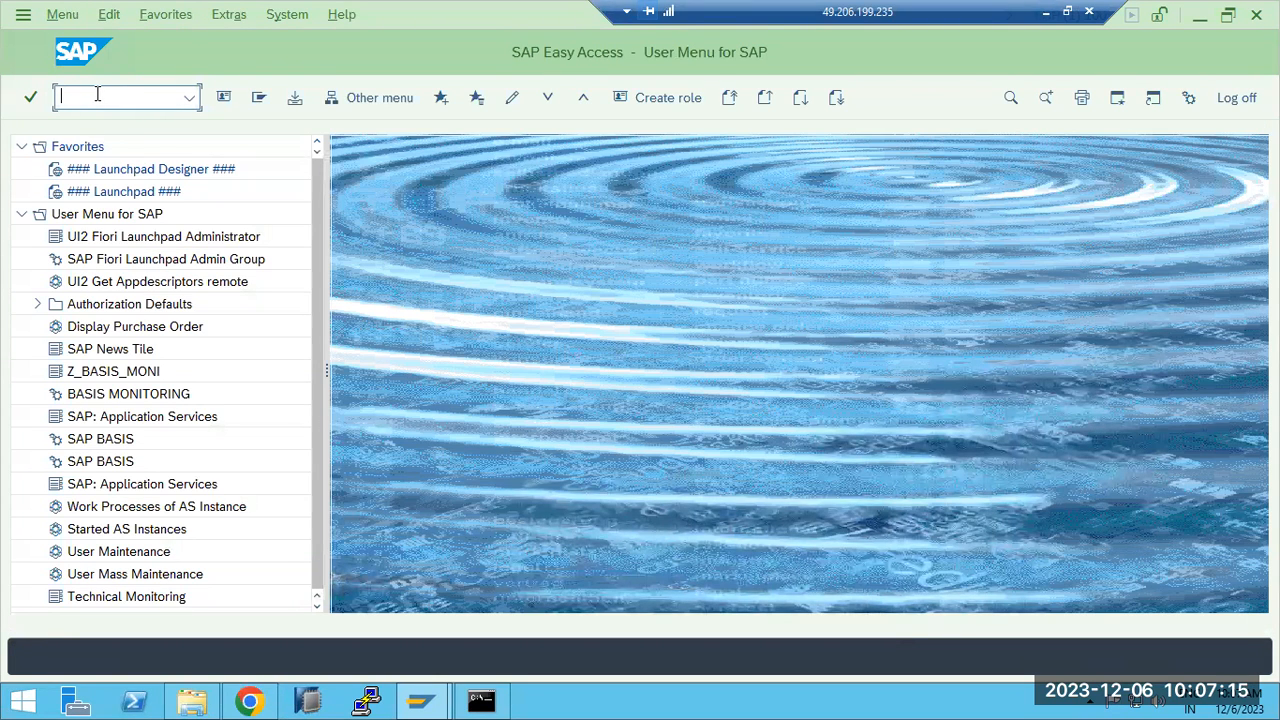
pyautogui.write('sm37')
pyautogui.press('Return')
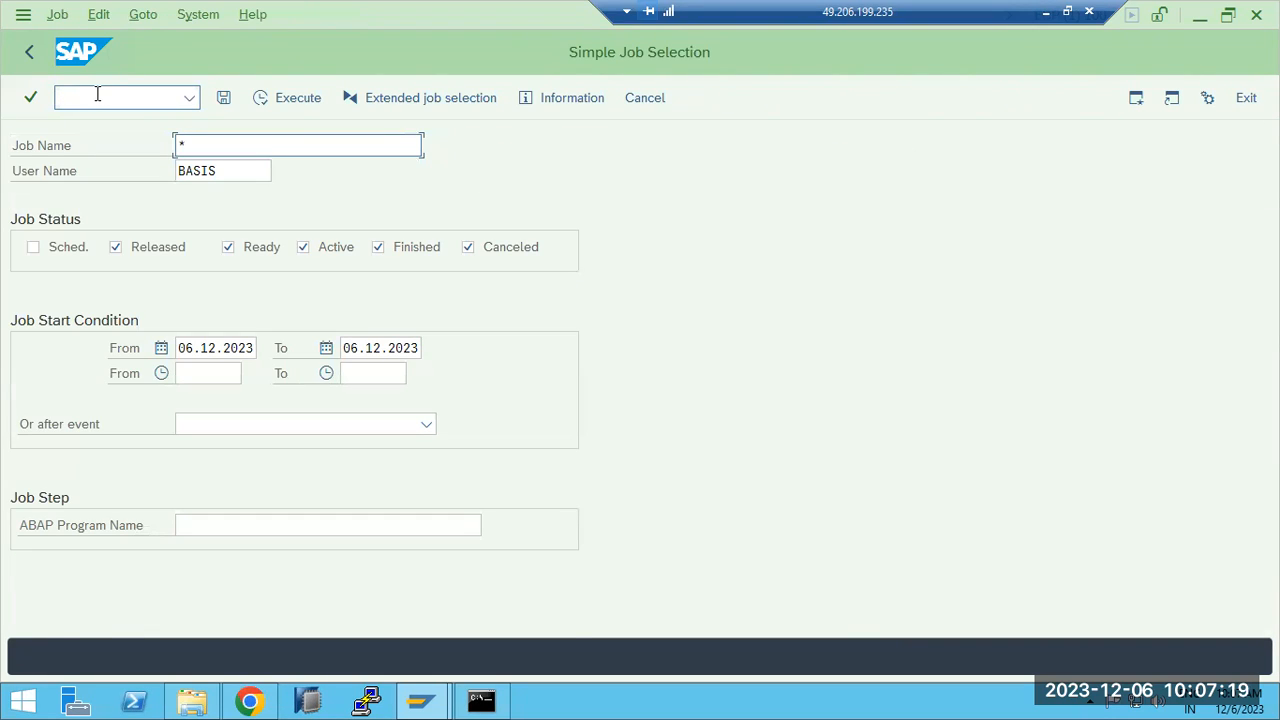
pyautogui.write('*')
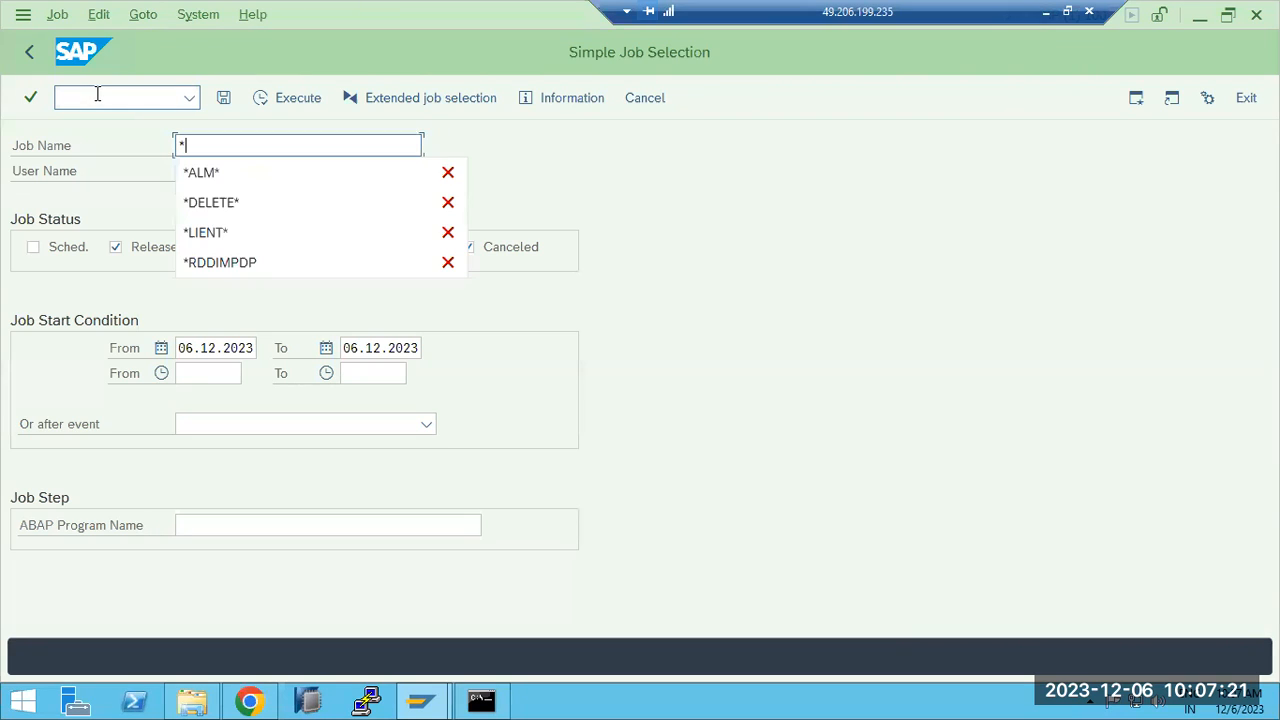
pyautogui.click(200, 172)
pyautogui.click(290, 110)
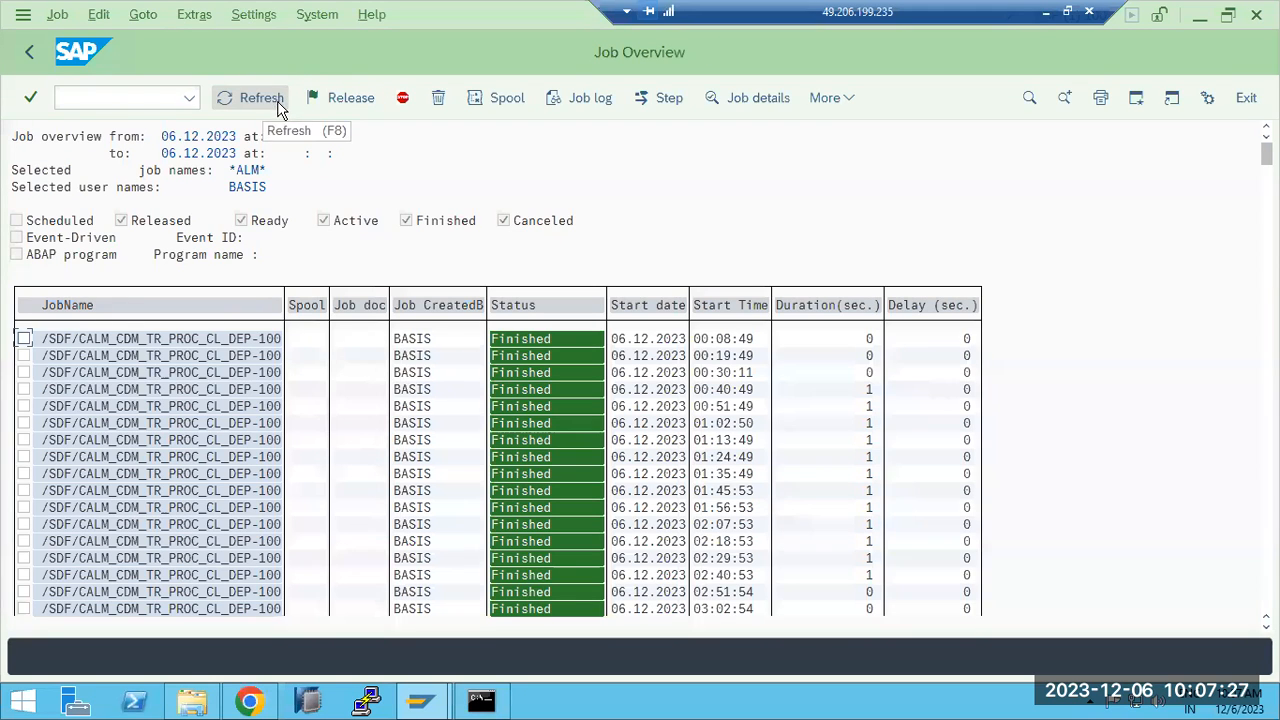
pyautogui.click(232, 339)
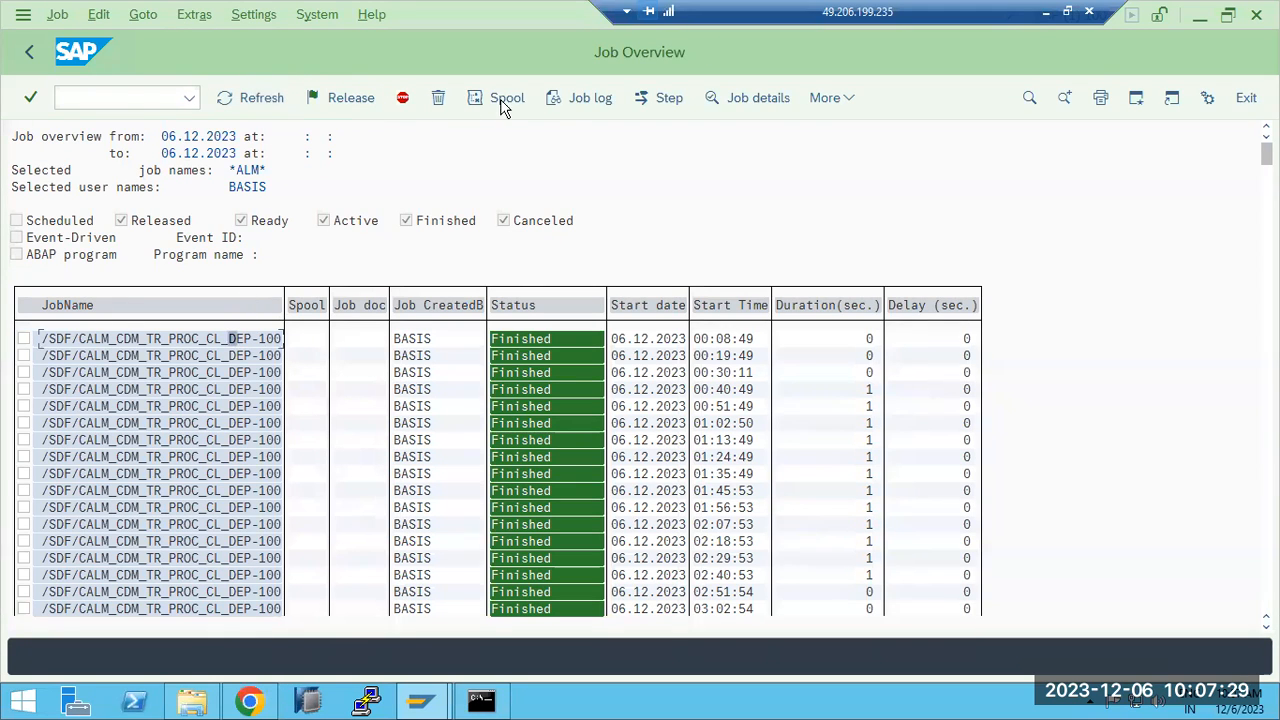
pyautogui.click(570, 99)
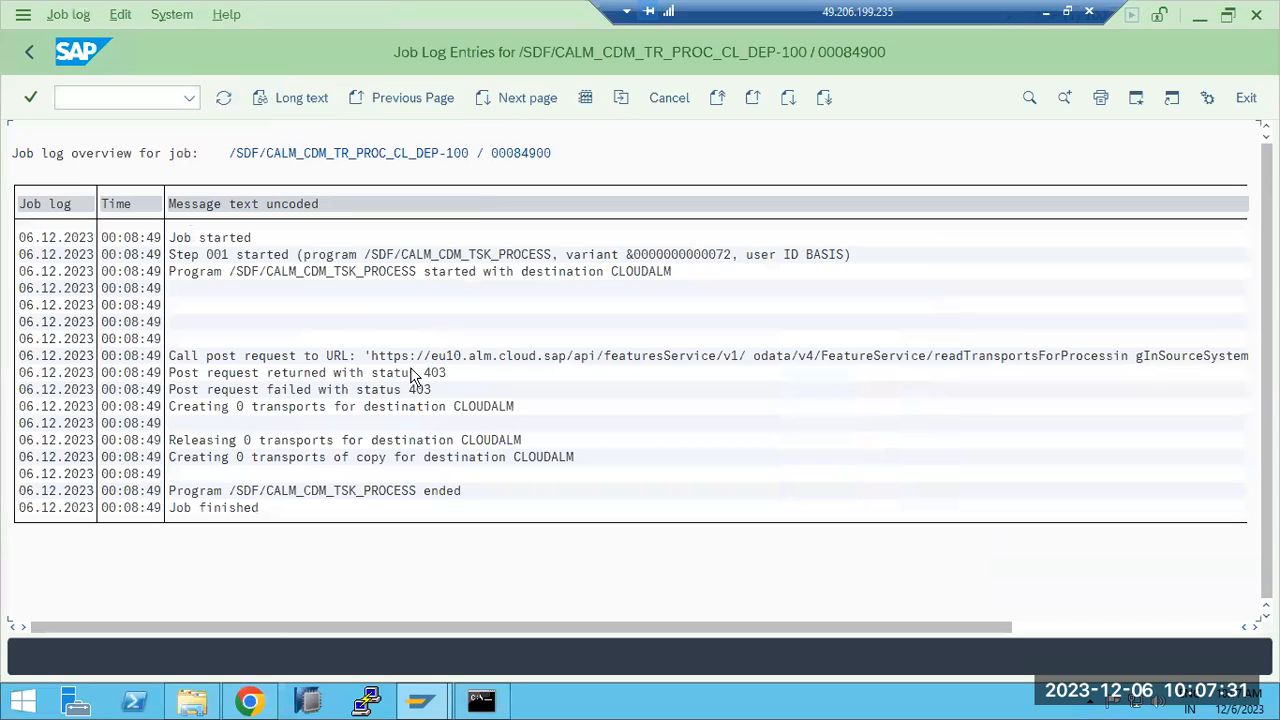
pyautogui.click(413, 274)
pyautogui.click(305, 408)
pyautogui.click(421, 491)
pyautogui.click(29, 52)
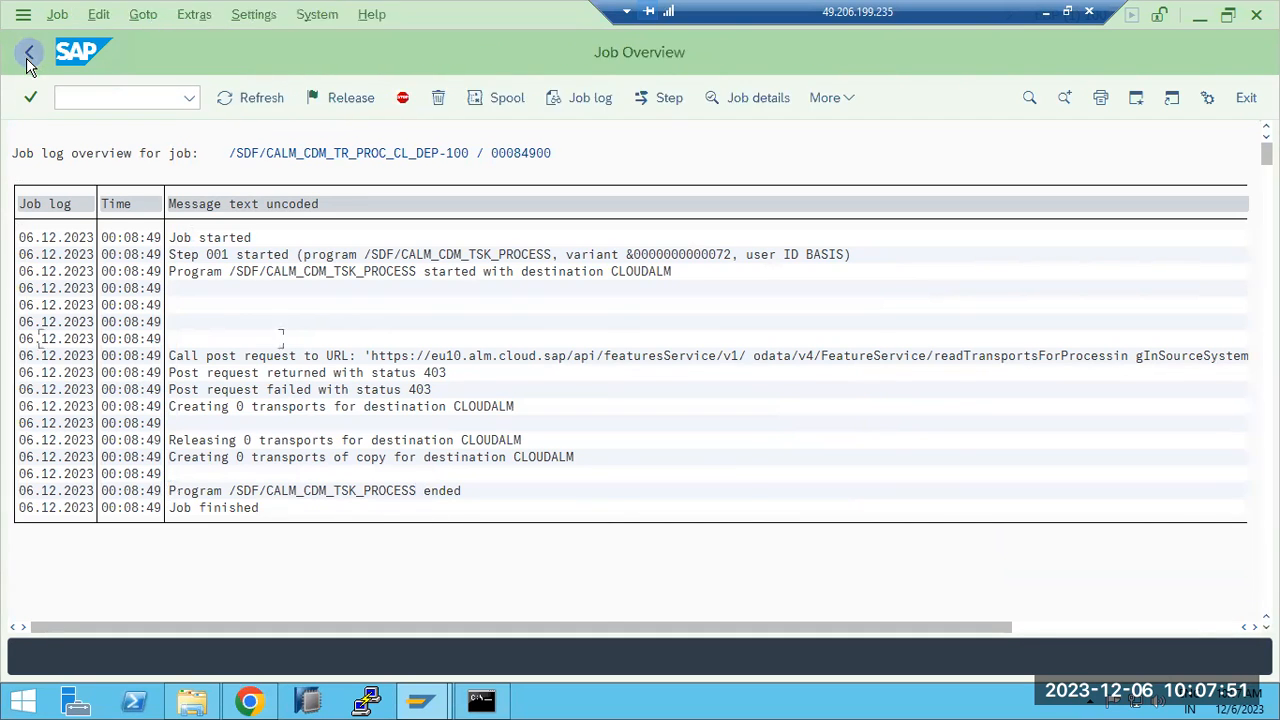
# - Inspect the detailed information of the DEP-100 job started at 03:02:54
pyautogui.scroll(-2, 144, 558)
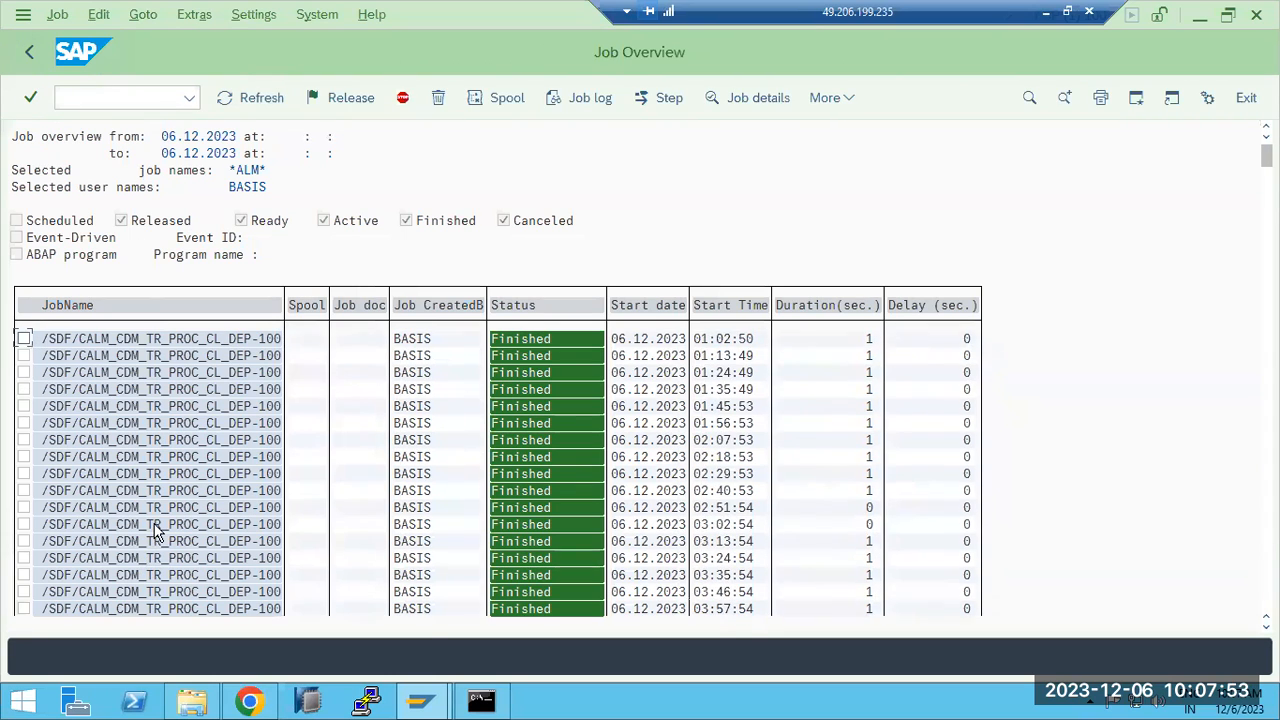
pyautogui.doubleClick(158, 524)
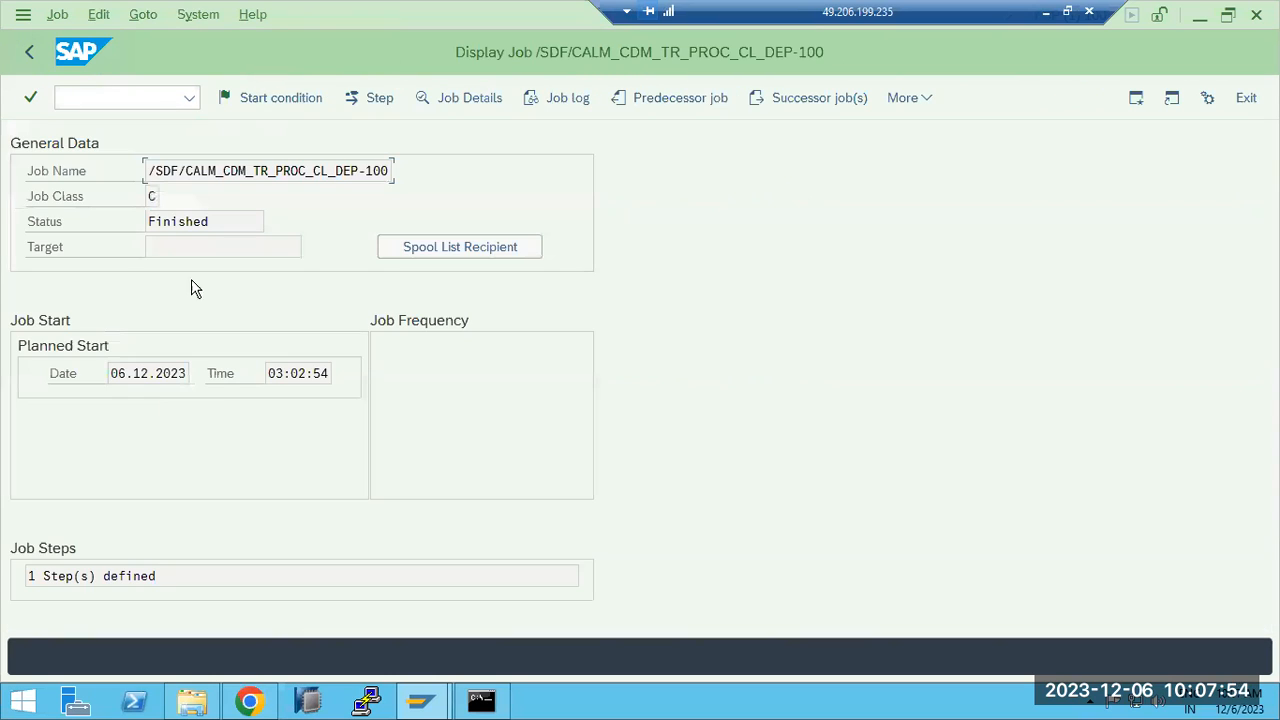
pyautogui.click(445, 98)
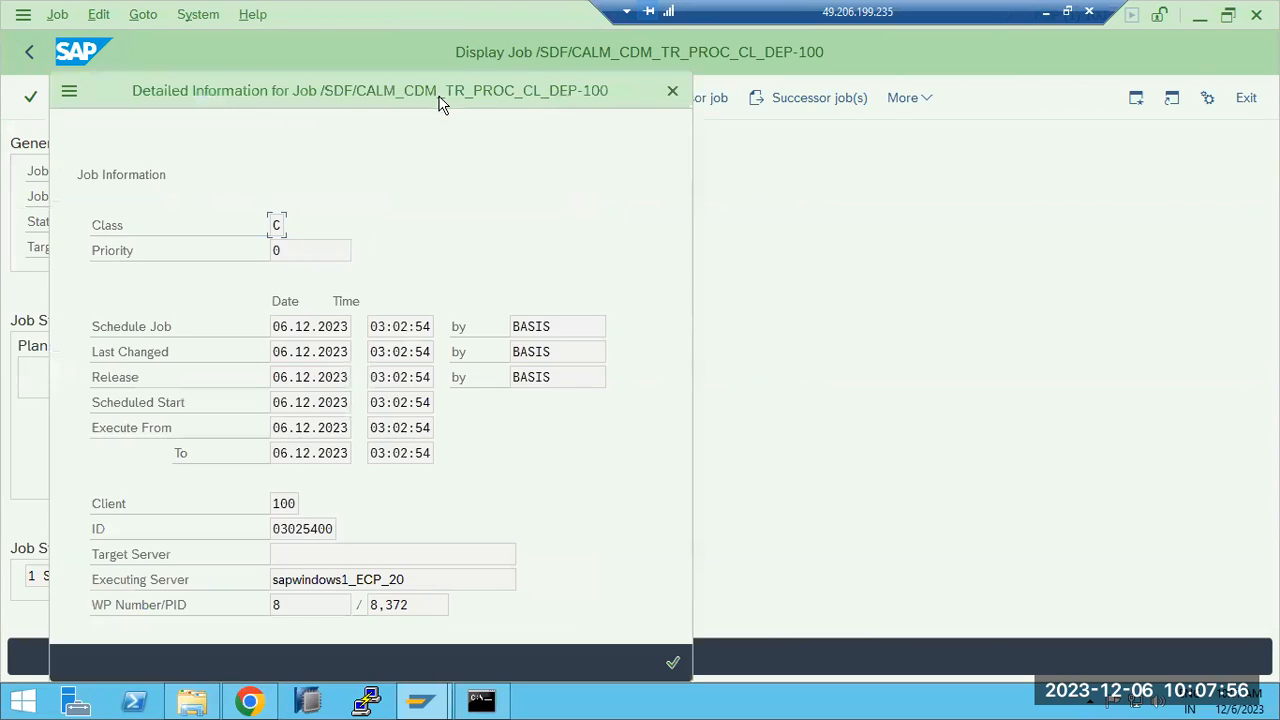
pyautogui.click(674, 665)
pyautogui.click(29, 52)
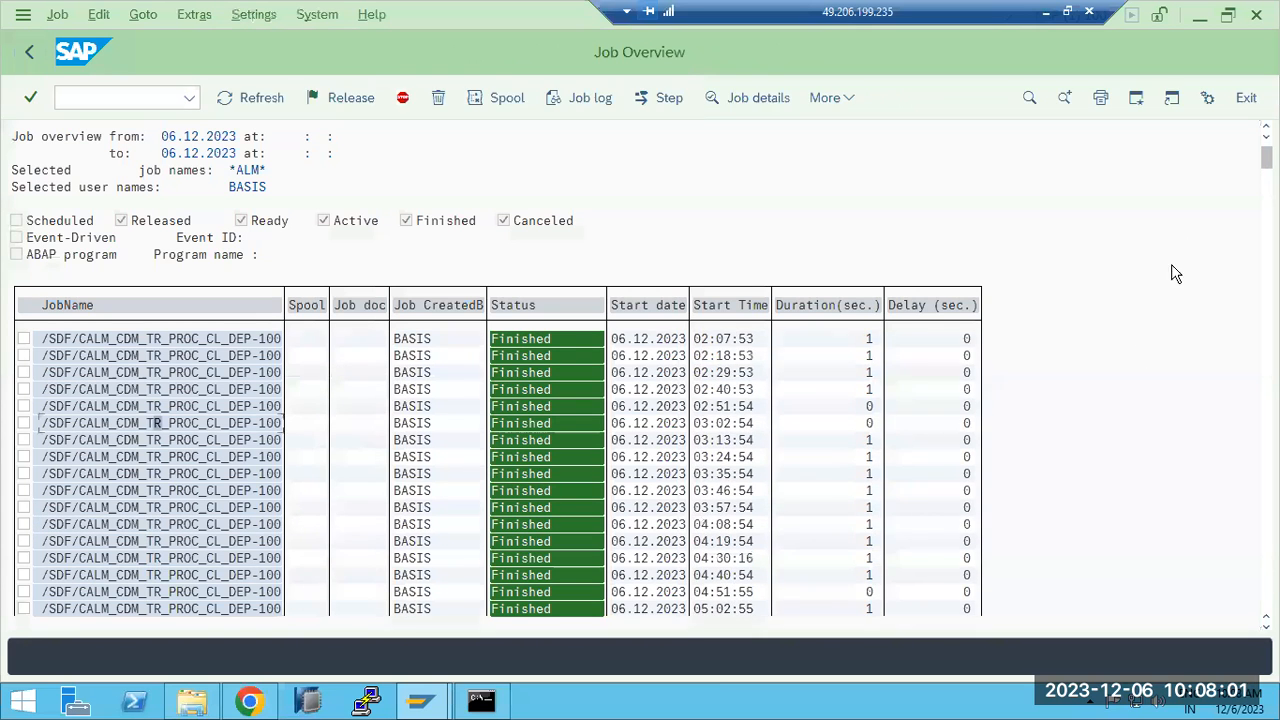
# - View the job log of CRBPA:DC_CONTROLLER(CLOUDALM) from 01:19:49, then return to the job overview
pyautogui.moveTo(1267, 158); pyautogui.dragTo(1258, 440)
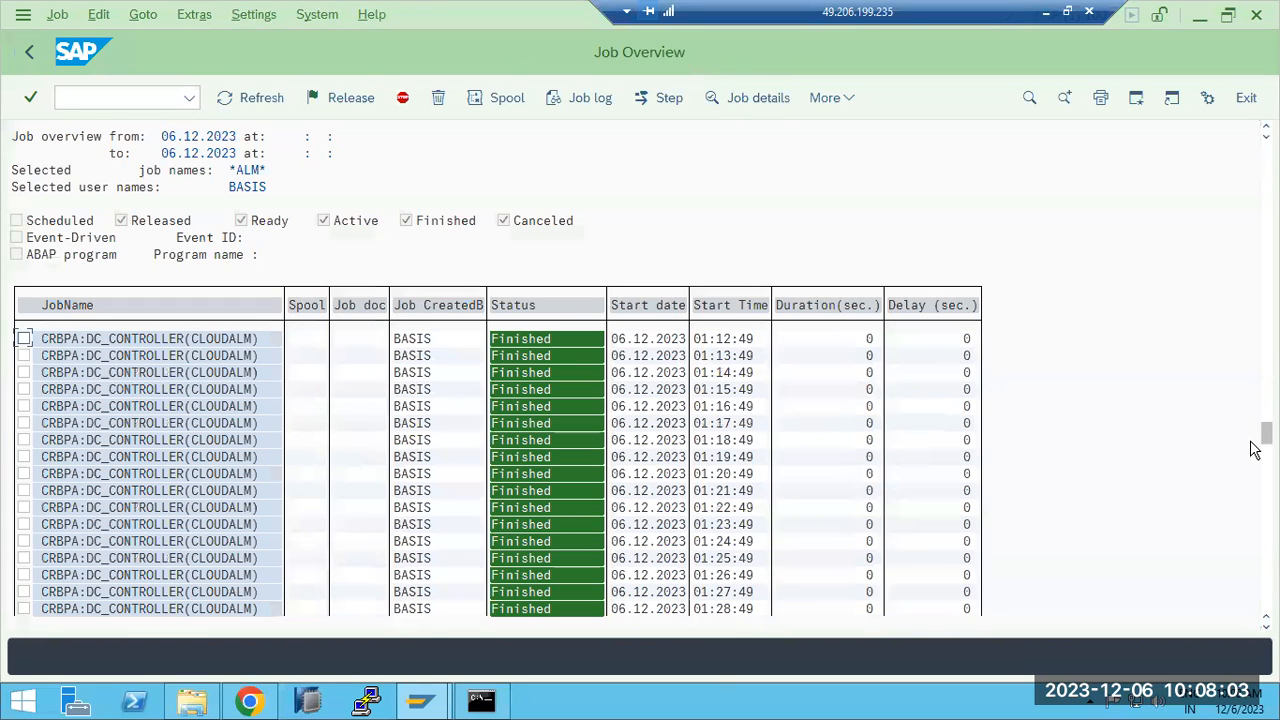
pyautogui.doubleClick(113, 457)
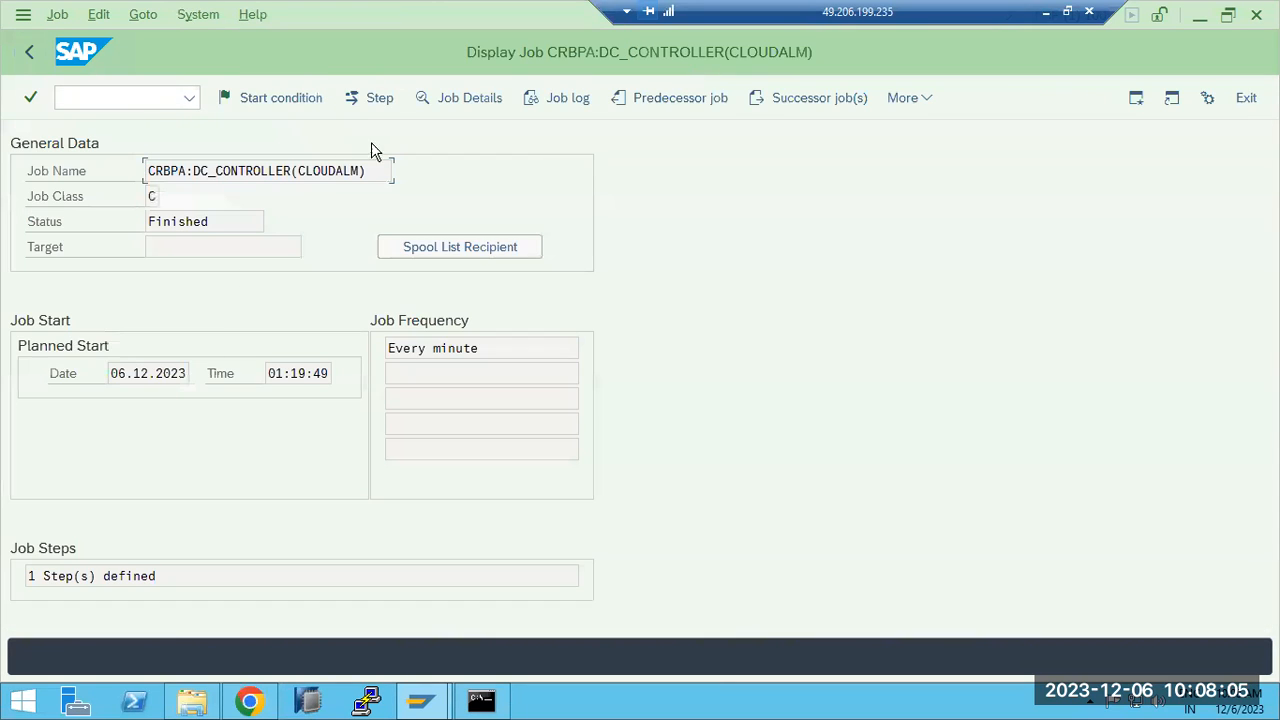
pyautogui.click(551, 104)
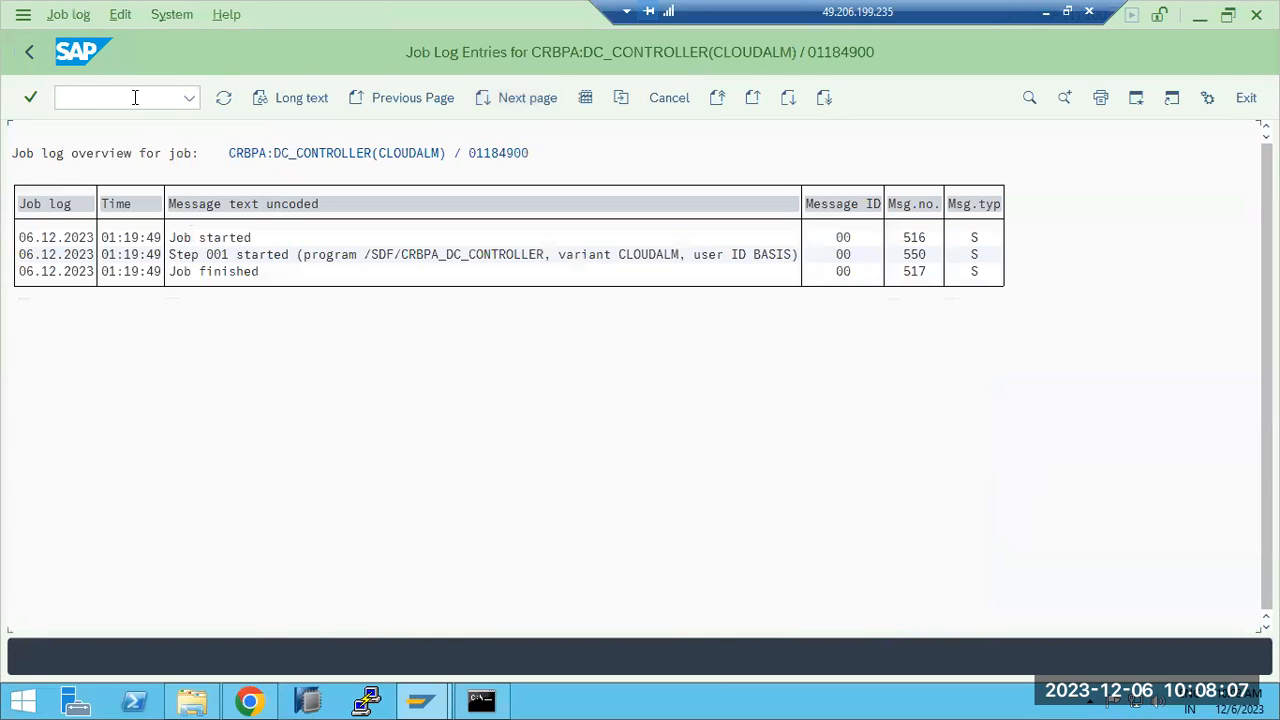
pyautogui.click(30, 55)
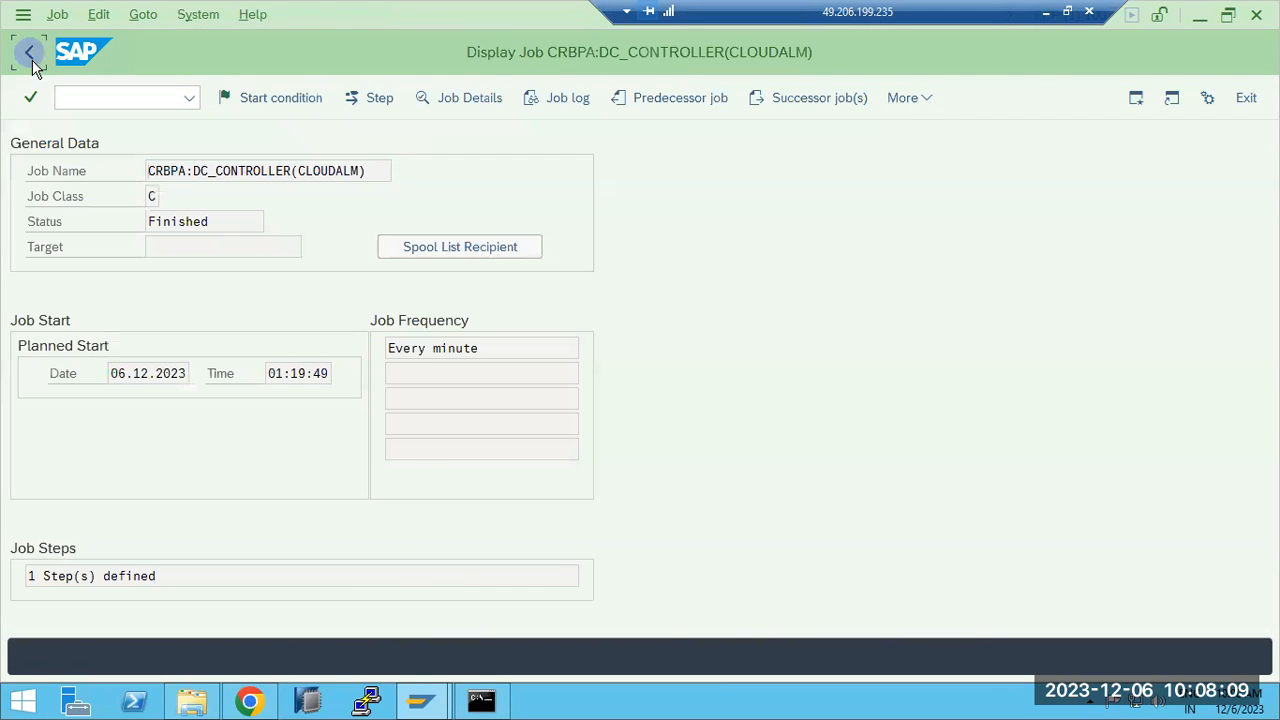
pyautogui.click(30, 55)
# - Go back to Simple Job Selection and minimize the remote SAP session
pyautogui.scroll(-1, 1180, 409)
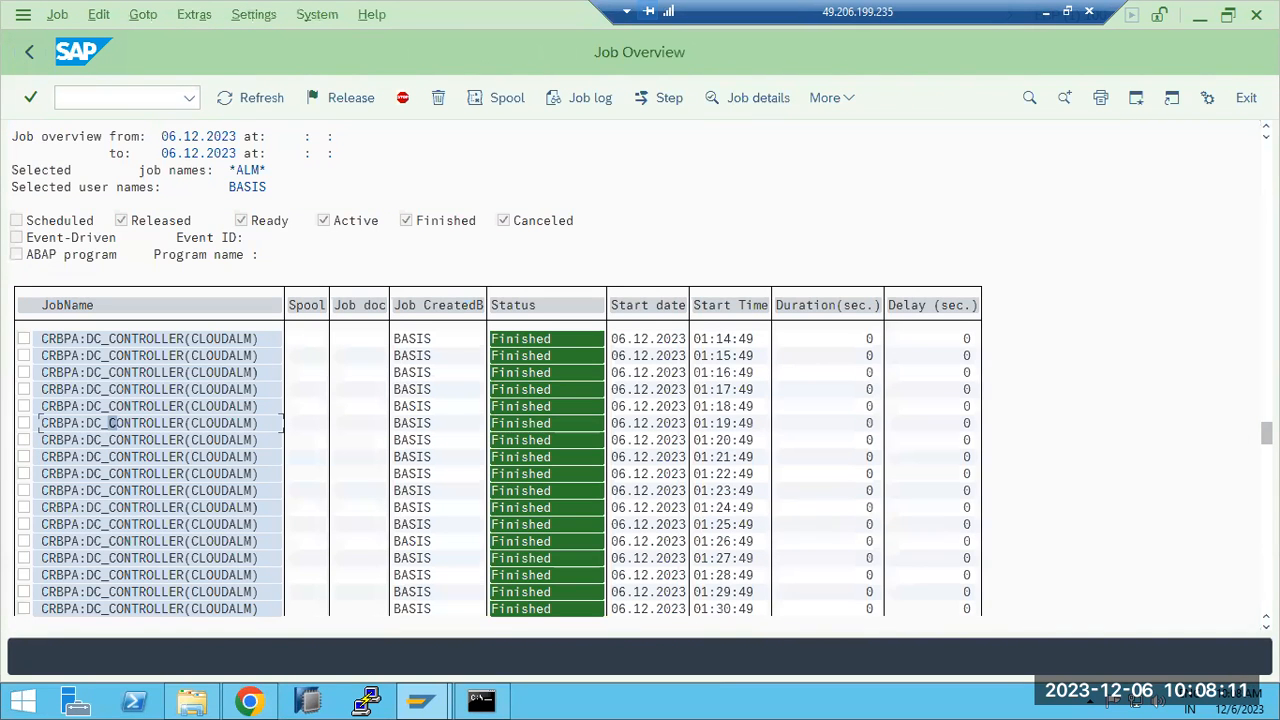
pyautogui.moveTo(1266, 432); pyautogui.dragTo(1265, 605)
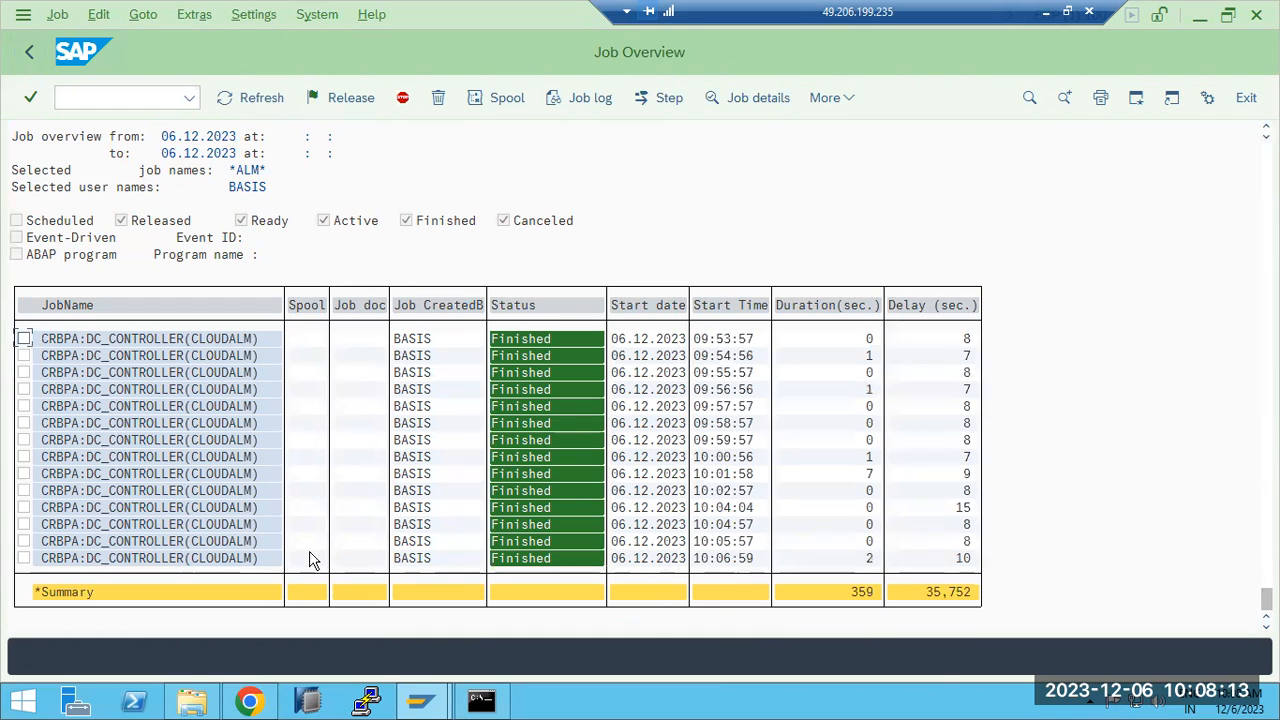
pyautogui.scroll(3, 134, 410)
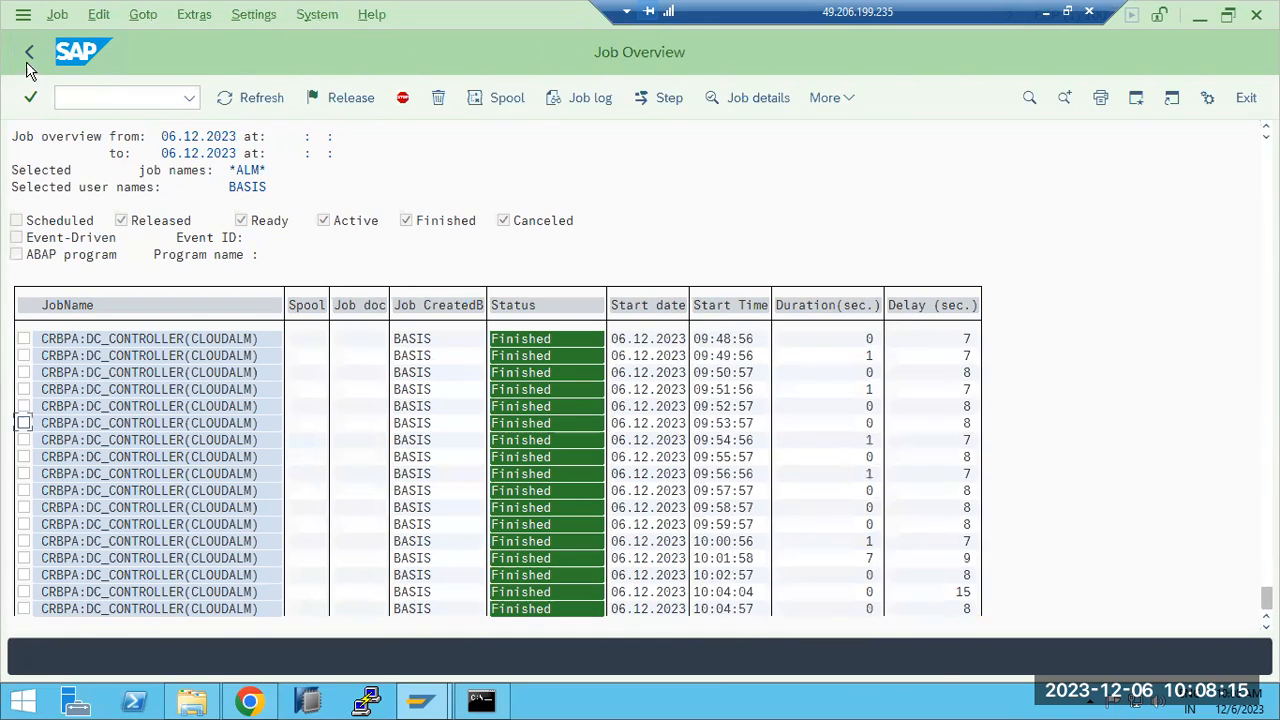
pyautogui.click(22, 54)
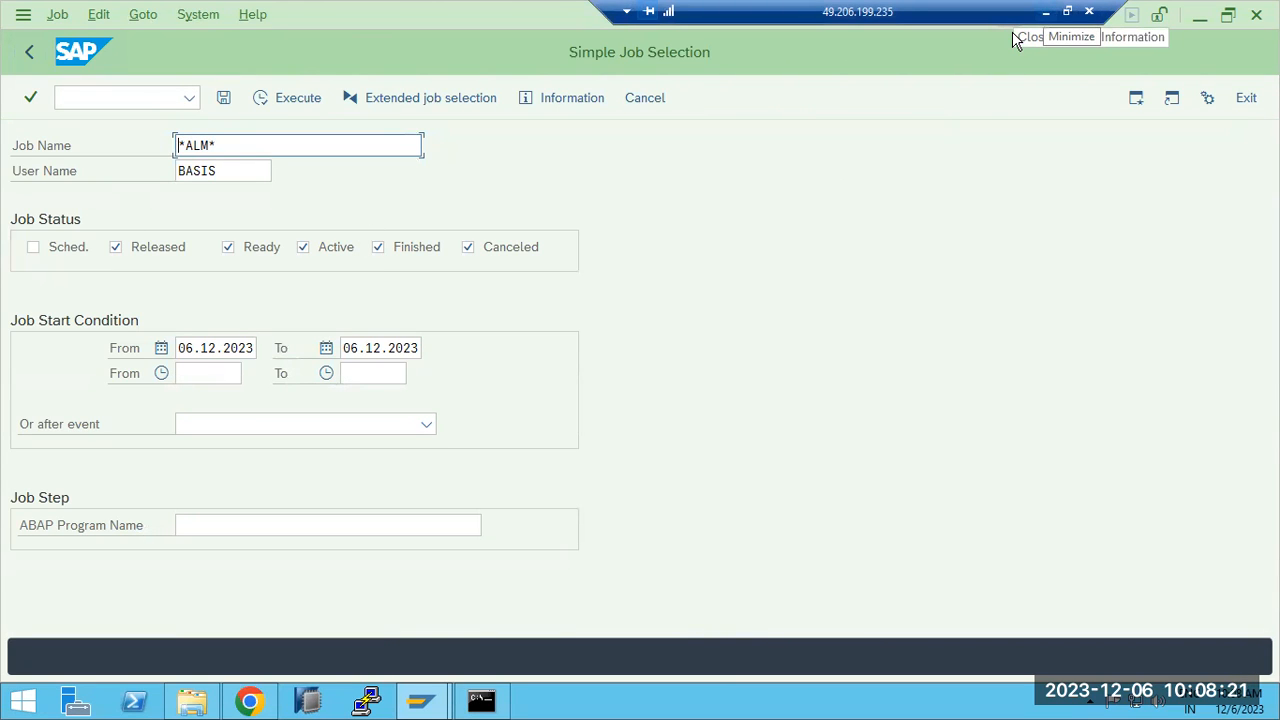
pyautogui.click(1015, 38)
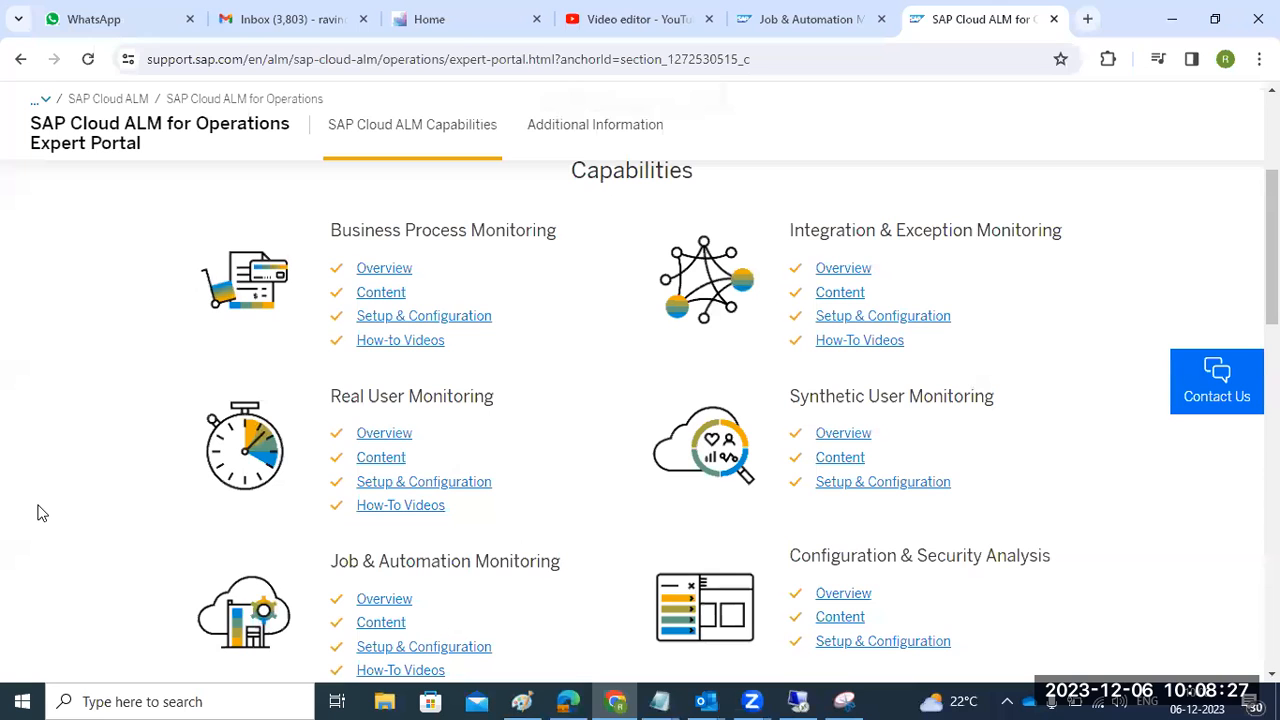
# - Scroll the Capabilities section and open Overview under Real User Monitoring
pyautogui.scroll(3, 35, 505)
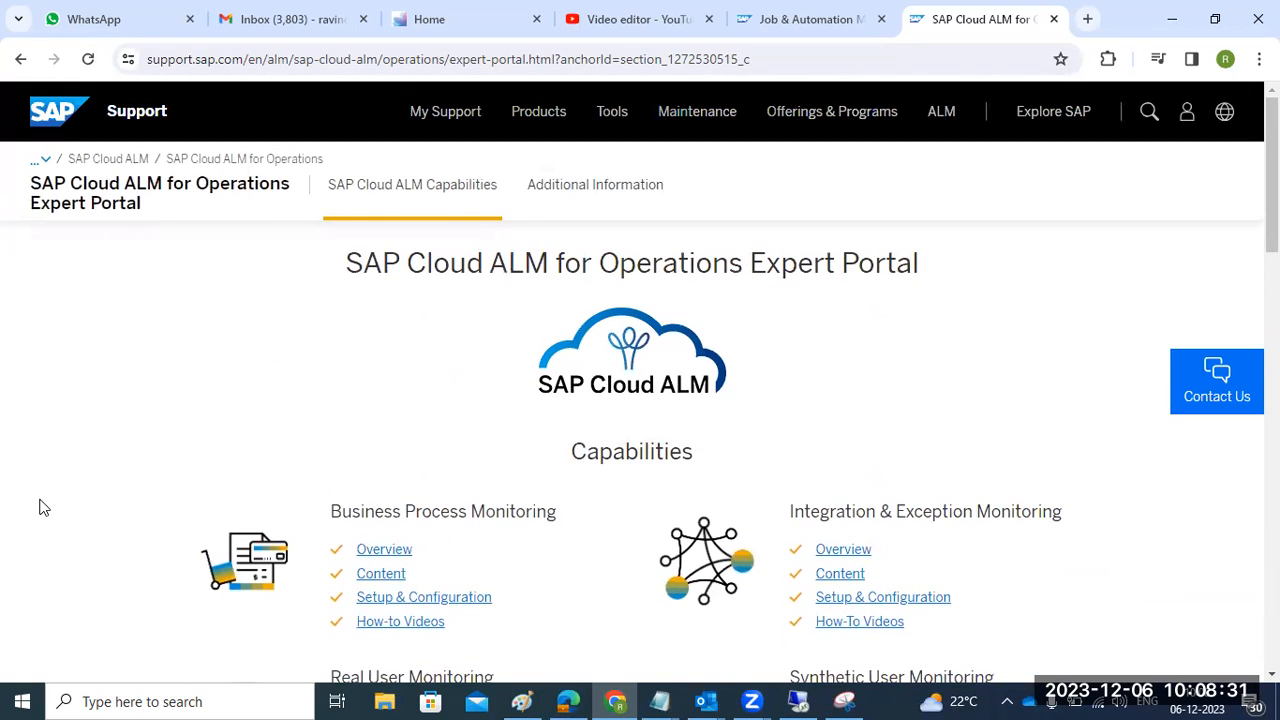
pyautogui.scroll(-2, 40, 508)
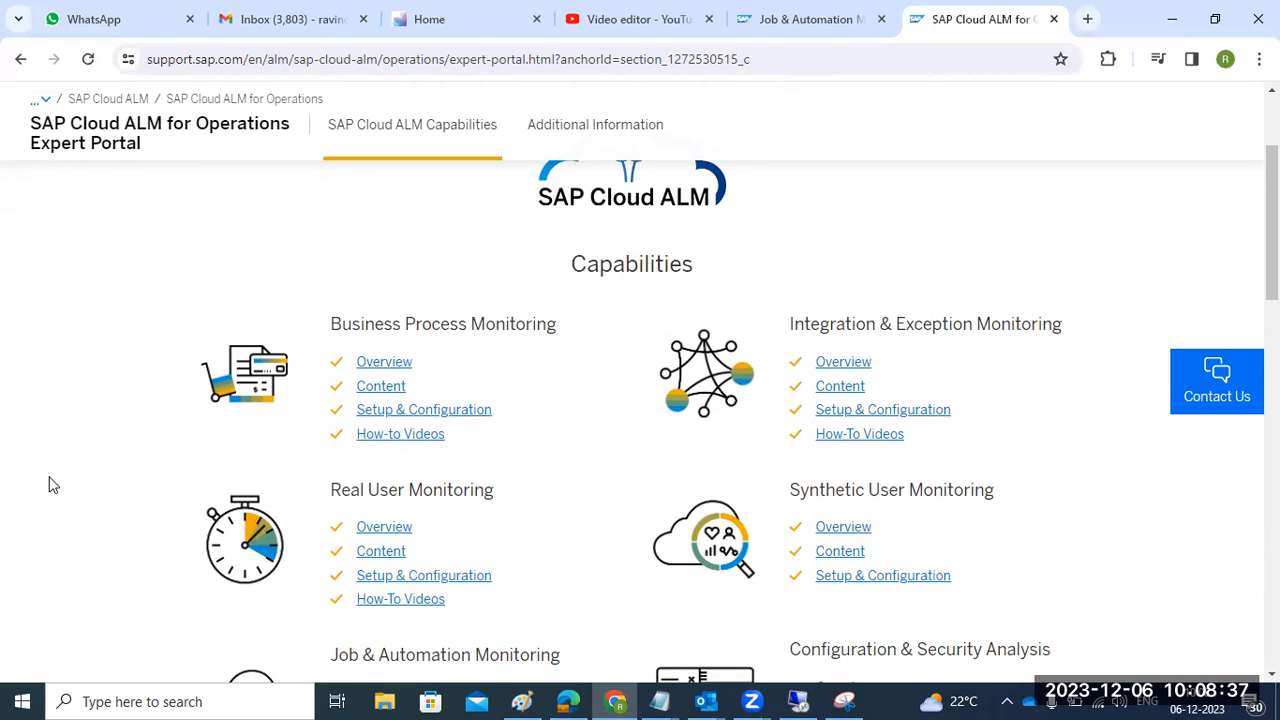
pyautogui.scroll(-2, 54, 443)
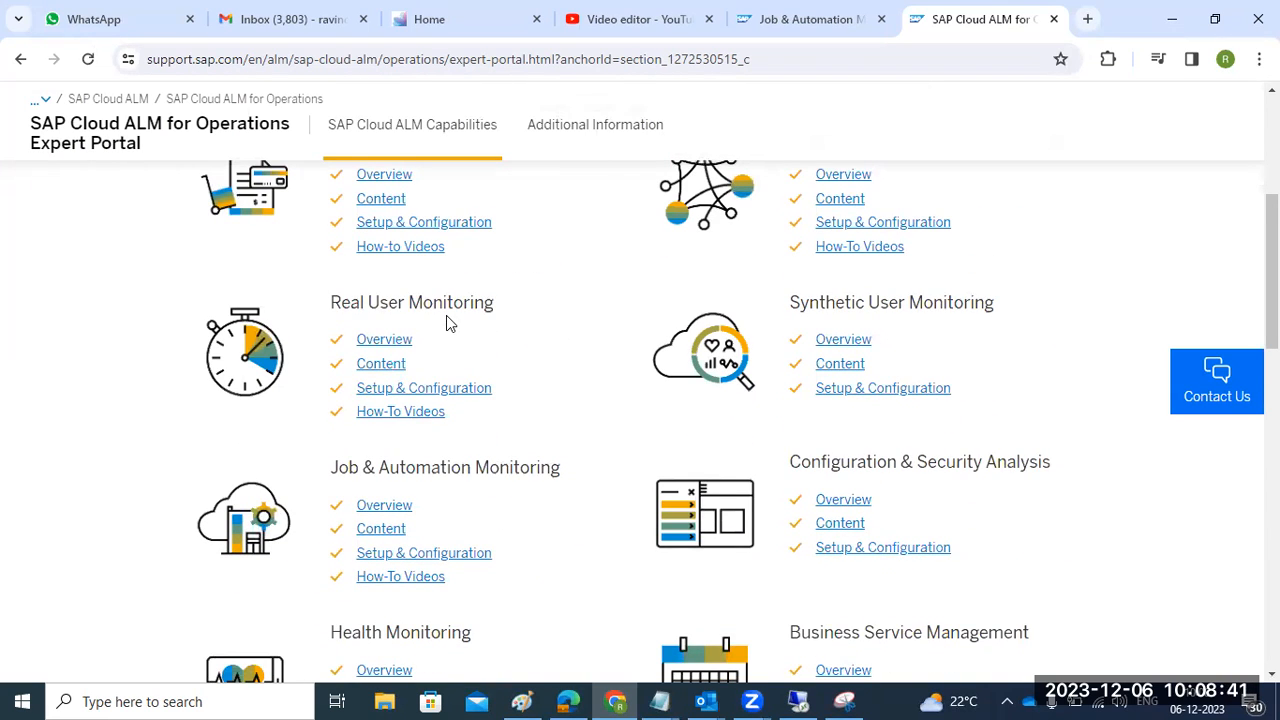
pyautogui.scroll(2, 446, 318)
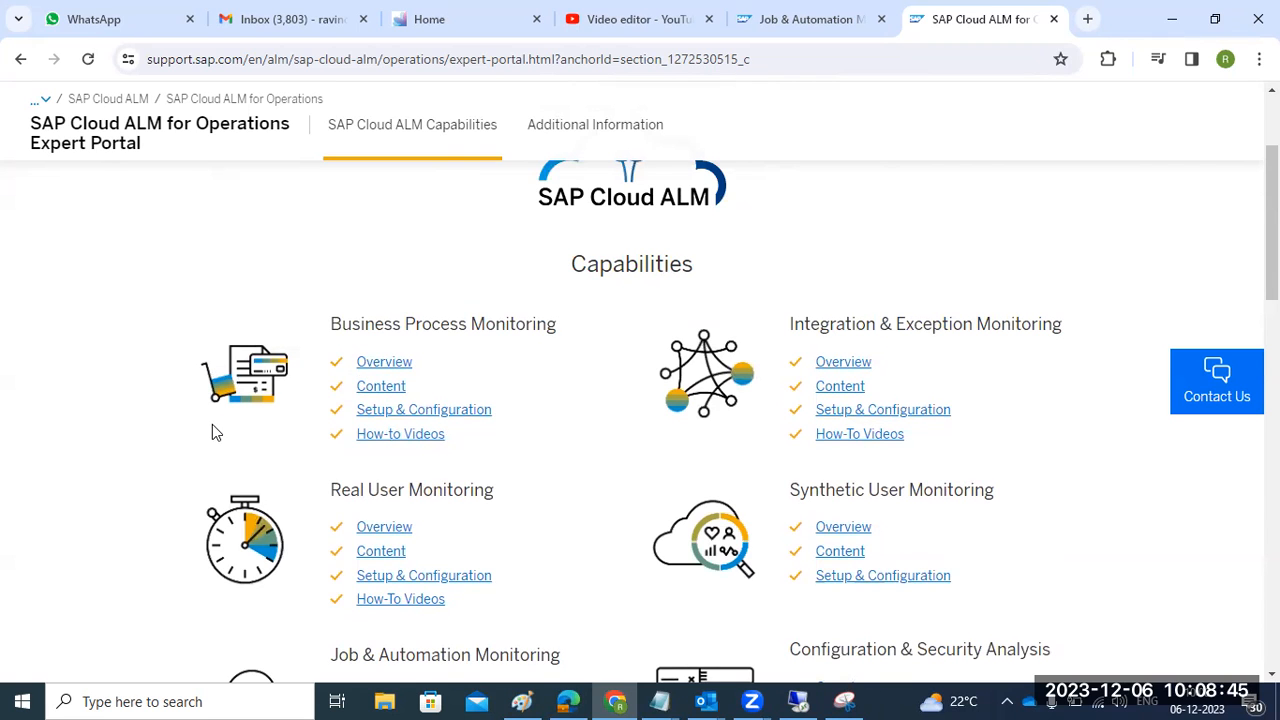
pyautogui.scroll(-4, 212, 424)
pyautogui.scroll(1, 212, 424)
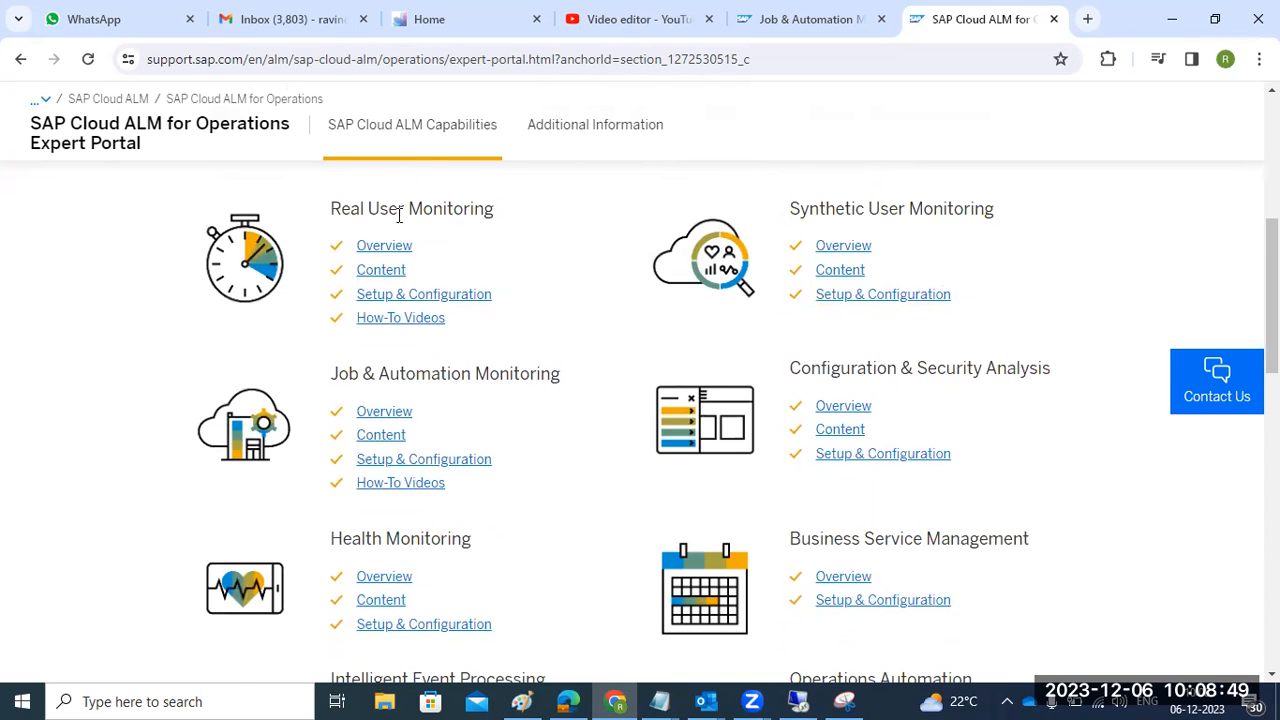
pyautogui.scroll(2, 407, 360)
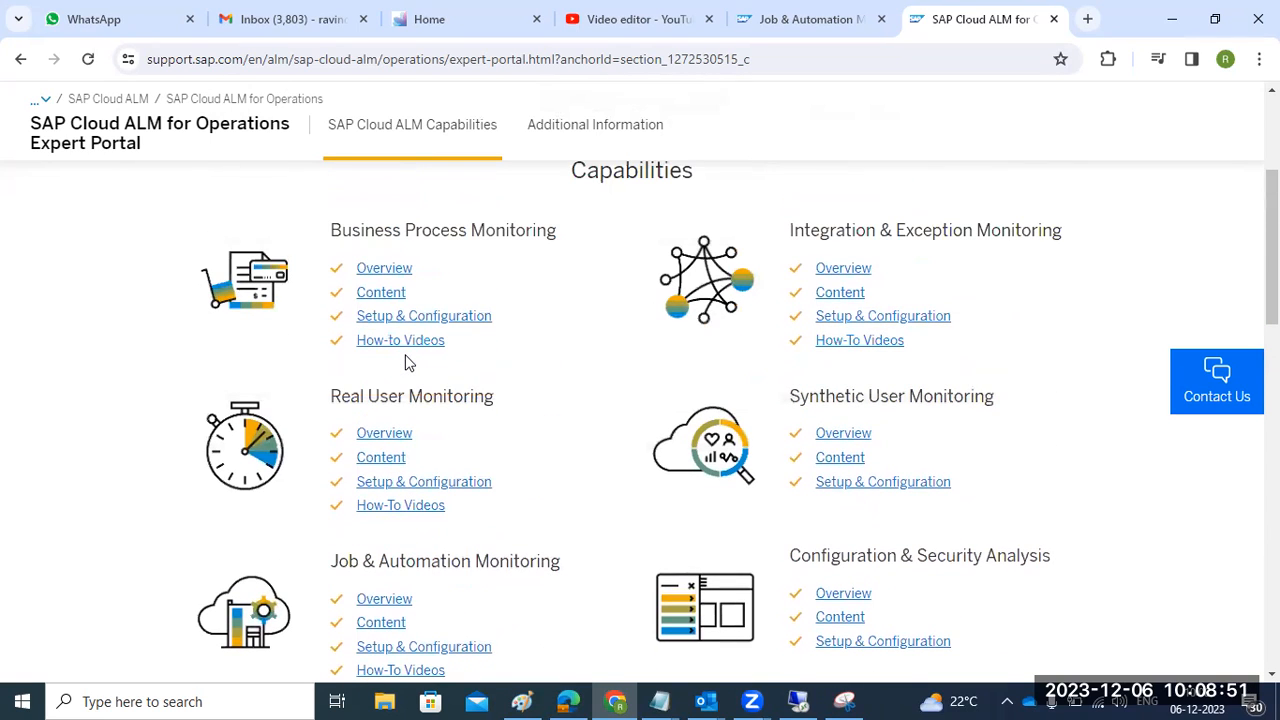
pyautogui.click(384, 433)
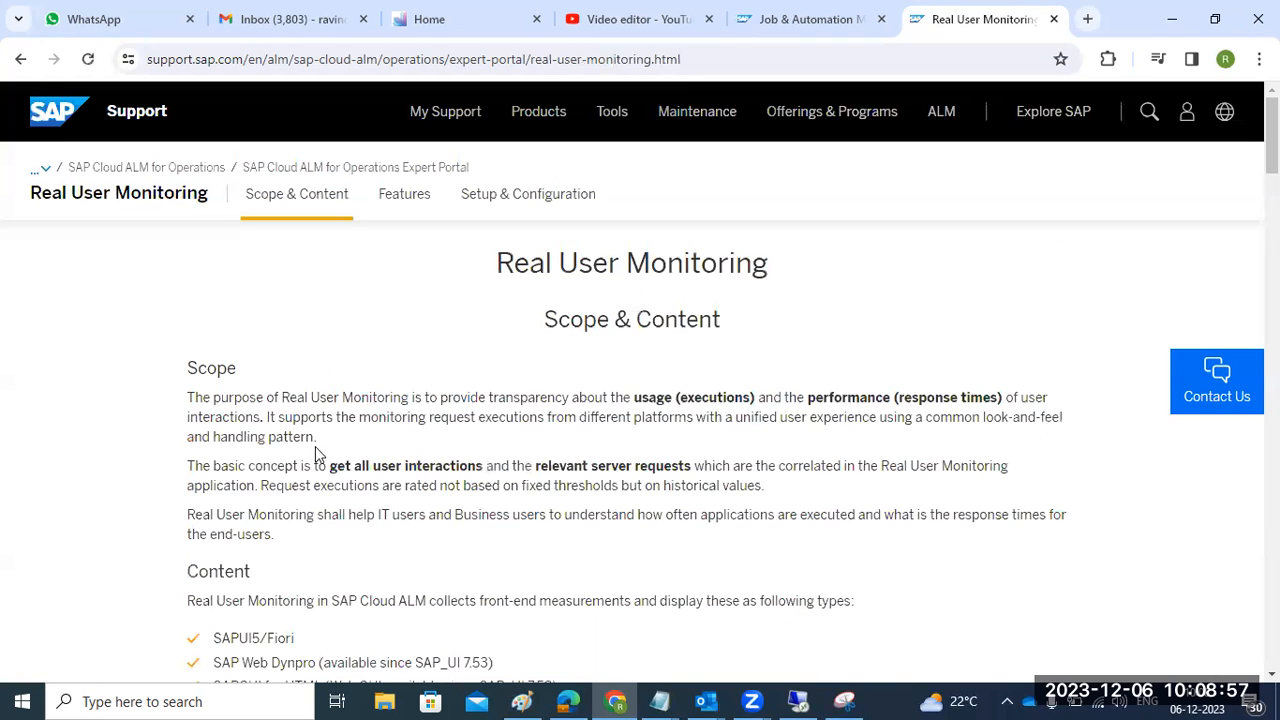
# - Read through the Real User Monitoring features and follow the 'Real User Monitoring - Setup & Configuration' link
pyautogui.moveTo(297, 395); pyautogui.dragTo(336, 397)
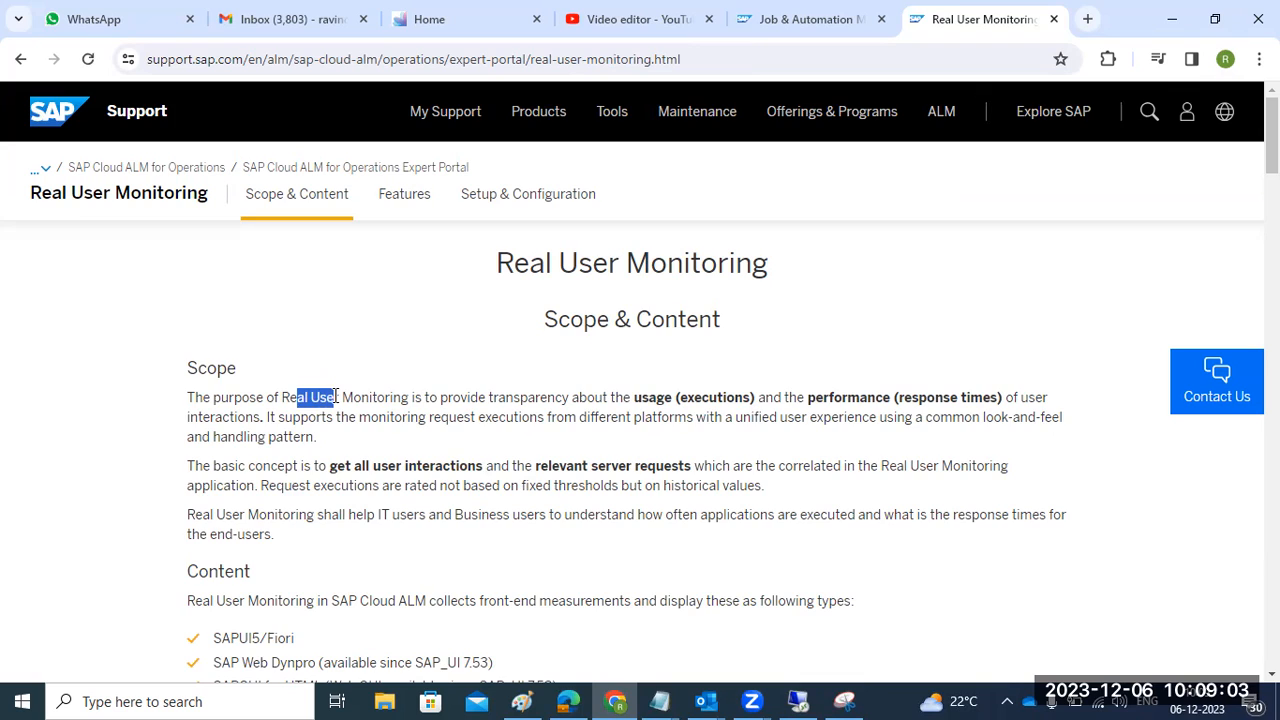
pyautogui.scroll(-5, 356, 478)
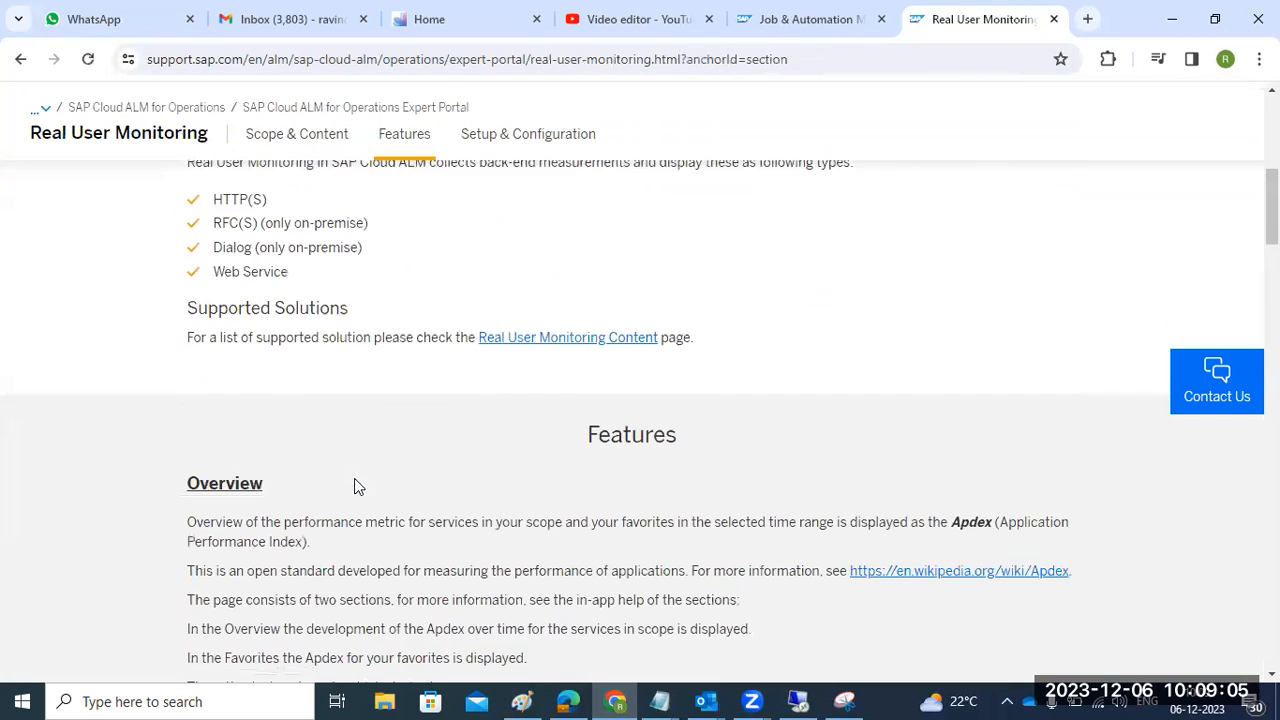
pyautogui.scroll(-4, 354, 478)
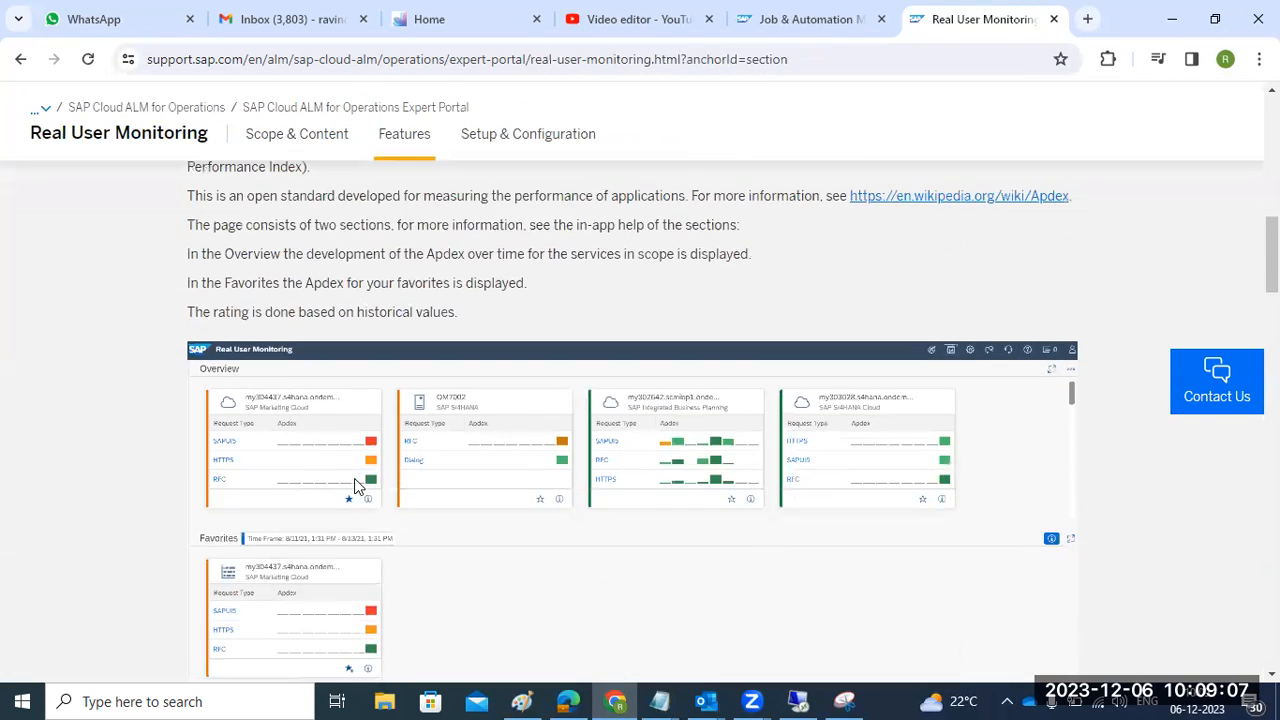
pyautogui.scroll(-4, 355, 485)
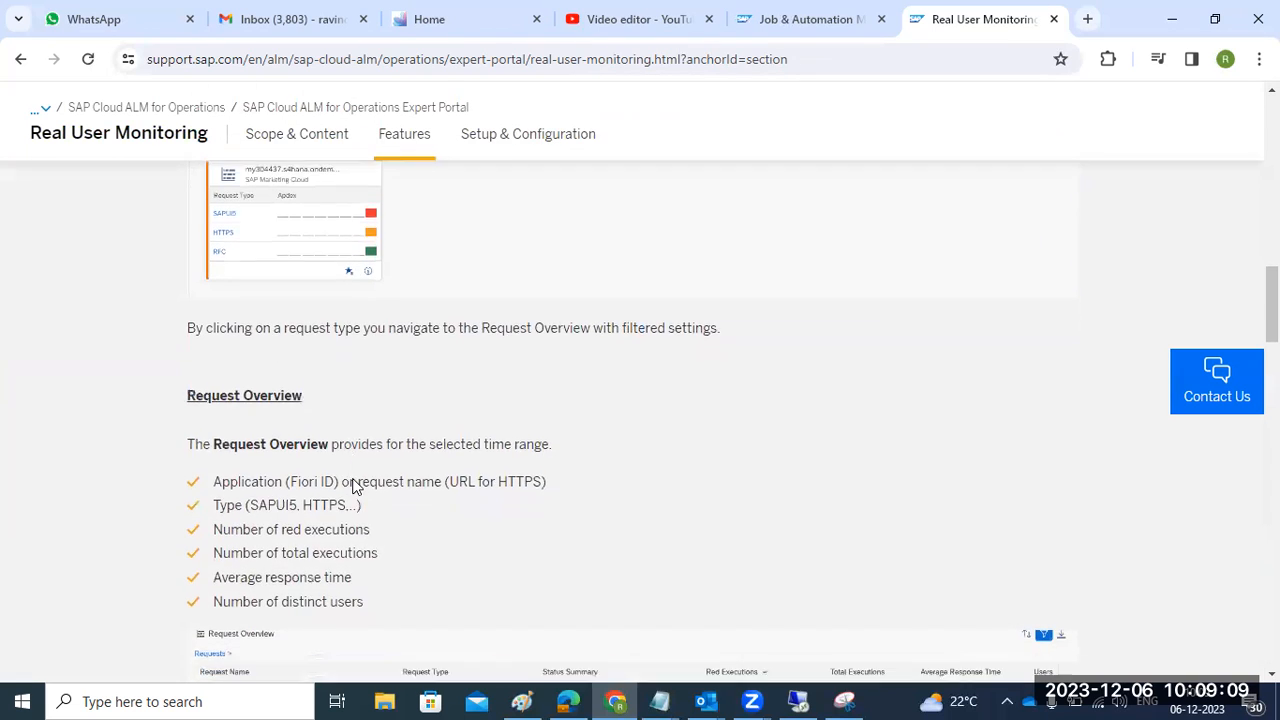
pyautogui.scroll(-3, 355, 485)
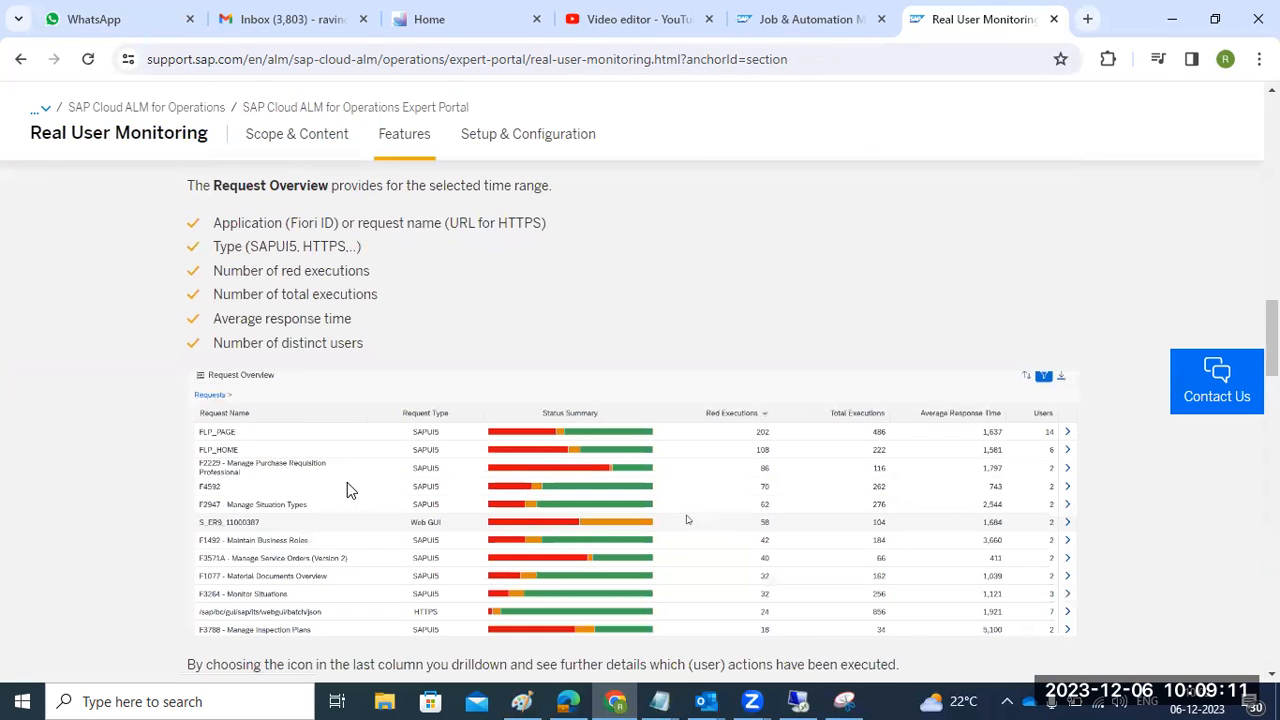
pyautogui.scroll(-3, 350, 487)
pyautogui.scroll(-5, 349, 491)
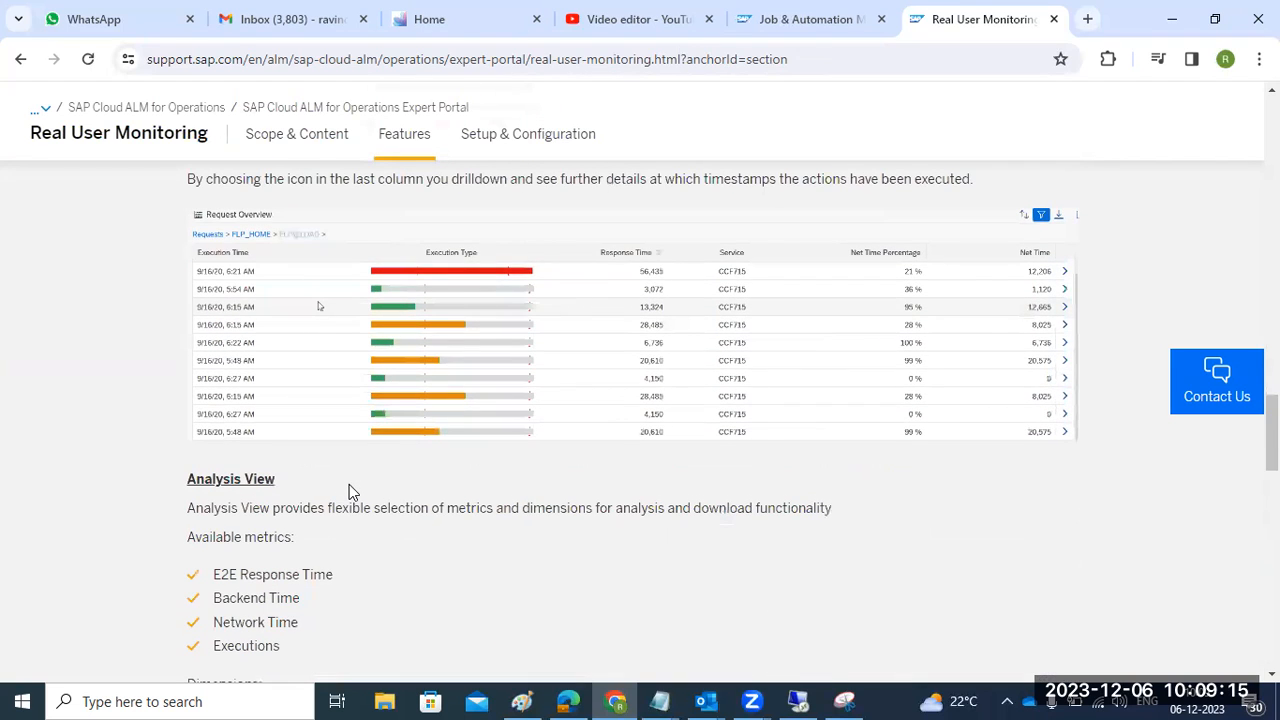
pyautogui.scroll(-7, 349, 491)
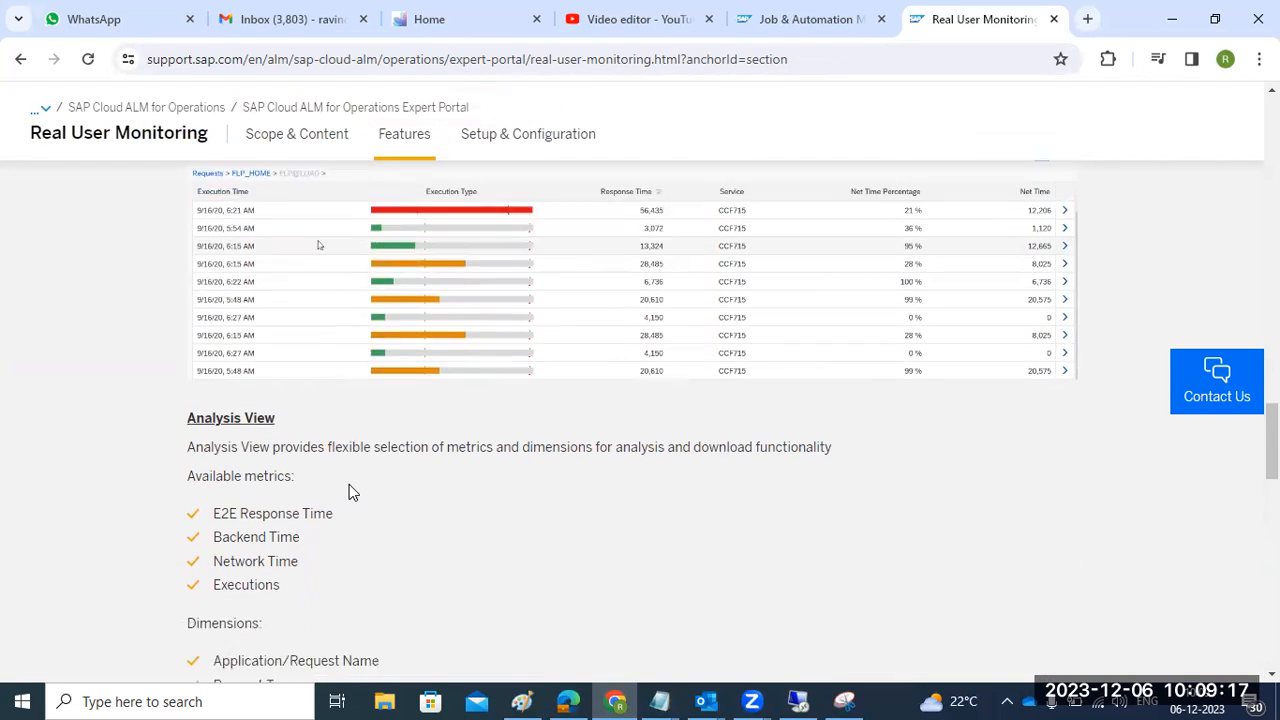
pyautogui.scroll(-12, 349, 491)
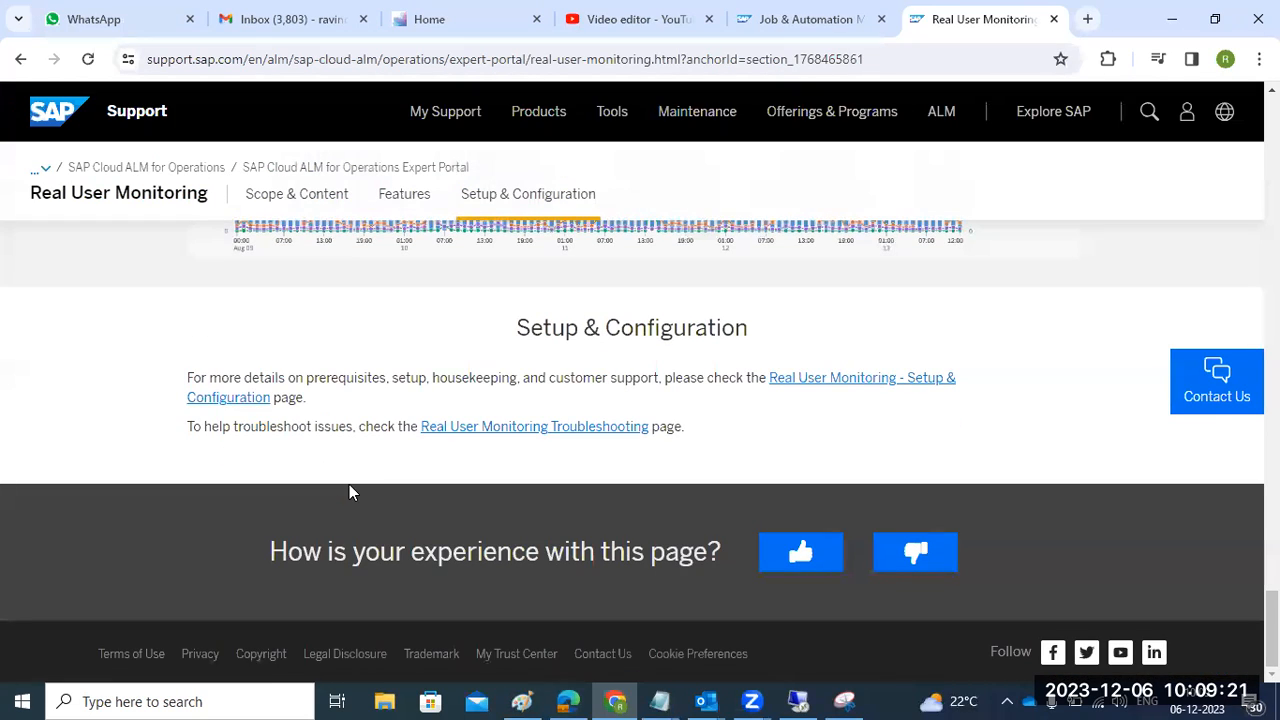
pyautogui.click(830, 388)
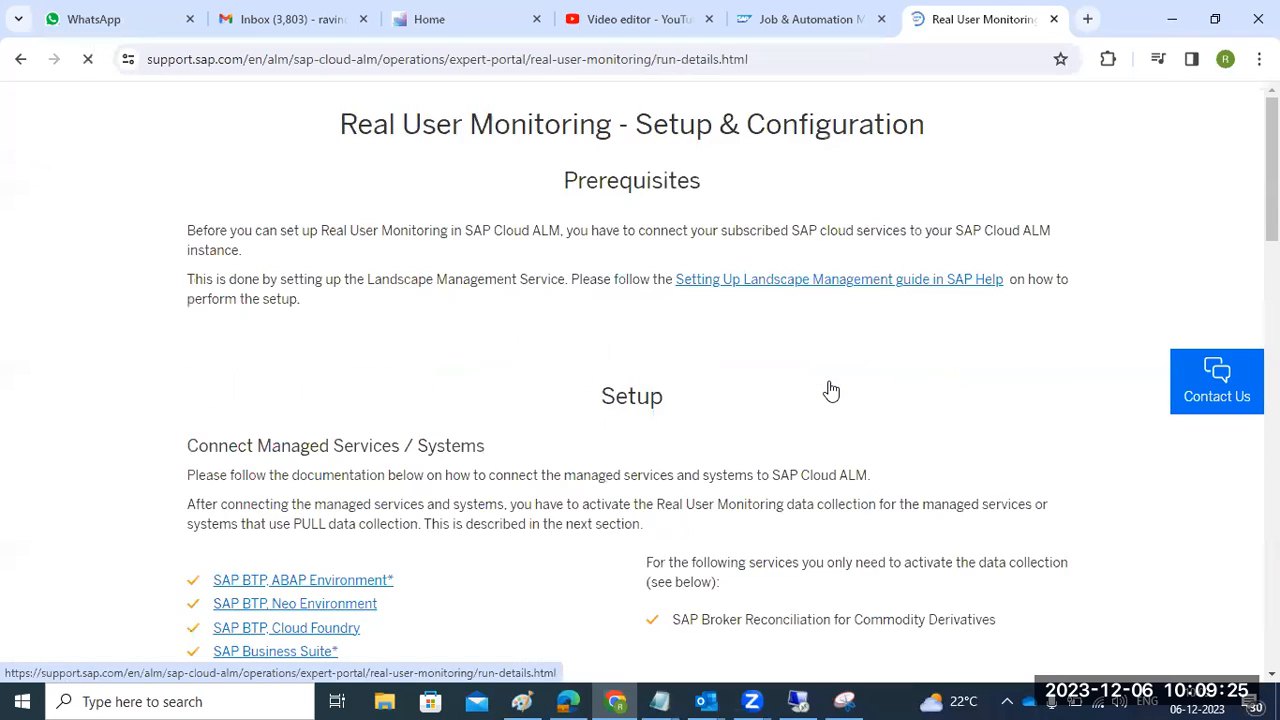
# - Open the SAP Business Suite setup link for ABAP systems and skim that page
pyautogui.scroll(-5, 640, 520)
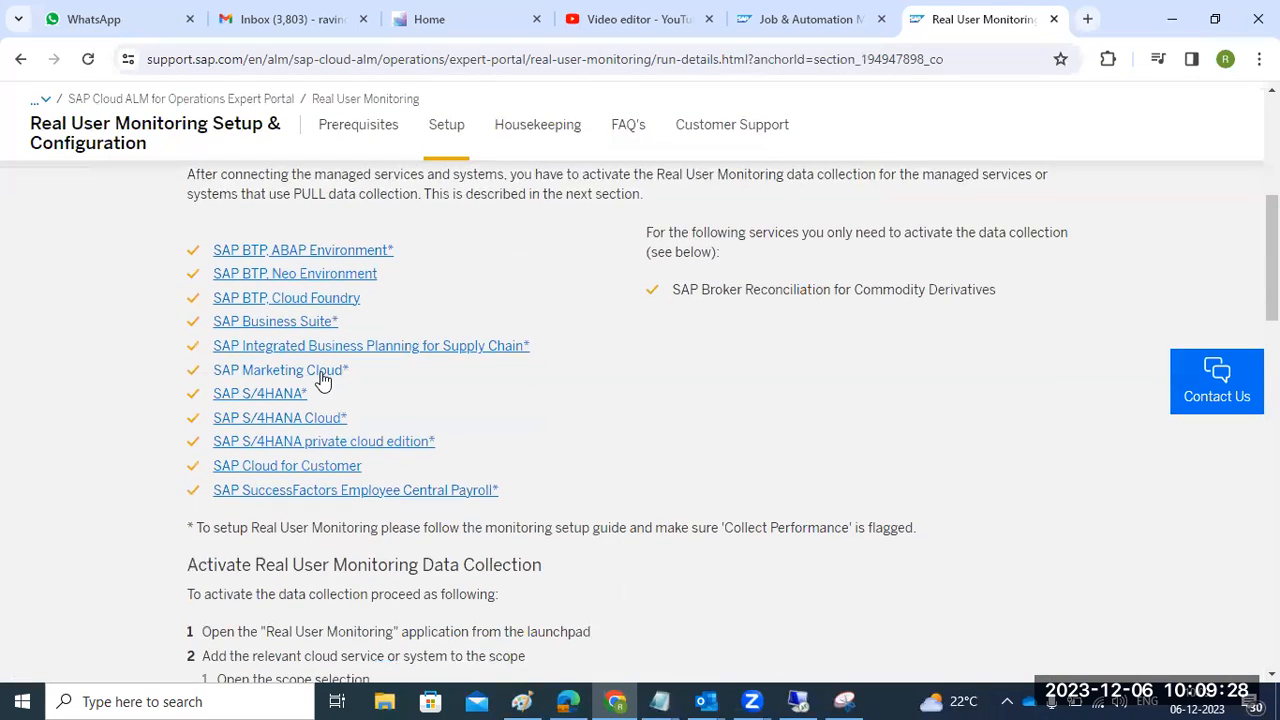
pyautogui.click(278, 323)
pyautogui.scroll(-5, 369, 505)
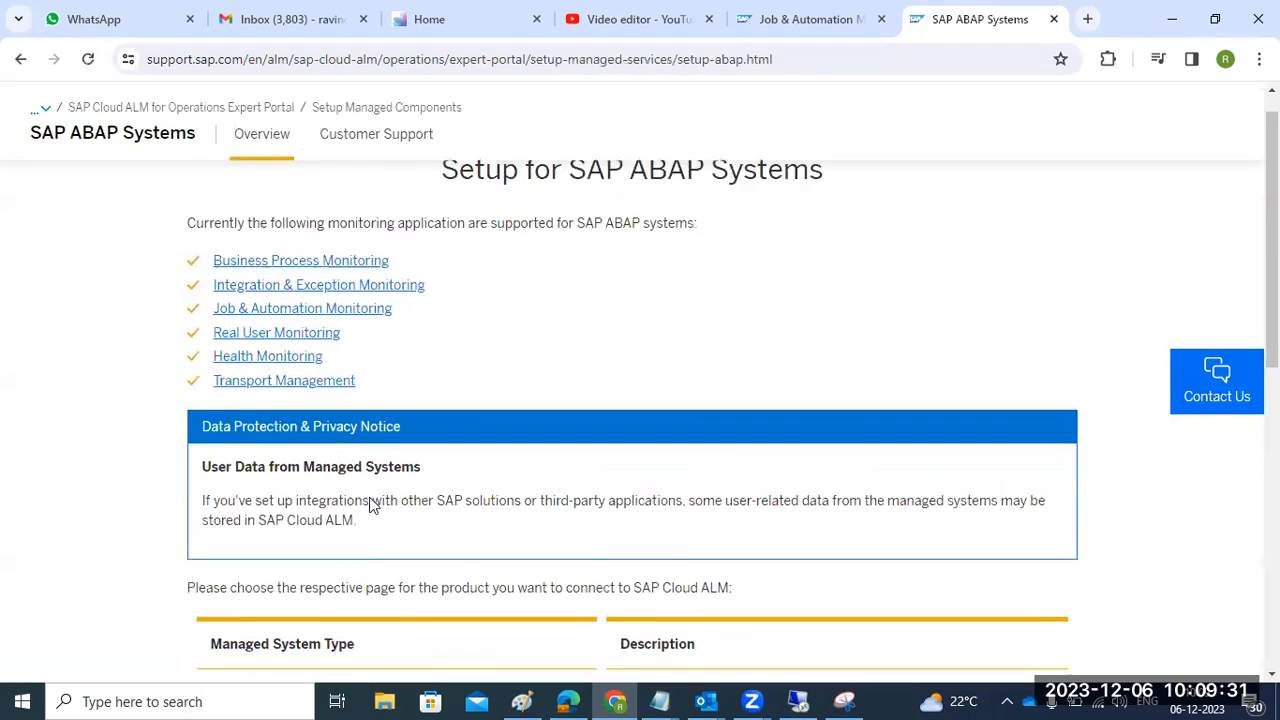
pyautogui.scroll(-2, 369, 505)
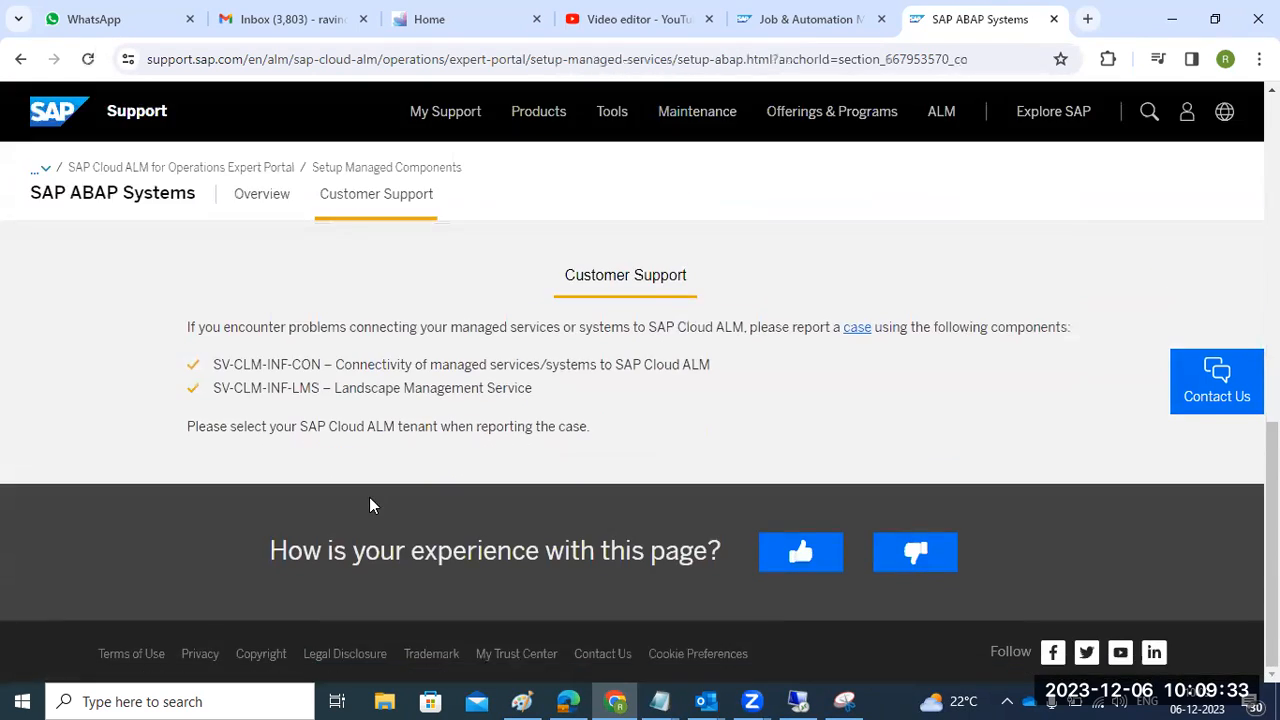
pyautogui.scroll(4, 369, 505)
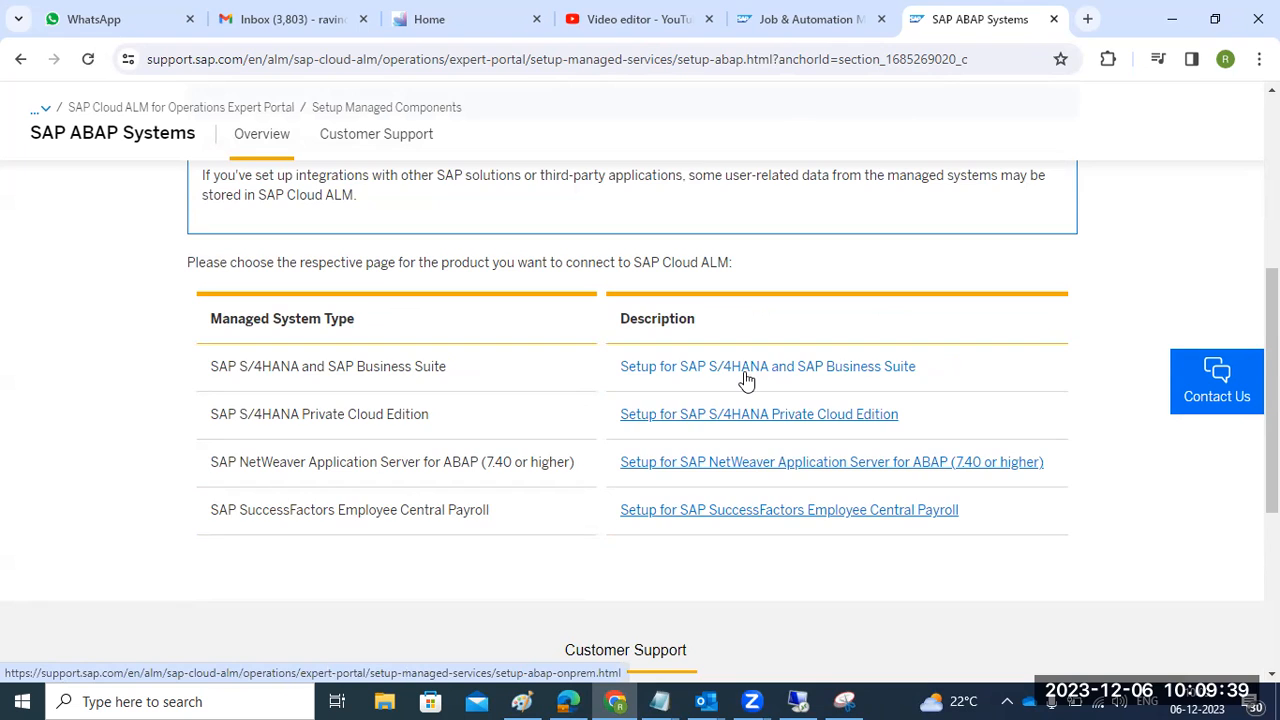
pyautogui.scroll(3, 746, 380)
# - Read the S/4HANA and Business Suite setup guide's Prerequisites and Configure the PUSH Data Provider sections
pyautogui.click(735, 657)
pyautogui.scroll(-4, 735, 658)
pyautogui.scroll(-10, 735, 658)
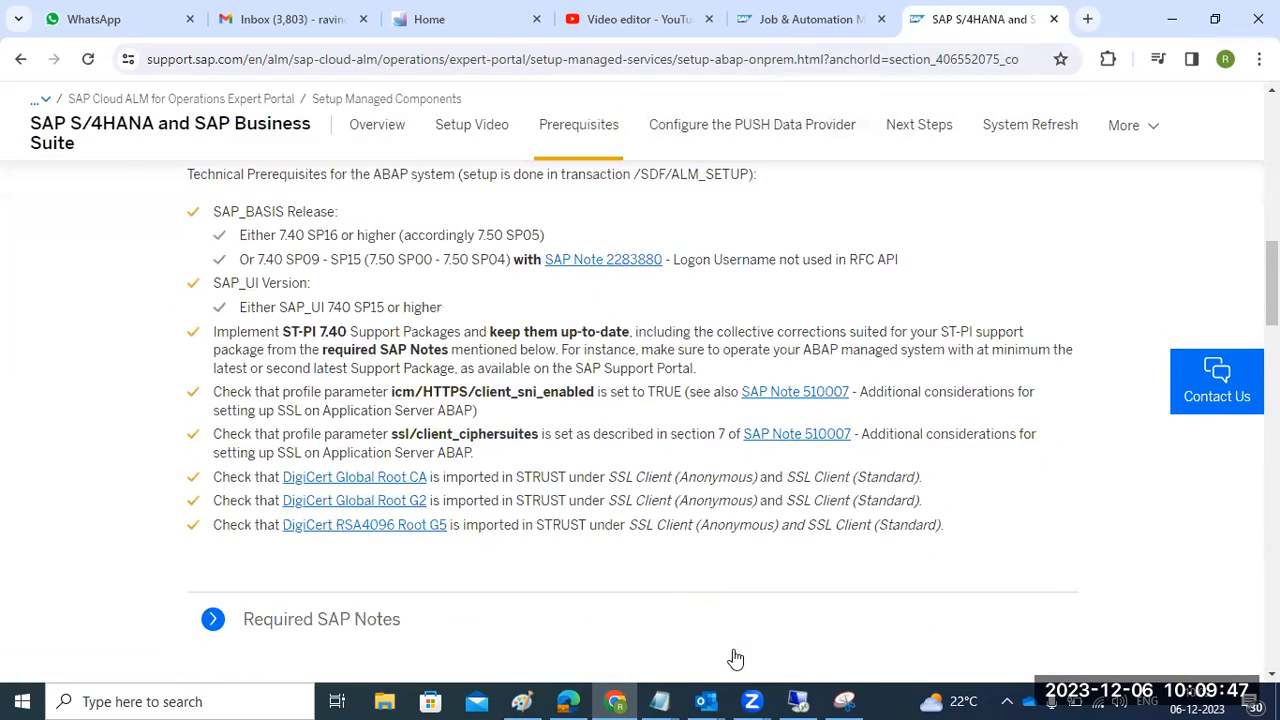
pyautogui.scroll(1, 735, 658)
pyautogui.moveTo(203, 265); pyautogui.dragTo(402, 427)
pyautogui.scroll(-2, 405, 432)
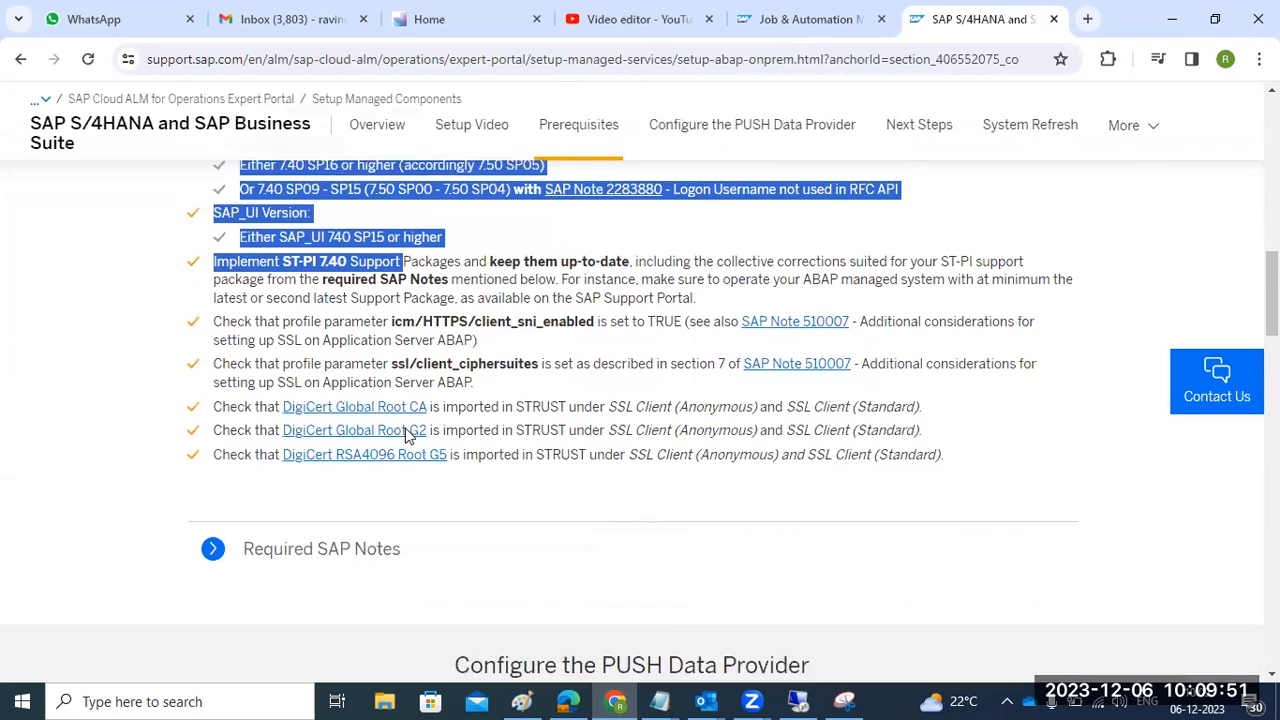
pyautogui.scroll(-5, 405, 435)
pyautogui.scroll(-8, 405, 438)
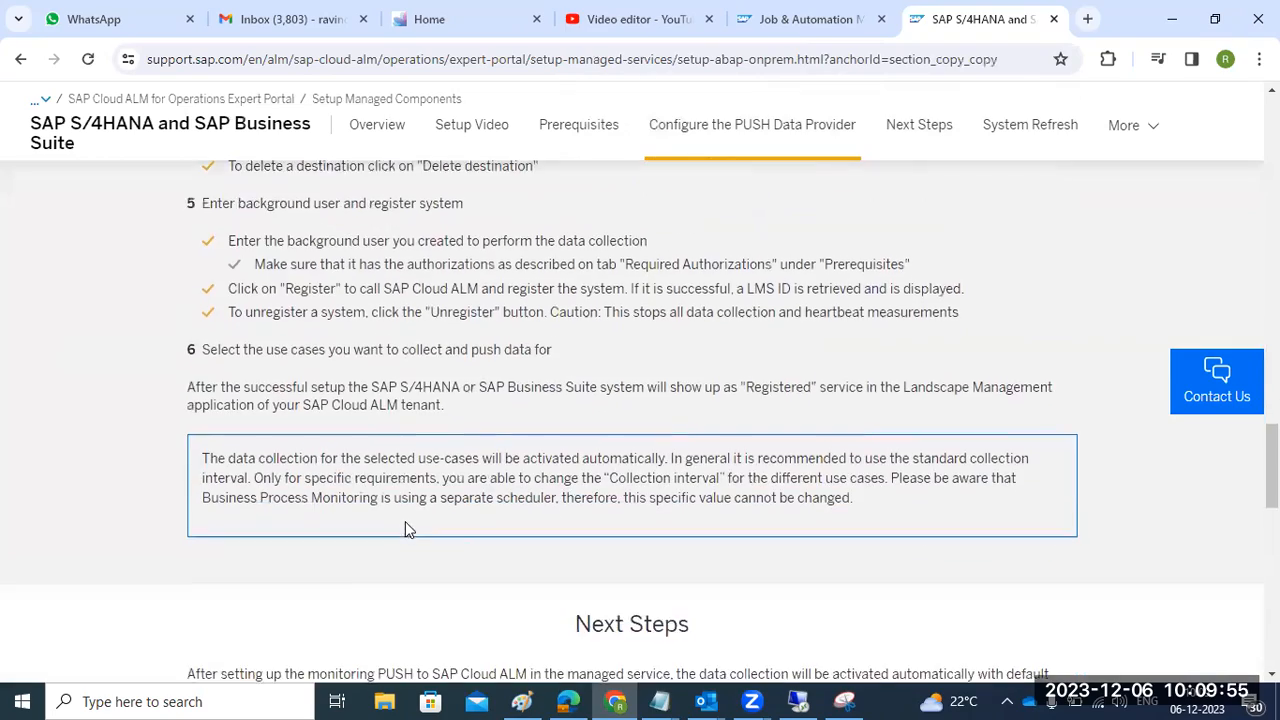
pyautogui.scroll(-9, 405, 522)
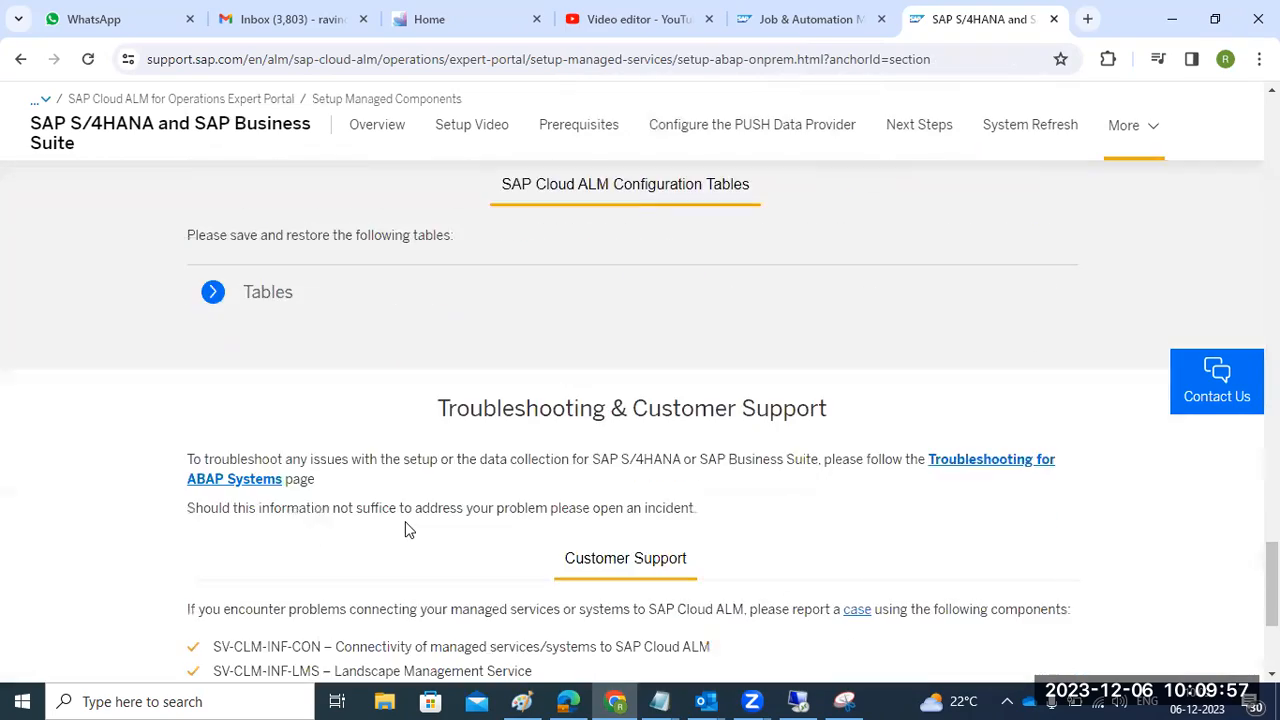
pyautogui.scroll(9, 405, 530)
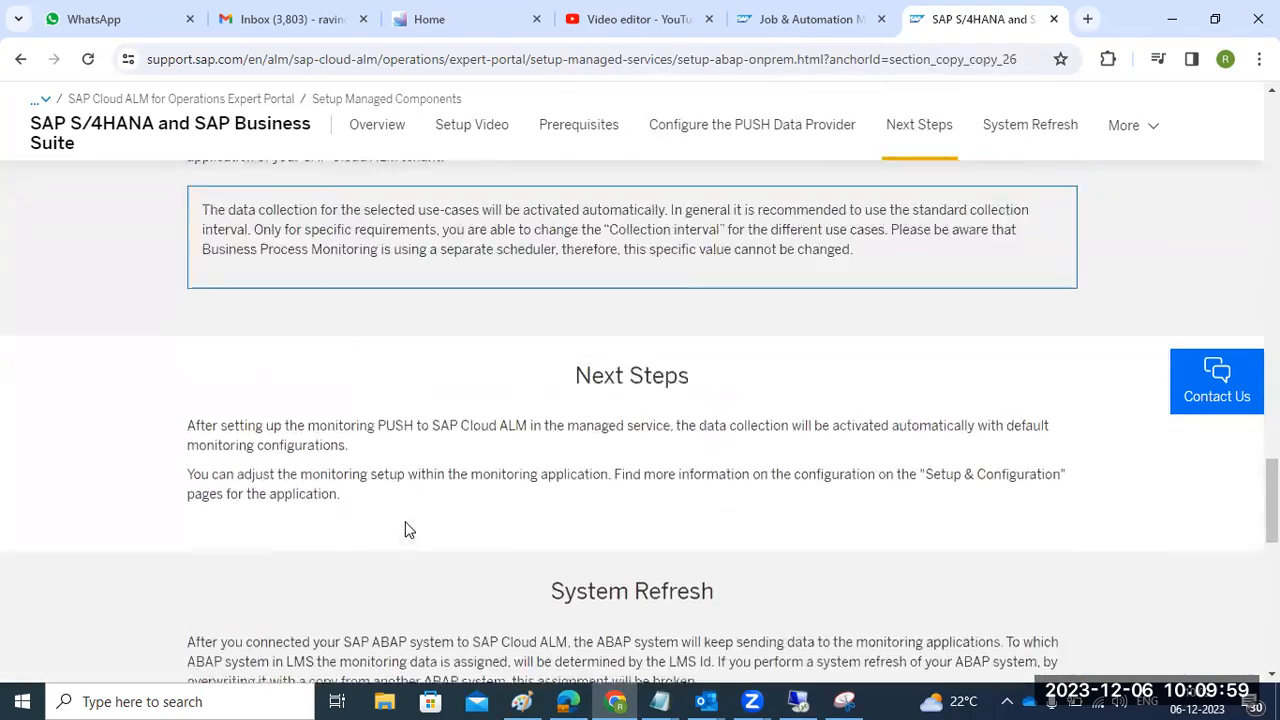
pyautogui.scroll(2, 405, 530)
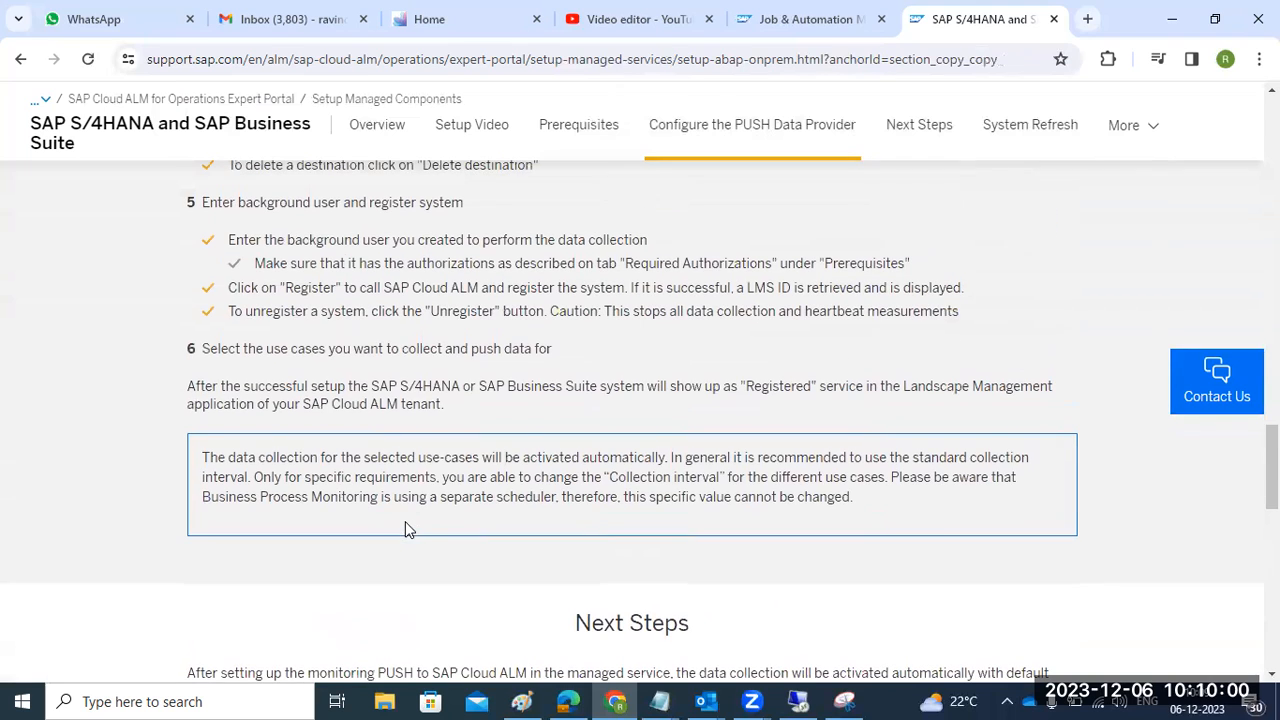
pyautogui.click(408, 30)
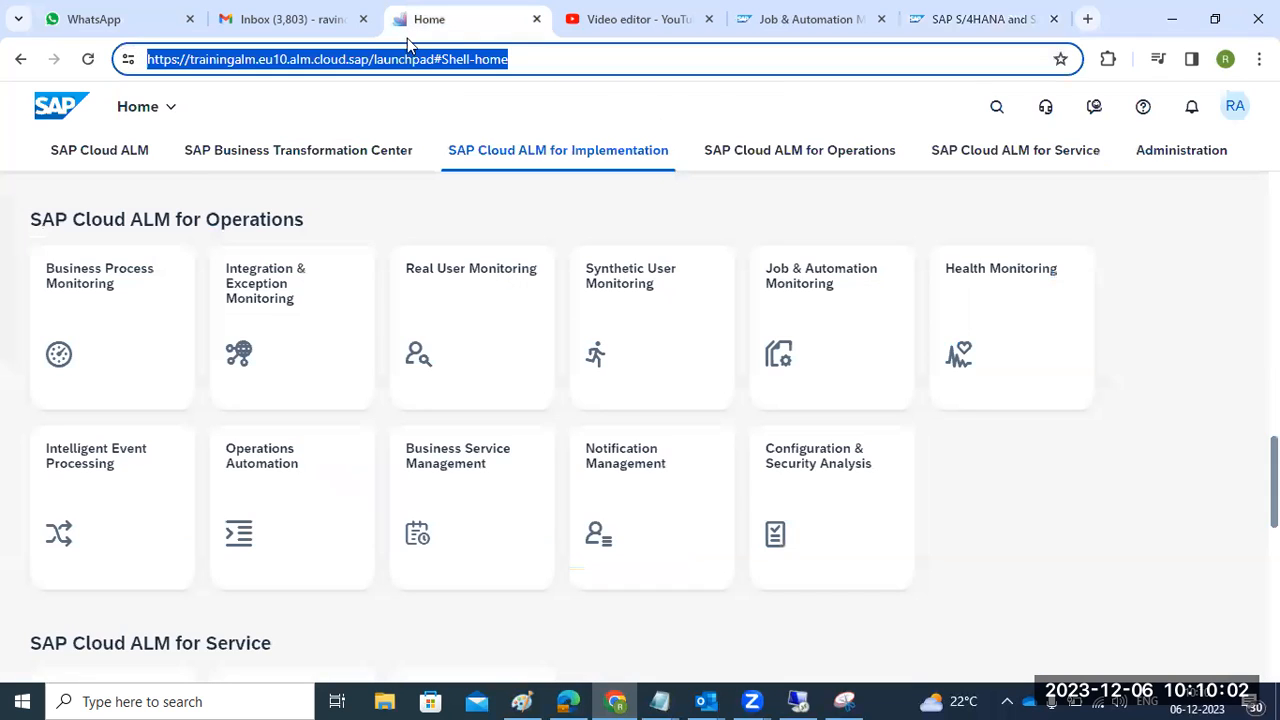
# - Reload the launchpad and highlight the tenant, region and launchpad parts of its address
pyautogui.click(92, 58)
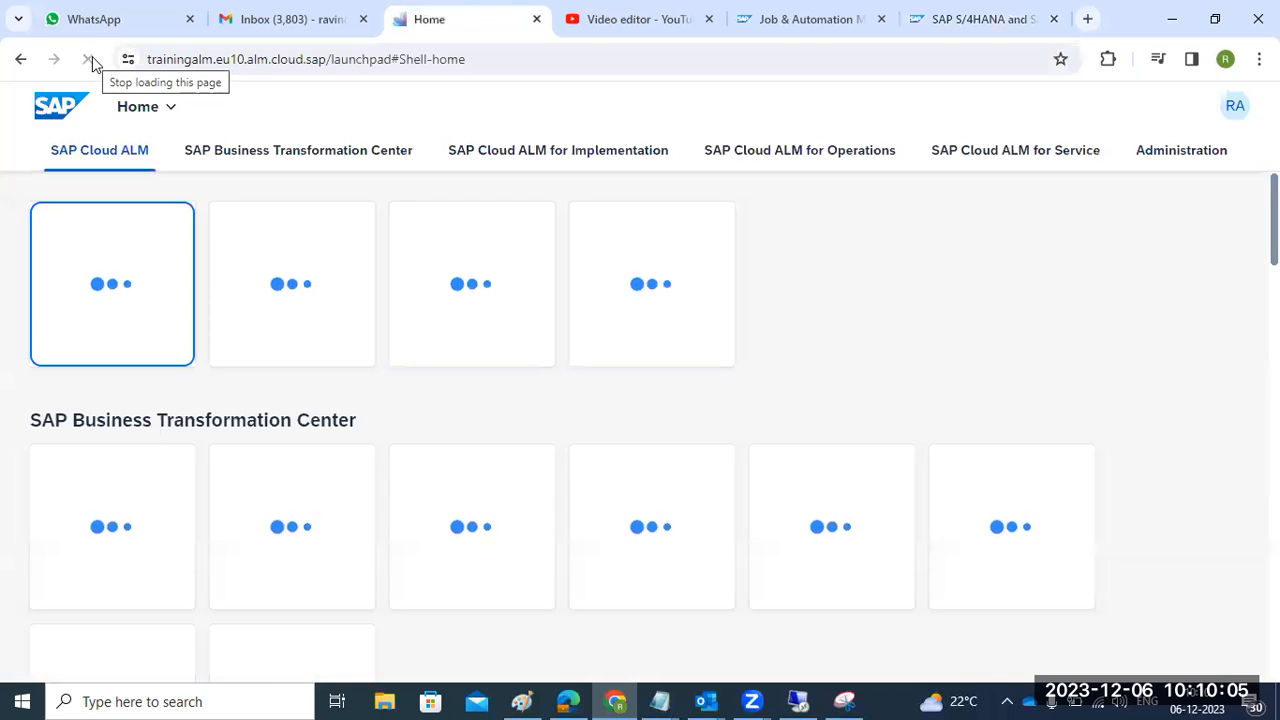
pyautogui.doubleClick(214, 62)
pyautogui.moveTo(262, 62); pyautogui.dragTo(318, 66)
pyautogui.moveTo(412, 59); pyautogui.dragTo(509, 60)
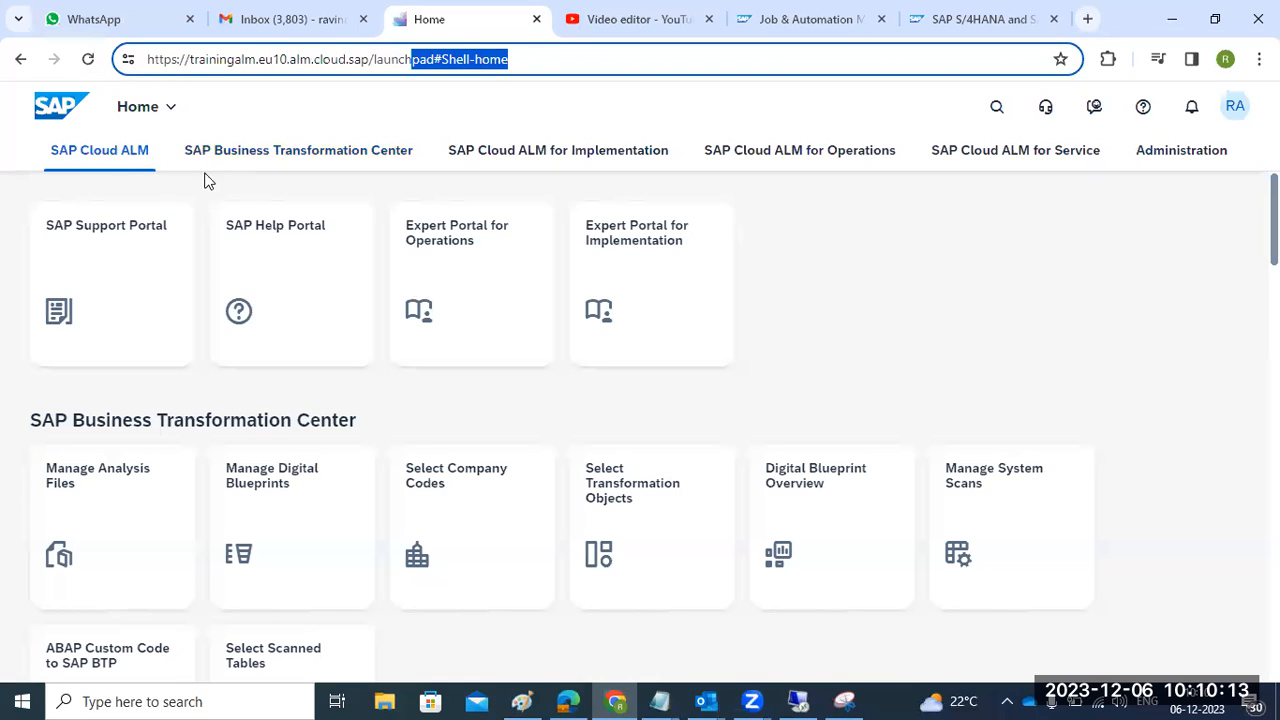
# - Jump through the launchpad sections to the Operations apps and open Real User Monitoring
pyautogui.click(110, 160)
pyautogui.click(405, 155)
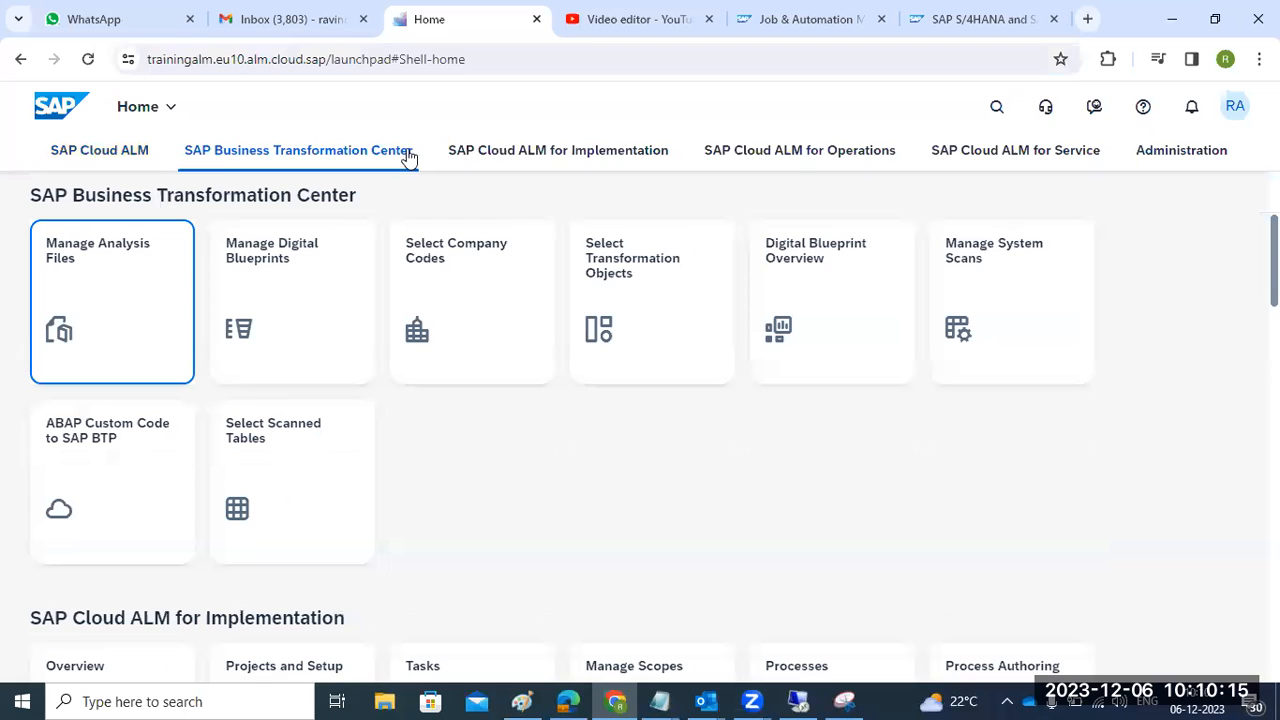
pyautogui.click(520, 155)
pyautogui.click(735, 150)
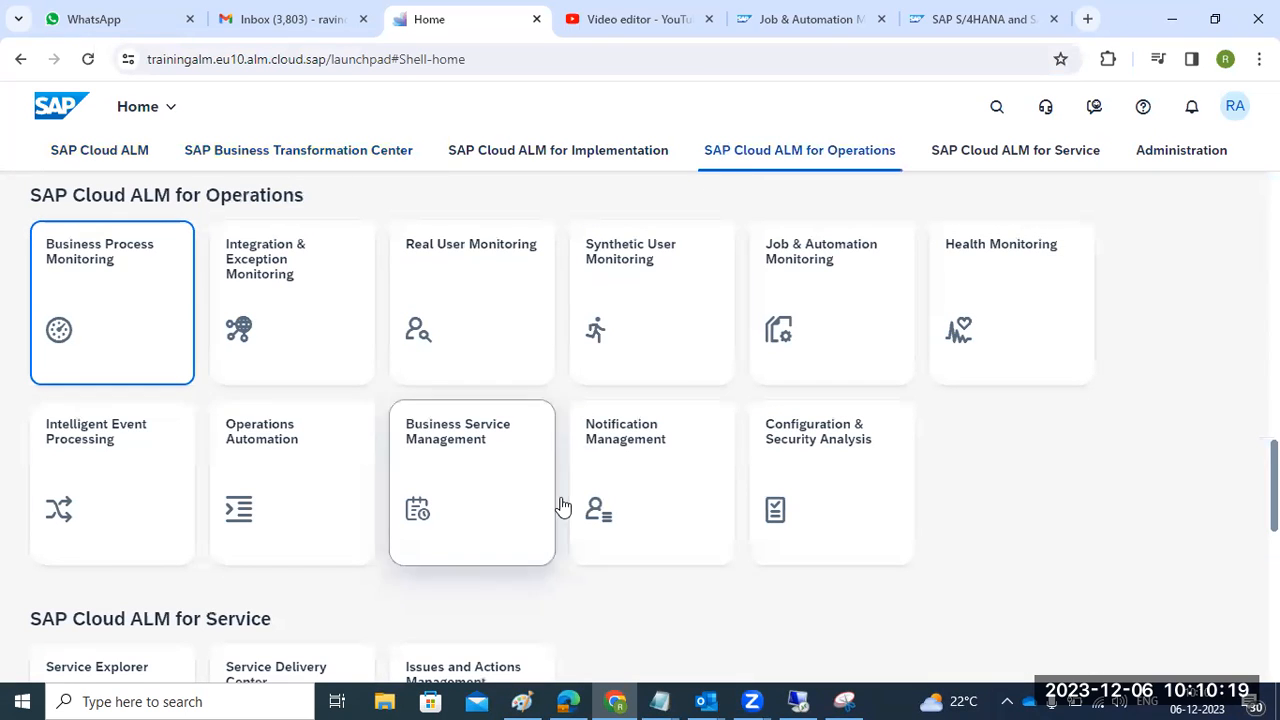
pyautogui.click(462, 294)
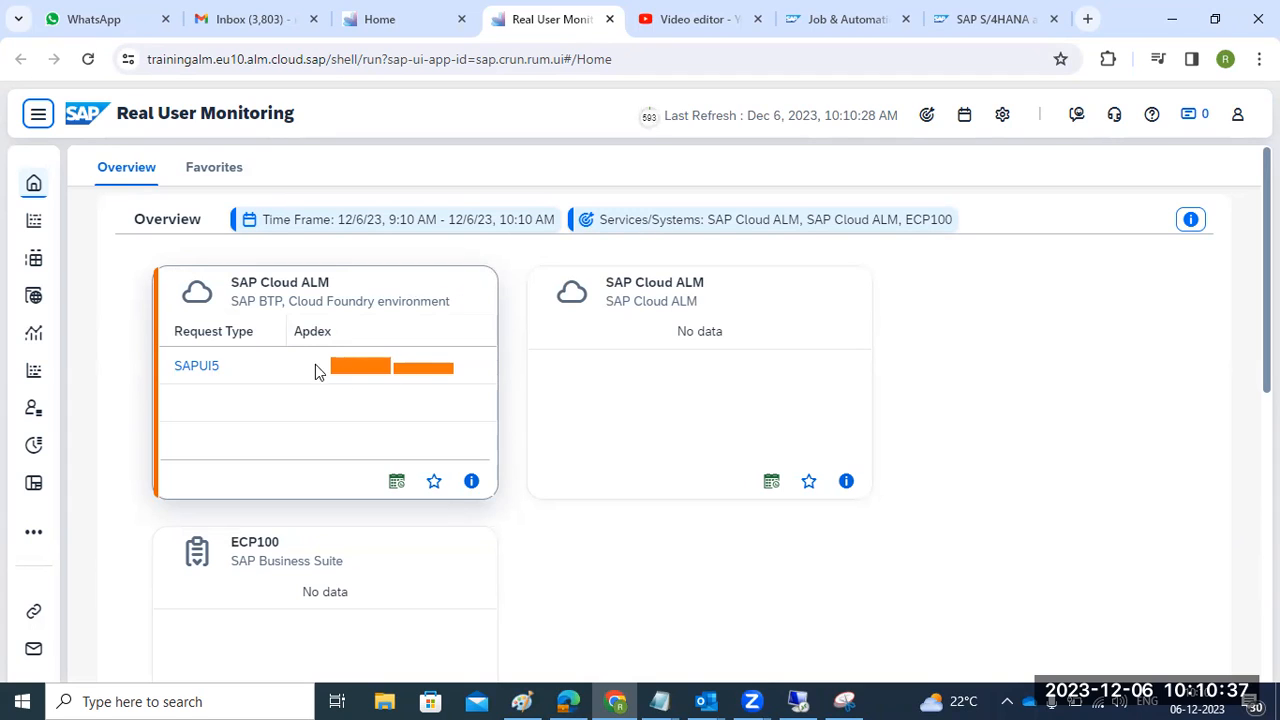
# - Confirm ECP100 is ticked in the Real User Monitoring scope, closing the scope without changes
pyautogui.click(928, 116)
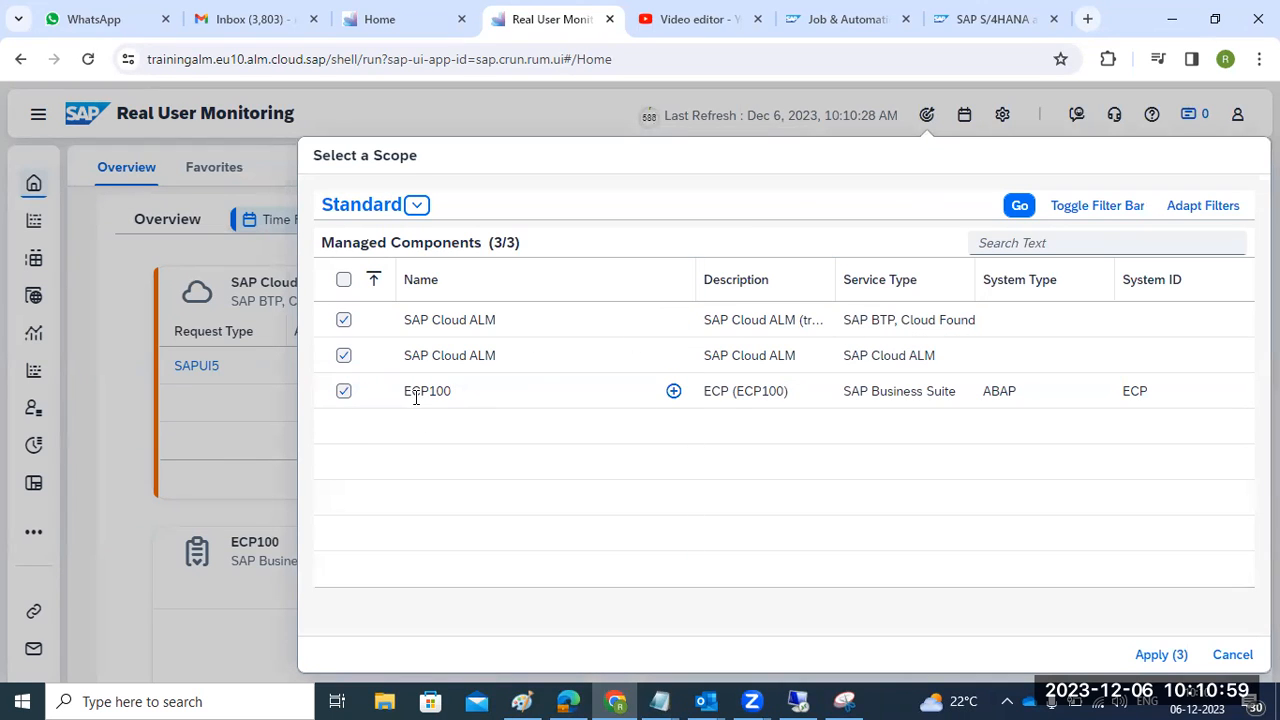
pyautogui.click(674, 392)
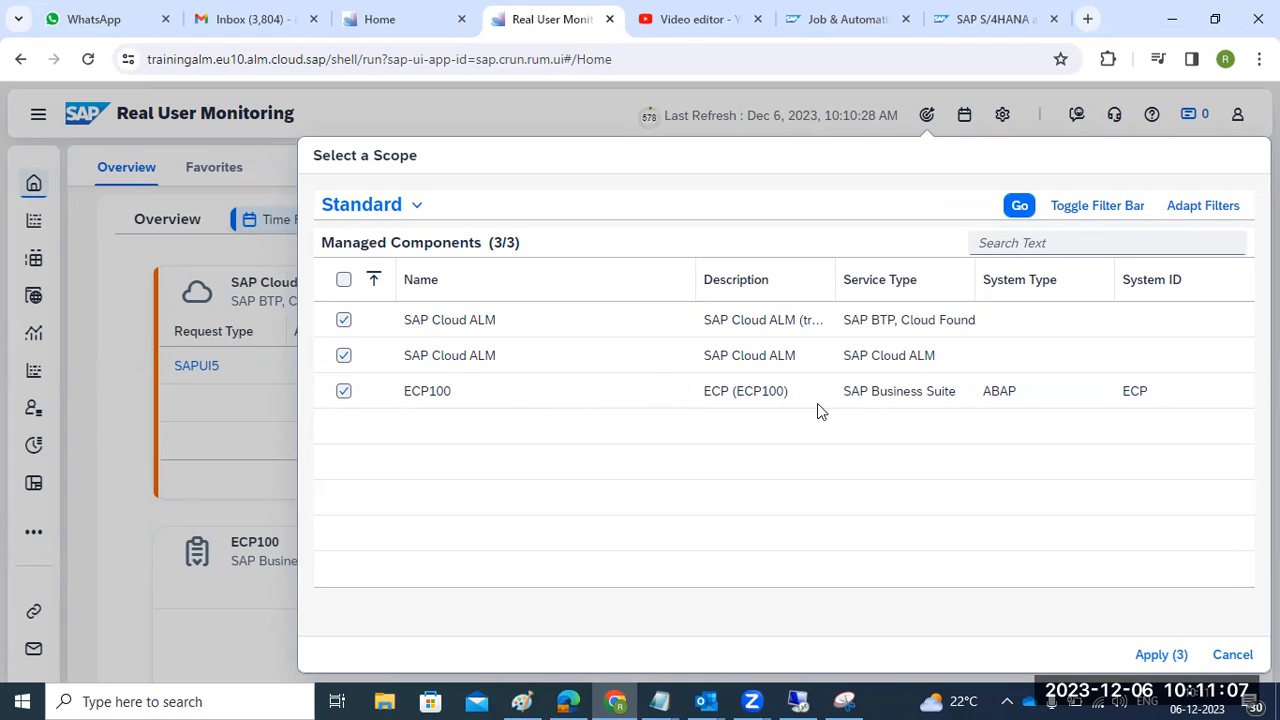
pyautogui.click(1220, 655)
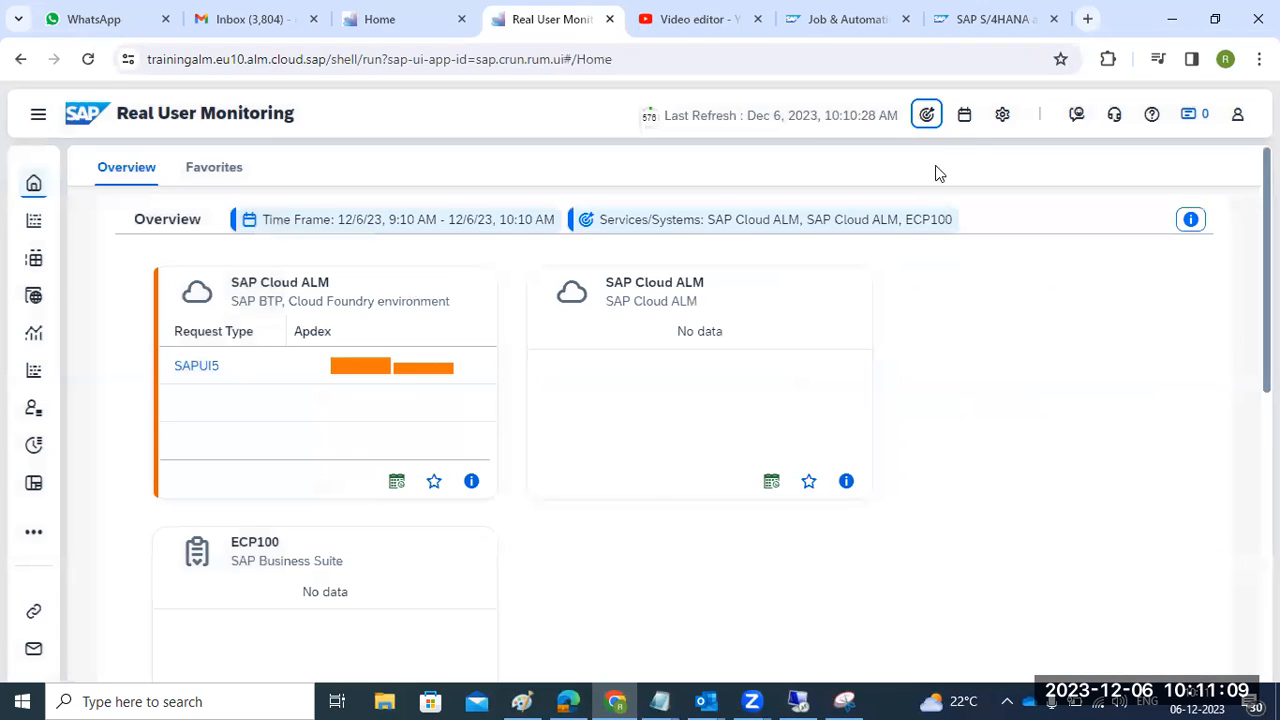
# - Set the Real User Monitoring time frame to Last 12 Hours so ECP100 shows RFC requests
pyautogui.click(964, 116)
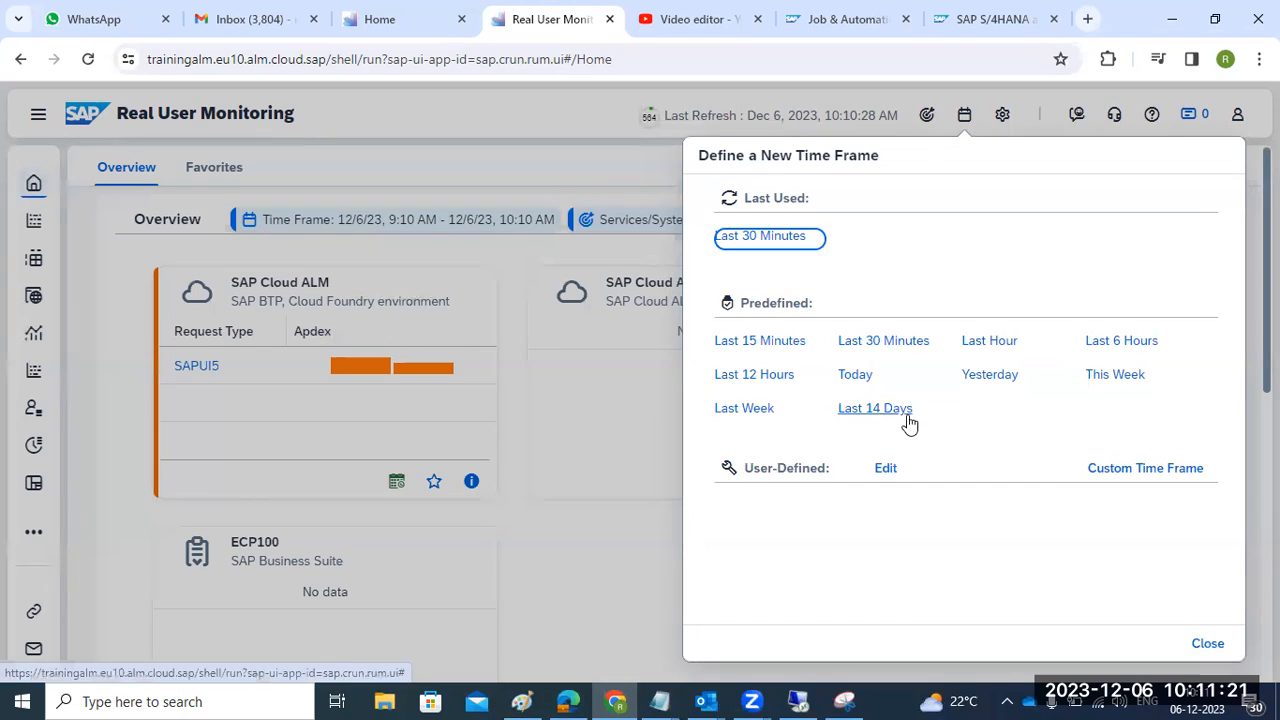
pyautogui.click(768, 384)
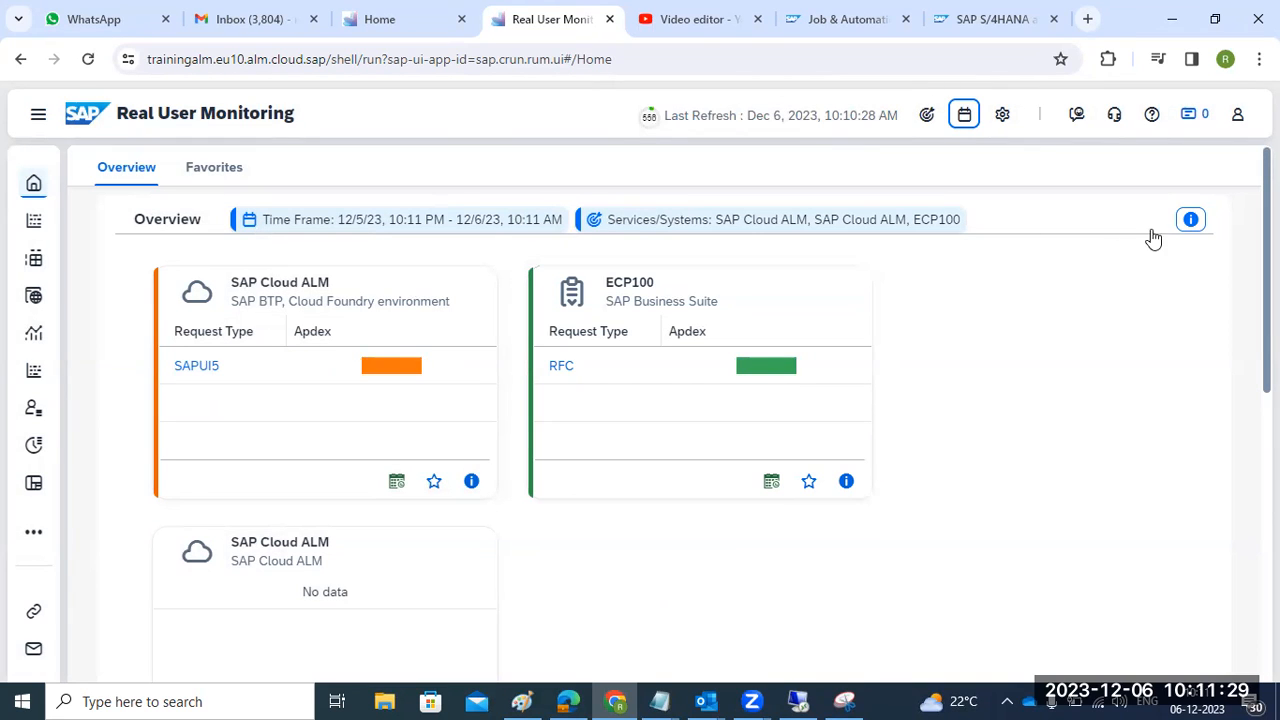
pyautogui.click(1004, 114)
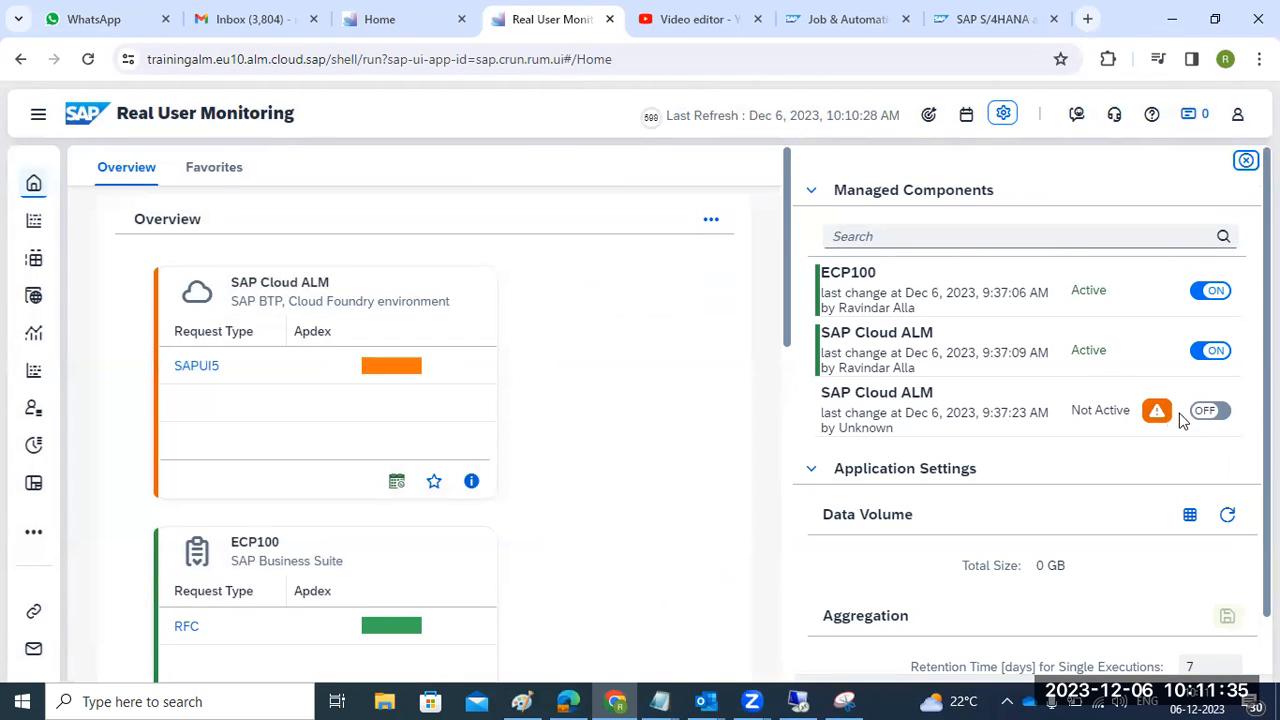
# - Switch on data collection for the inactive SAP Cloud ALM component and refresh the data volume total
pyautogui.click(1210, 411)
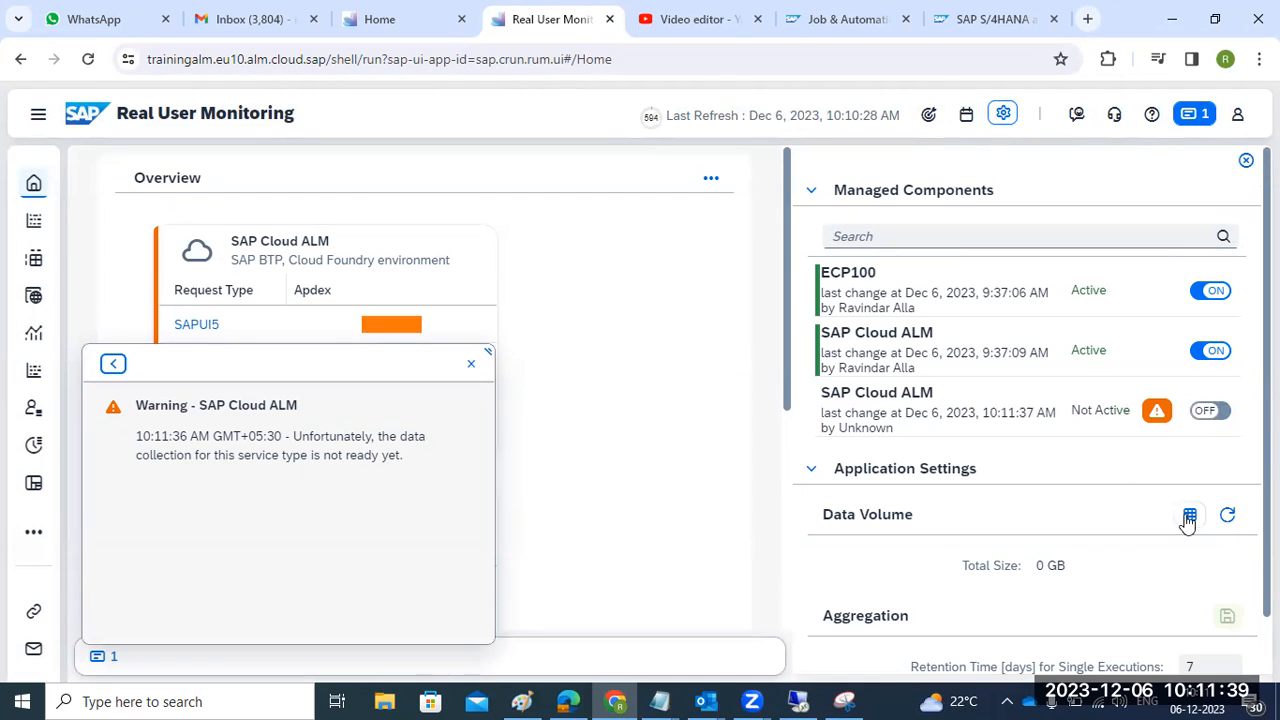
pyautogui.click(1228, 518)
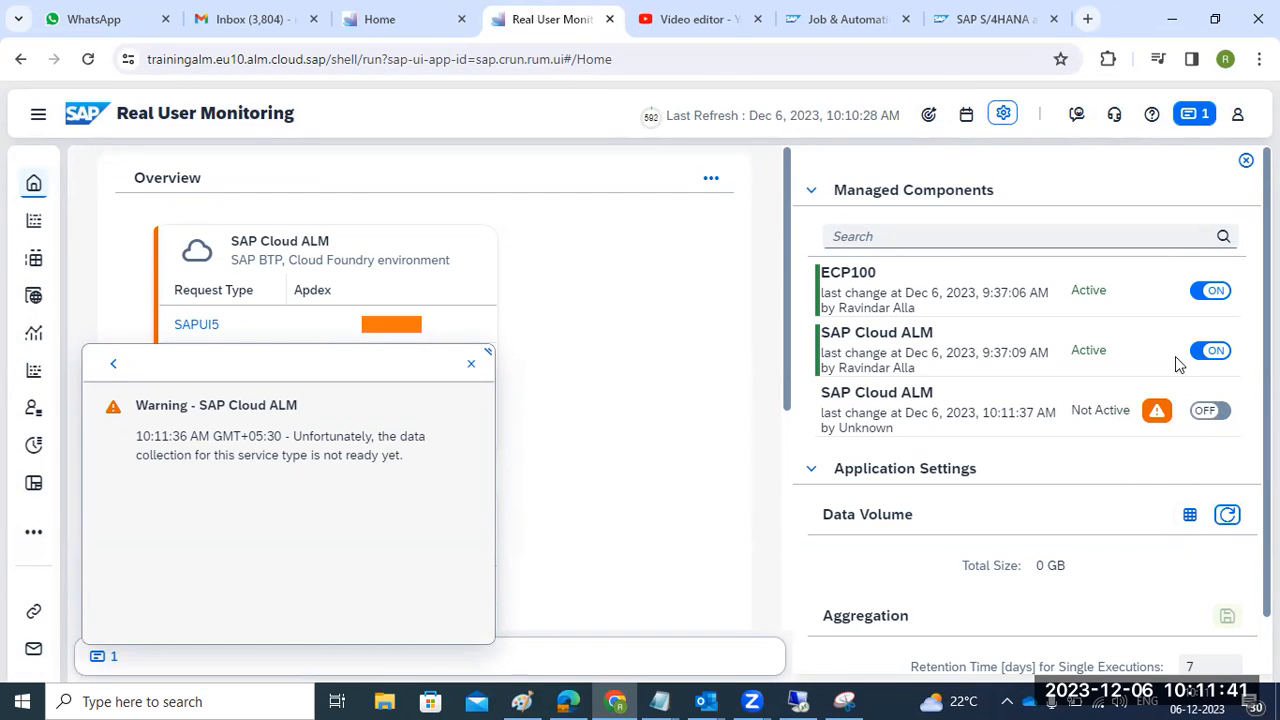
pyautogui.click(762, 196)
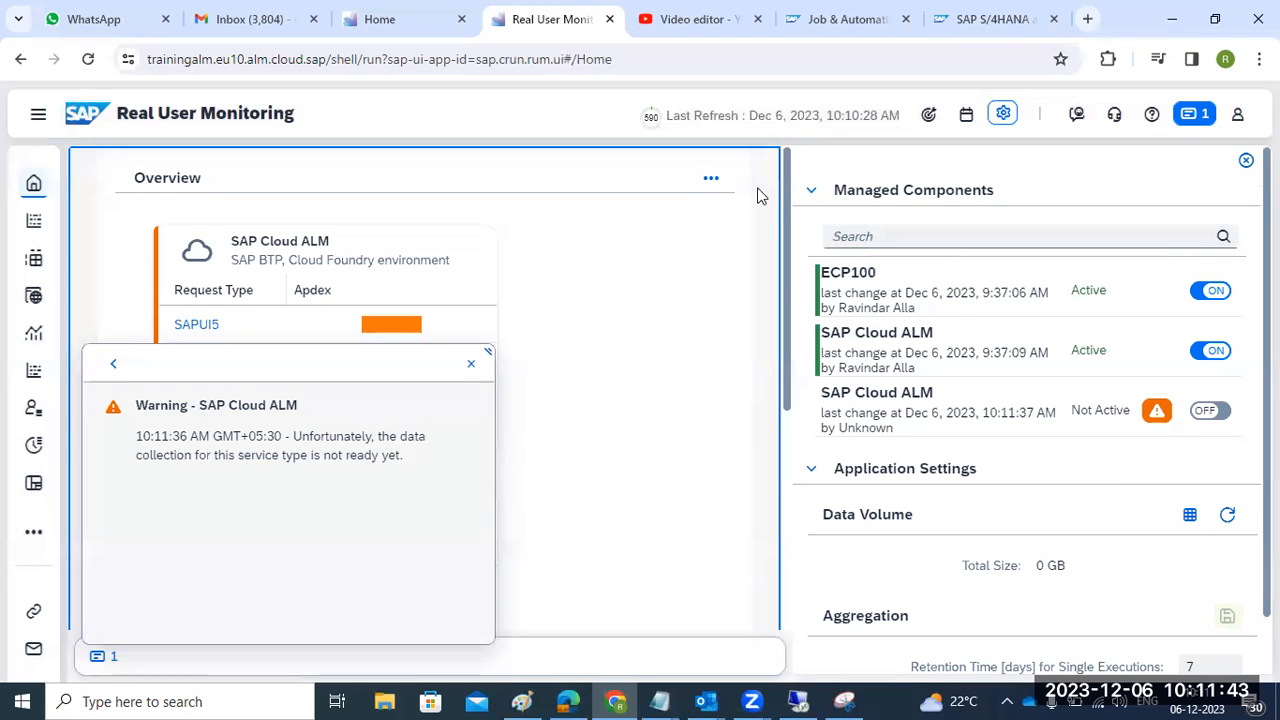
pyautogui.click(1245, 161)
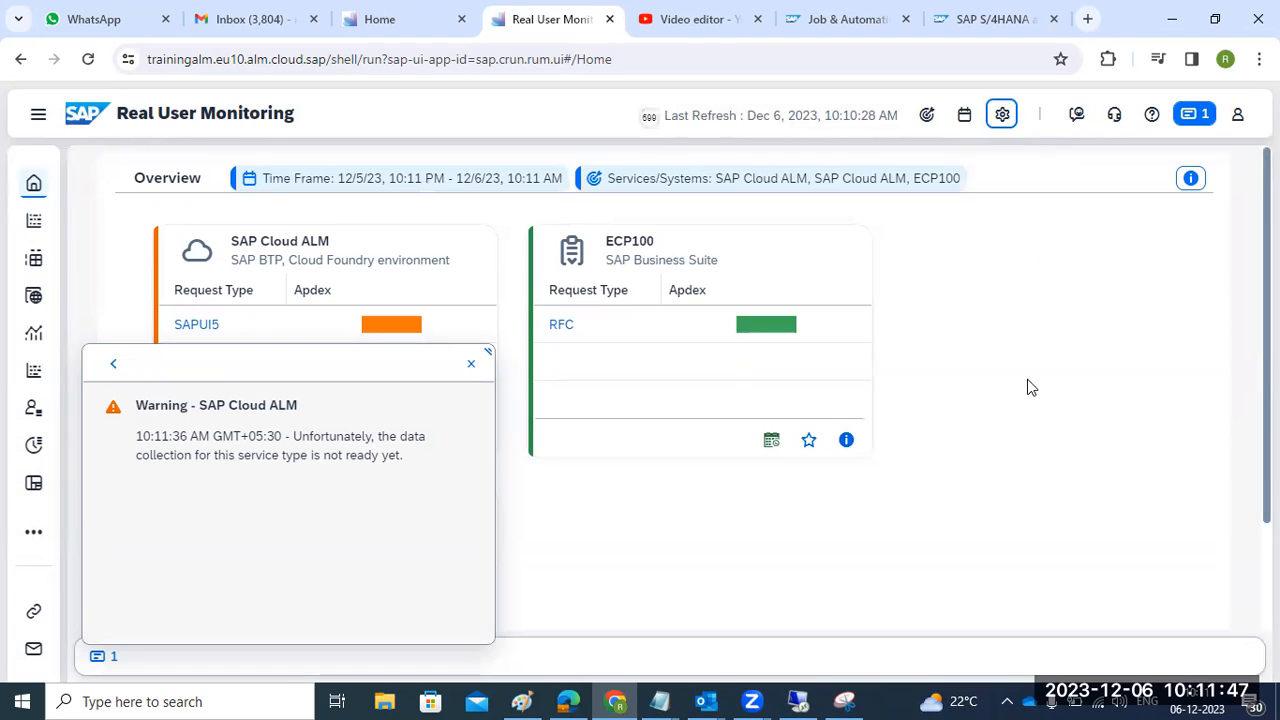
# - Open the ECP100 RFC requests from its card header
pyautogui.click(623, 336)
pyautogui.click(751, 337)
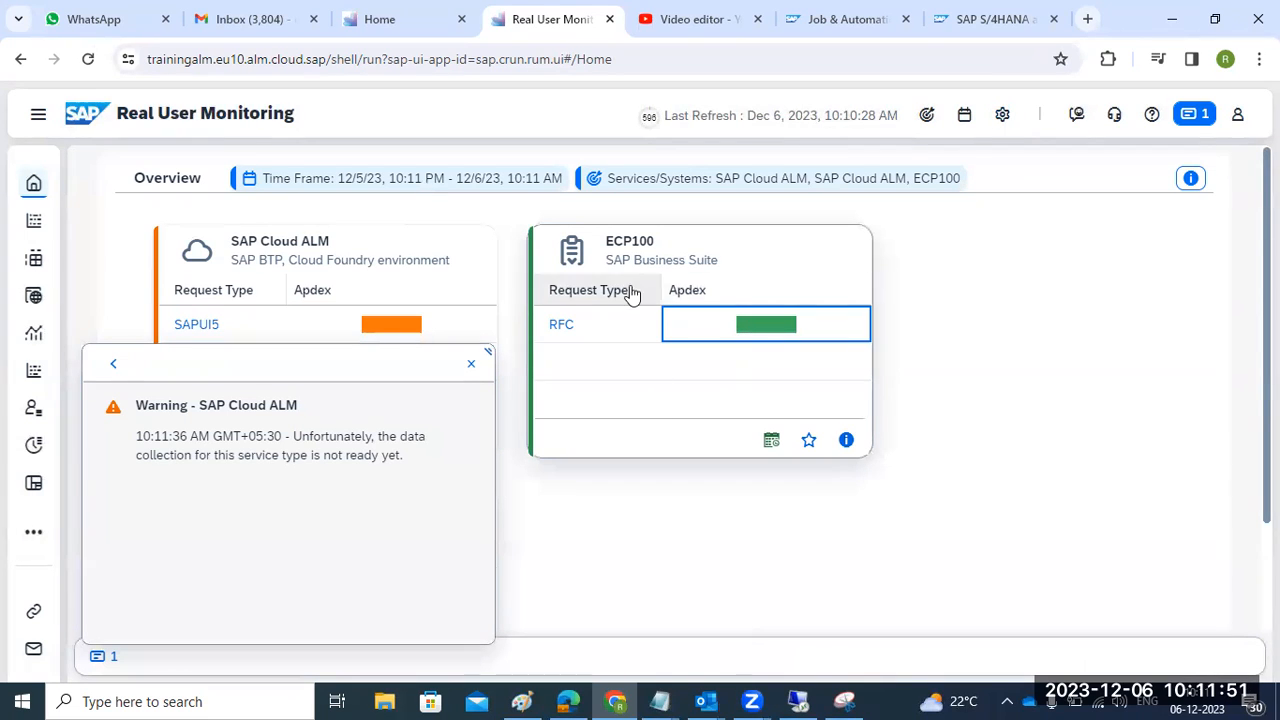
pyautogui.click(628, 253)
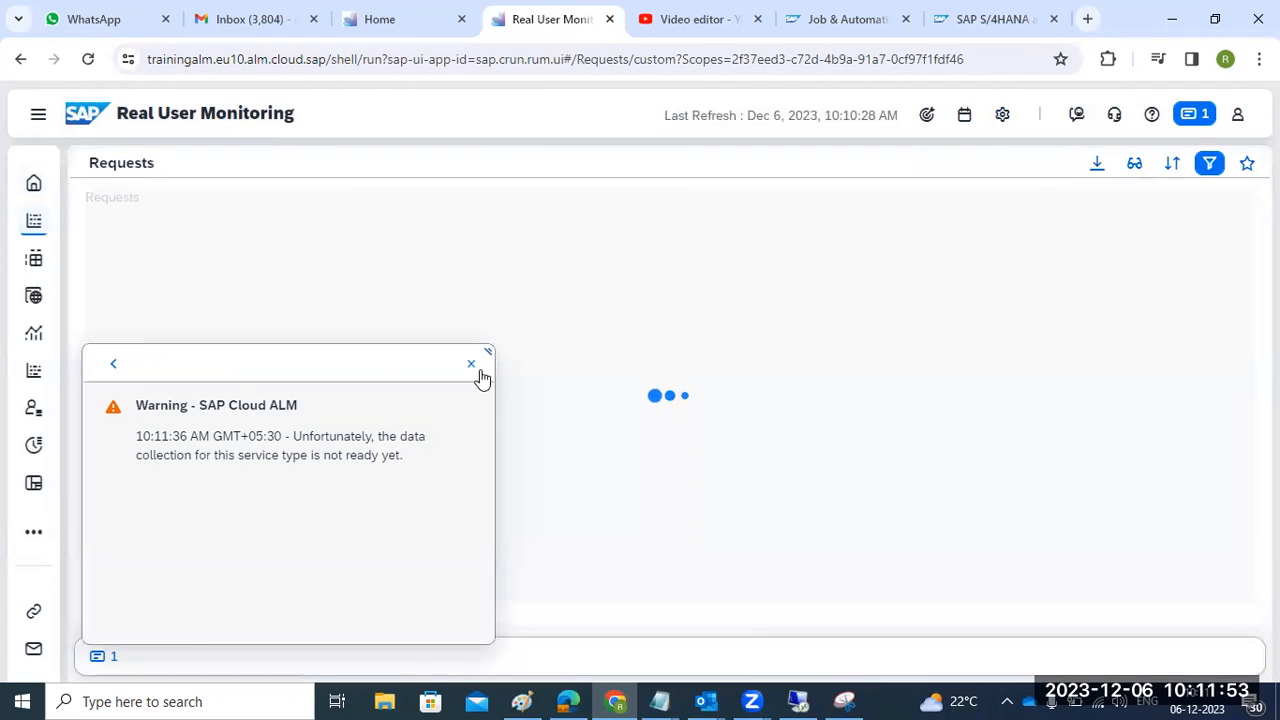
# - Dismiss the data-collection warning and review the ECP100 requests led by /SDF/CALM_TASK_EXECUTOR
pyautogui.click(477, 370)
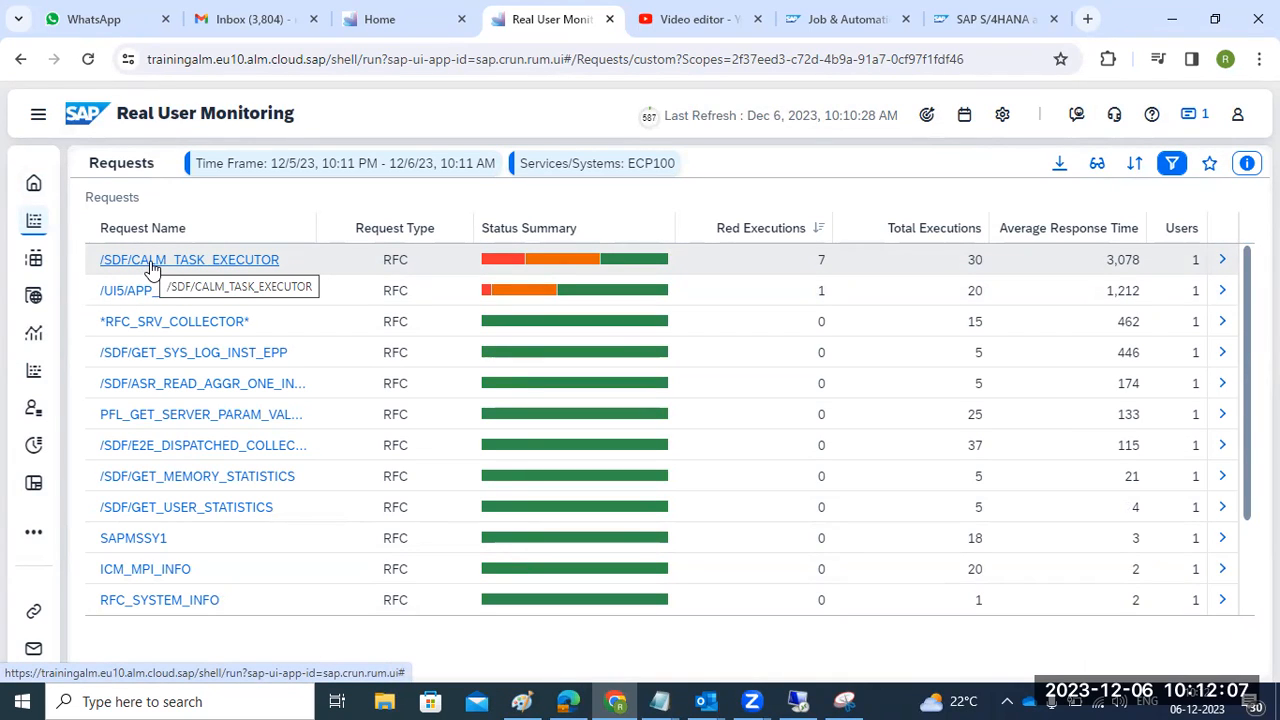
pyautogui.scroll(-2, 370, 388)
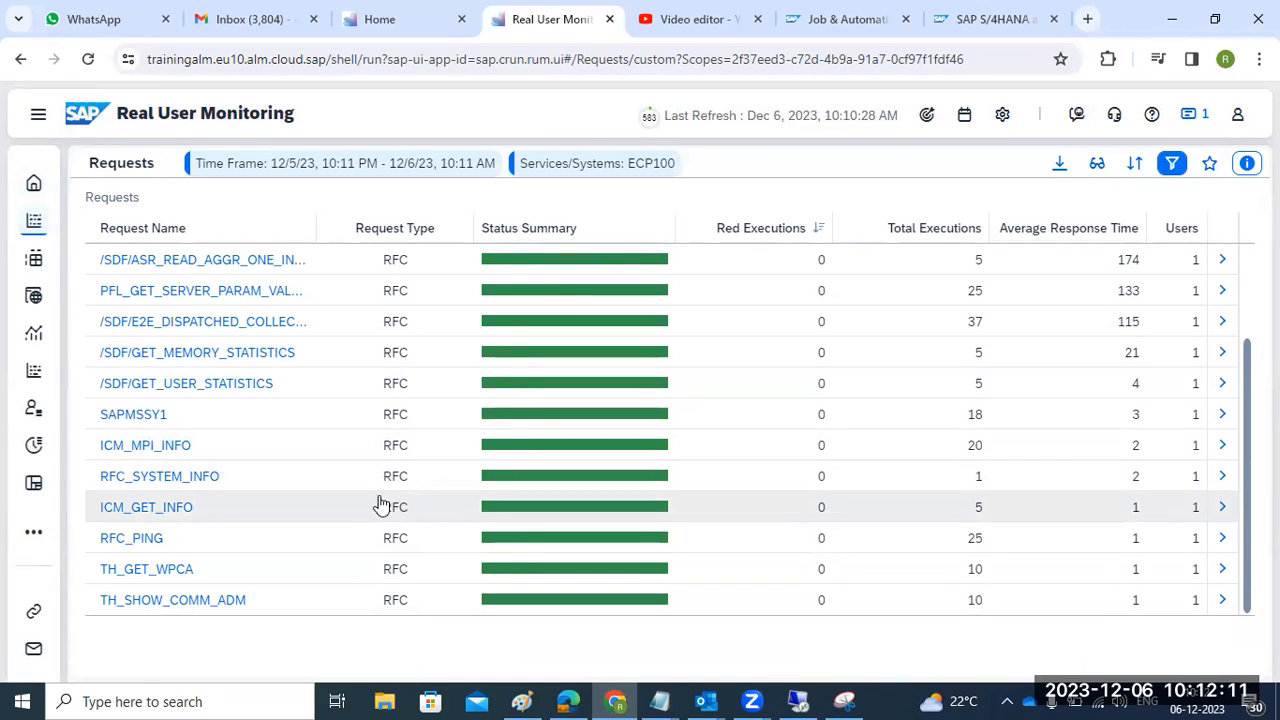
pyautogui.scroll(2, 394, 553)
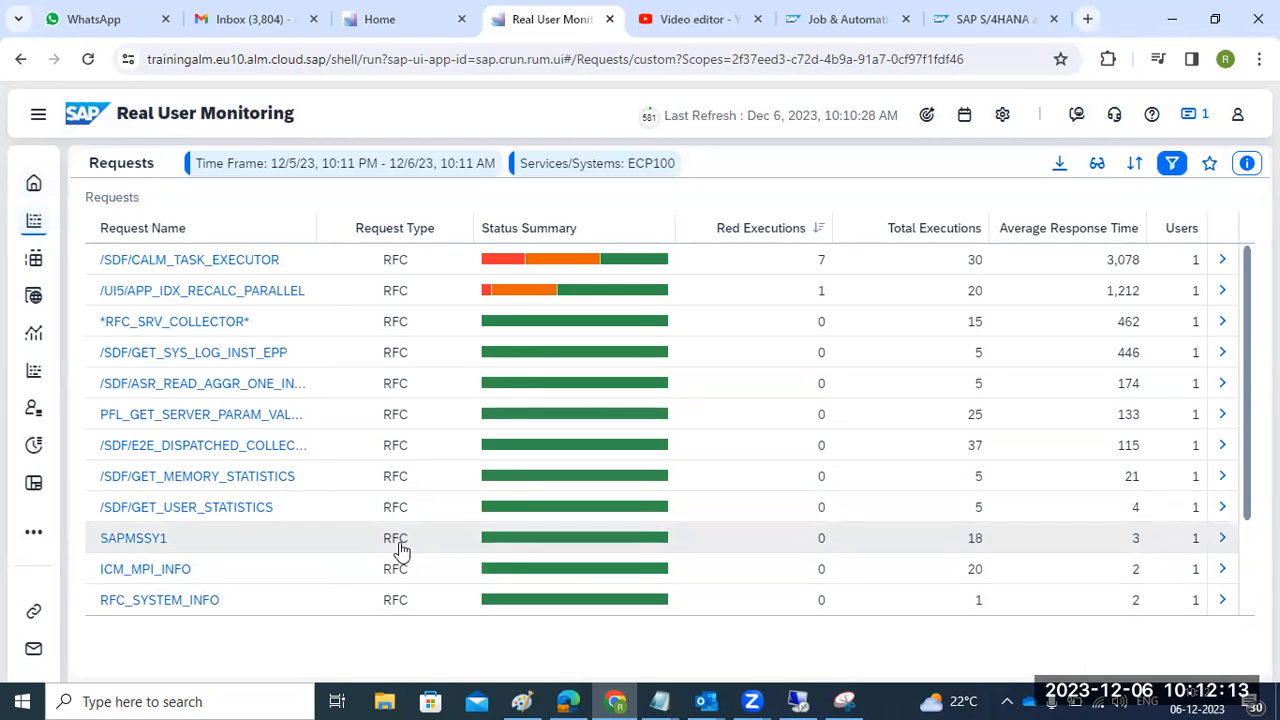
# - In SAP GUI, run program /SDF/HDB_SIZING through SA38 to reach its selection screen
pyautogui.click(797, 701)
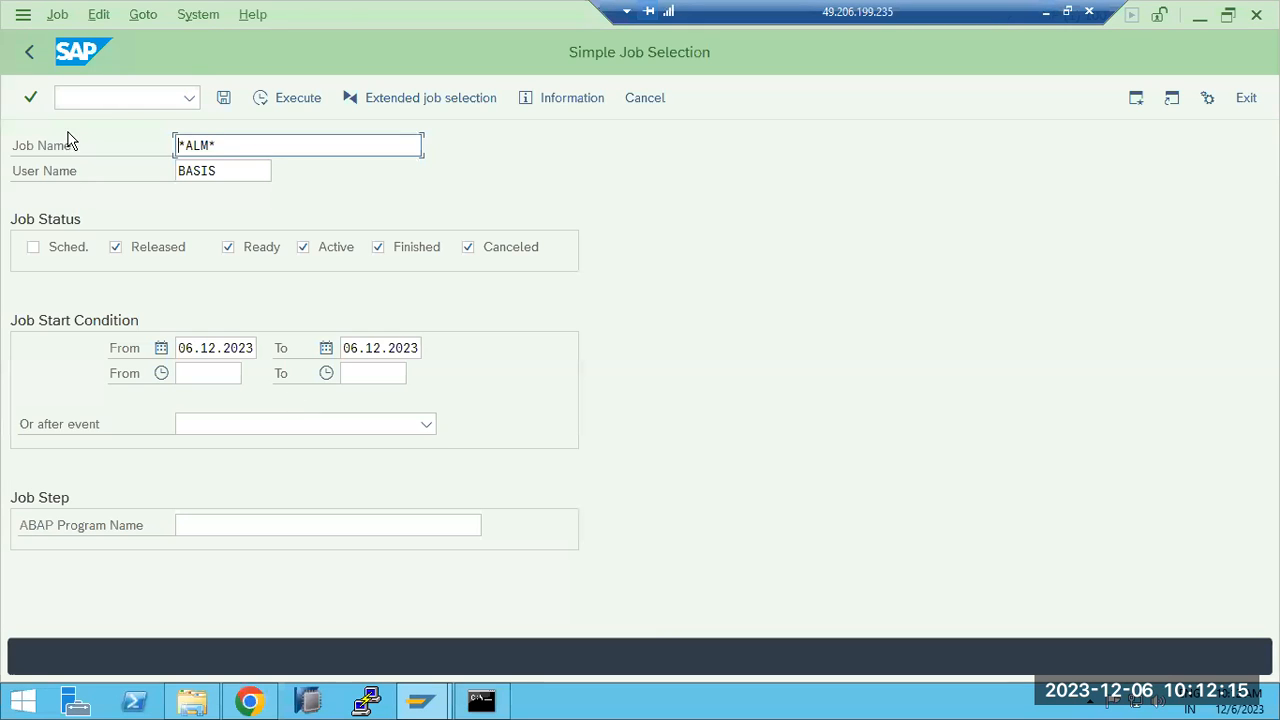
pyautogui.click(29, 52)
pyautogui.write('sa38')
pyautogui.press('Return')
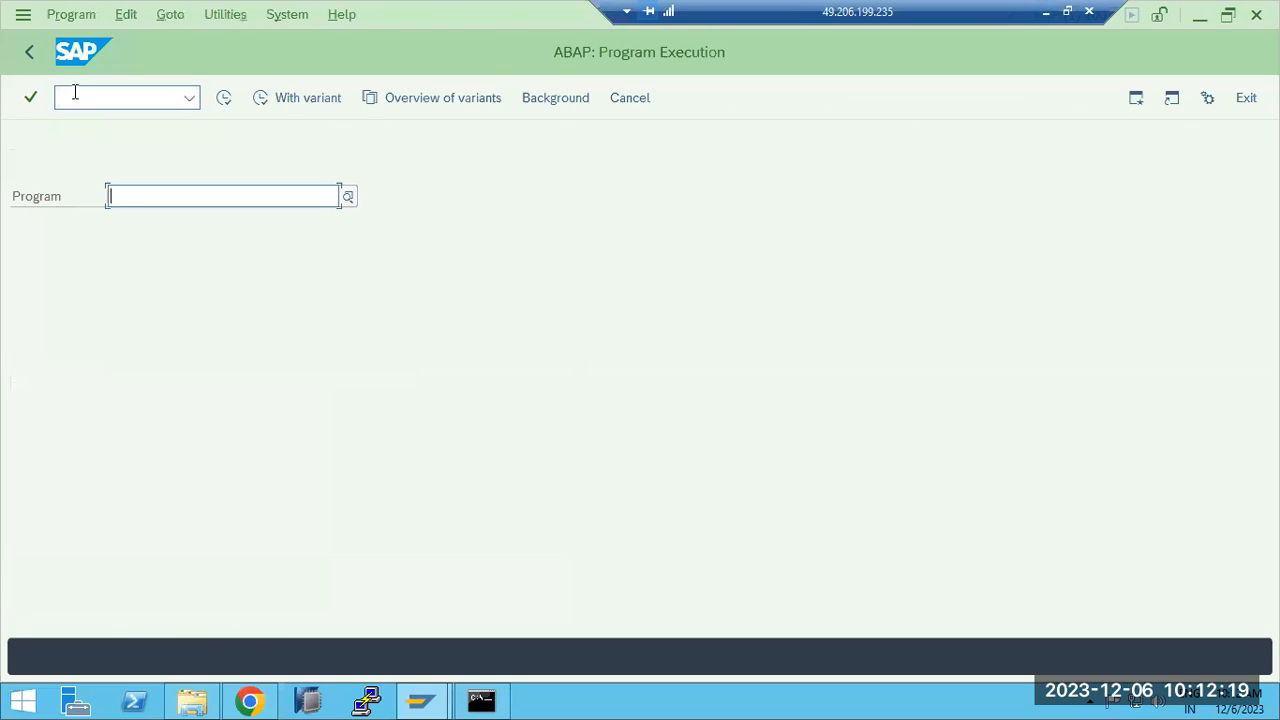
pyautogui.press('BackSpace')
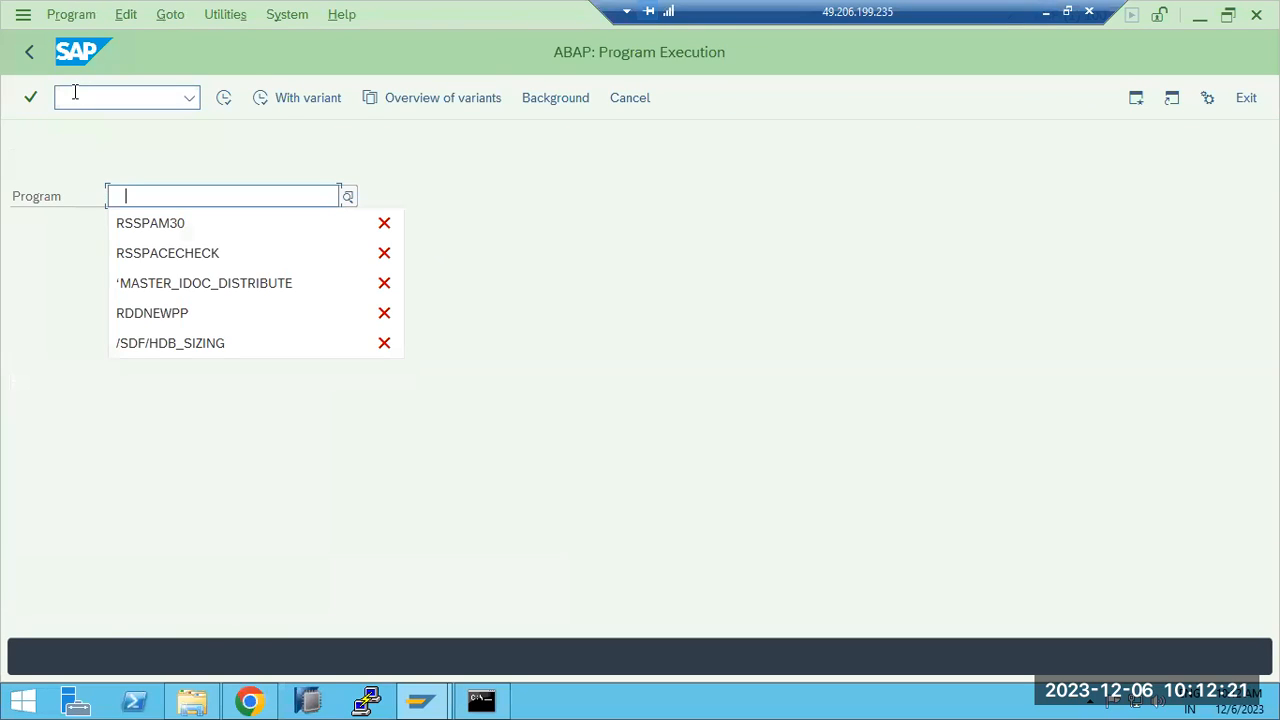
pyautogui.click(157, 347)
pyautogui.click(223, 100)
pyautogui.click(520, 173)
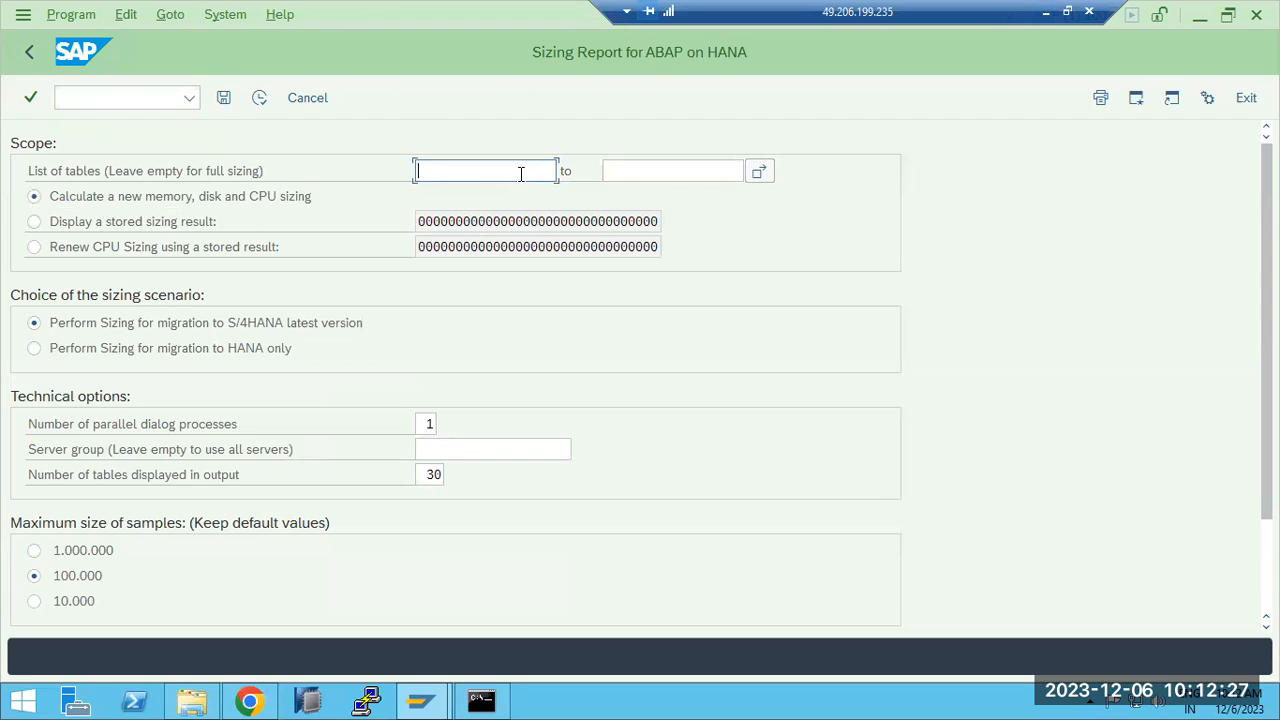
# - Enter * as the table range, set 3 parallel dialog processes and run the sizing report
pyautogui.write('*')
pyautogui.press('Tab')
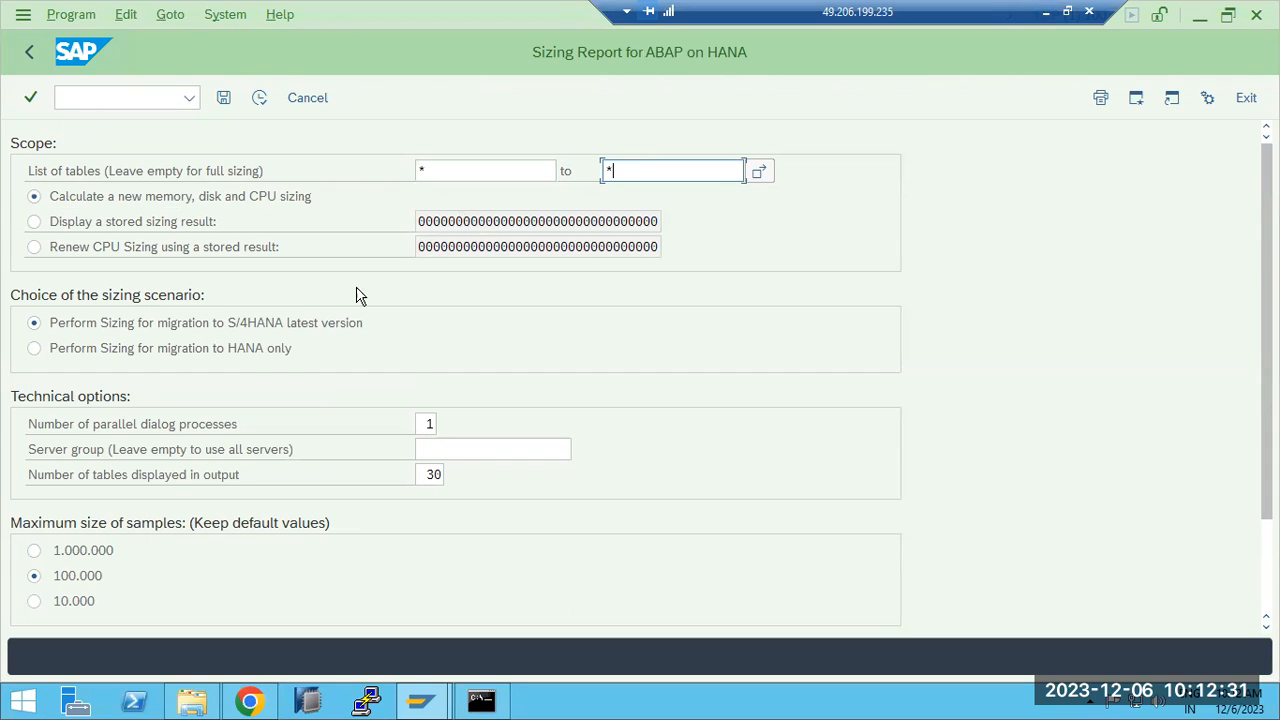
pyautogui.doubleClick(427, 424)
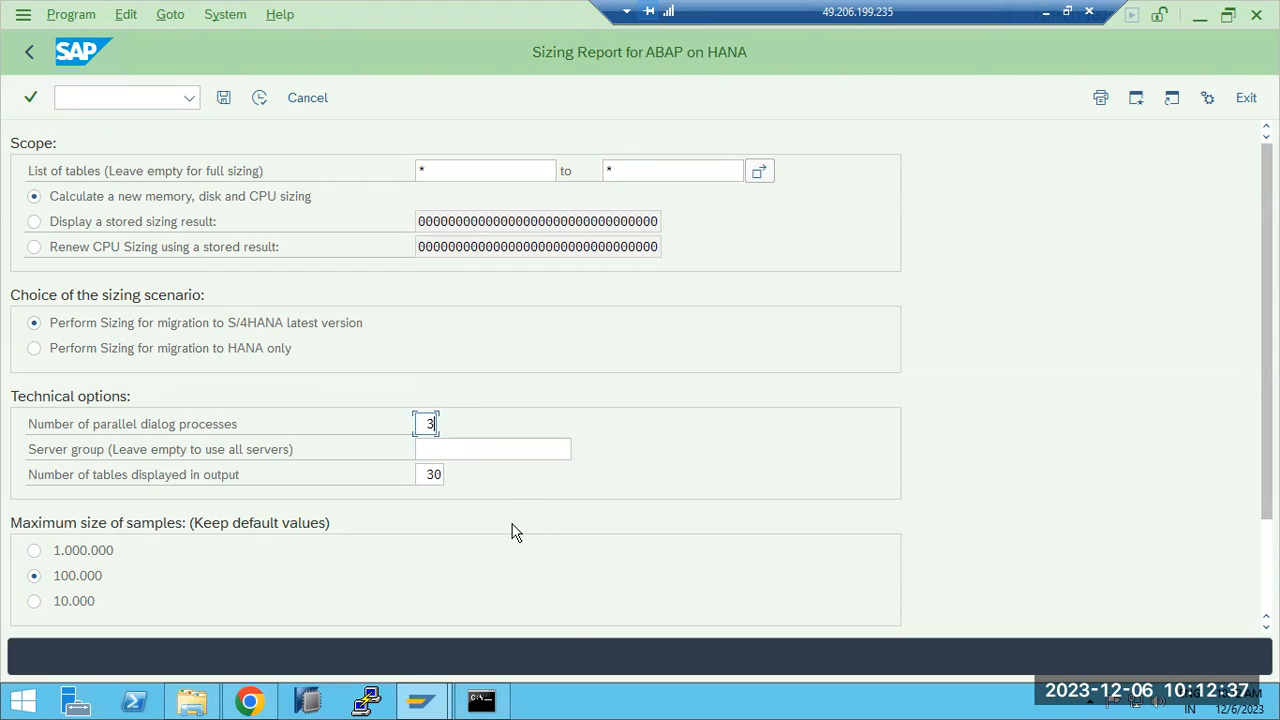
pyautogui.click(257, 100)
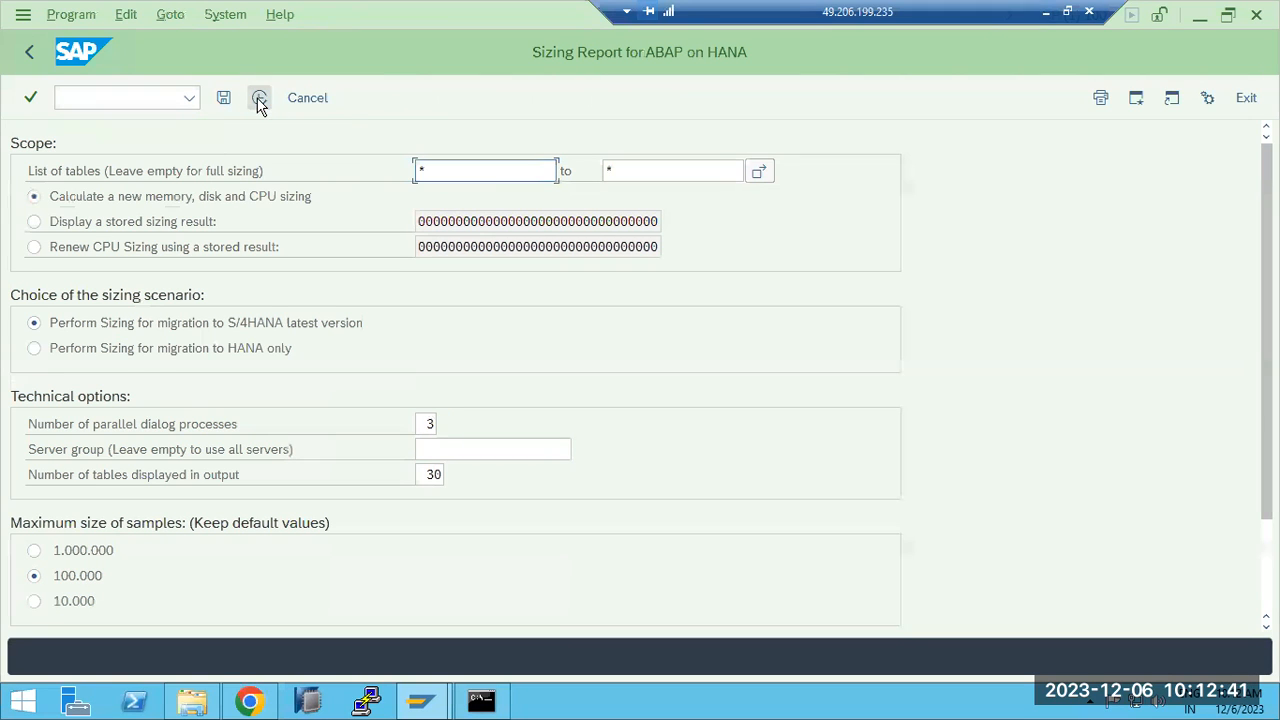
pyautogui.click(257, 102)
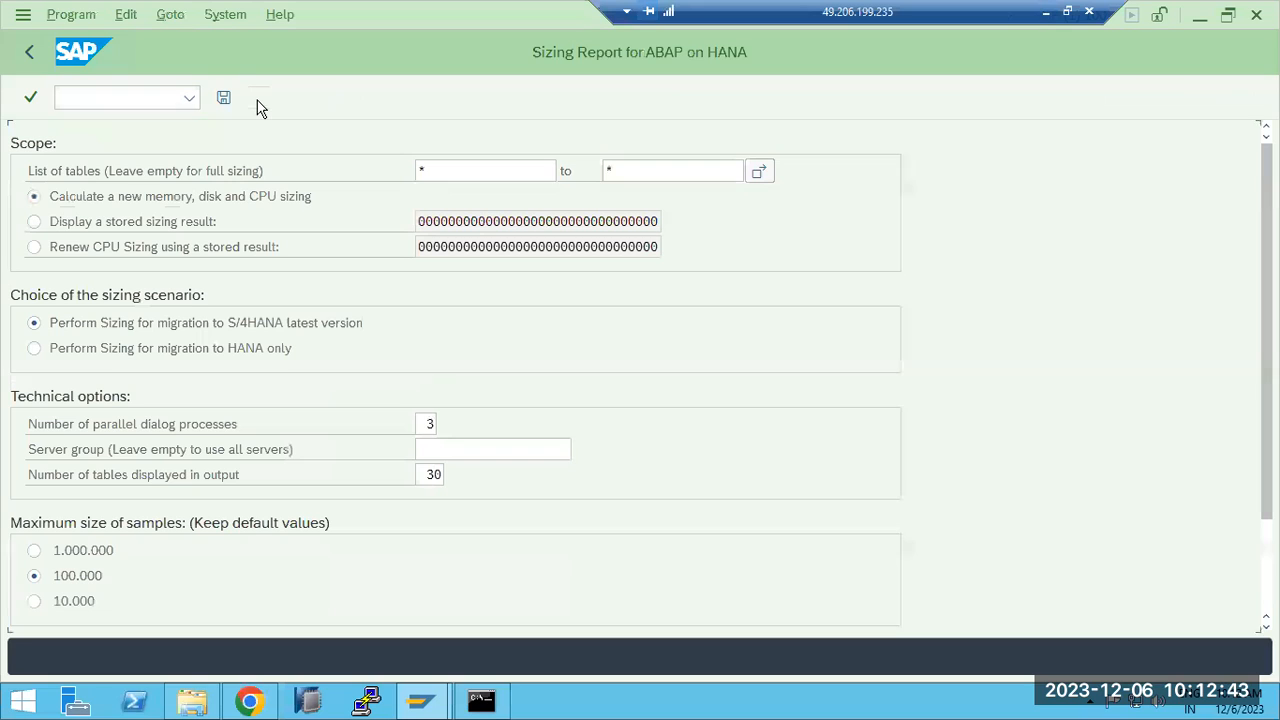
pyautogui.scroll(-3, 456, 376)
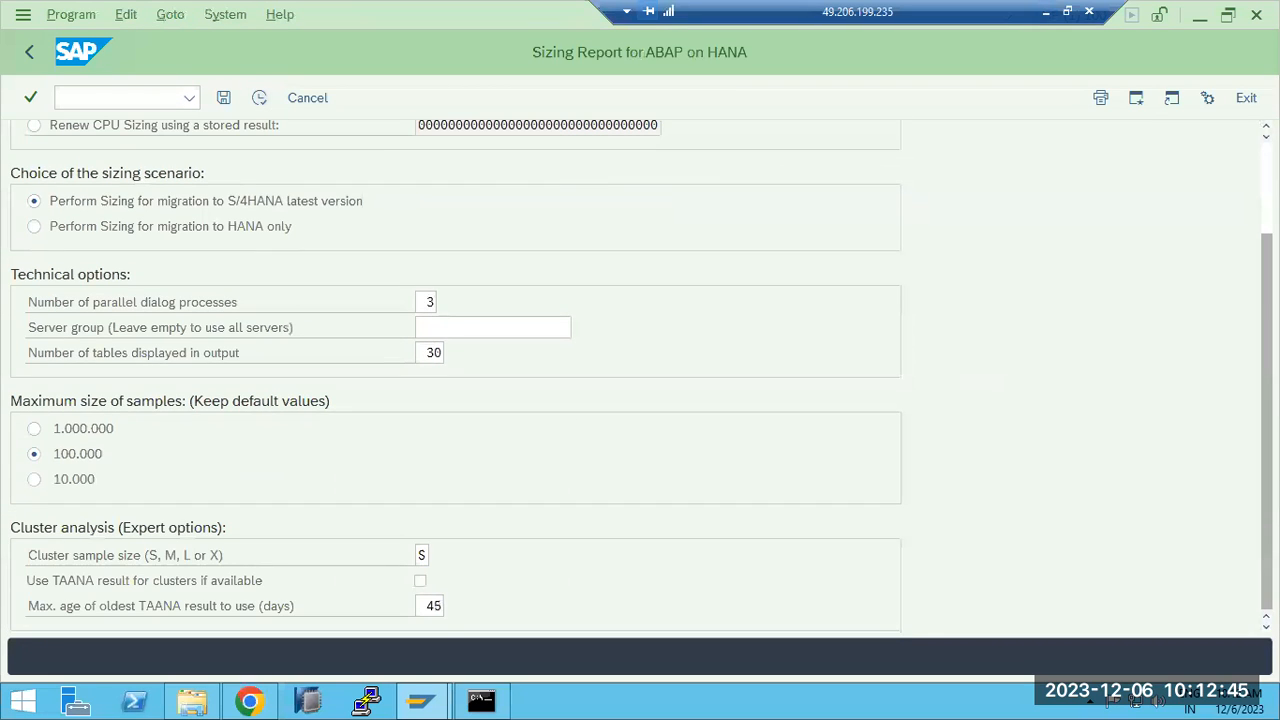
pyautogui.scroll(3, 456, 376)
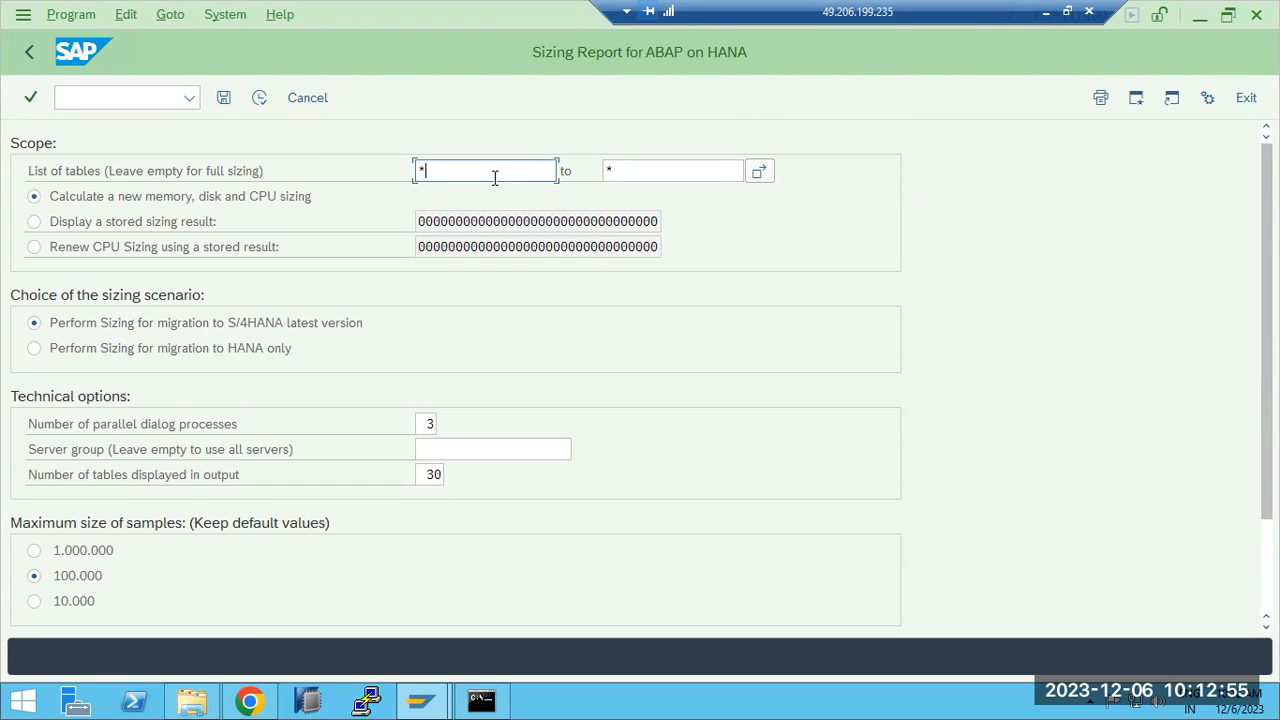
# - Clear both table bounds, rerun the full sizing report, and go back to Real User Monitoring
pyautogui.press('BackSpace')
pyautogui.click(642, 176)
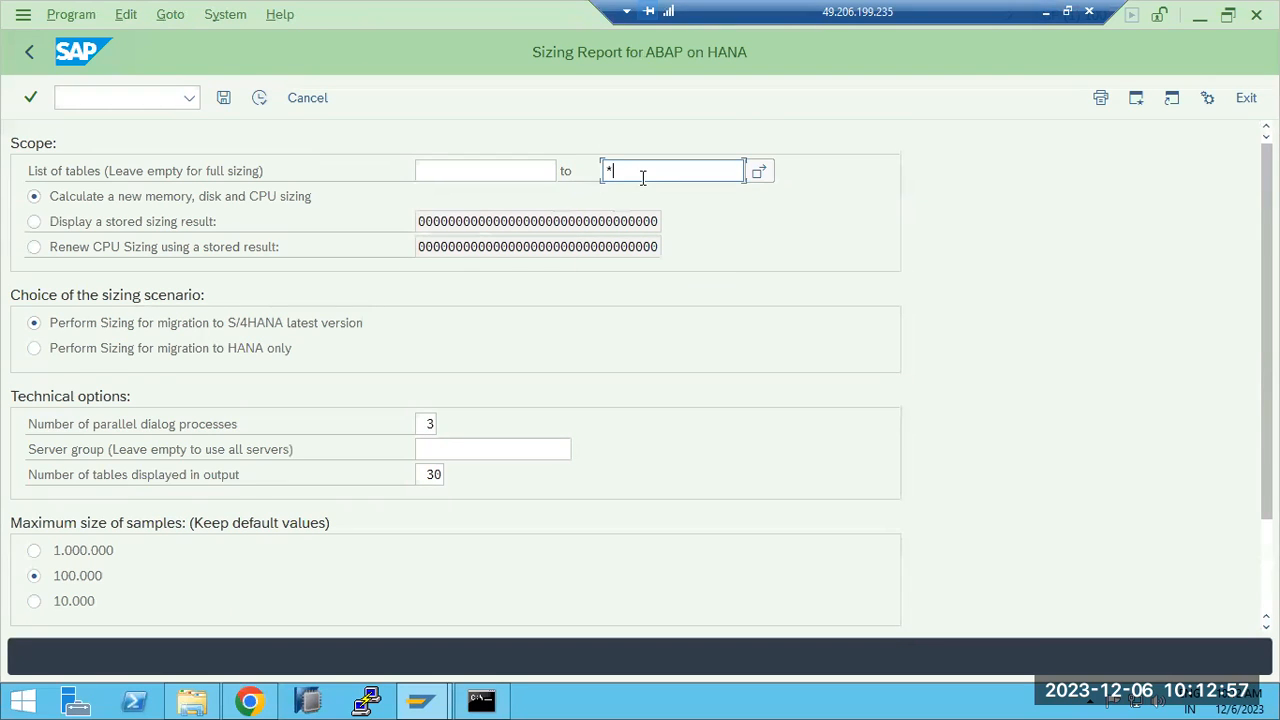
pyautogui.press('BackSpace')
pyautogui.click(260, 99)
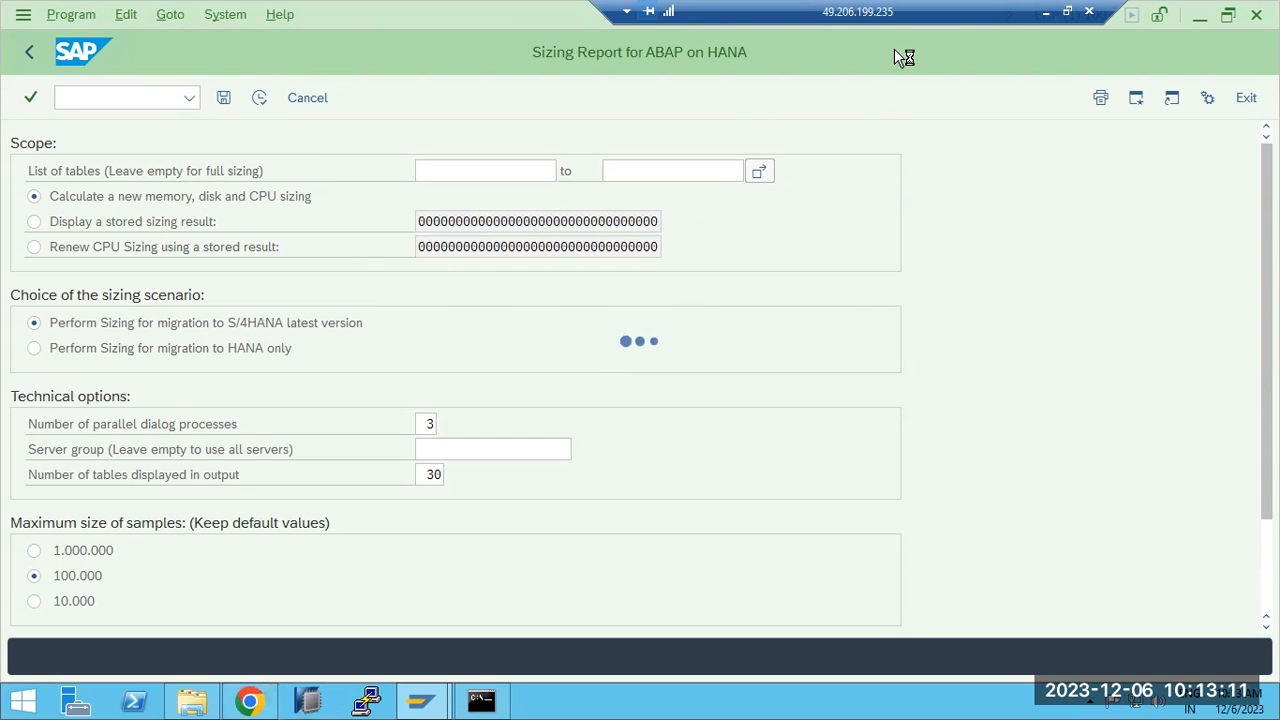
pyautogui.click(1047, 12)
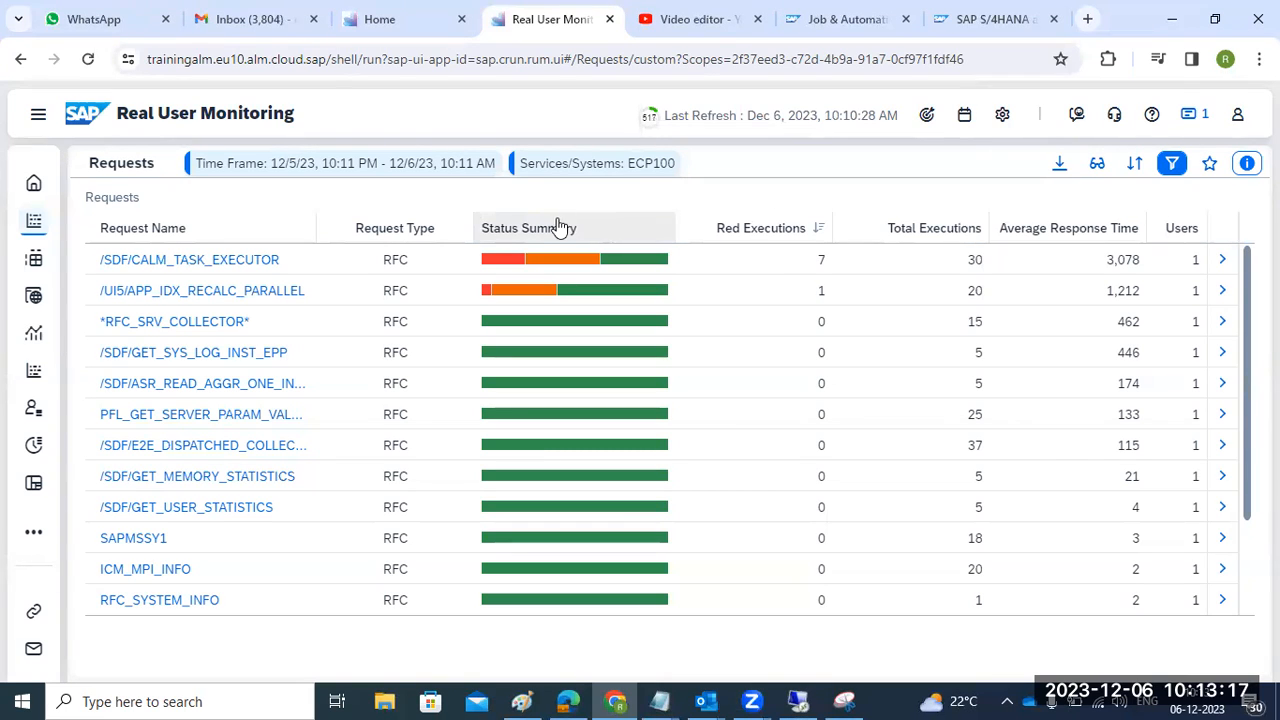
# - Set auto-refresh to 1 Minute and drill into the /SDF/CALM_TASK_EXECUTOR request details
pyautogui.click(651, 124)
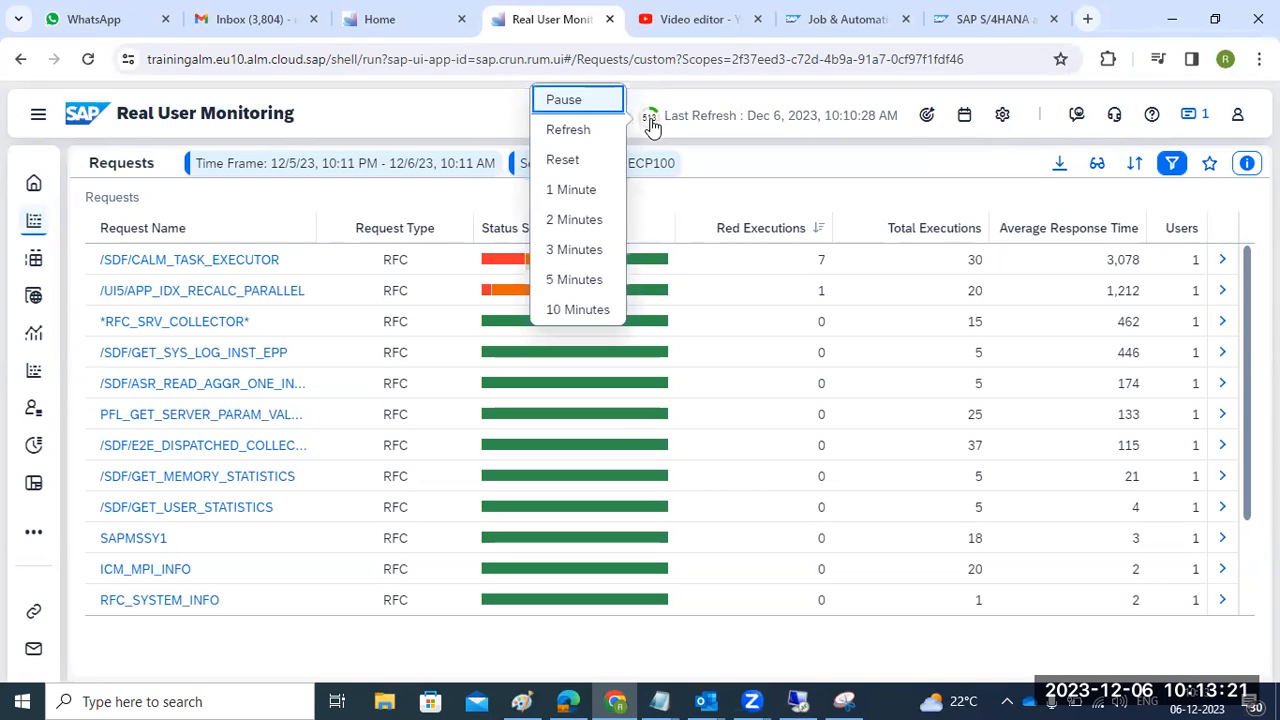
pyautogui.click(571, 192)
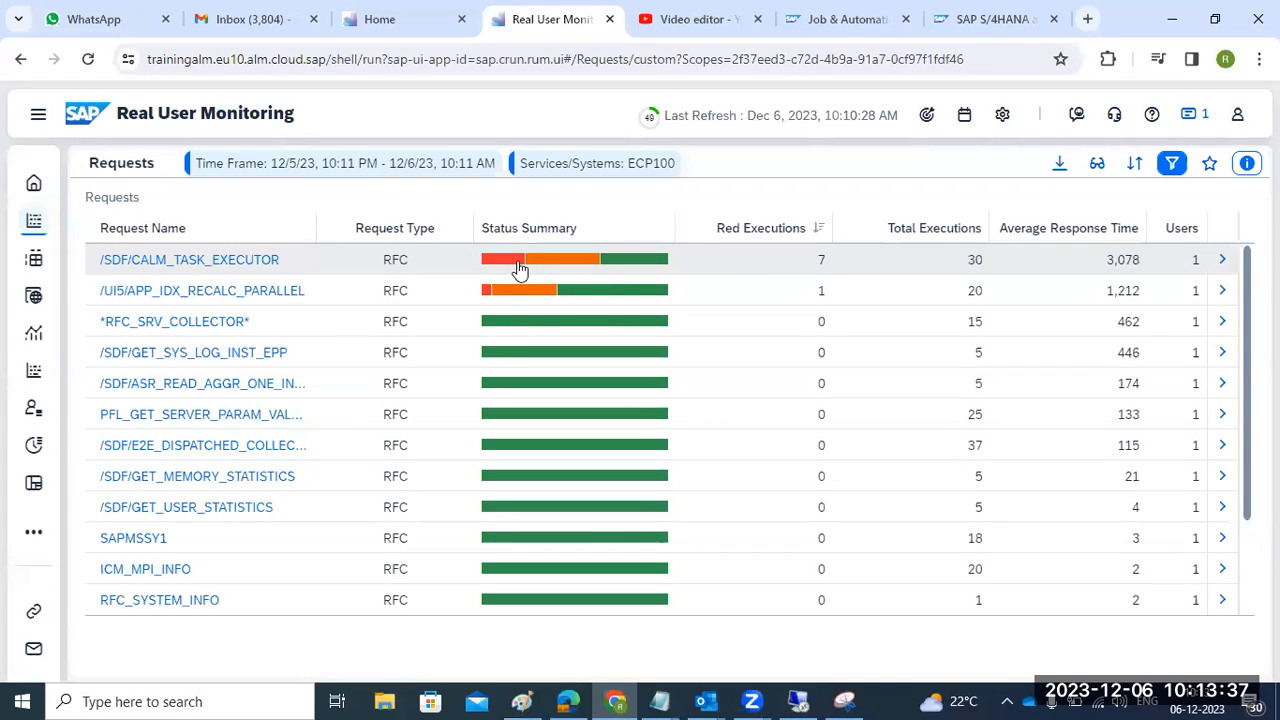
pyautogui.moveTo(520, 270)
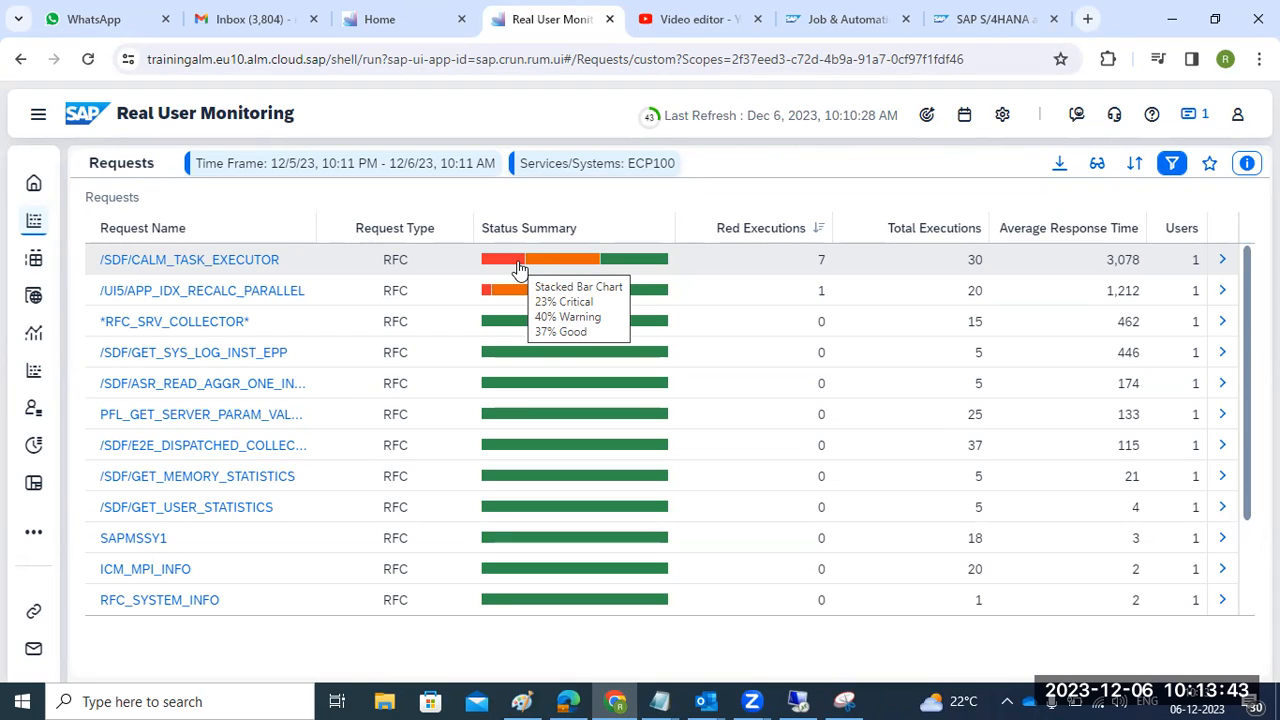
pyautogui.click(505, 263)
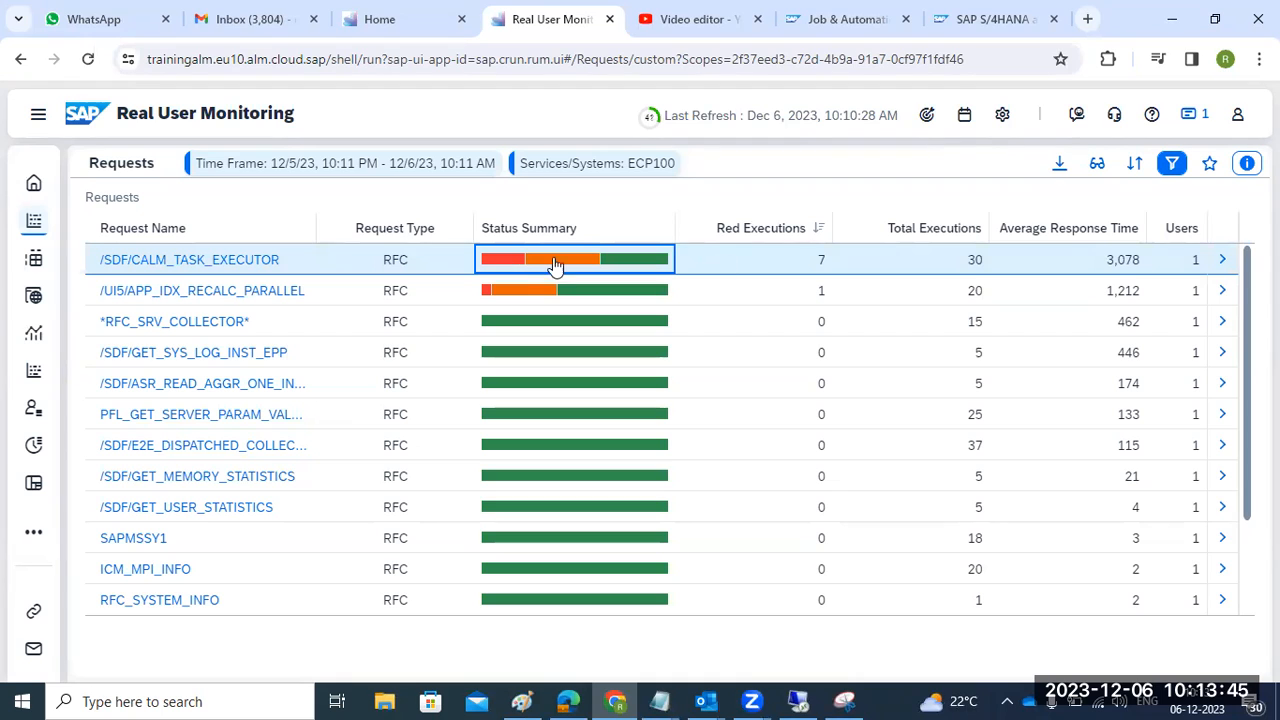
pyautogui.click(1223, 266)
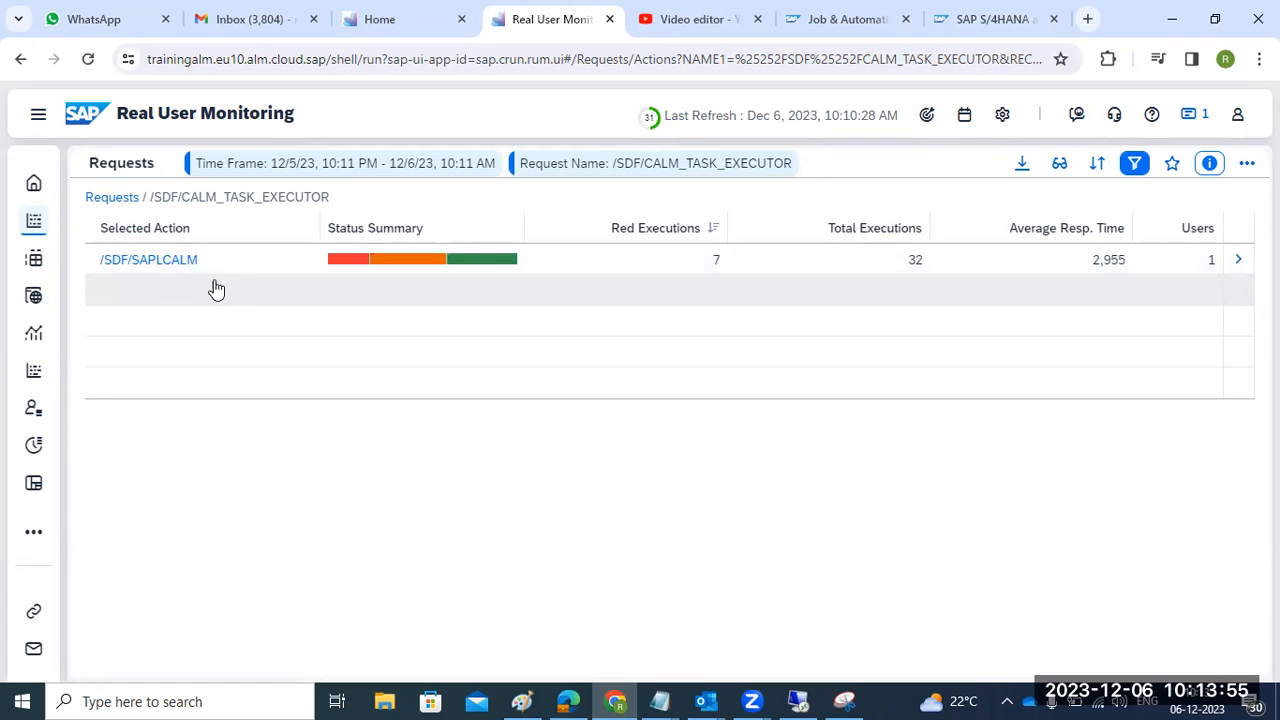
# - List the /SDF/SAPLCALM executions and open the critical 5:36:04 AM execution's call flow
pyautogui.click(181, 264)
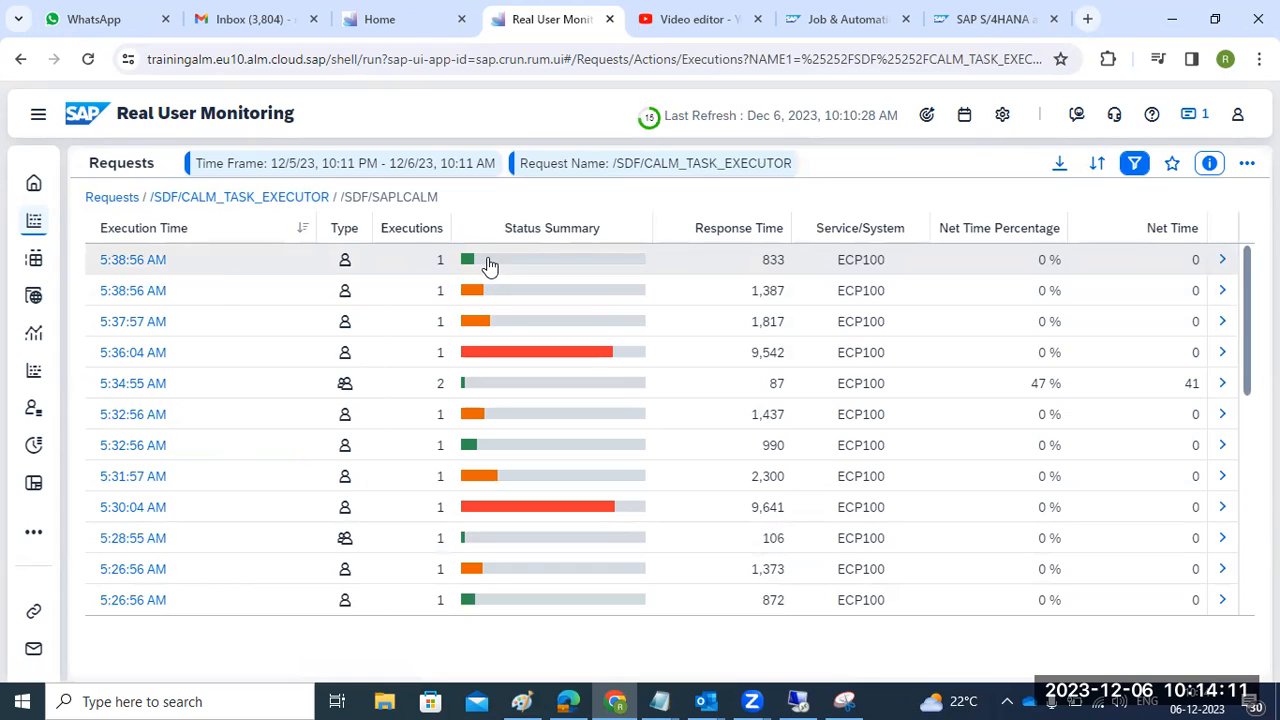
pyautogui.moveTo(491, 263)
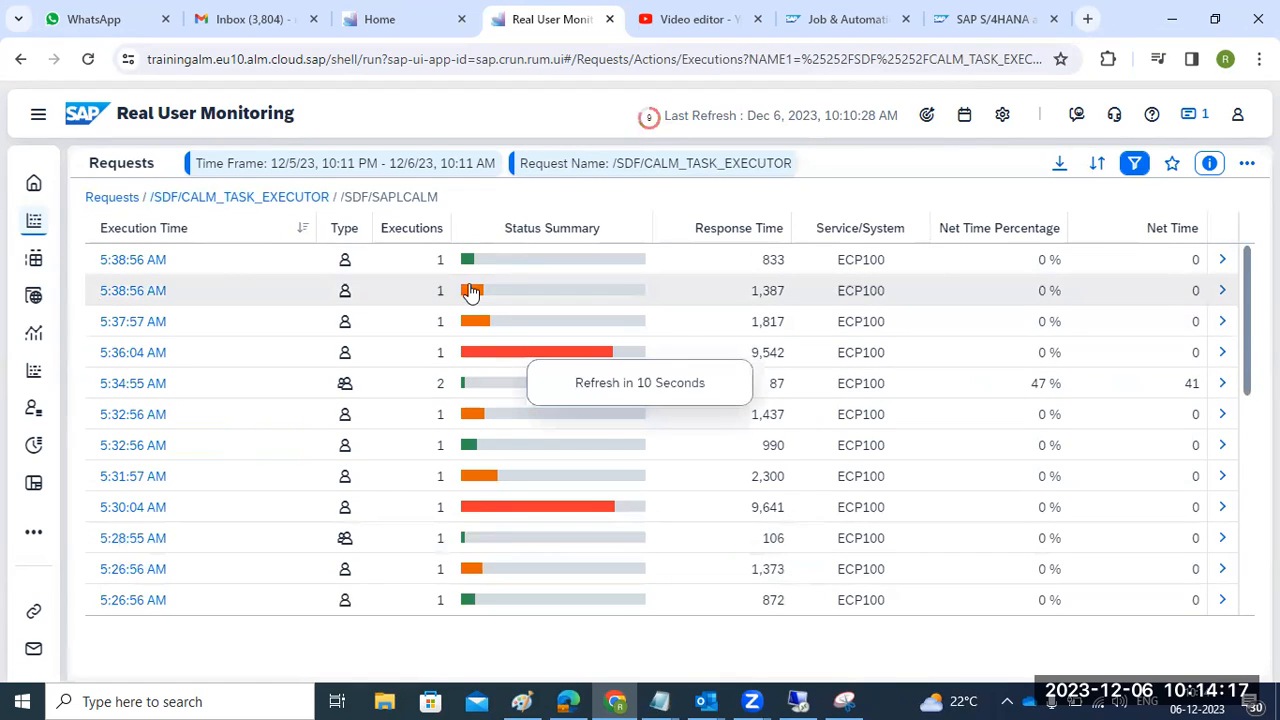
pyautogui.moveTo(482, 358)
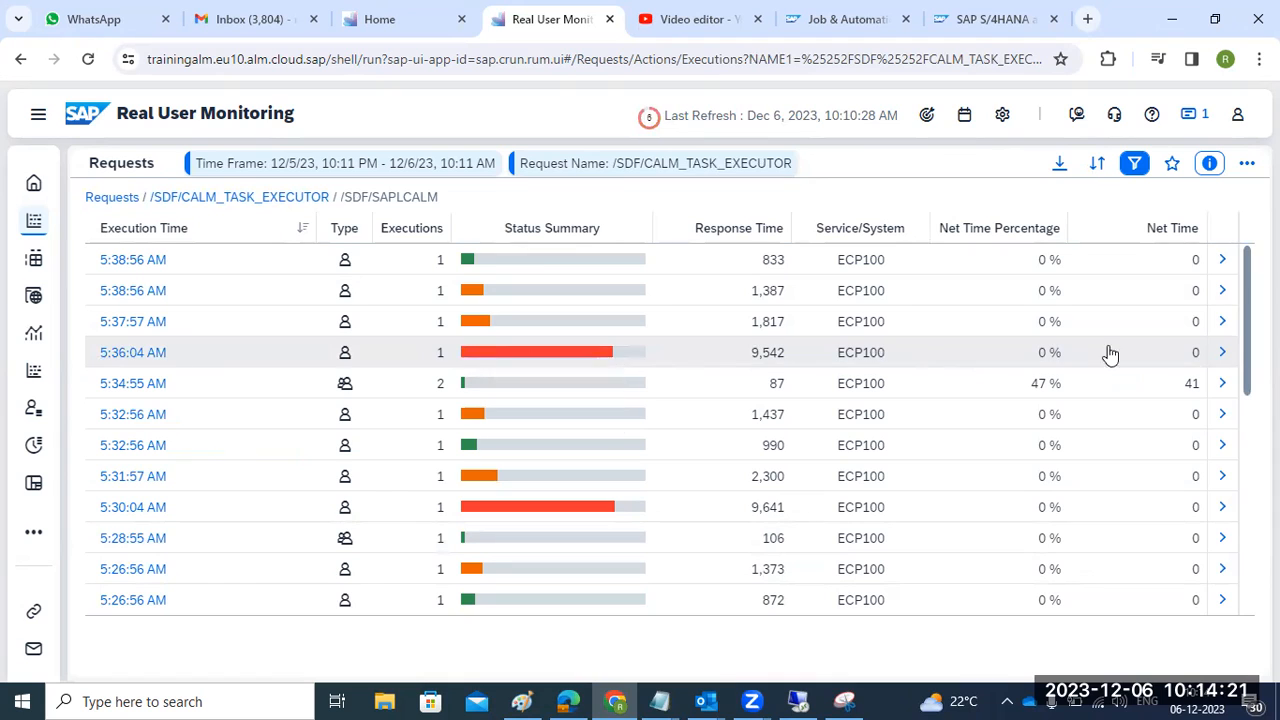
pyautogui.click(1222, 356)
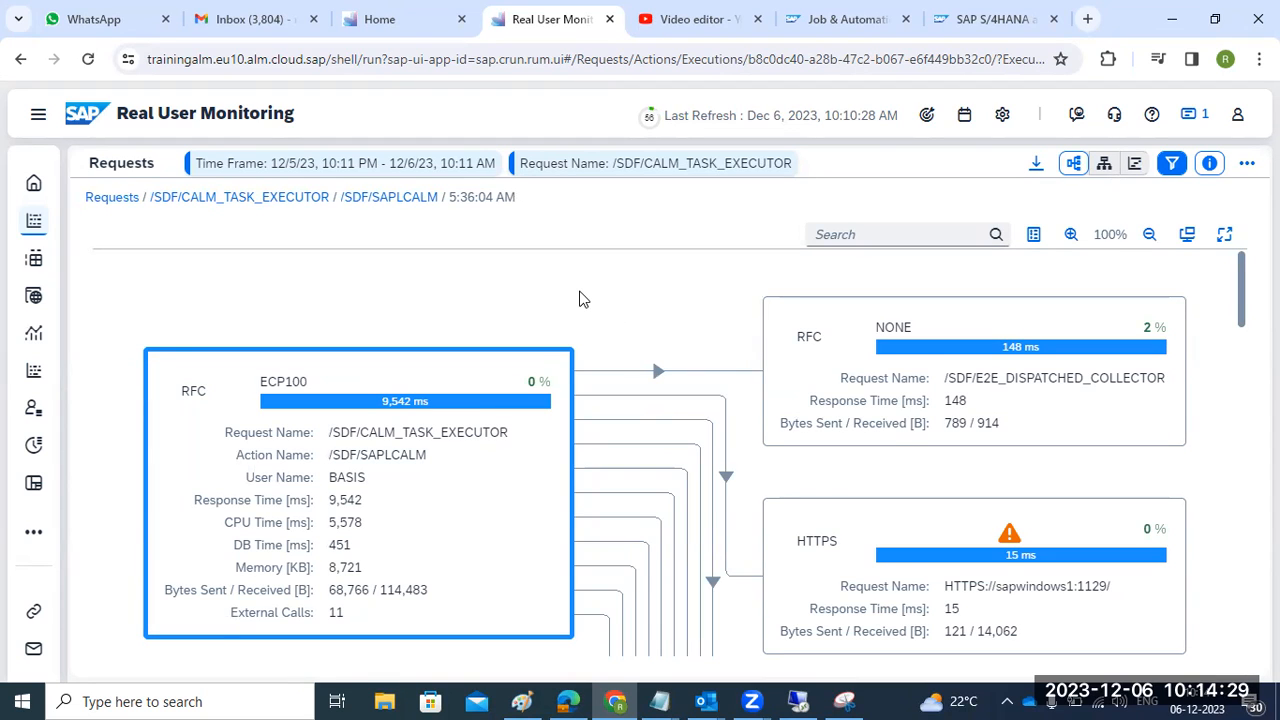
pyautogui.scroll(-1, 578, 300)
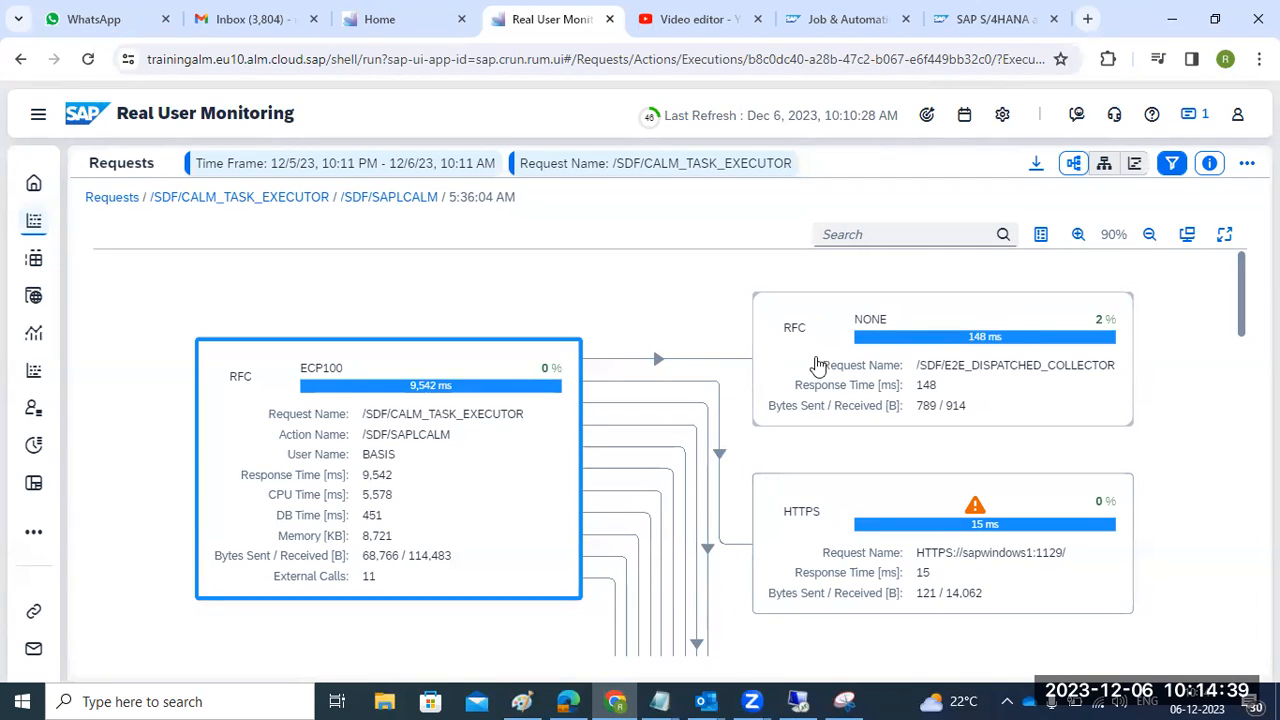
pyautogui.moveTo(1245, 296); pyautogui.dragTo(1222, 389)
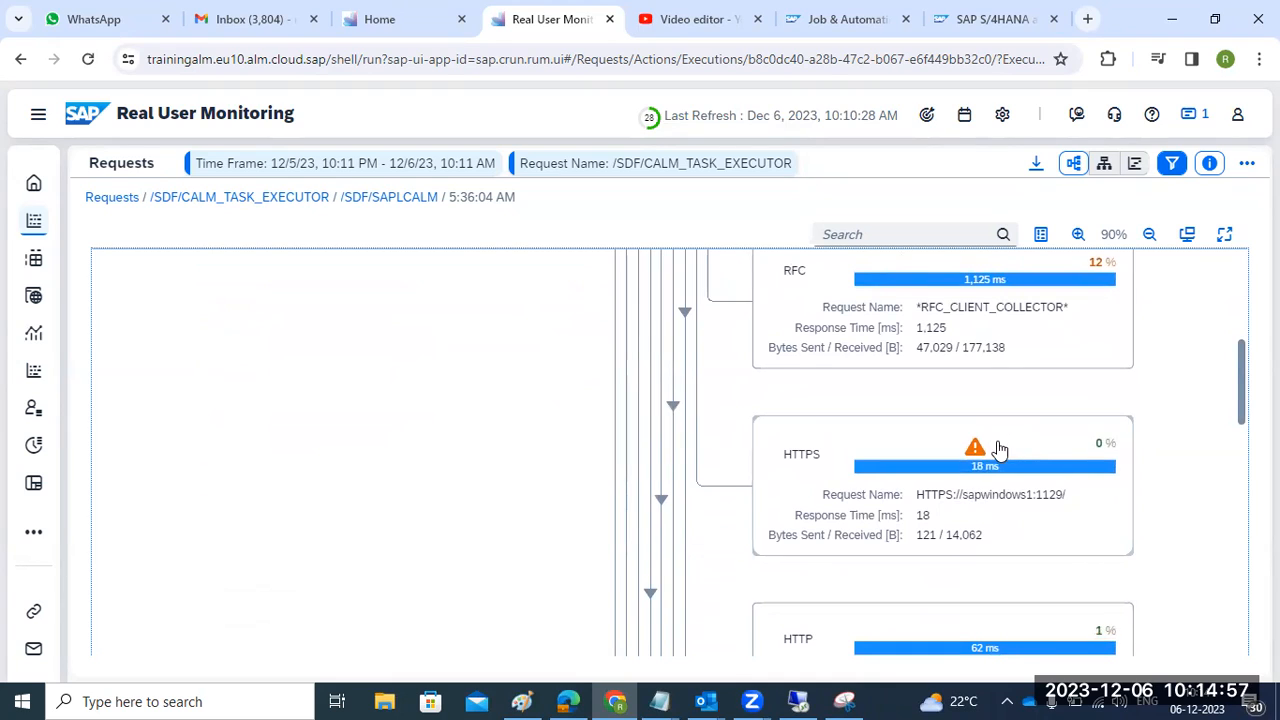
pyautogui.moveTo(975, 455)
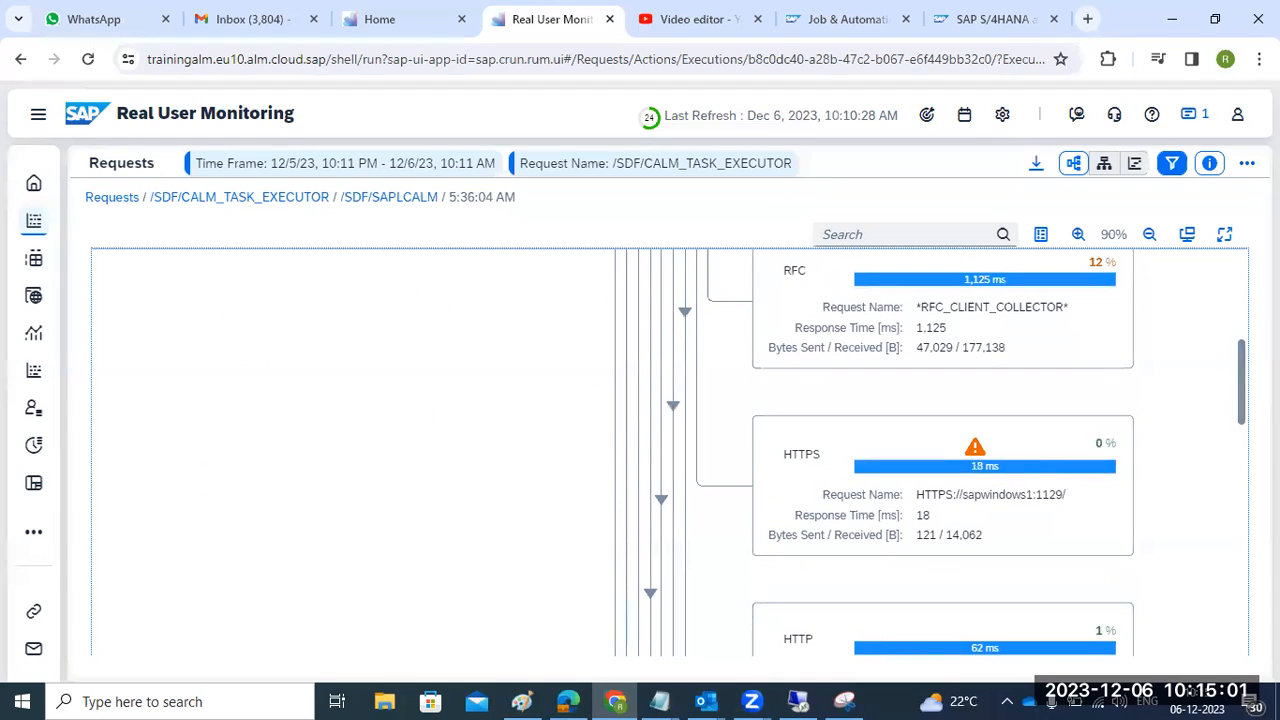
pyautogui.moveTo(1240, 418); pyautogui.dragTo(1240, 343)
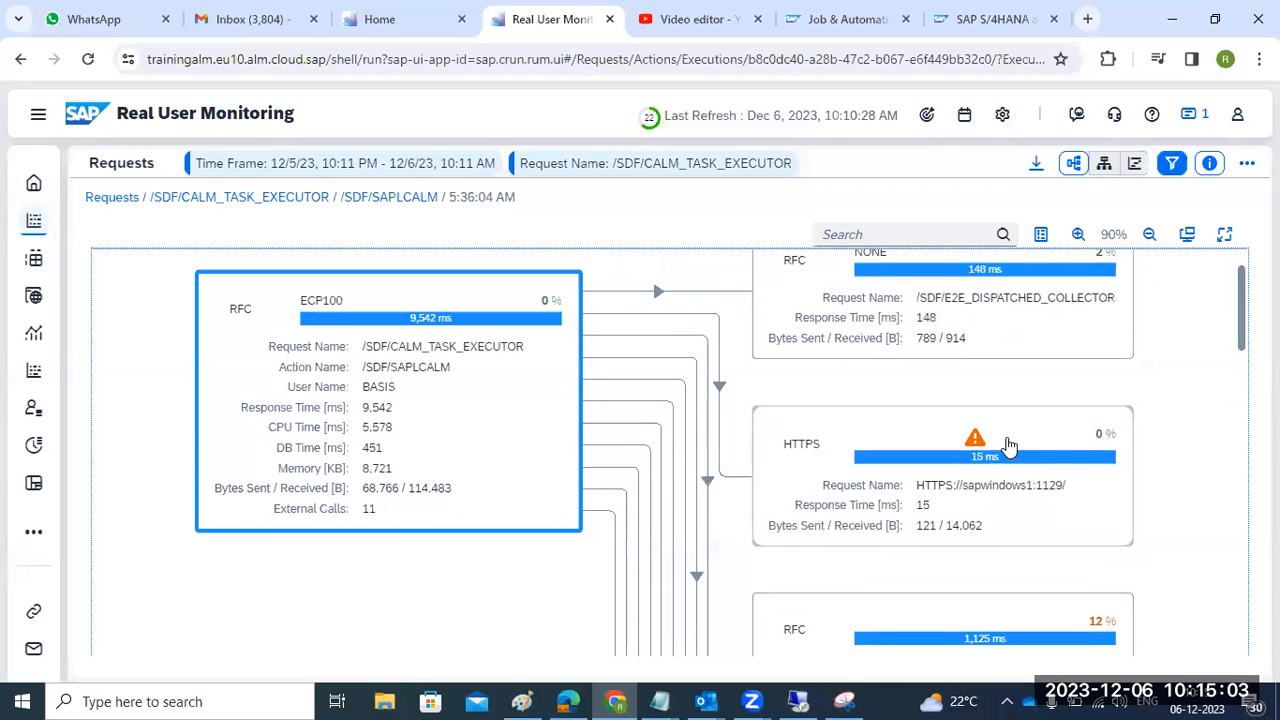
pyautogui.moveTo(975, 445)
pyautogui.moveTo(1243, 330)
pyautogui.mouseDown()
pyautogui.moveTo(1220, 603)
pyautogui.moveTo(1235, 342)
pyautogui.mouseUp()
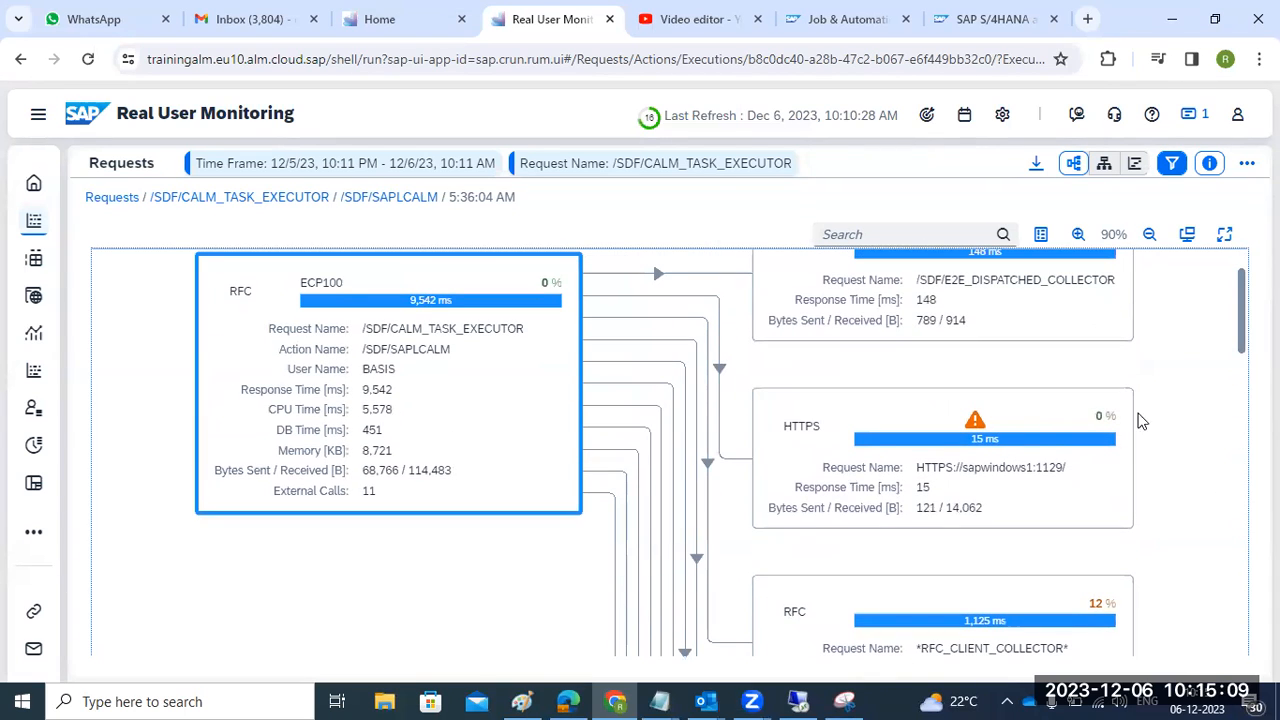
pyautogui.click(977, 427)
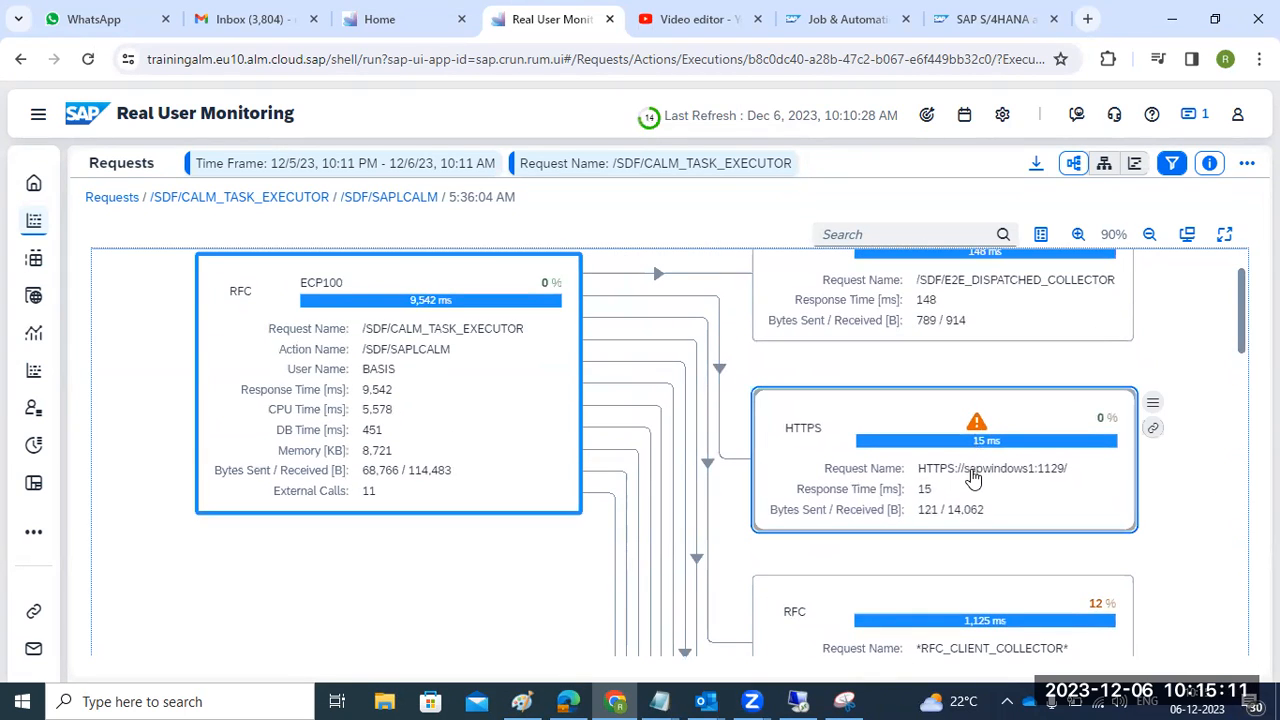
pyautogui.click(973, 479)
pyautogui.click(973, 479)
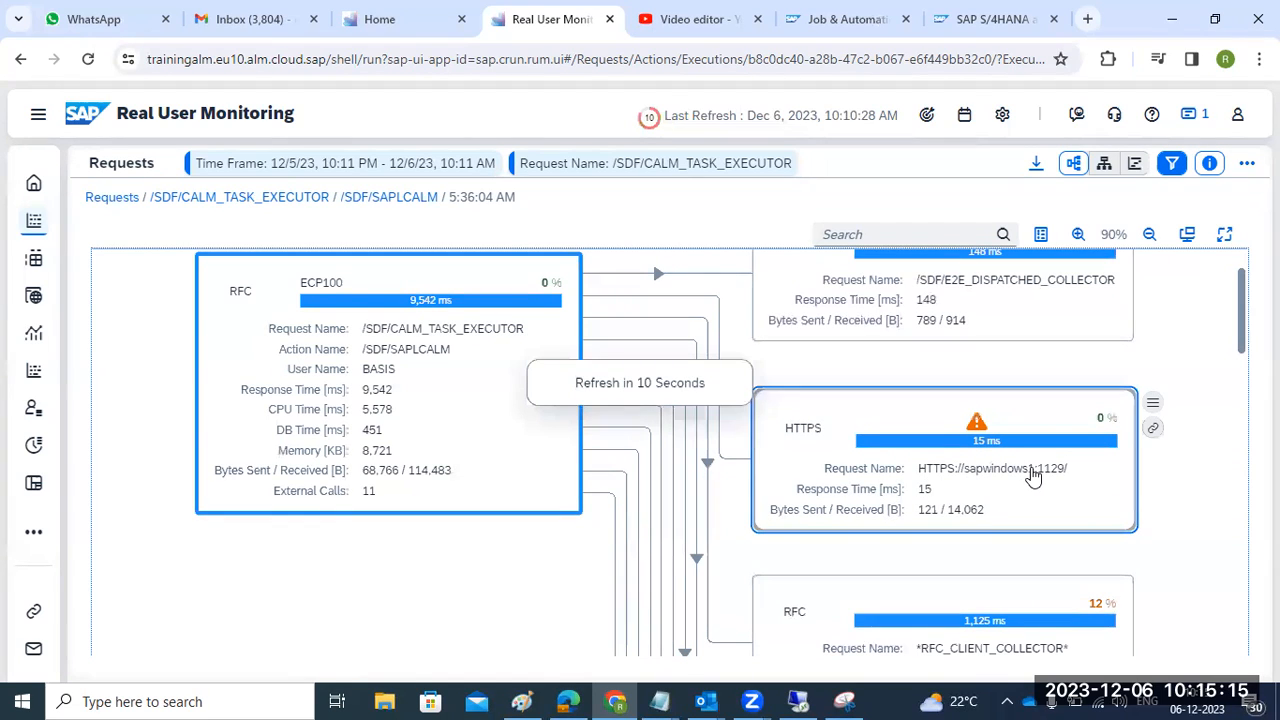
pyautogui.click(1033, 477)
pyautogui.click(1110, 468)
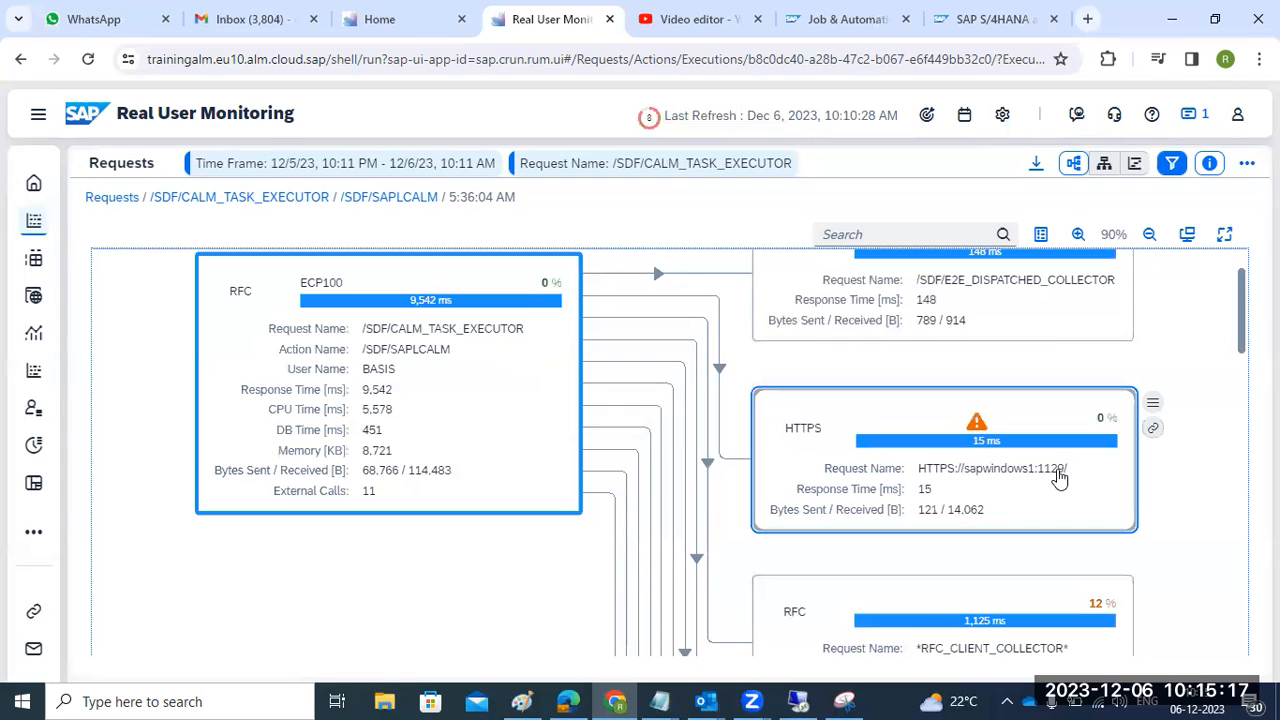
pyautogui.click(1155, 430)
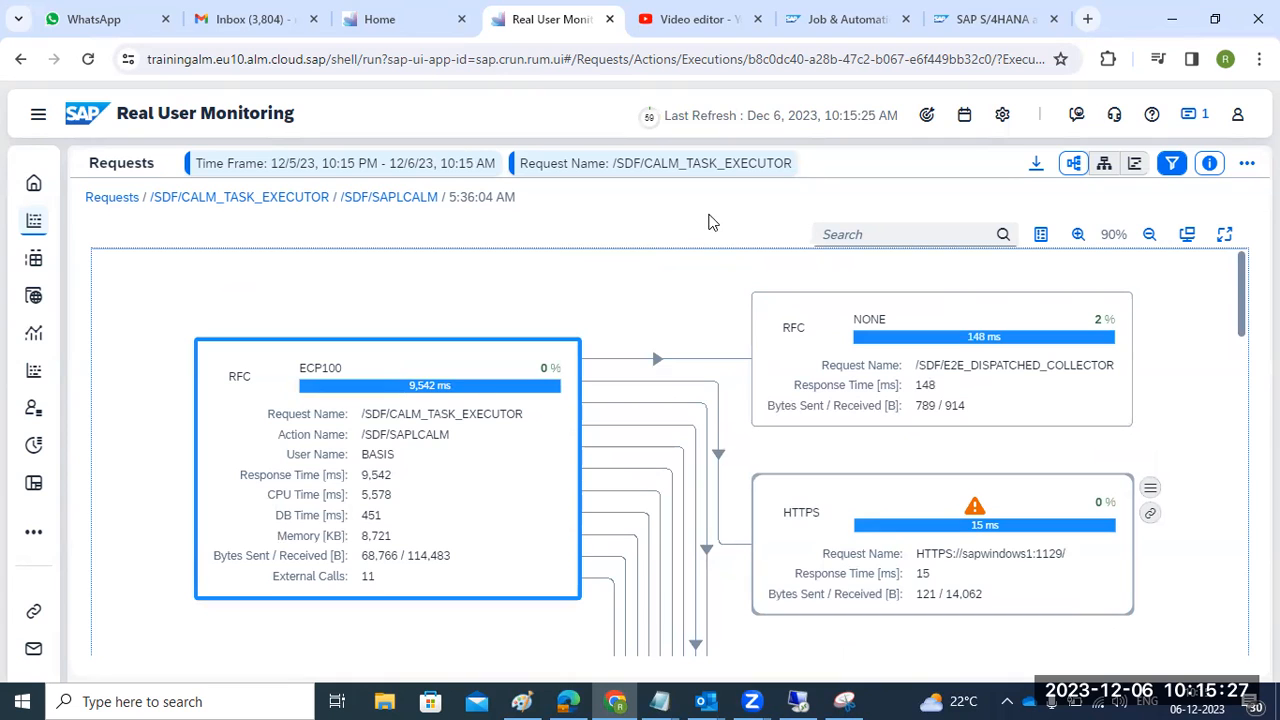
# - Go back through the breadcrumbs to the full Requests list and reload the page
pyautogui.click(398, 199)
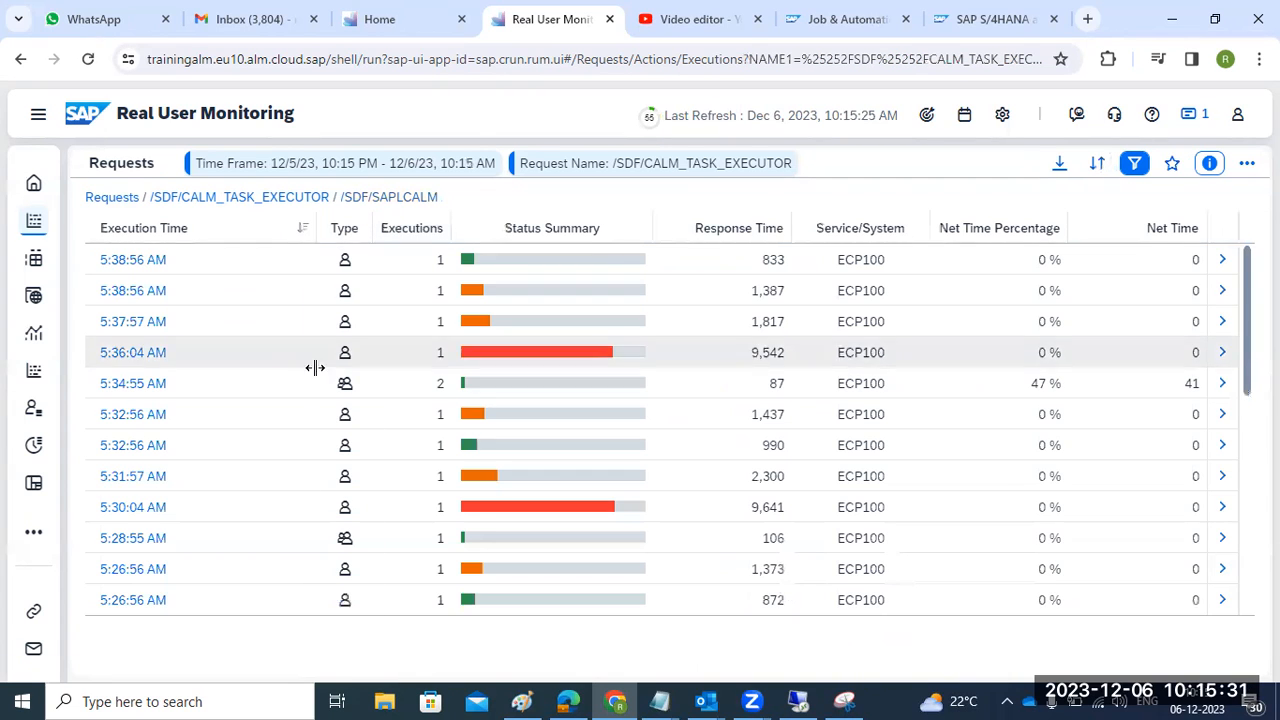
pyautogui.click(300, 198)
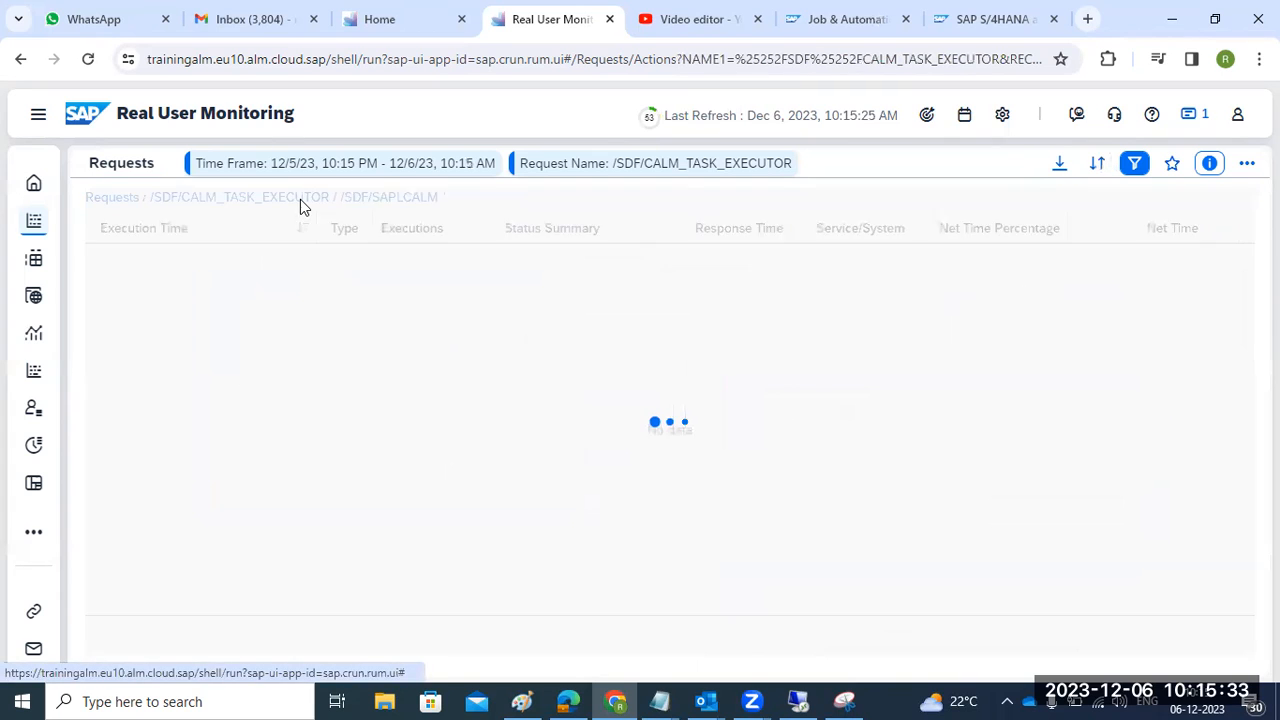
pyautogui.click(118, 198)
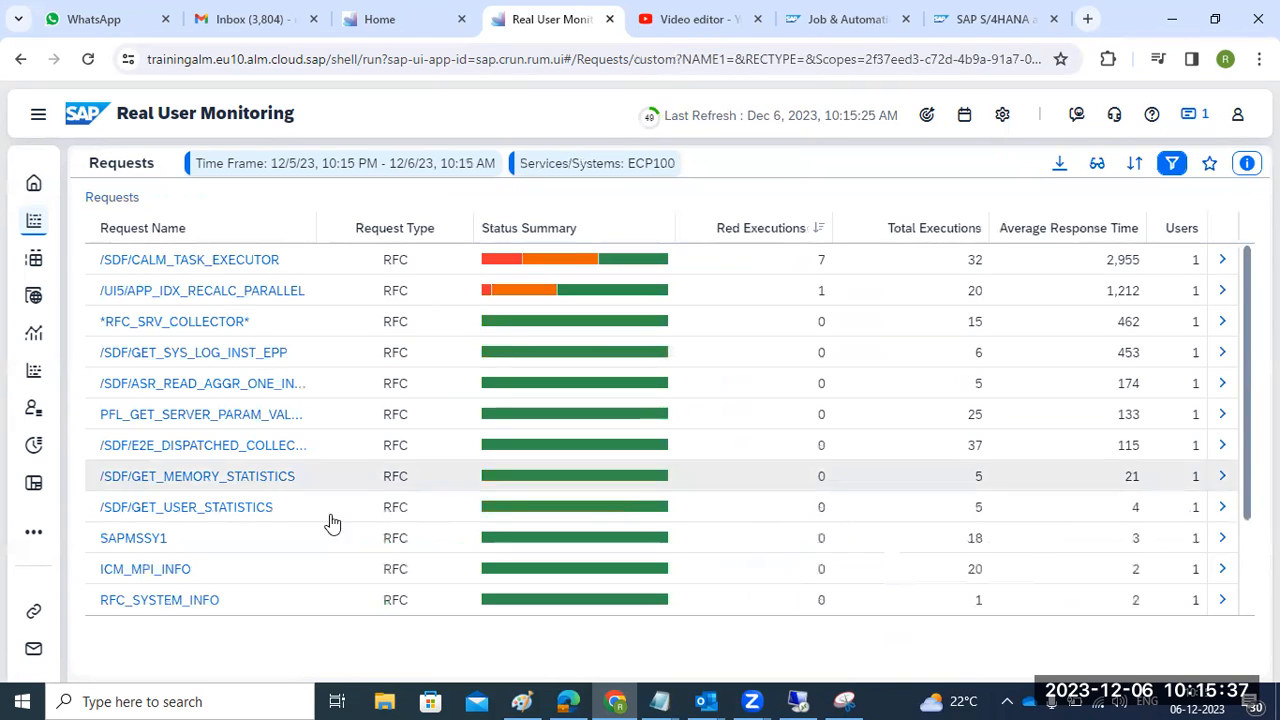
pyautogui.click(76, 64)
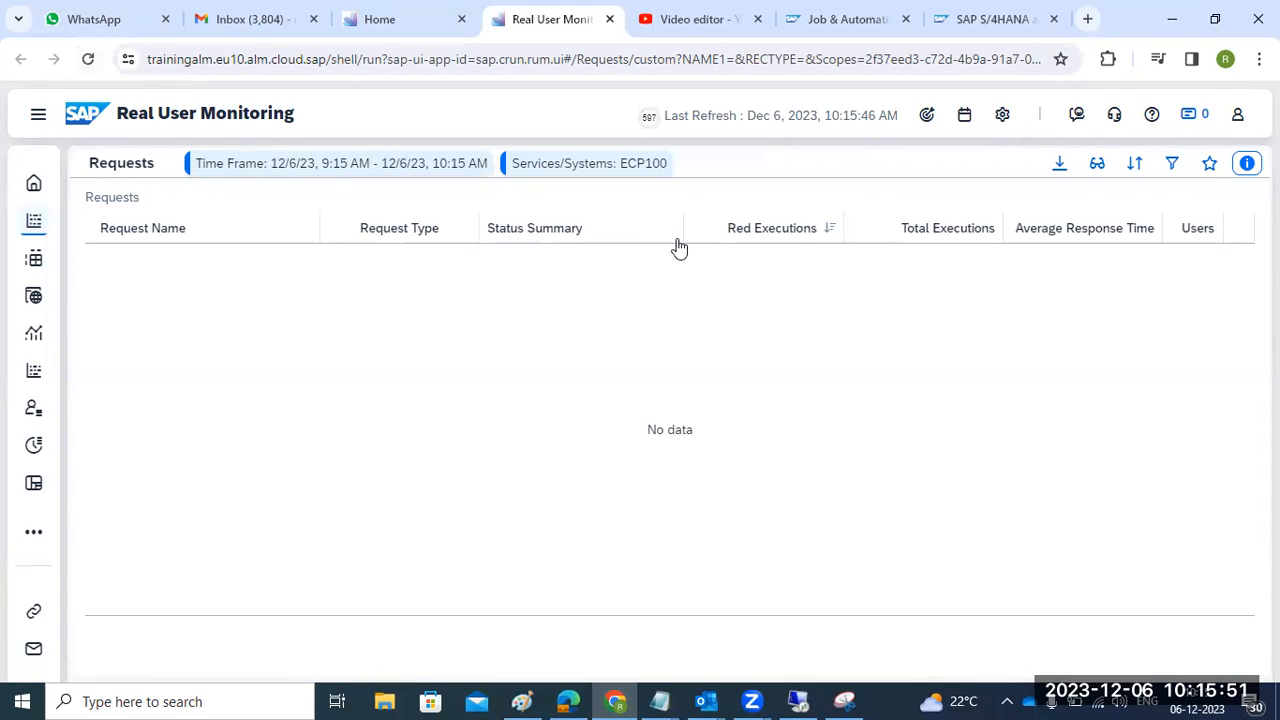
# - Check the scope without changes and set the time frame to Last 12 Hours
pyautogui.click(928, 116)
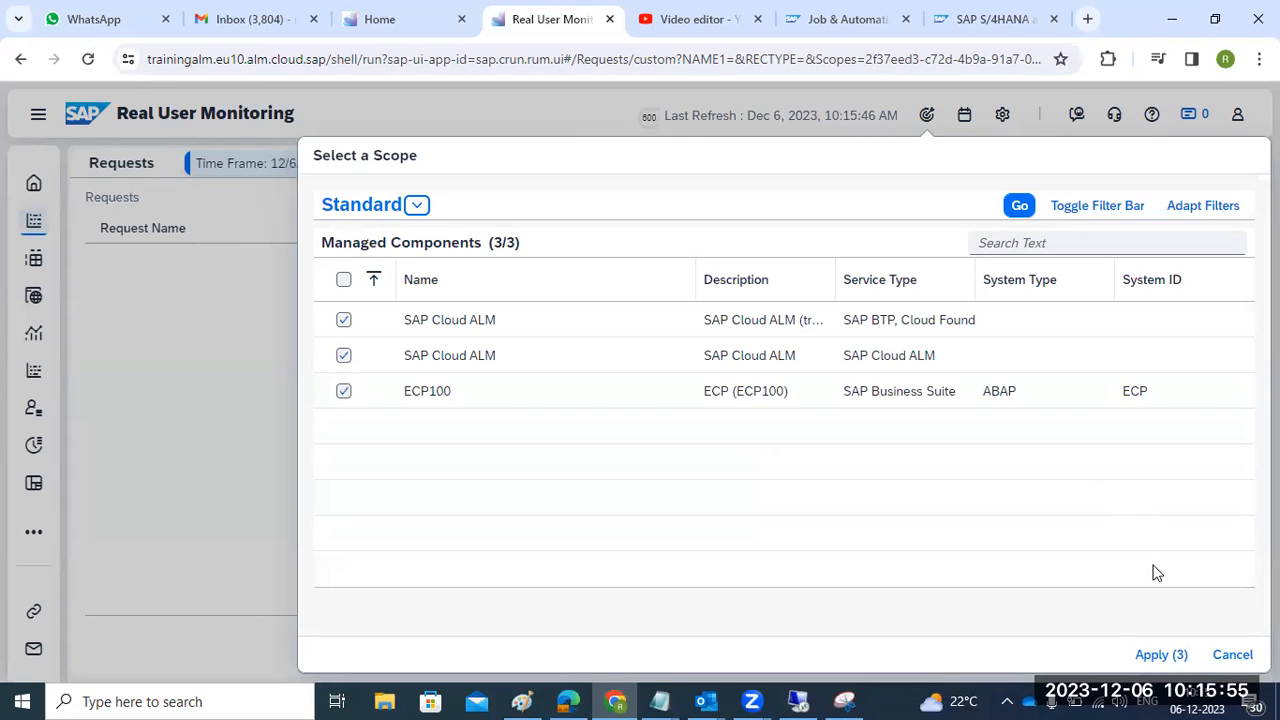
pyautogui.click(1230, 654)
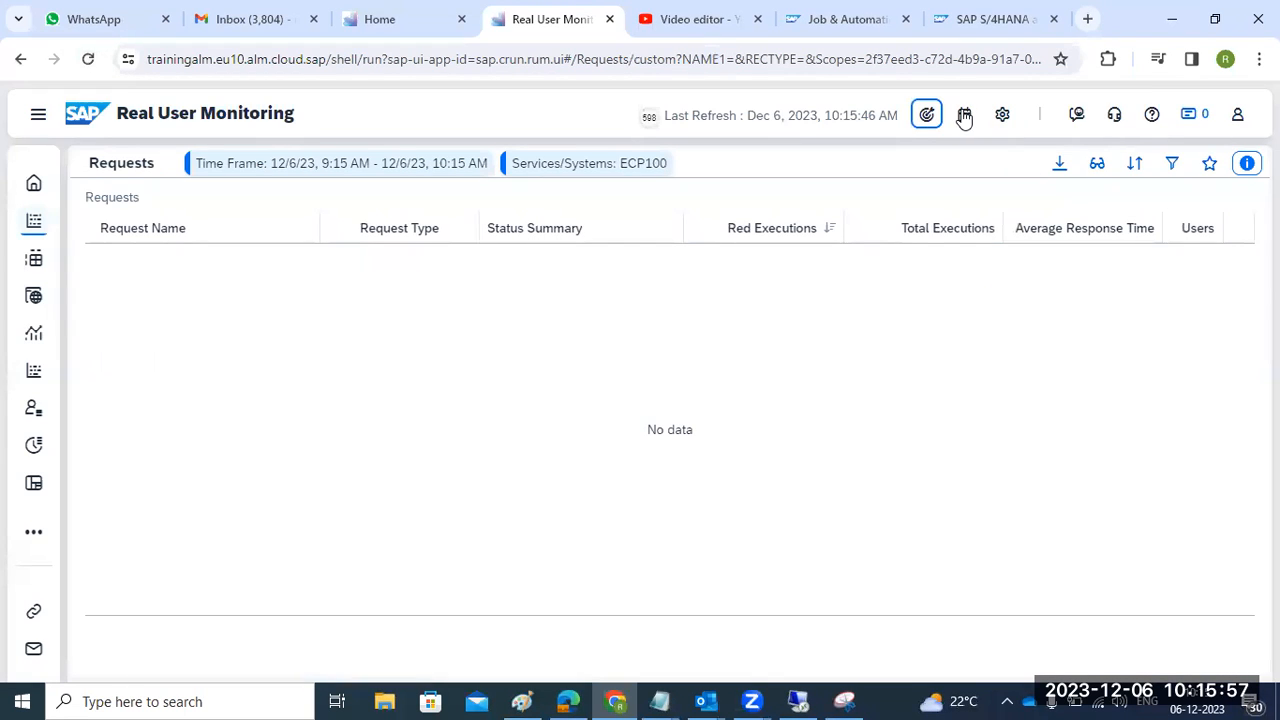
pyautogui.click(964, 115)
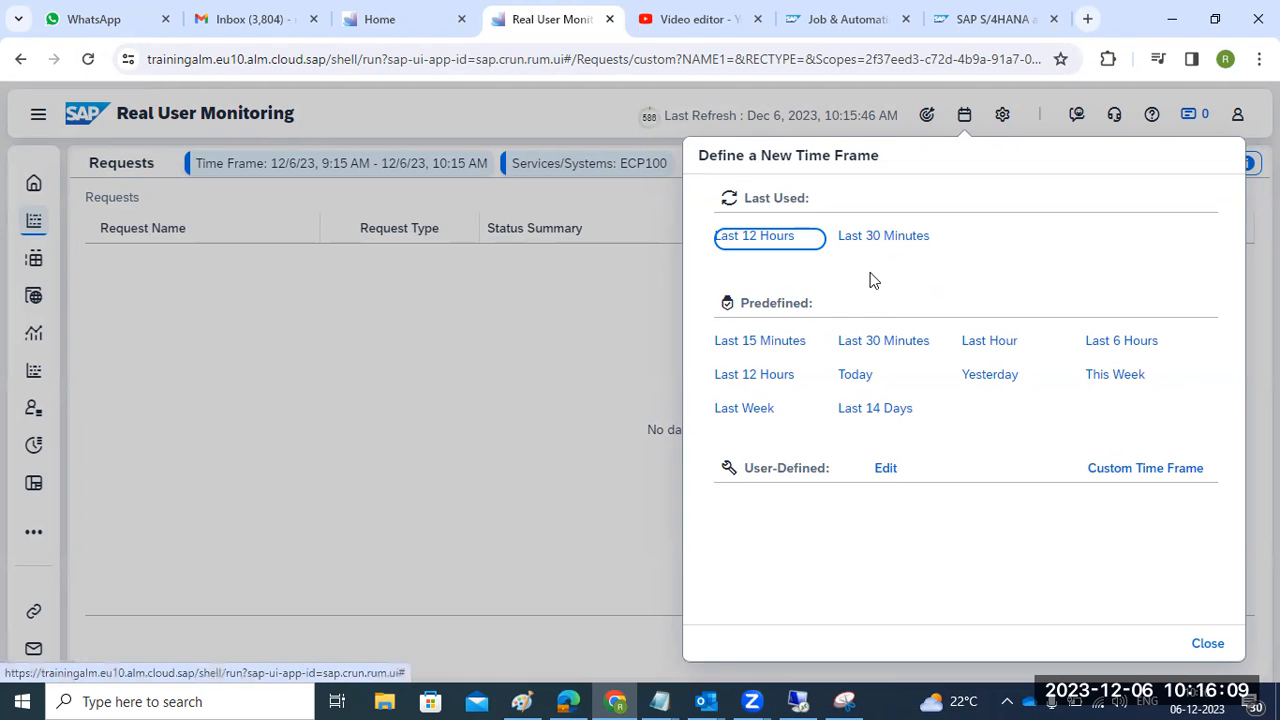
pyautogui.click(766, 376)
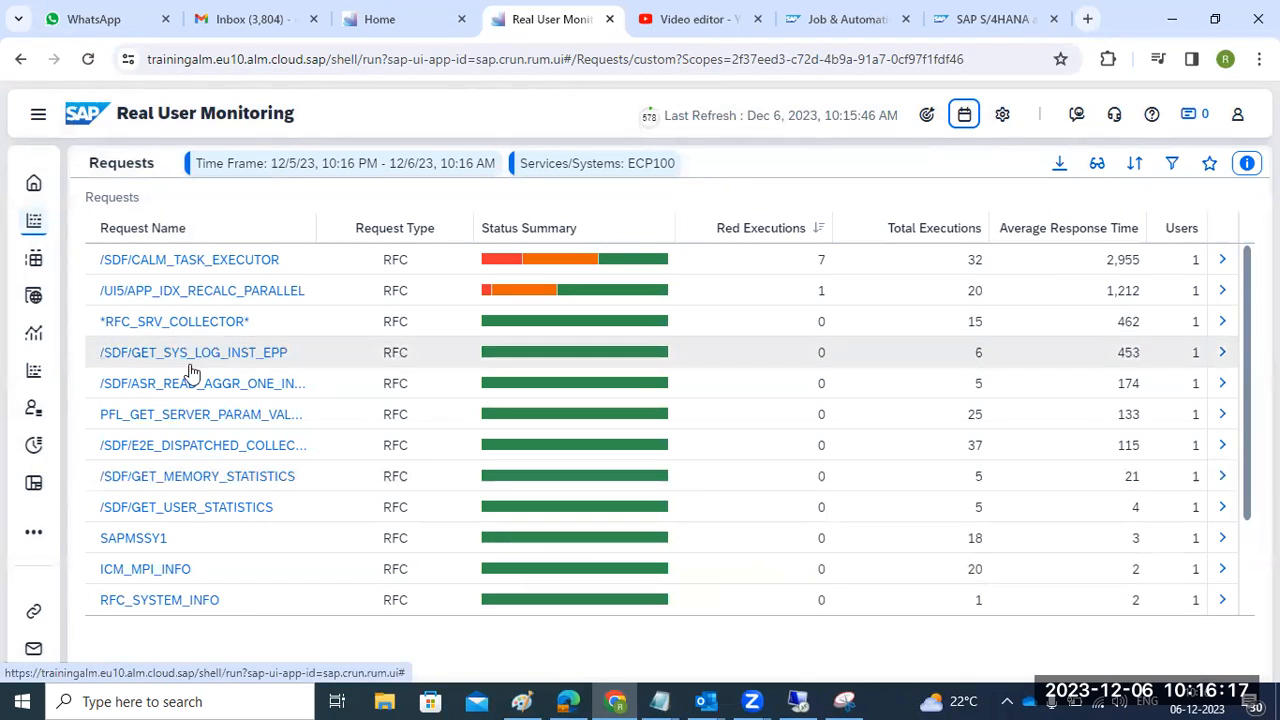
# - Review the Analysis and Front End pages, drill into the 09:00 SAPUI5 requests, then return to SAP GUI
pyautogui.click(38, 116)
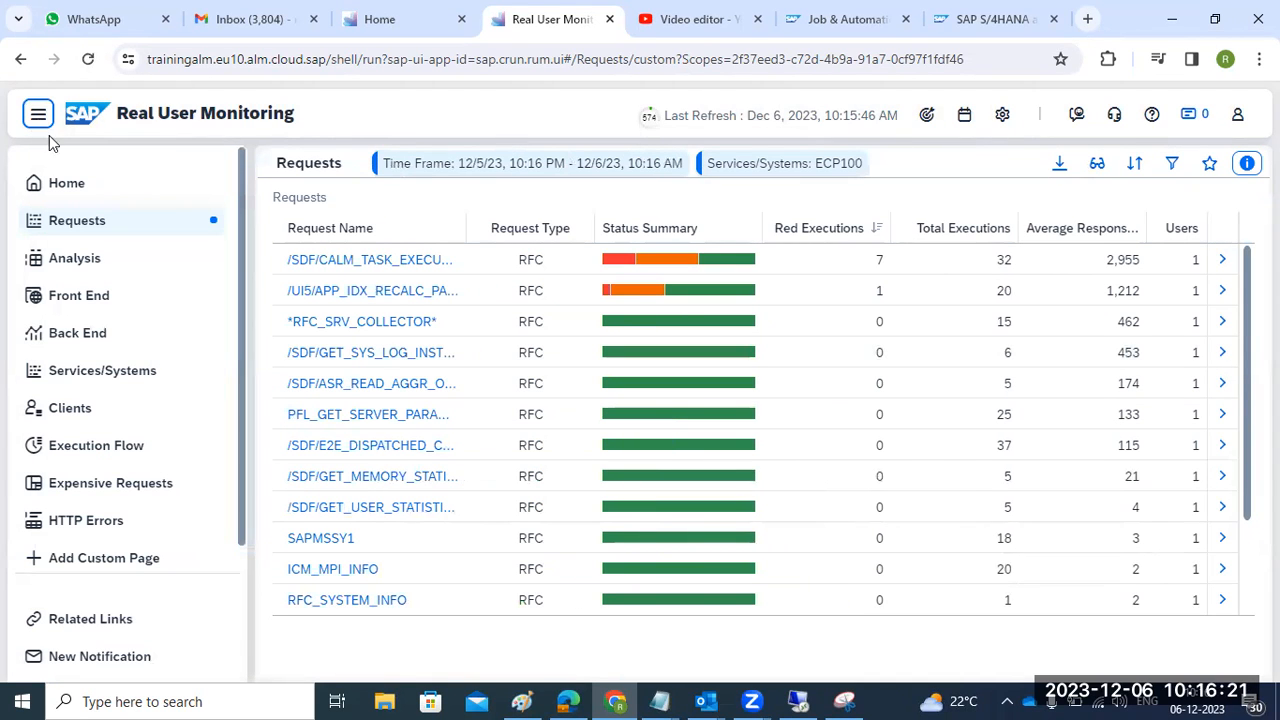
pyautogui.click(78, 268)
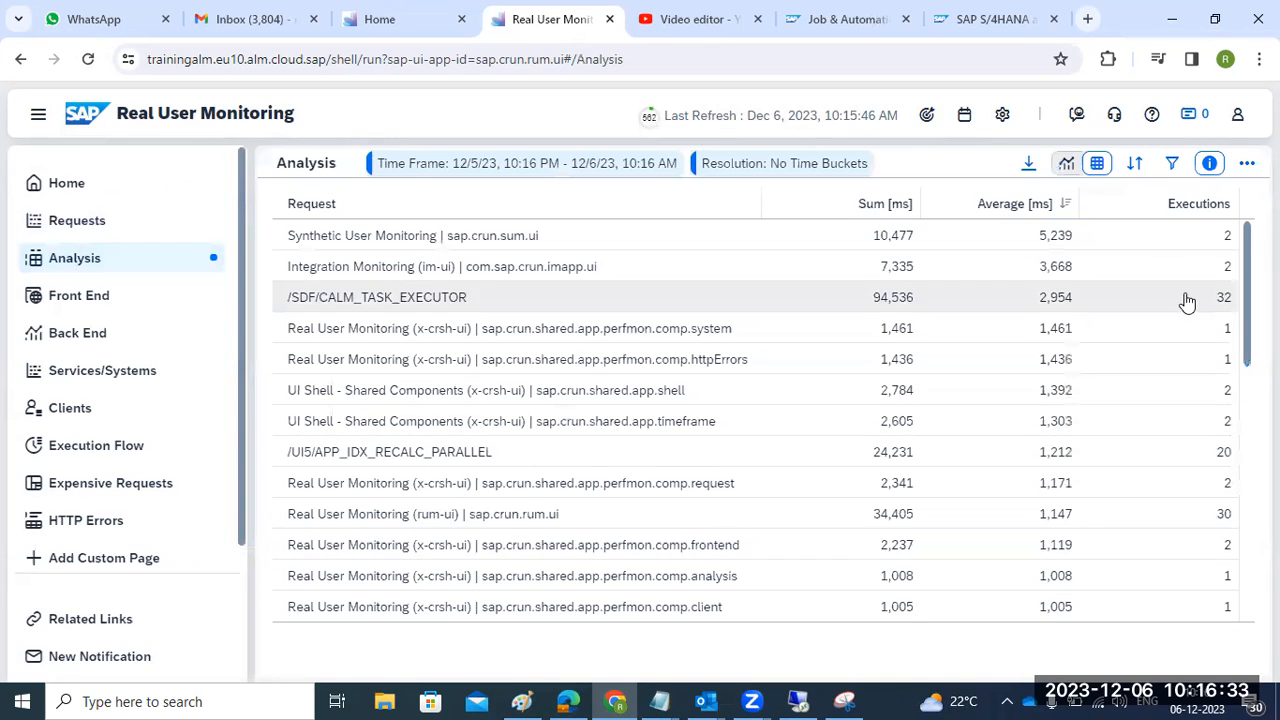
pyautogui.click(138, 300)
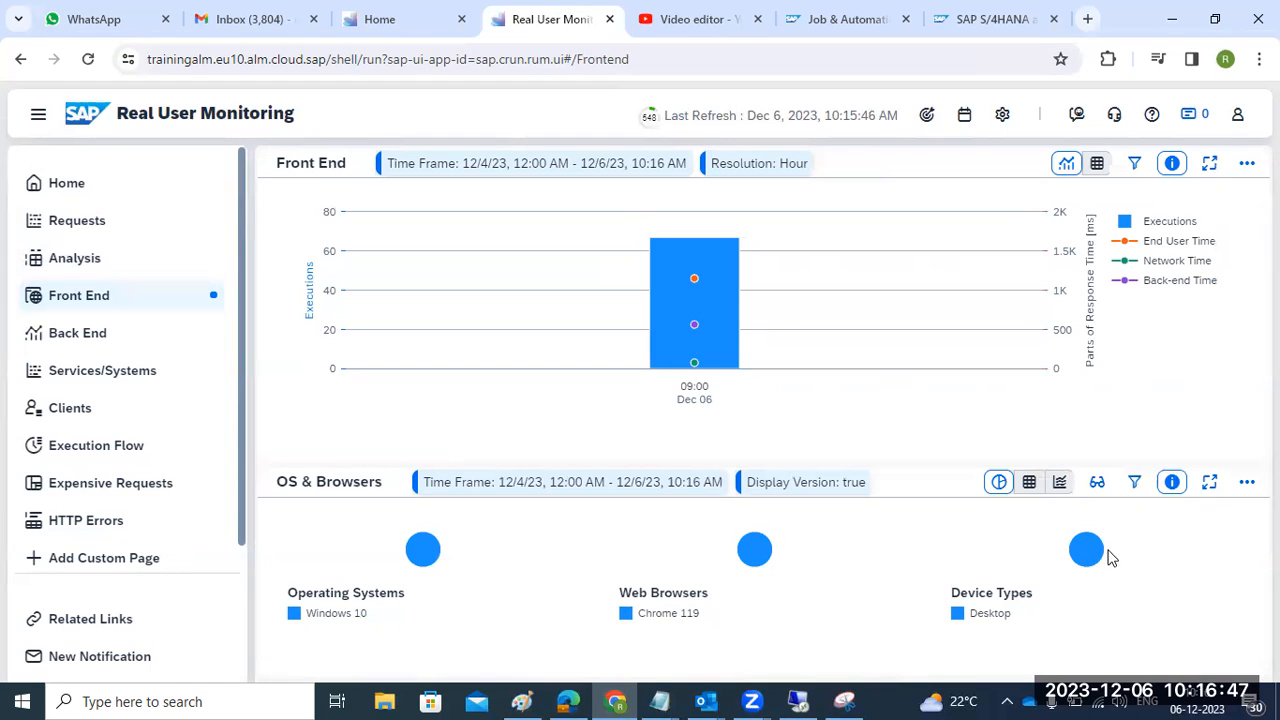
pyautogui.click(690, 310)
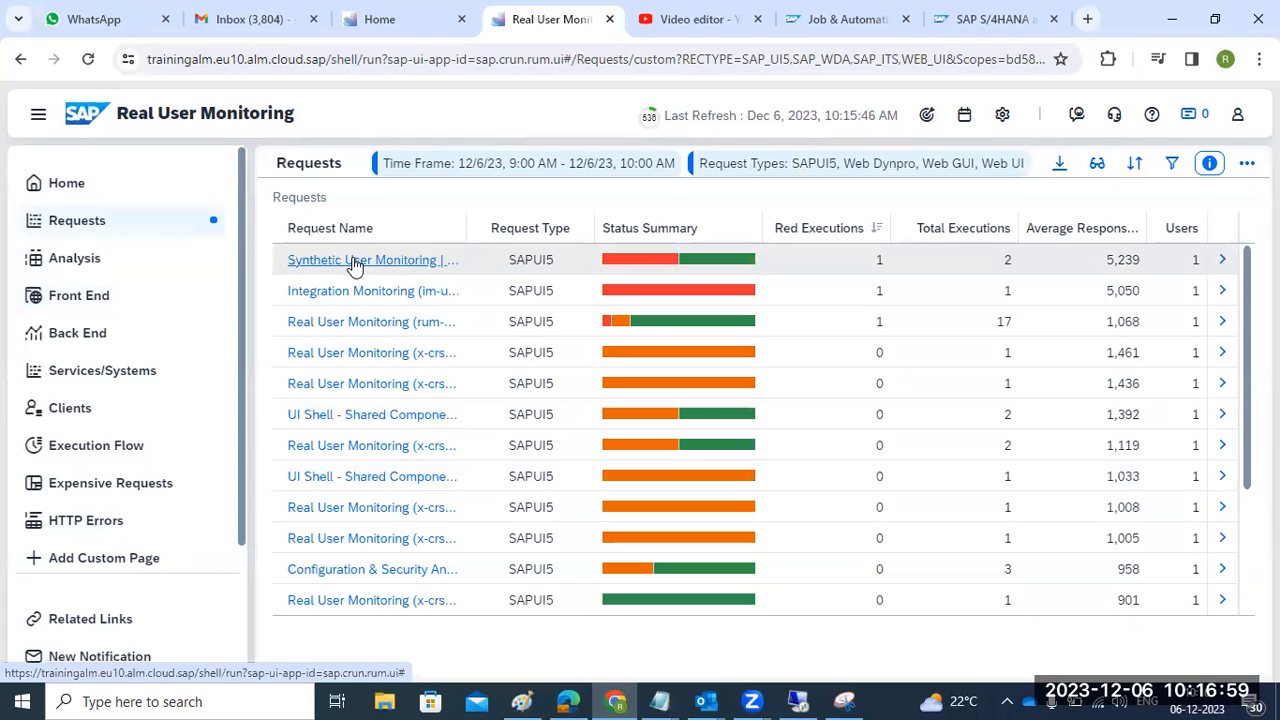
pyautogui.click(798, 702)
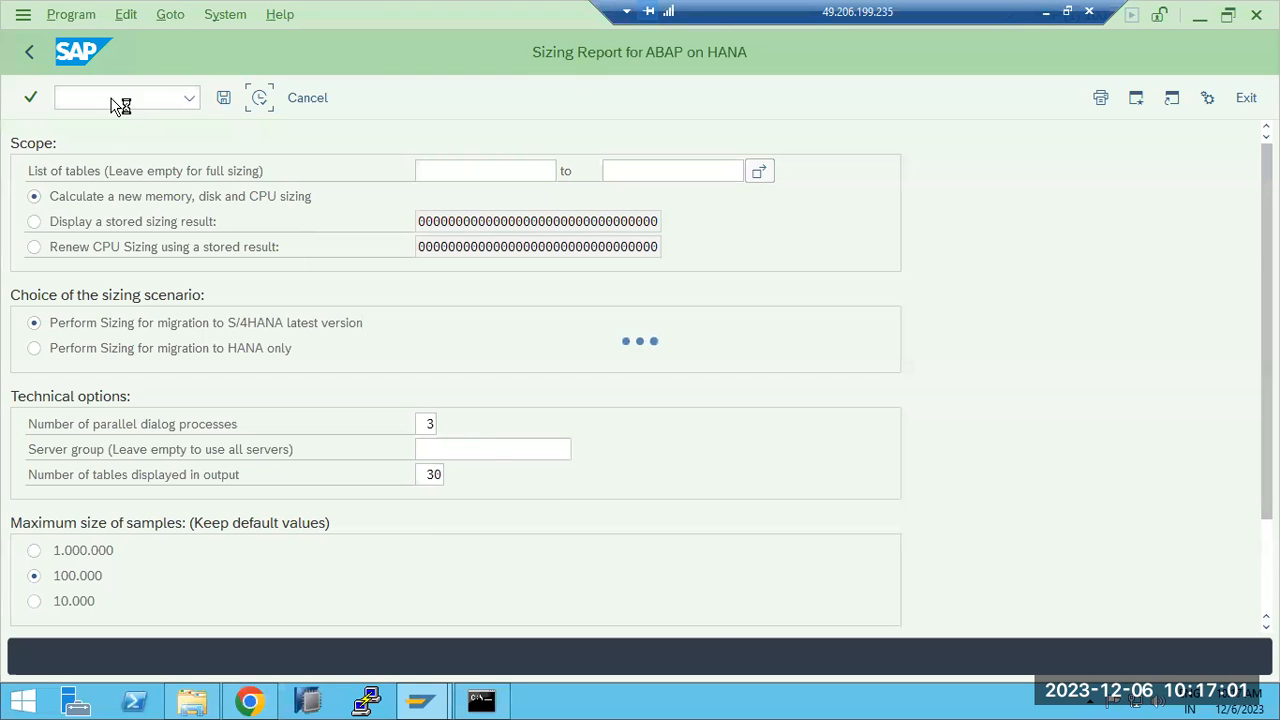
# - Open a second GUI session and run AL08 to list 8 user logons, then exit to Easy Access
pyautogui.click(16, 18)
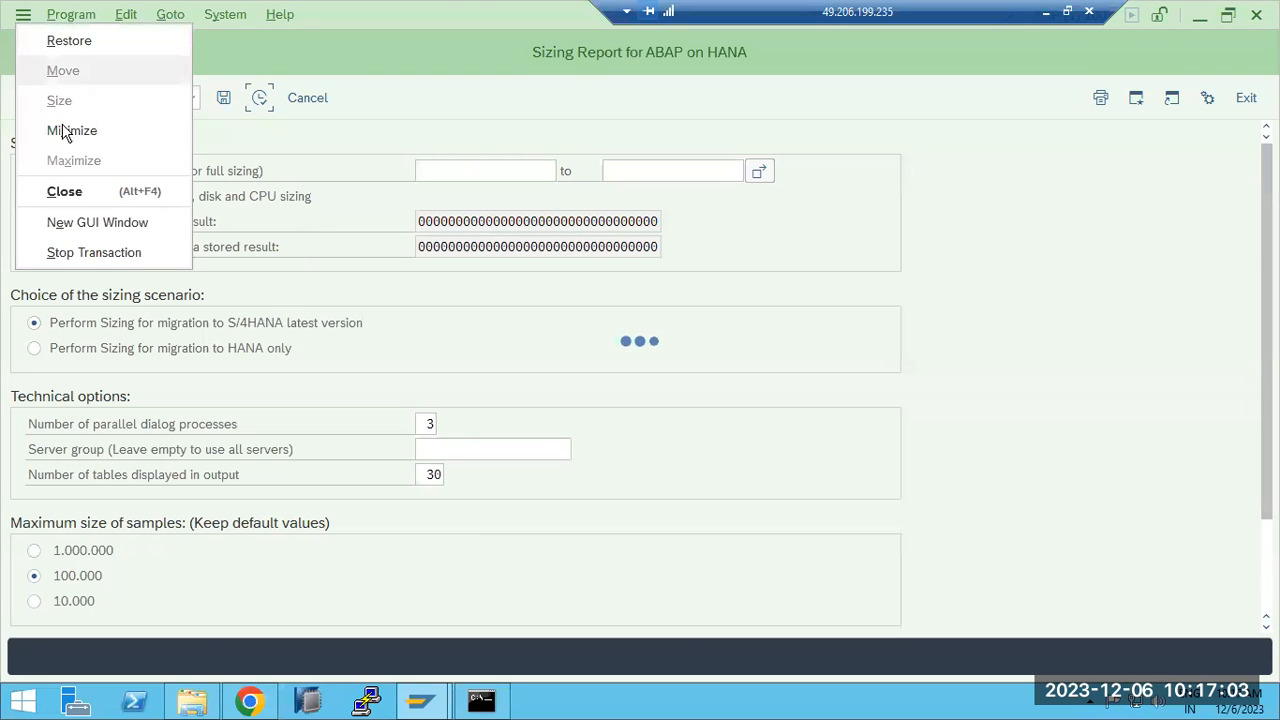
pyautogui.click(88, 220)
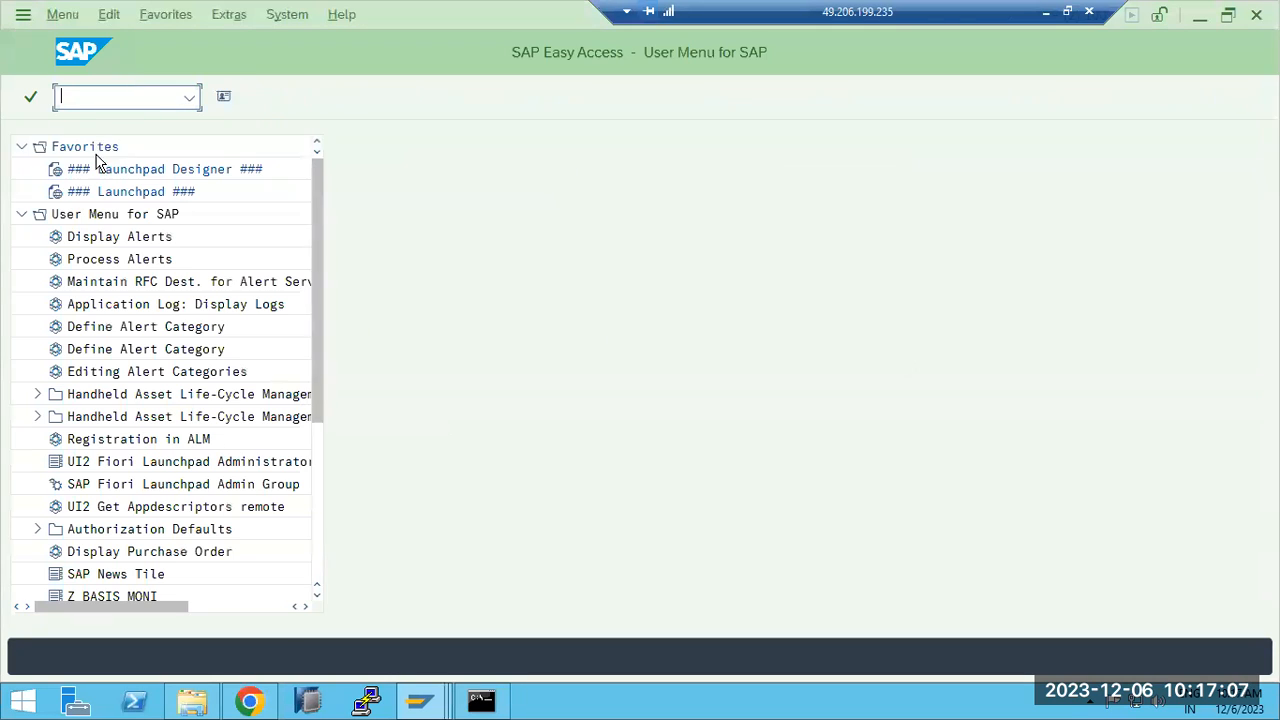
pyautogui.press('Return')
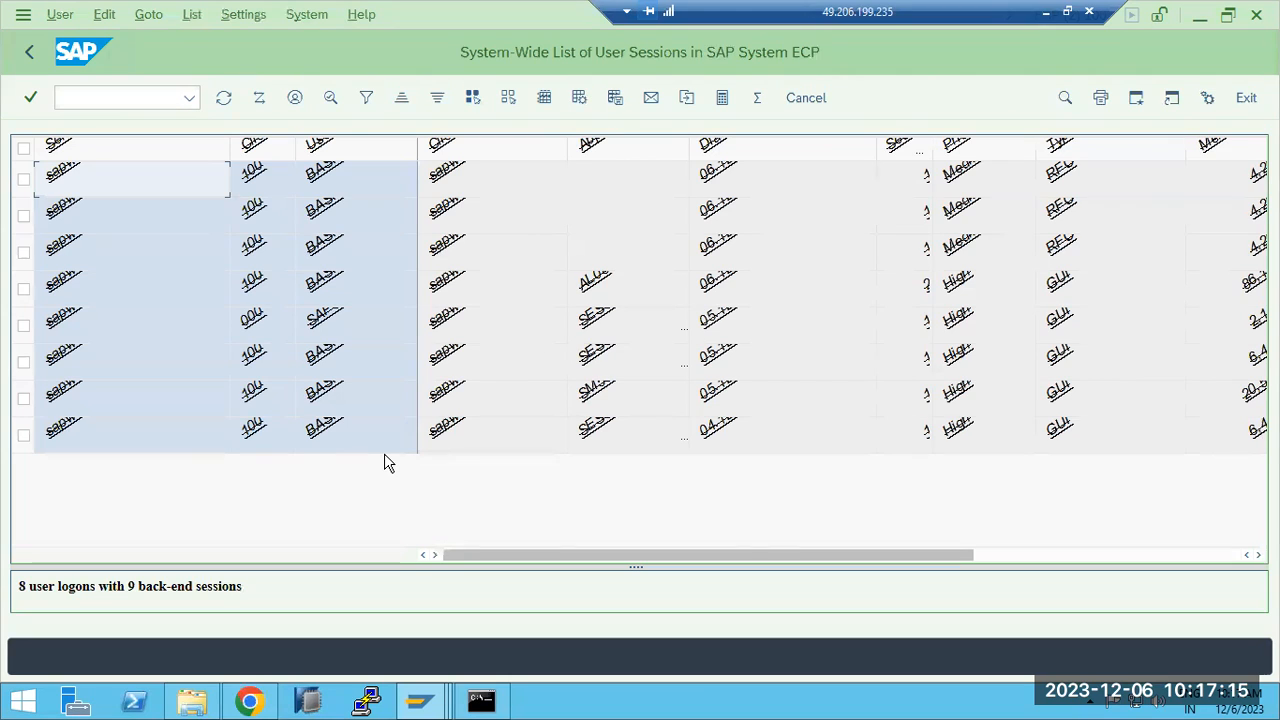
pyautogui.click(388, 268)
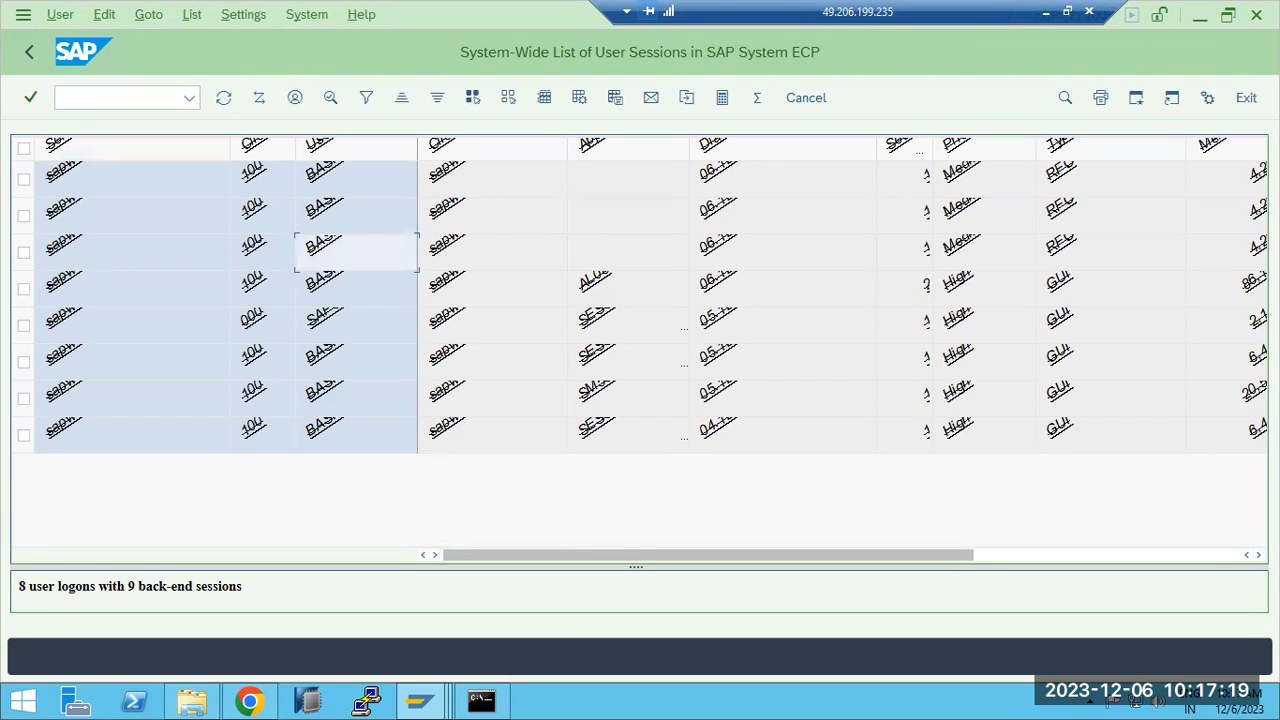
pyautogui.click(1246, 97)
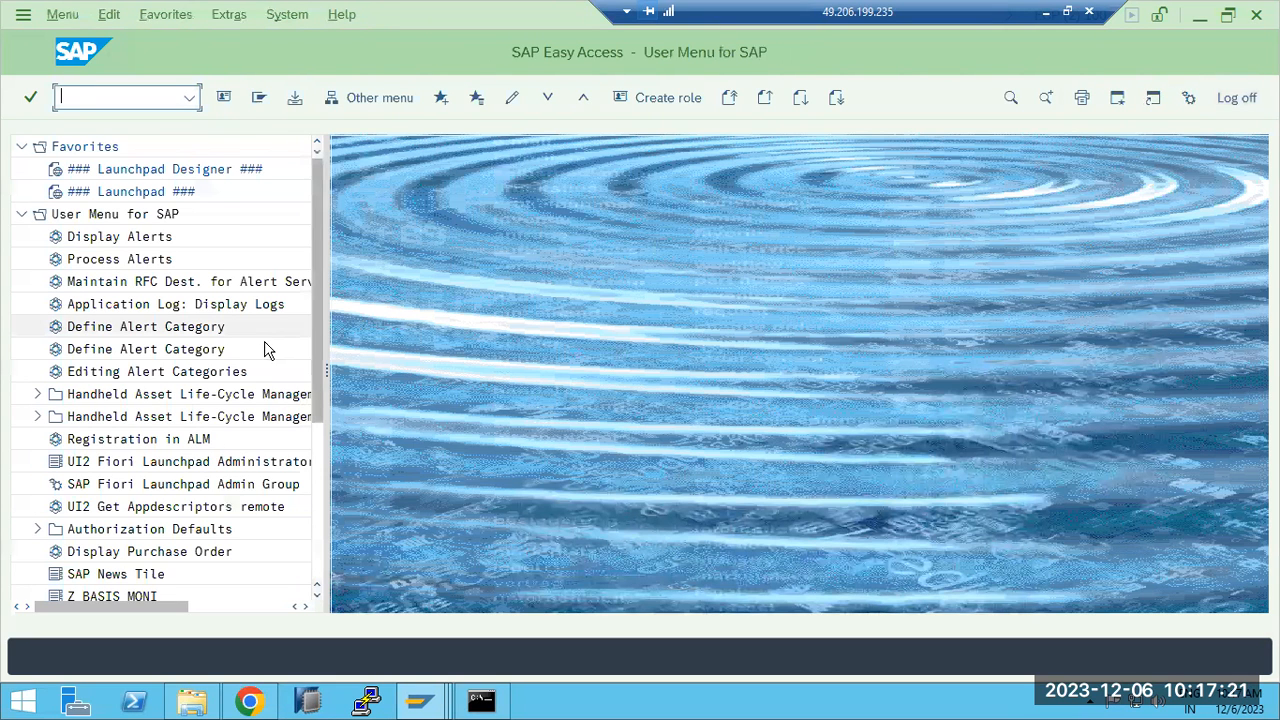
# - Close the extra window and log on afresh to SAP ECP client 100 from SAP Logon
pyautogui.click(1230, 98)
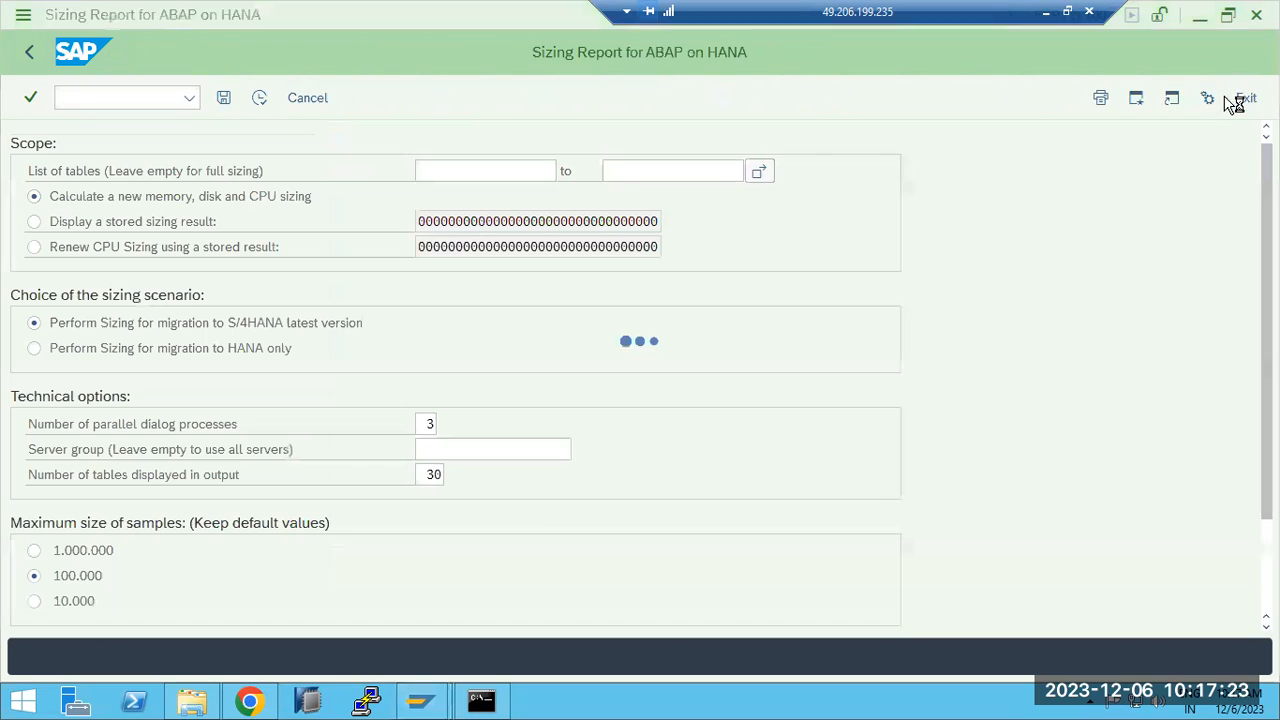
pyautogui.moveTo(420, 698)
pyautogui.click(334, 600)
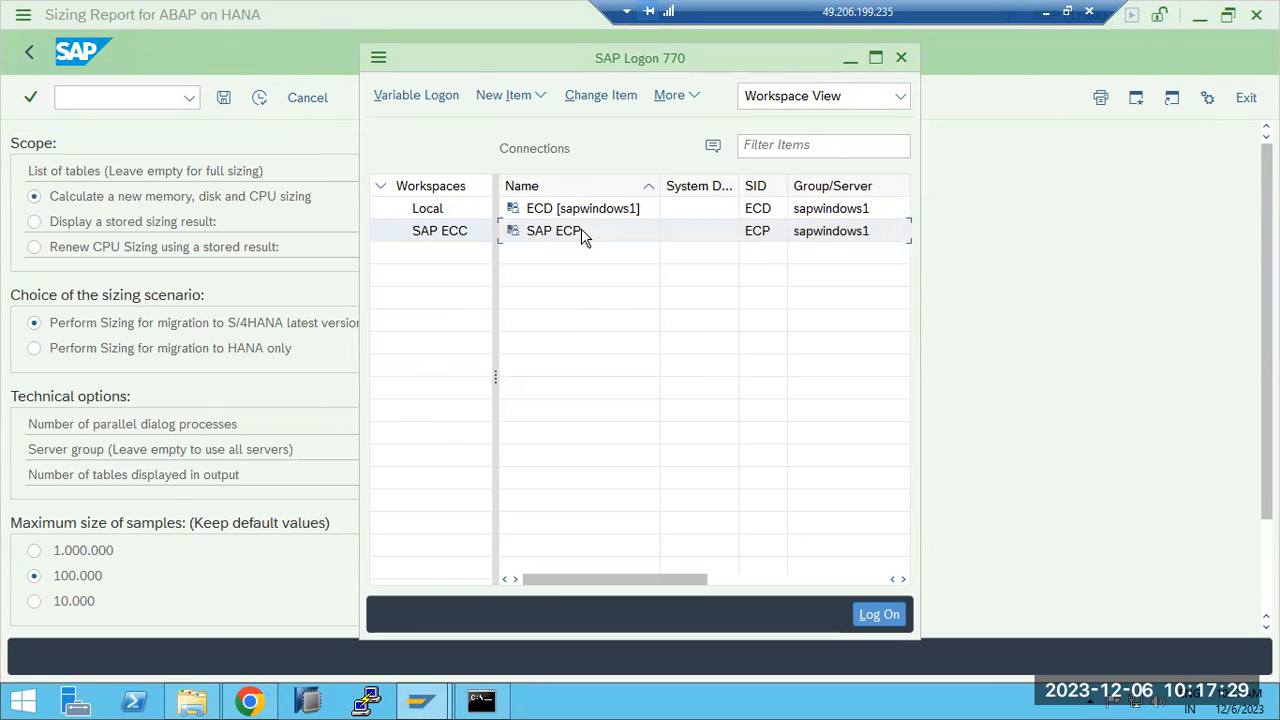
pyautogui.doubleClick(583, 234)
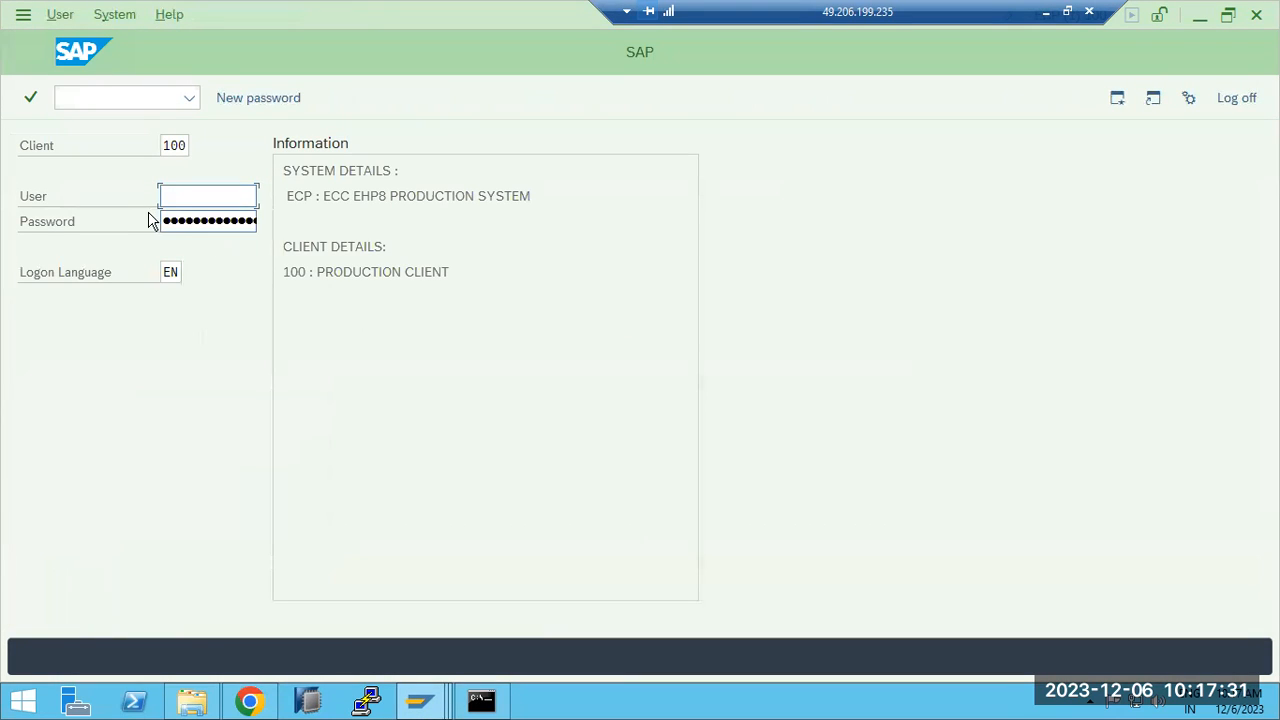
pyautogui.write('ddic')
pyautogui.press('Tab')
pyautogui.press('Return')
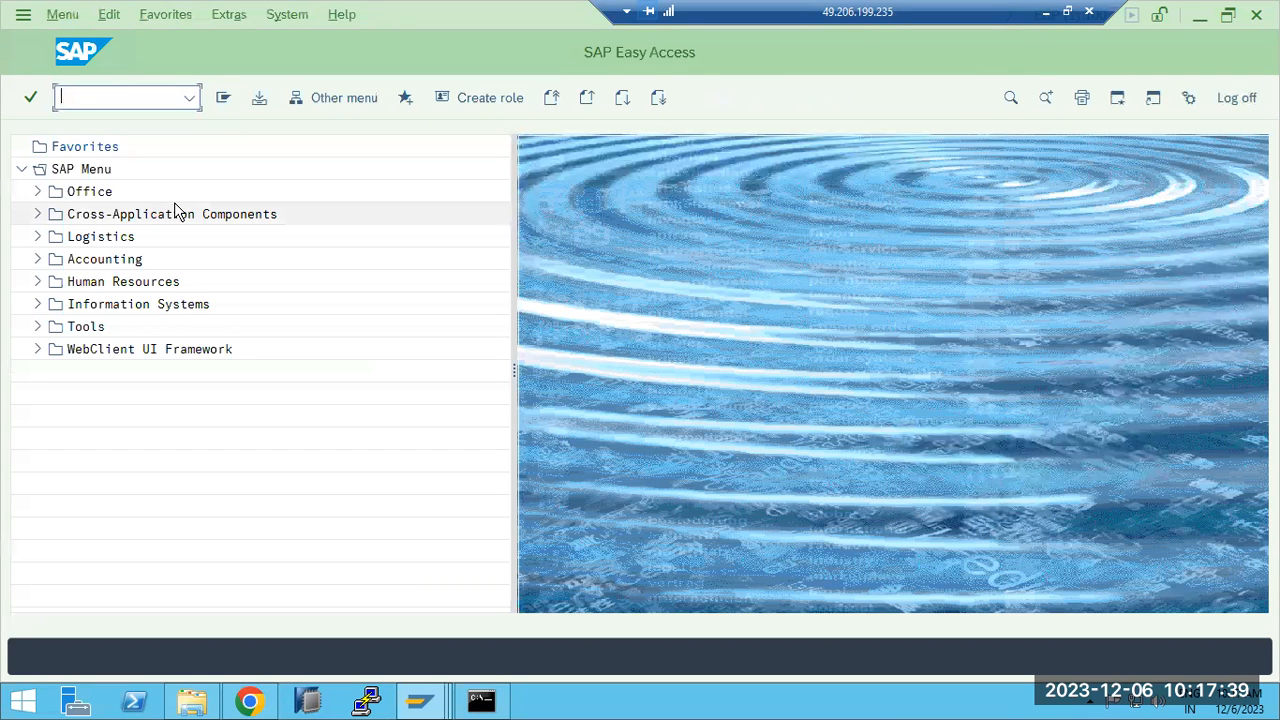
# - Check ST22 for 0 runtime errors and AL08 for 9 user logons, returning to Easy Access
pyautogui.write('st22')
pyautogui.press('Return')
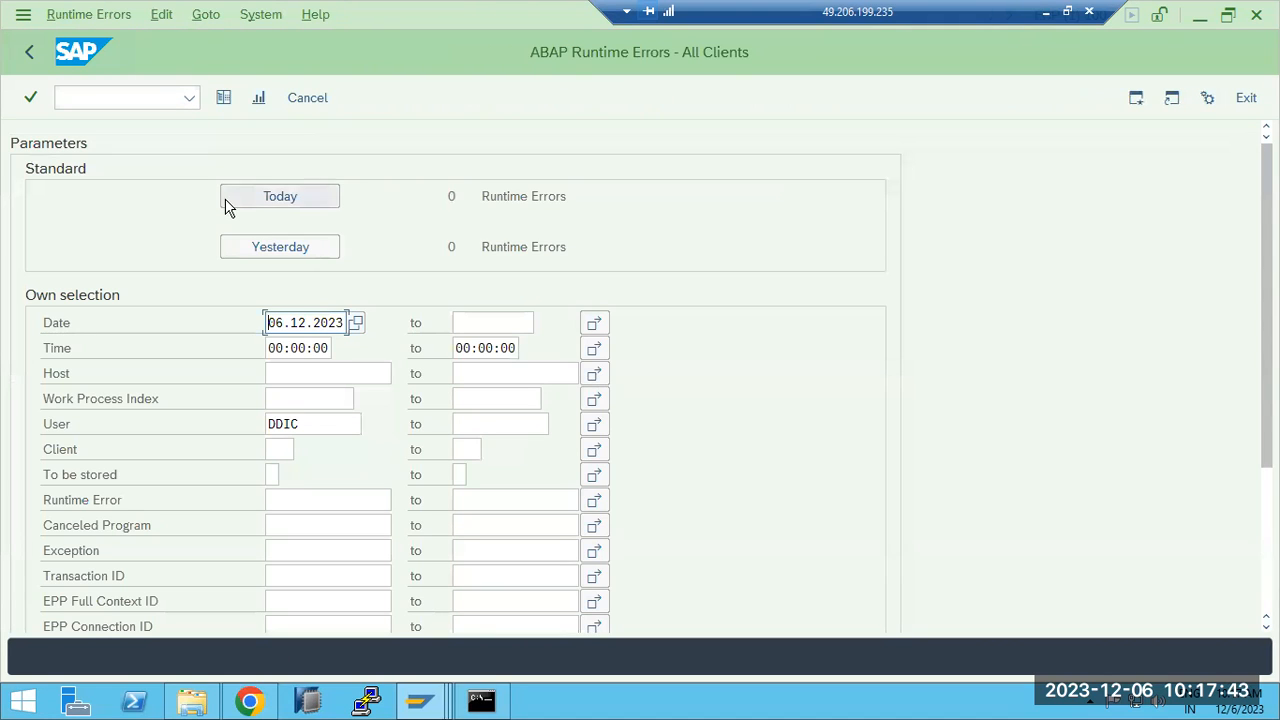
pyautogui.click(18, 58)
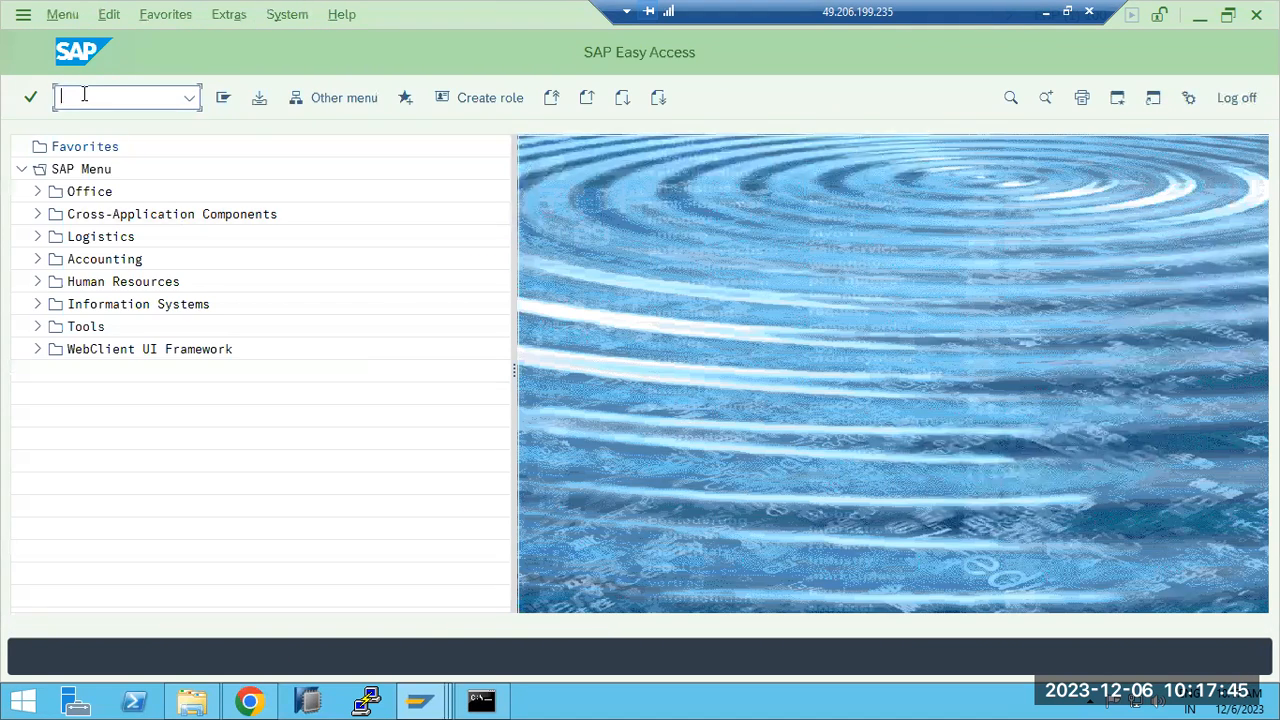
pyautogui.press('Return')
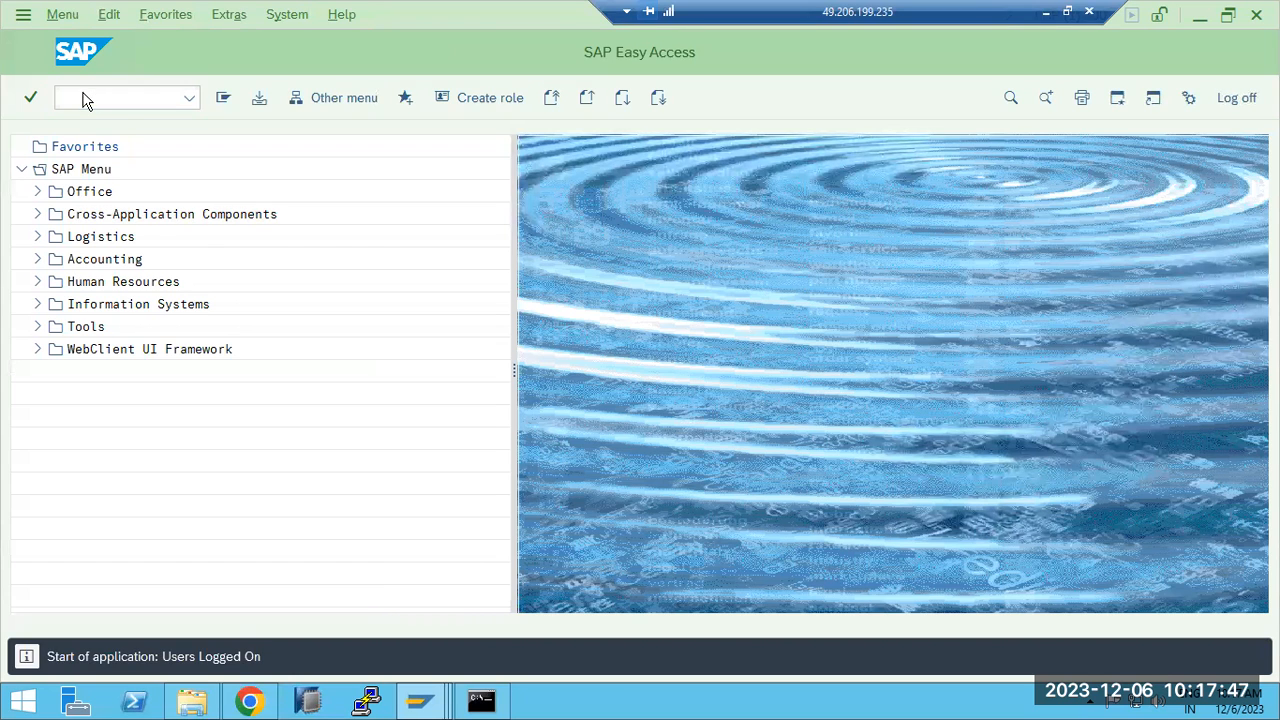
pyautogui.click(29, 52)
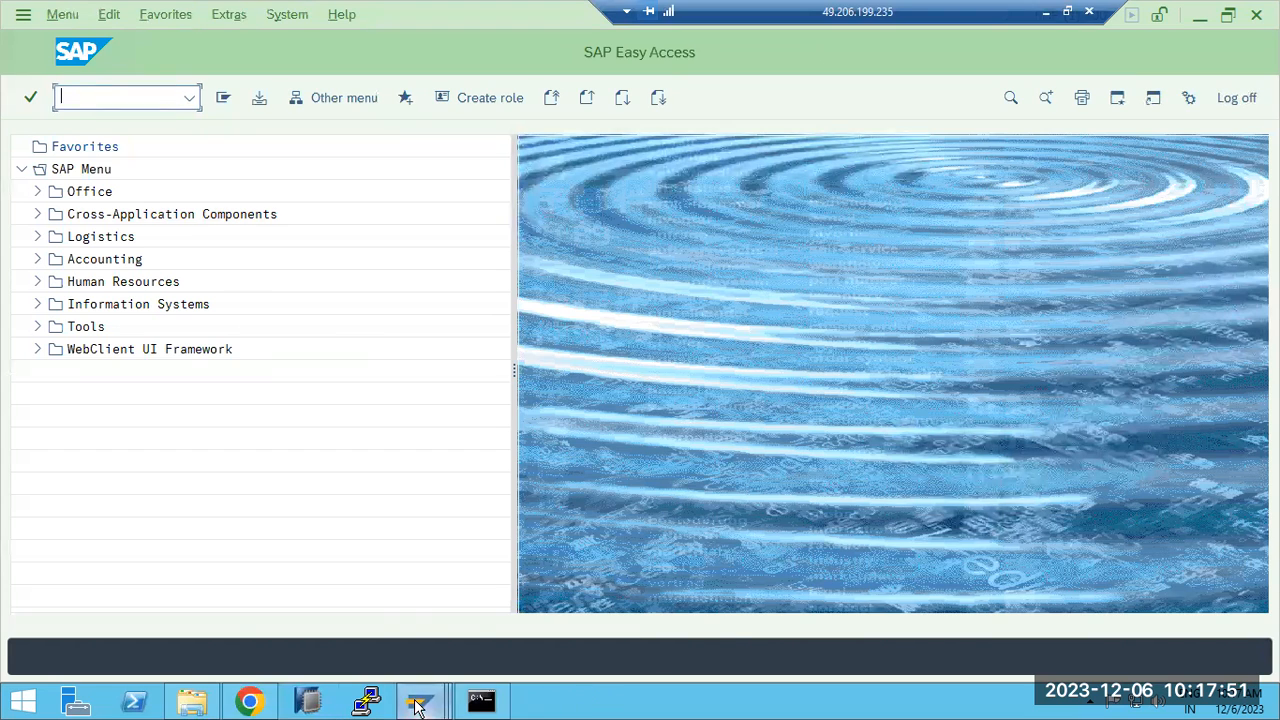
# - Set the SAP GUI visual design theme to Blue Crystal Theme, then minimise SAP Logon 770
pyautogui.moveTo(420, 702)
pyautogui.click(194, 614)
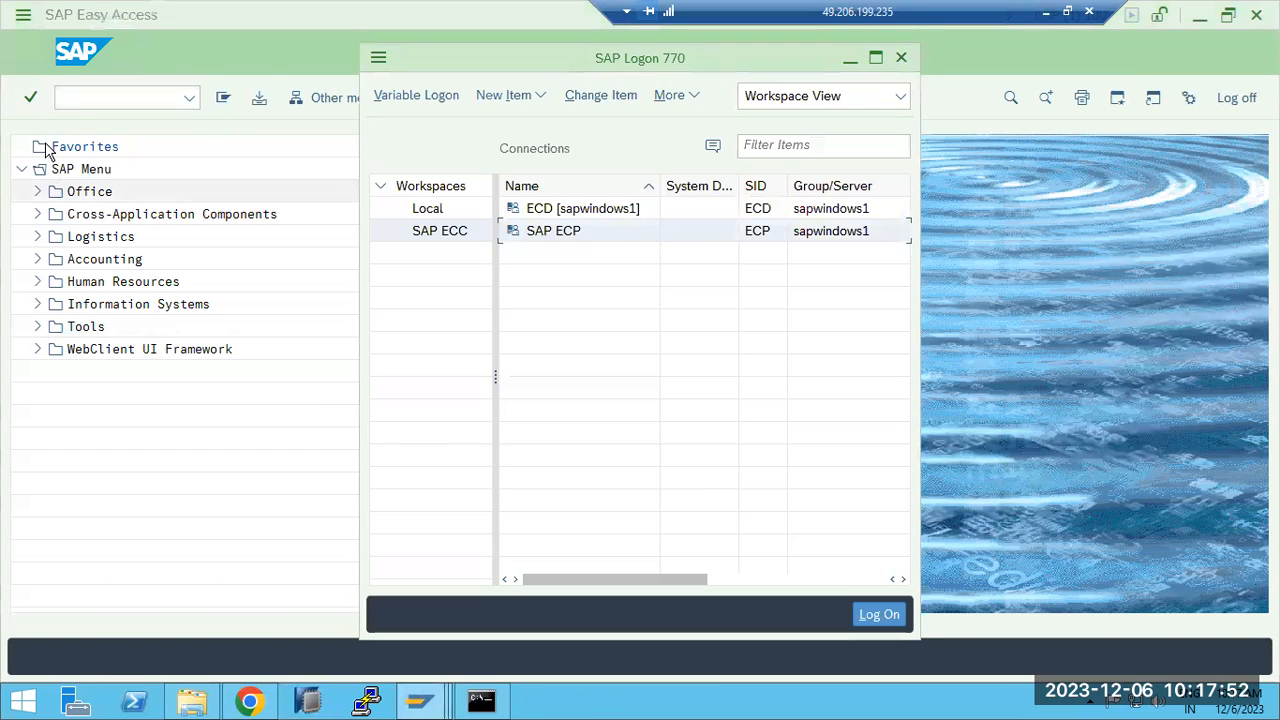
pyautogui.click(378, 58)
pyautogui.click(420, 275)
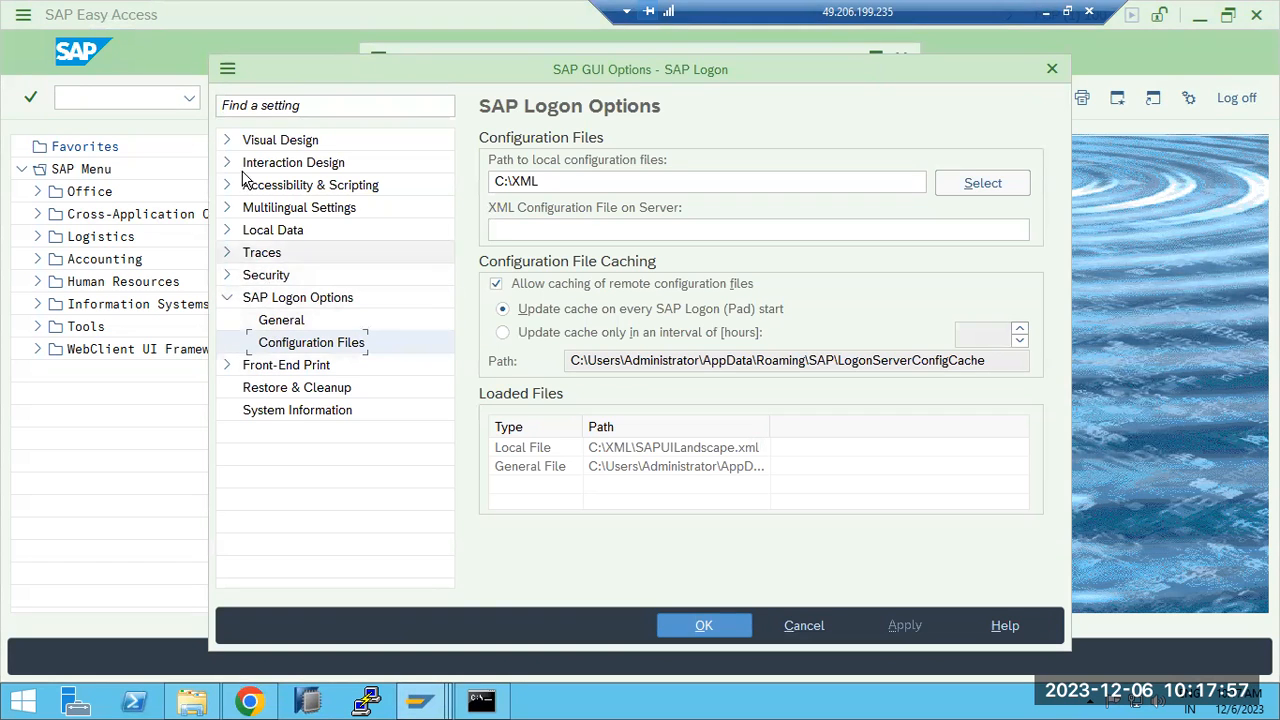
pyautogui.click(227, 140)
pyautogui.click(292, 163)
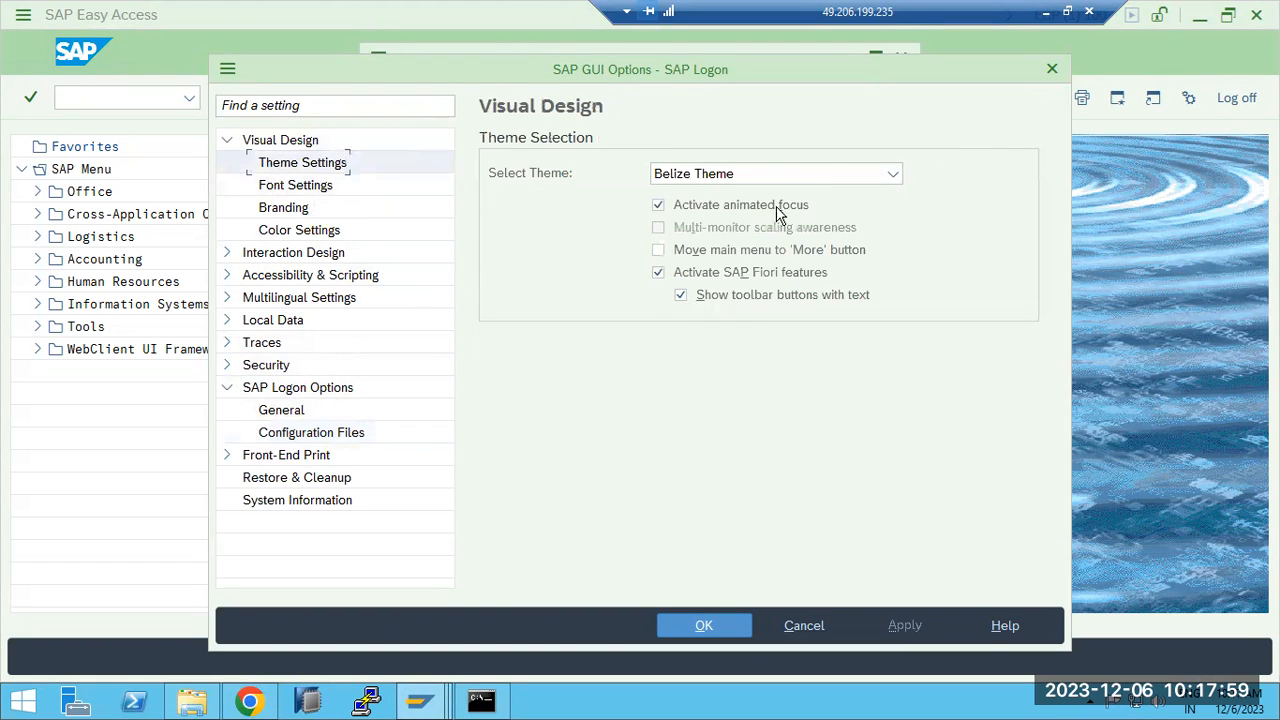
pyautogui.click(832, 170)
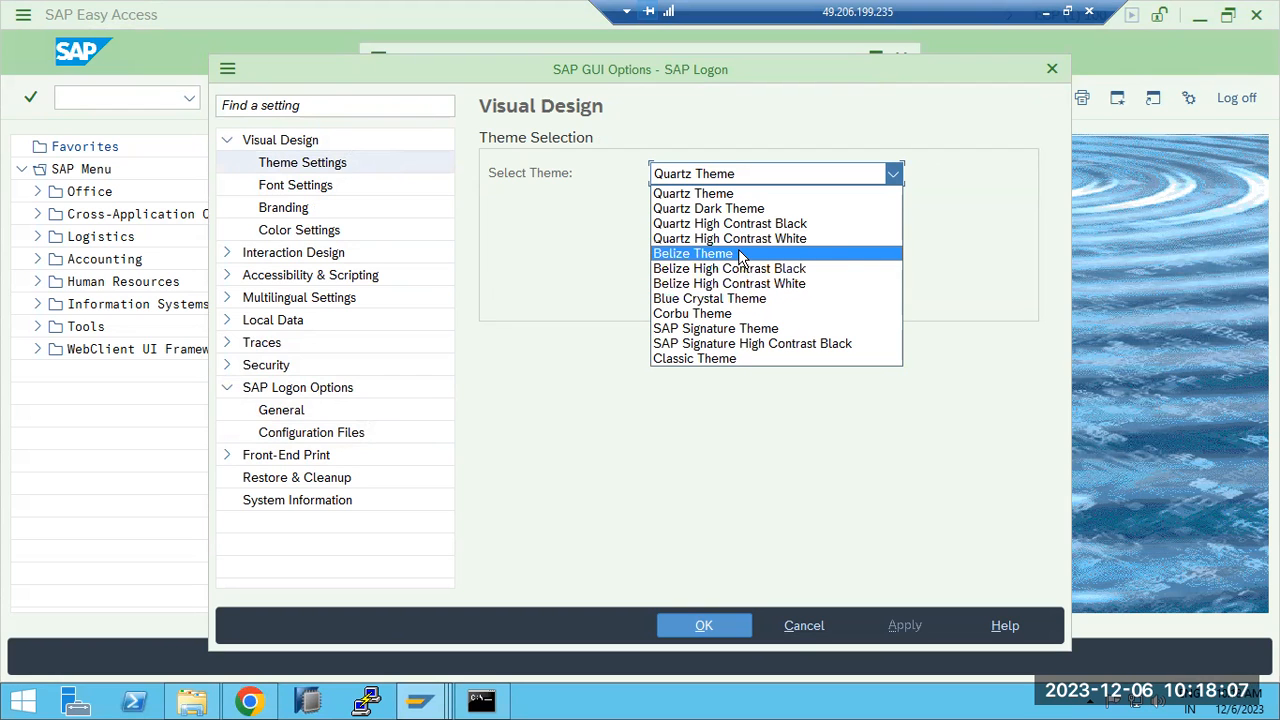
pyautogui.click(712, 298)
pyautogui.click(695, 628)
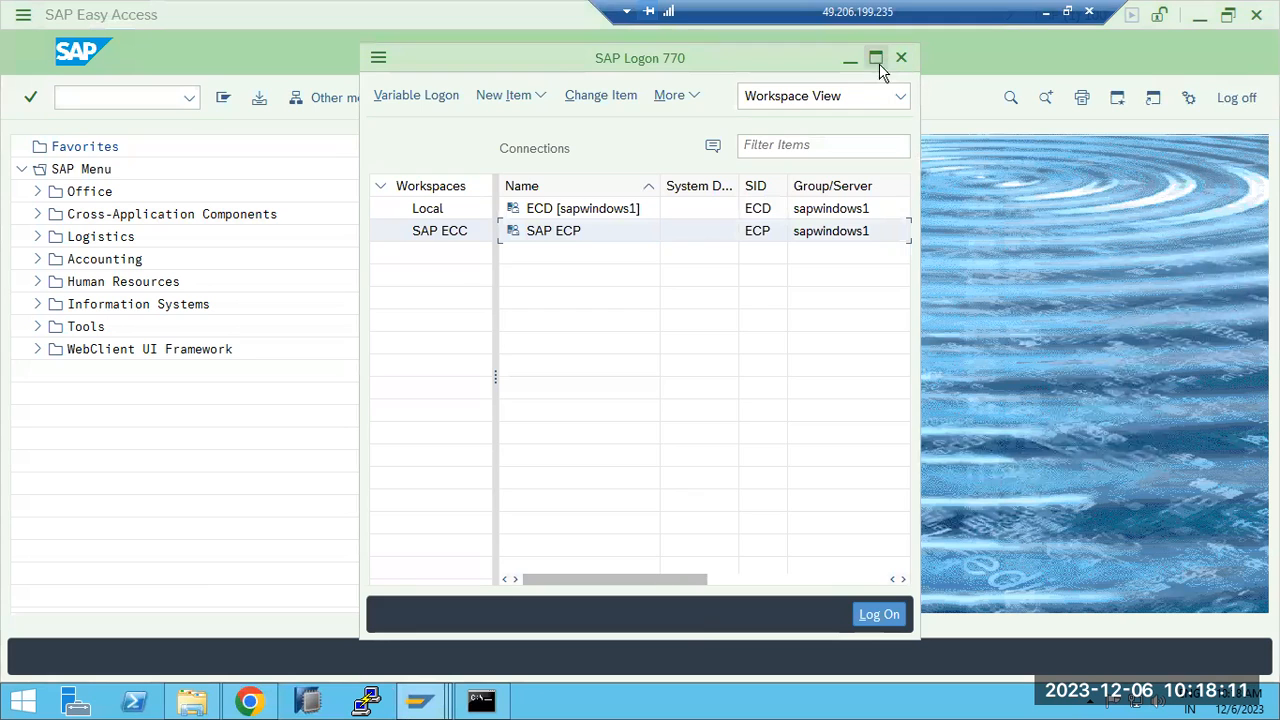
pyautogui.click(846, 59)
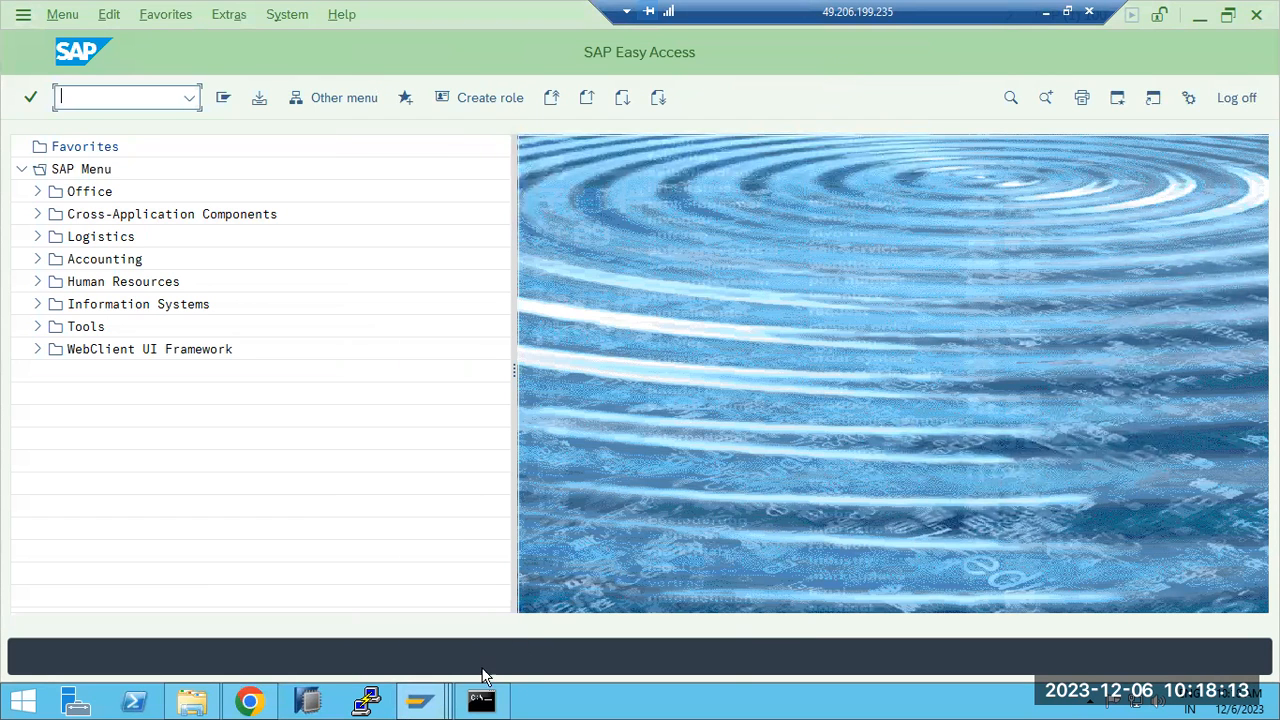
pyautogui.click(420, 700)
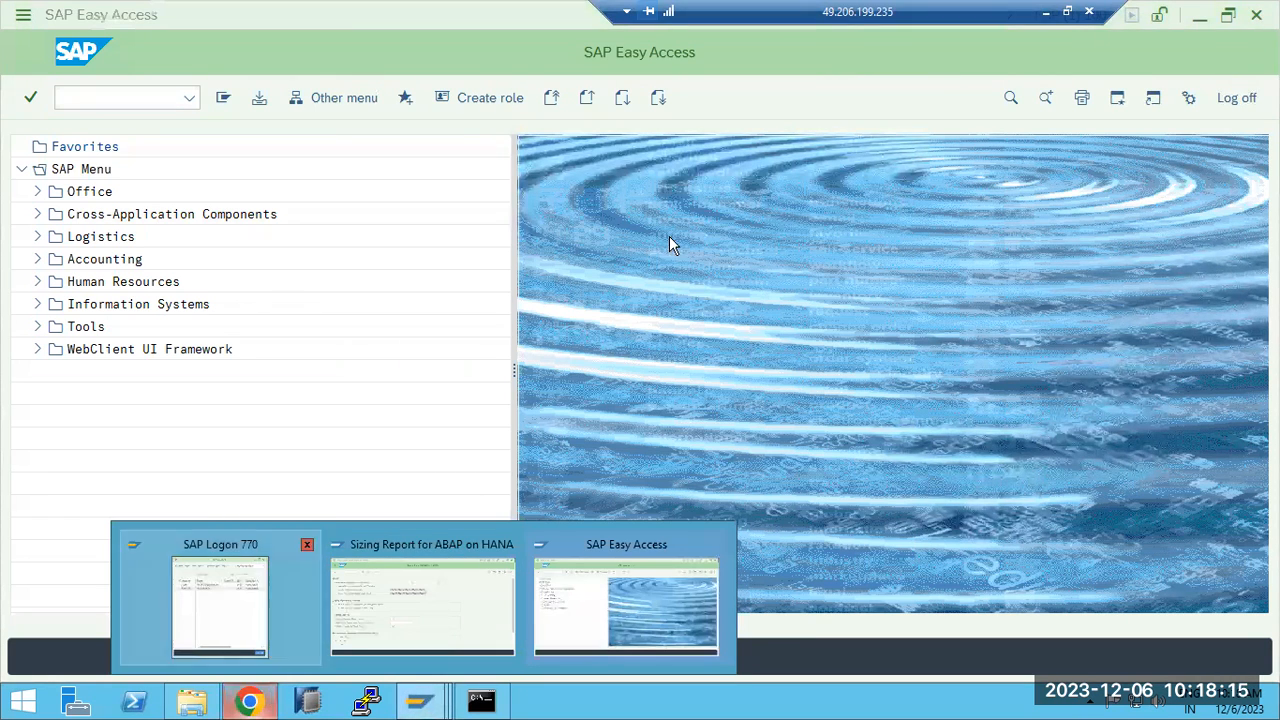
# - Drill into the Back End chart's 04:00–05:00 requests, then open the Services/Systems rating view
pyautogui.click(1046, 13)
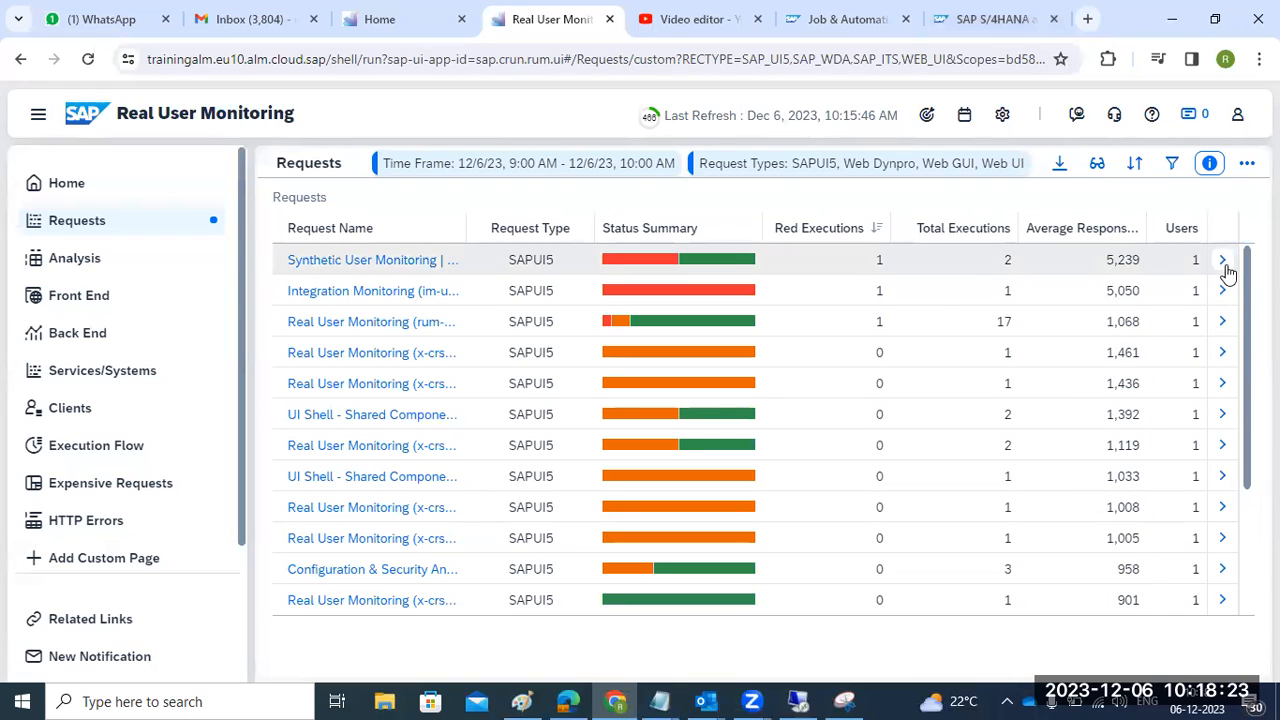
pyautogui.click(91, 338)
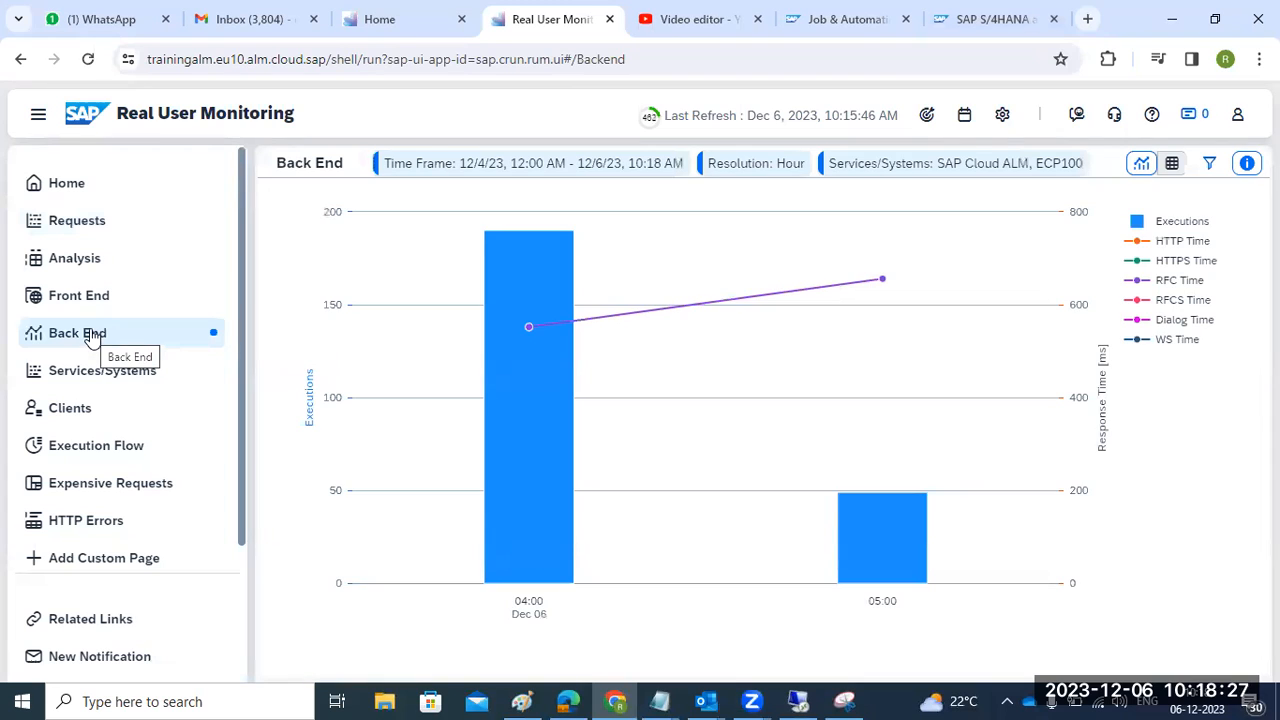
pyautogui.click(546, 334)
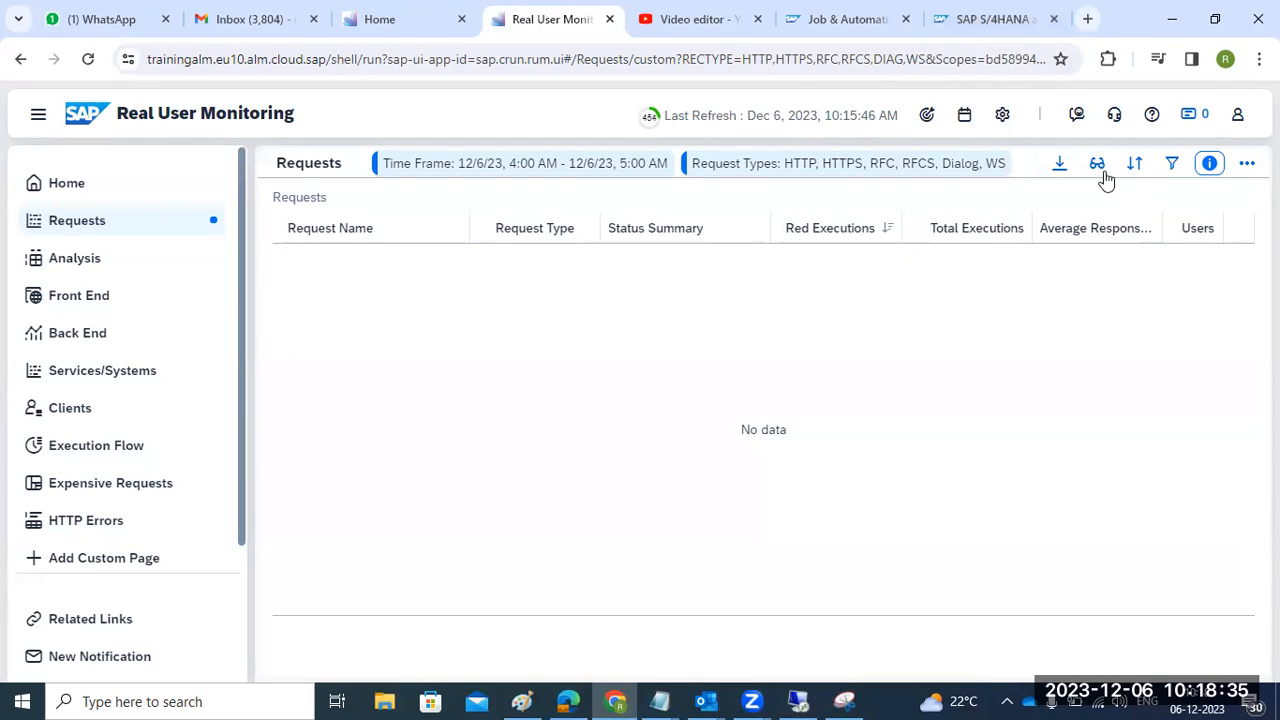
pyautogui.click(99, 226)
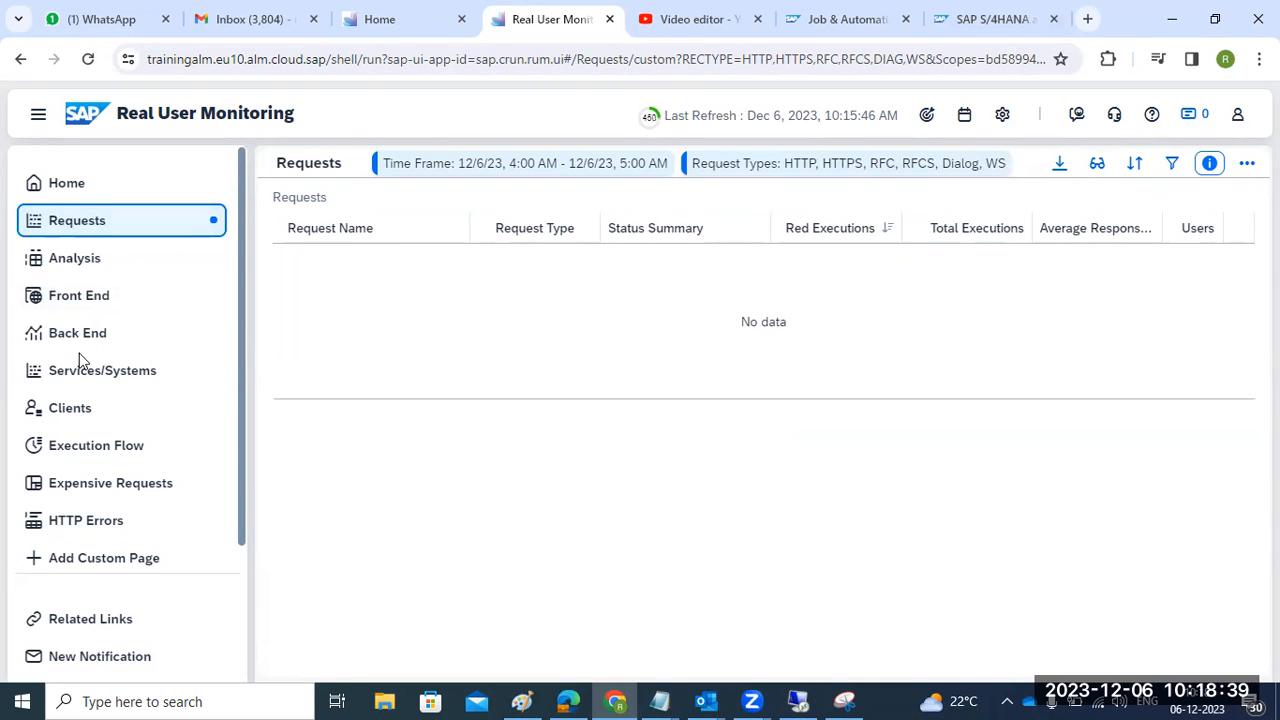
pyautogui.click(80, 378)
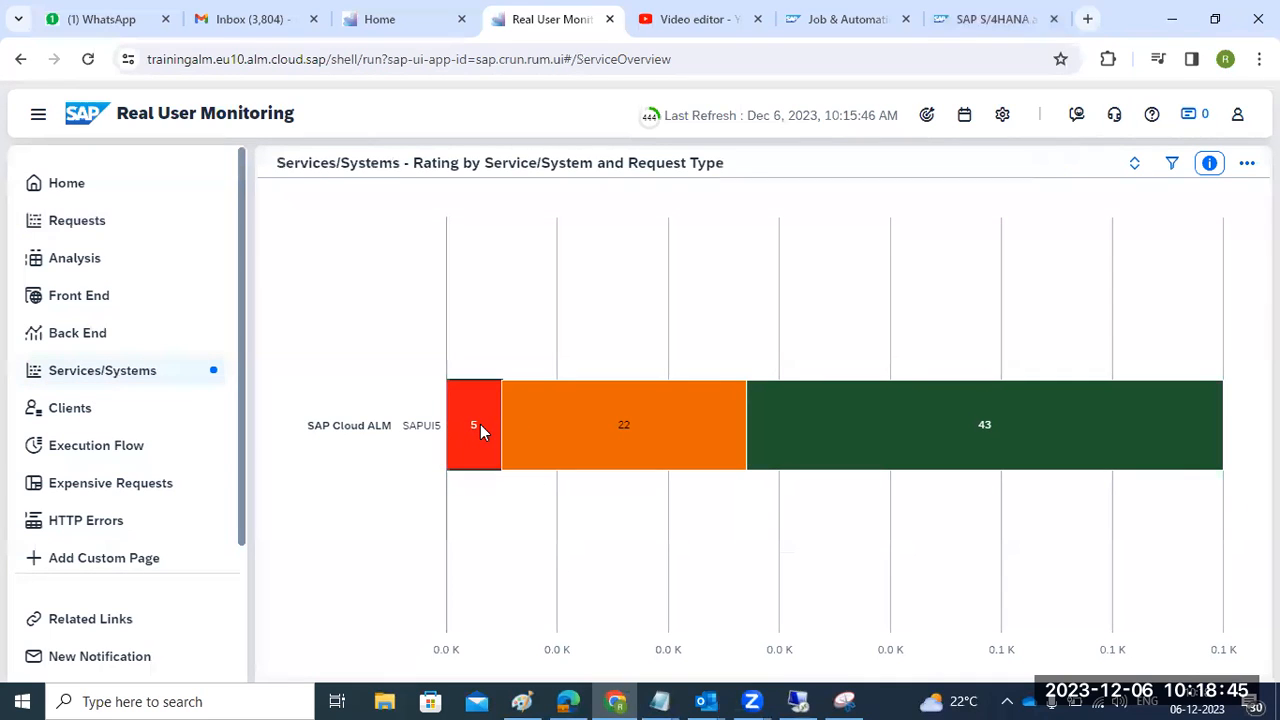
# - Review the single client's last activity, then check Execution Flow's managed-component scope without changes
pyautogui.click(52, 408)
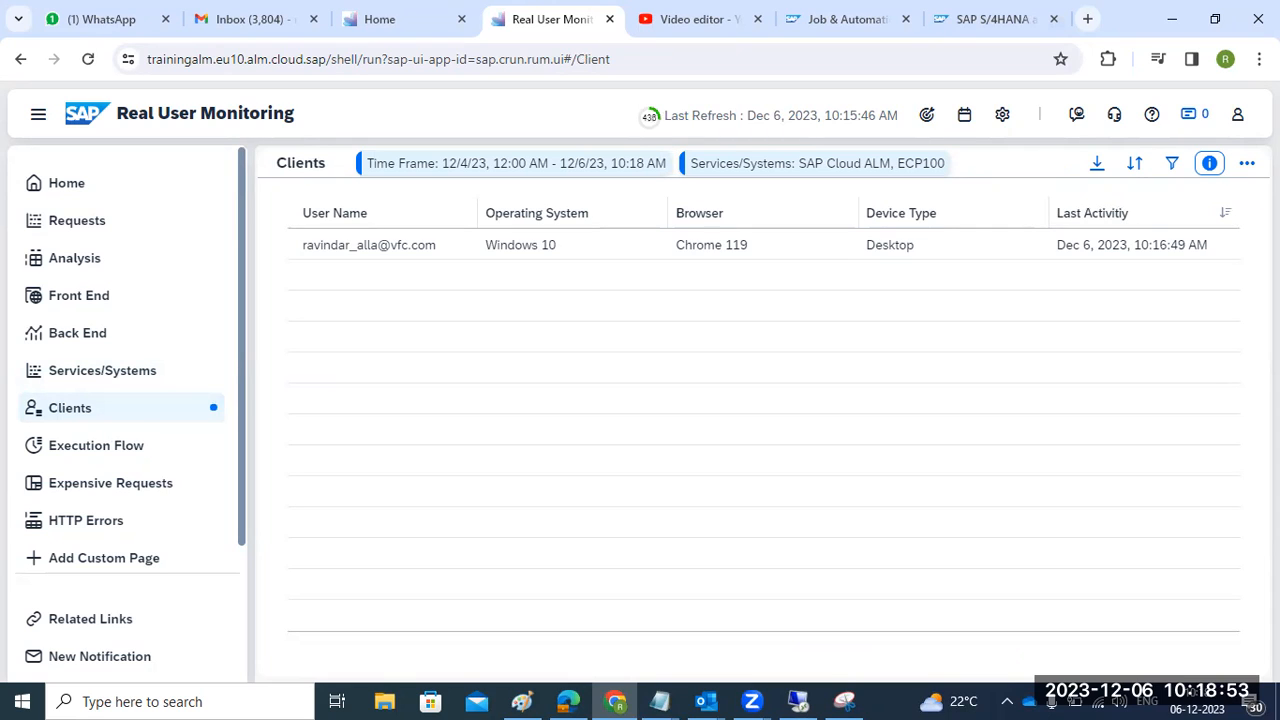
pyautogui.click(1211, 256)
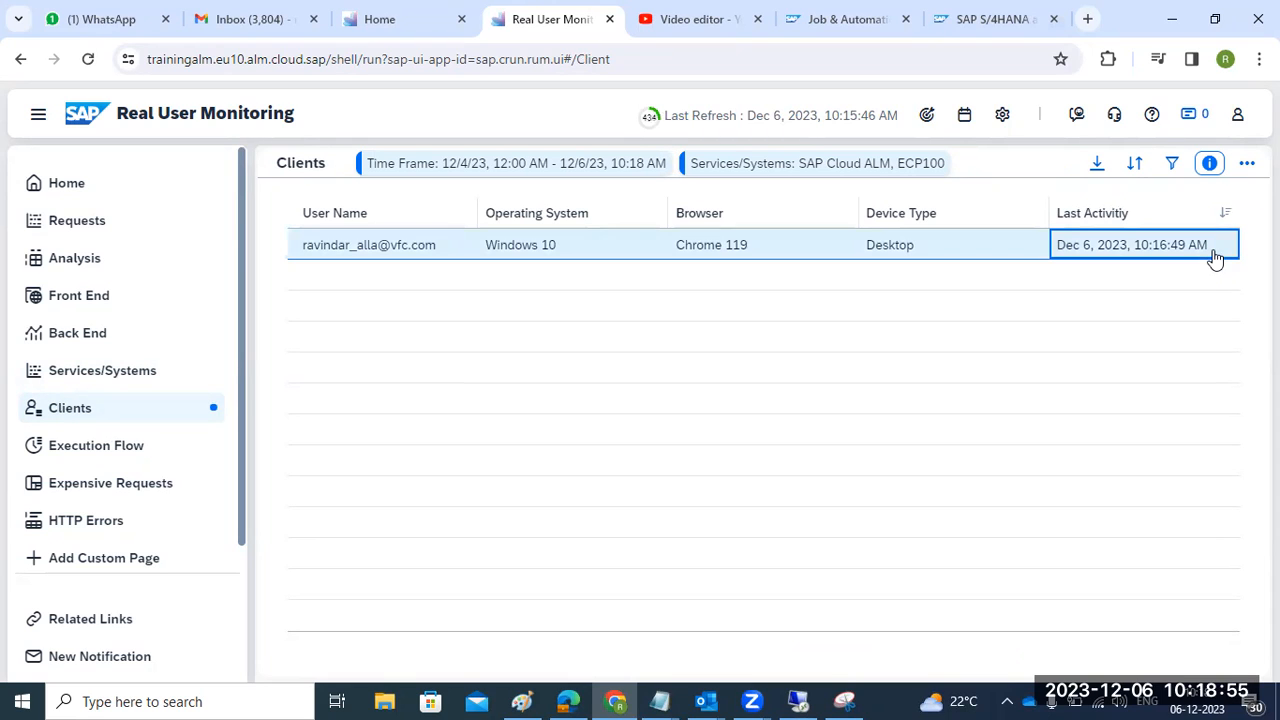
pyautogui.click(55, 449)
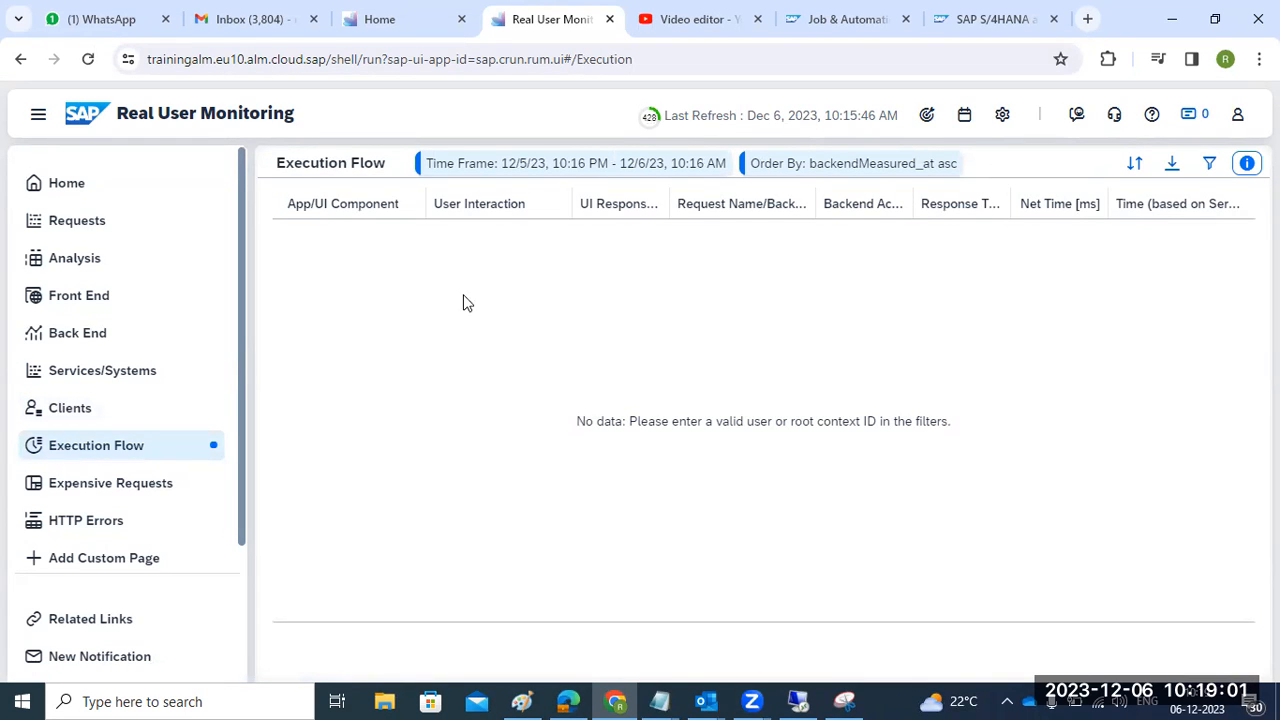
pyautogui.click(926, 115)
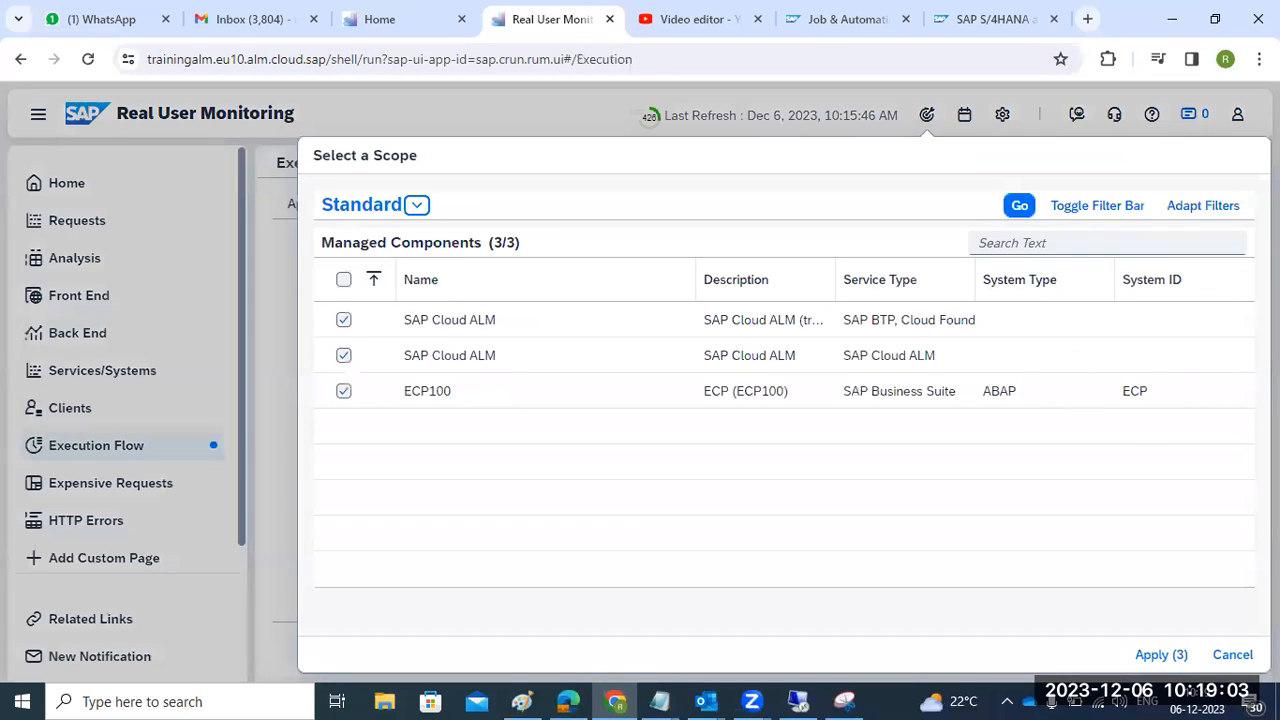
pyautogui.click(1232, 655)
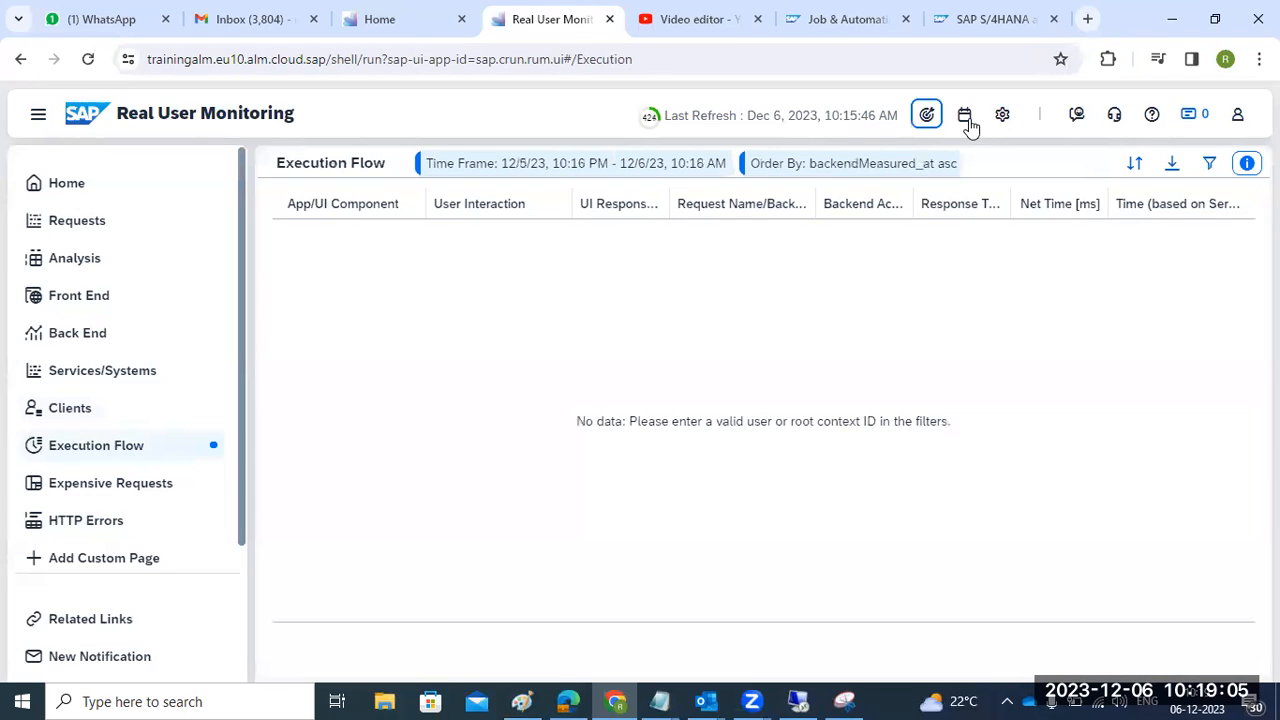
# - Set the Execution Flow time frame to Last 12 Hours and view the Expensive Requests treemap
pyautogui.click(966, 118)
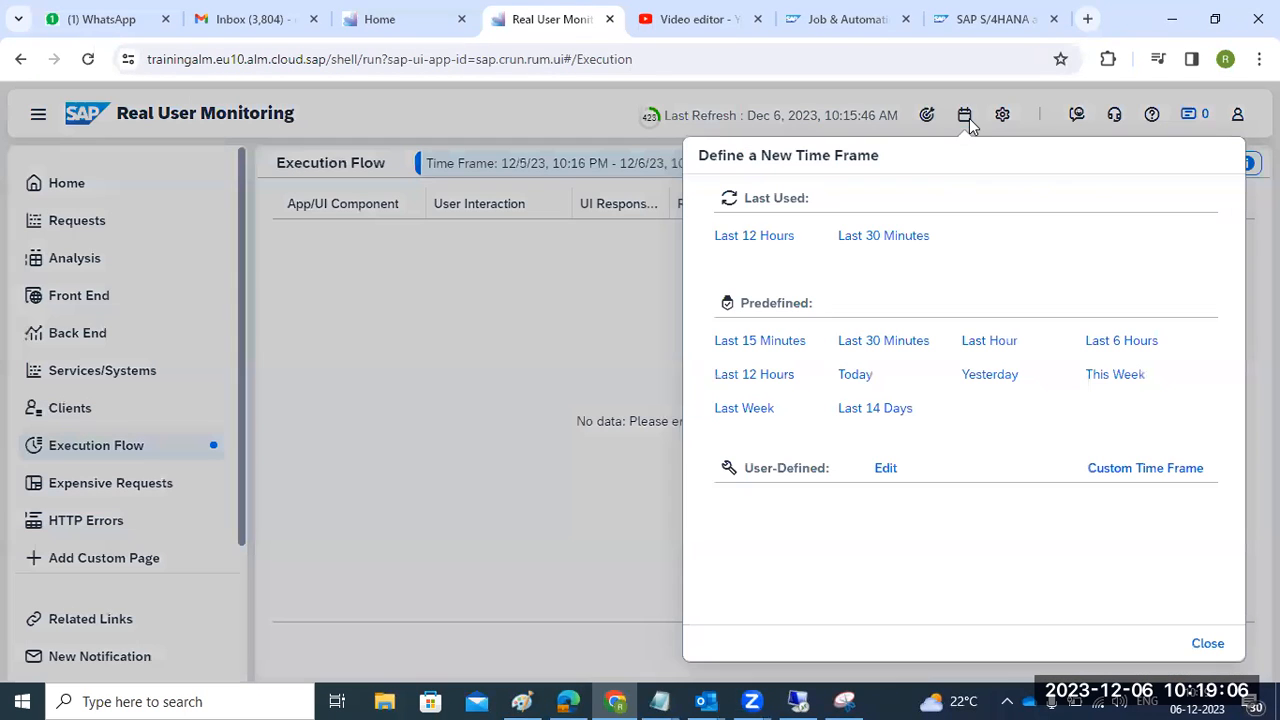
pyautogui.click(770, 245)
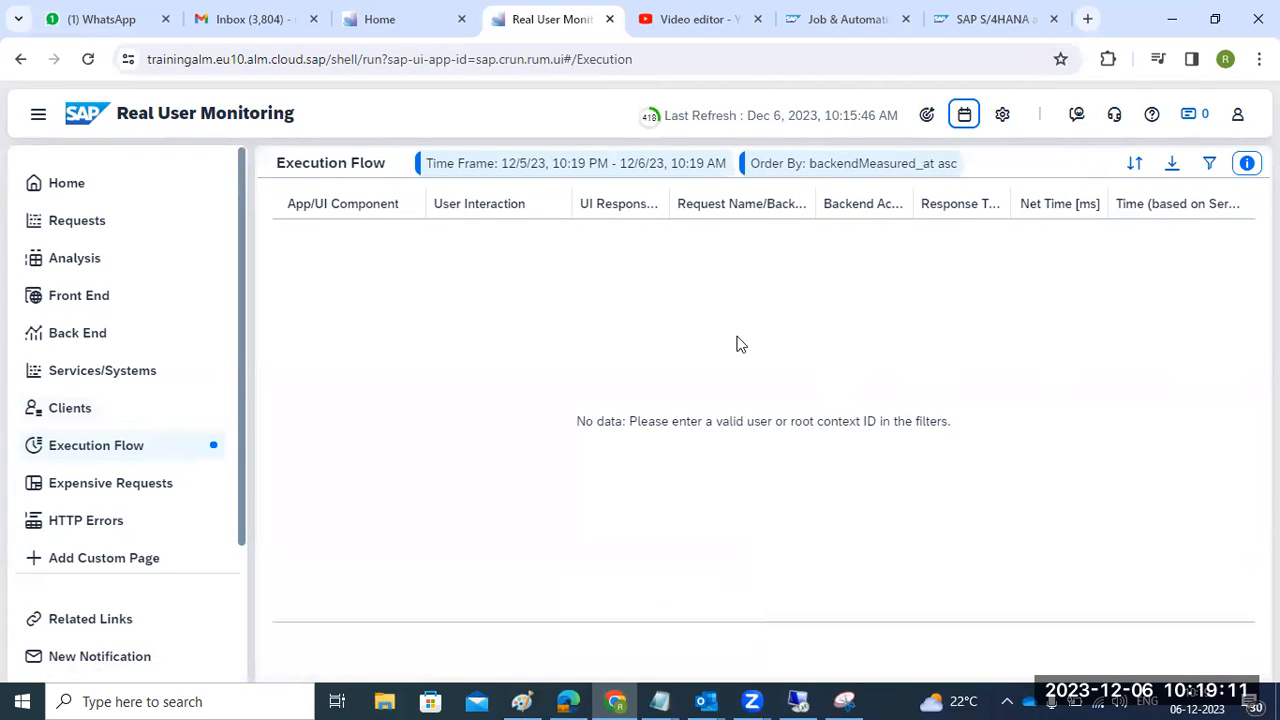
pyautogui.click(100, 485)
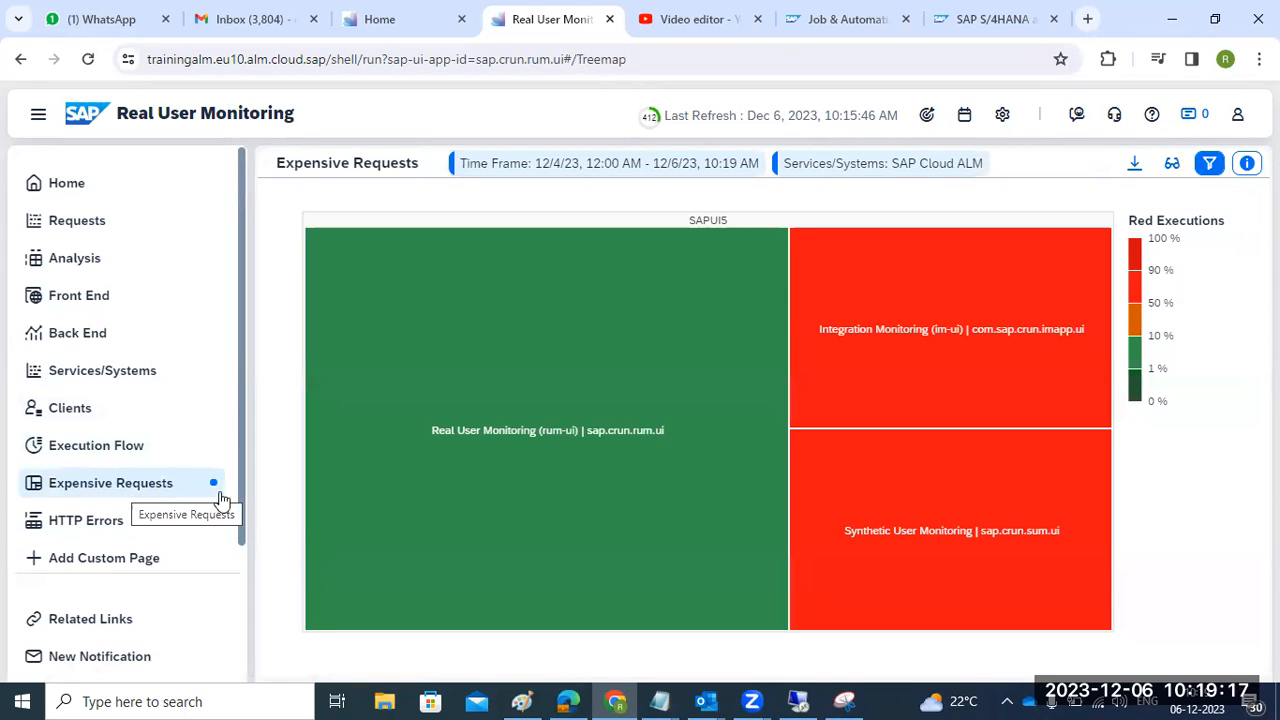
# - Show the Synthetic User Monitoring tile's two SAPUI5 requests in the Requests view
pyautogui.moveTo(566, 455)
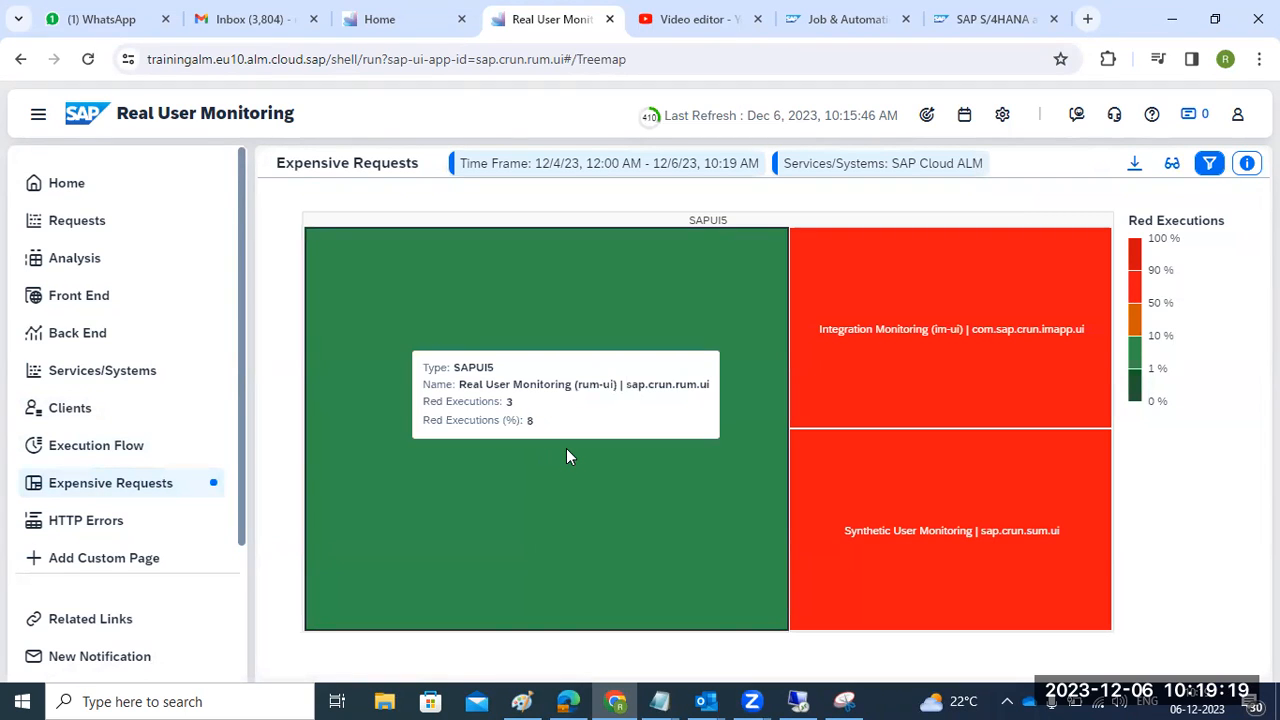
pyautogui.moveTo(948, 388)
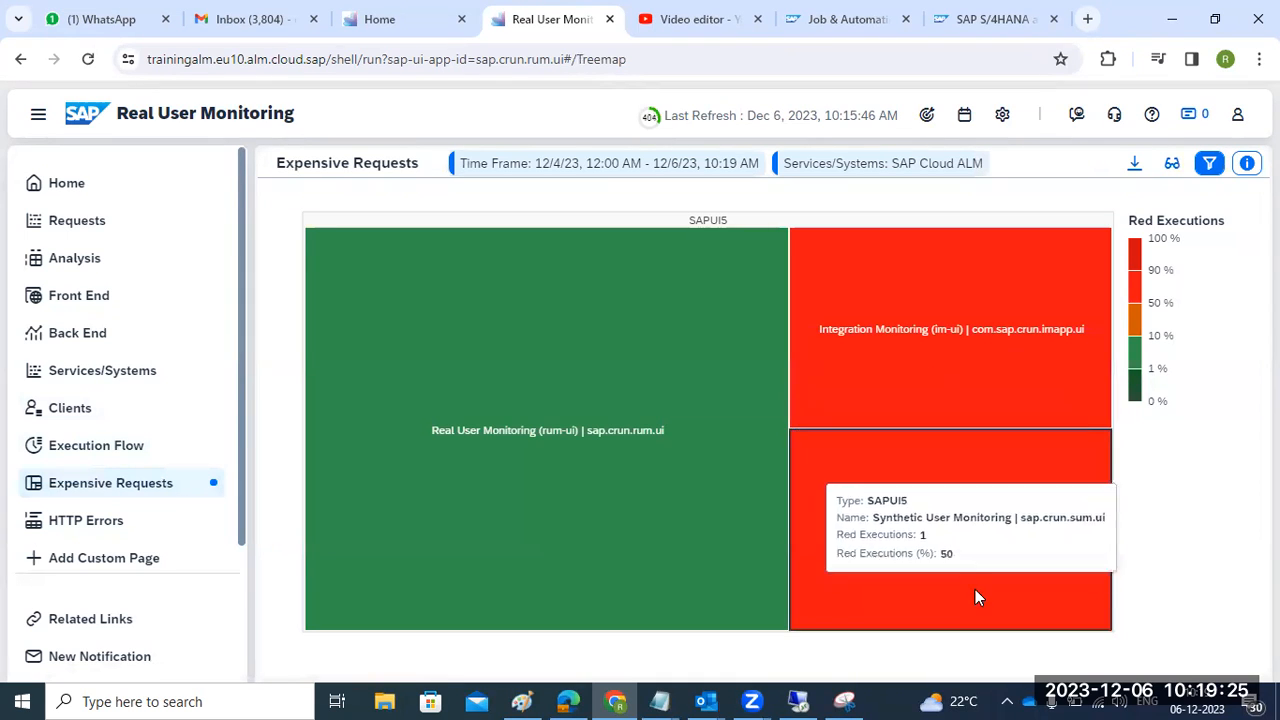
pyautogui.moveTo(1060, 580)
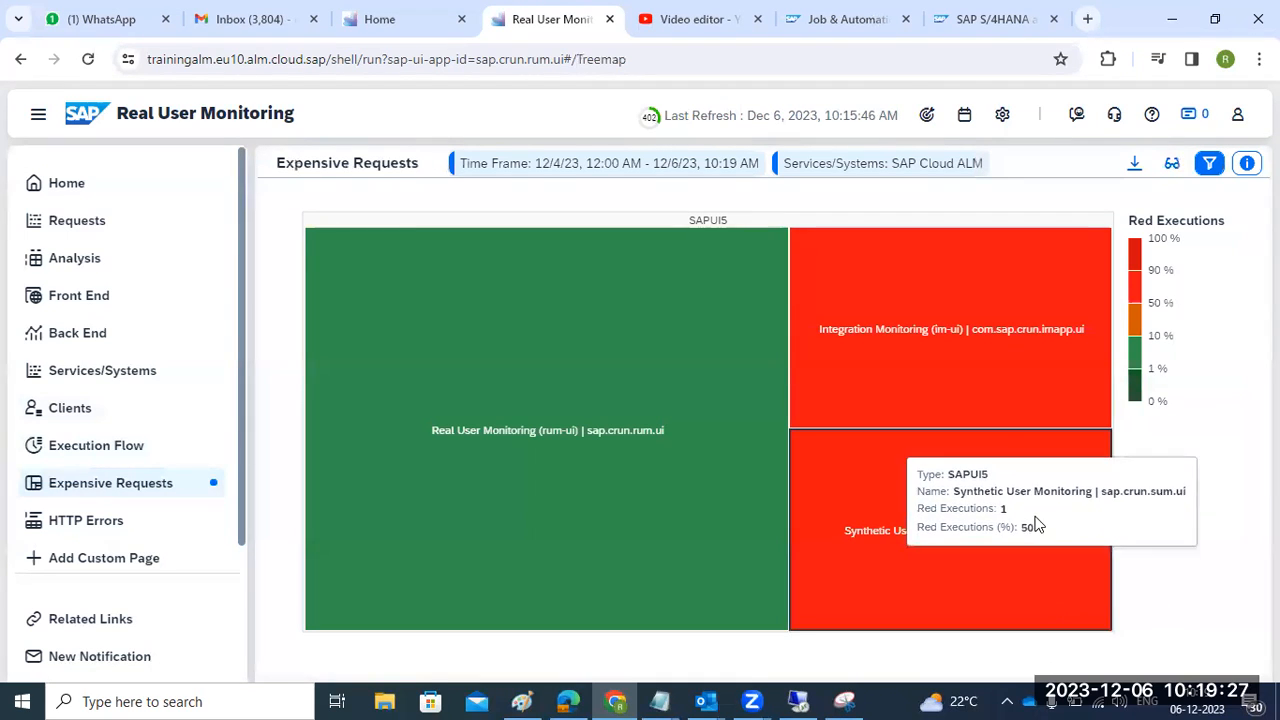
pyautogui.moveTo(960, 355)
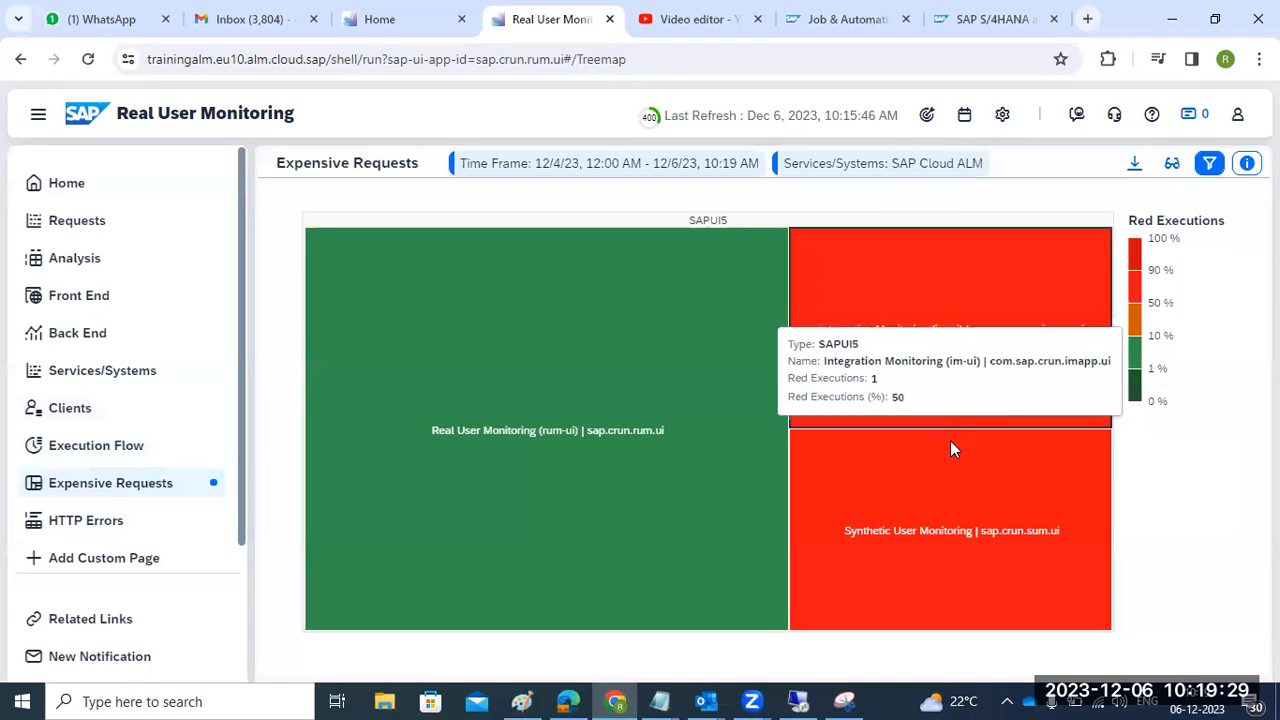
pyautogui.click(963, 537)
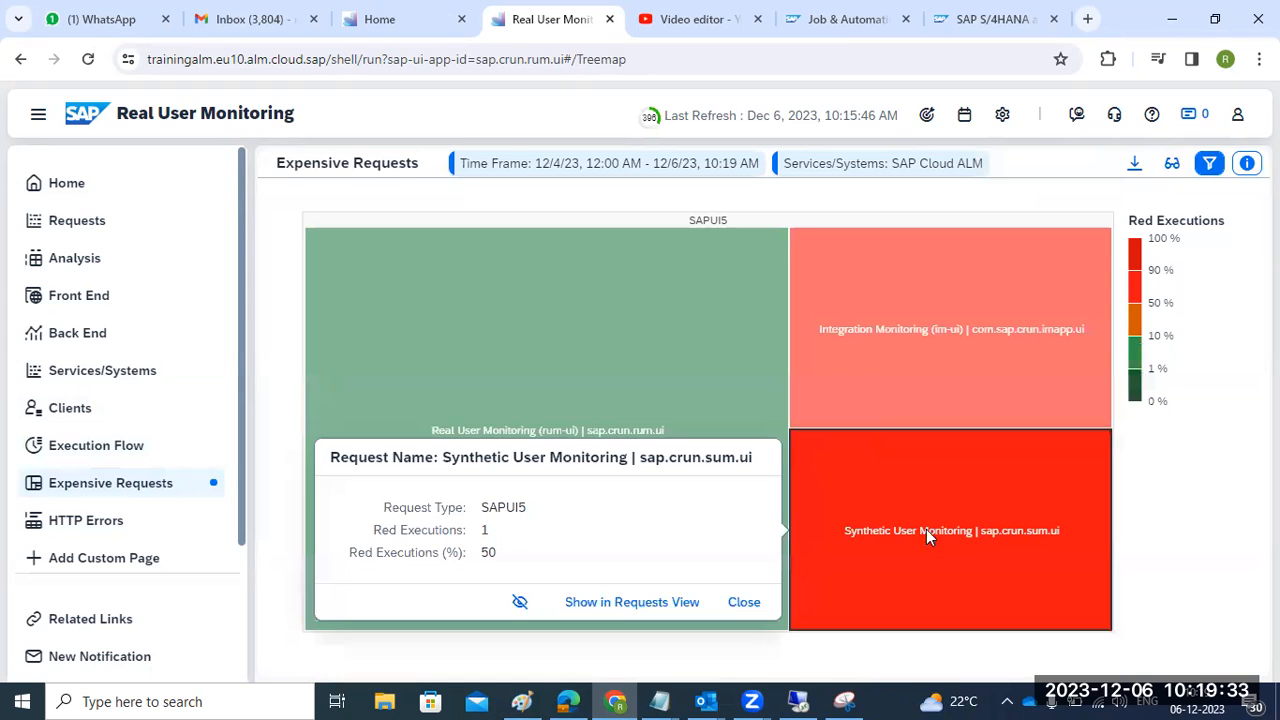
pyautogui.click(620, 601)
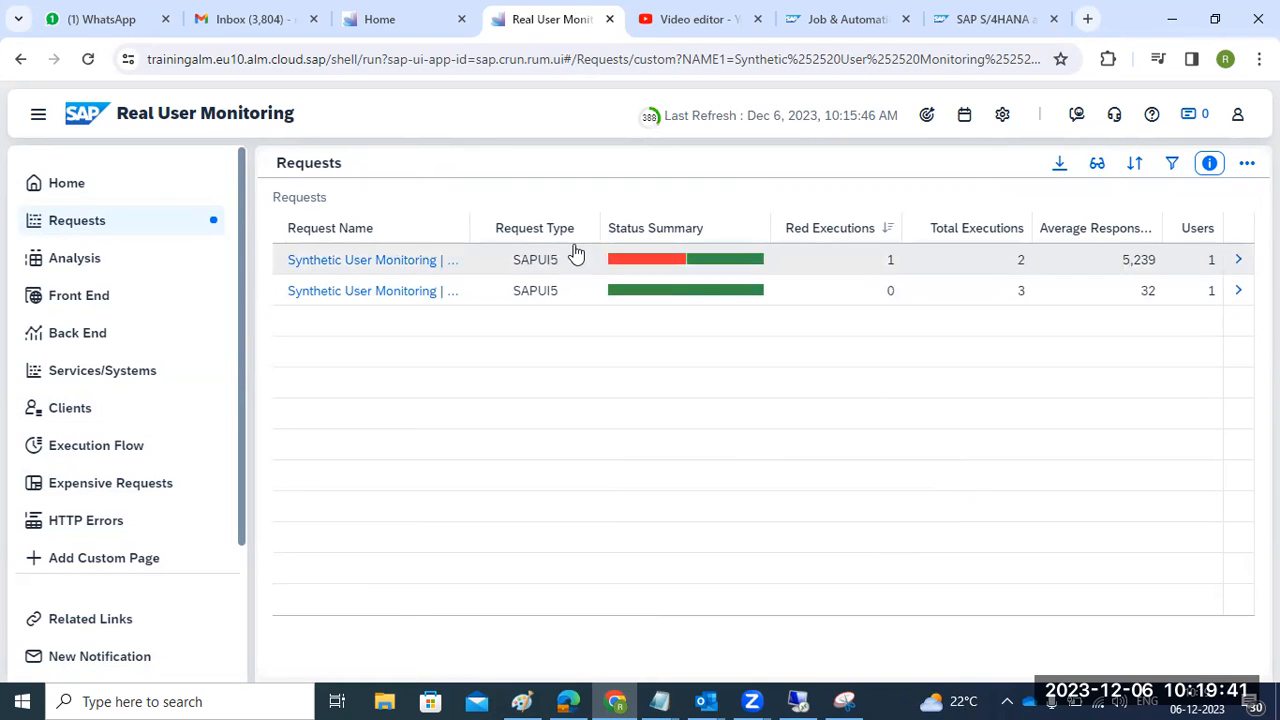
# - Drill through Synthetic User Monitoring and undetermined_startup into the 9:43:17 AM execution details
pyautogui.click(394, 264)
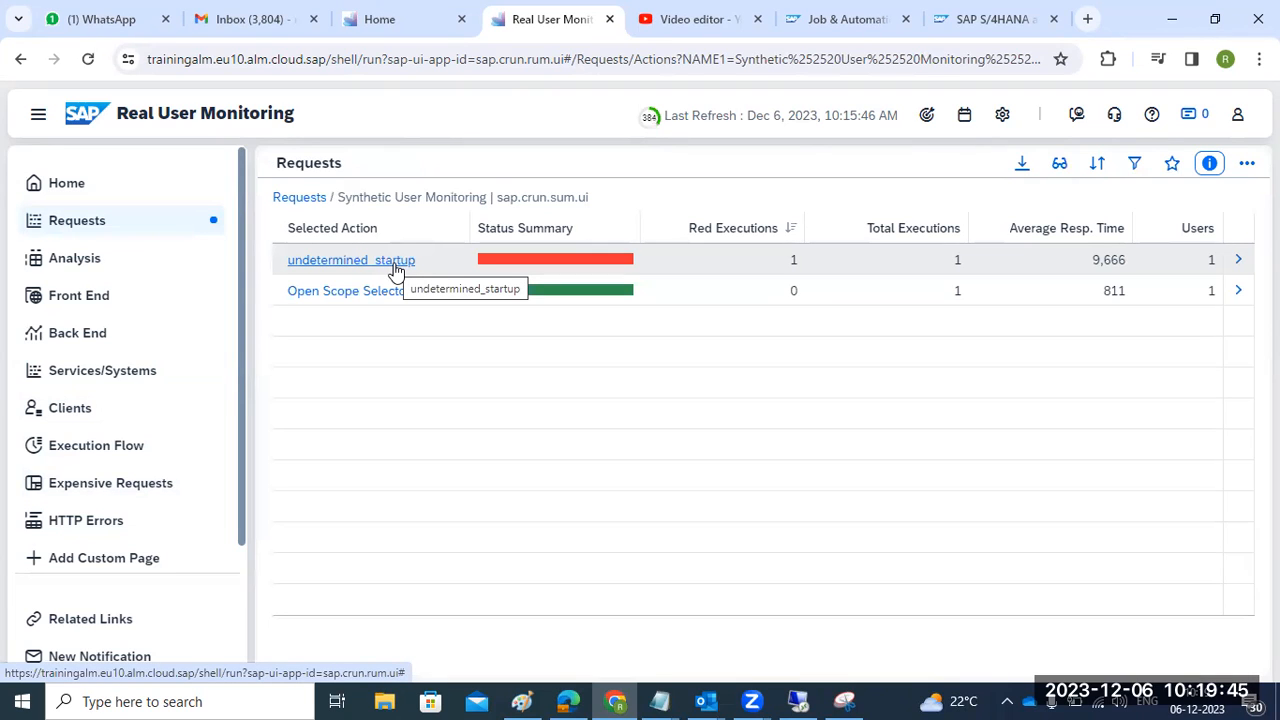
pyautogui.click(394, 265)
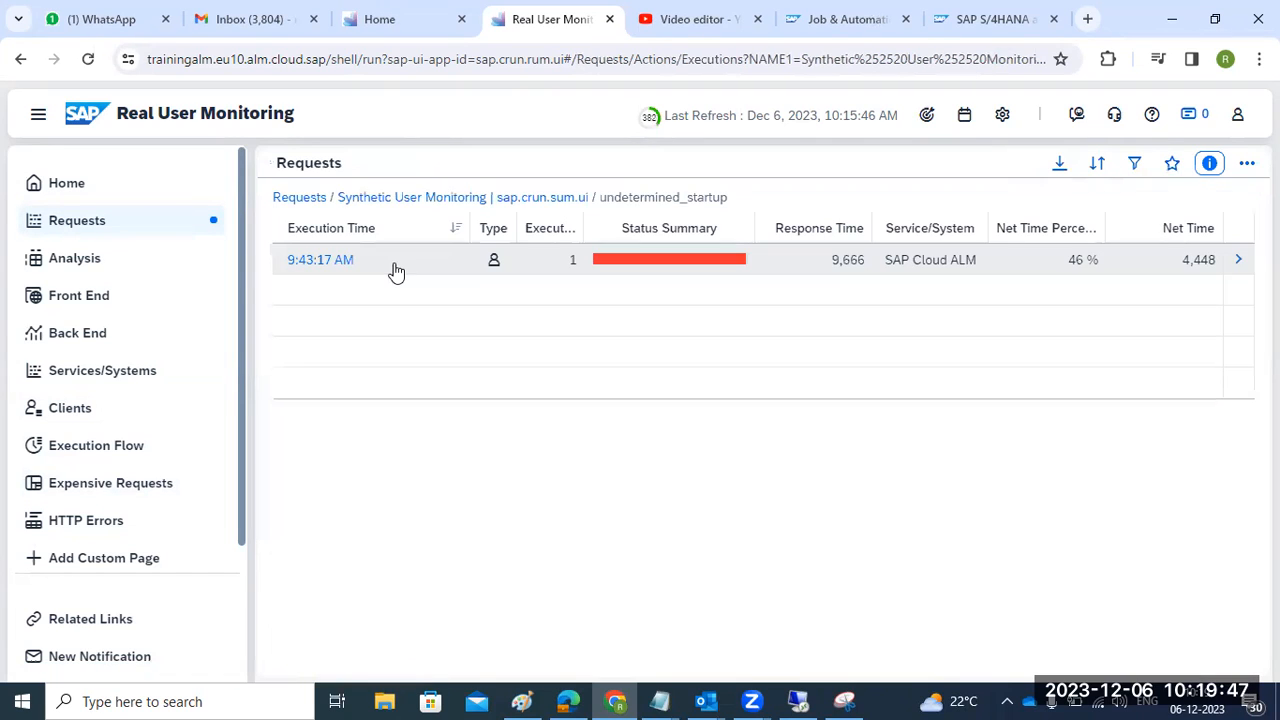
pyautogui.click(321, 261)
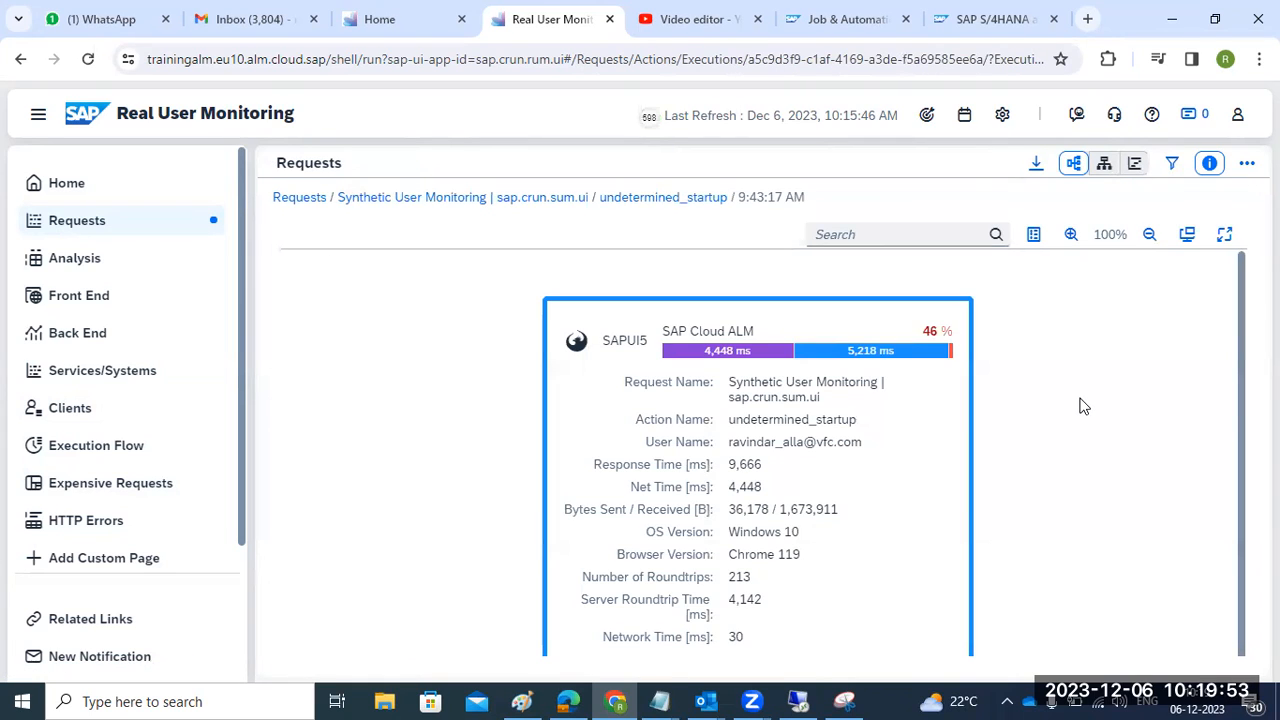
pyautogui.scroll(-1, 1084, 406)
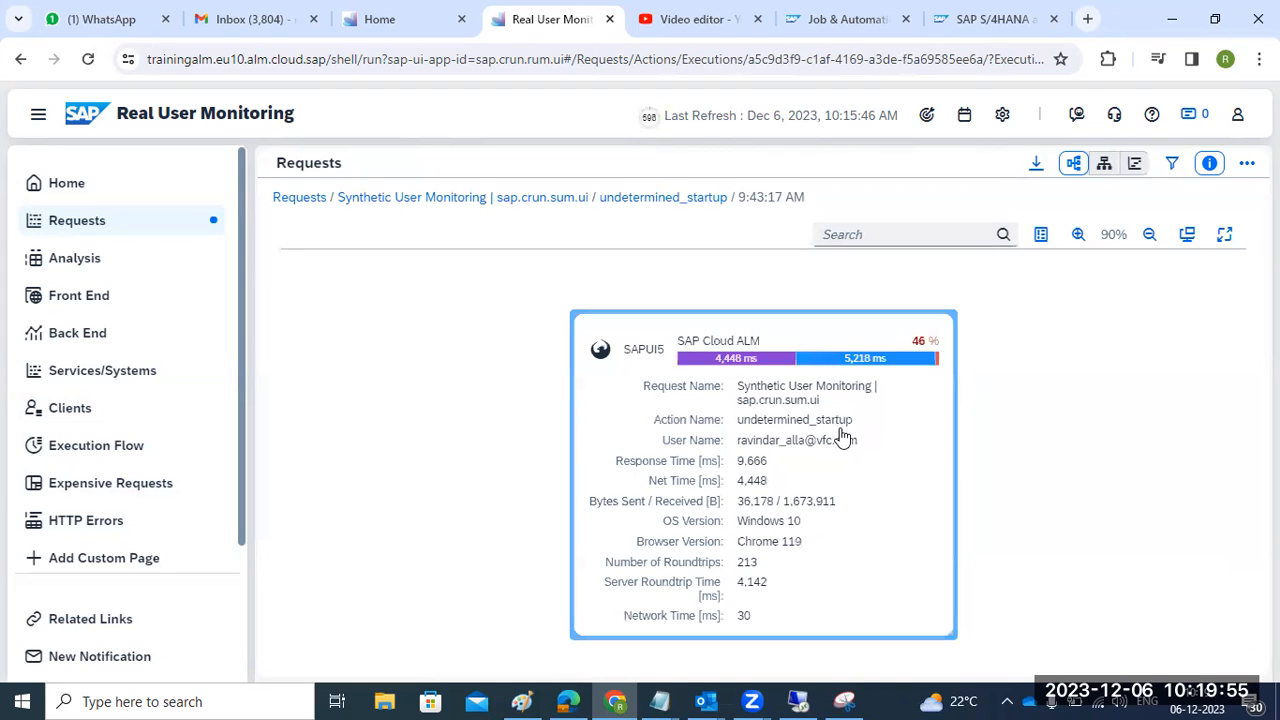
pyautogui.click(735, 422)
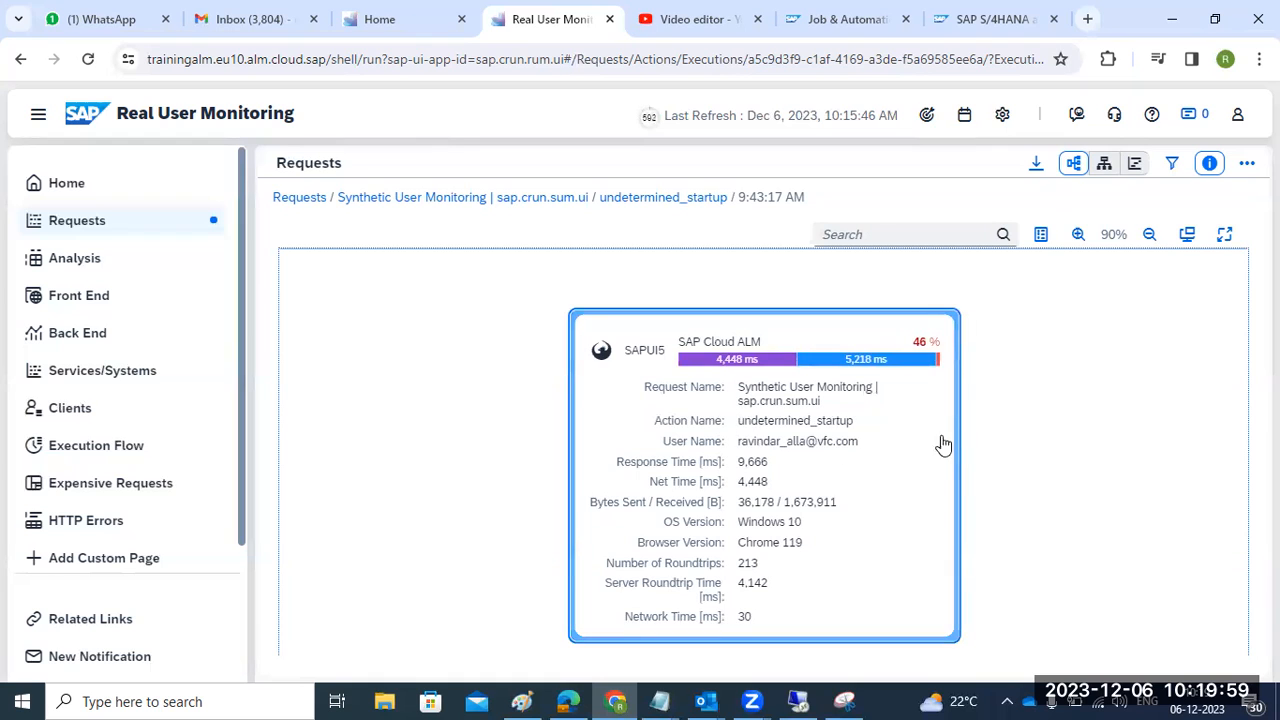
pyautogui.scroll(-4, 950, 448)
pyautogui.scroll(5, 955, 452)
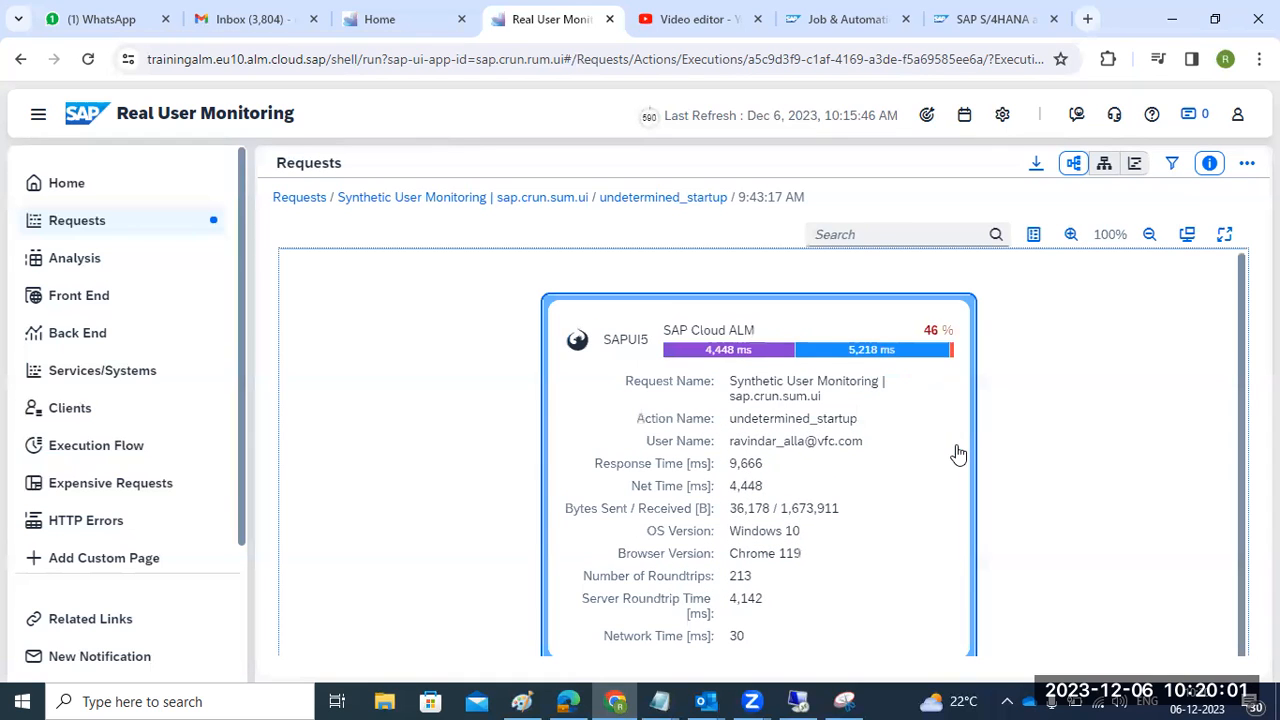
# - Return to Requests and reopen undetermined_startup's executions, showing the 9,666 ms red run
pyautogui.click(312, 199)
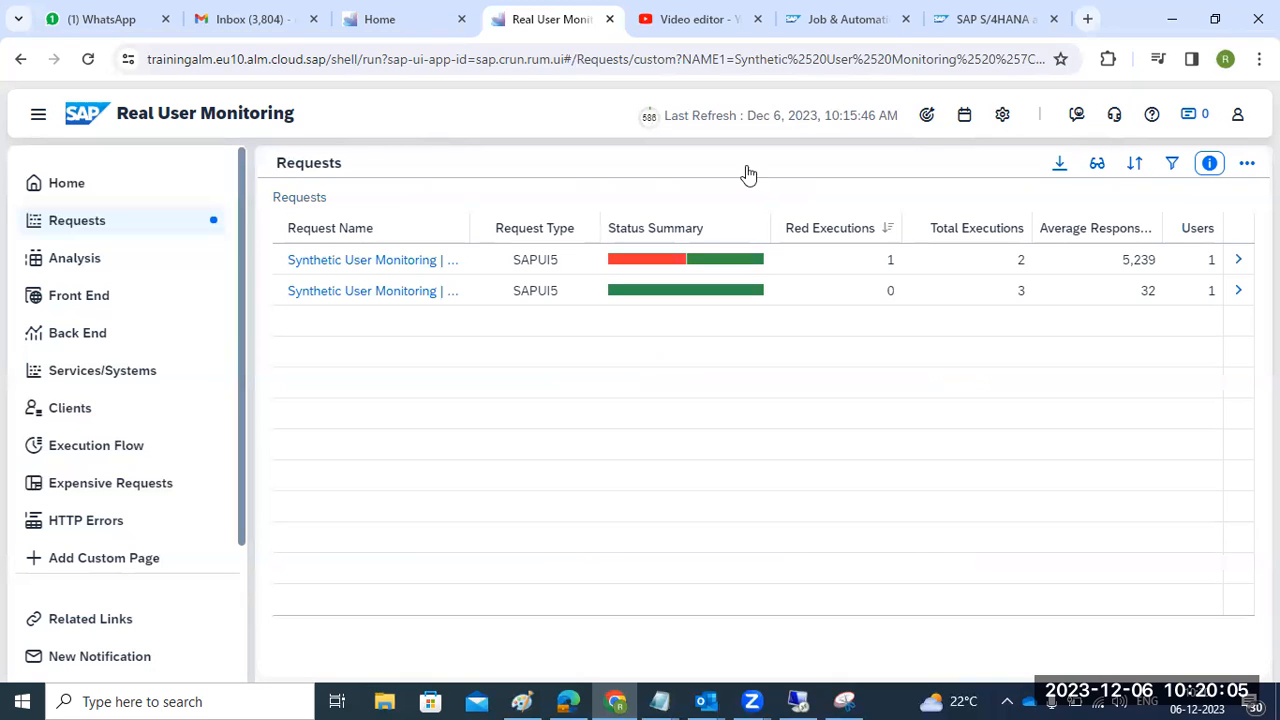
pyautogui.click(1238, 260)
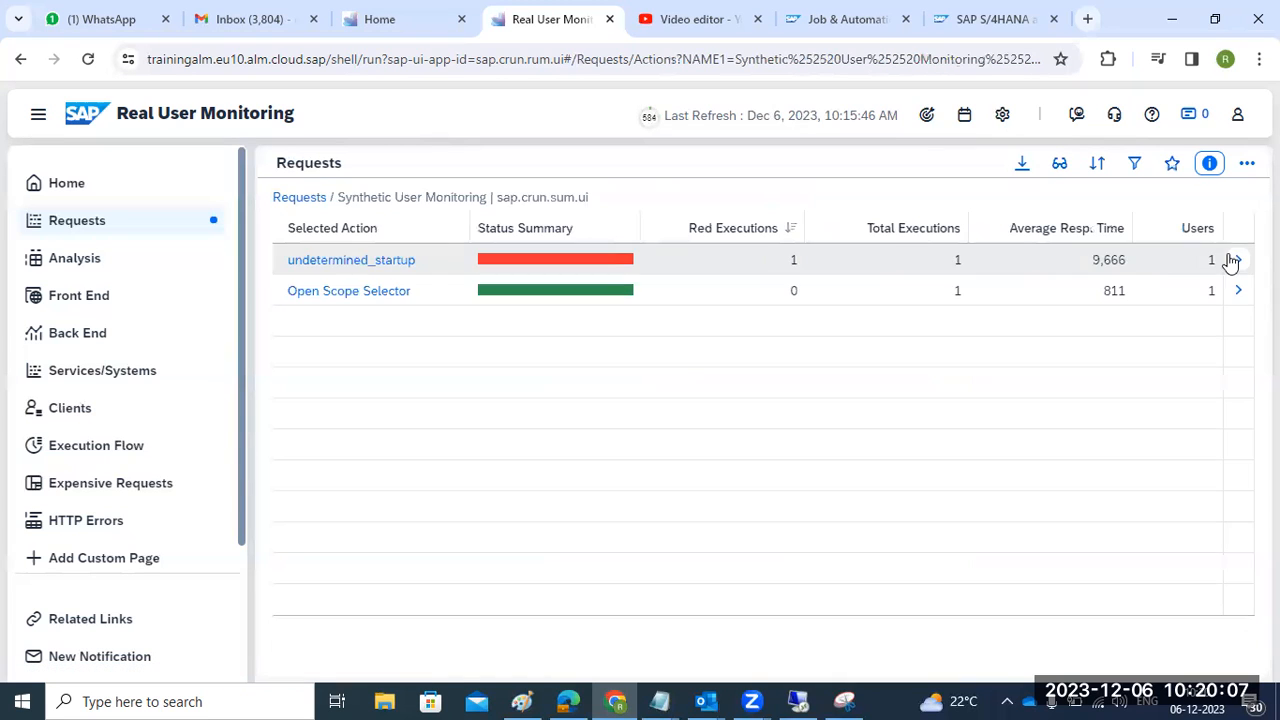
pyautogui.click(1238, 270)
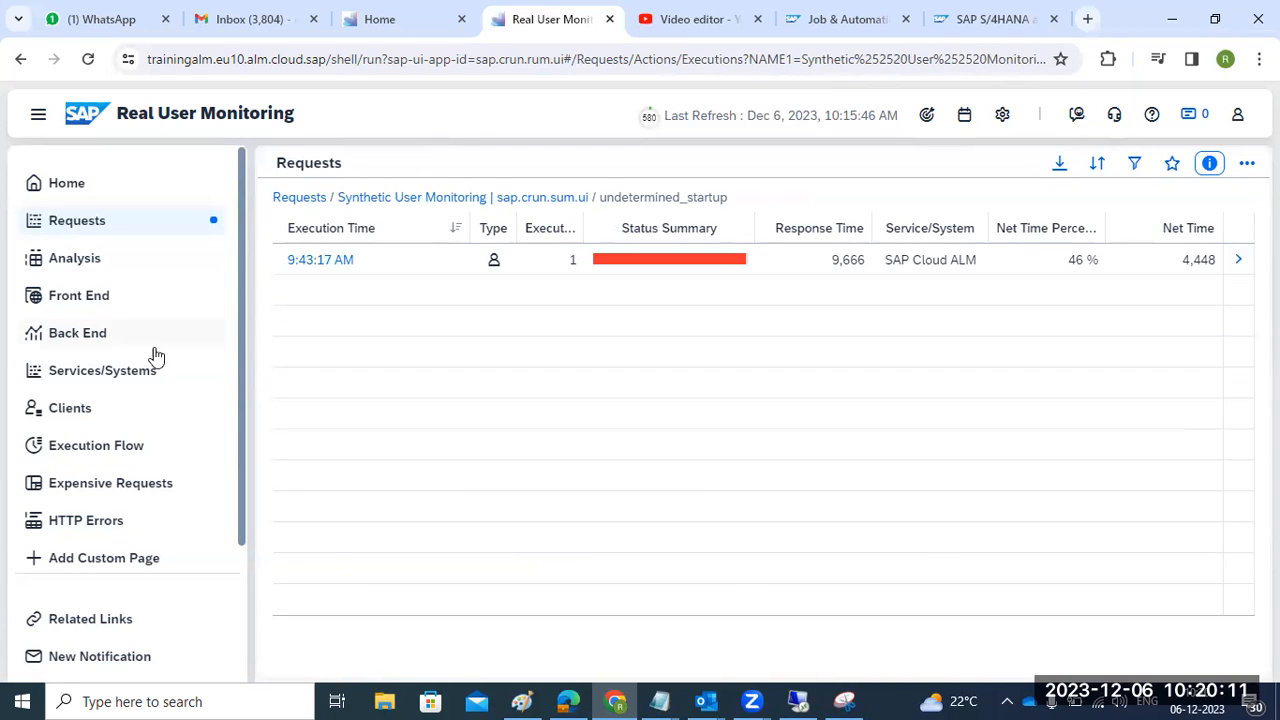
# - Open ECP100's RFC requests list, led by /SDF/CALM_TASK_EXECUTOR with 7 red of 32
pyautogui.click(89, 520)
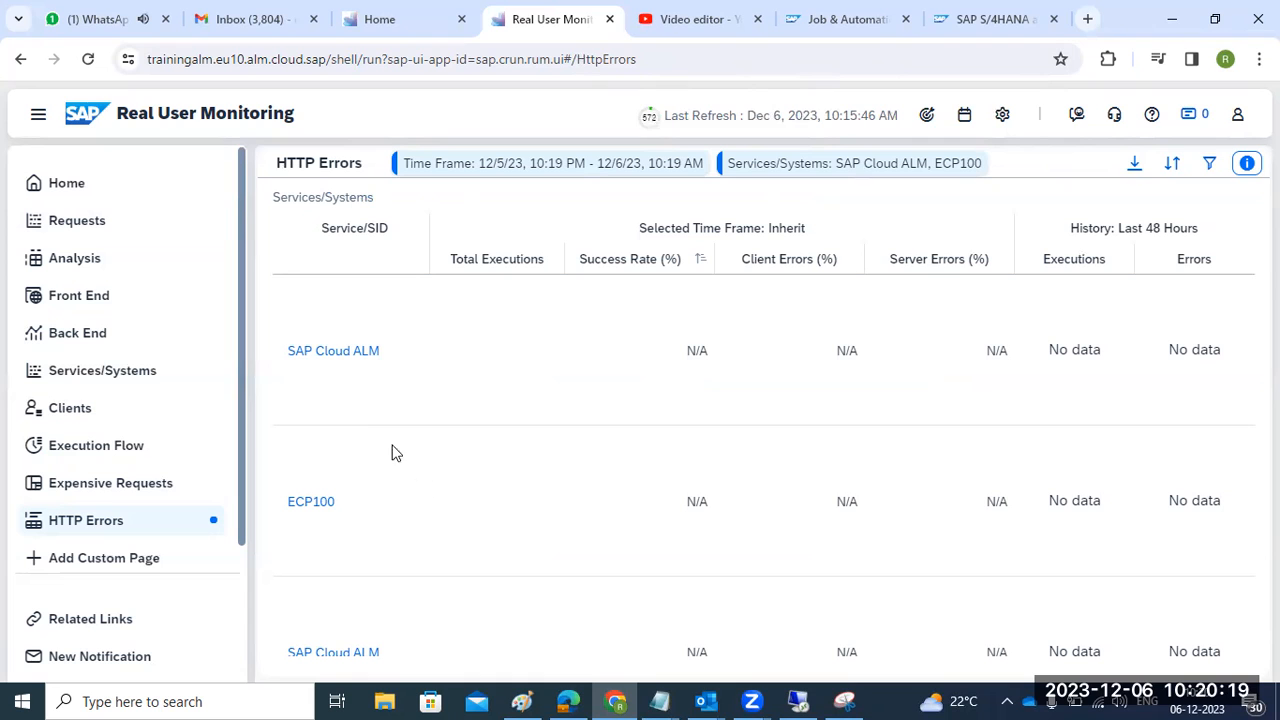
pyautogui.click(55, 182)
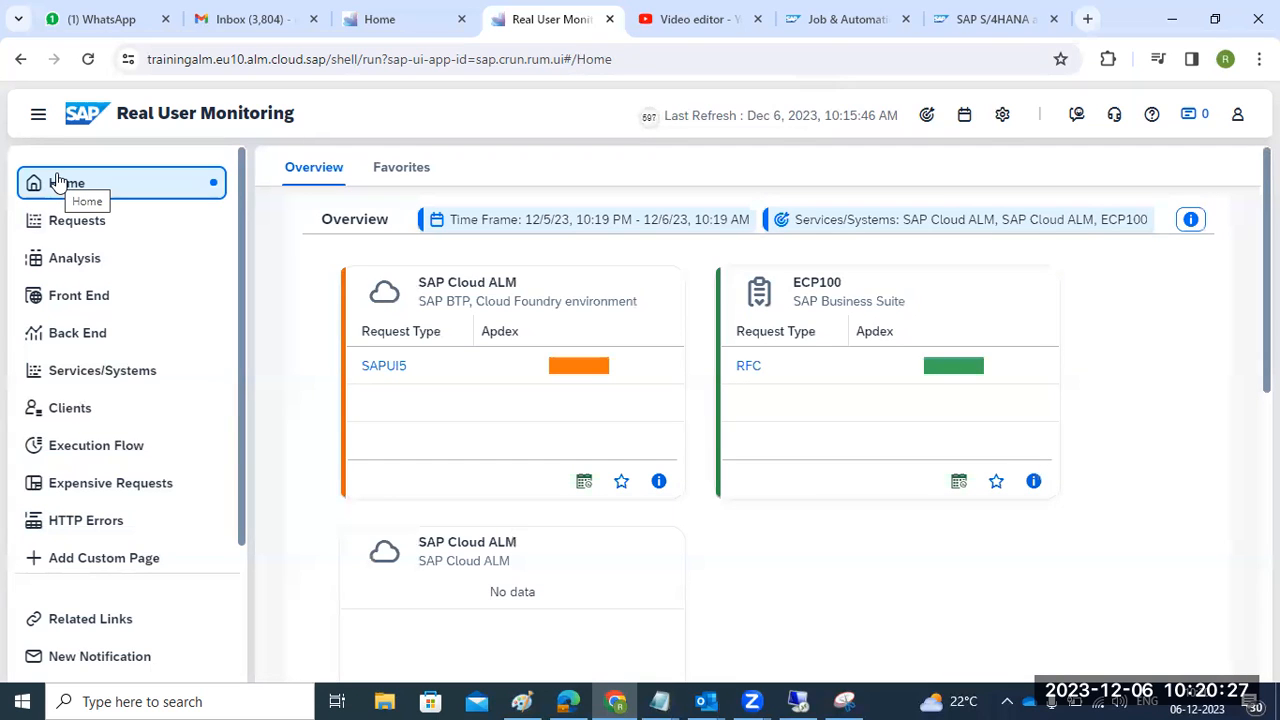
pyautogui.click(362, 20)
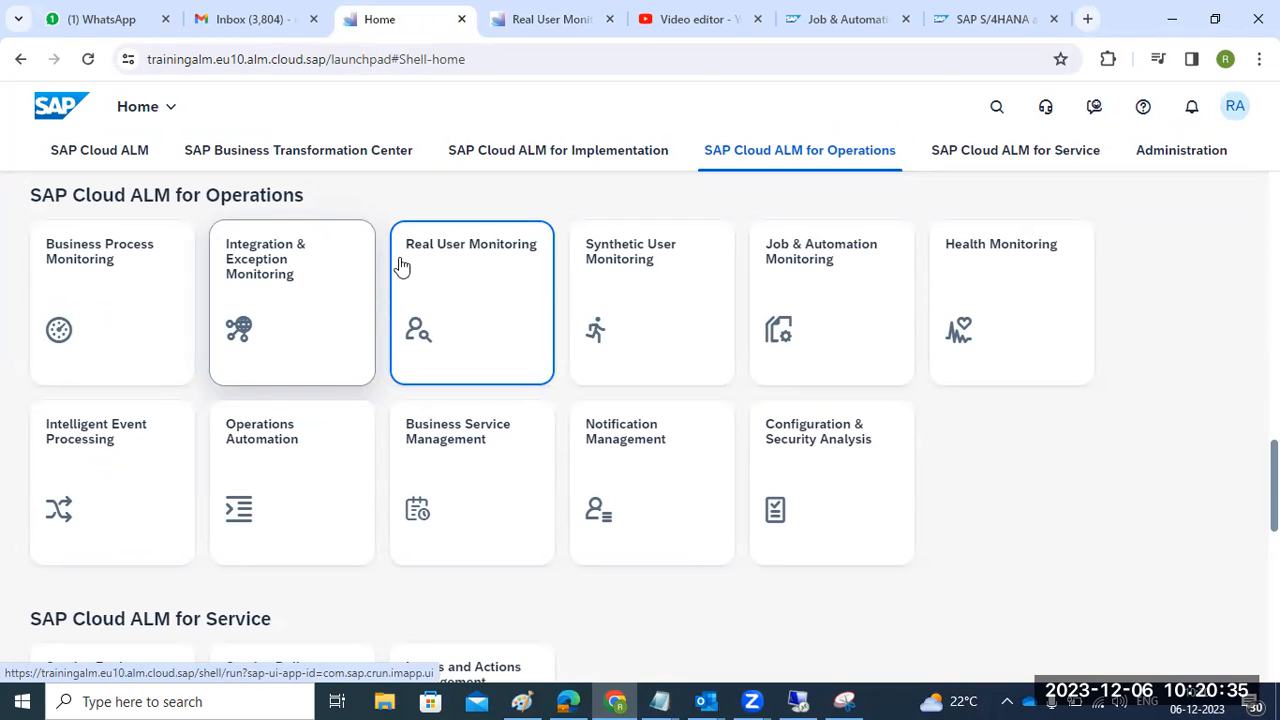
pyautogui.click(516, 30)
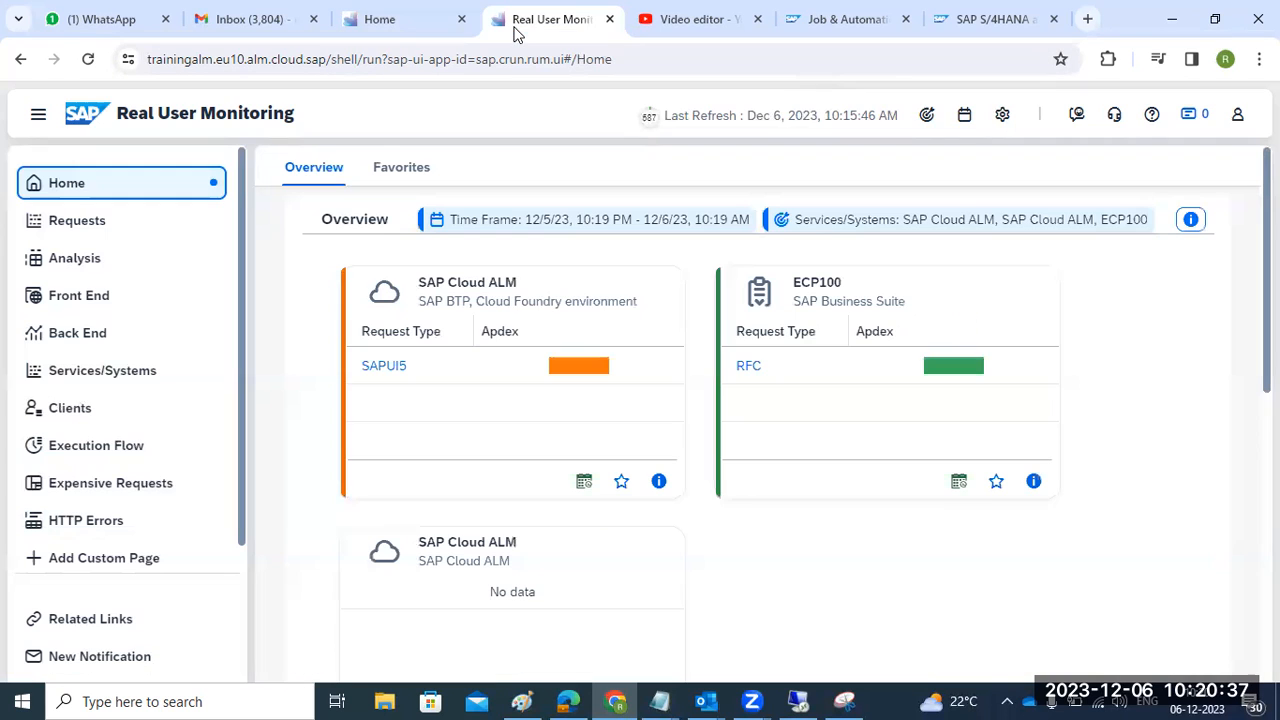
pyautogui.click(952, 370)
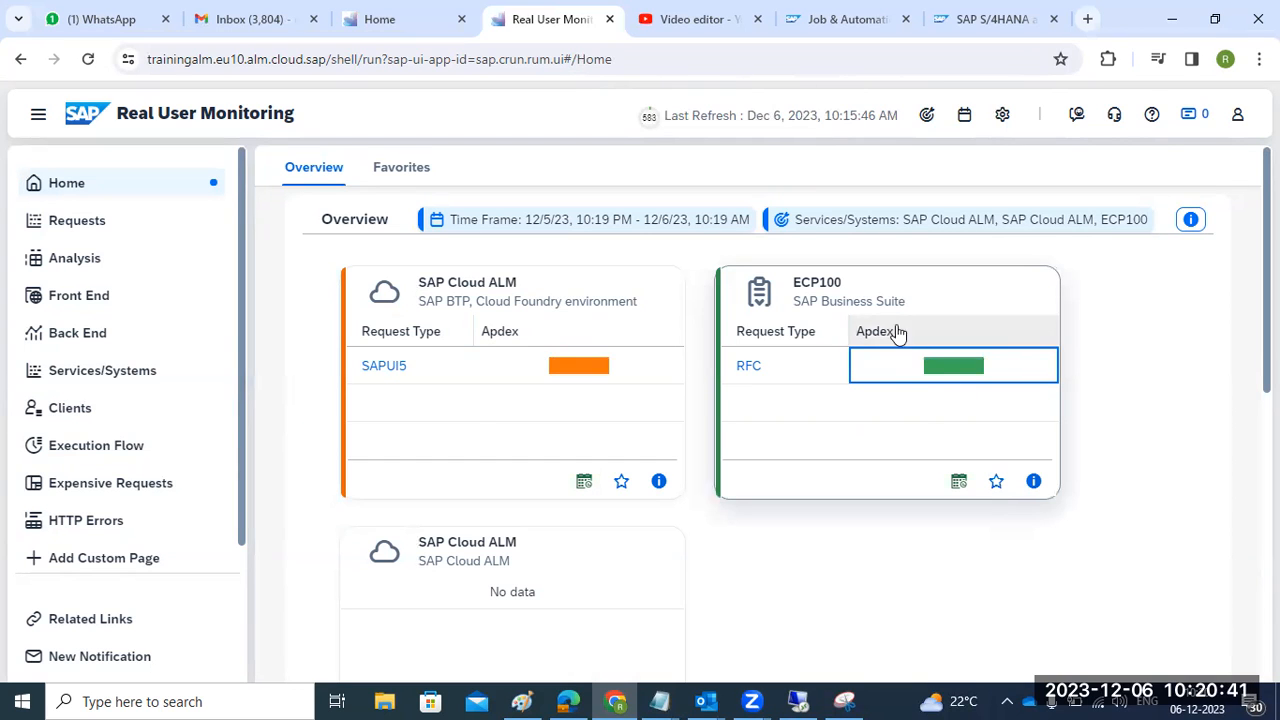
pyautogui.click(864, 292)
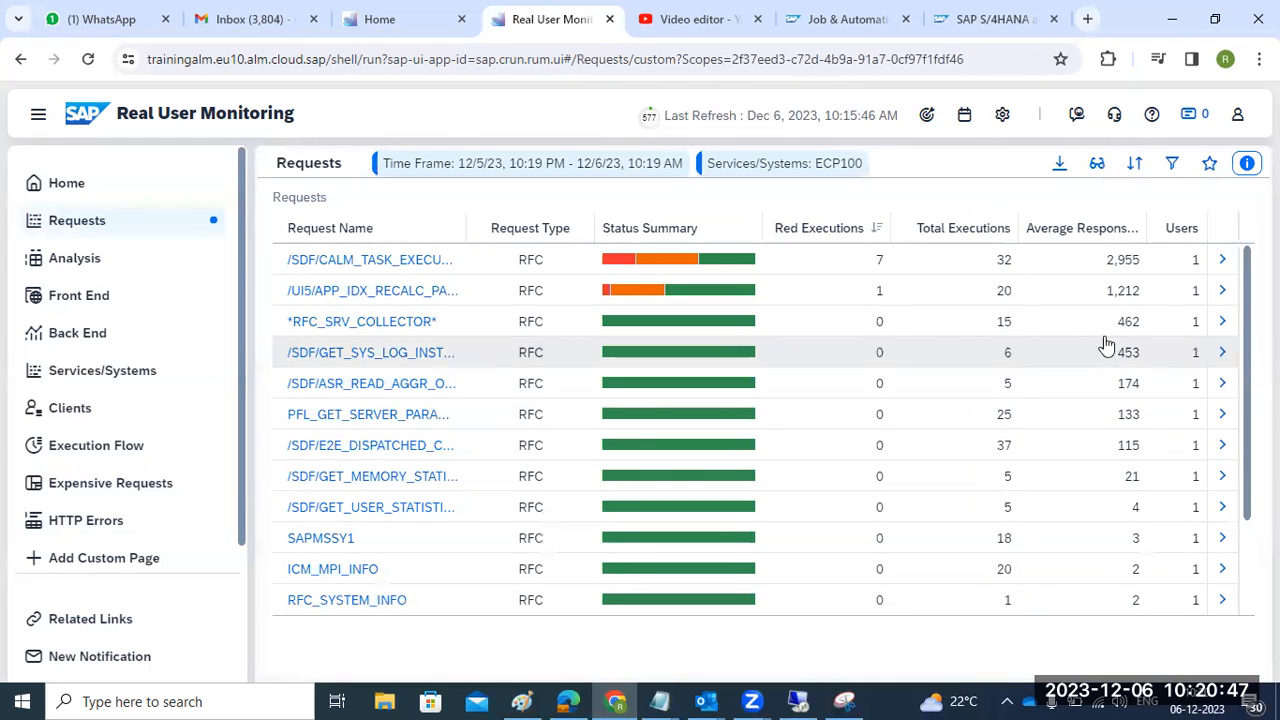
pyautogui.click(1196, 262)
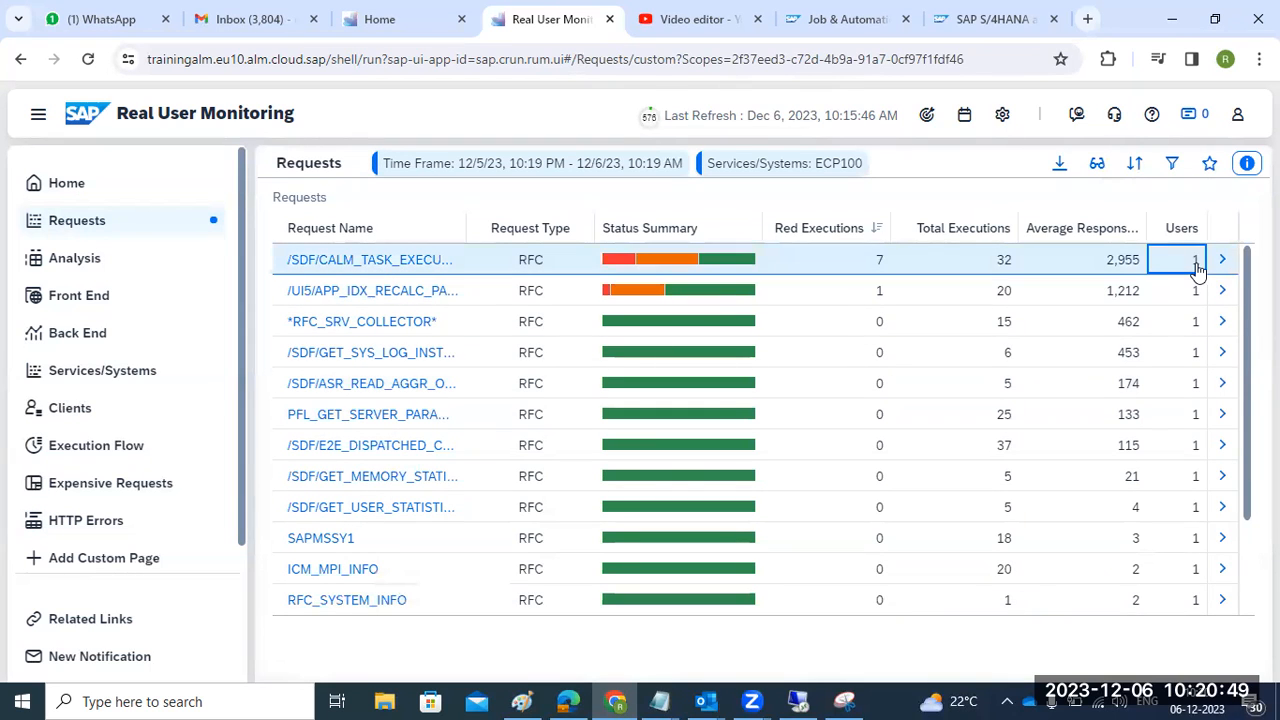
pyautogui.click(1199, 262)
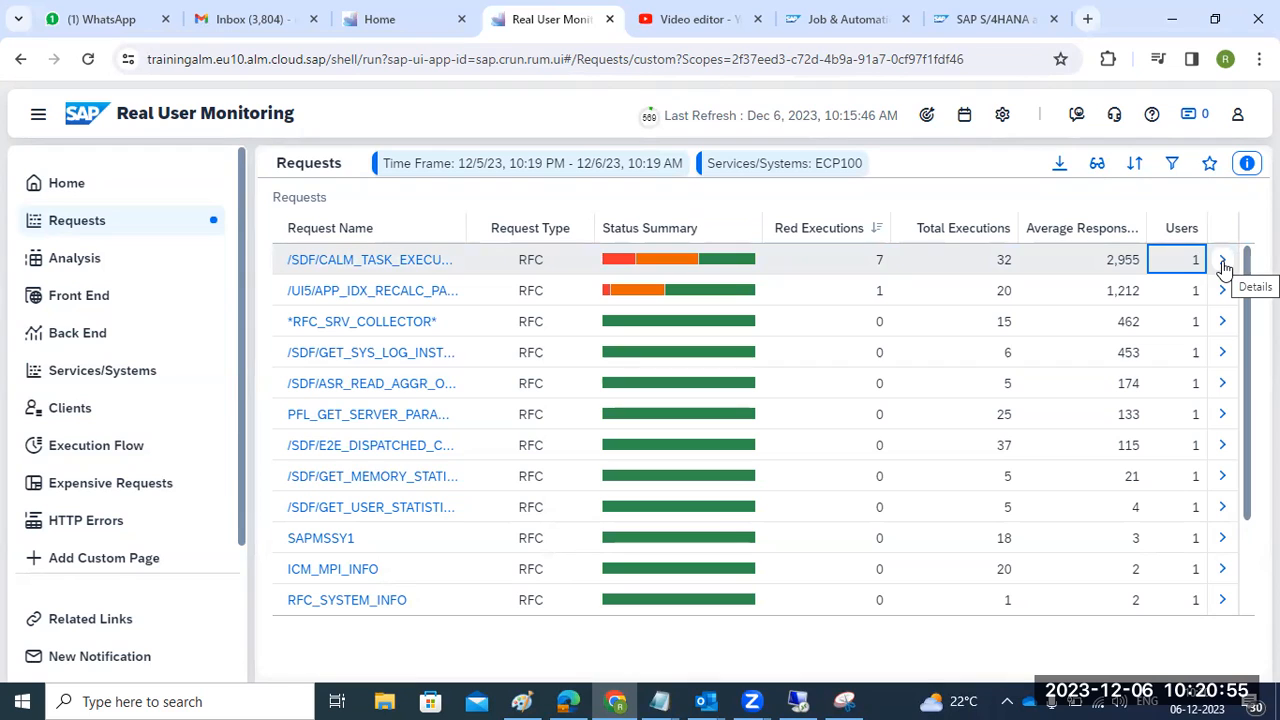
pyautogui.click(1222, 261)
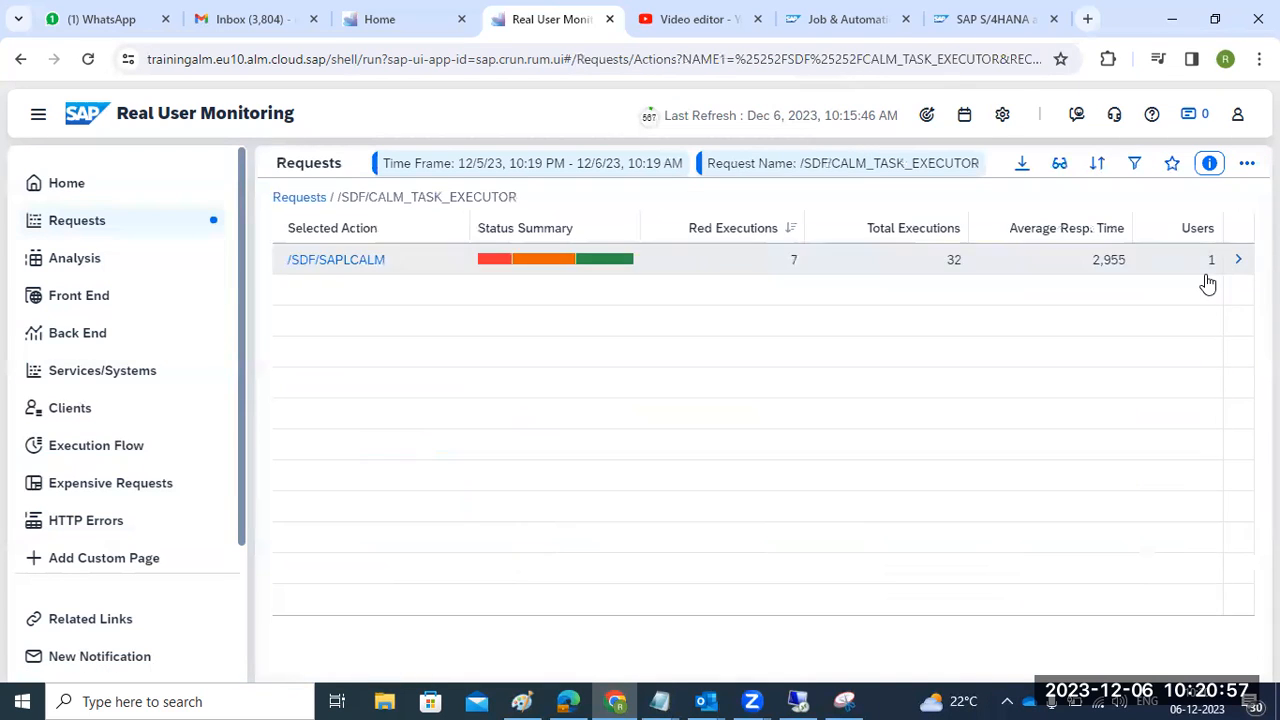
pyautogui.click(1207, 266)
pyautogui.click(1236, 263)
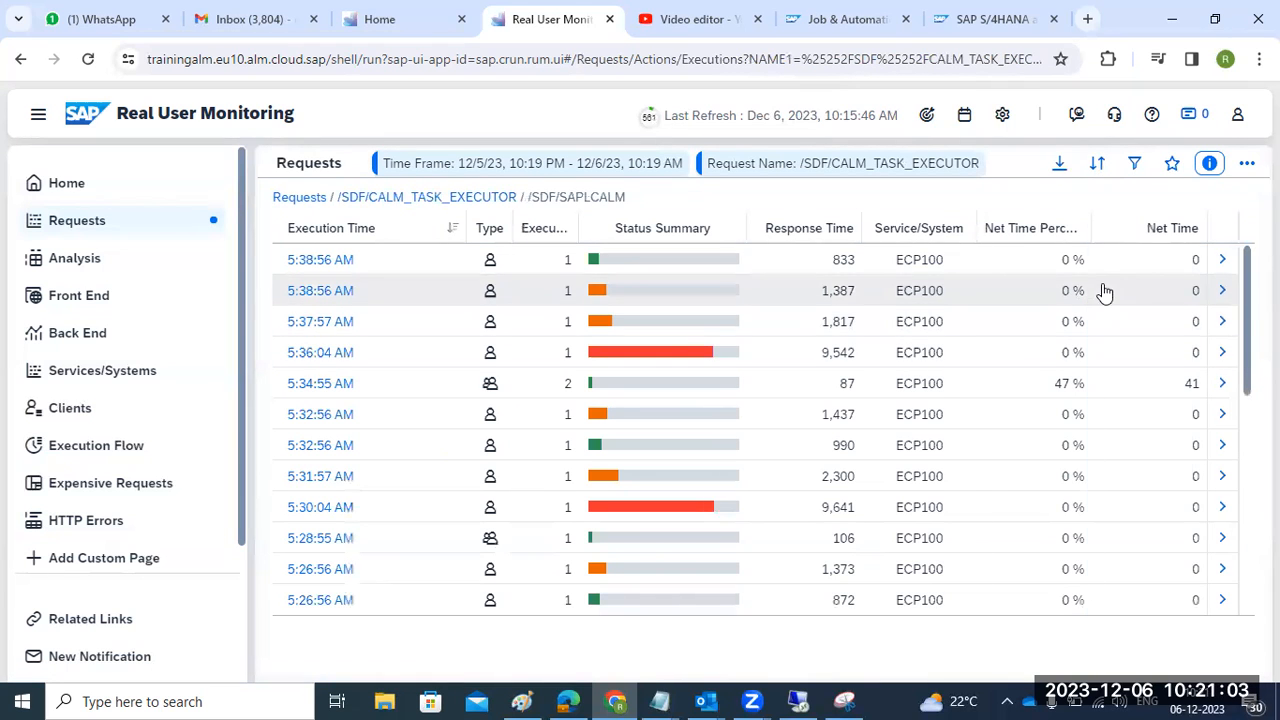
pyautogui.scroll(-5, 903, 437)
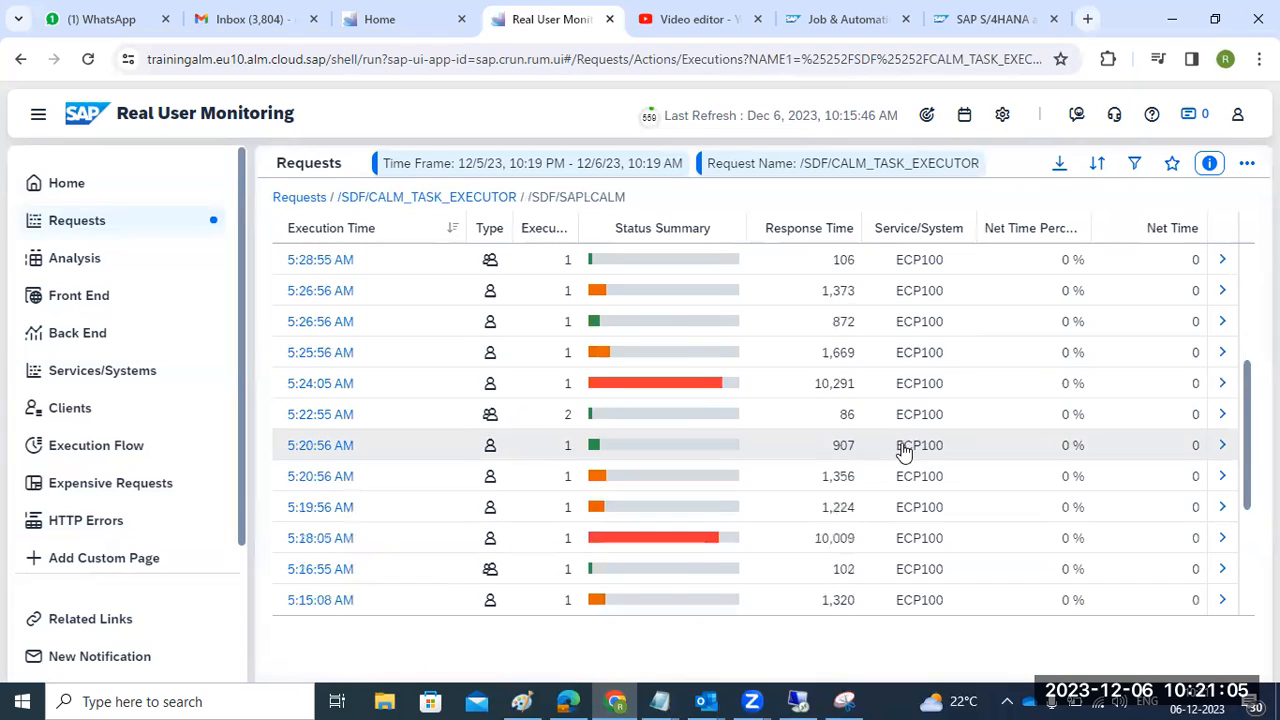
pyautogui.scroll(5, 912, 505)
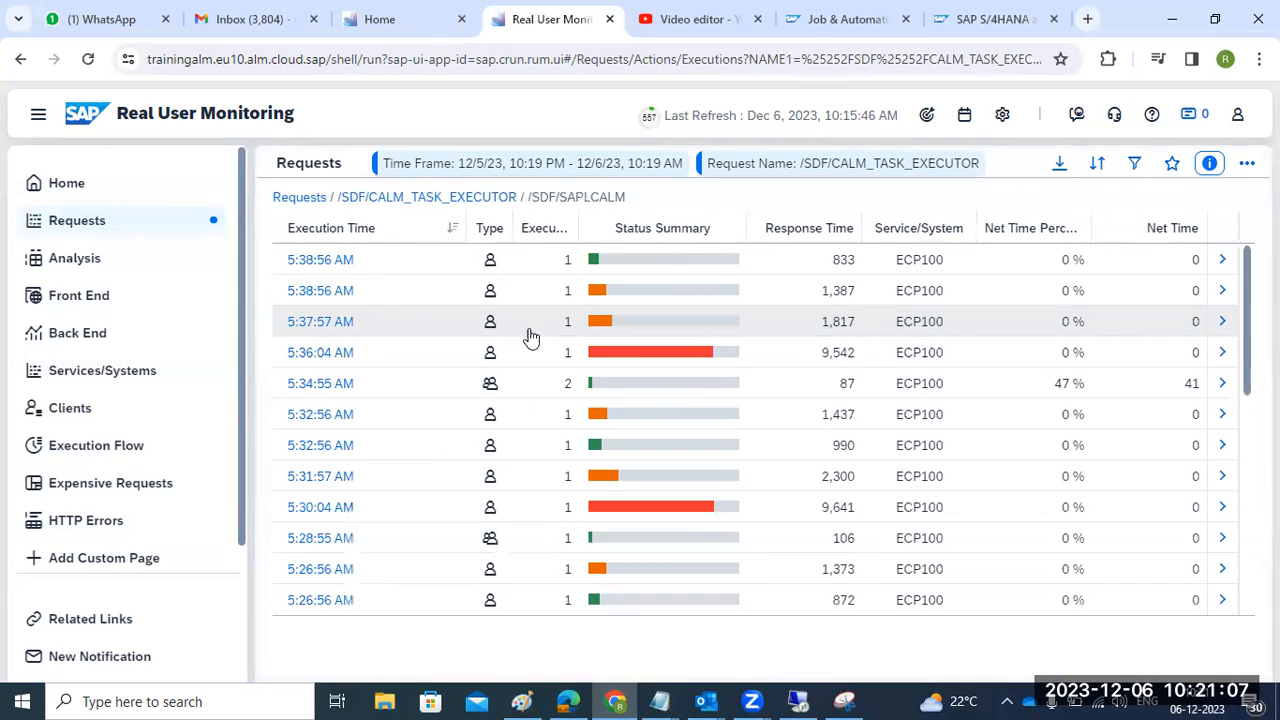
pyautogui.click(492, 268)
pyautogui.click(488, 292)
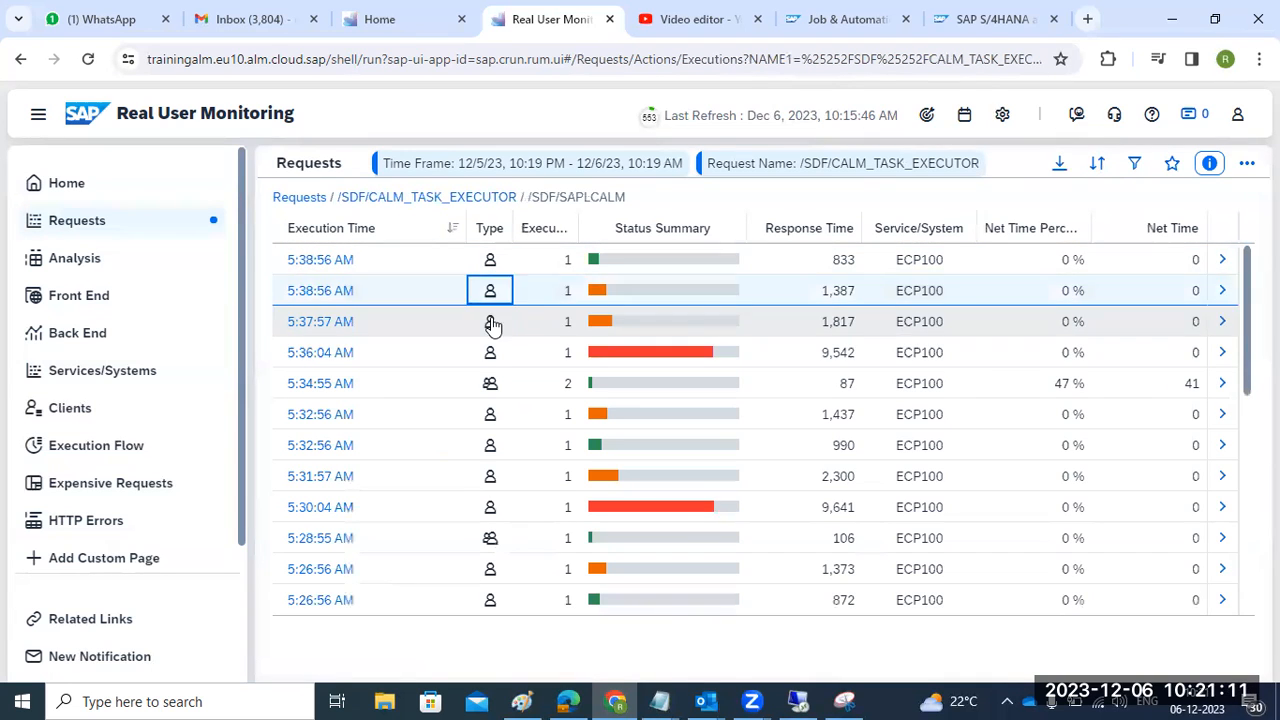
pyautogui.click(489, 322)
pyautogui.click(492, 352)
pyautogui.click(300, 197)
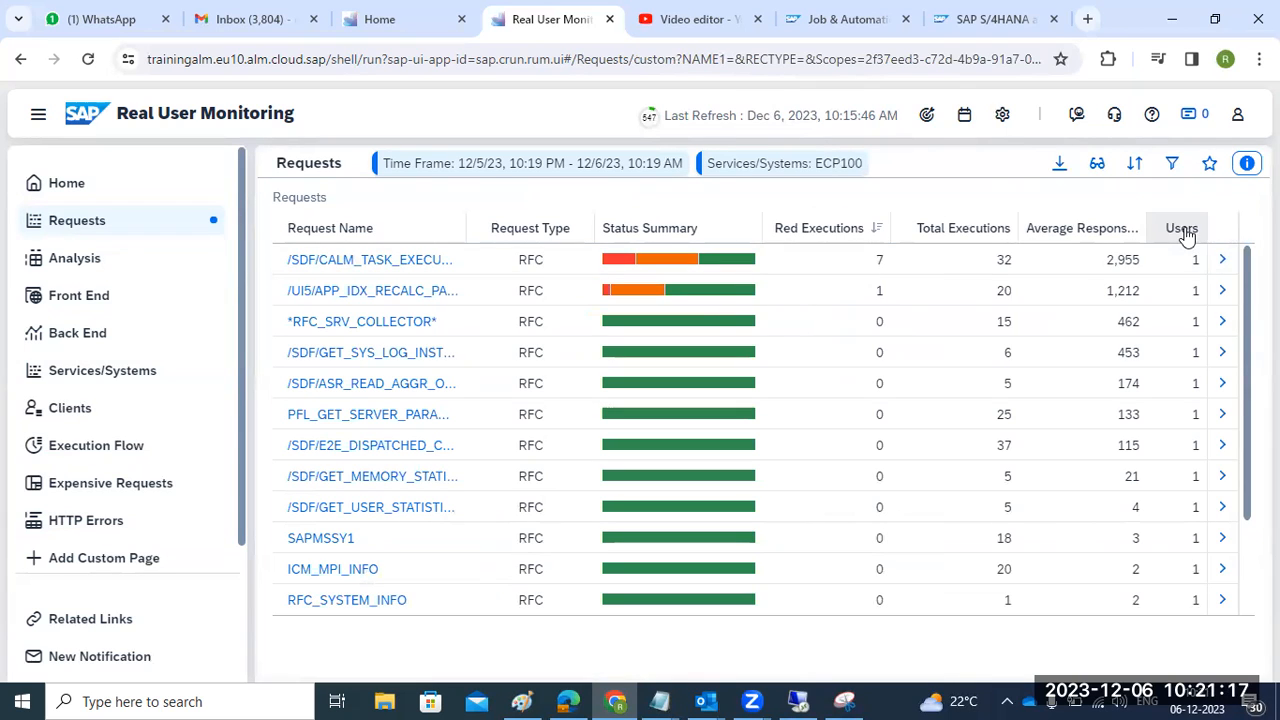
pyautogui.scroll(-2, 1206, 515)
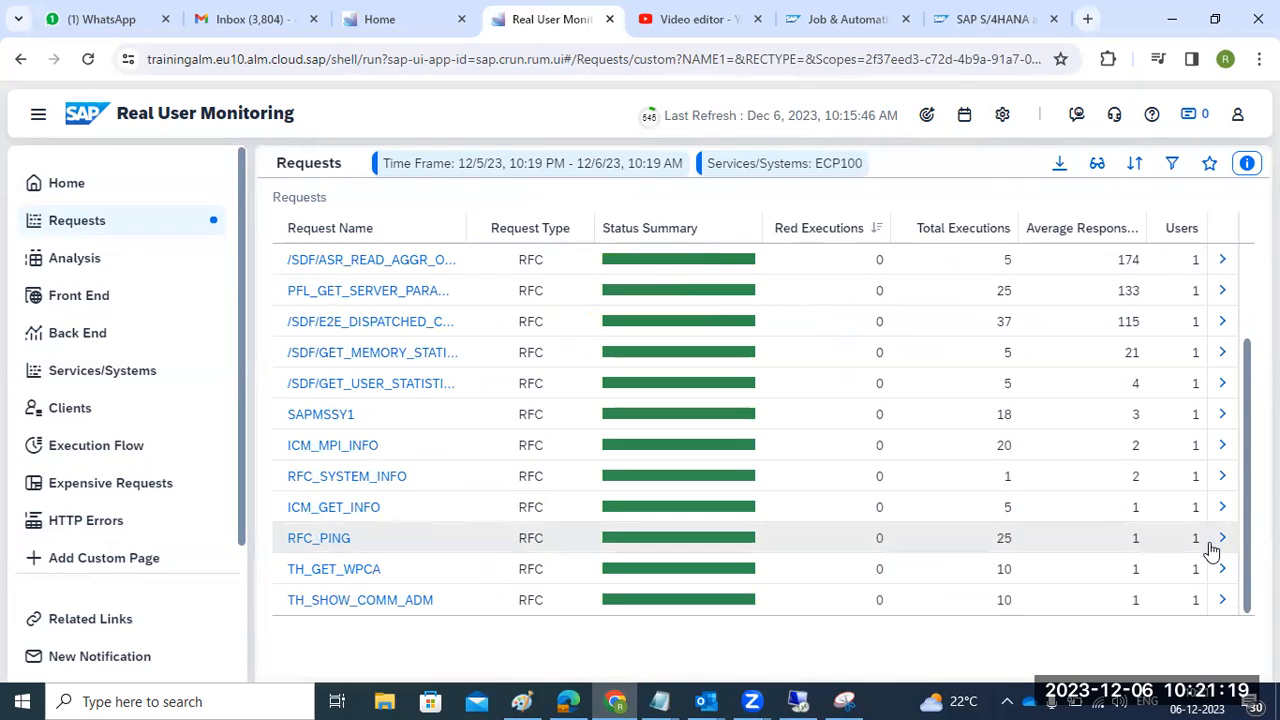
pyautogui.scroll(2, 1160, 562)
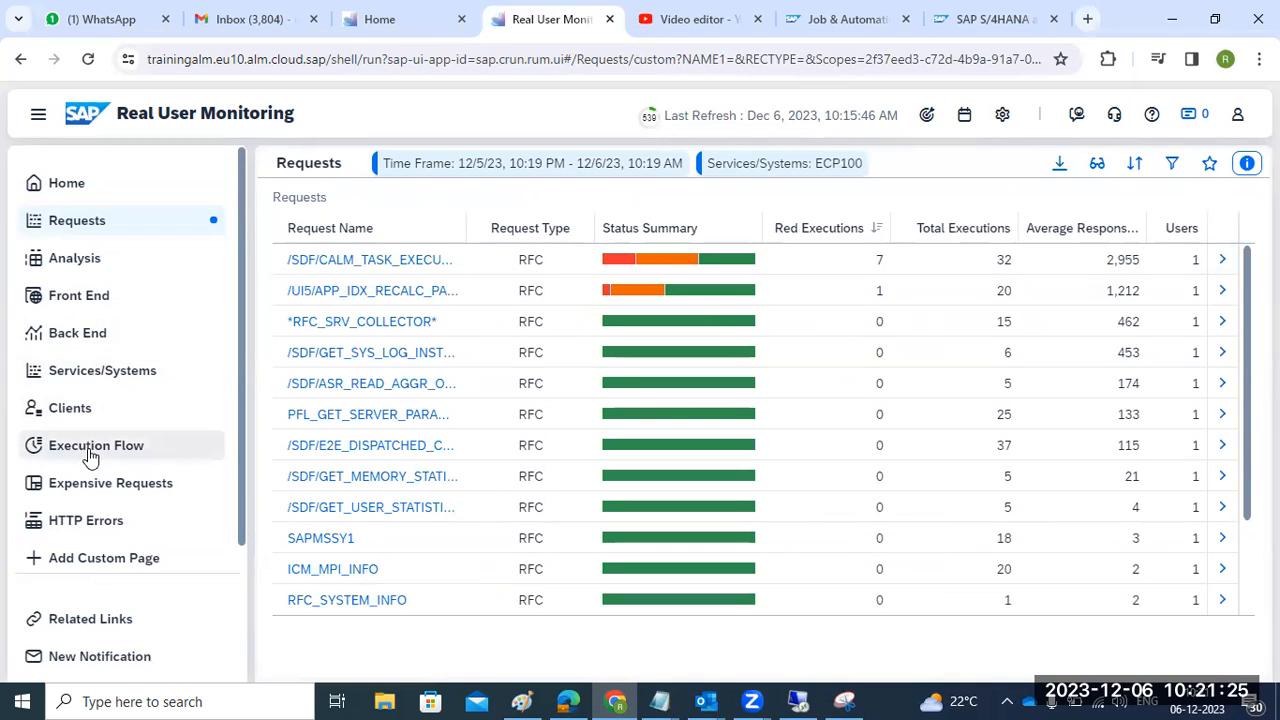
# - Mark the ECP100 card as a favourite on the Real User Monitoring overview
pyautogui.click(100, 184)
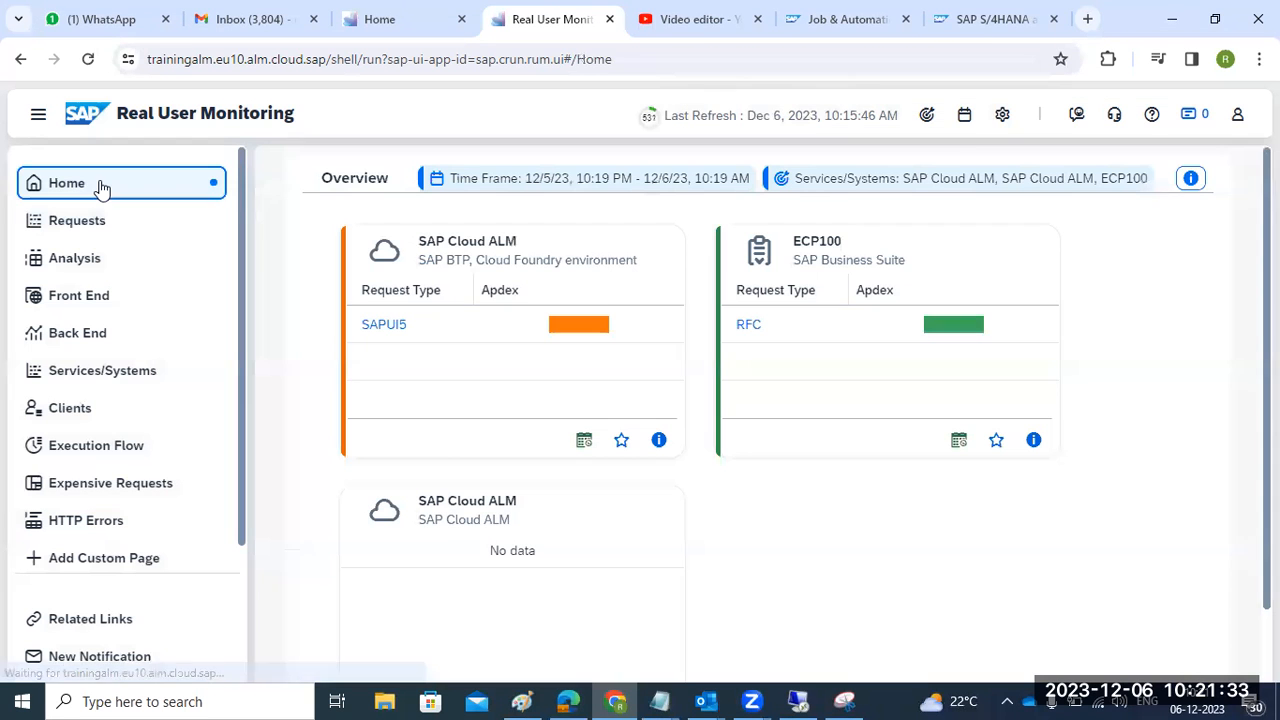
pyautogui.click(968, 326)
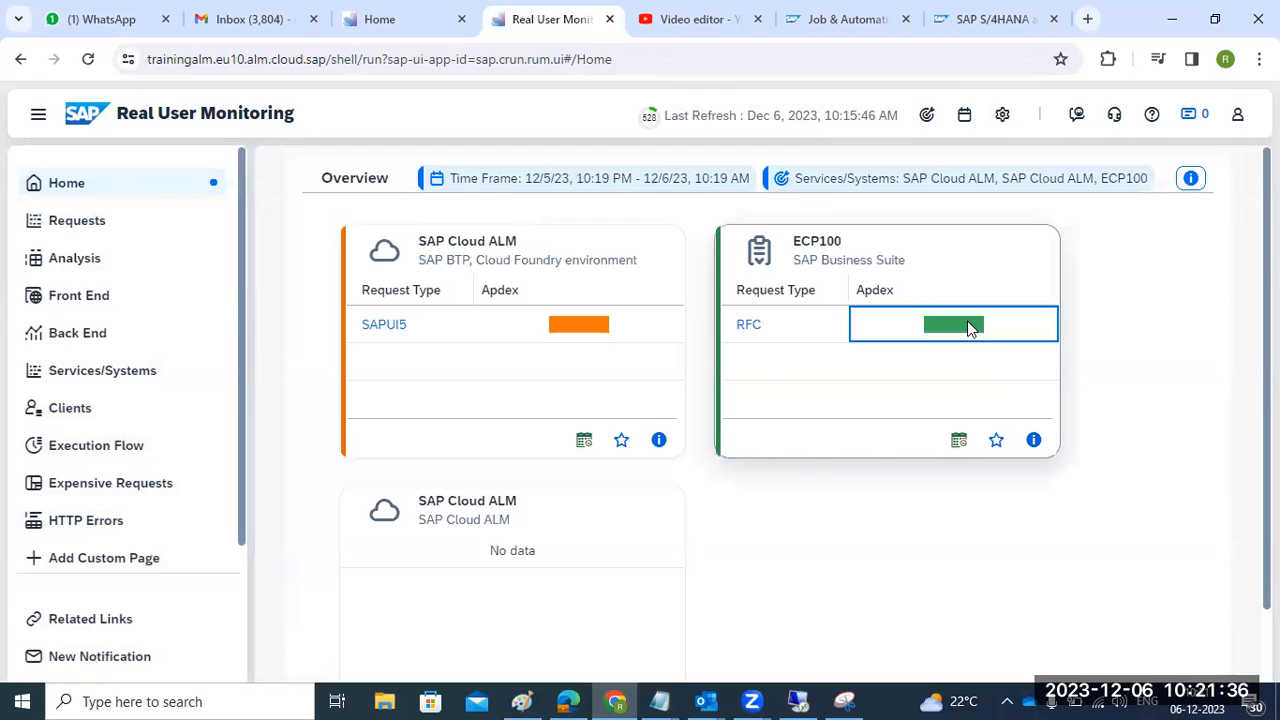
pyautogui.click(996, 440)
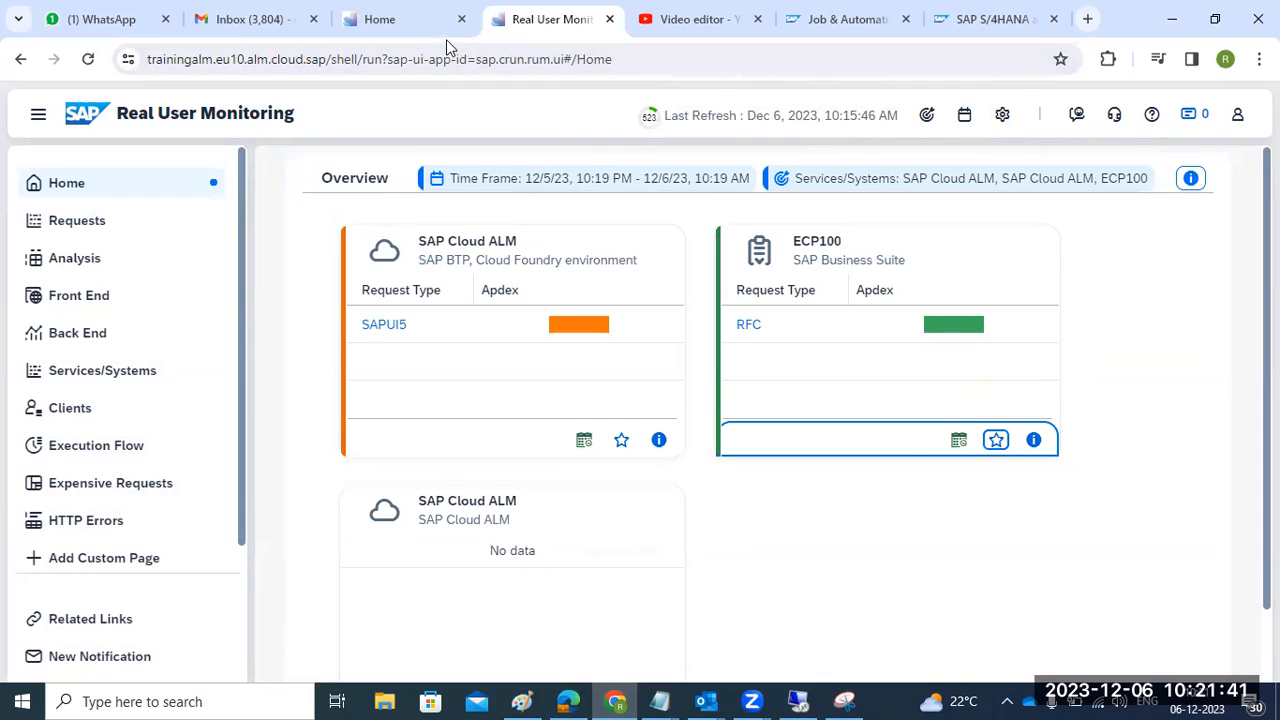
# - Open Job & Automation Monitoring from the launchpad, showing ECP100 with 24 ABAP jobs
pyautogui.click(705, 30)
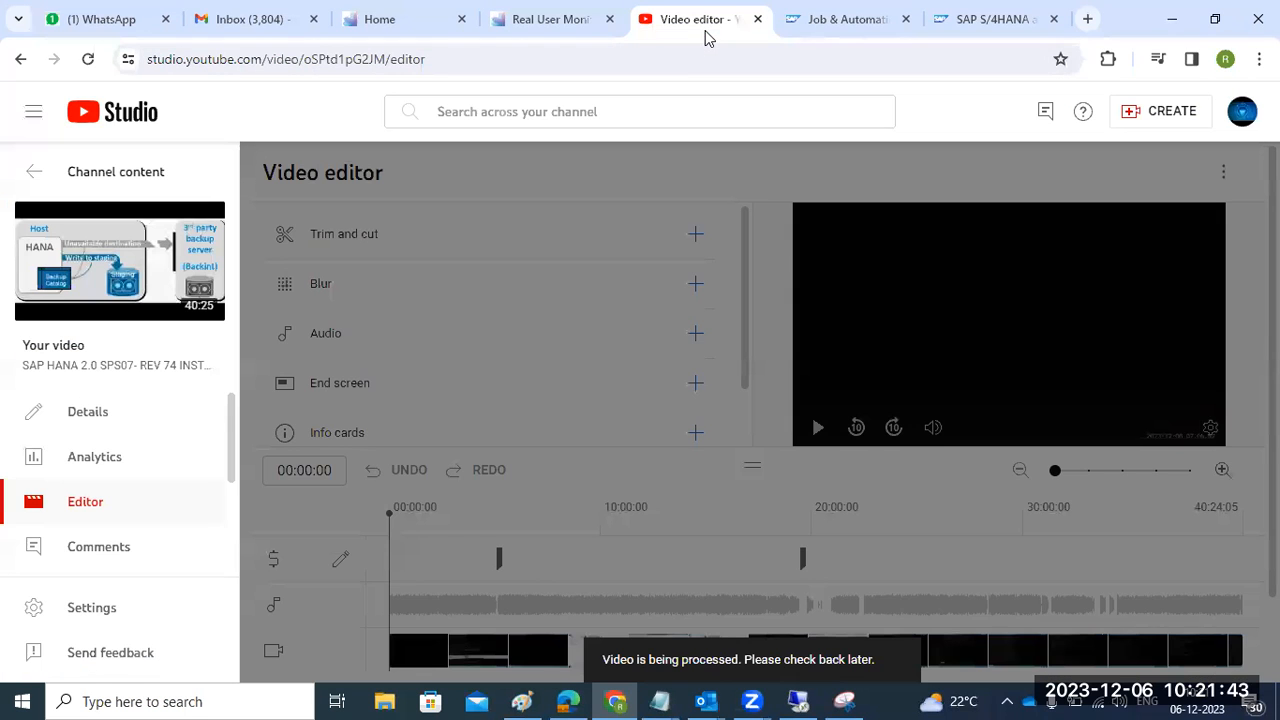
pyautogui.click(398, 28)
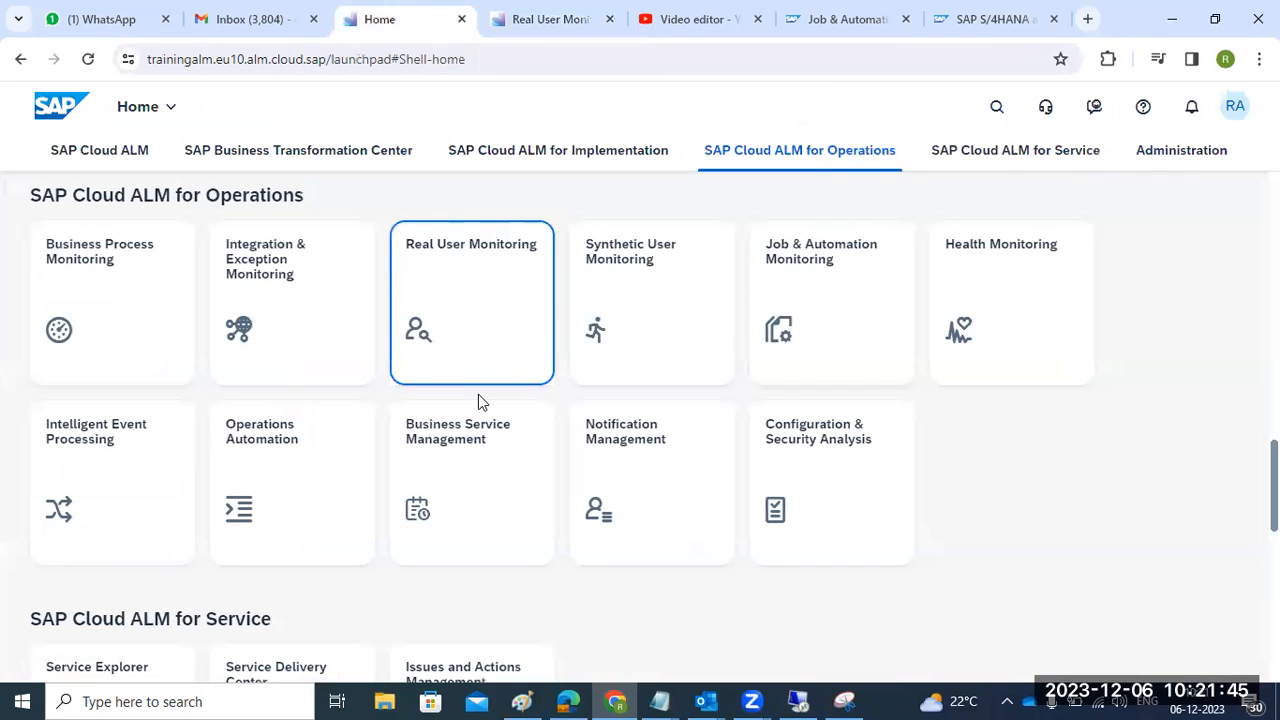
pyautogui.click(831, 306)
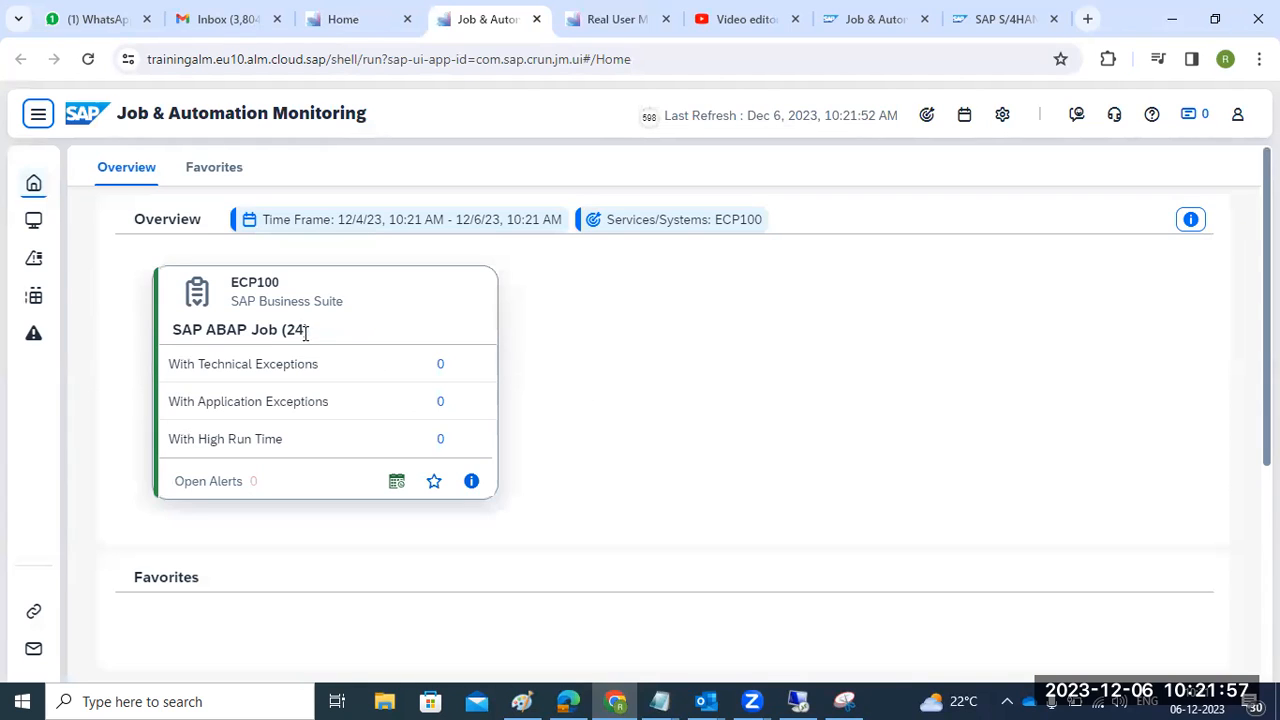
# - List ECP100's 24 ABAP jobs, all green, and expand the navigation labels
pyautogui.scroll(-1, 338, 355)
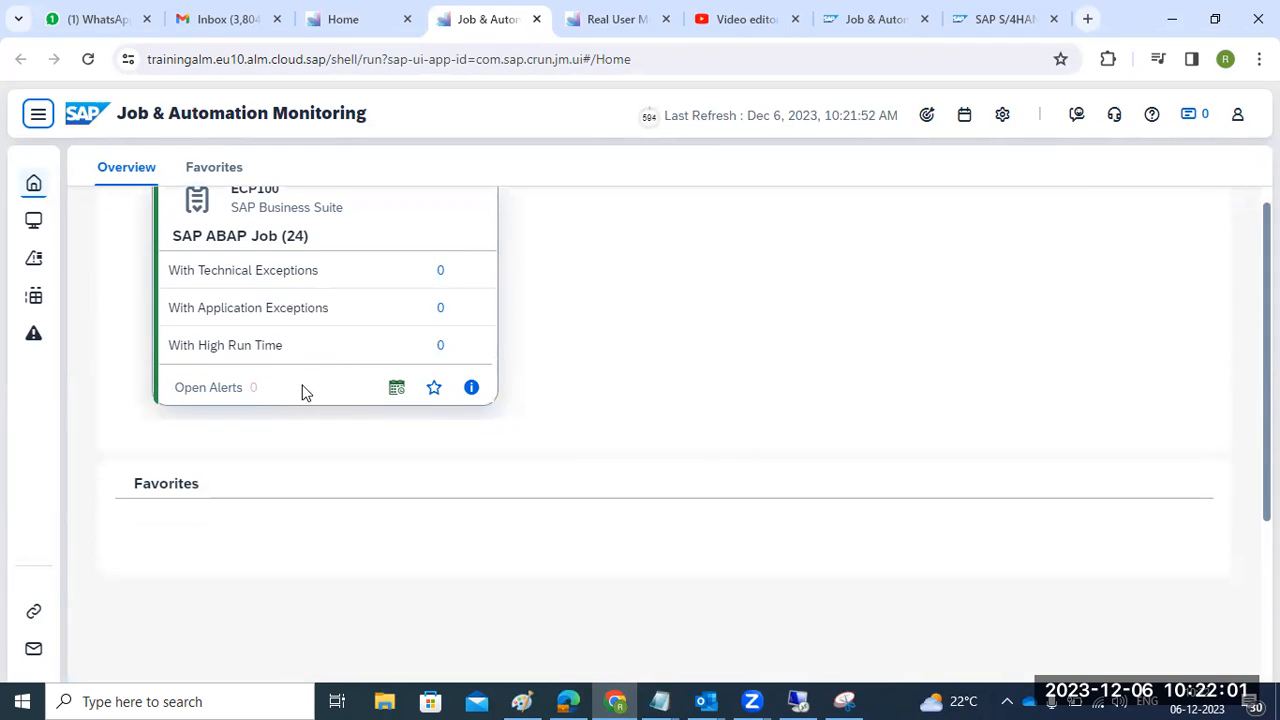
pyautogui.scroll(1, 350, 382)
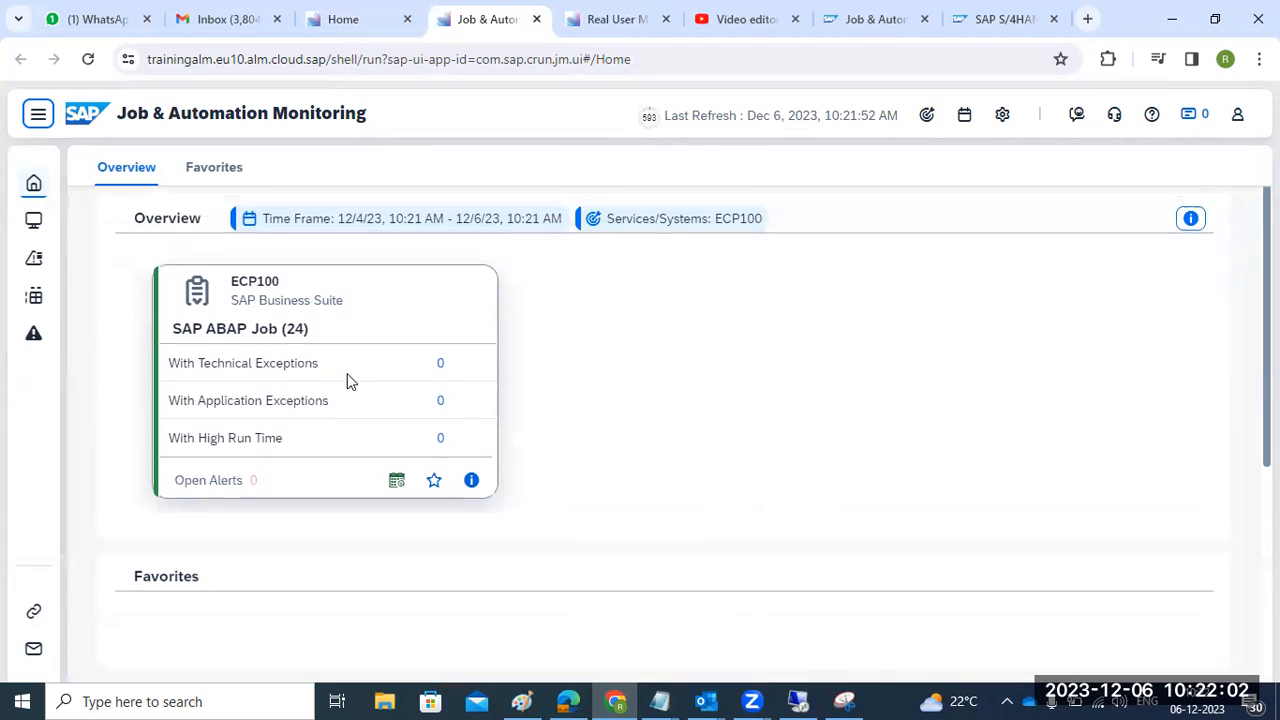
pyautogui.click(268, 298)
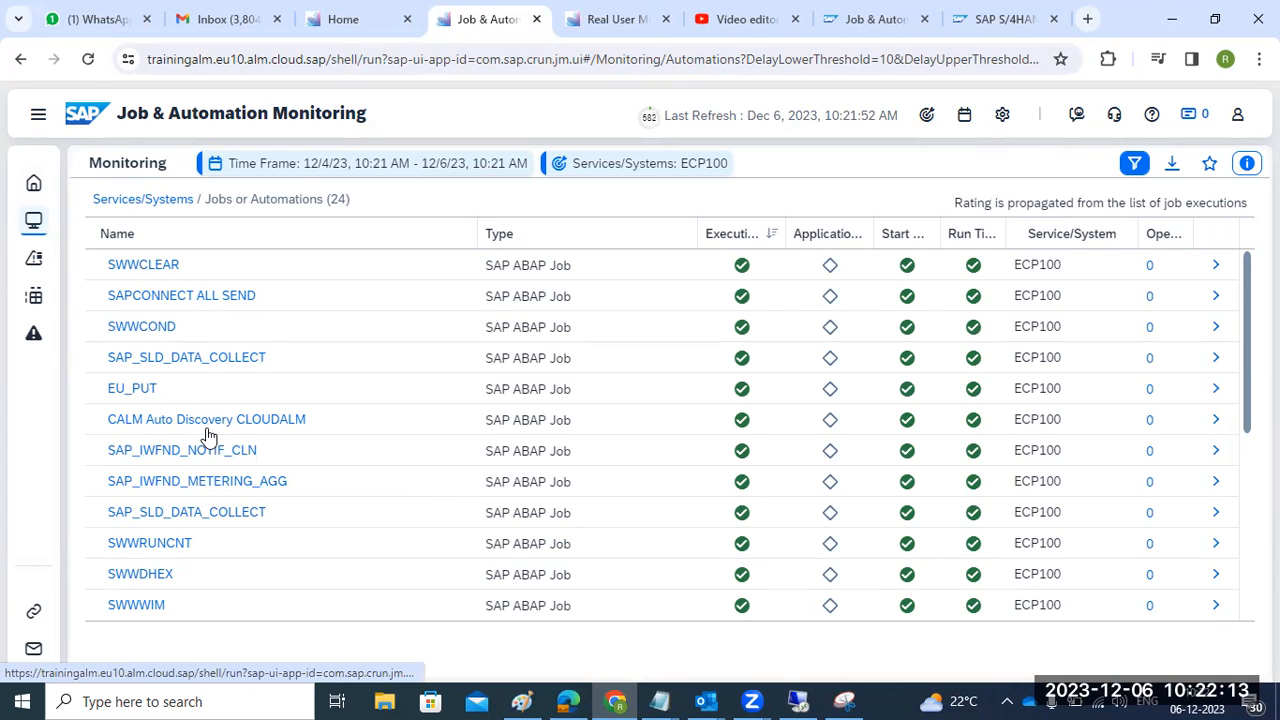
pyautogui.scroll(-3, 165, 482)
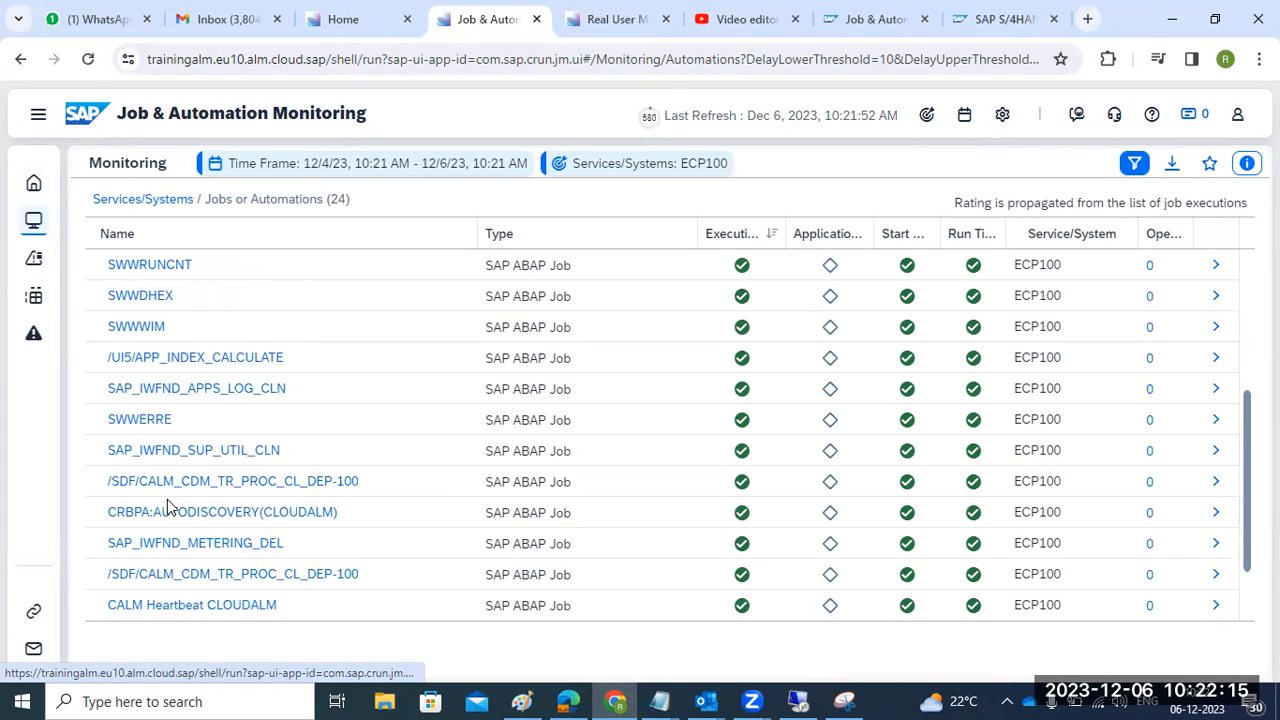
pyautogui.scroll(-1, 167, 507)
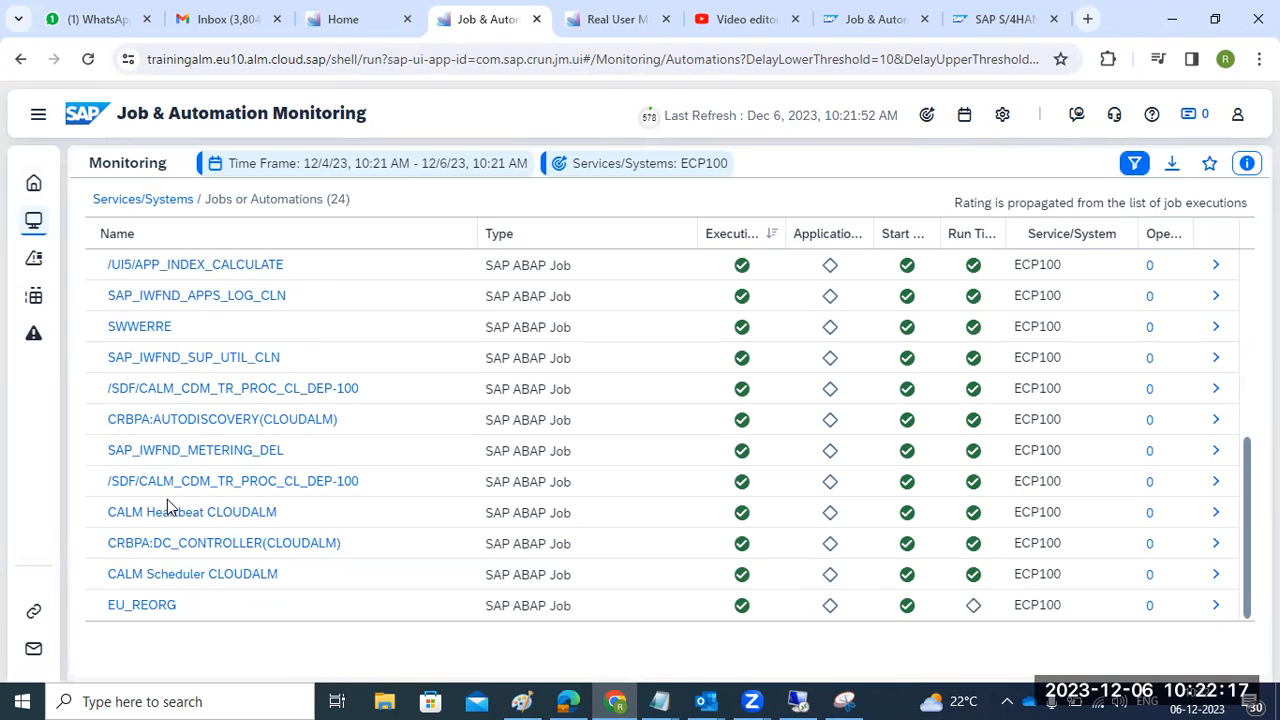
pyautogui.scroll(4, 172, 543)
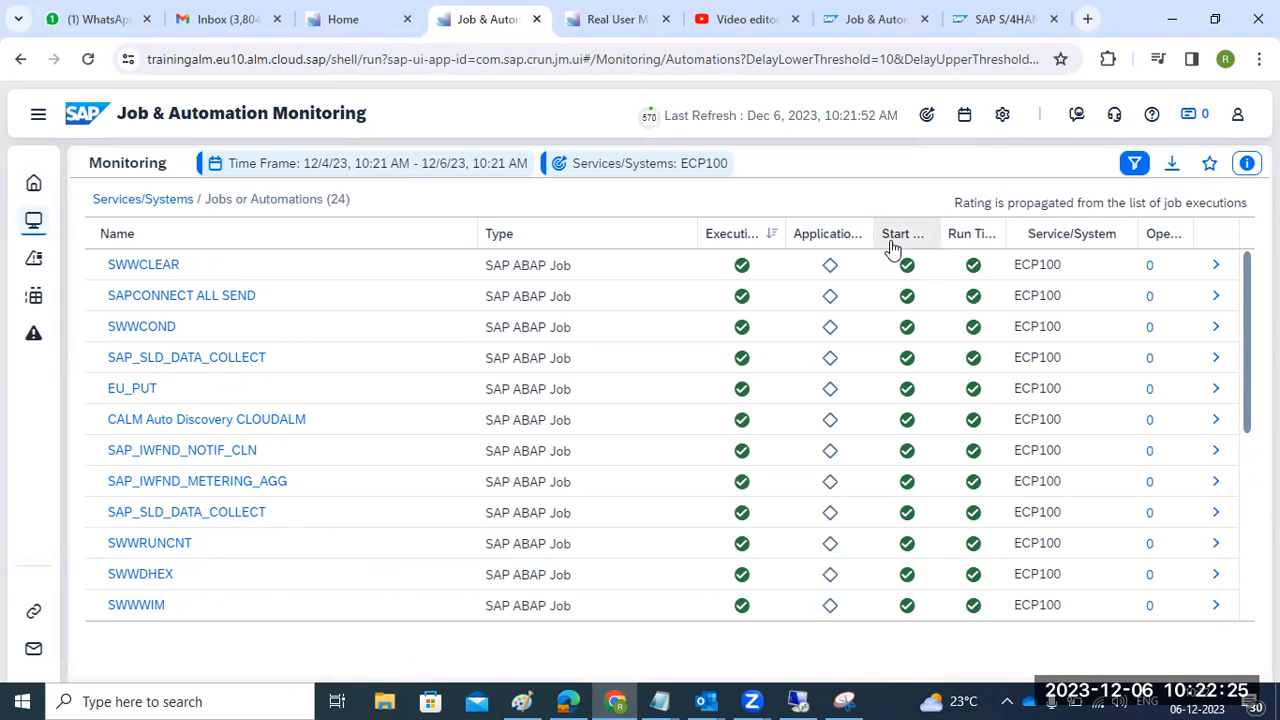
pyautogui.moveTo(829, 276)
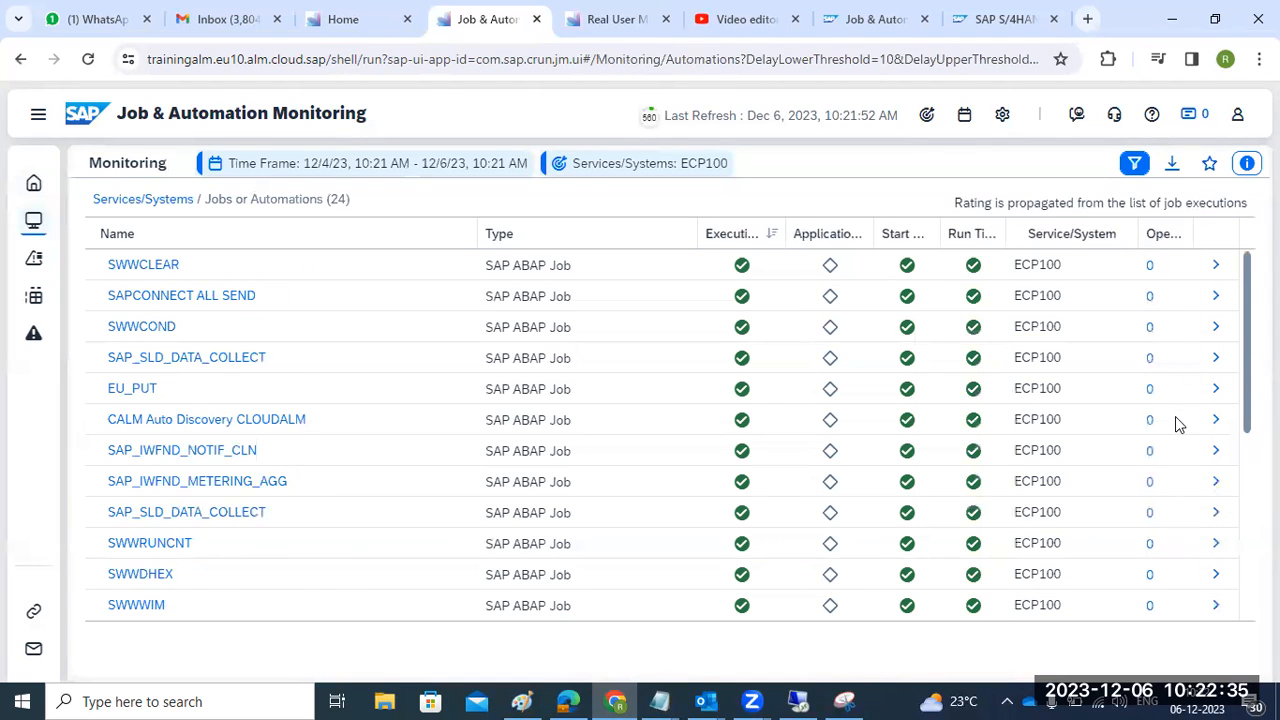
pyautogui.scroll(-5, 1175, 423)
pyautogui.scroll(5, 1177, 470)
pyautogui.click(48, 124)
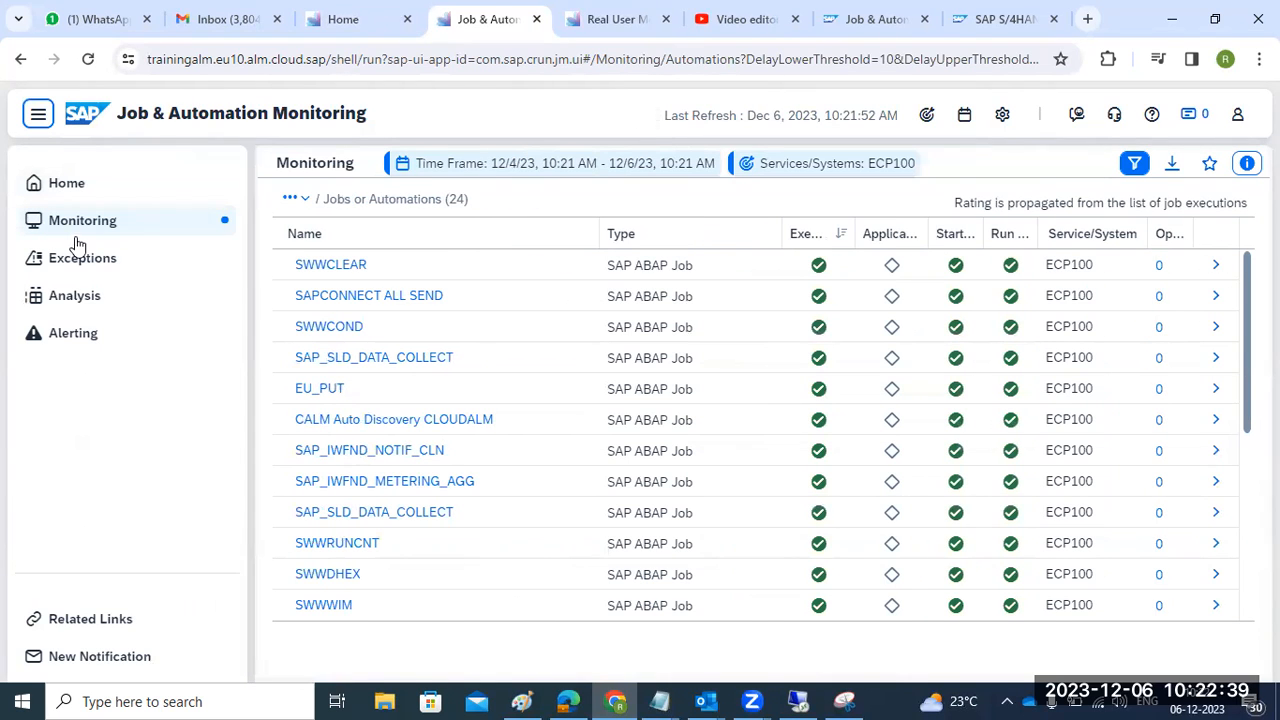
# - Open ECP100's ABAP Aborted Job exceptions and dismiss the backend error on the newest one
pyautogui.click(92, 258)
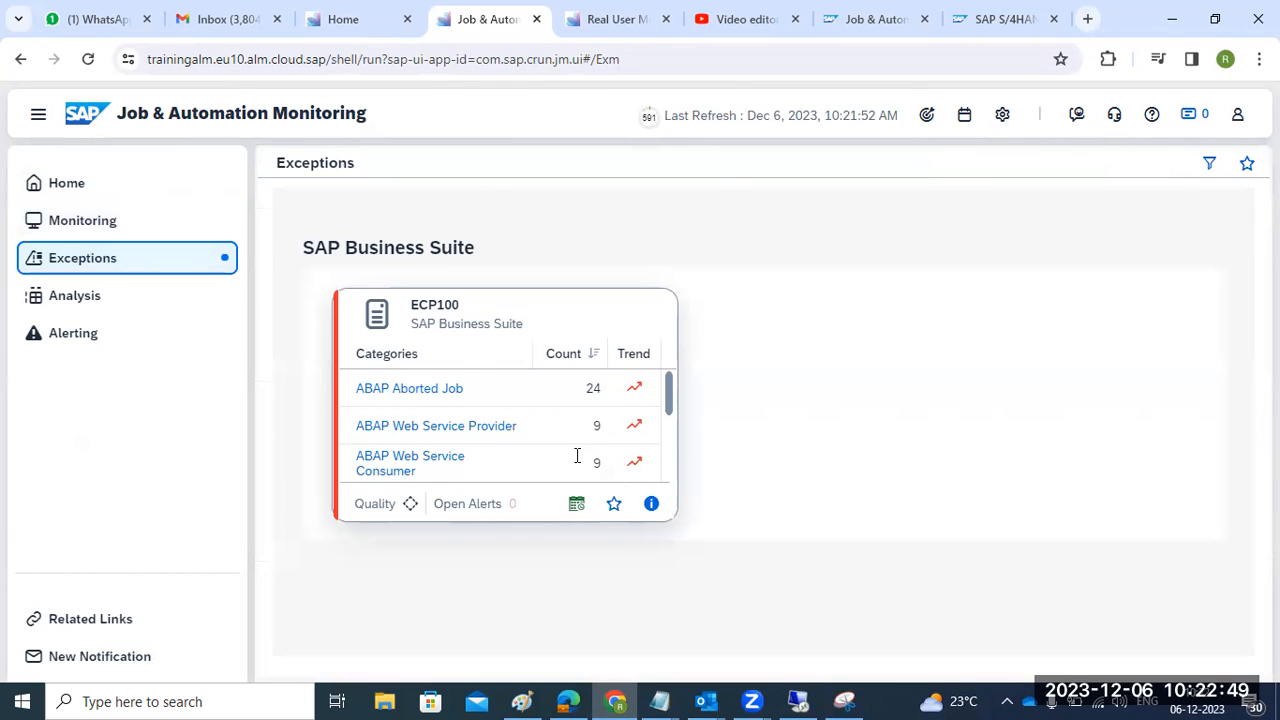
pyautogui.click(392, 388)
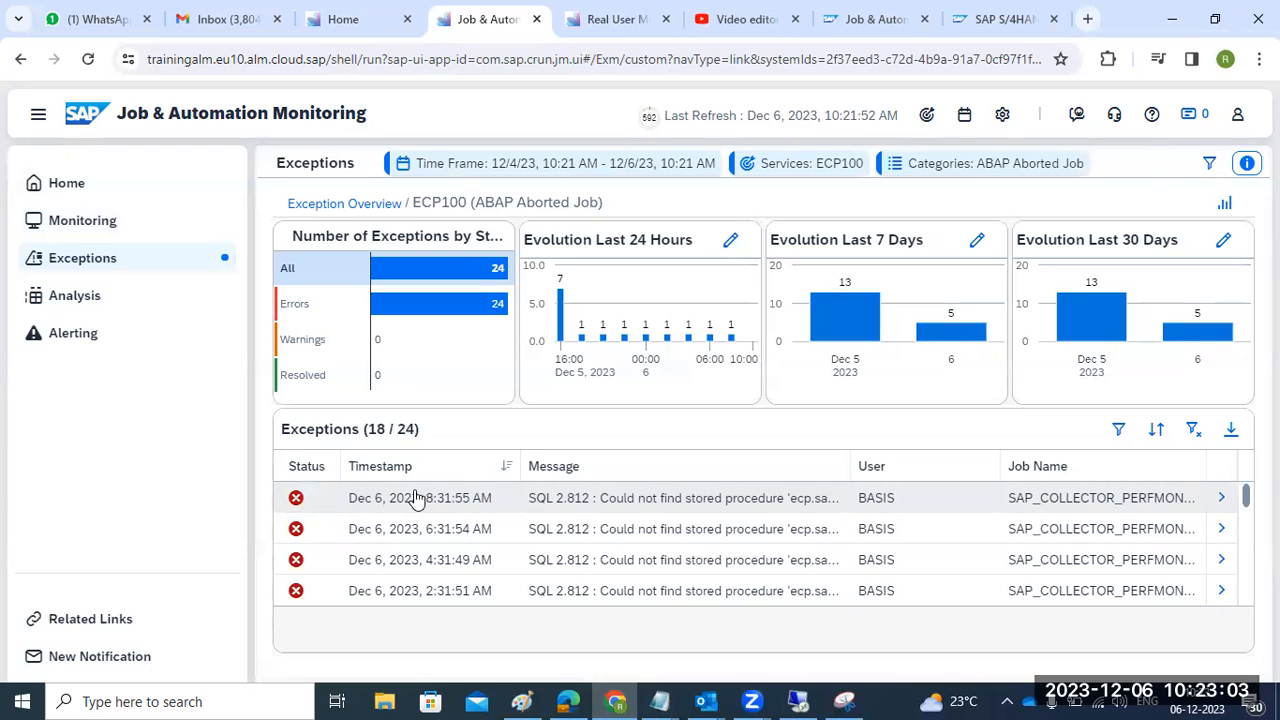
pyautogui.click(1222, 500)
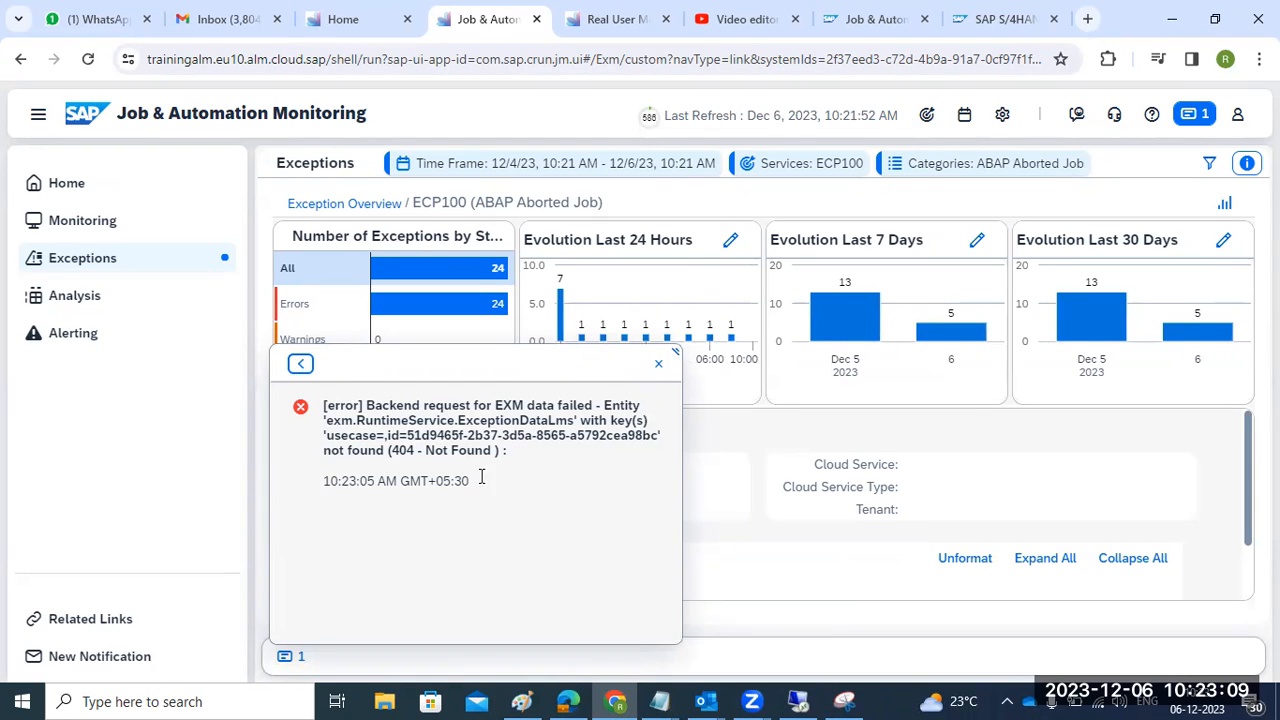
pyautogui.moveTo(468, 420); pyautogui.dragTo(558, 485)
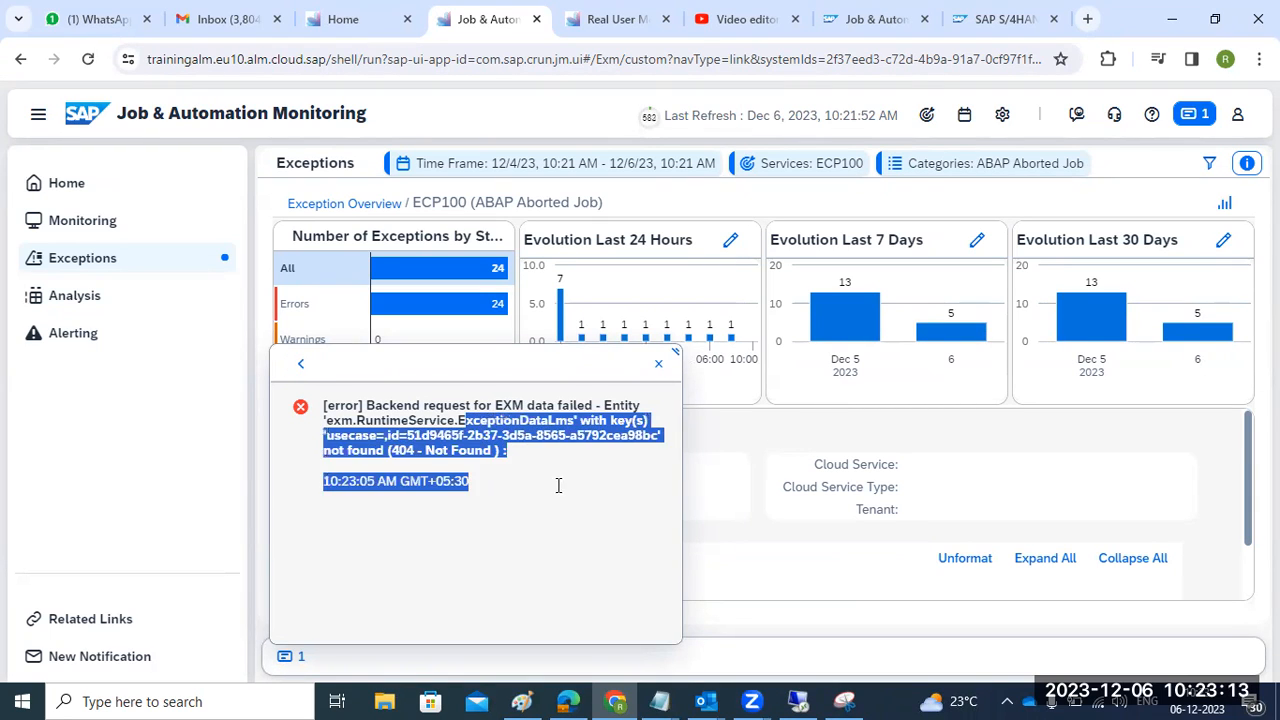
pyautogui.click(658, 363)
# - Filter the exceptions to error status, check the latest one, then list all exceptions again
pyautogui.scroll(-1, 622, 507)
pyautogui.scroll(1, 622, 503)
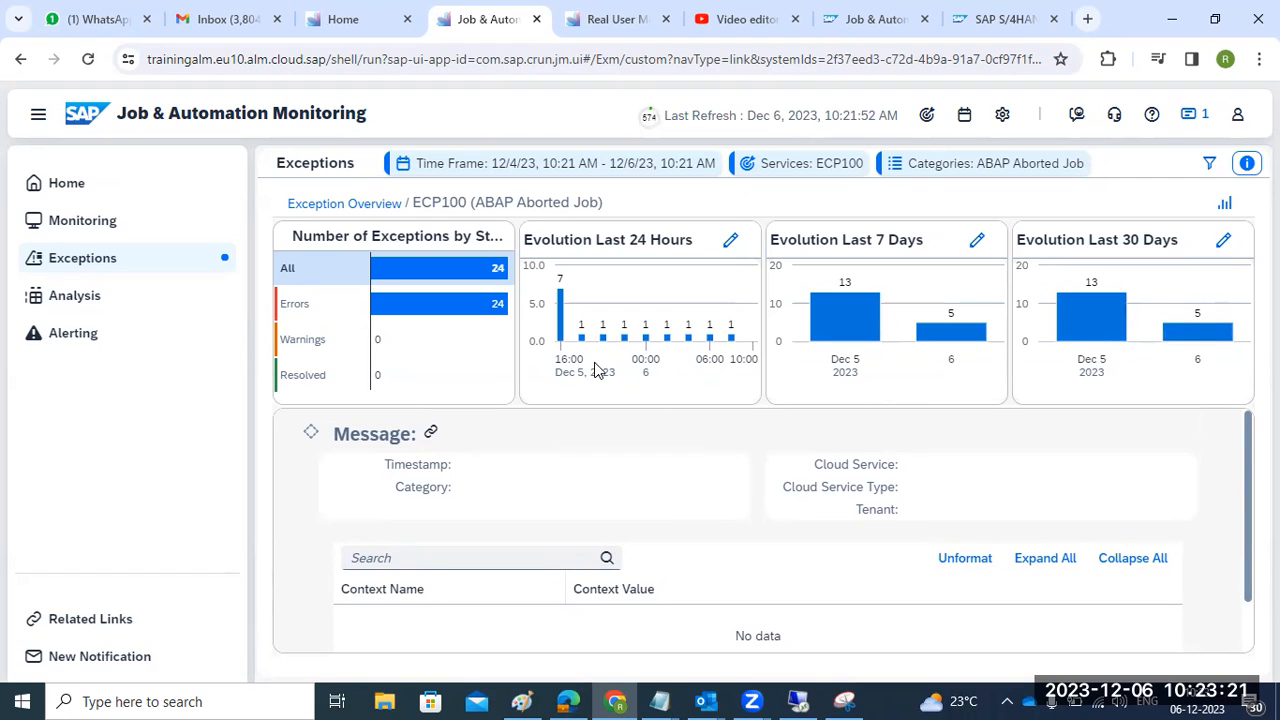
pyautogui.click(398, 308)
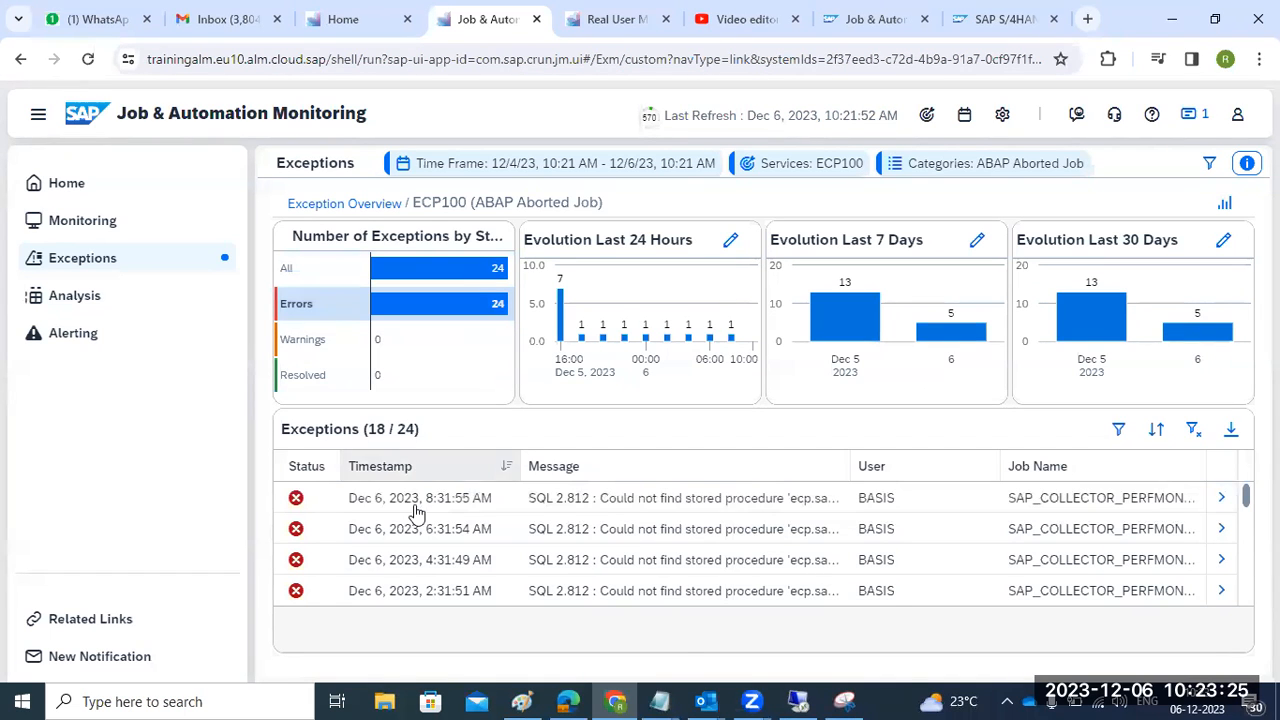
pyautogui.click(564, 506)
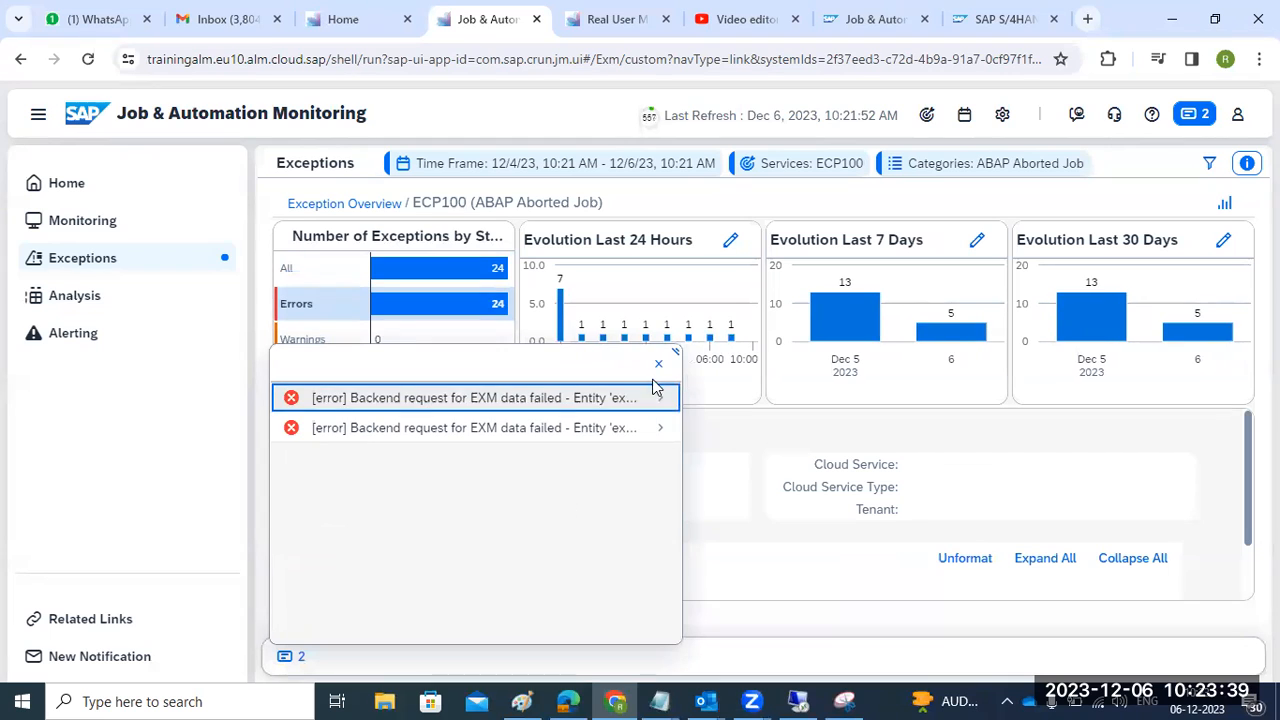
pyautogui.click(658, 364)
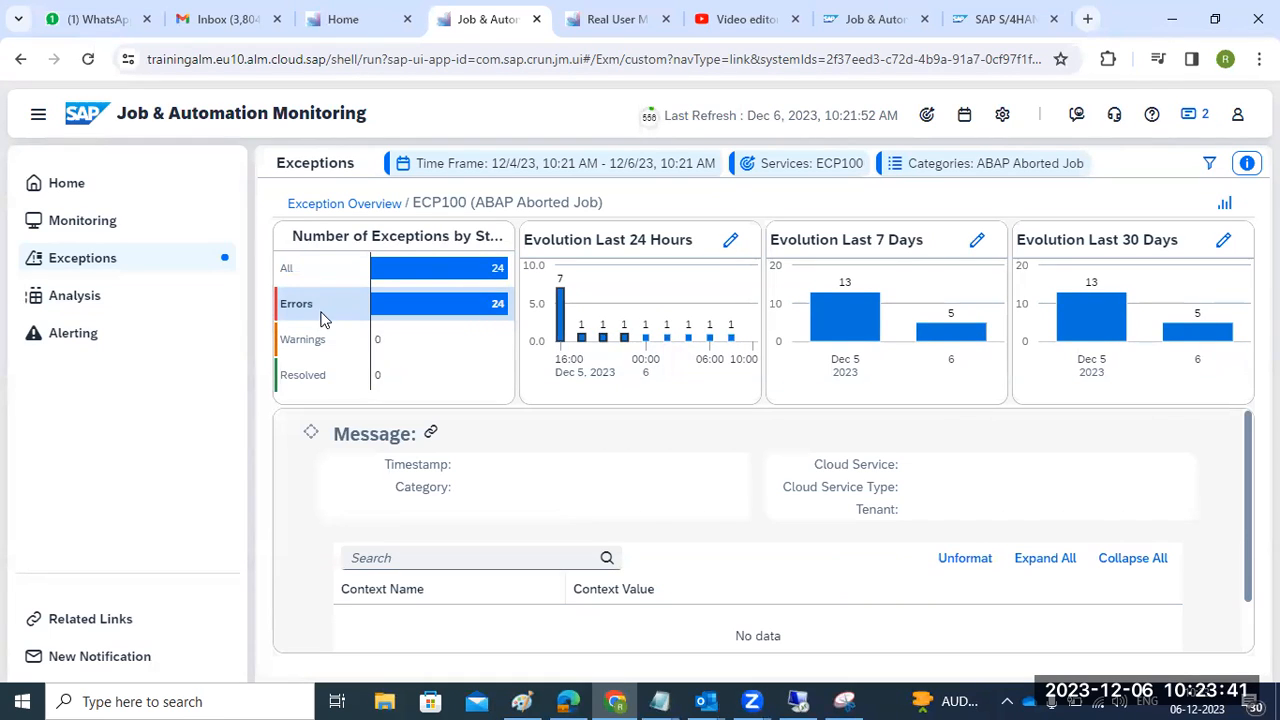
pyautogui.click(420, 271)
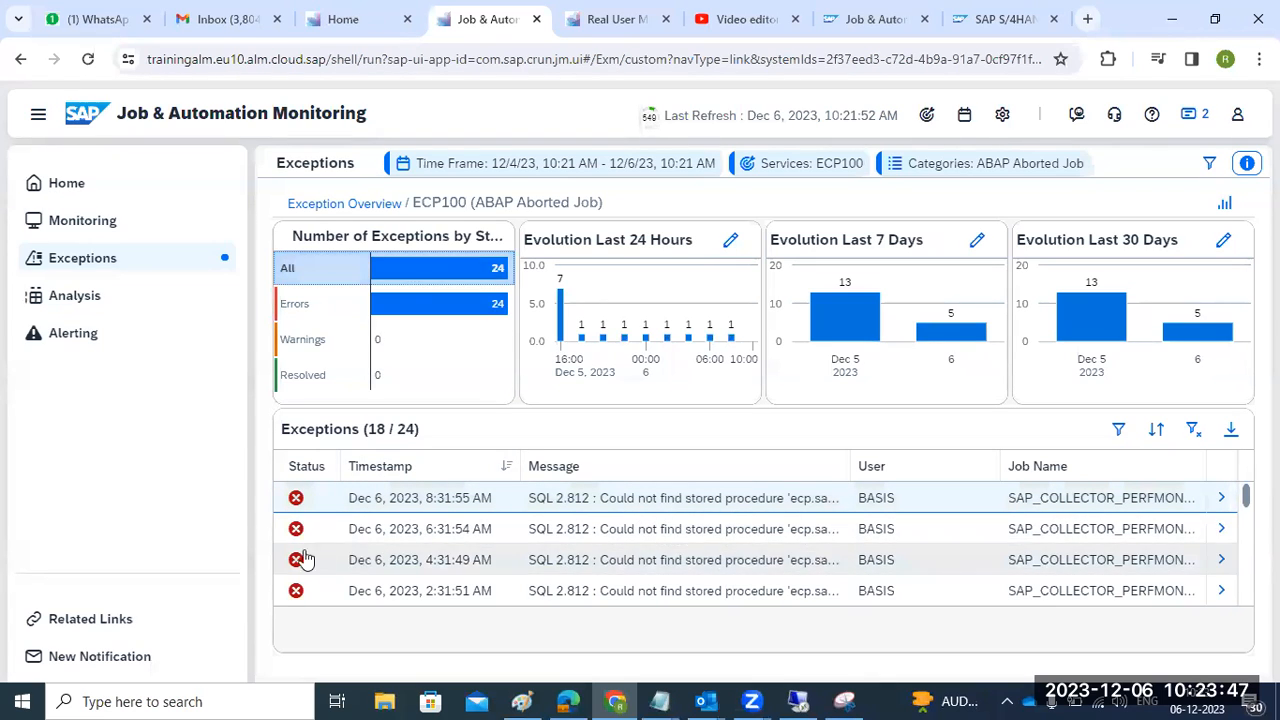
# - Review the /UI5/APP_INDEX_CALCULATE trend charts in Analysis, then open the empty Alerting page
pyautogui.click(70, 292)
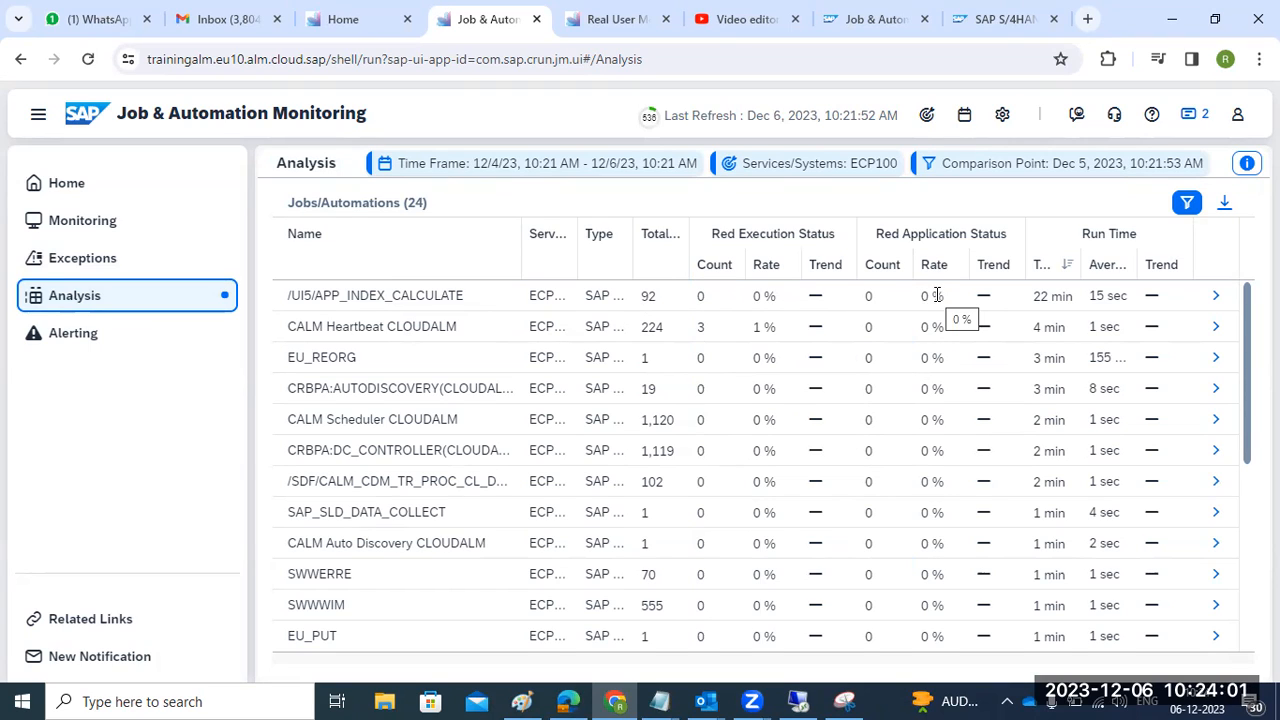
pyautogui.click(1214, 300)
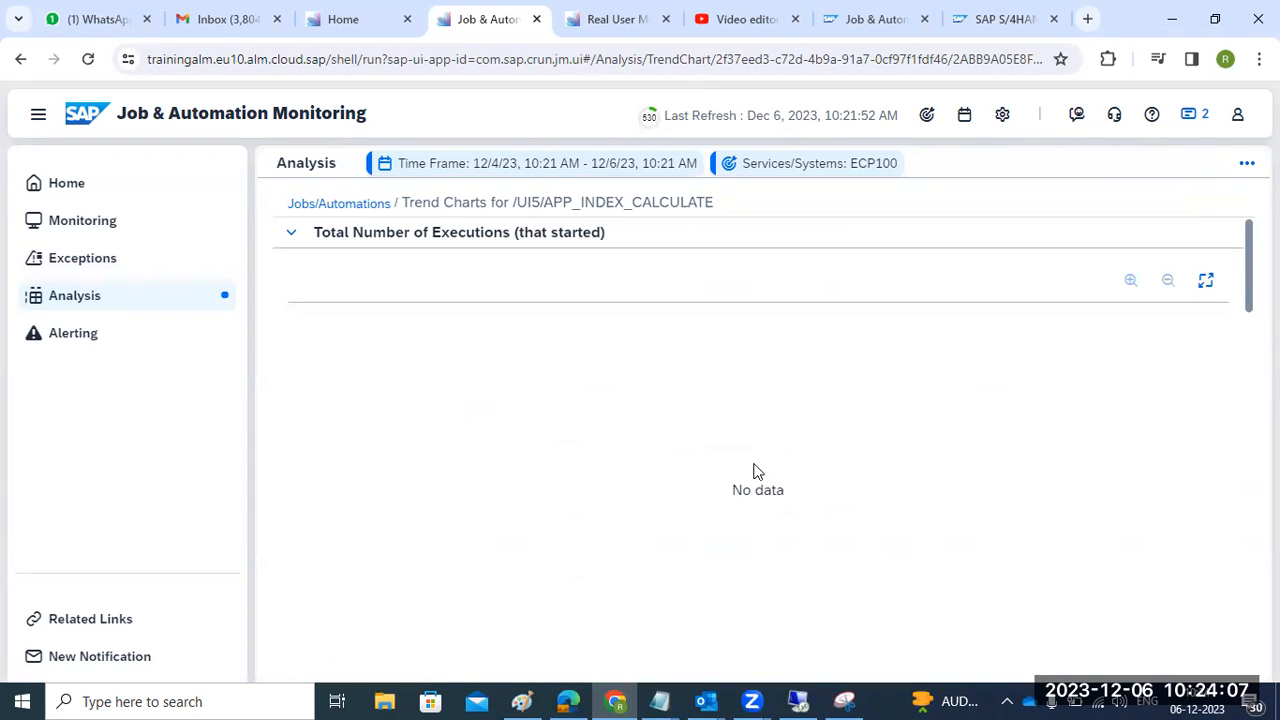
pyautogui.scroll(-1, 480, 408)
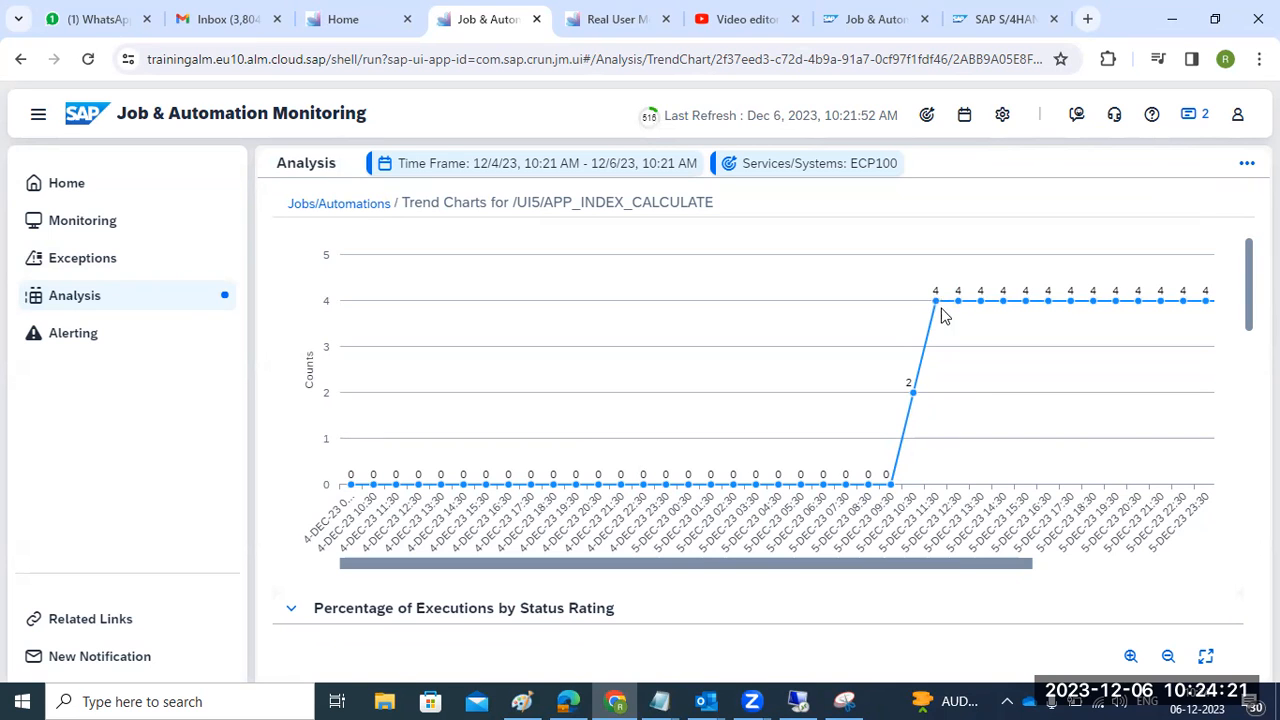
pyautogui.scroll(-6, 615, 540)
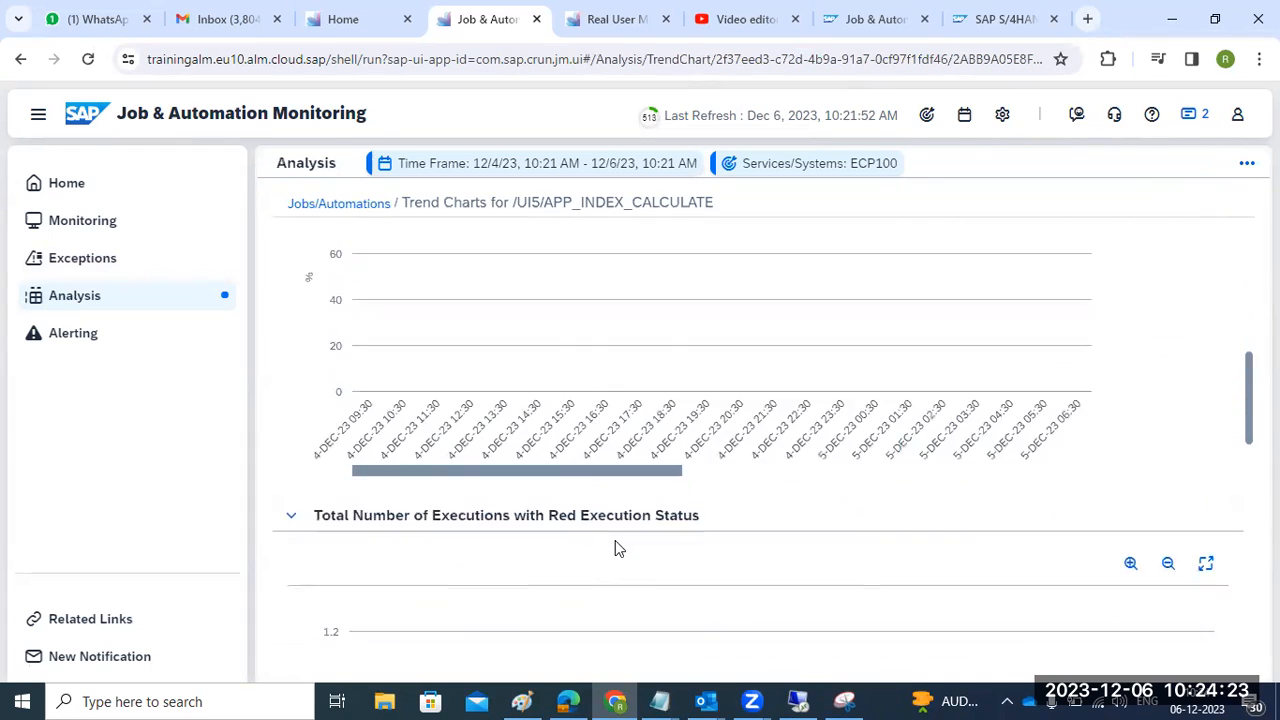
pyautogui.scroll(-7, 615, 541)
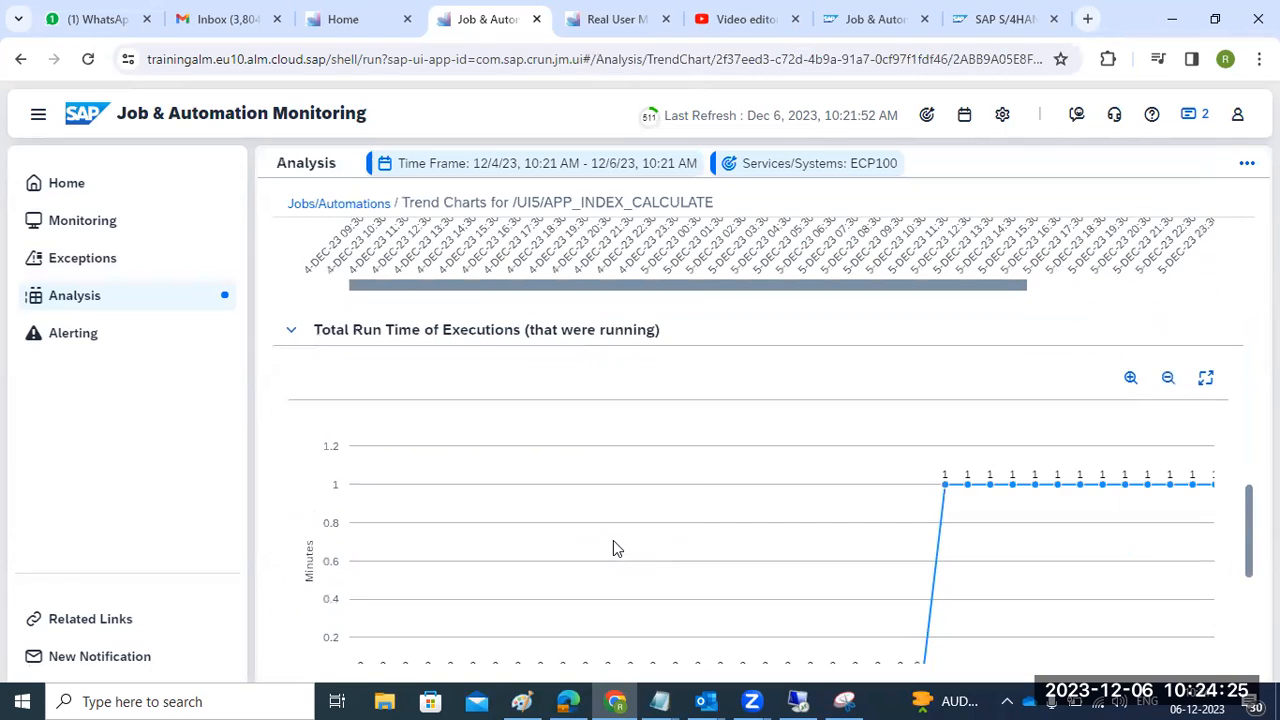
pyautogui.scroll(-1, 615, 548)
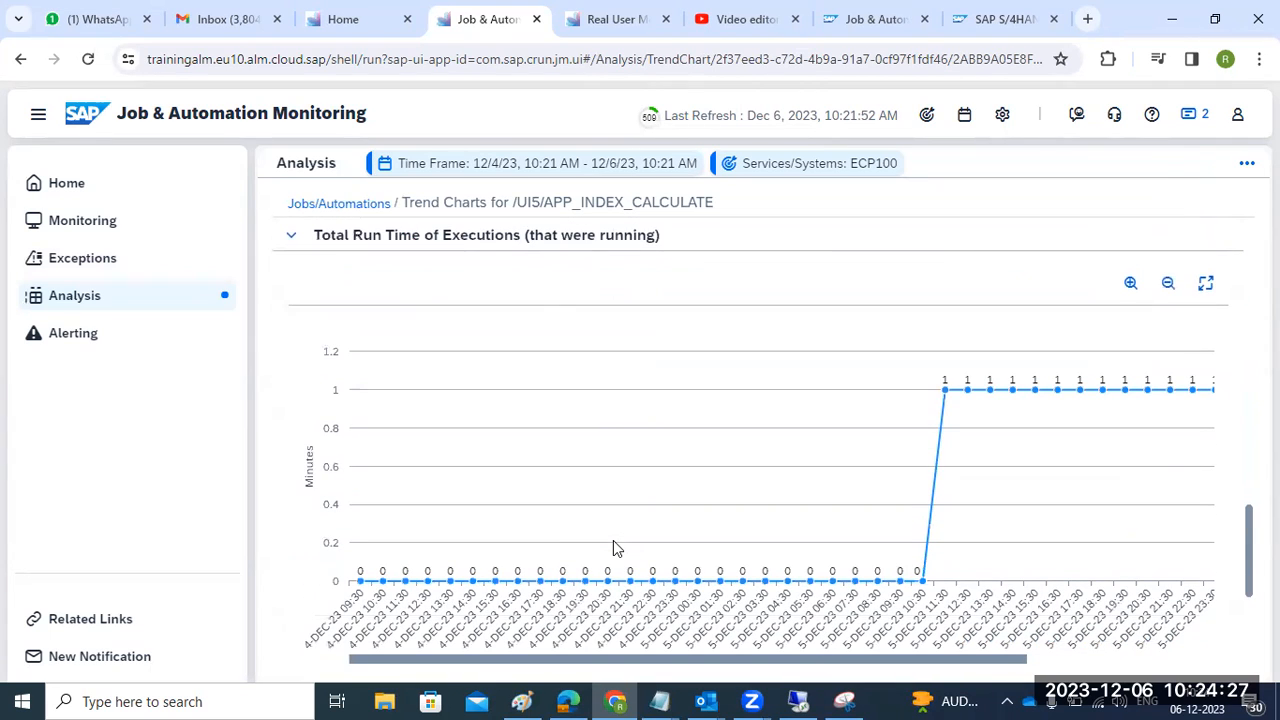
pyautogui.scroll(-2, 614, 548)
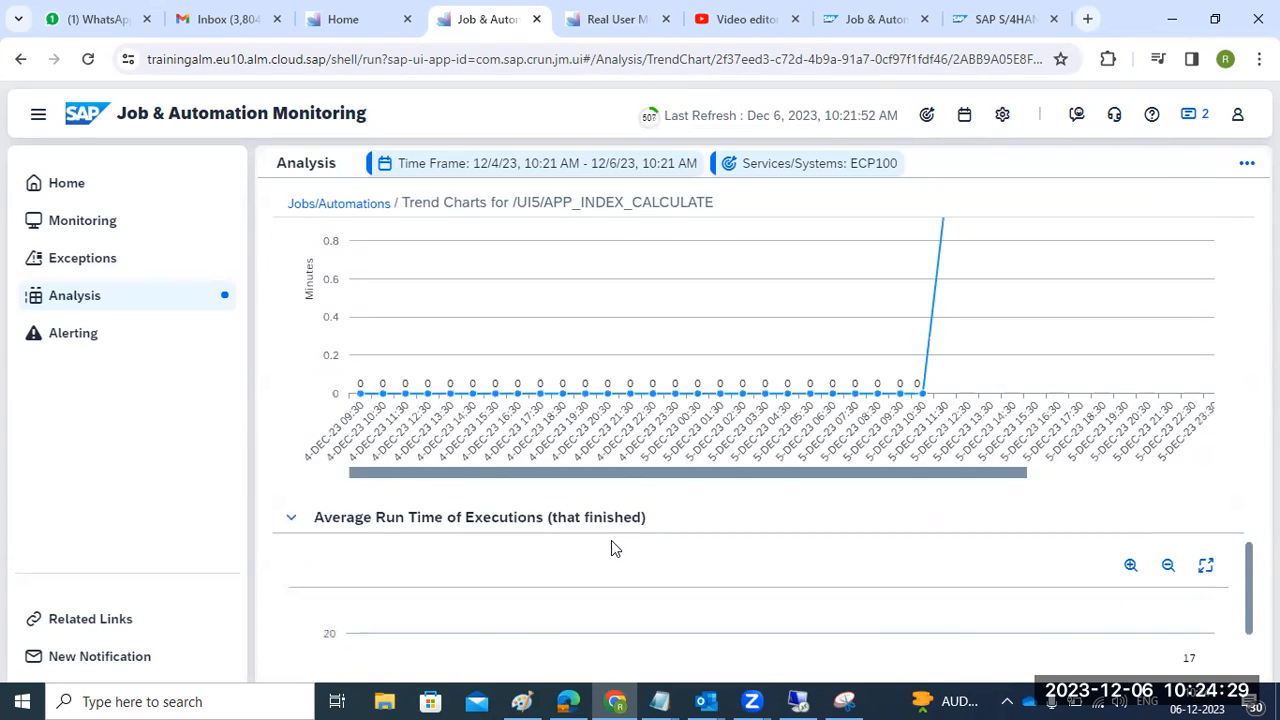
pyautogui.scroll(-3, 614, 548)
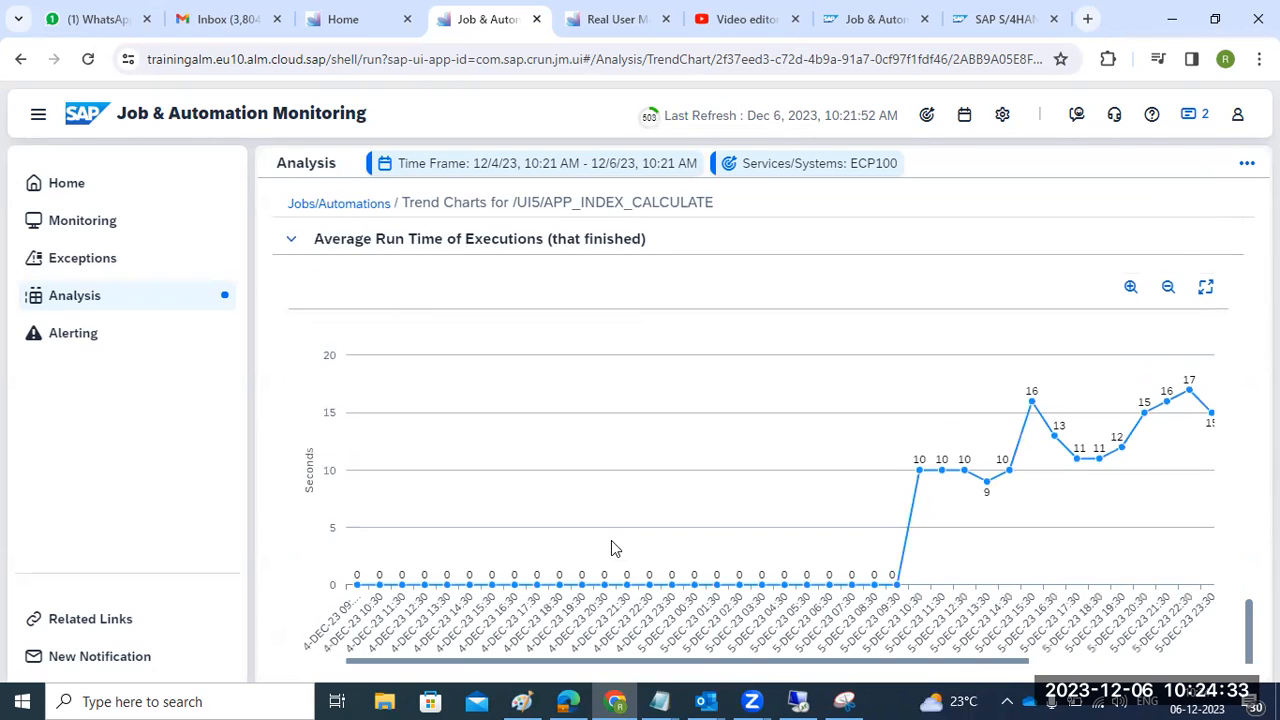
pyautogui.scroll(2, 594, 556)
pyautogui.click(74, 340)
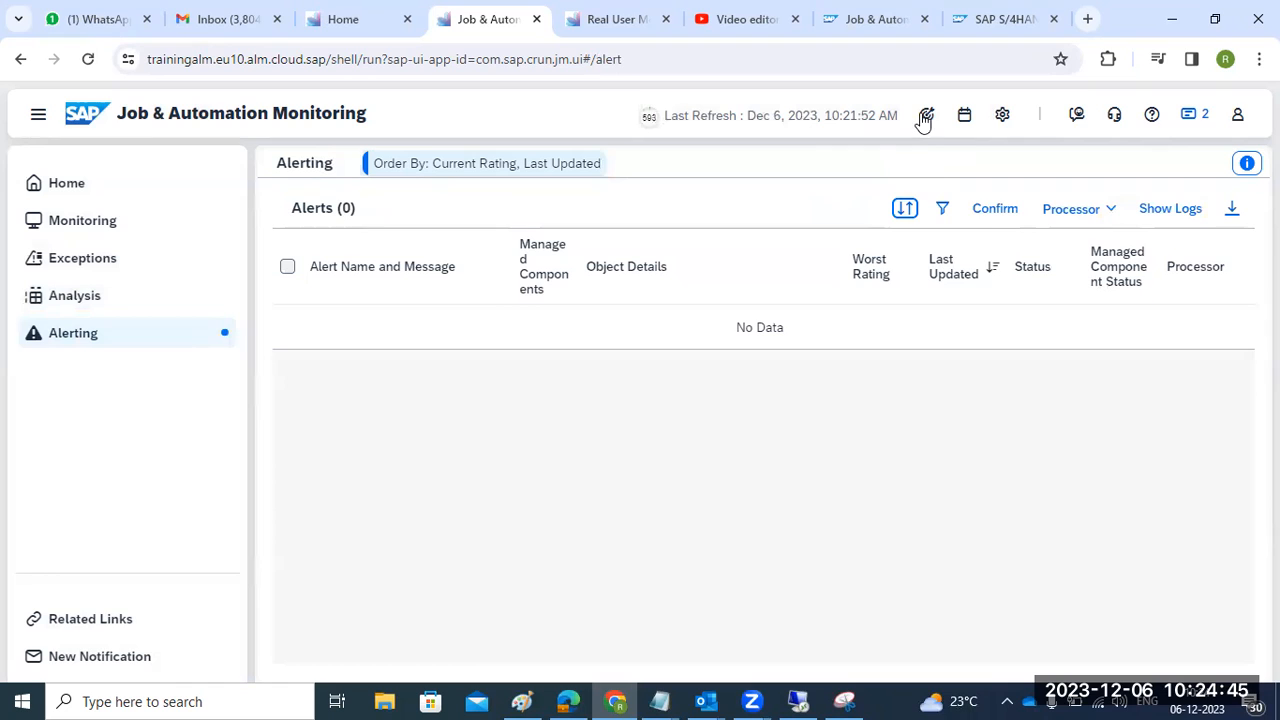
pyautogui.click(1075, 213)
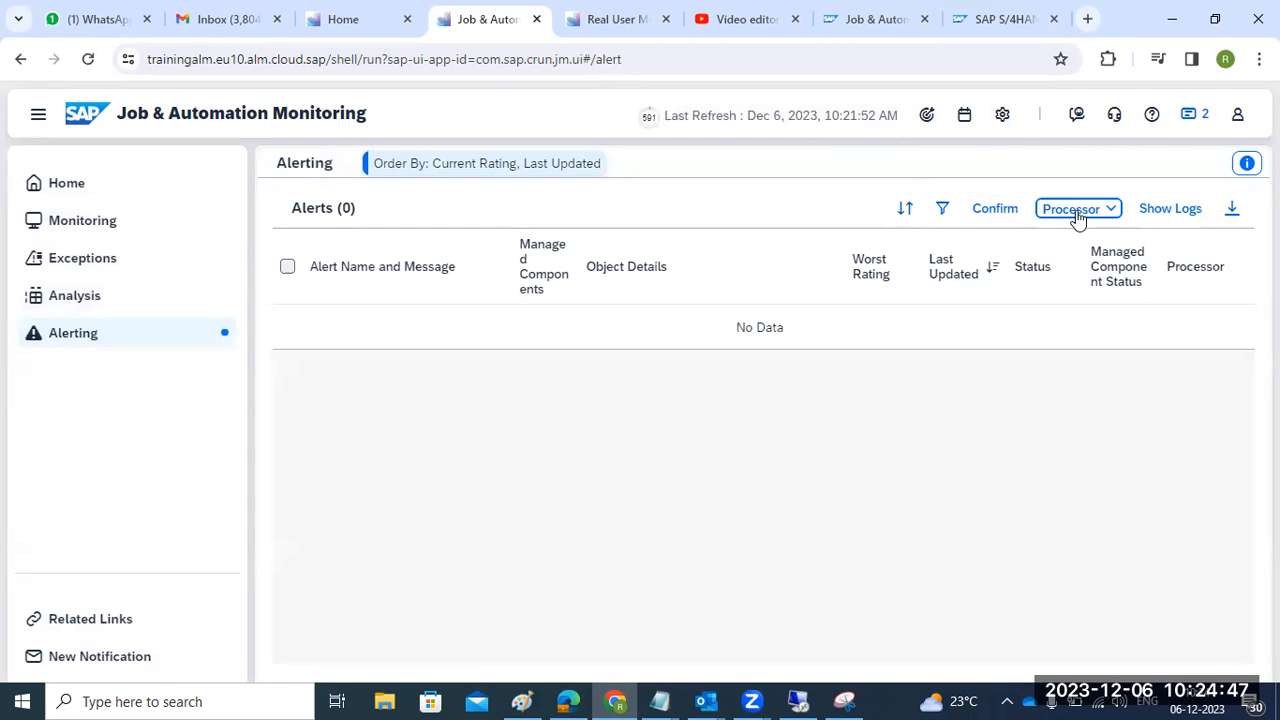
pyautogui.click(320, 340)
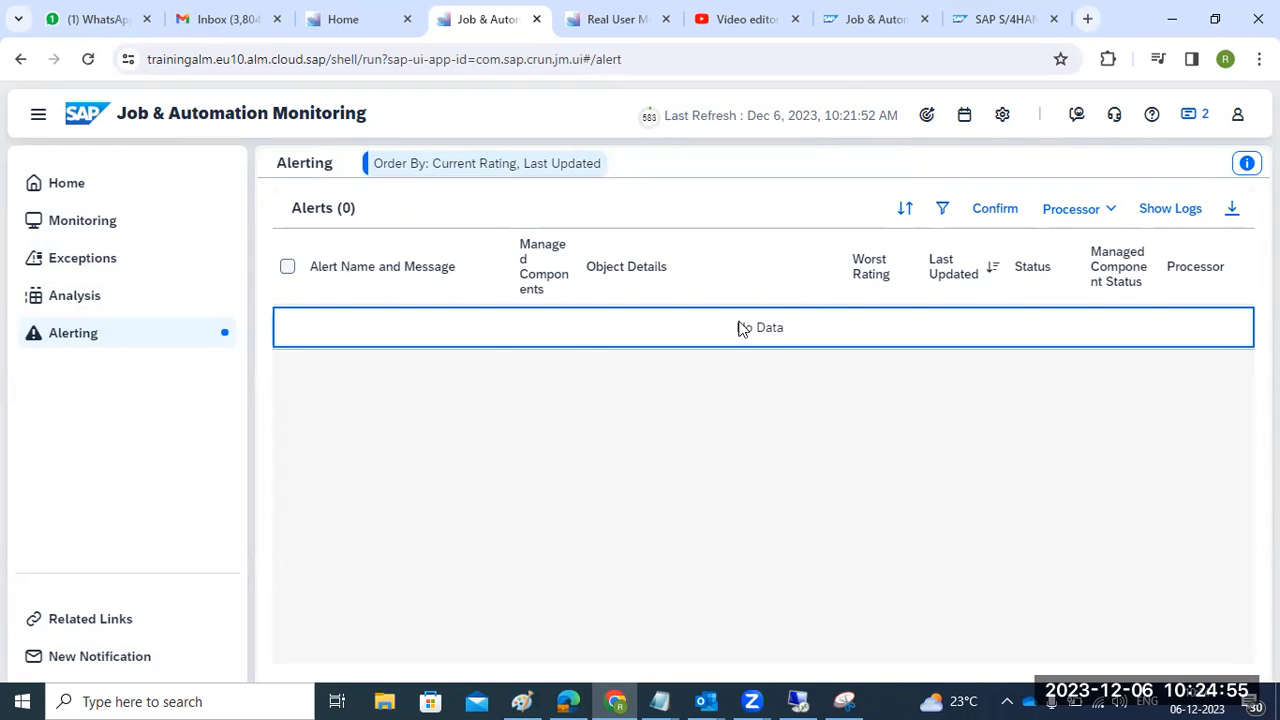
pyautogui.click(1100, 208)
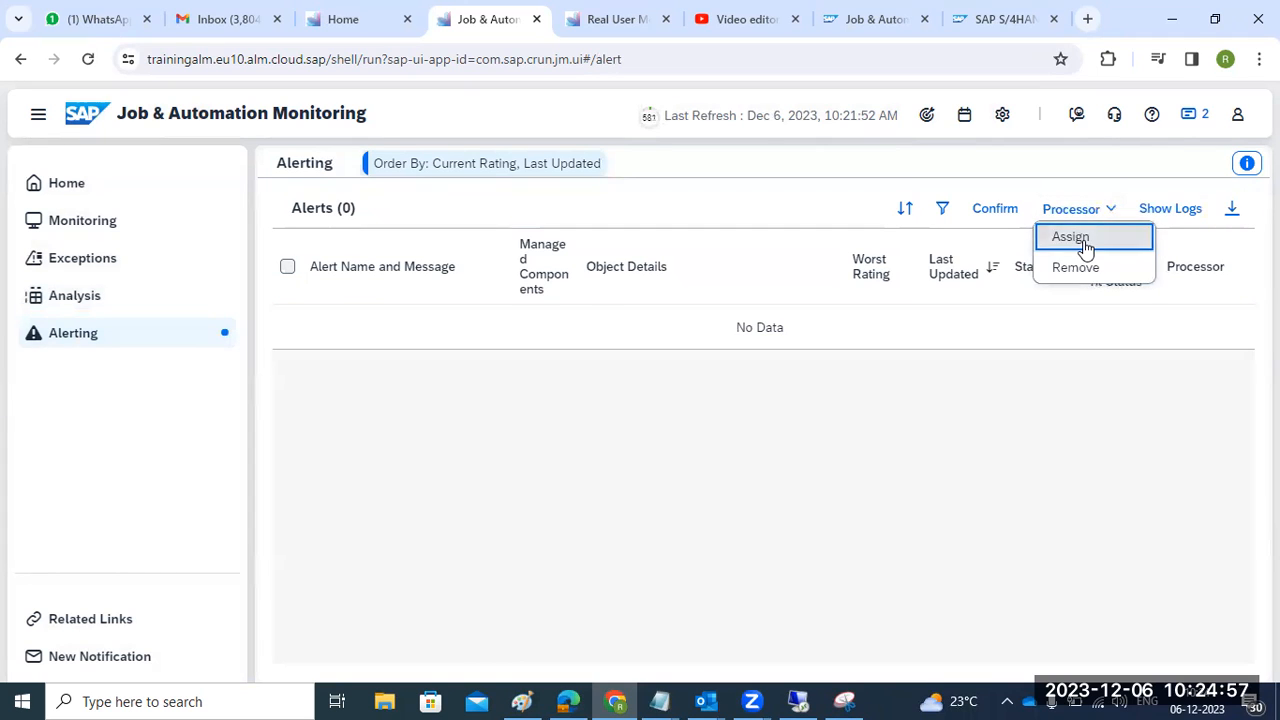
pyautogui.click(1085, 246)
pyautogui.moveTo(540, 386); pyautogui.dragTo(711, 423)
pyautogui.click(744, 426)
pyautogui.click(1117, 218)
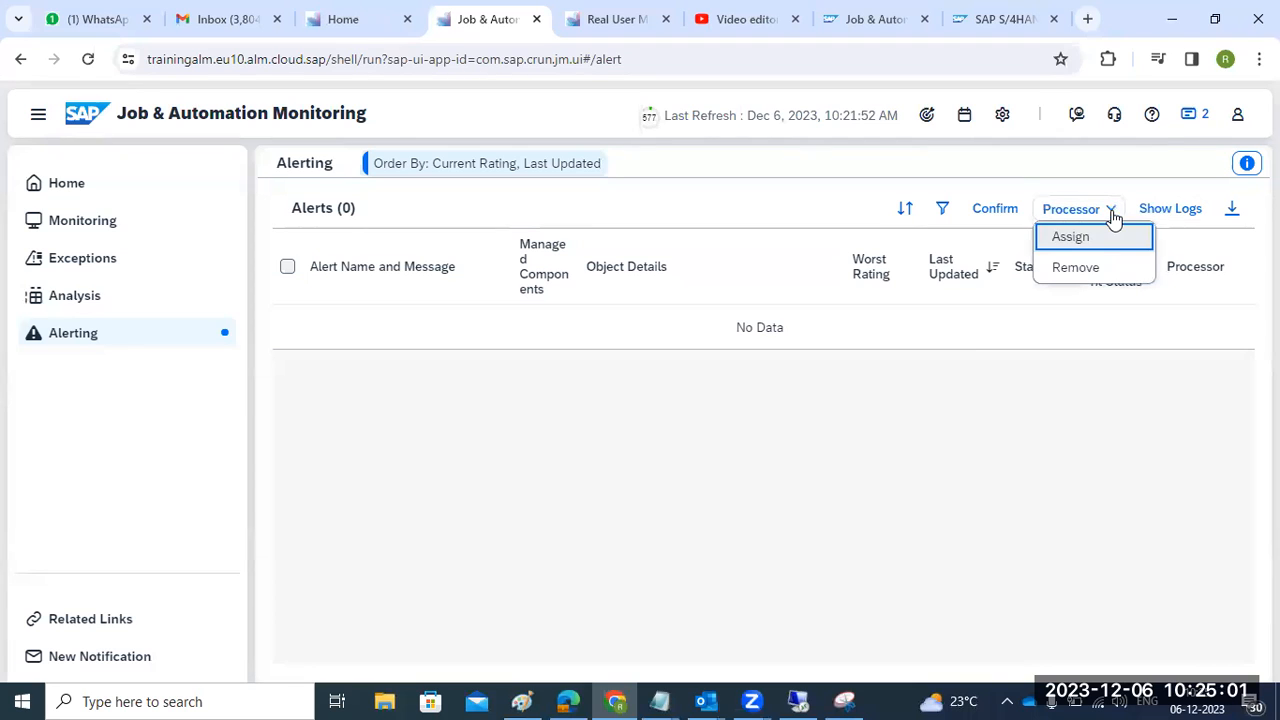
pyautogui.click(1013, 217)
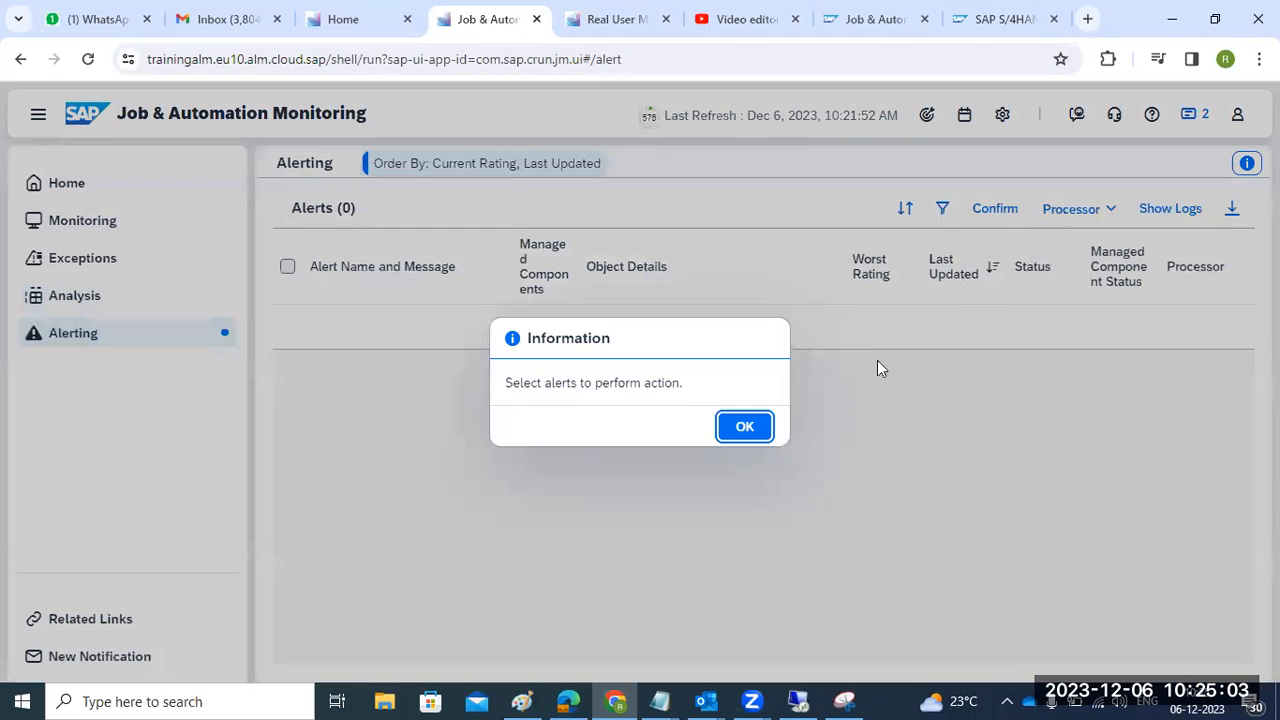
pyautogui.click(762, 430)
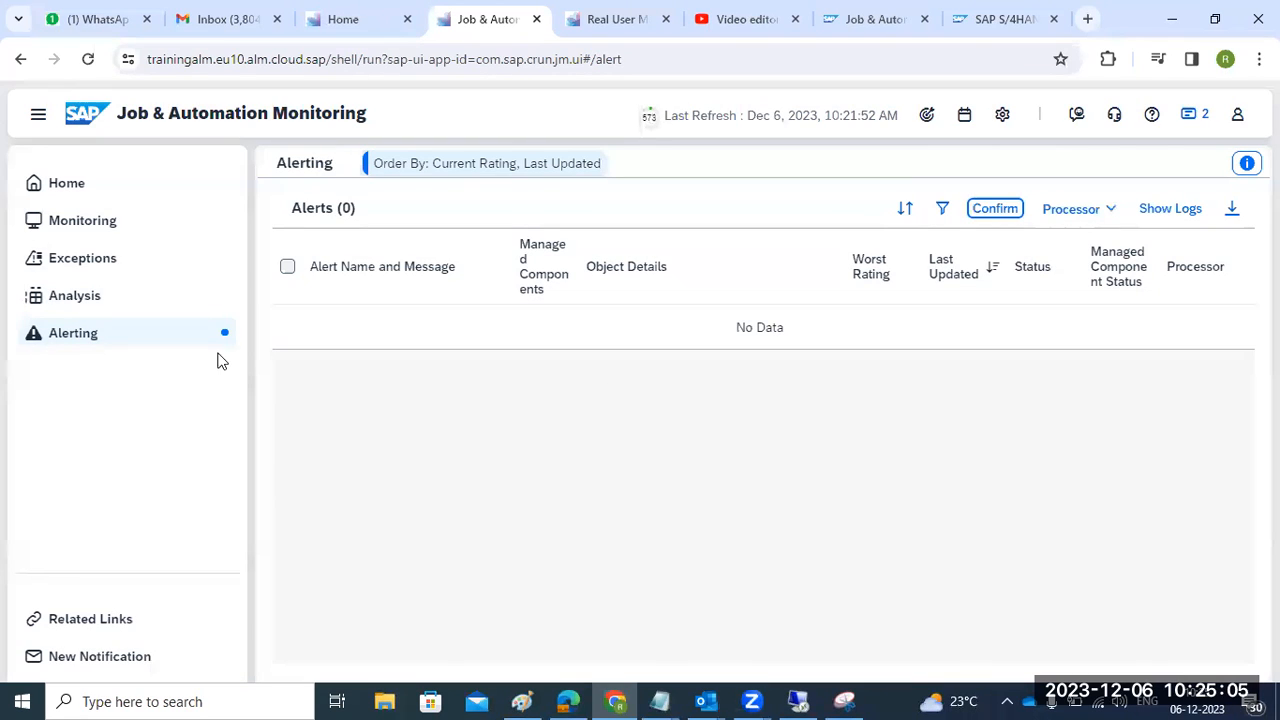
pyautogui.click(487, 170)
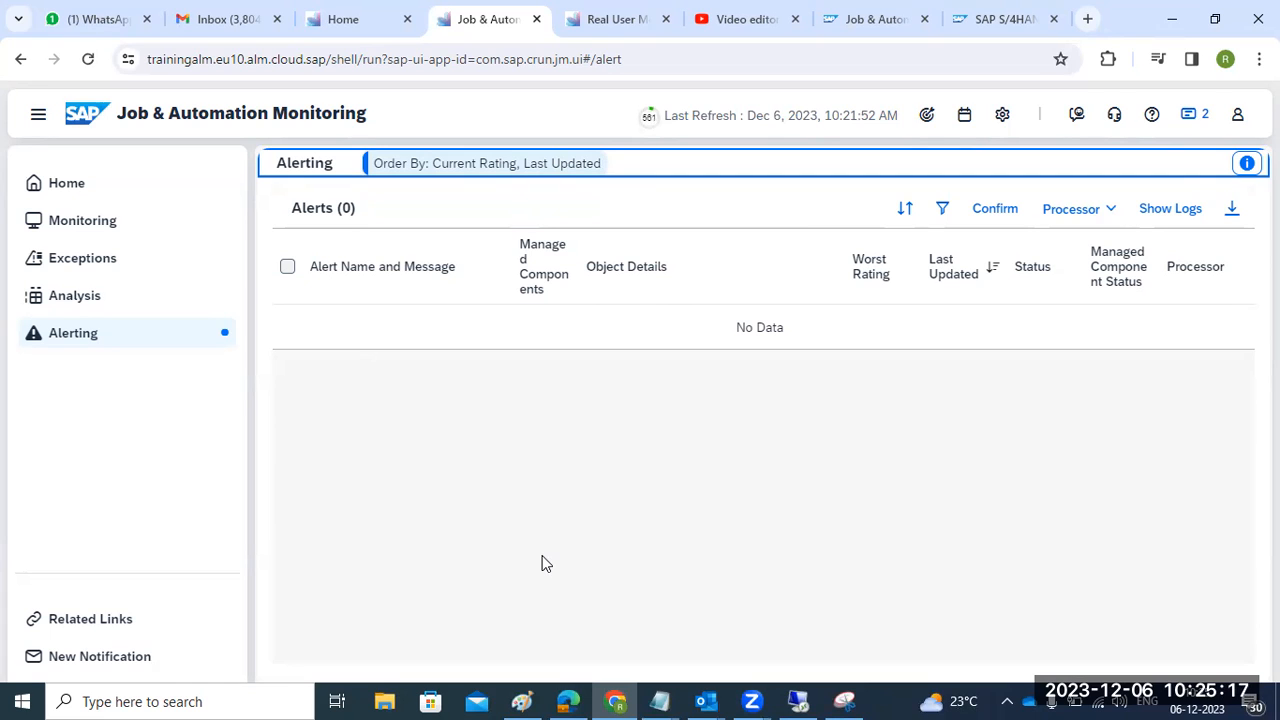
pyautogui.click(1190, 113)
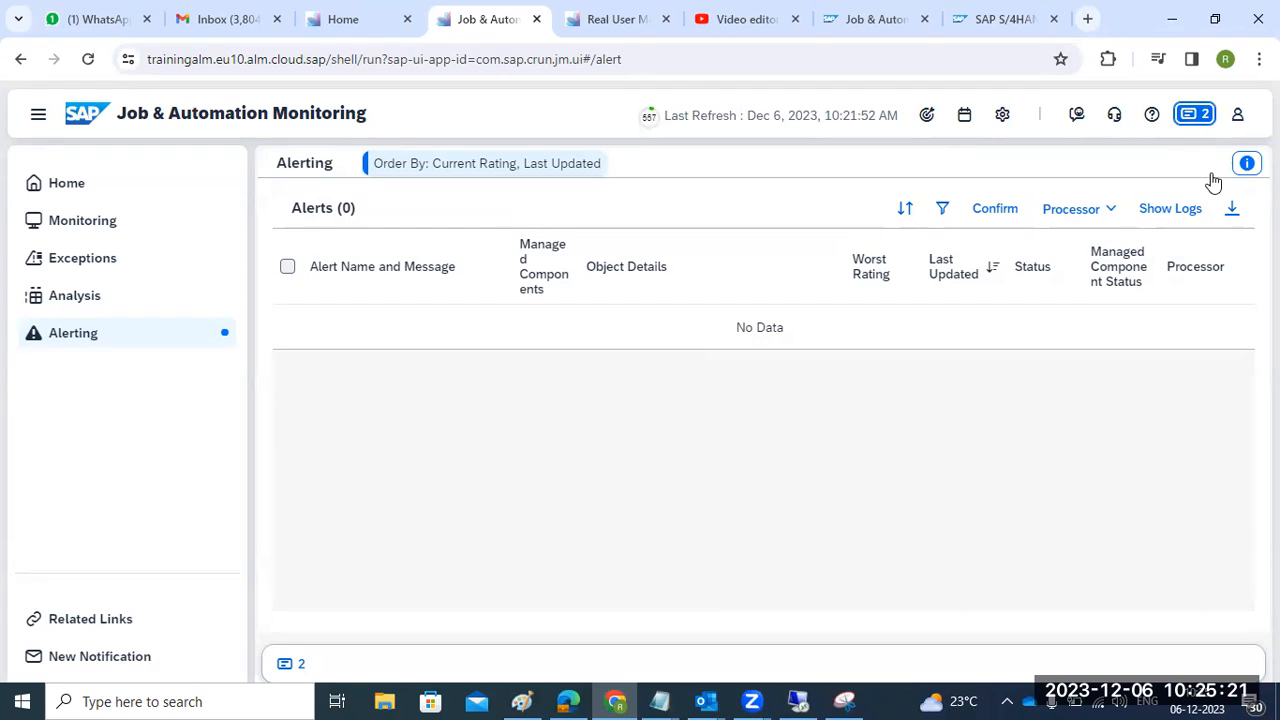
# - Return Job & Automation Monitoring to its Home overview, then settle on the SAP Cloud ALM launchpad
pyautogui.click(69, 189)
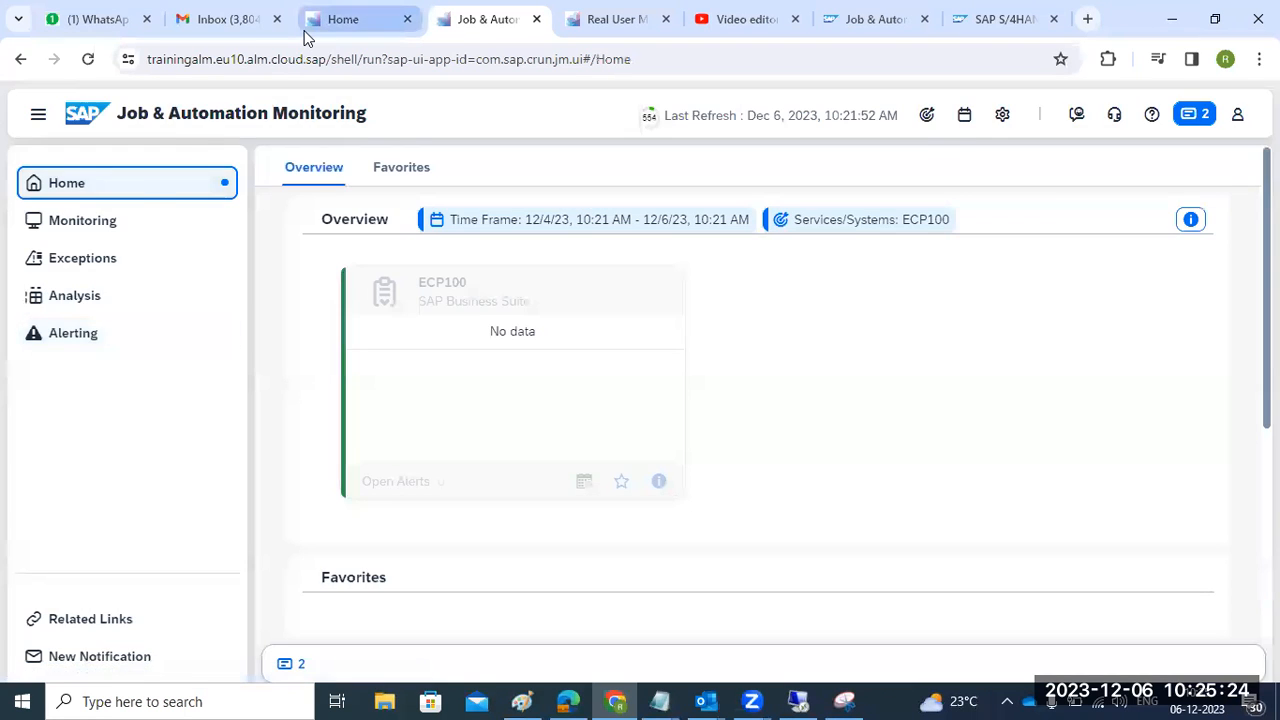
pyautogui.click(310, 22)
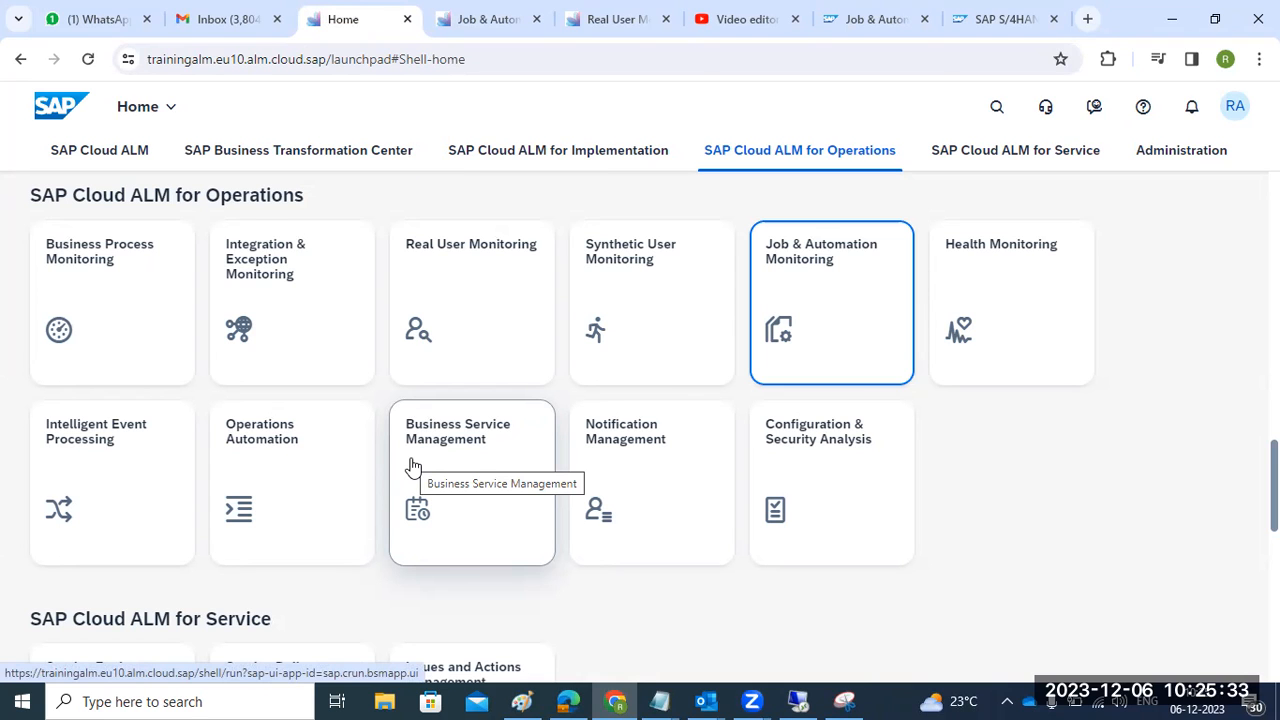
pyautogui.scroll(-2, 413, 467)
pyautogui.scroll(3, 413, 467)
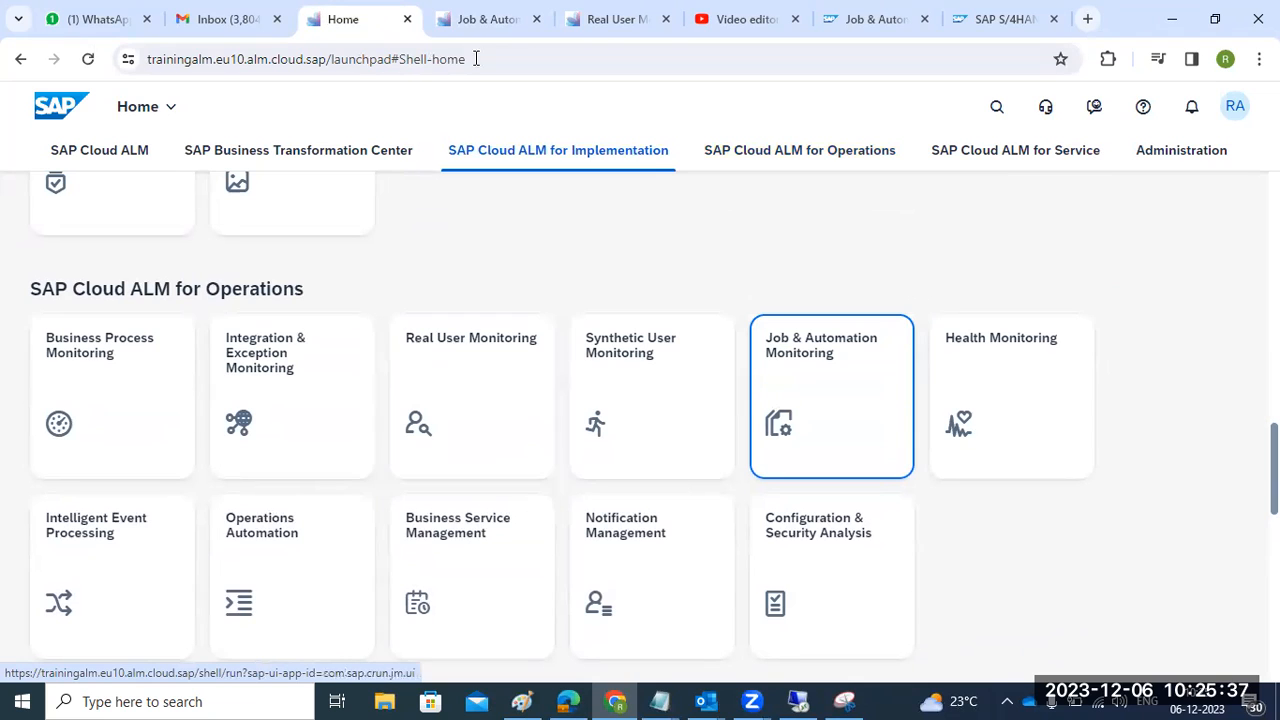
pyautogui.click(474, 28)
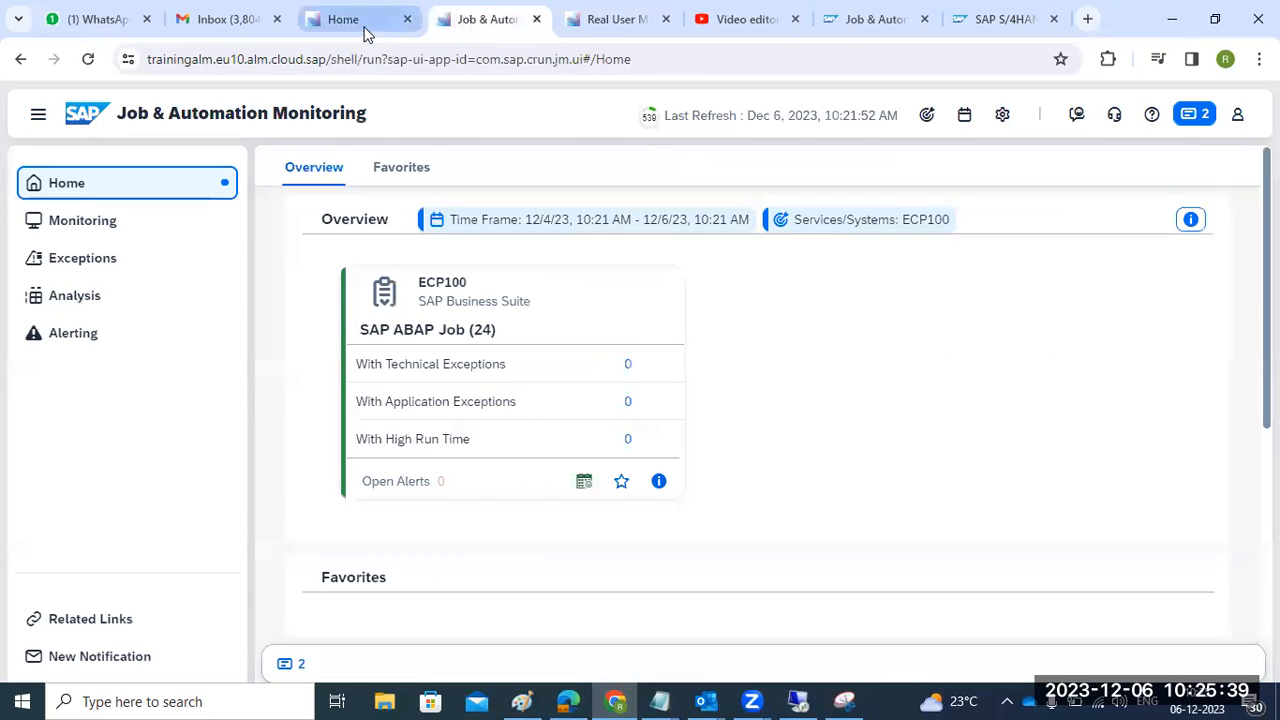
pyautogui.click(589, 25)
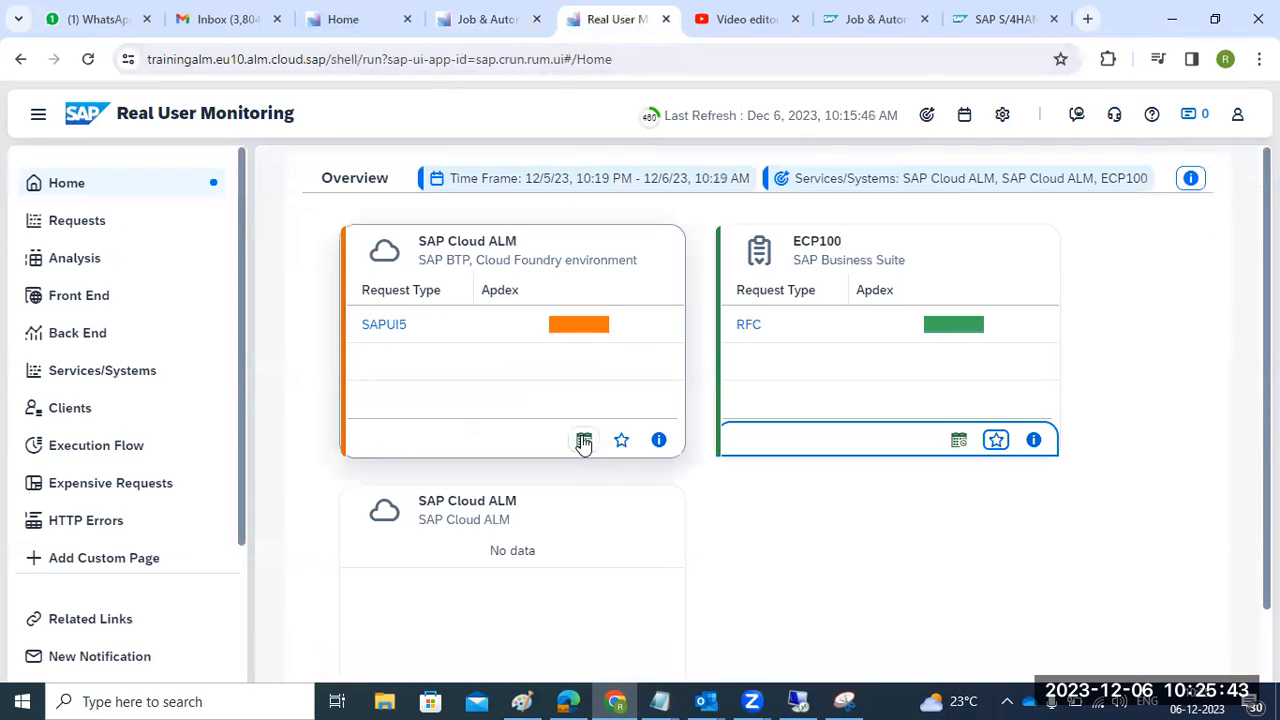
pyautogui.click(457, 28)
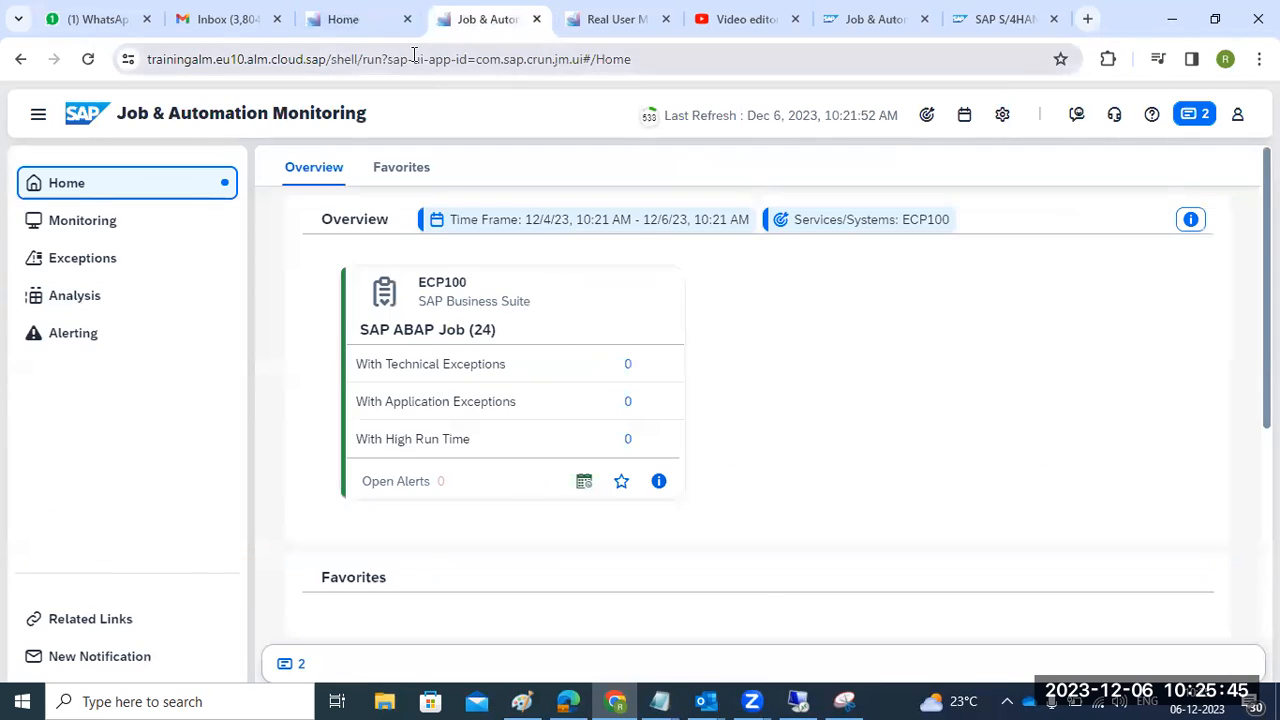
pyautogui.click(365, 34)
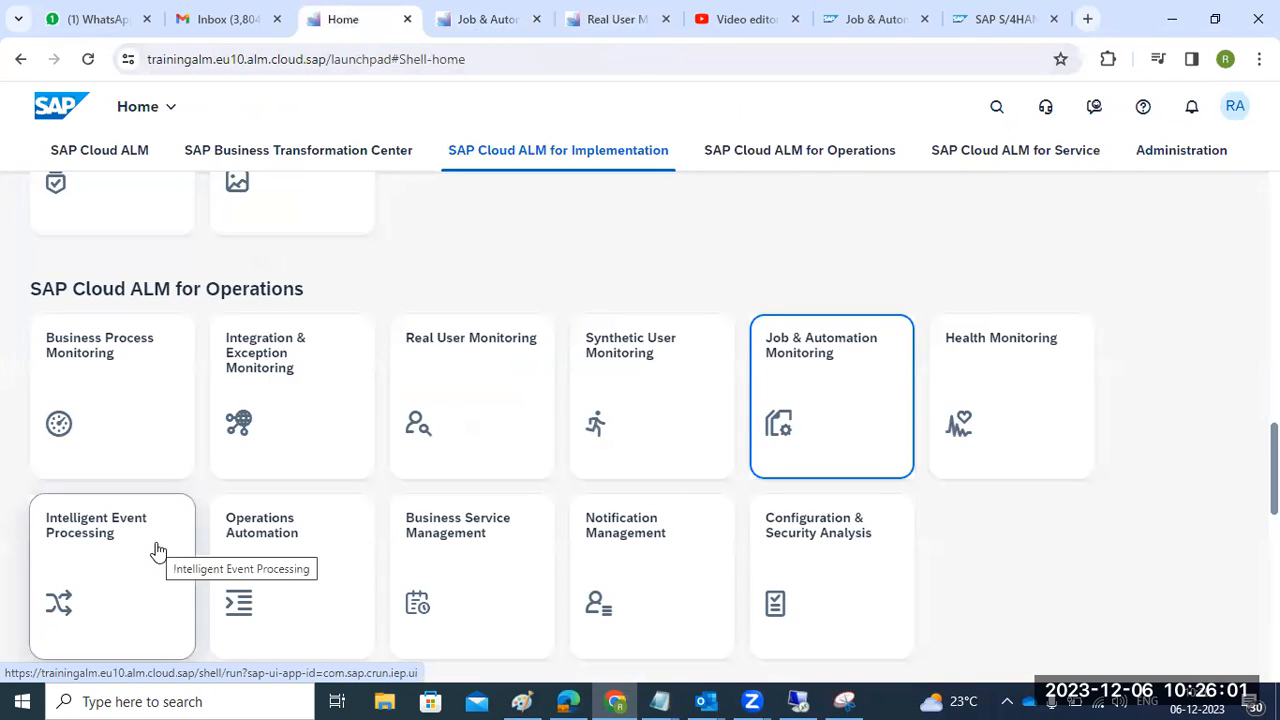
# - Open Notification Management, dismiss the updates banner, and inspect the existing recipient's address
pyautogui.click(662, 543)
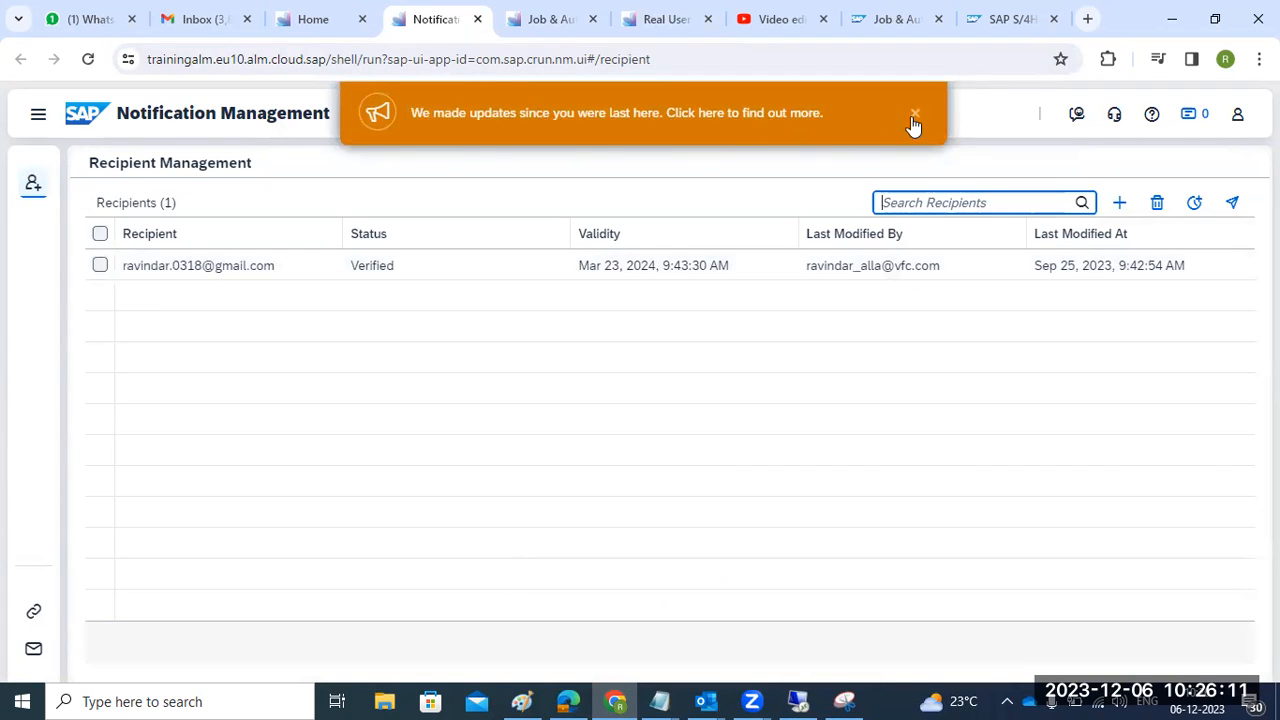
pyautogui.click(913, 118)
pyautogui.click(123, 268)
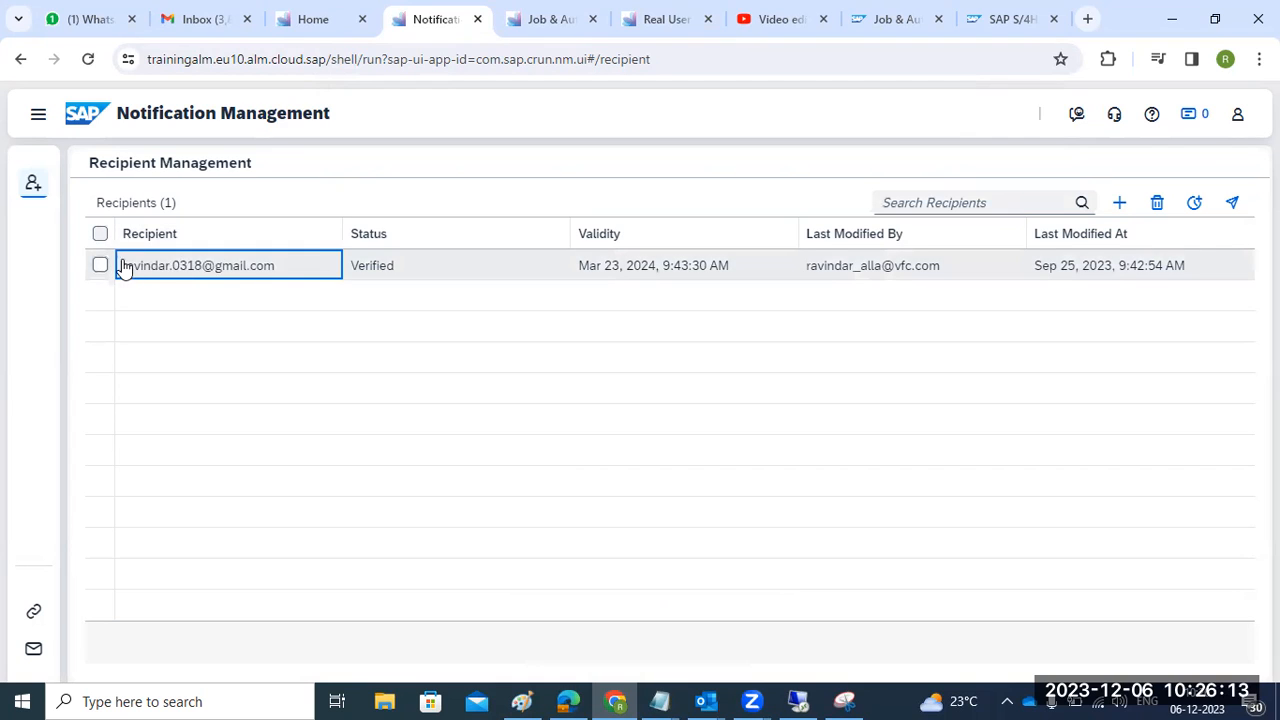
pyautogui.moveTo(123, 268); pyautogui.dragTo(283, 271)
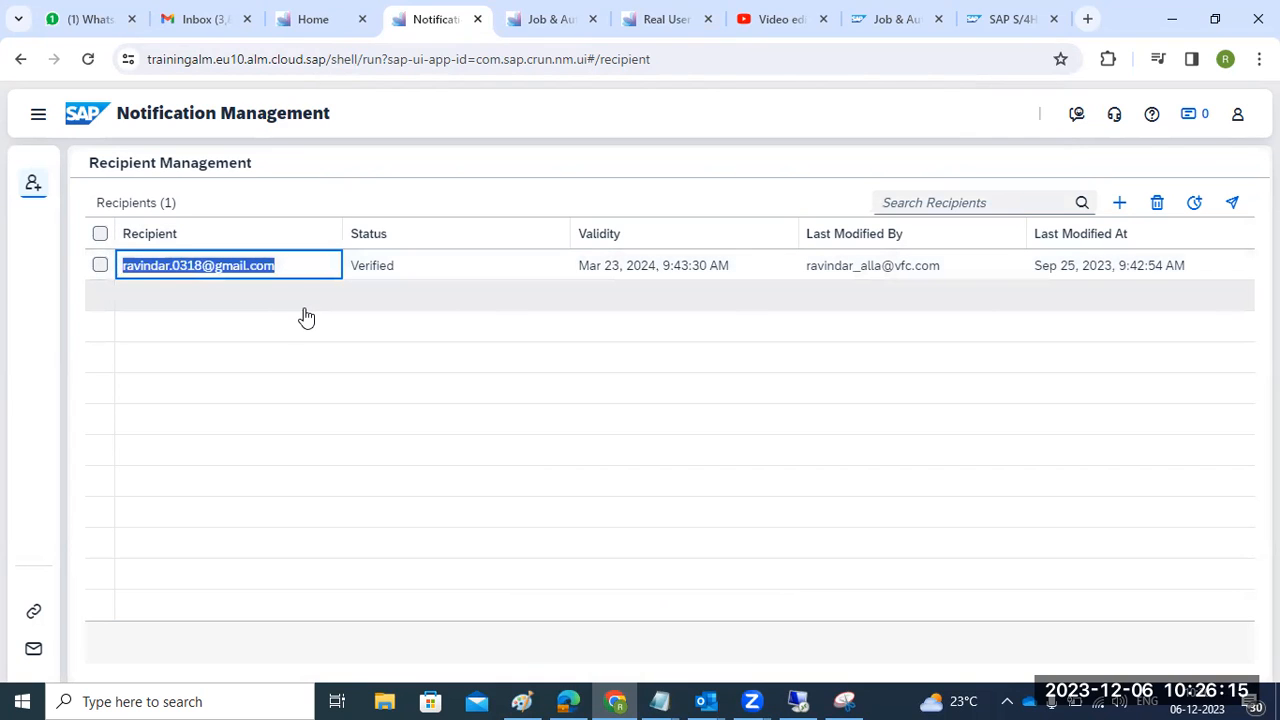
pyautogui.click(1119, 202)
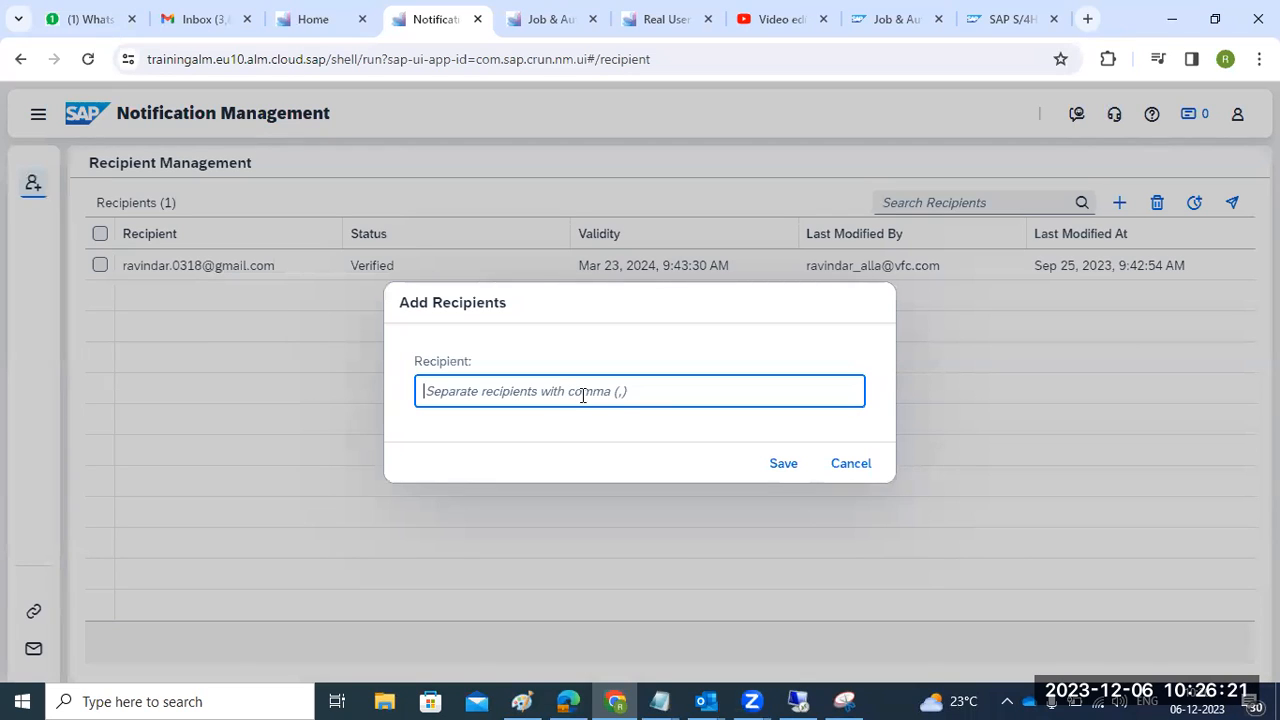
pyautogui.click(864, 469)
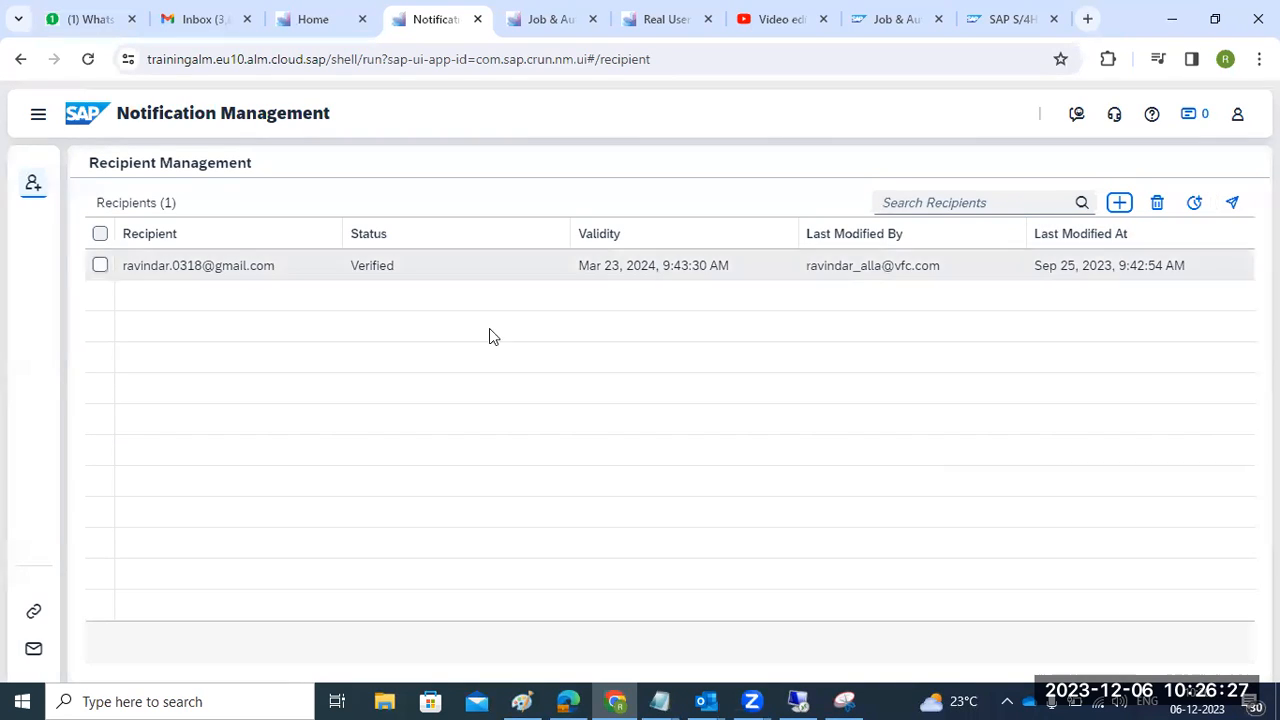
# - Resend the activation link to all recipients, confirming with Yes
pyautogui.click(100, 234)
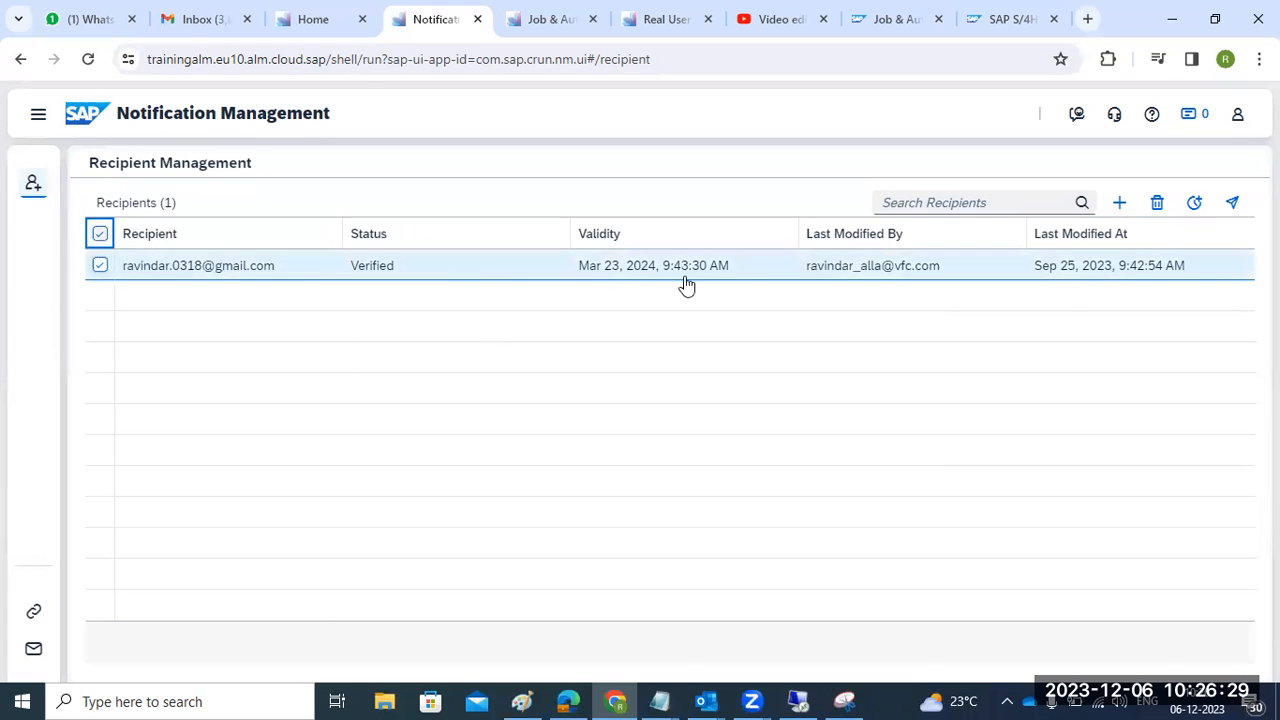
pyautogui.click(1232, 203)
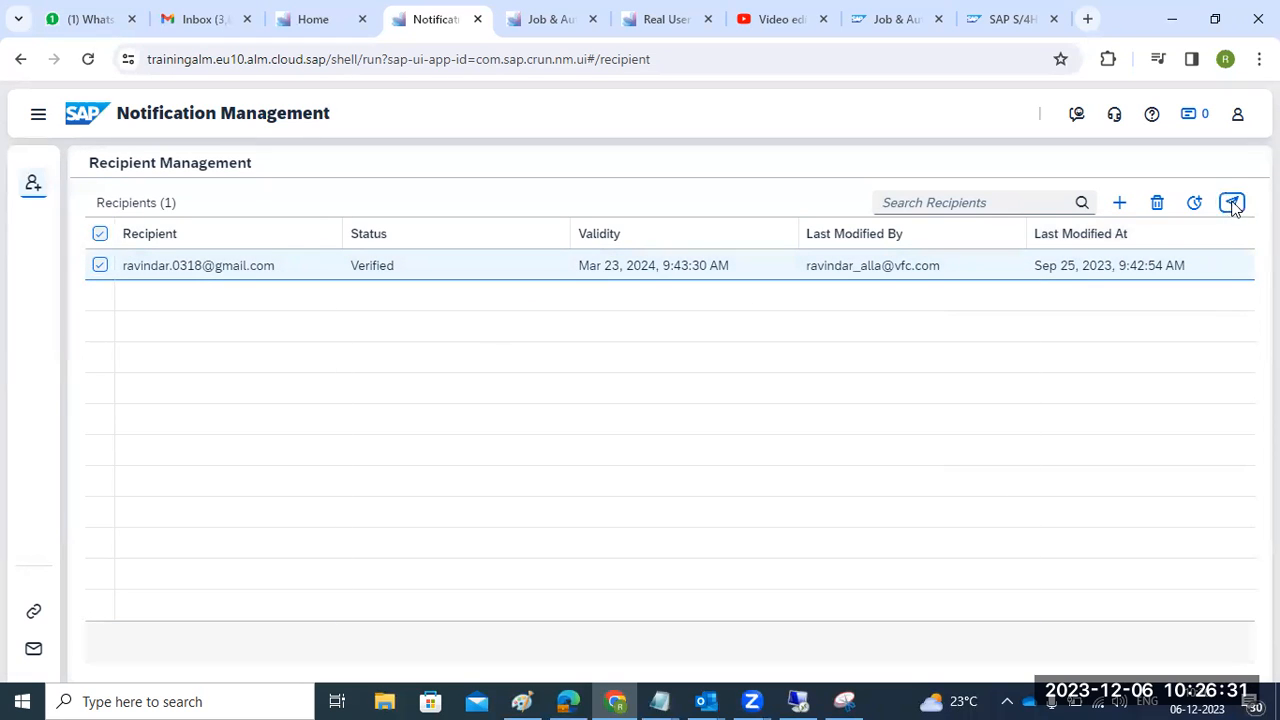
pyautogui.moveTo(261, 382); pyautogui.dragTo(855, 384)
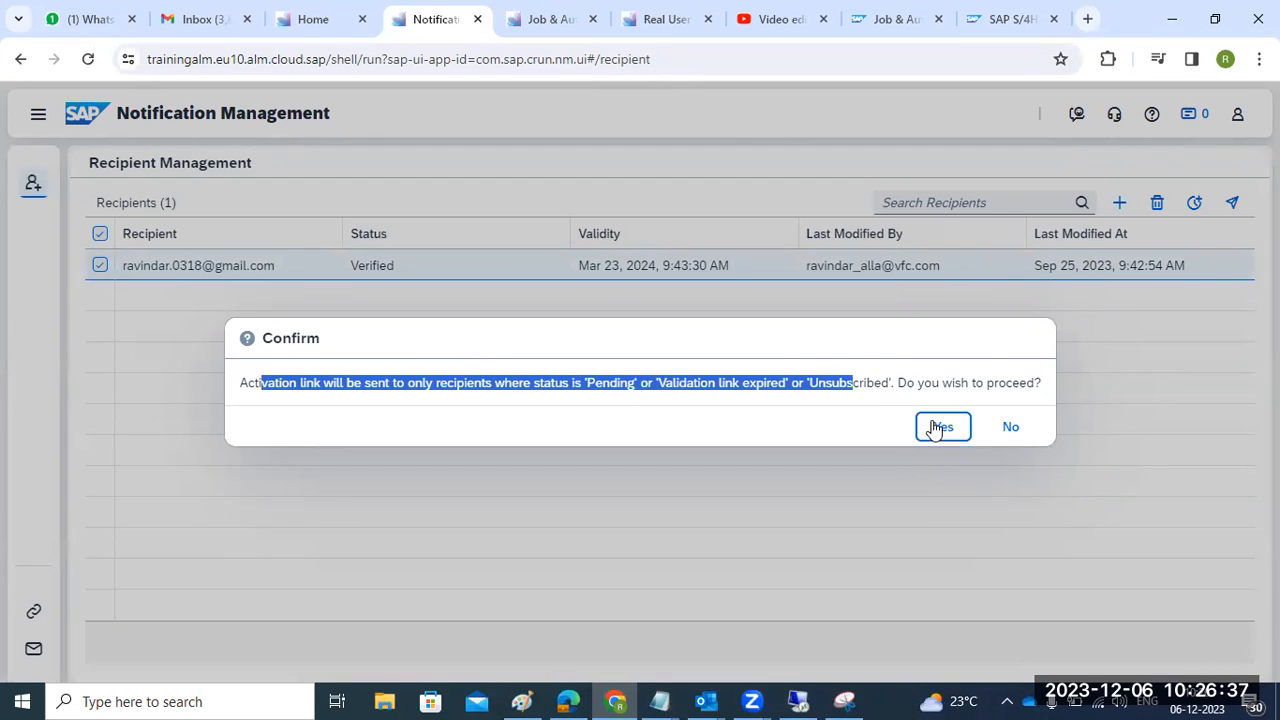
pyautogui.click(938, 427)
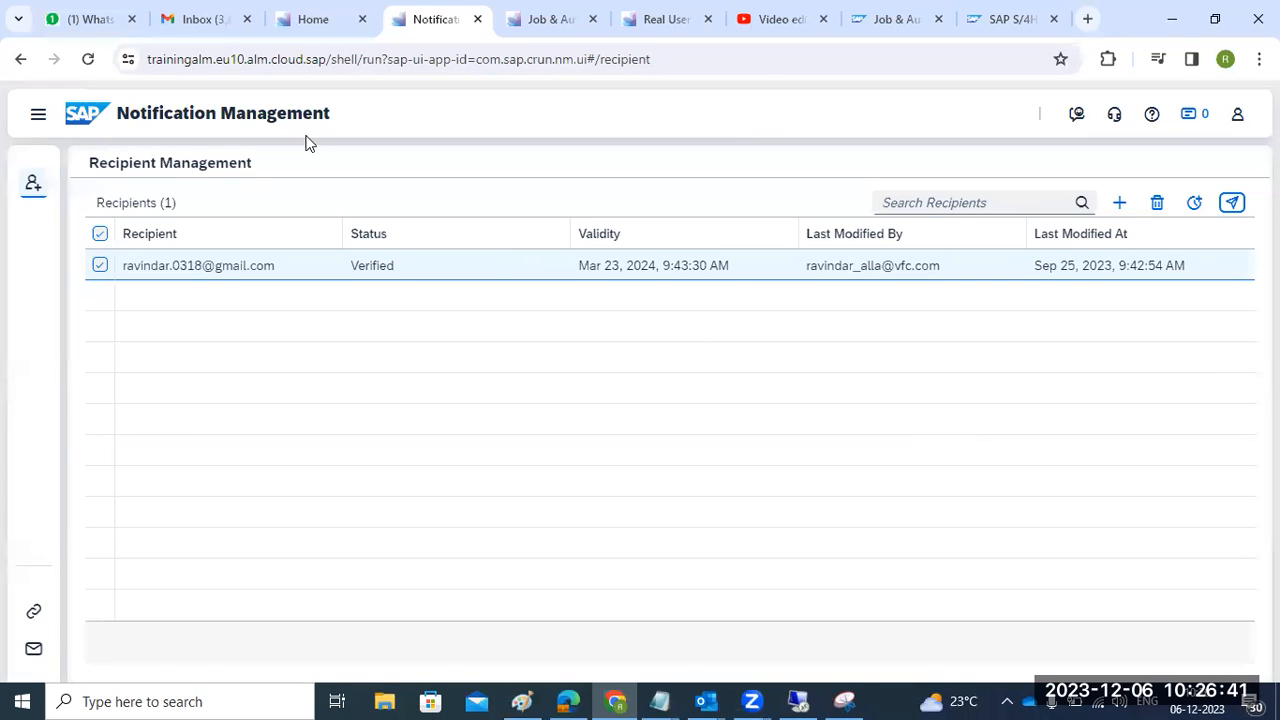
pyautogui.click(192, 28)
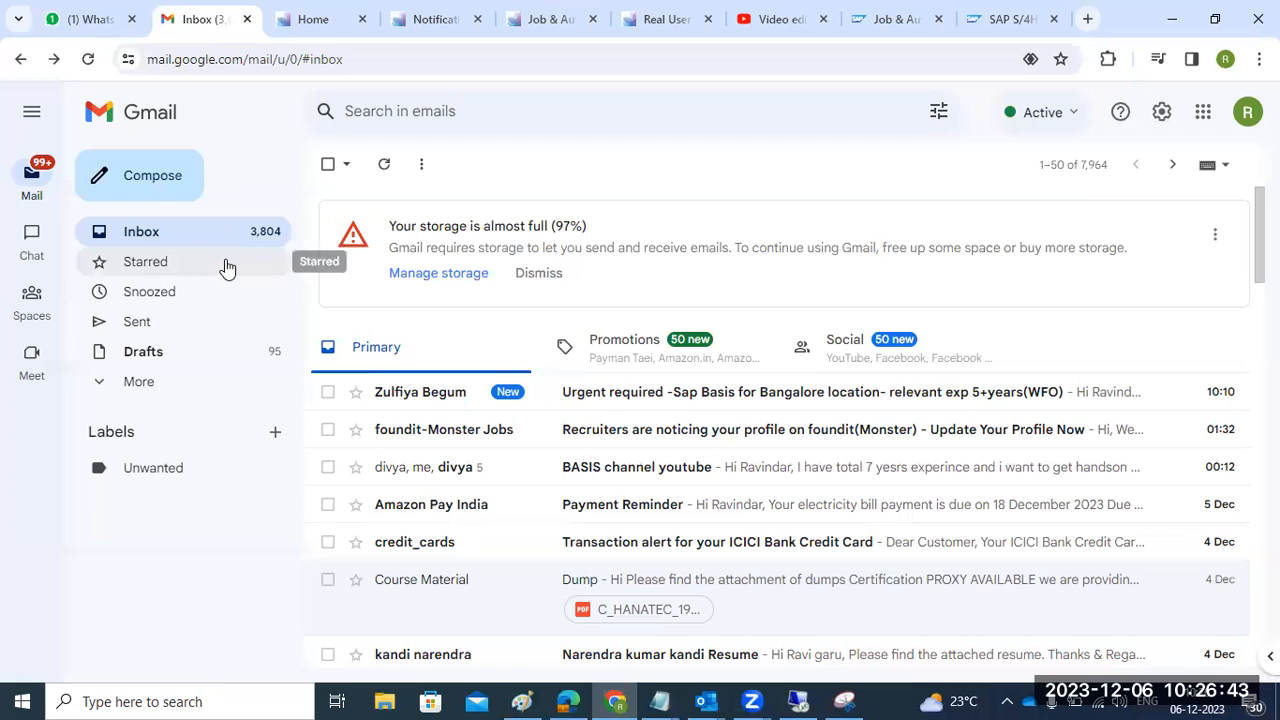
# - Reload the Gmail inbox, then cycle through browser tabs back to Job & Automation Monitoring
pyautogui.click(146, 232)
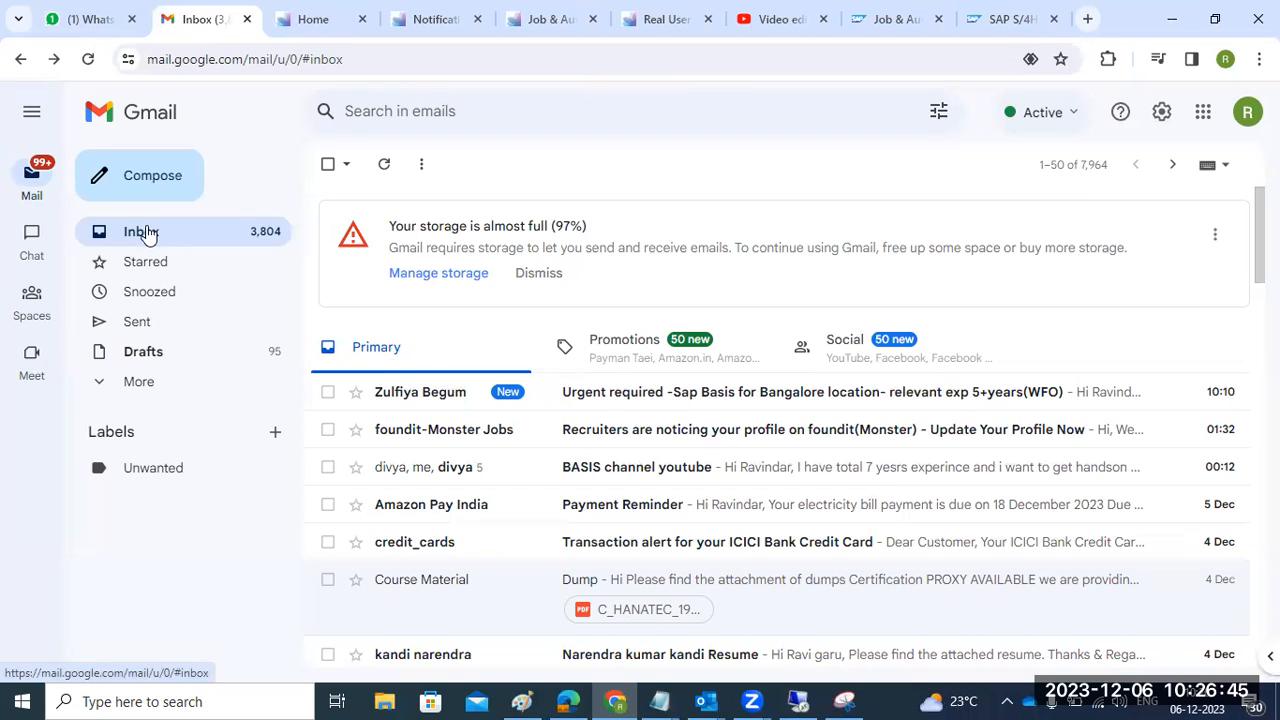
pyautogui.click(88, 59)
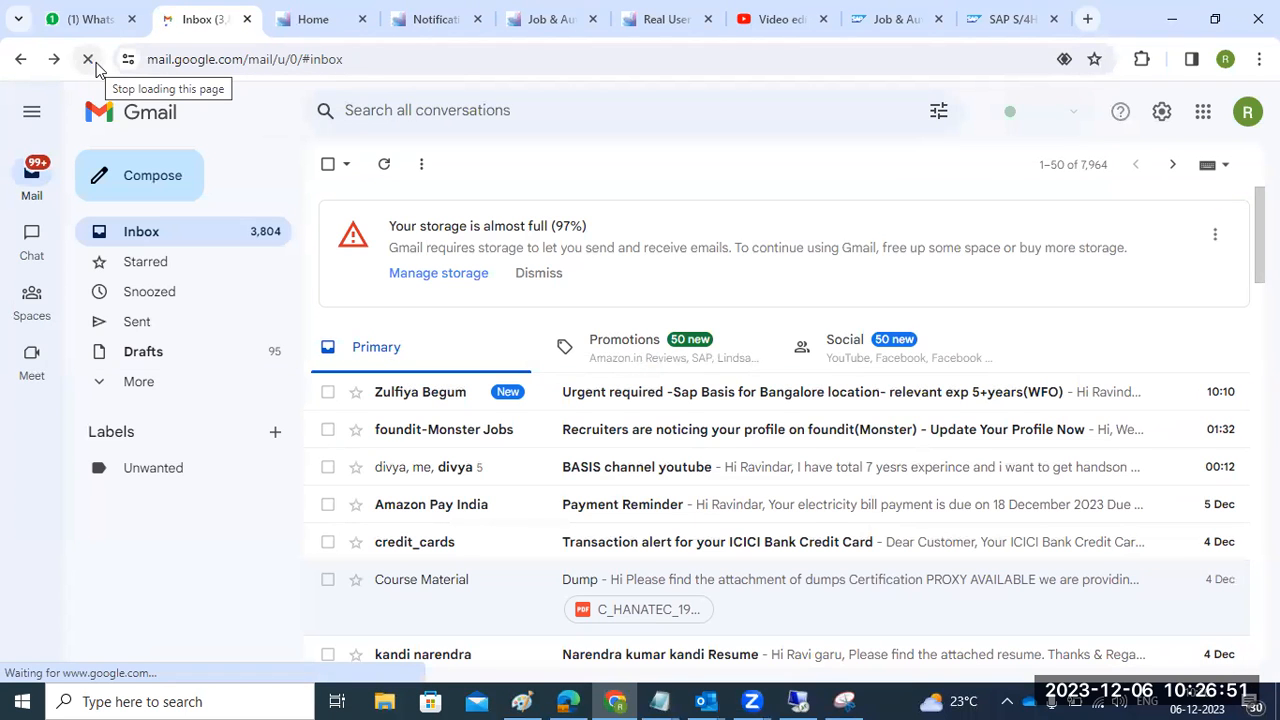
pyautogui.click(890, 33)
pyautogui.click(986, 30)
pyautogui.click(894, 28)
pyautogui.click(757, 30)
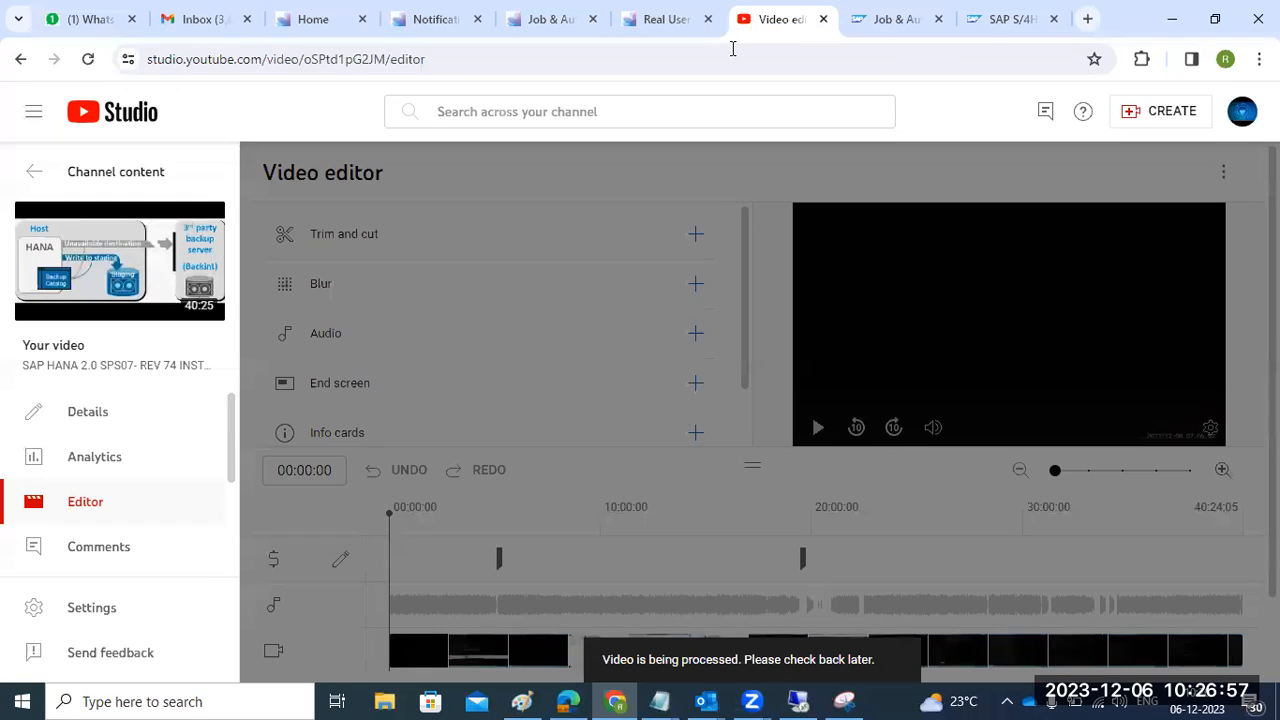
pyautogui.click(653, 28)
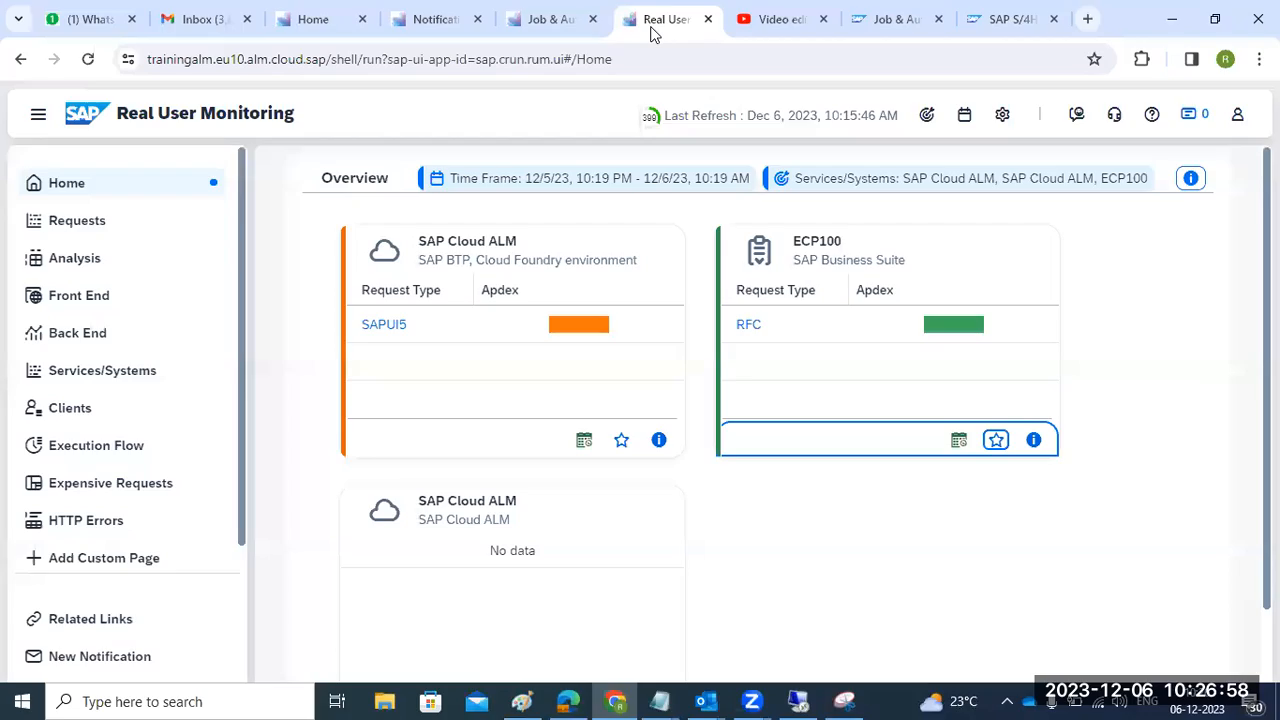
pyautogui.click(549, 30)
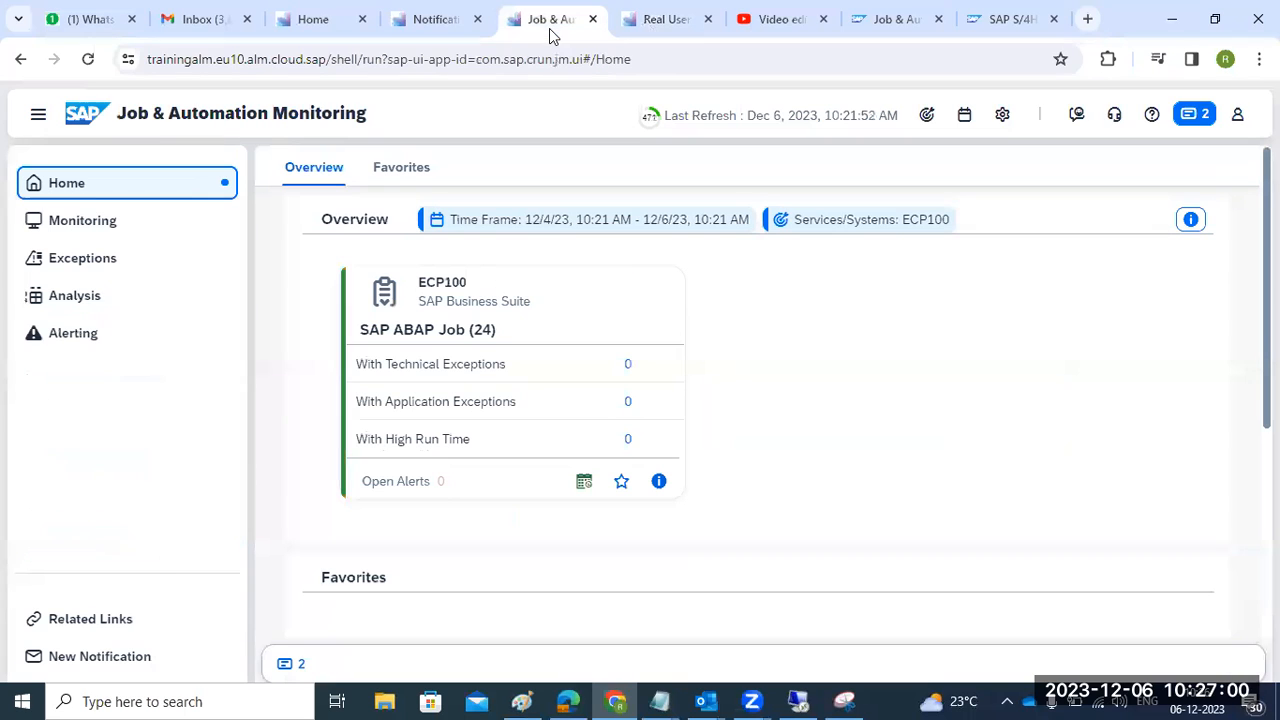
# - Add a new Notification Management recipient by entering their e-mail address and saving
pyautogui.click(410, 36)
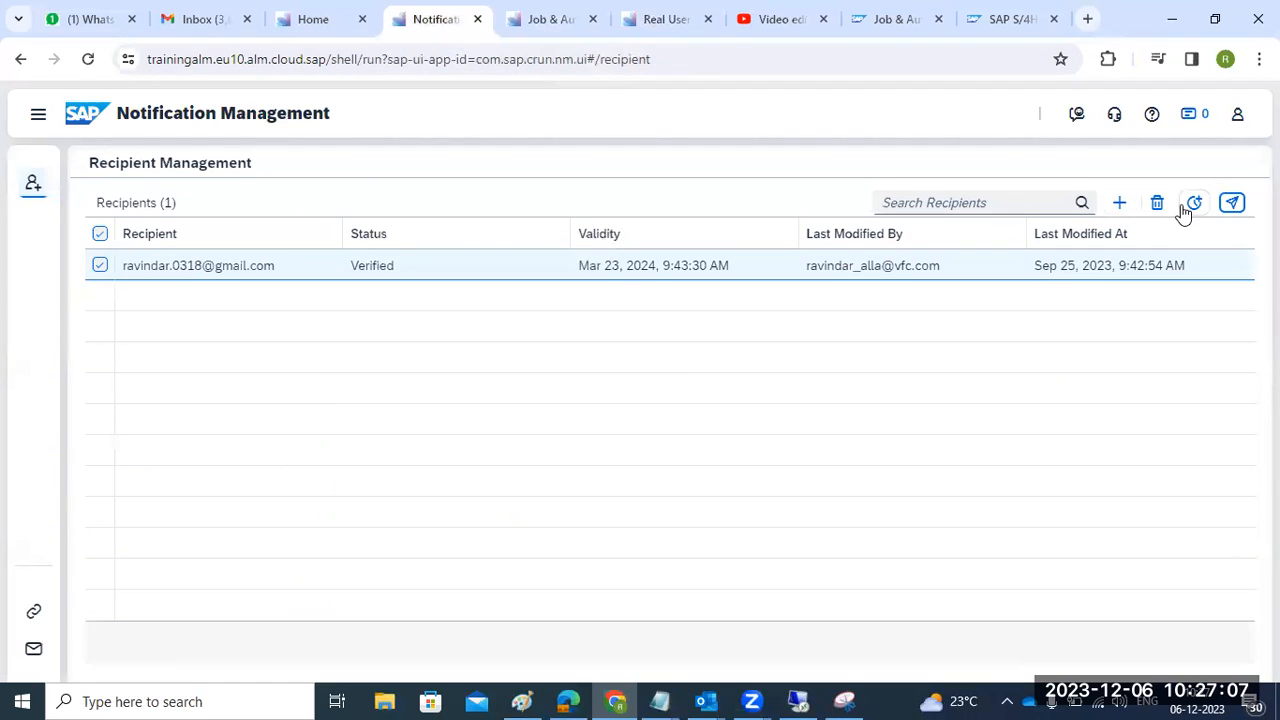
pyautogui.click(1120, 204)
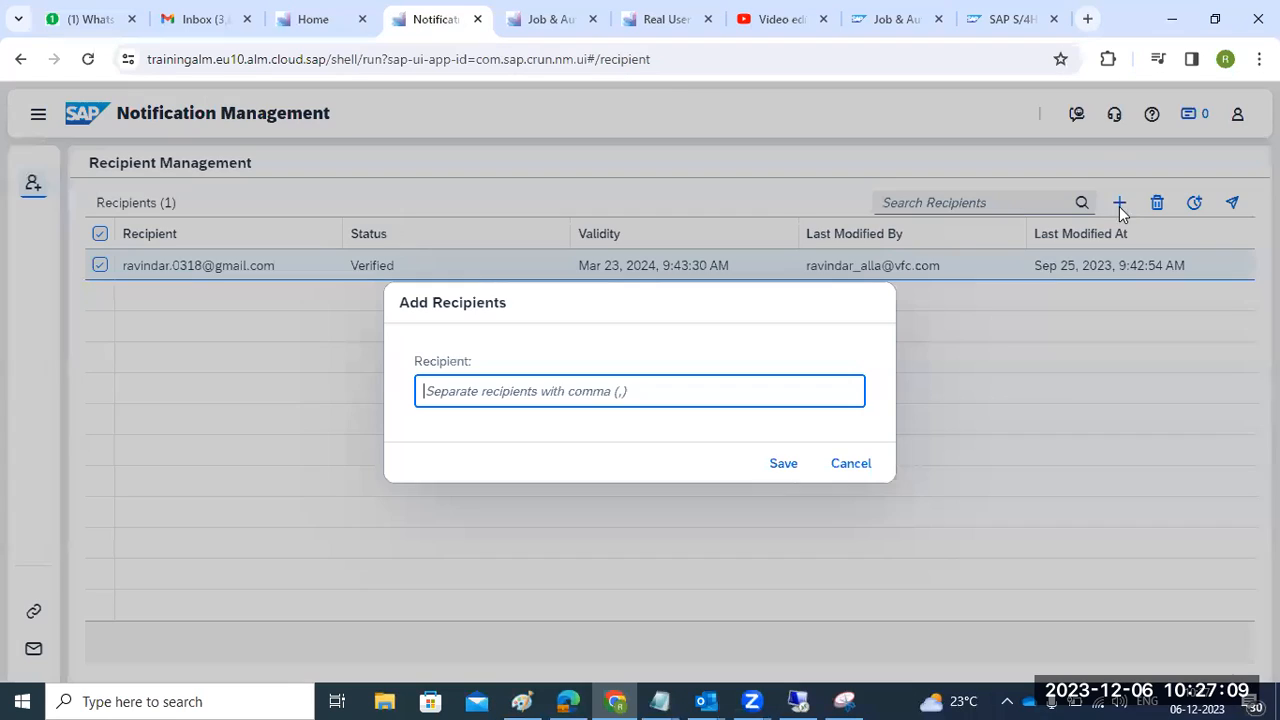
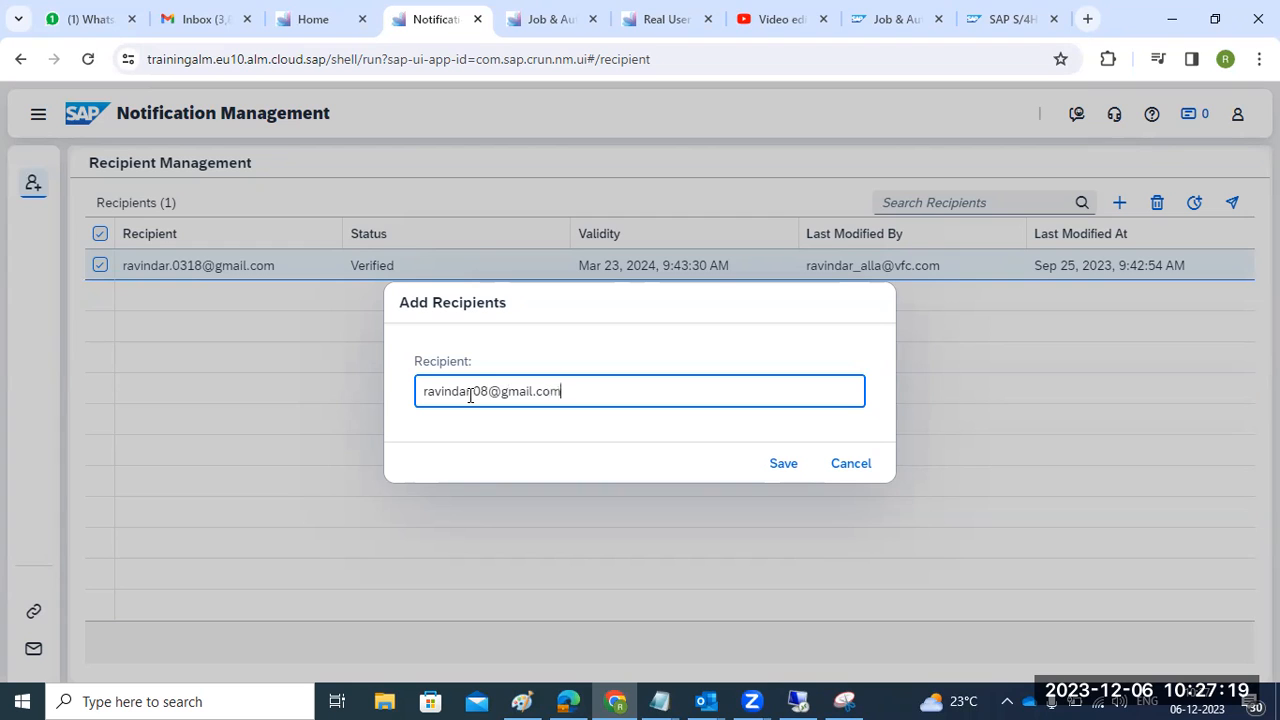
pyautogui.click(773, 463)
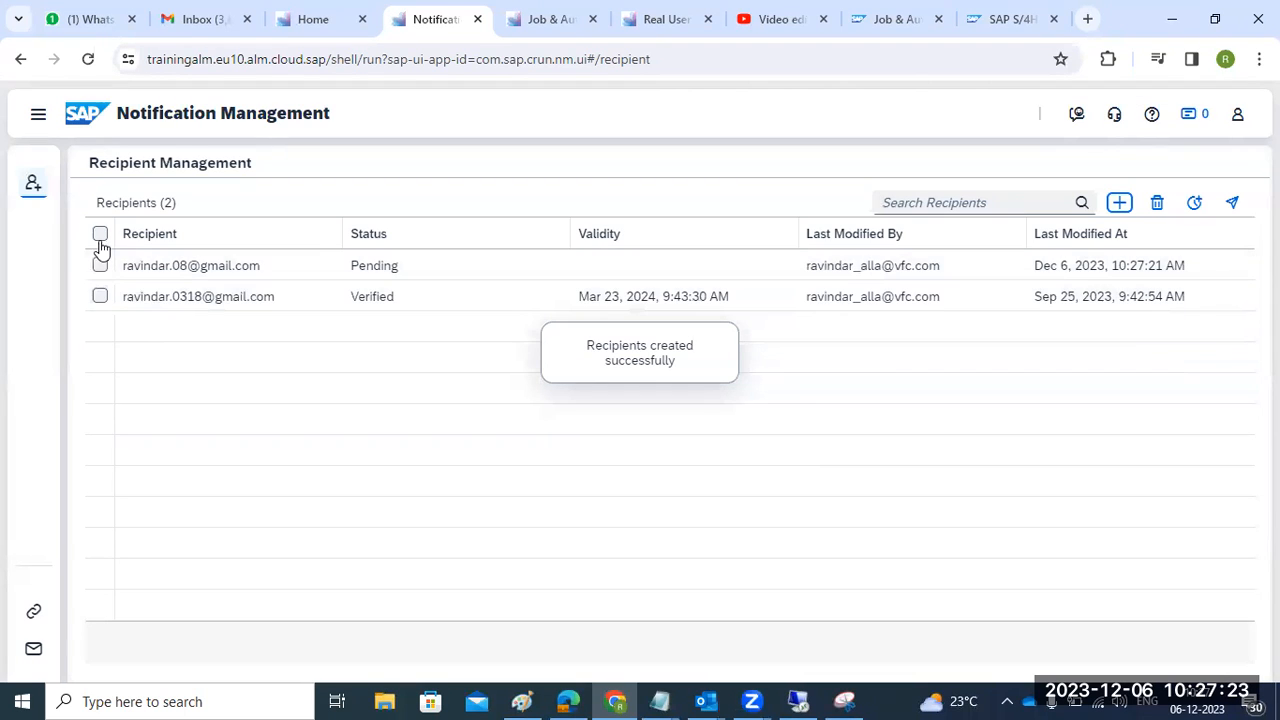
# - Send the pending recipient an activation link, confirming with Yes
pyautogui.click(100, 265)
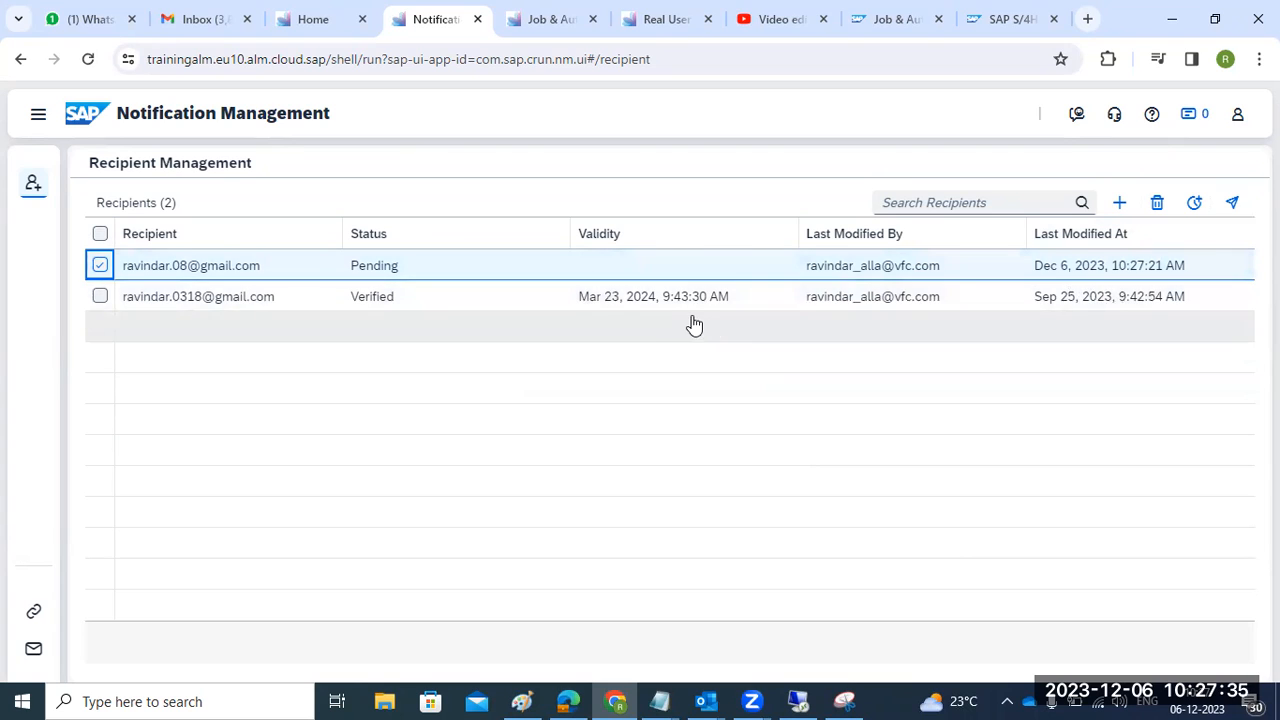
pyautogui.click(1195, 203)
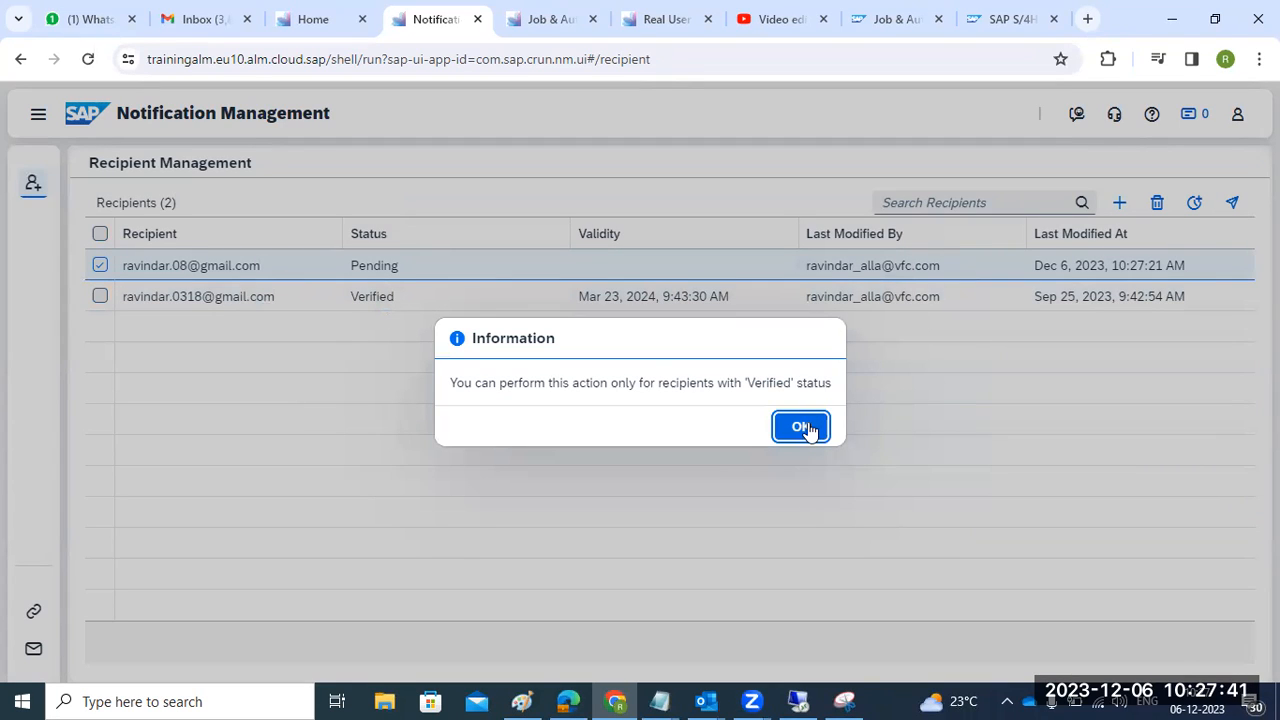
pyautogui.click(803, 427)
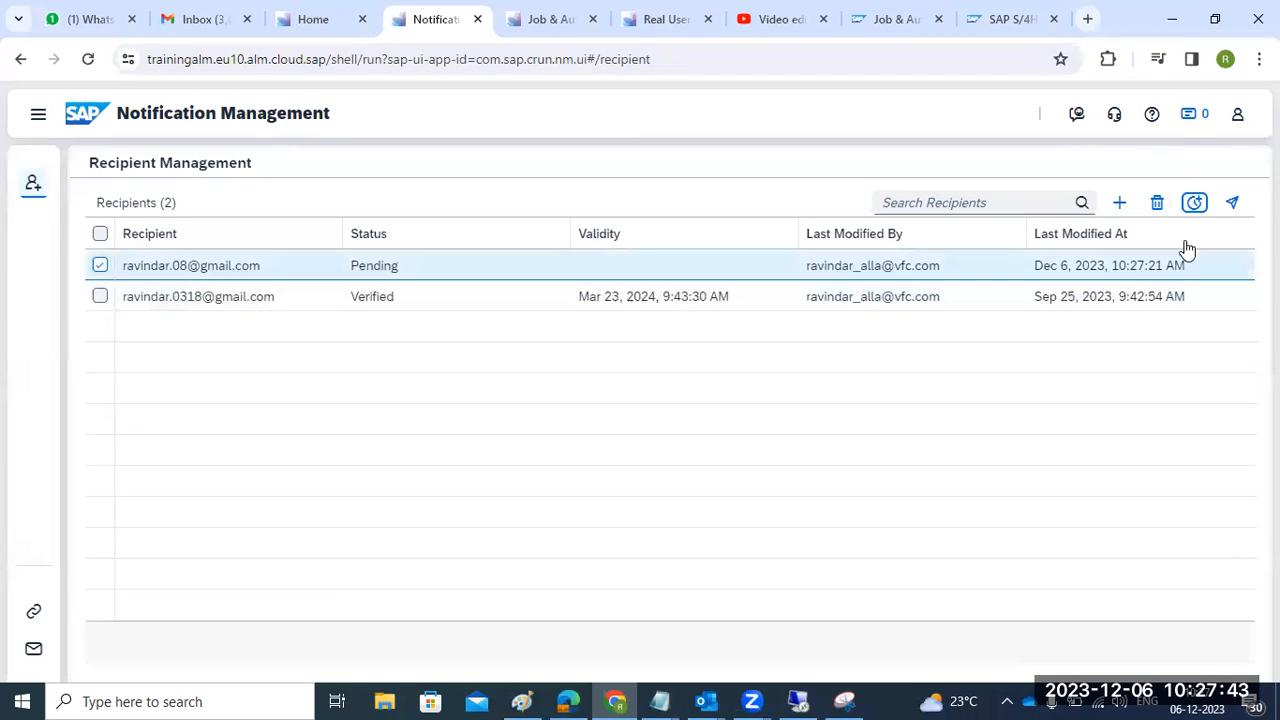
pyautogui.click(1232, 206)
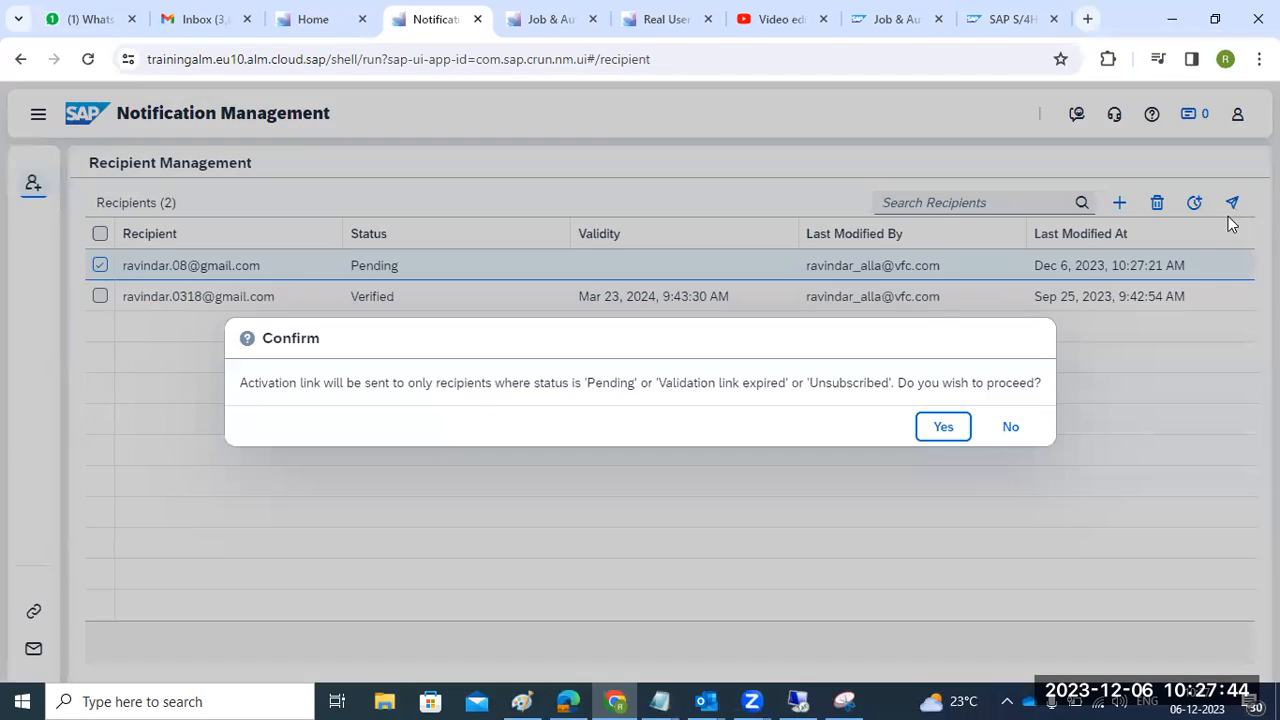
pyautogui.click(922, 436)
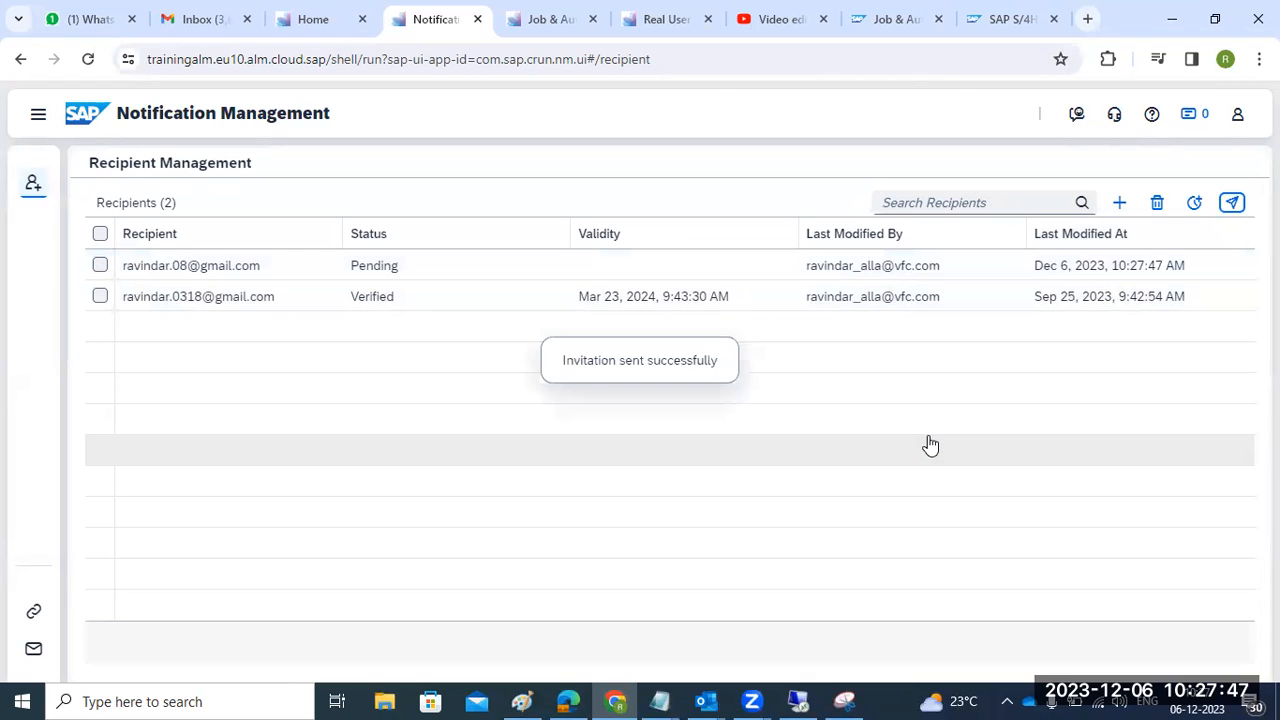
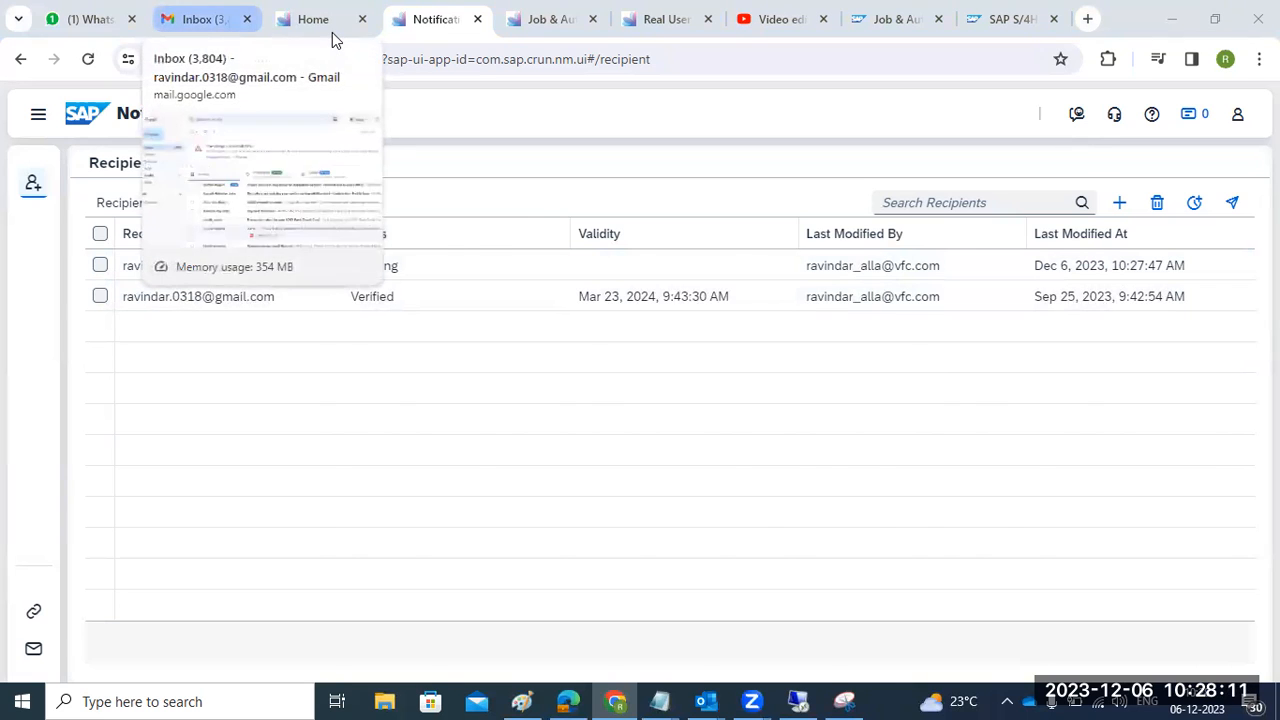
# - Switch to the other signed-in Gmail account's inbox
pyautogui.click(209, 20)
pyautogui.click(1247, 112)
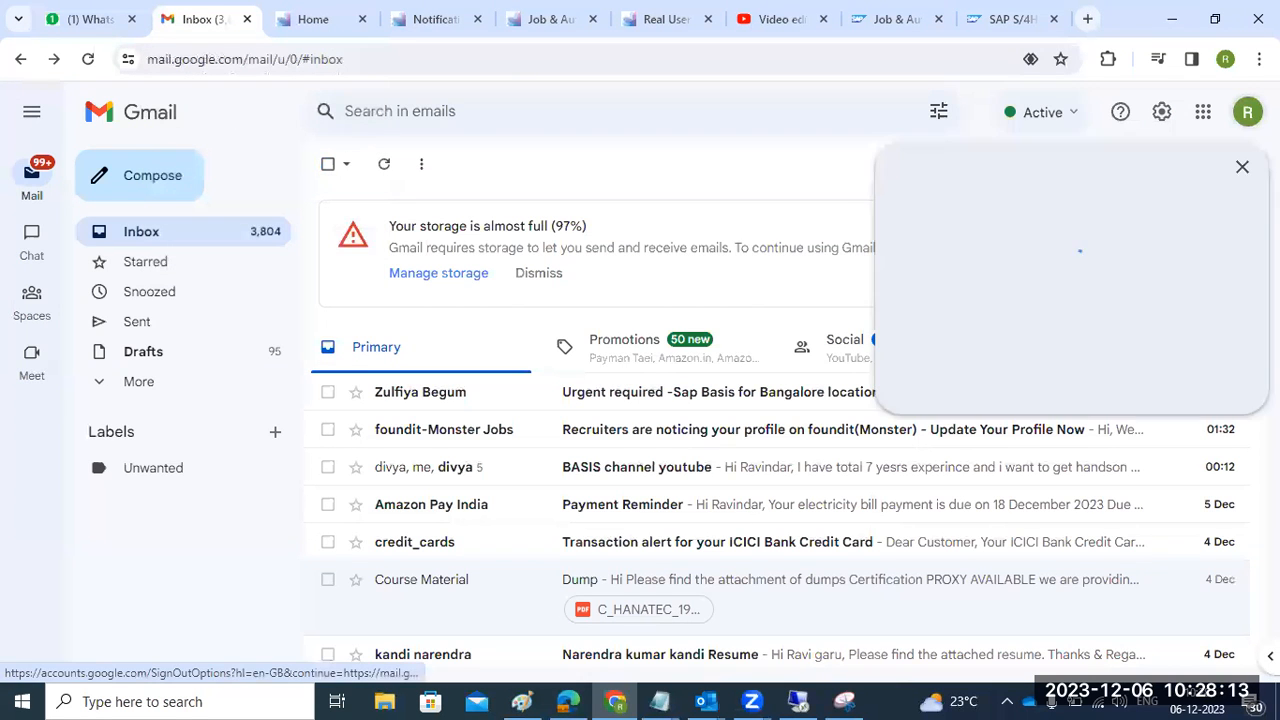
pyautogui.click(1008, 510)
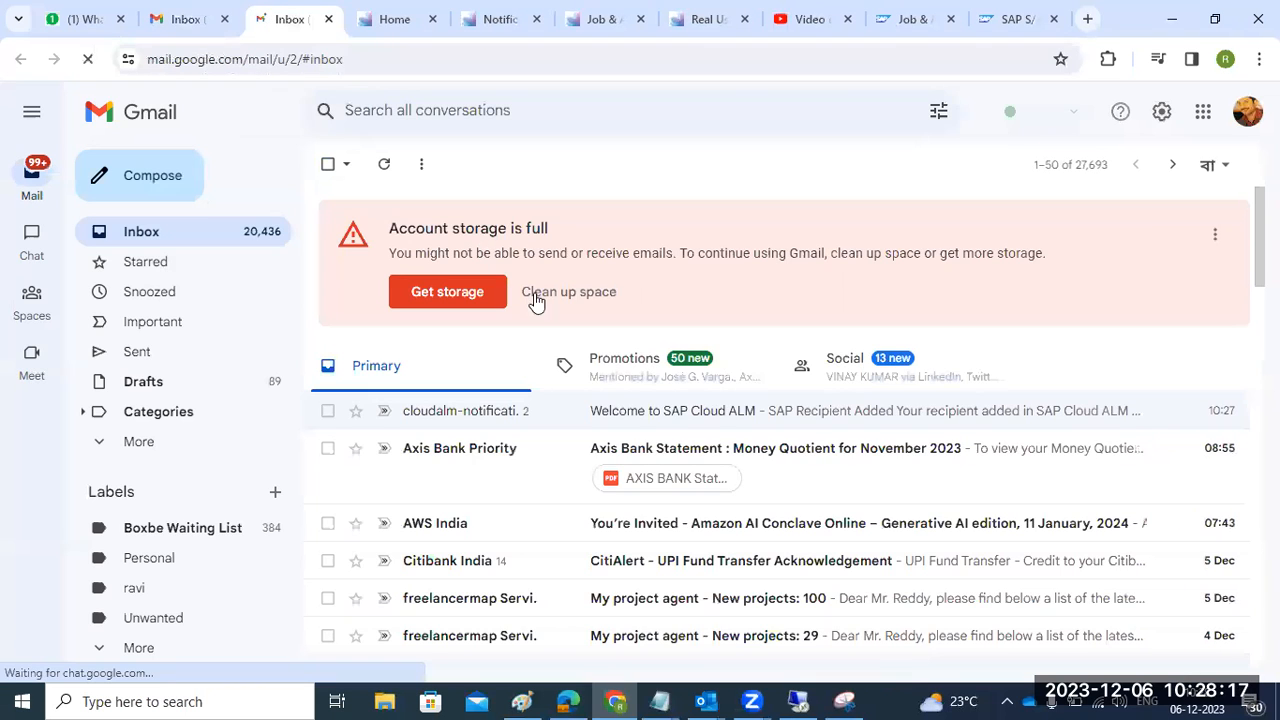
# - Open the 'Welcome to SAP Cloud ALM' email and follow its 'here' consent link
pyautogui.click(651, 412)
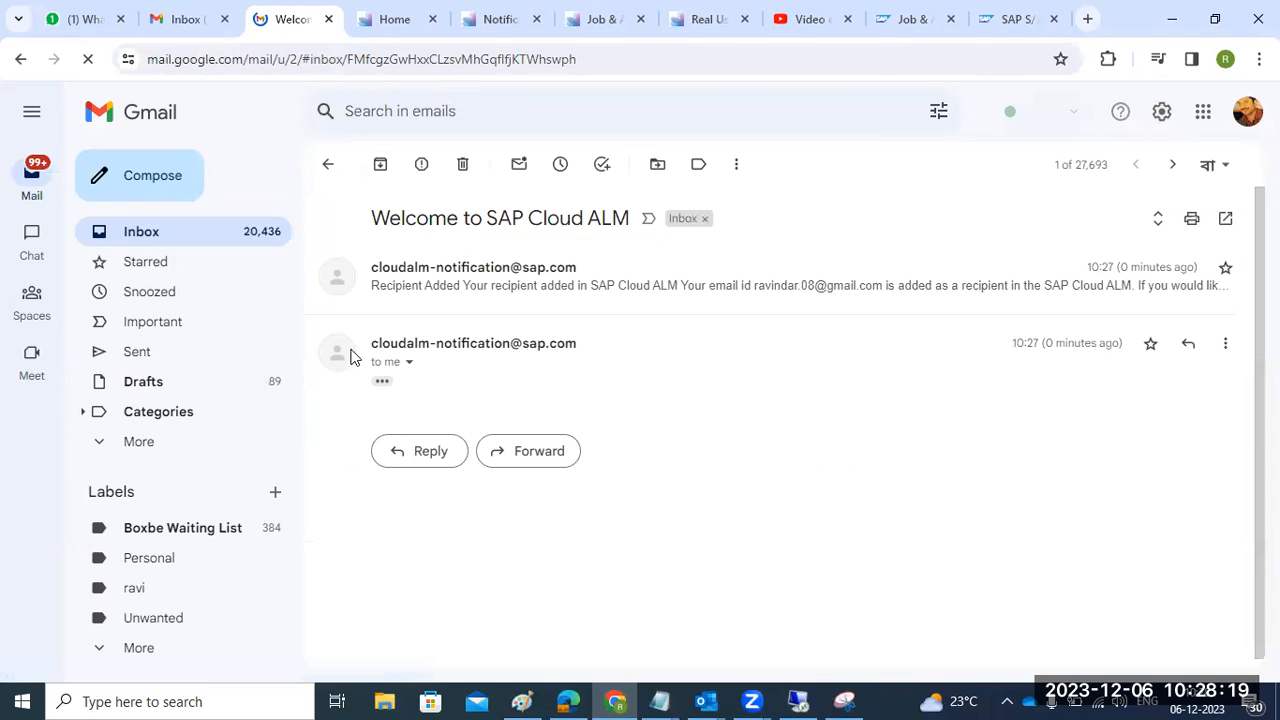
pyautogui.click(453, 300)
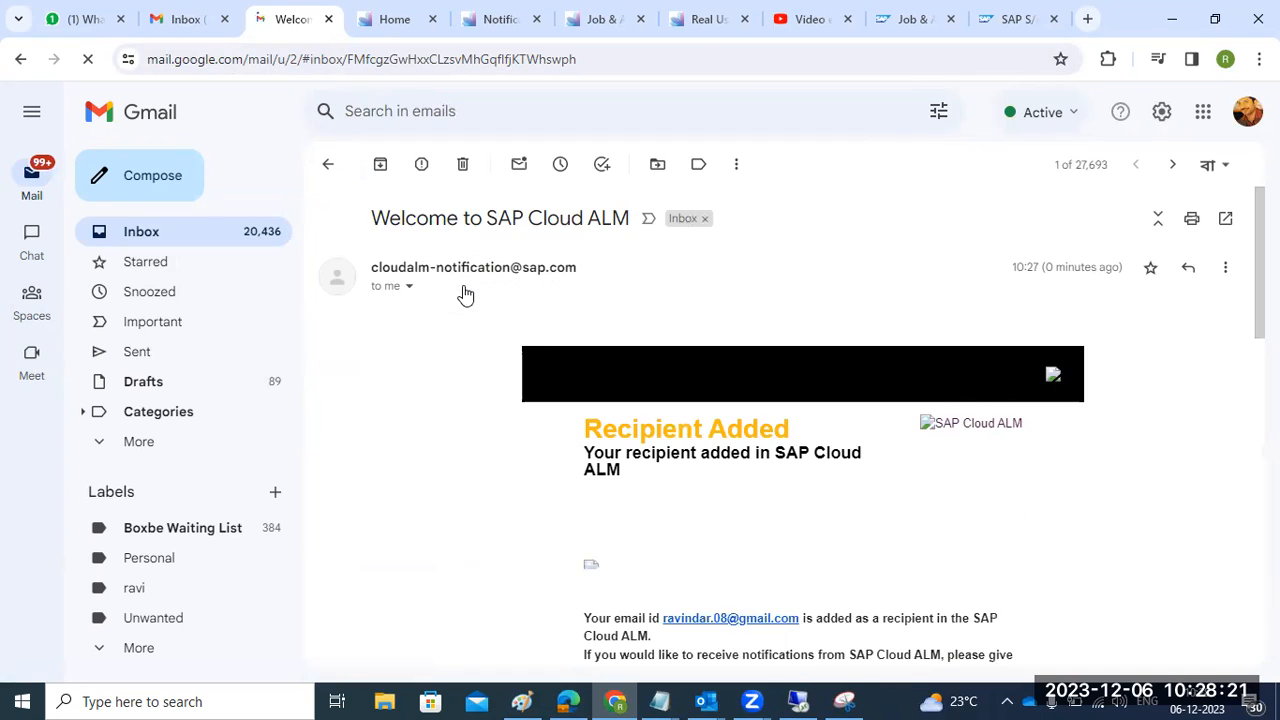
pyautogui.scroll(-2, 674, 434)
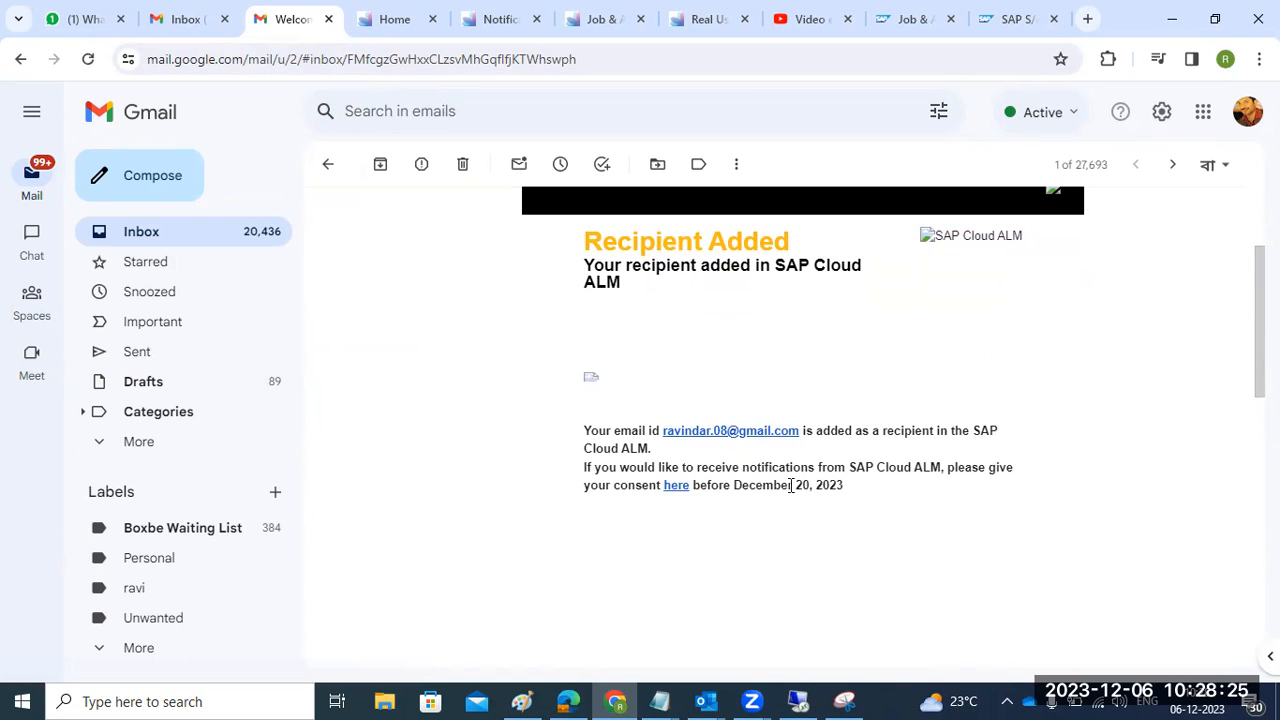
pyautogui.click(679, 486)
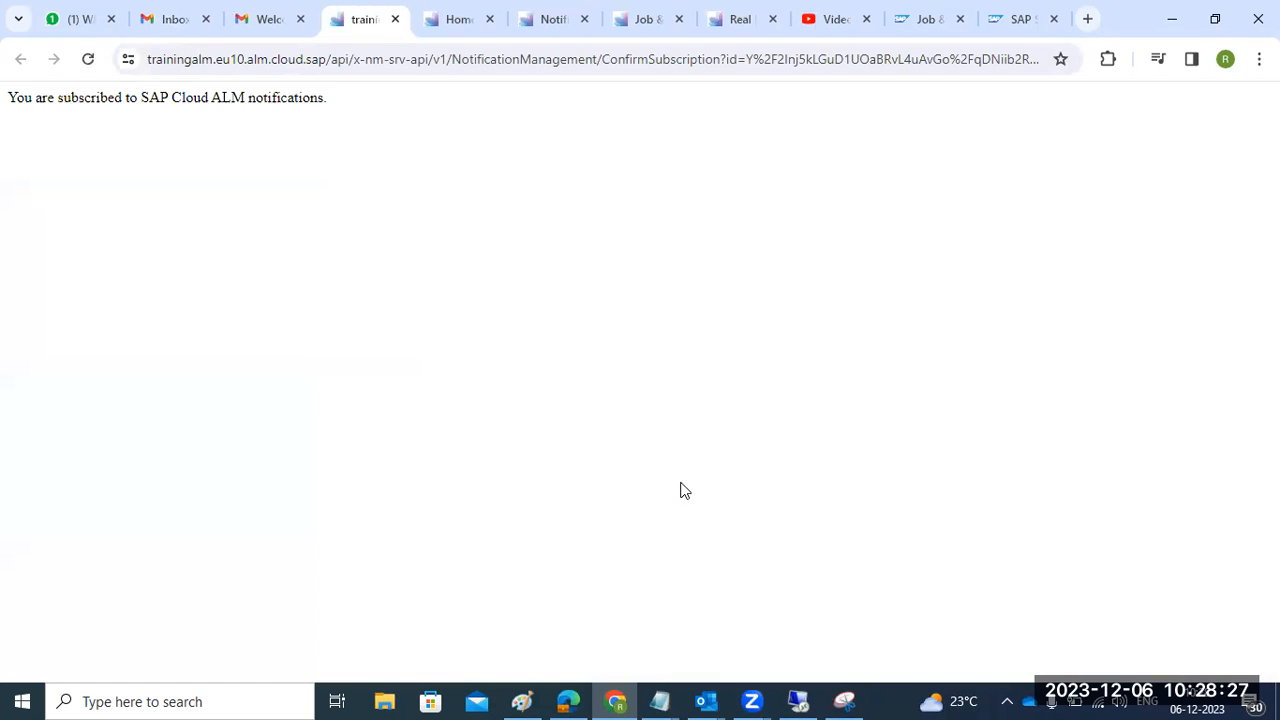
# - Reopen the Welcome email from the inbox and follow the consent link a second time
pyautogui.click(285, 26)
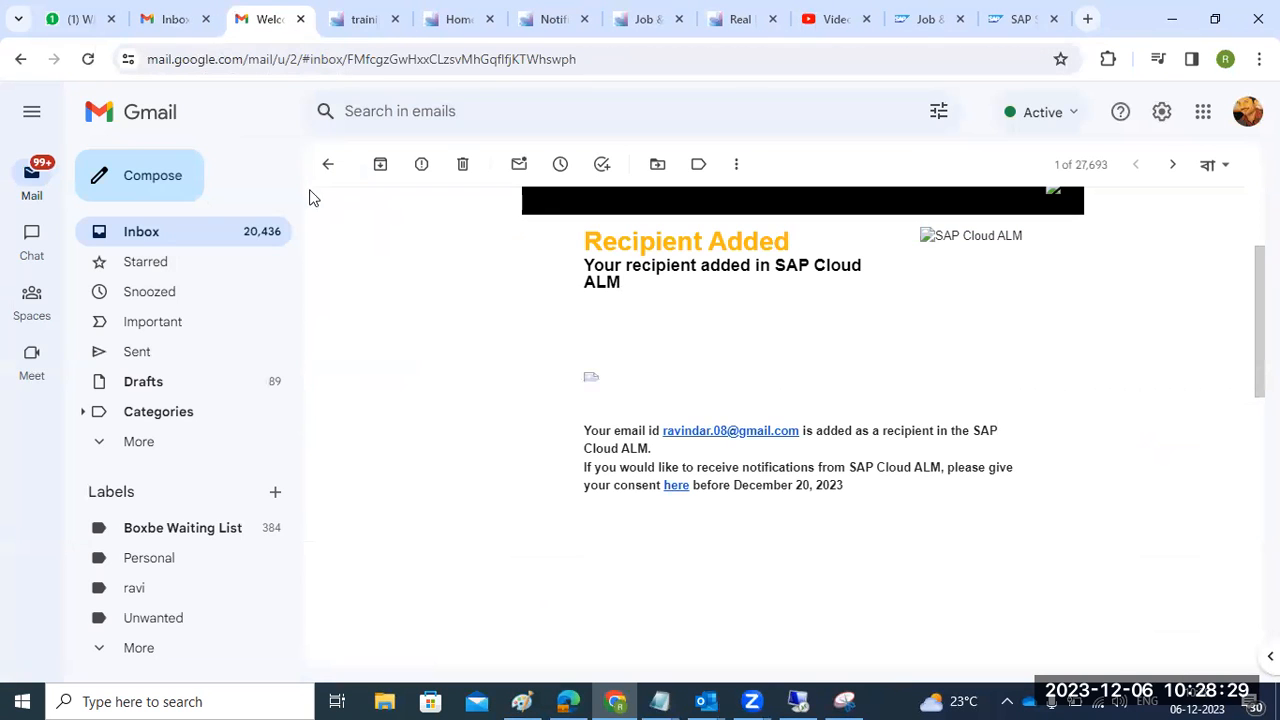
pyautogui.click(328, 166)
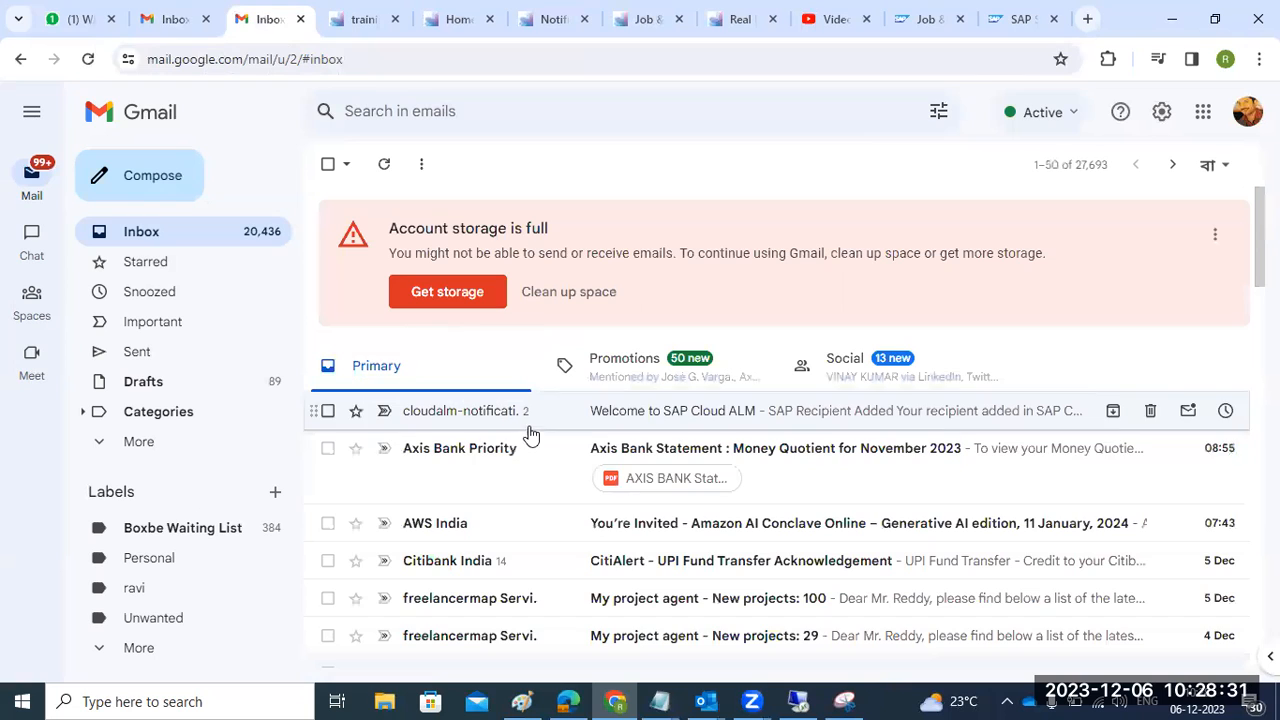
pyautogui.click(523, 410)
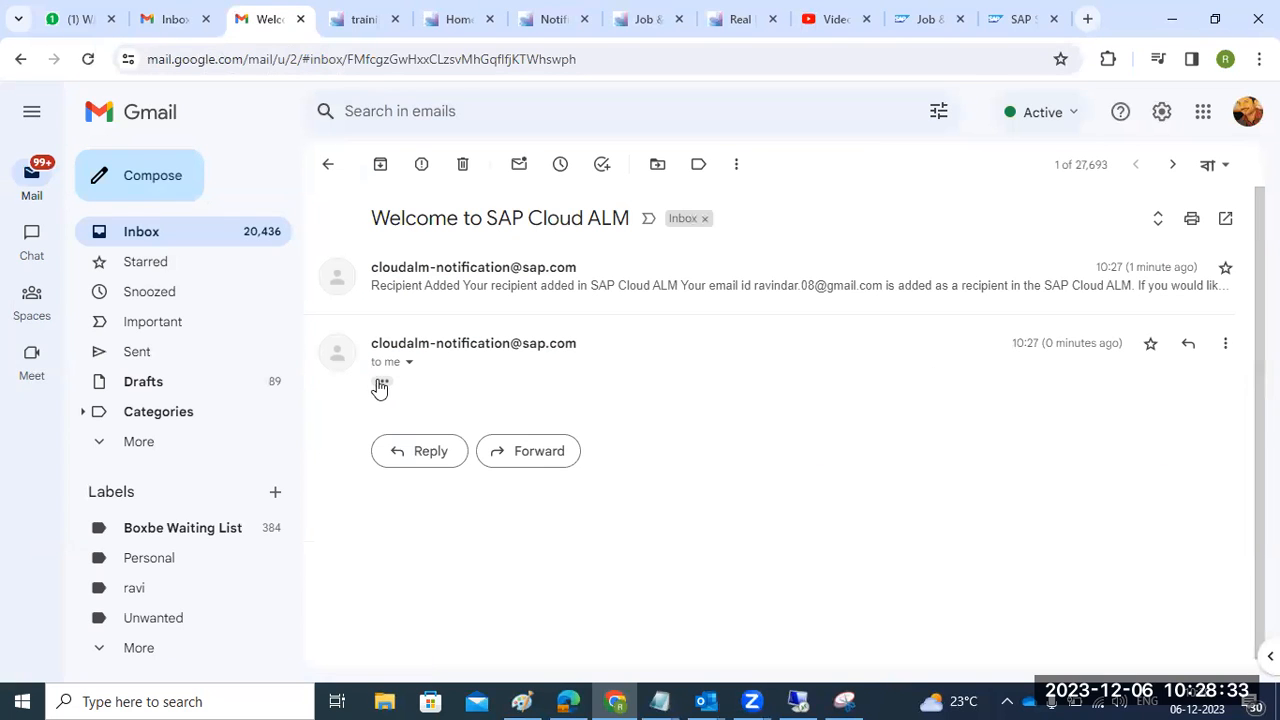
pyautogui.scroll(-3, 577, 460)
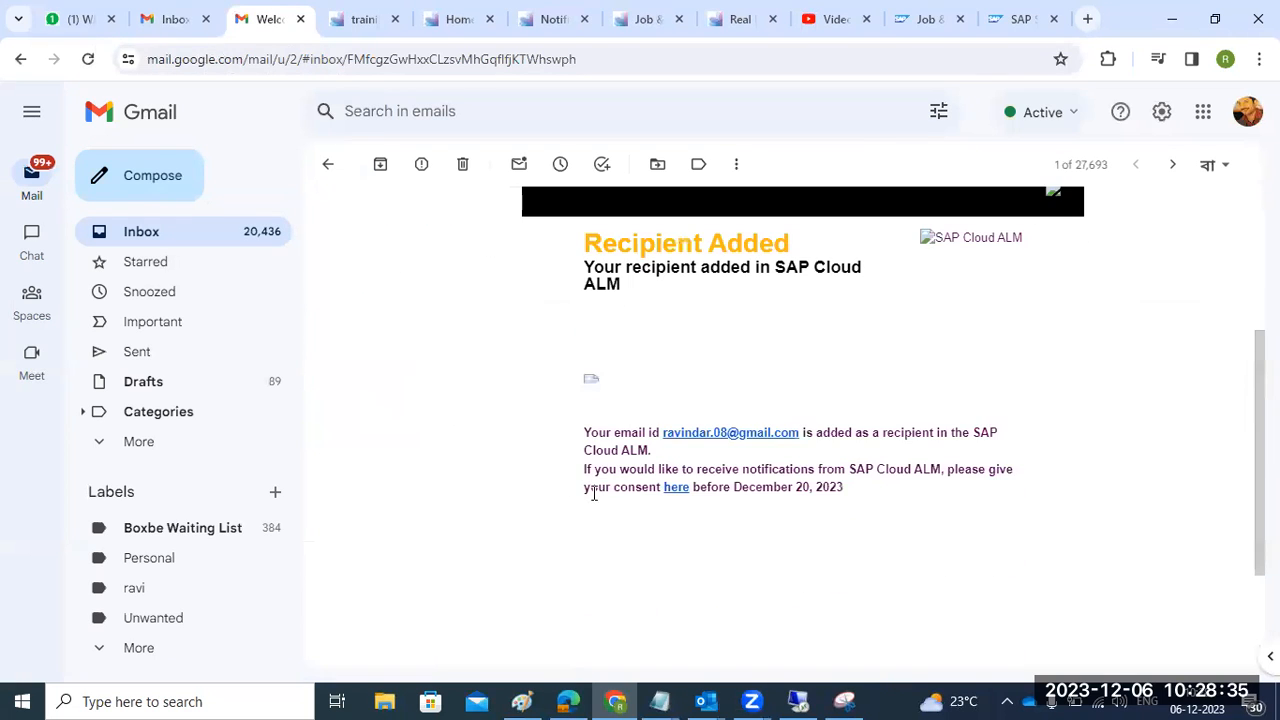
pyautogui.click(676, 488)
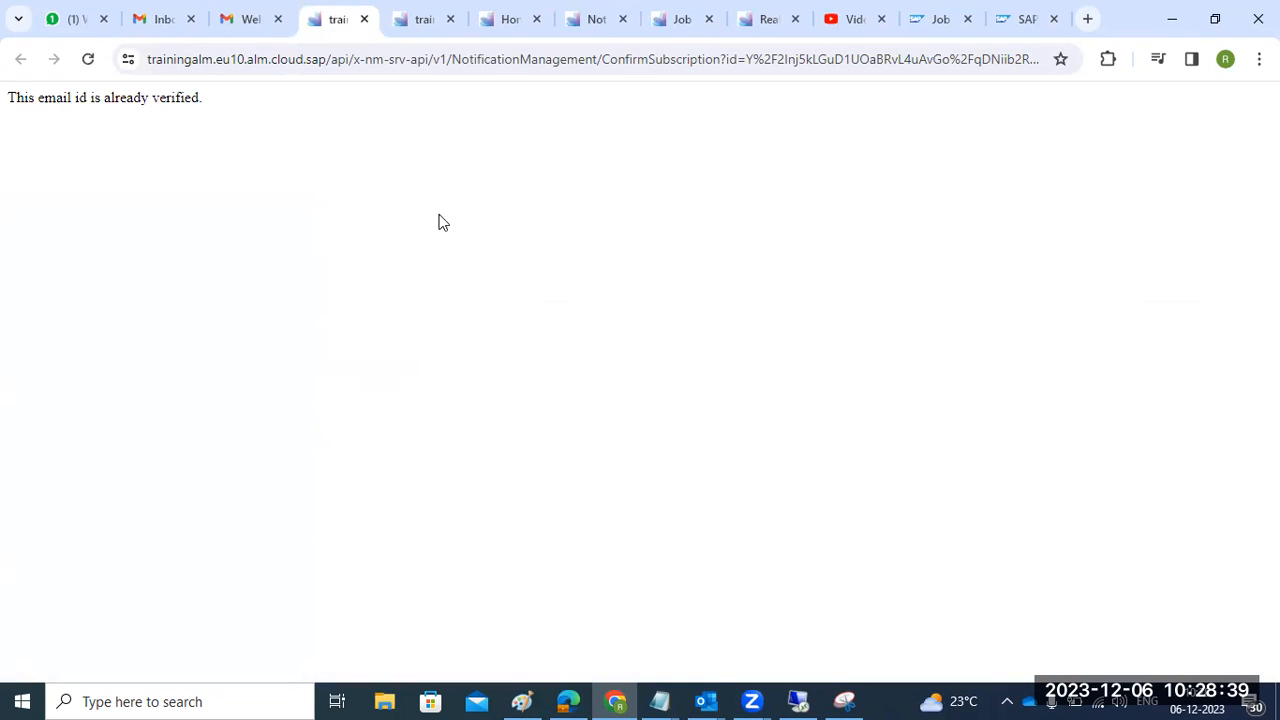
pyautogui.click(497, 30)
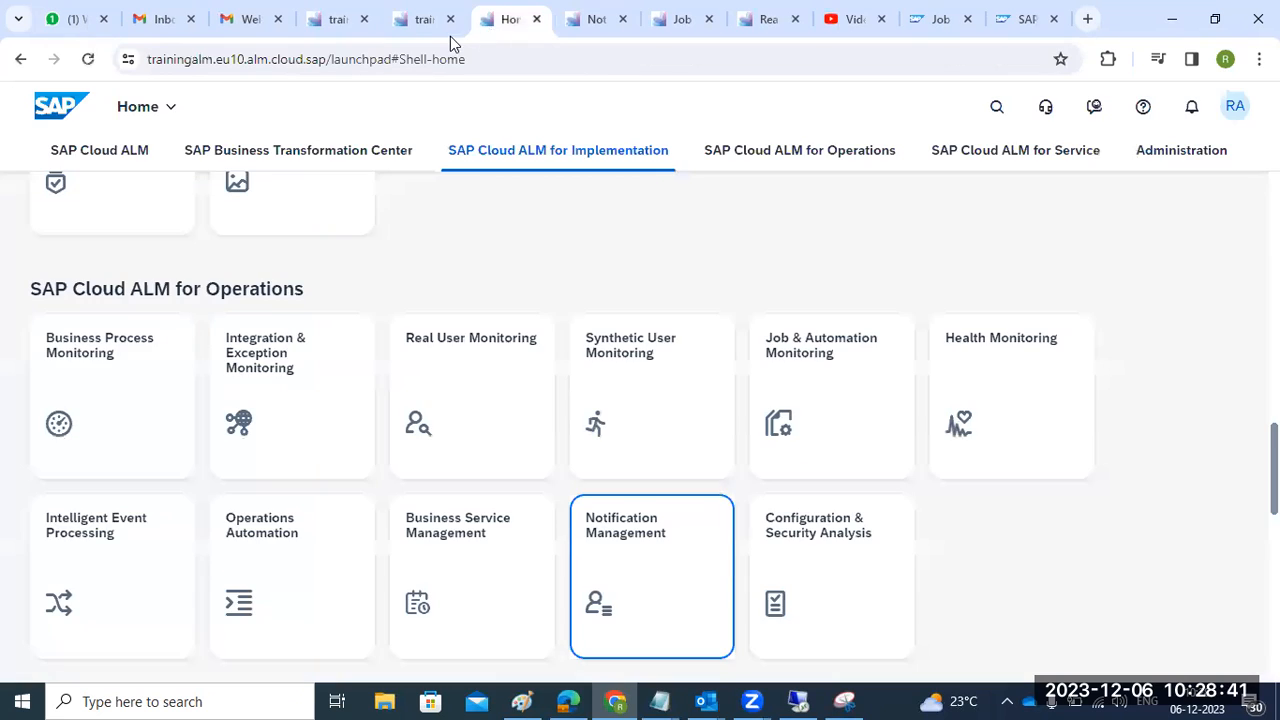
# - Review the subscription and verification confirmation pages opened by the consent link
pyautogui.click(420, 24)
pyautogui.click(335, 30)
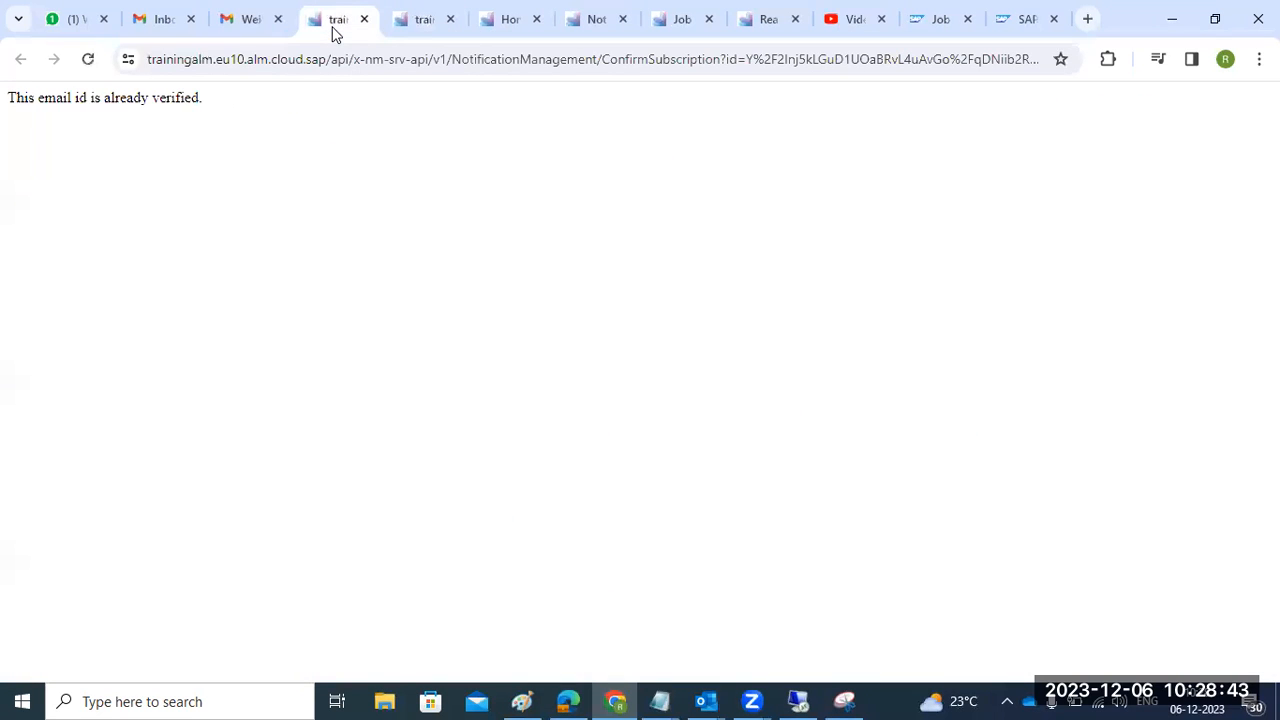
pyautogui.click(403, 34)
pyautogui.click(505, 24)
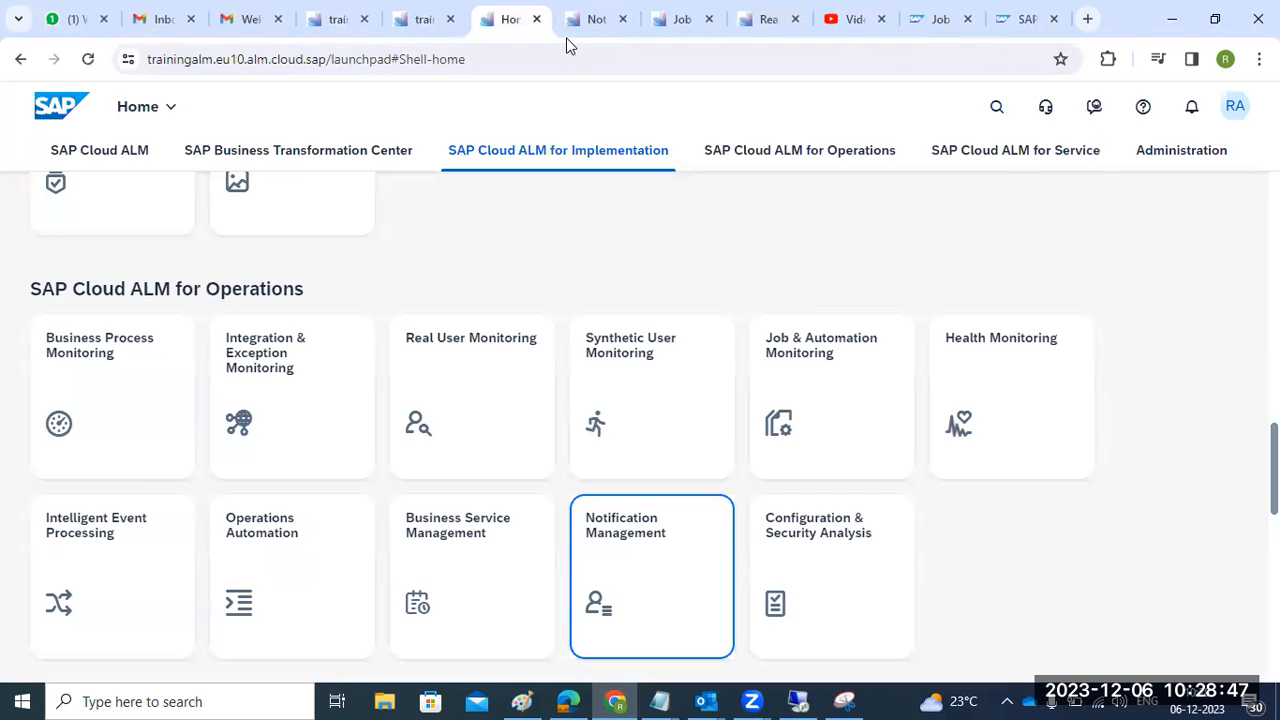
# - Reload the Notification Management recipient list to show the new recipient as Verified, then return home
pyautogui.click(586, 30)
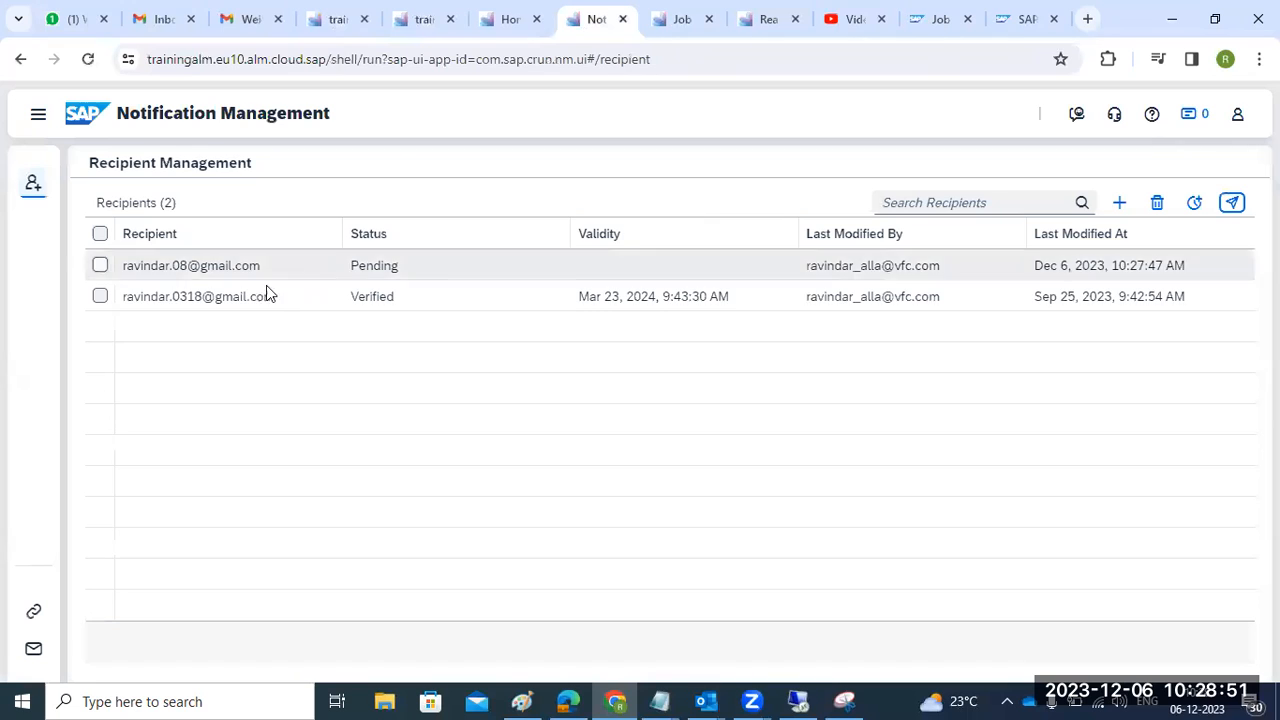
pyautogui.click(36, 116)
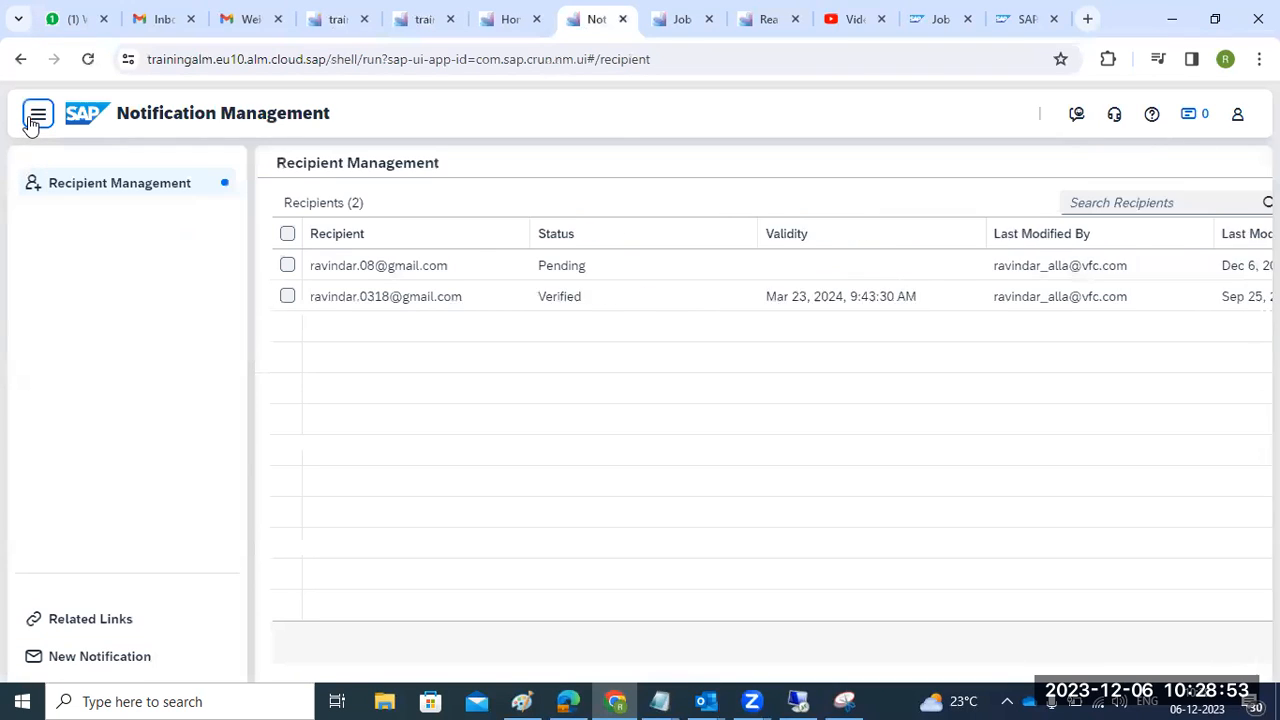
pyautogui.doubleClick(95, 182)
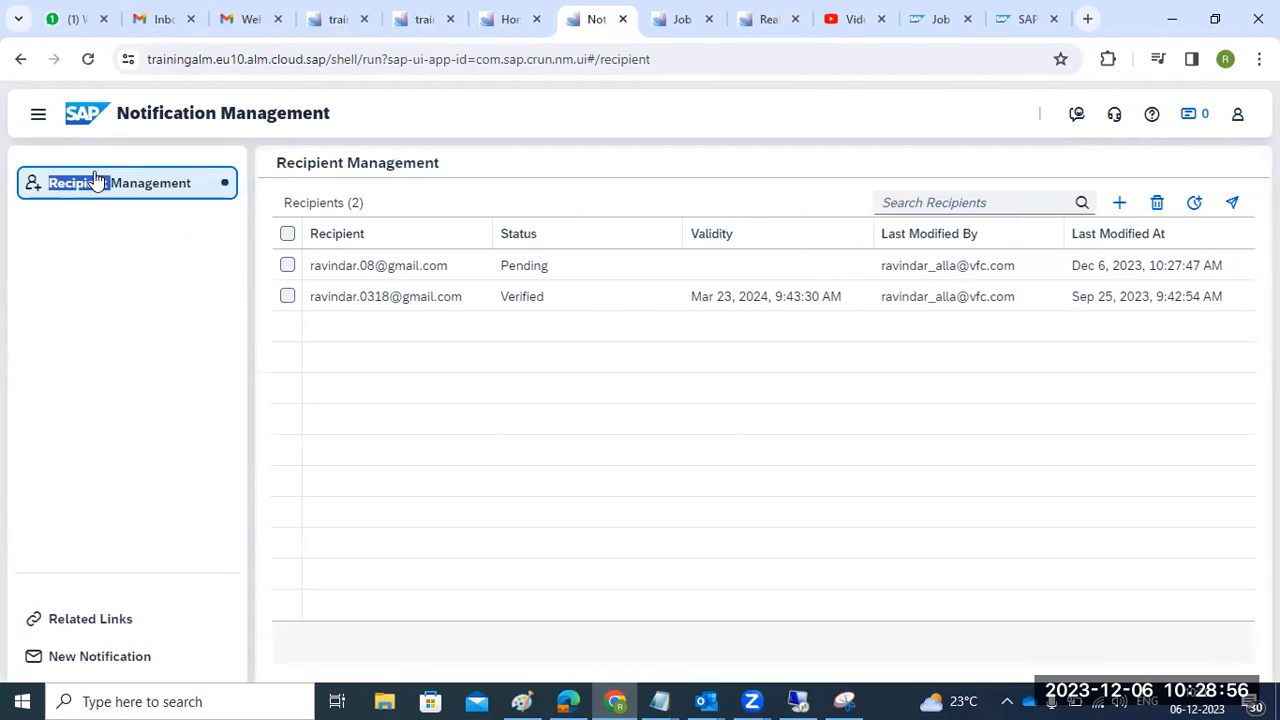
pyautogui.click(88, 60)
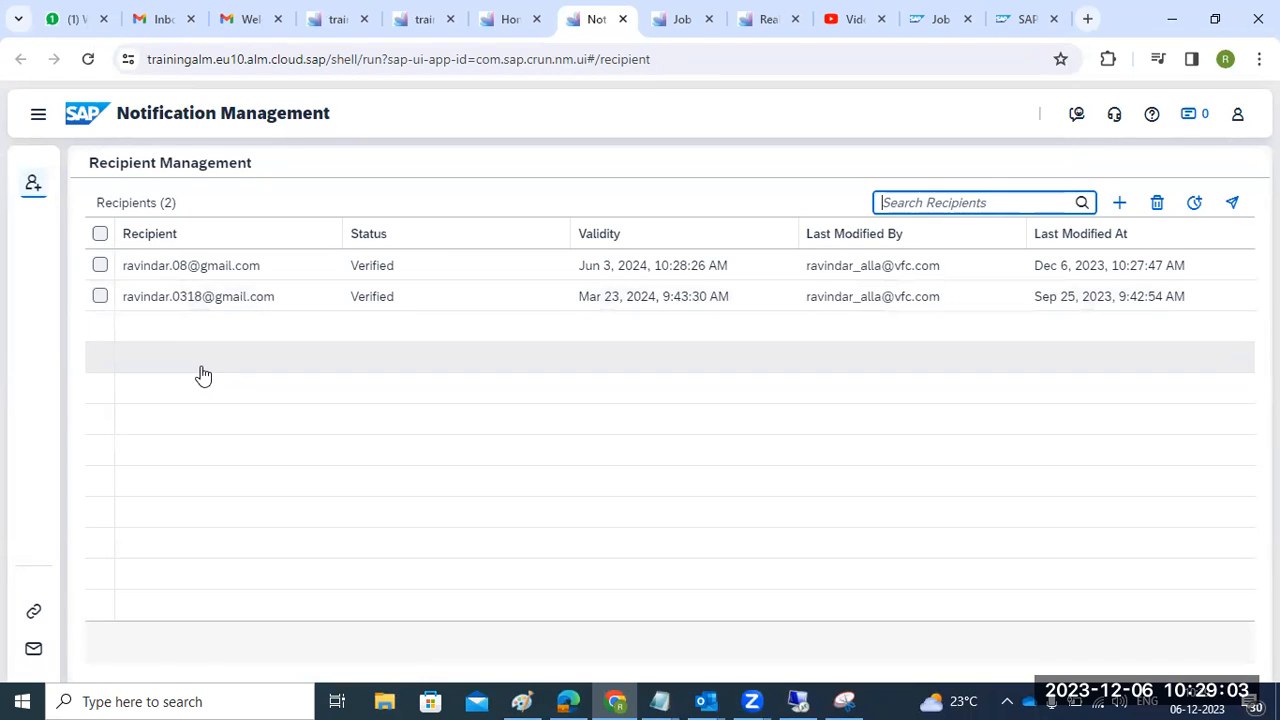
pyautogui.click(181, 270)
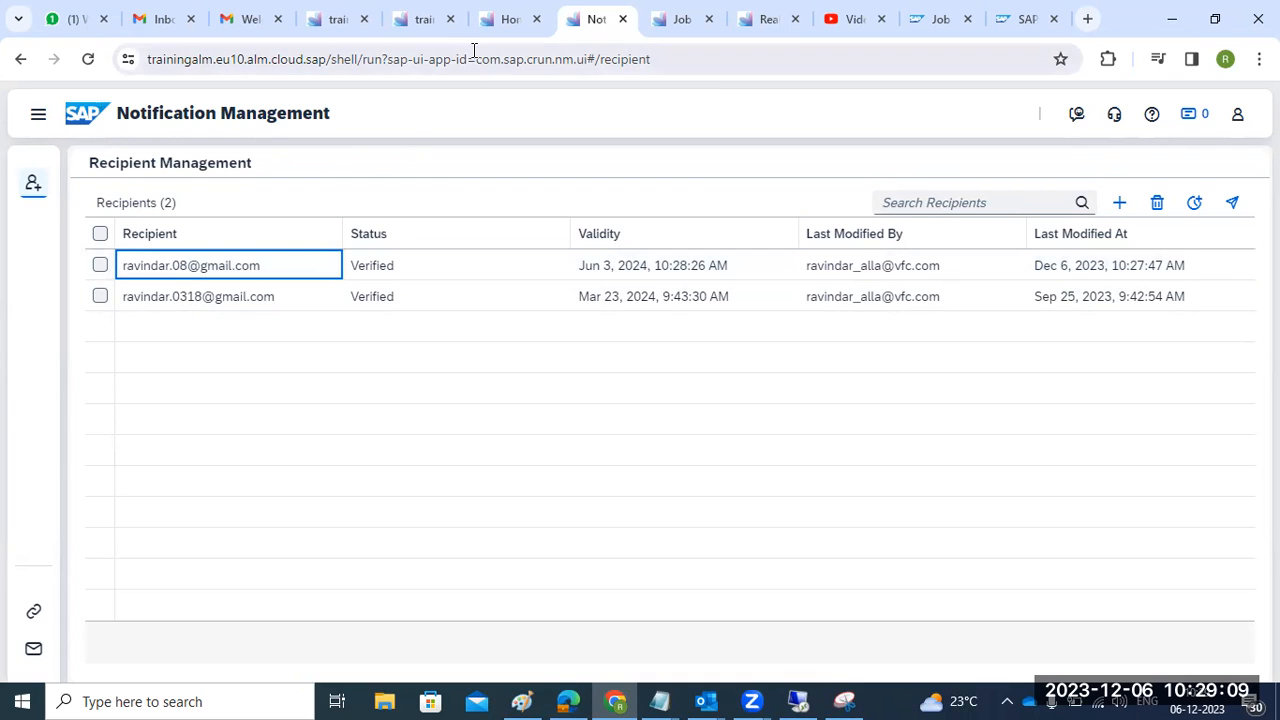
pyautogui.click(19, 61)
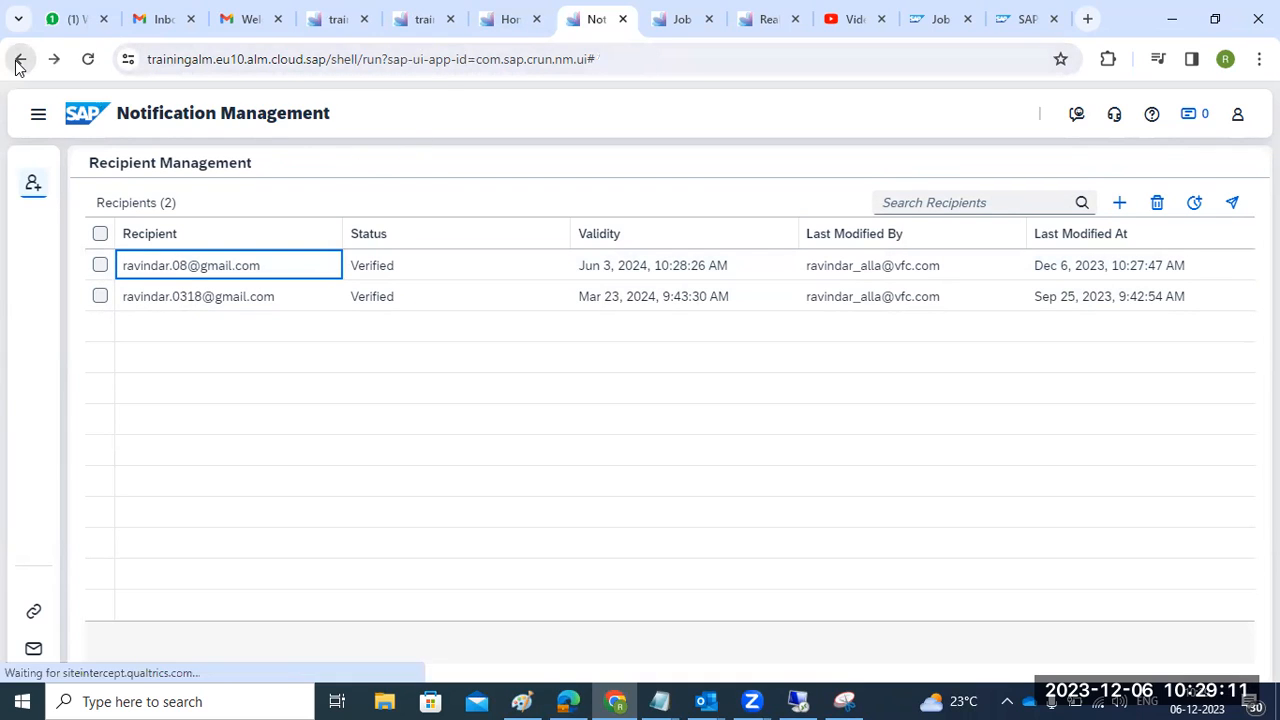
pyautogui.click(510, 30)
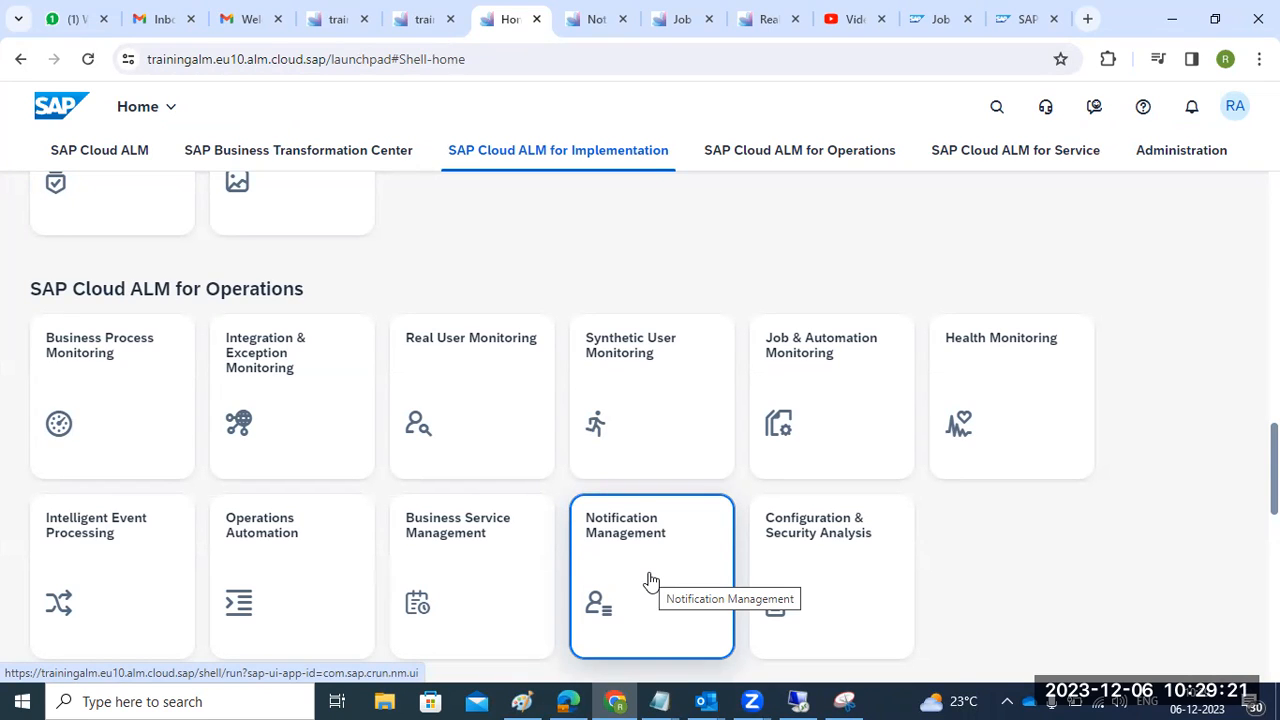
# - Open Job & Automation Monitoring and check its Favorites and Overview views with the ECP100 card
pyautogui.click(829, 400)
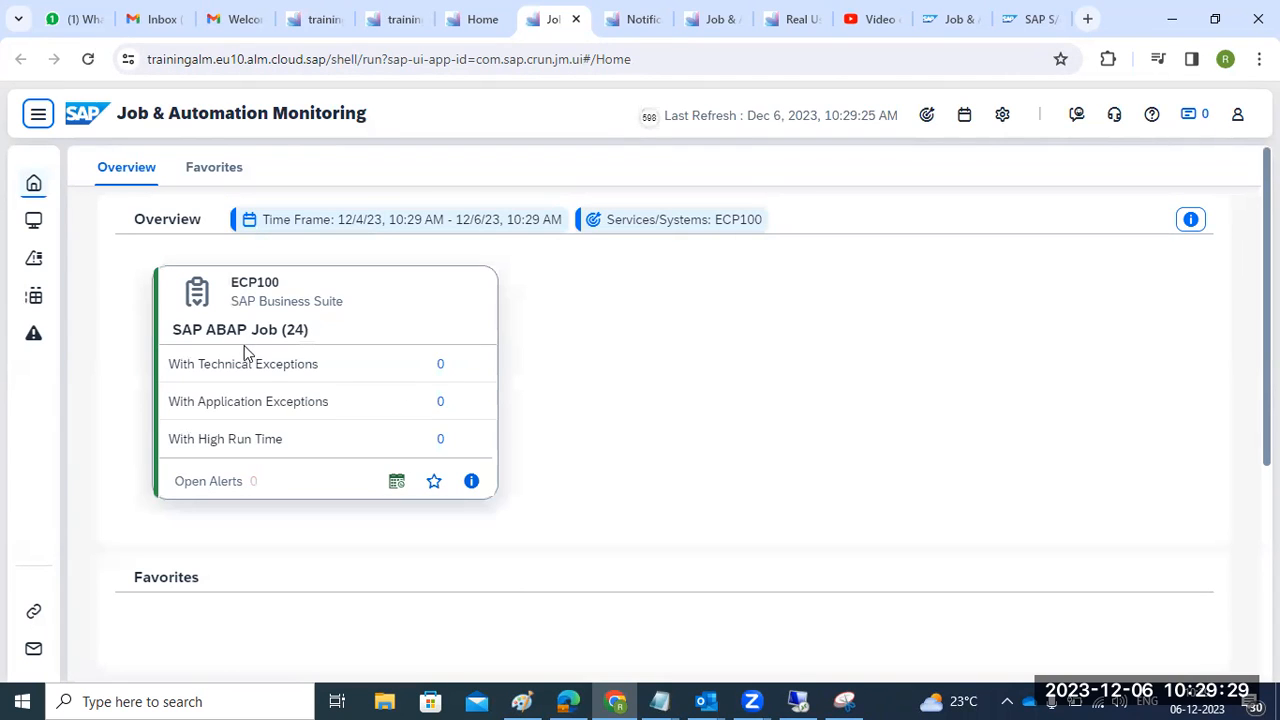
pyautogui.click(249, 484)
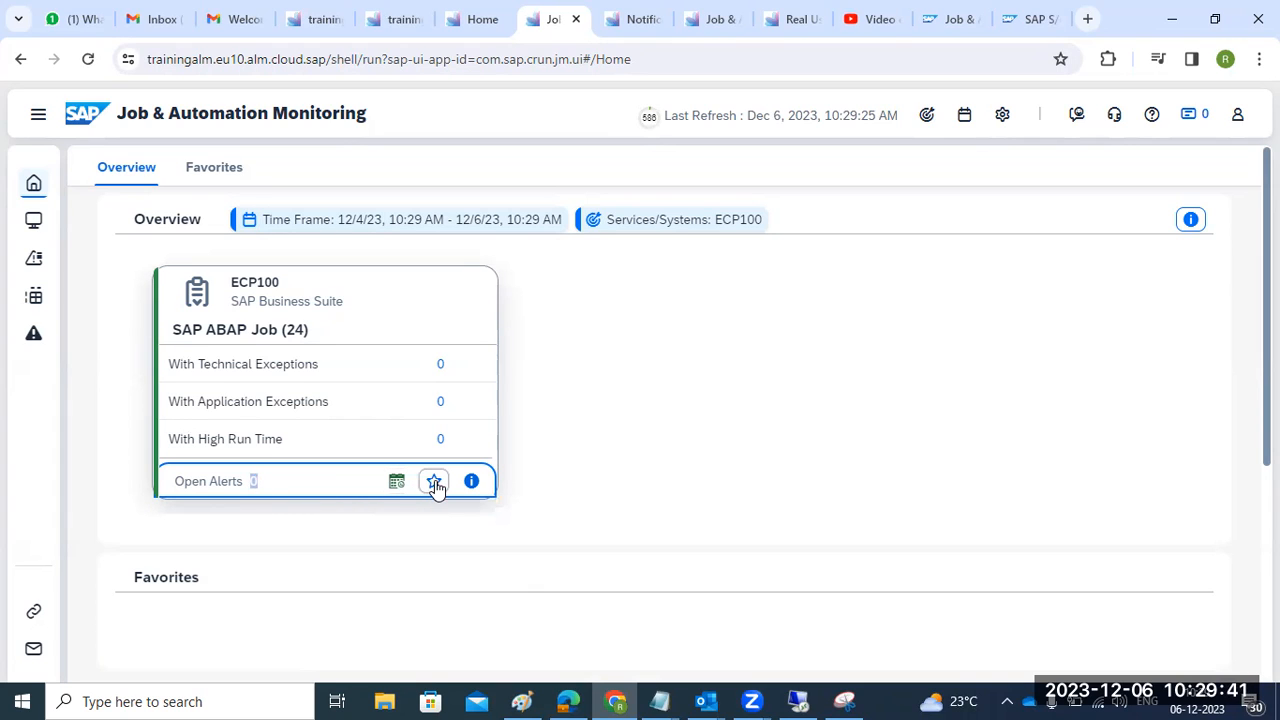
pyautogui.click(205, 167)
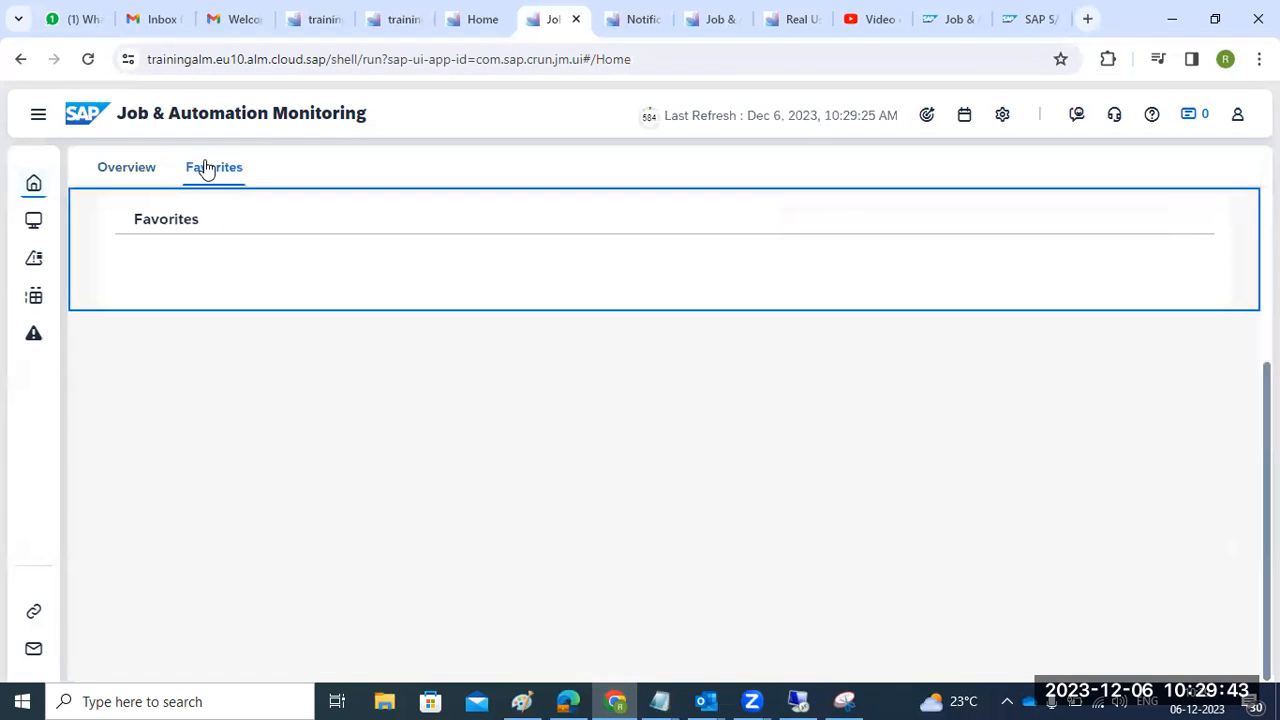
pyautogui.click(137, 166)
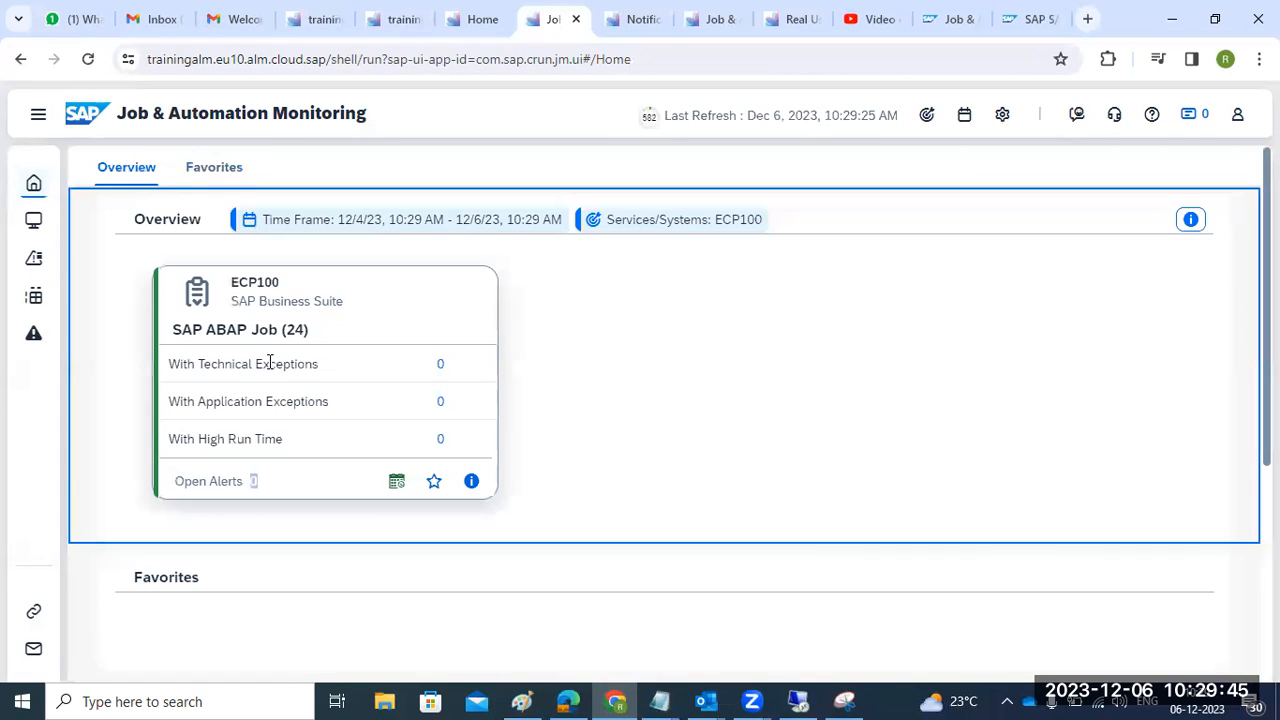
pyautogui.scroll(-4, 284, 442)
pyautogui.scroll(4, 289, 469)
# - From the empty Alerting page, start a new email notification
pyautogui.click(40, 114)
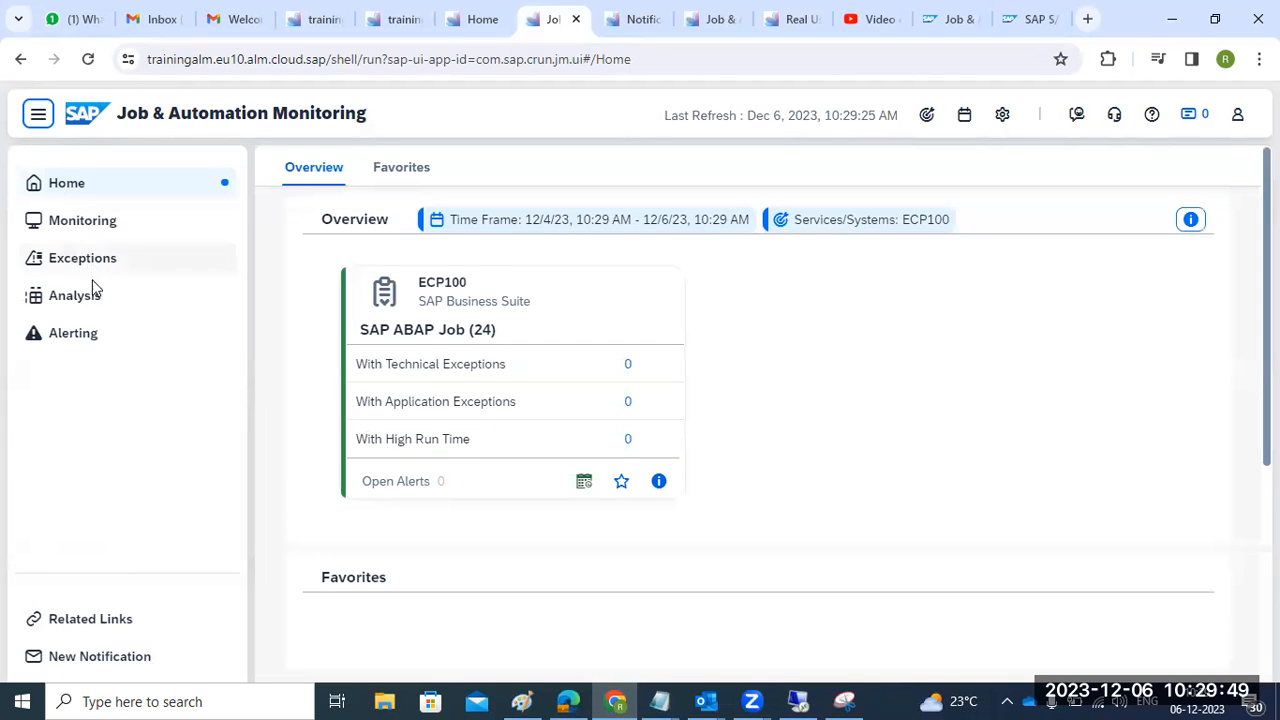
pyautogui.click(95, 333)
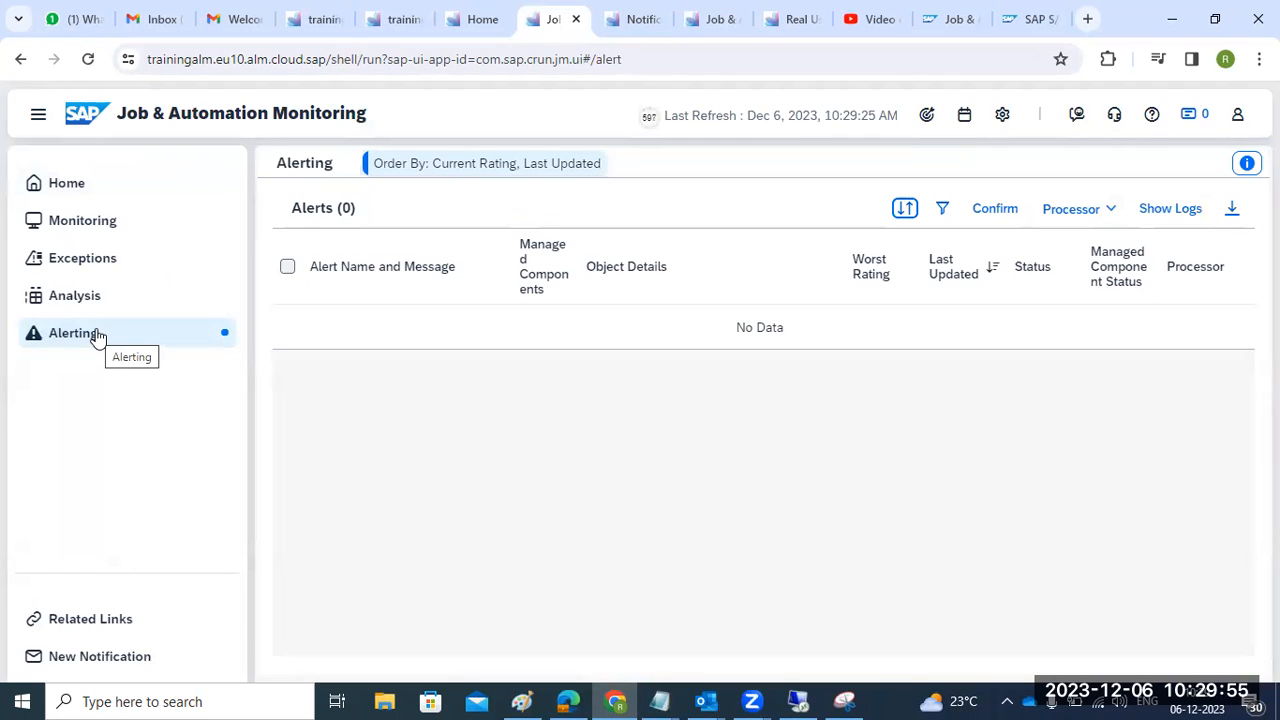
pyautogui.click(100, 660)
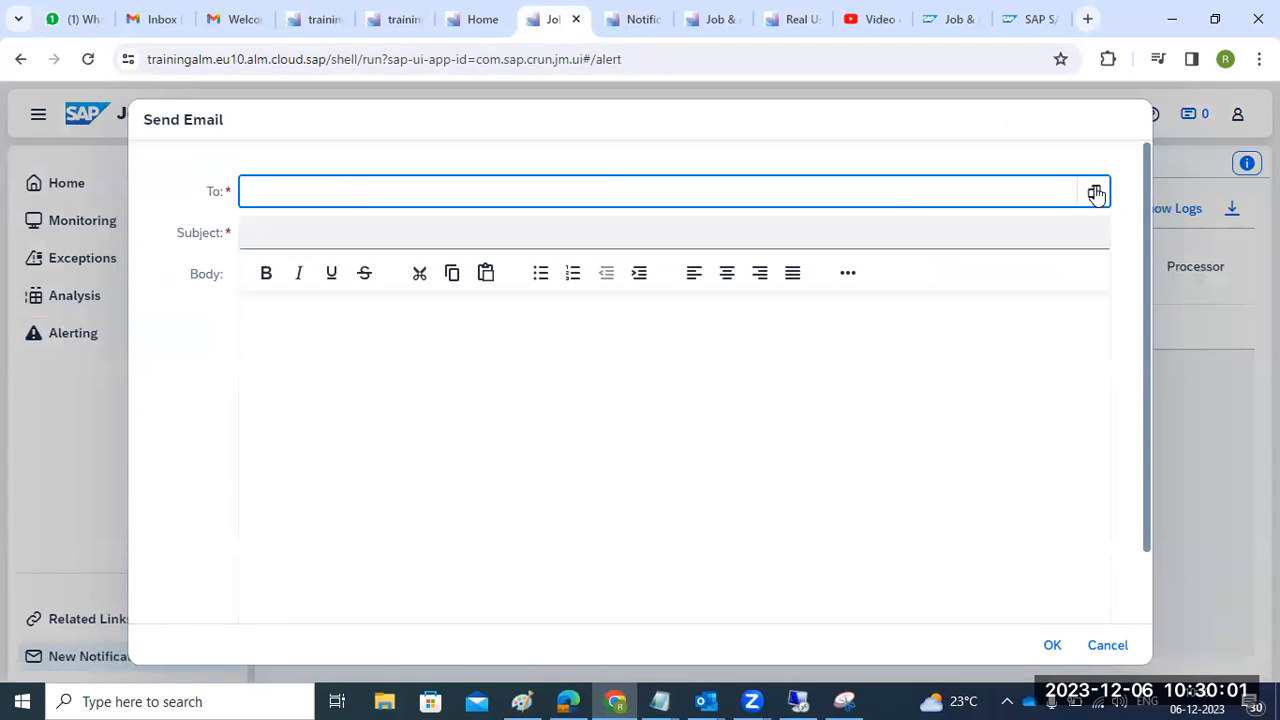
# - Send the second verified recipient a test email with subject 'TEXT' and body 'Team,.'
pyautogui.click(1096, 194)
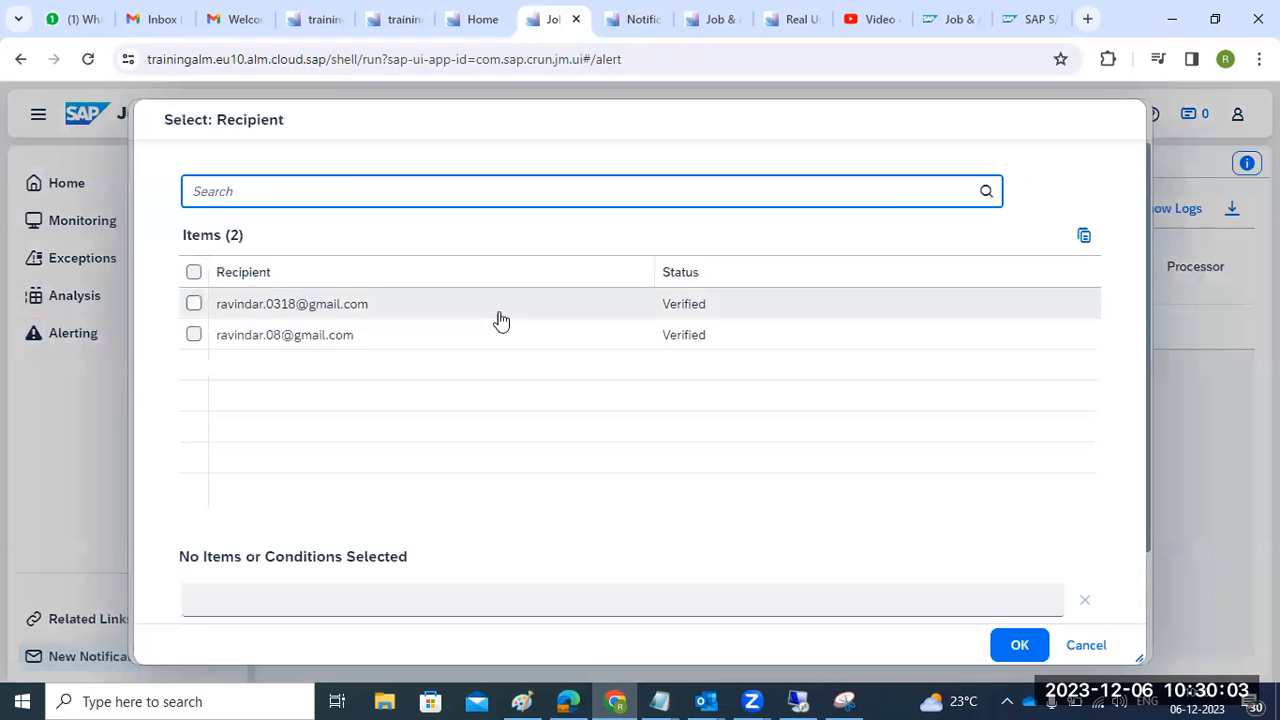
pyautogui.click(193, 334)
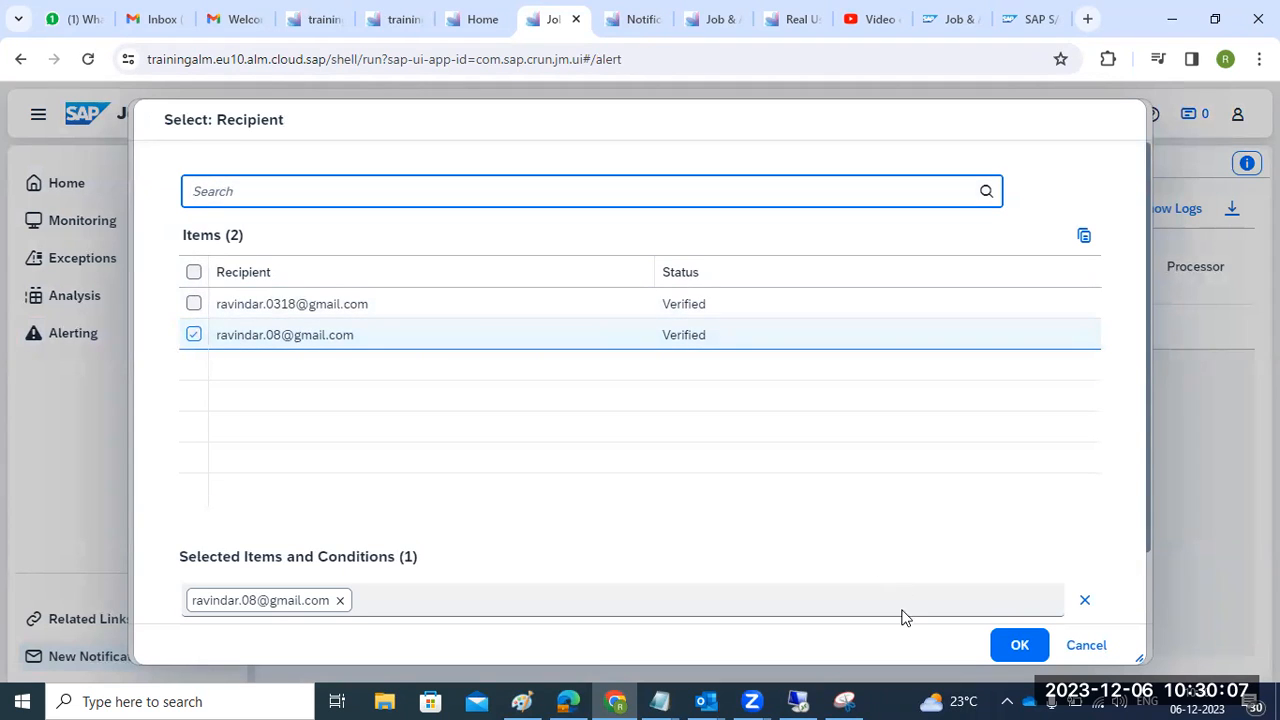
pyautogui.click(1017, 645)
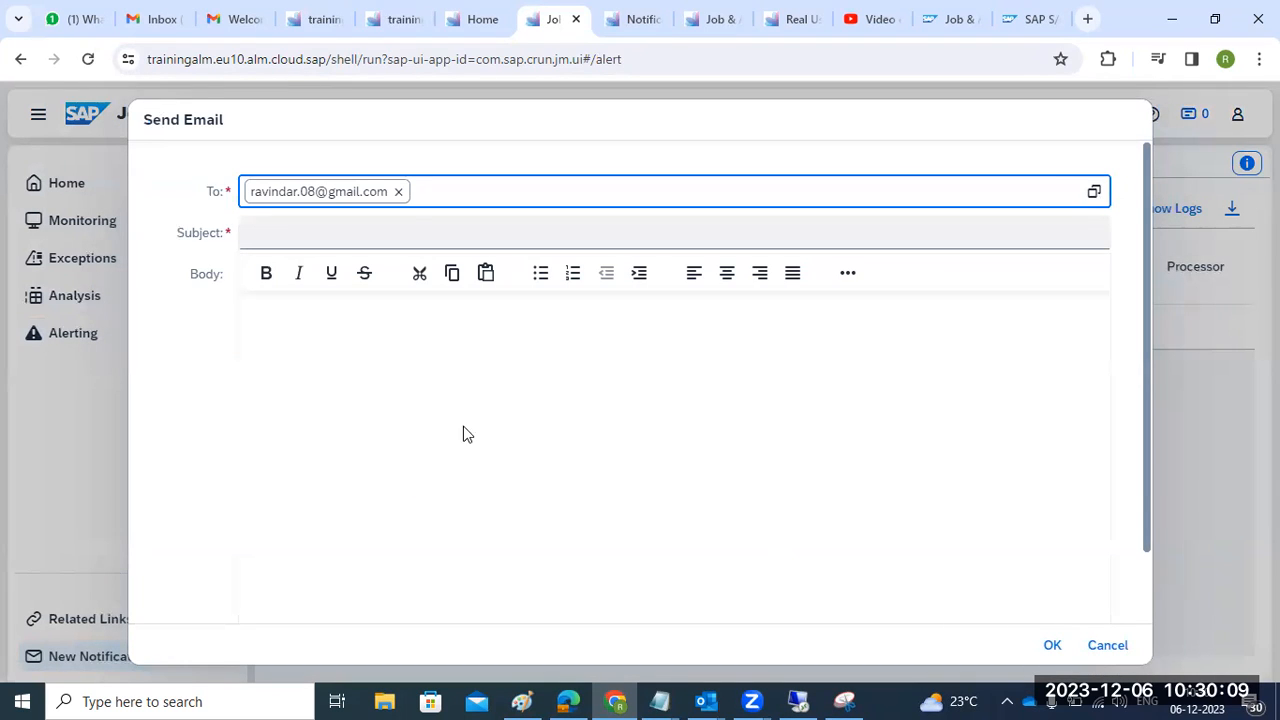
pyautogui.click(322, 240)
pyautogui.write('TEXT')
pyautogui.click(355, 374)
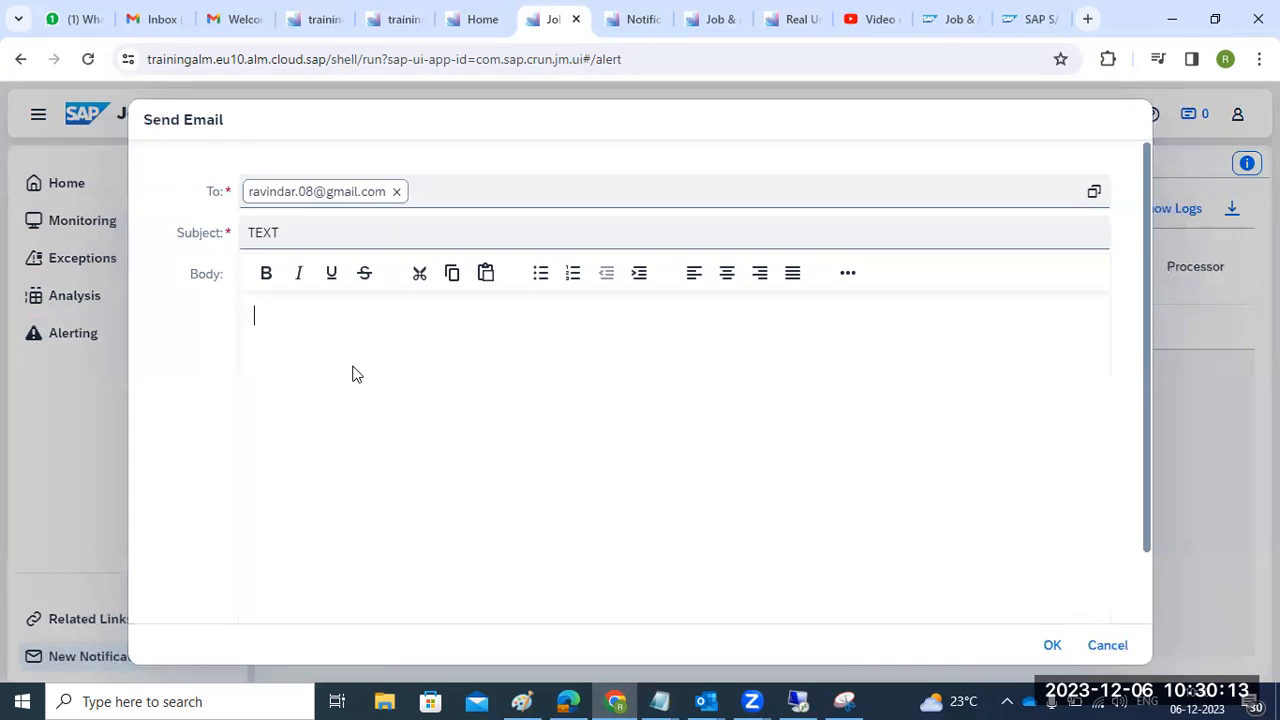
pyautogui.write('Team,.')
pyautogui.click(1050, 648)
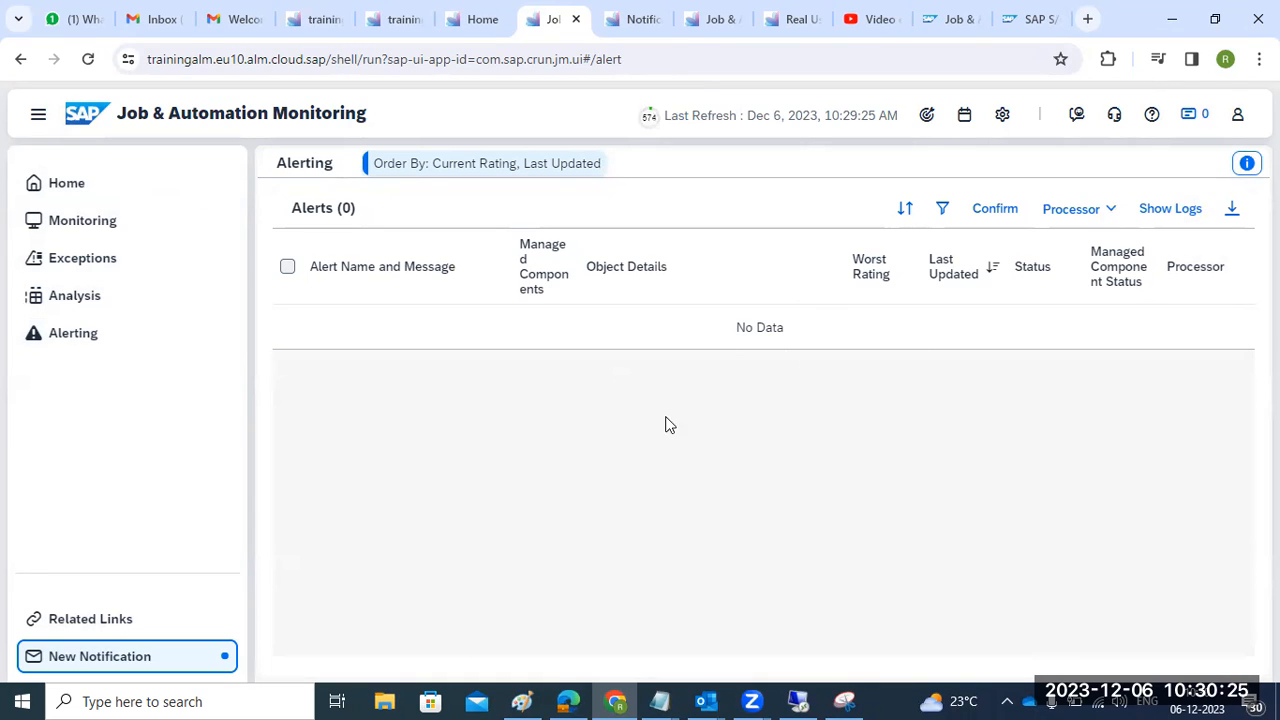
pyautogui.click(90, 341)
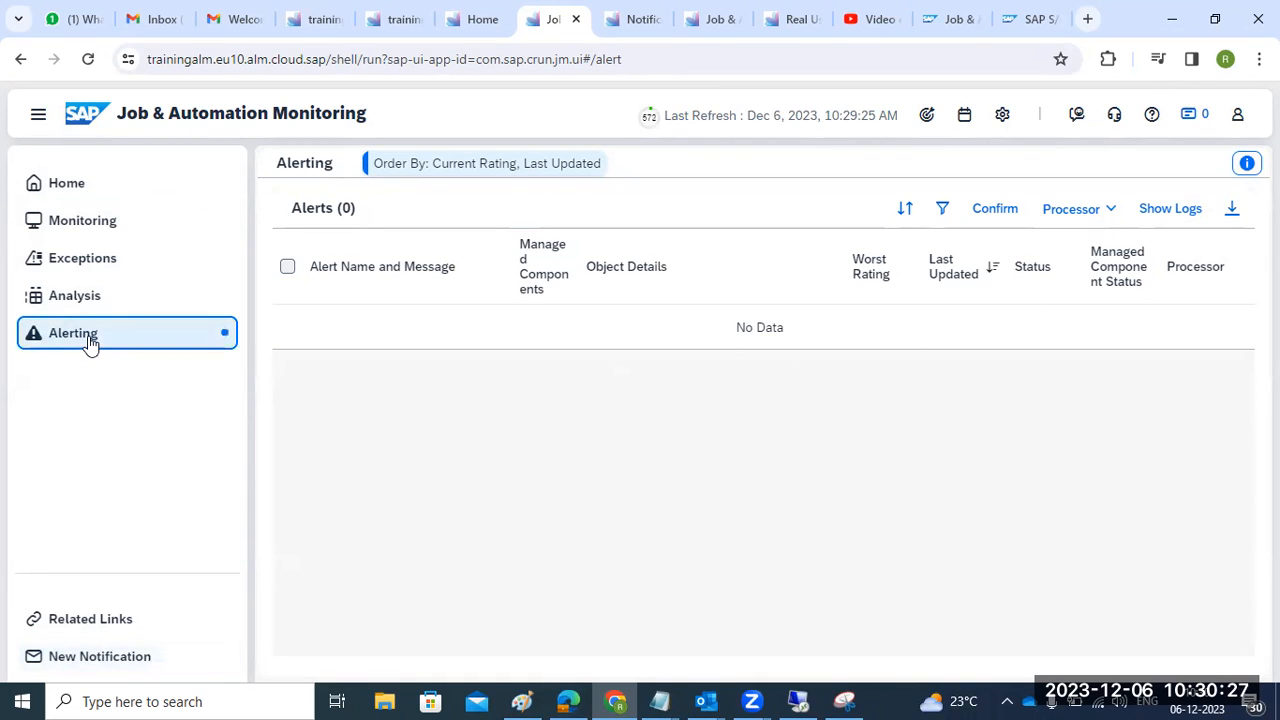
pyautogui.click(77, 300)
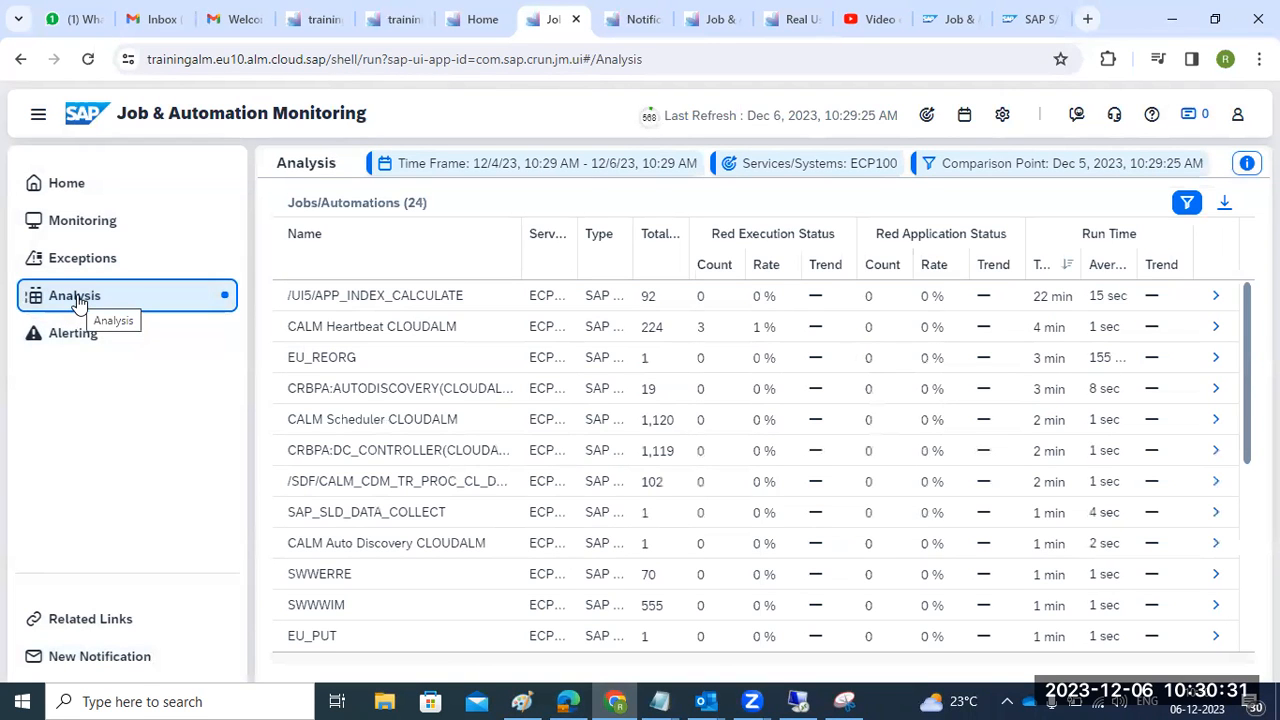
pyautogui.click(84, 336)
pyautogui.click(84, 268)
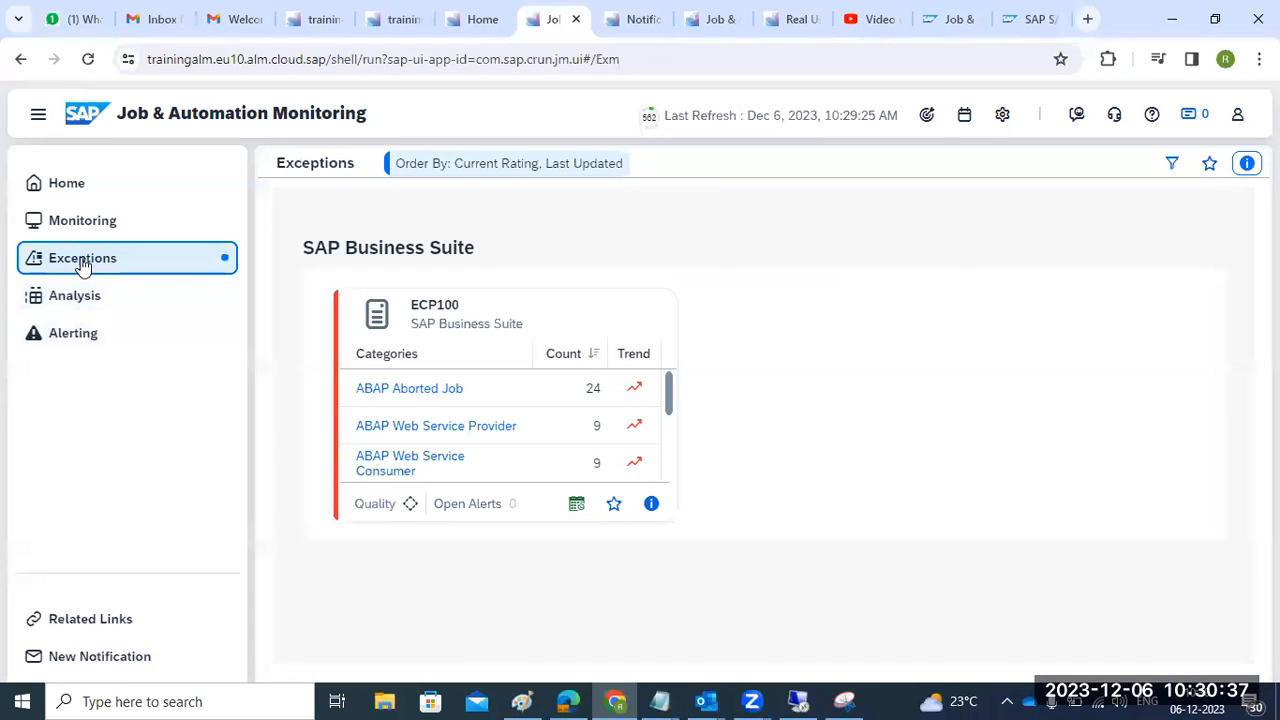
pyautogui.click(75, 222)
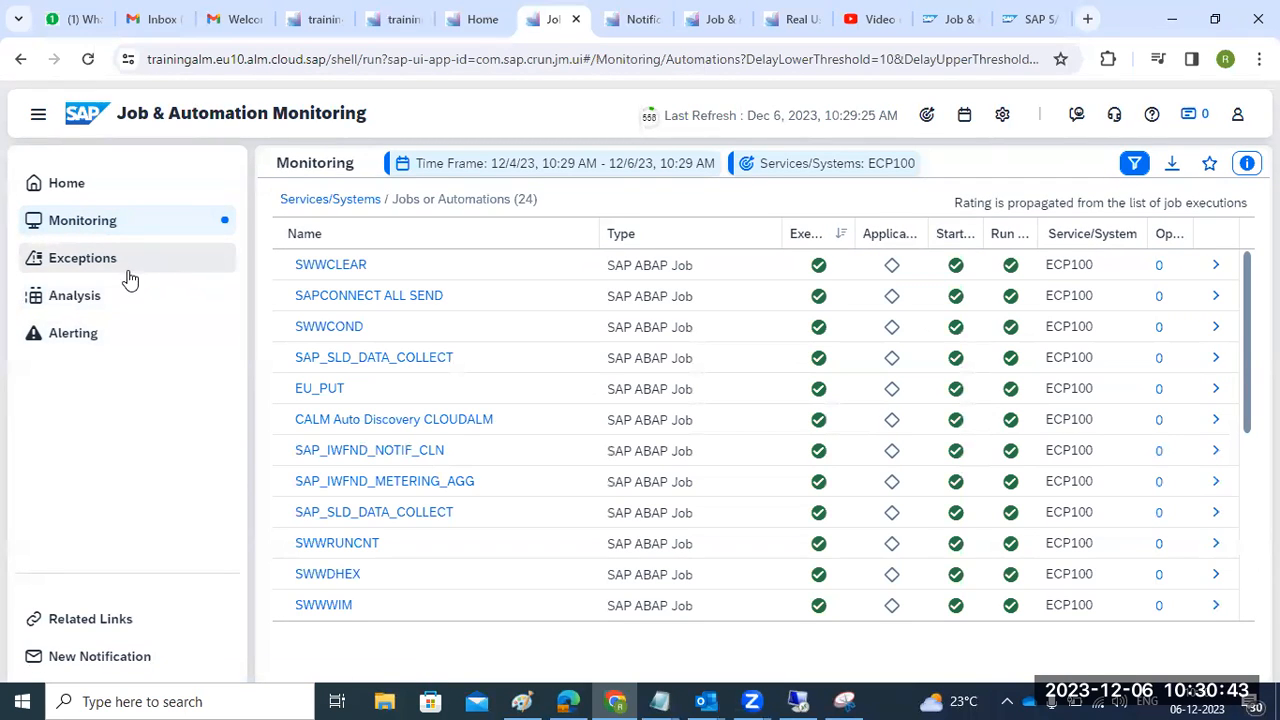
pyautogui.click(105, 335)
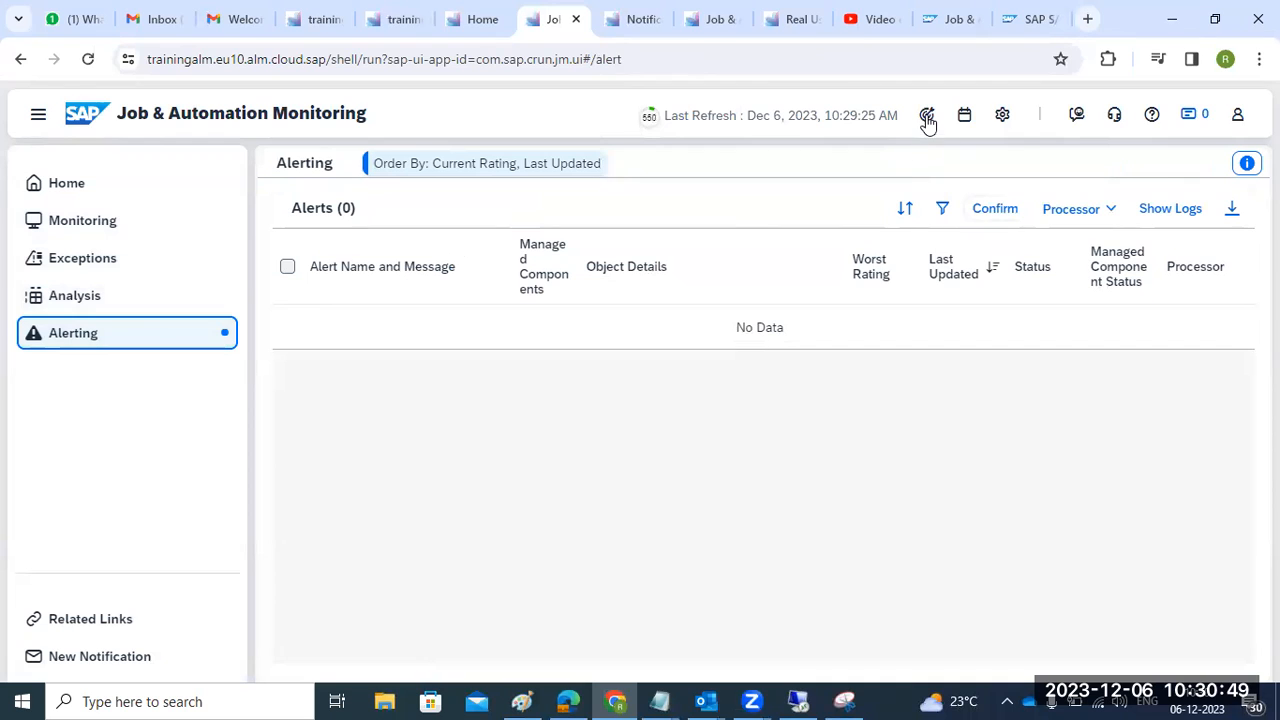
# - Add SUM Default Cloud Service and SAP Cloud ALM to the scope, and set the time frame to Last 12 Hours
pyautogui.click(927, 116)
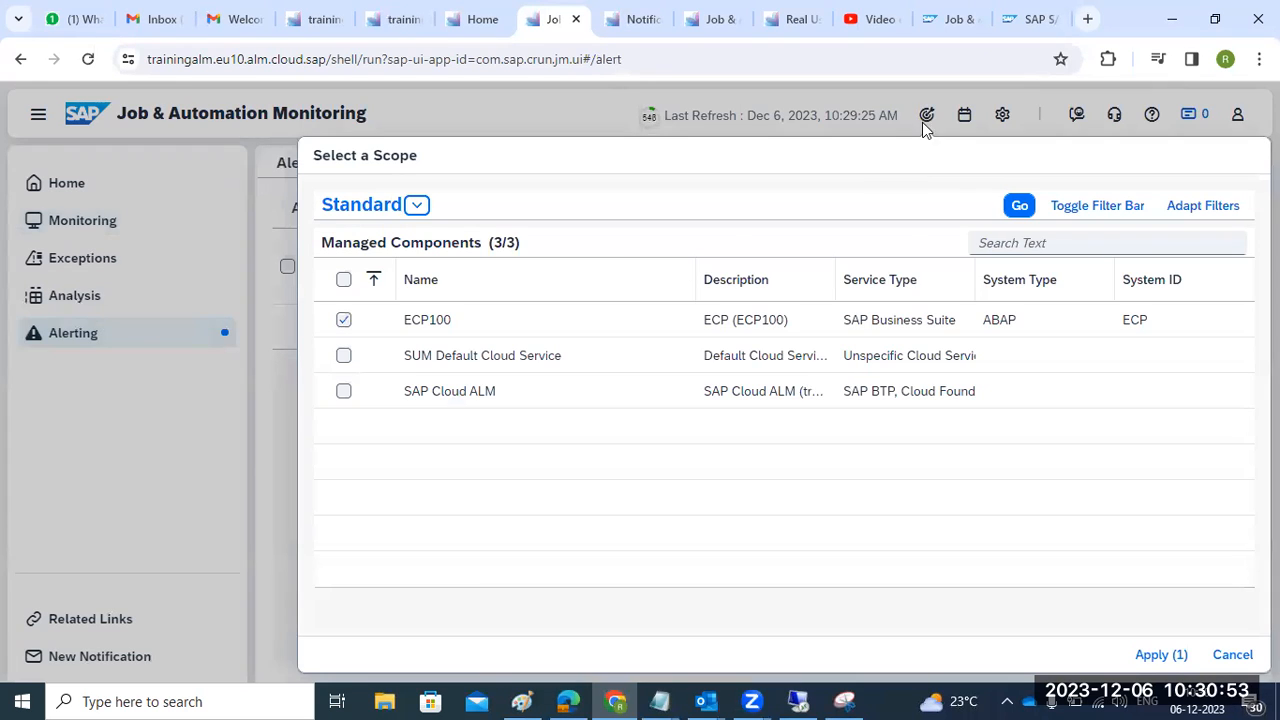
pyautogui.click(343, 356)
pyautogui.click(344, 392)
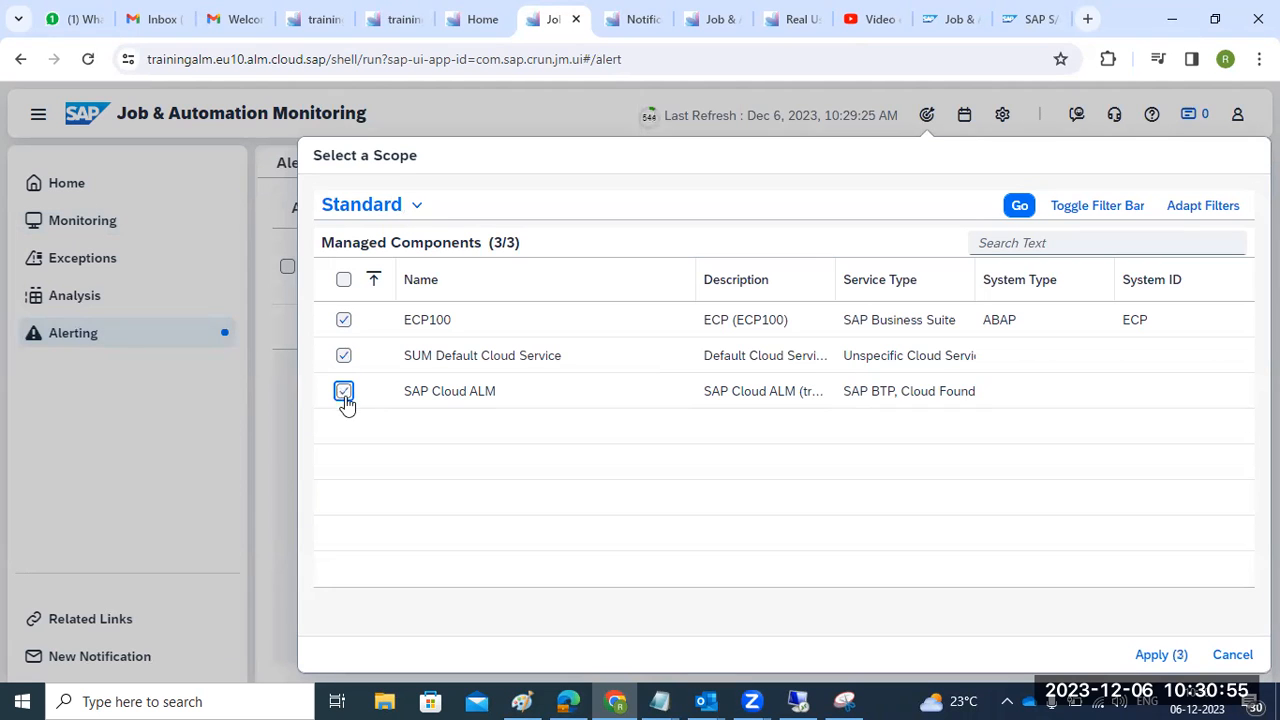
pyautogui.click(1155, 654)
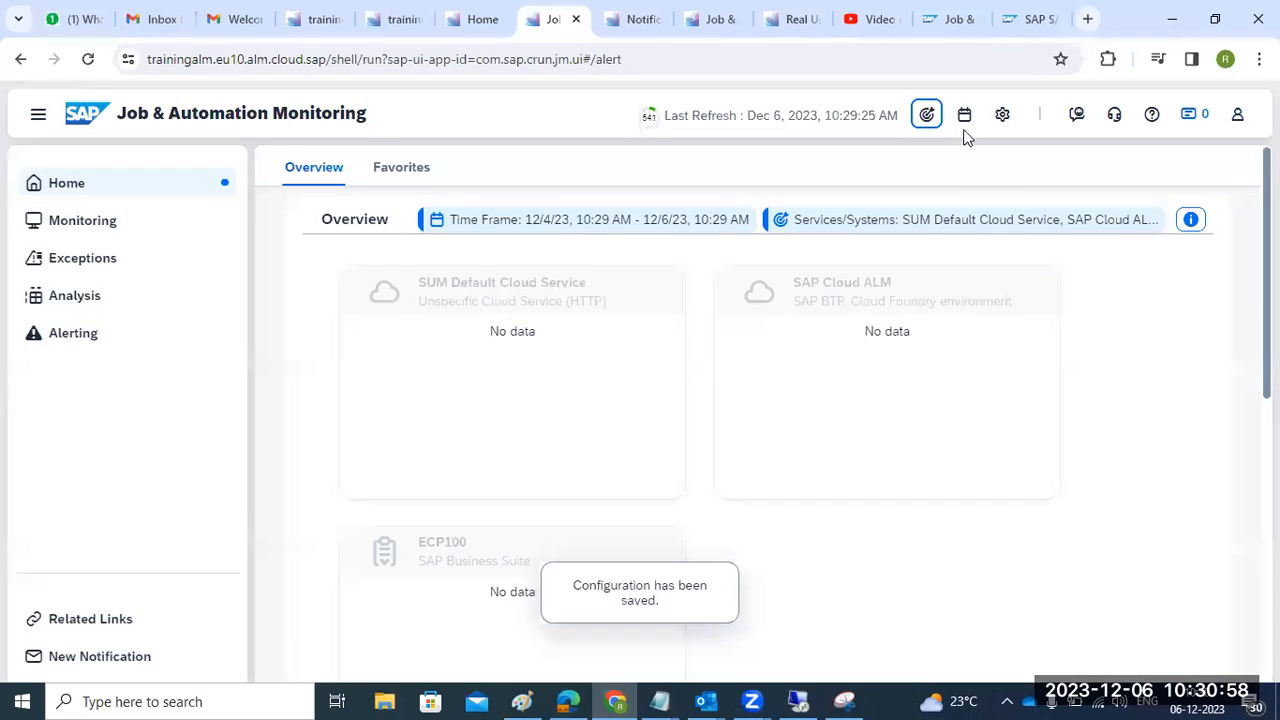
pyautogui.click(965, 117)
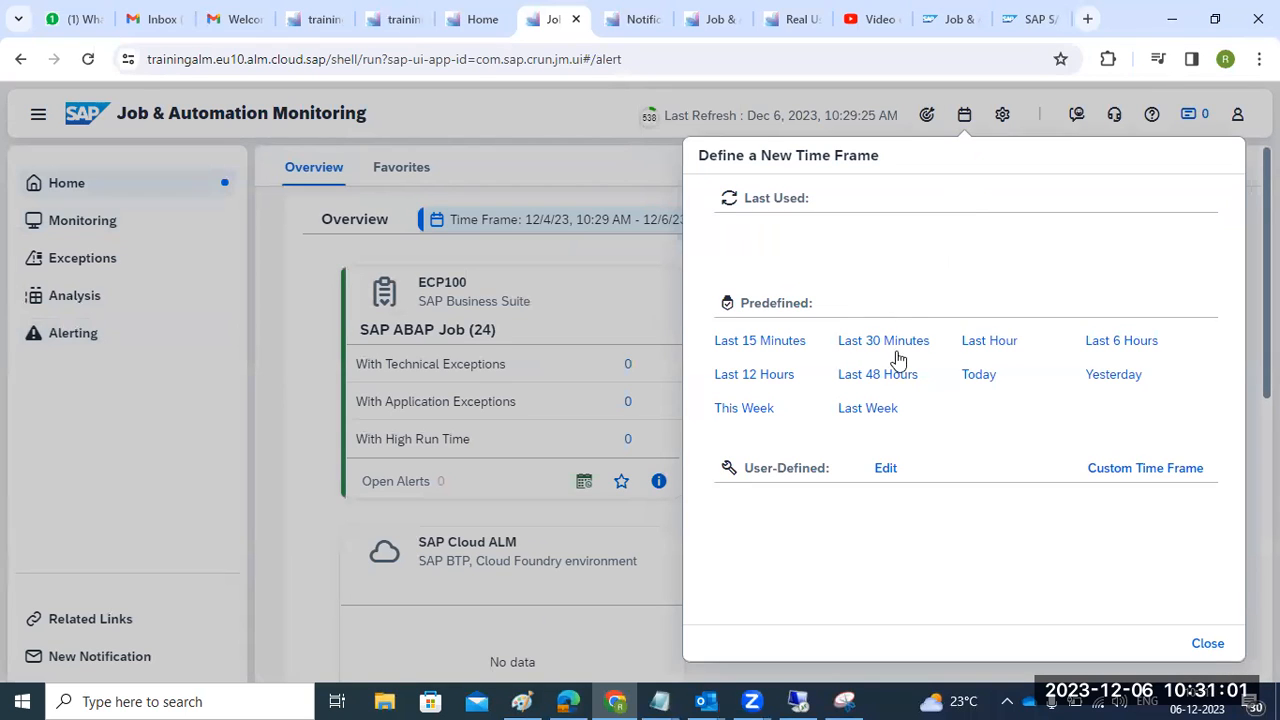
pyautogui.click(783, 385)
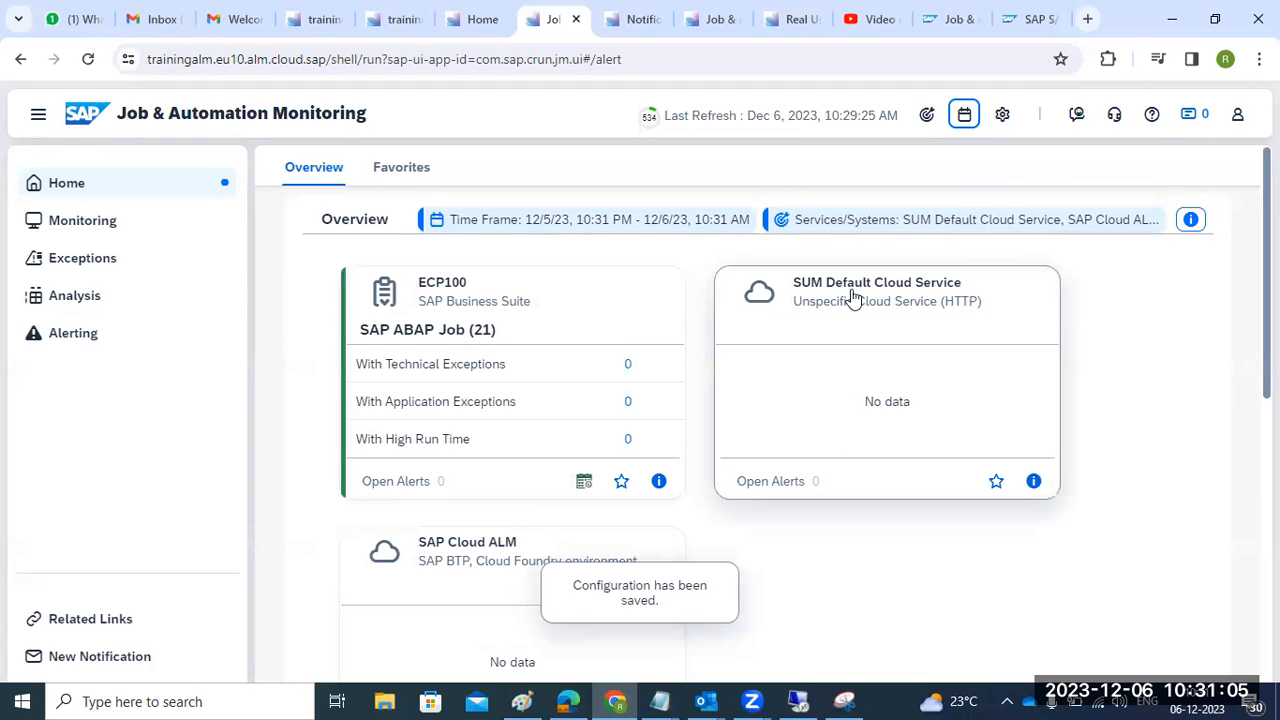
# - Open the ECP100 services/systems configuration, then close it without changes
pyautogui.click(1003, 115)
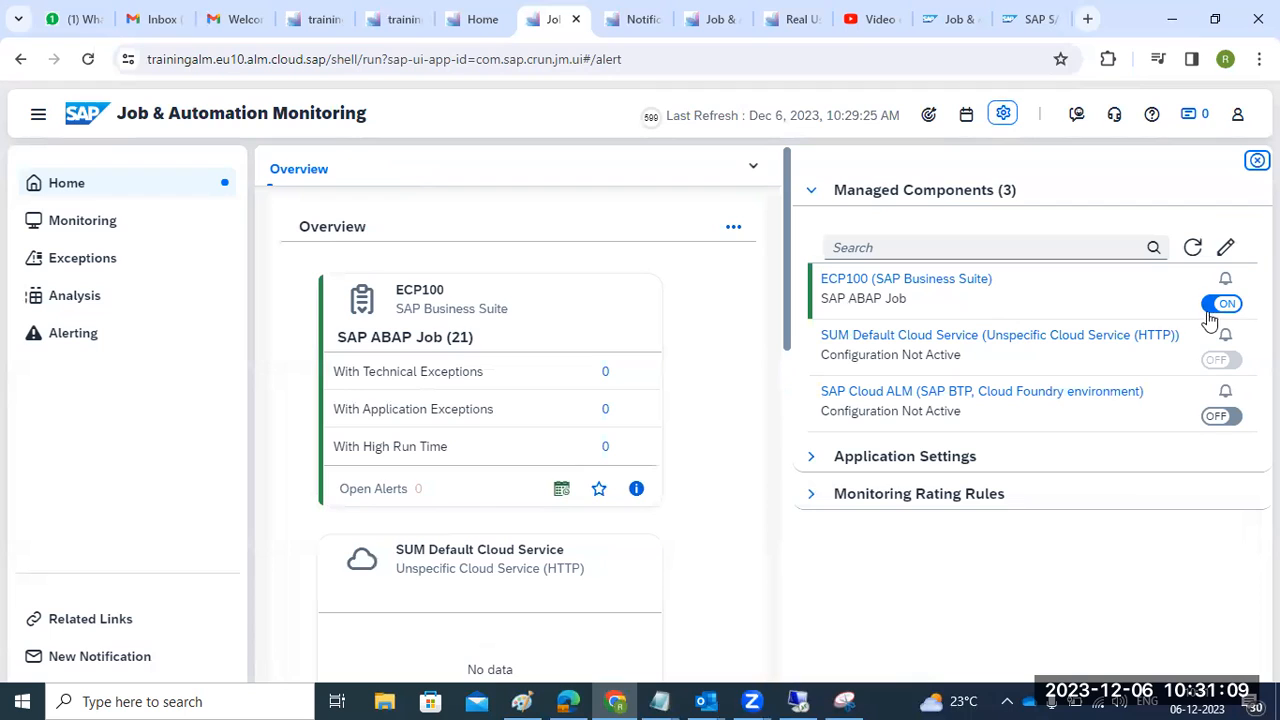
pyautogui.click(1224, 248)
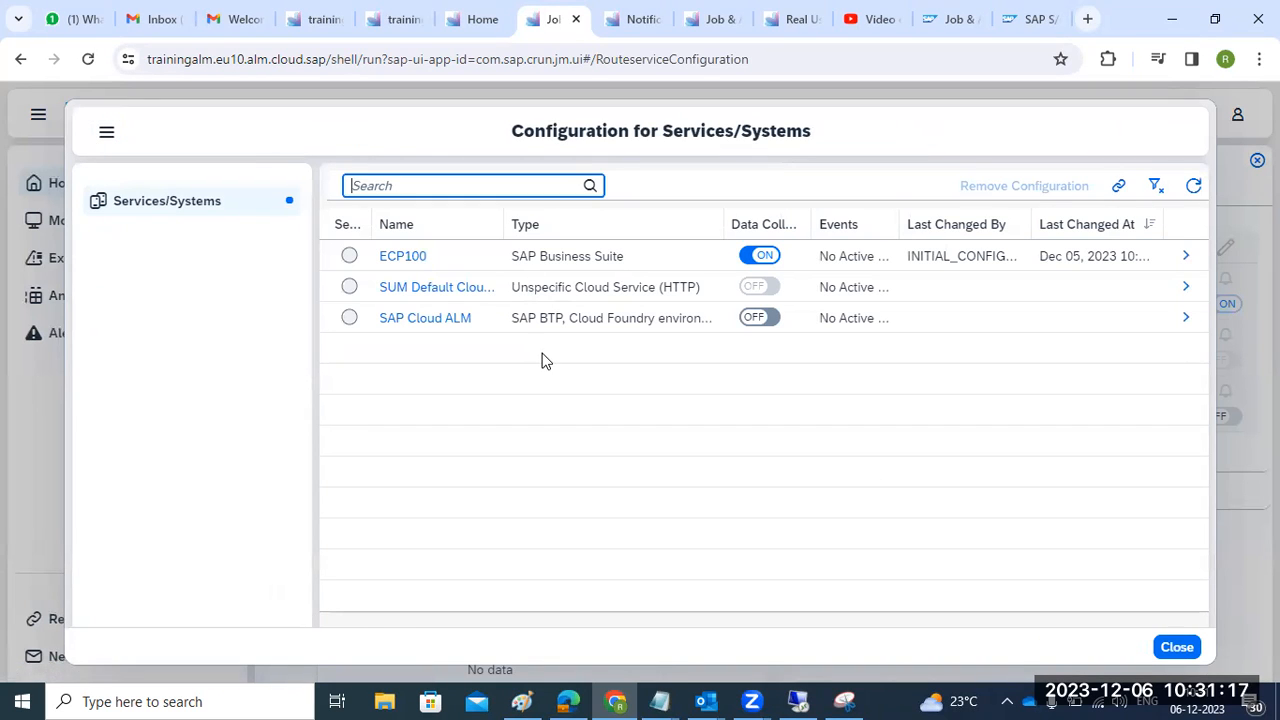
pyautogui.click(768, 287)
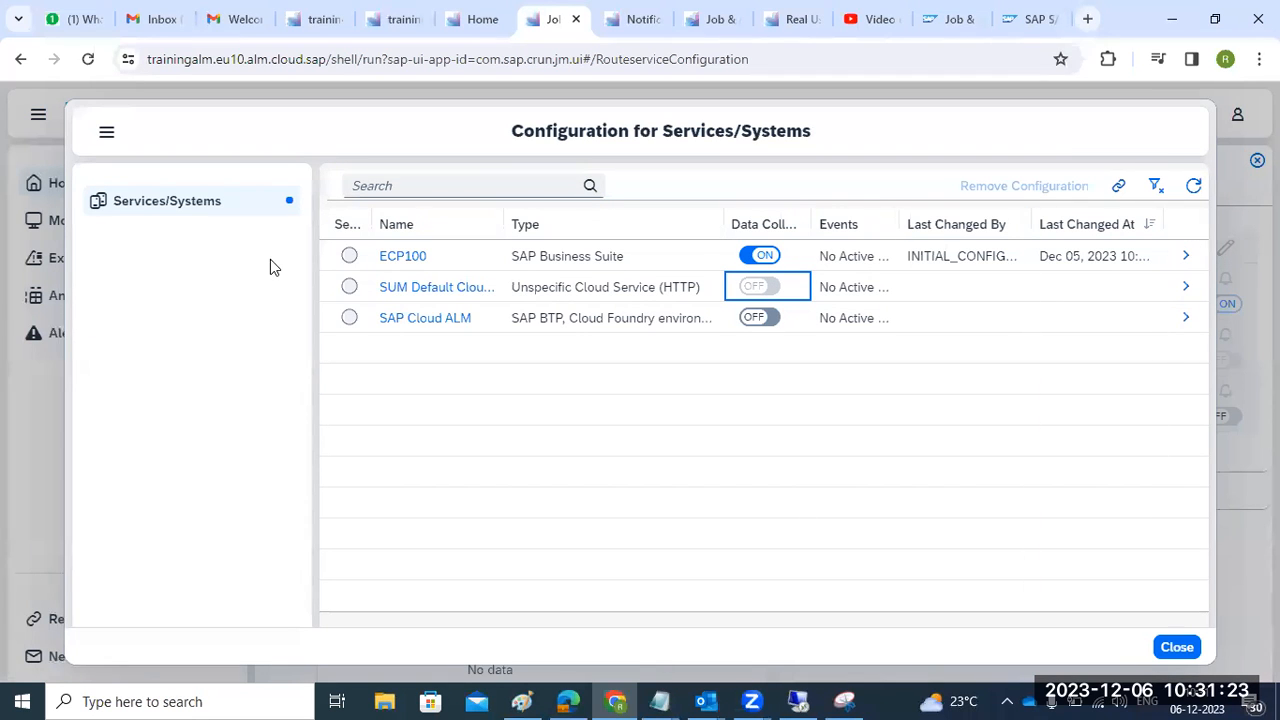
pyautogui.click(349, 257)
pyautogui.click(400, 256)
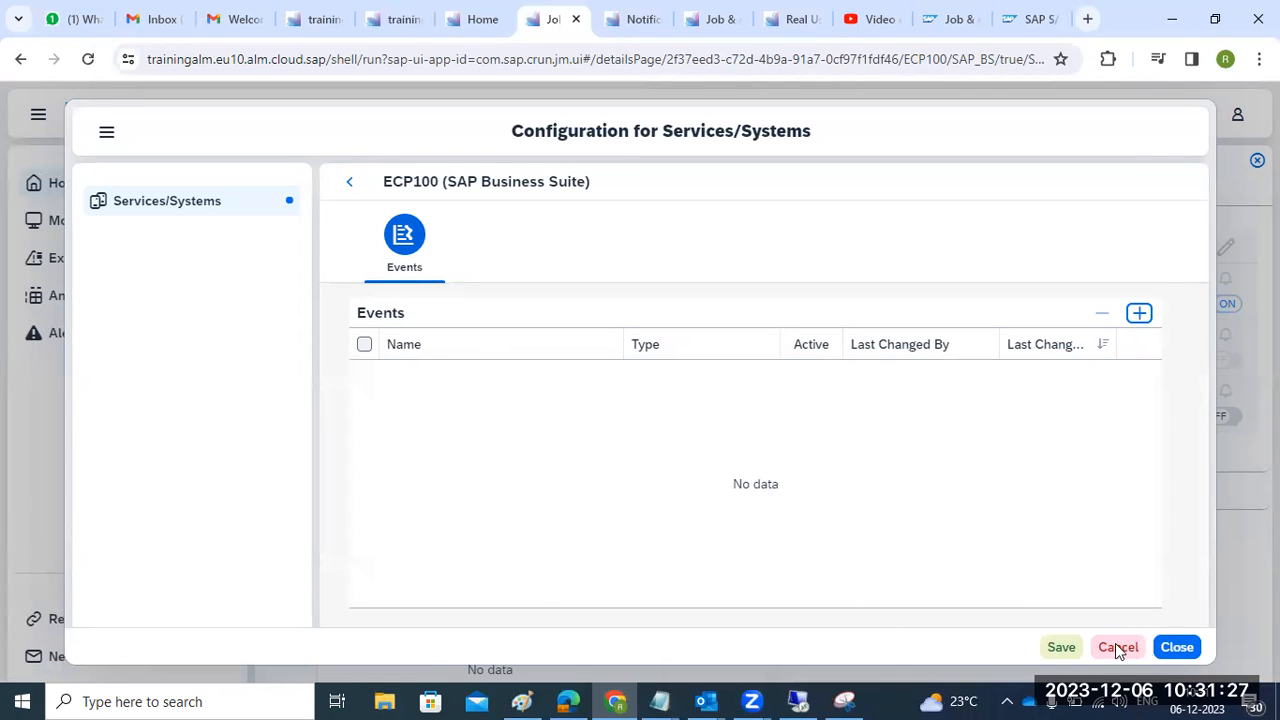
pyautogui.click(1058, 647)
pyautogui.click(1120, 650)
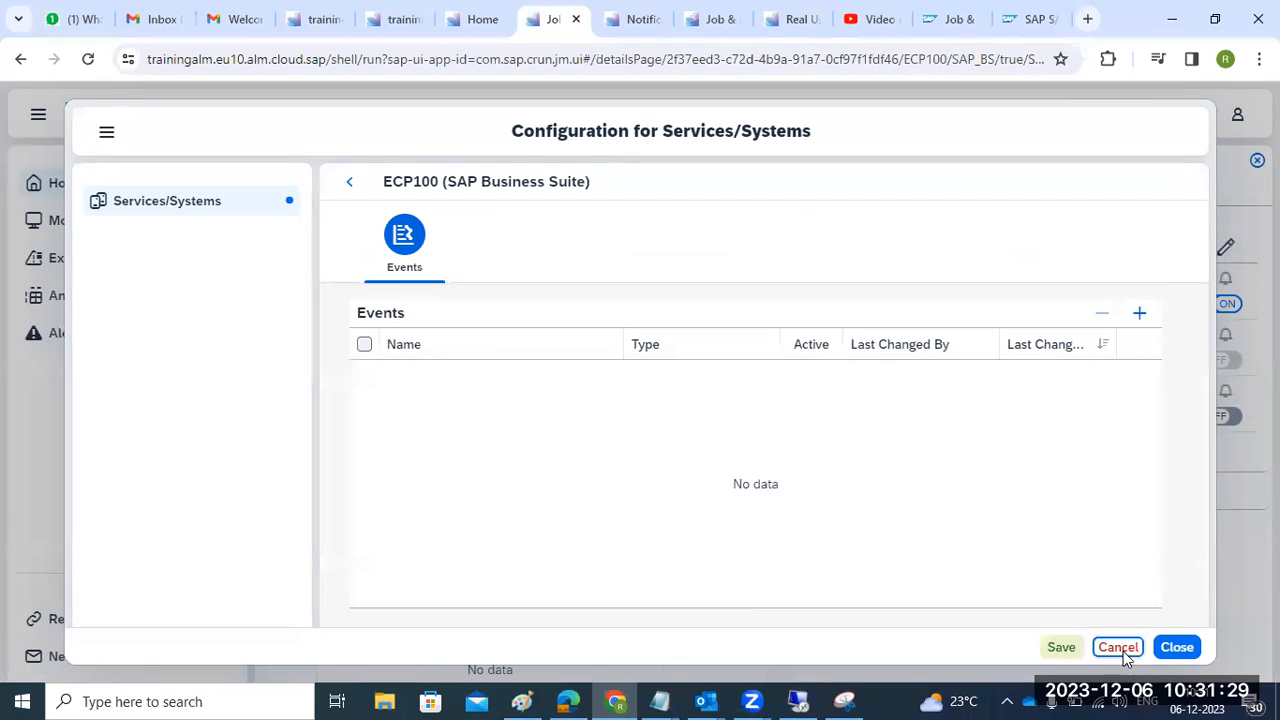
pyautogui.click(740, 424)
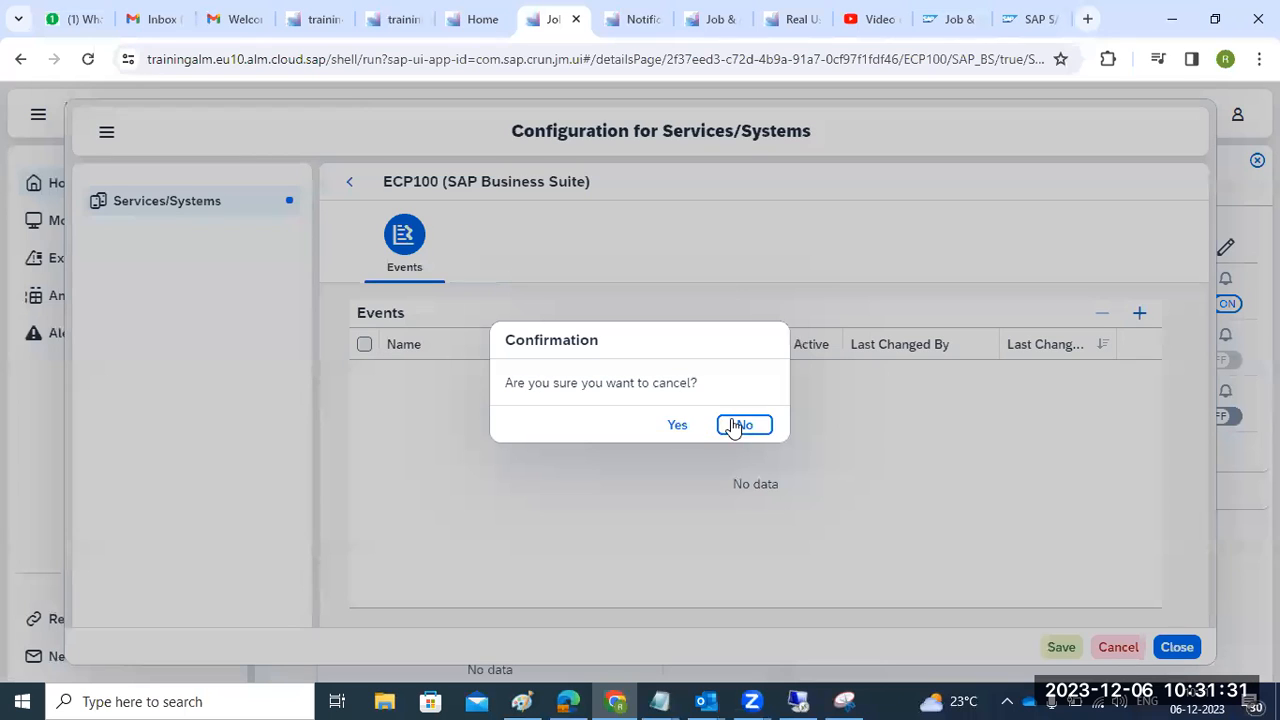
pyautogui.click(1173, 646)
pyautogui.click(658, 422)
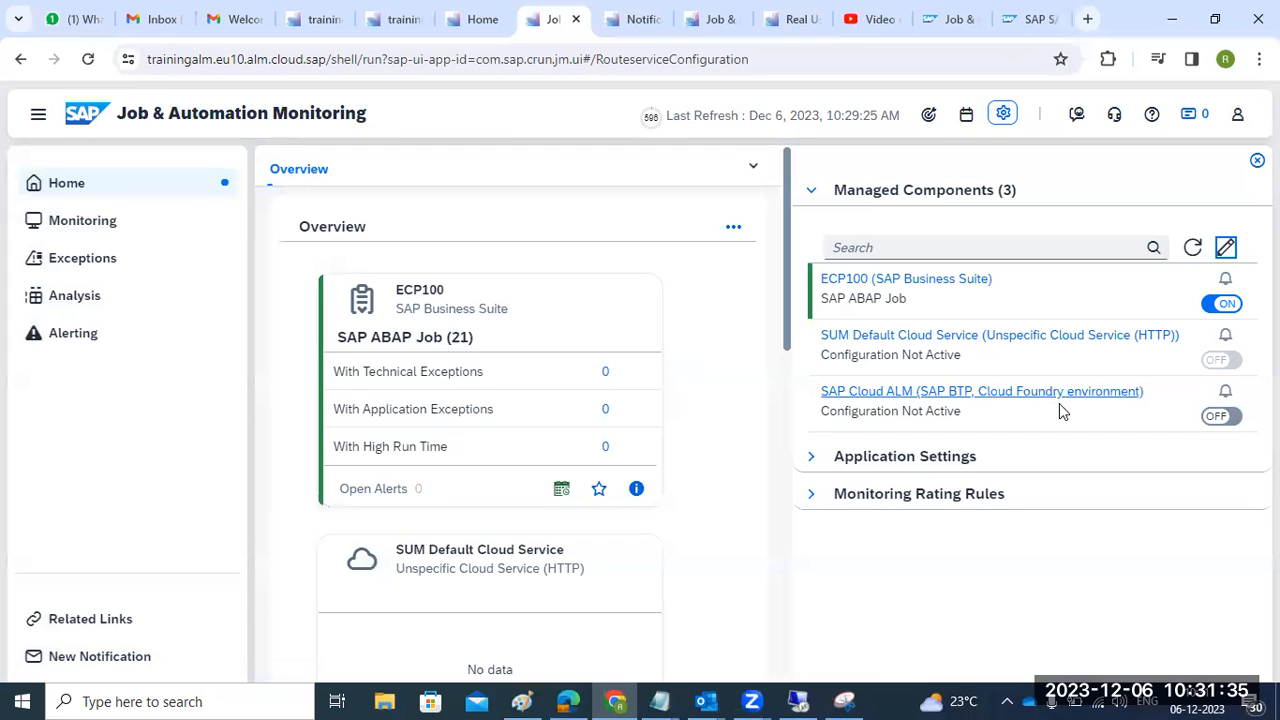
# - Expand the application settings and the Monitoring Rating Rules section
pyautogui.click(824, 456)
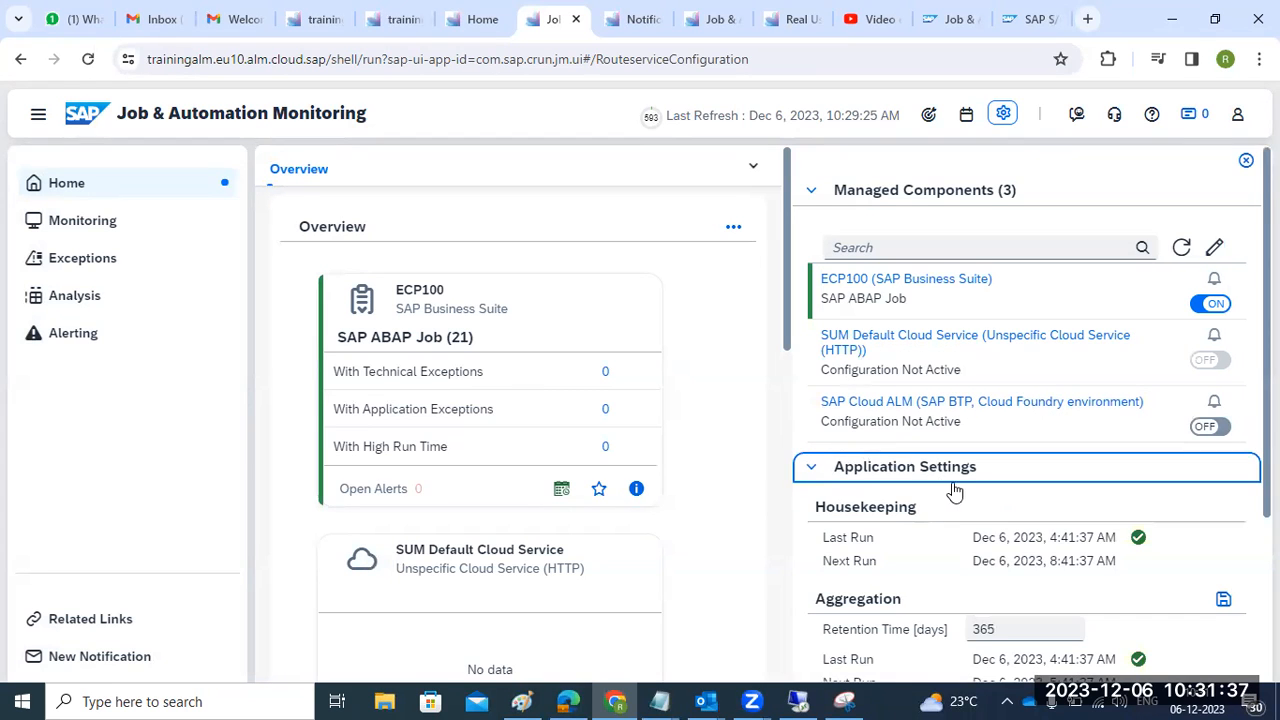
pyautogui.scroll(-3, 986, 531)
pyautogui.scroll(-1, 990, 560)
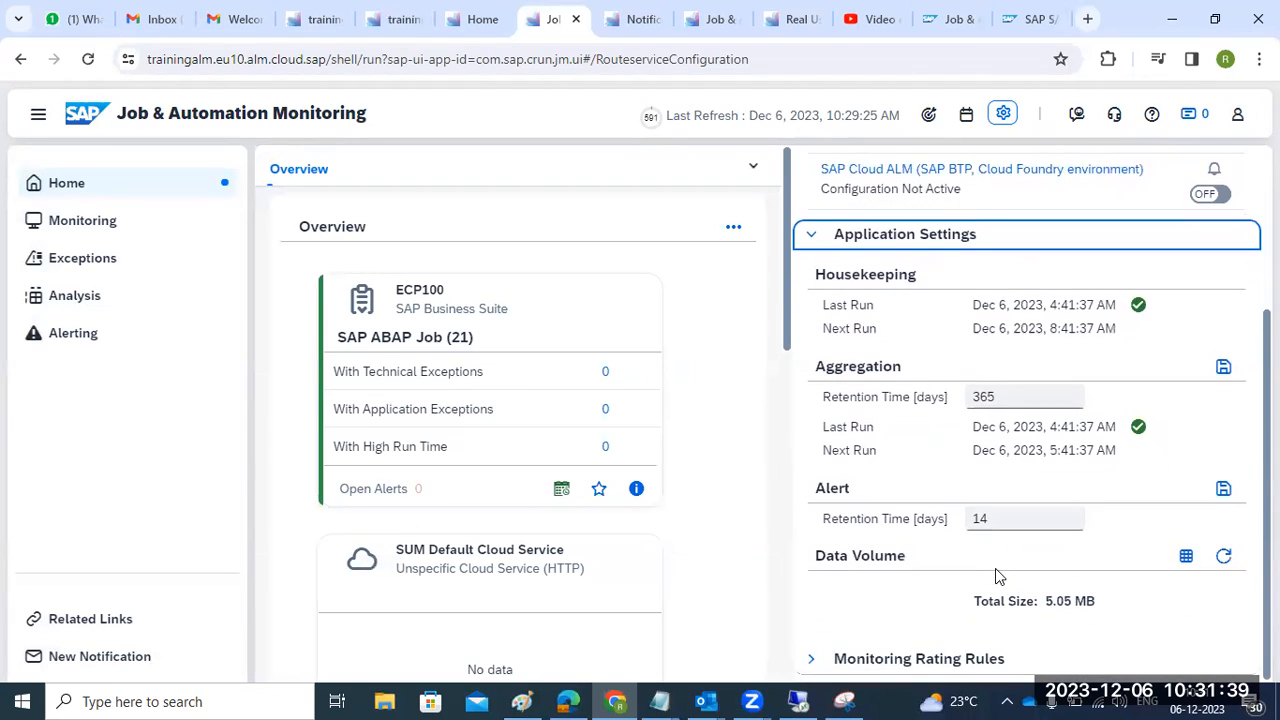
pyautogui.click(818, 657)
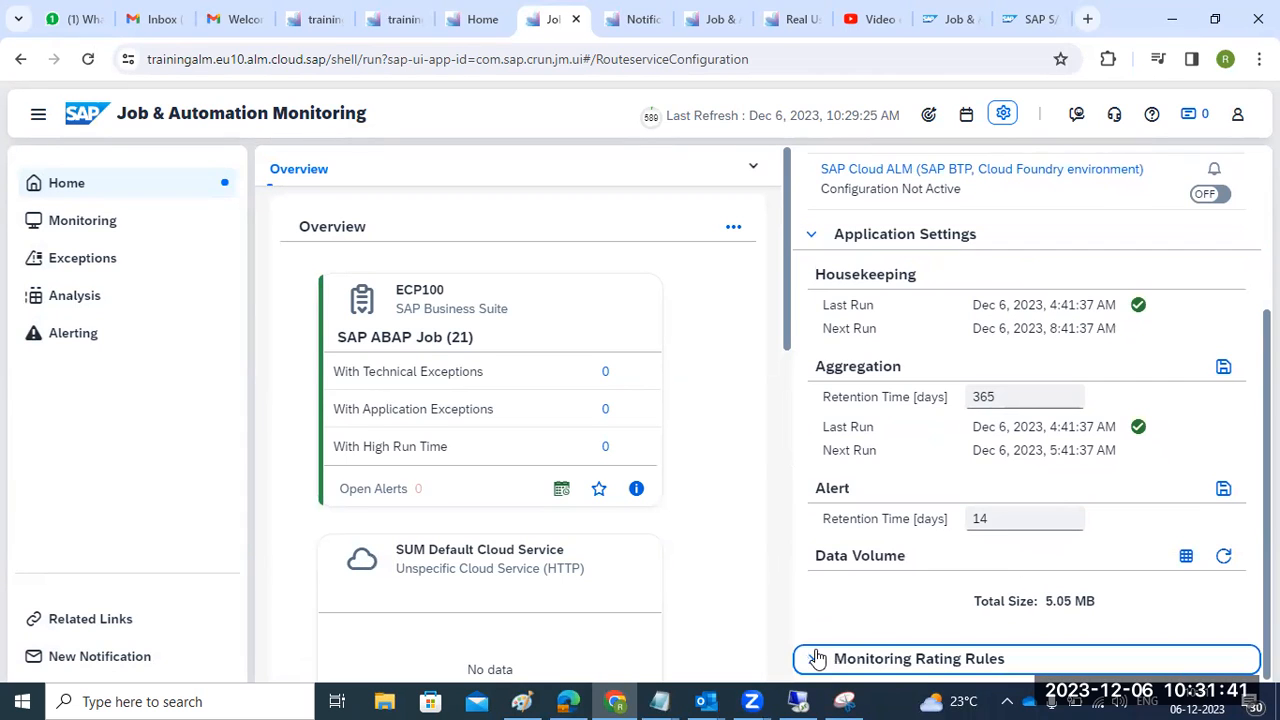
pyautogui.scroll(-1, 965, 584)
pyautogui.scroll(1, 965, 584)
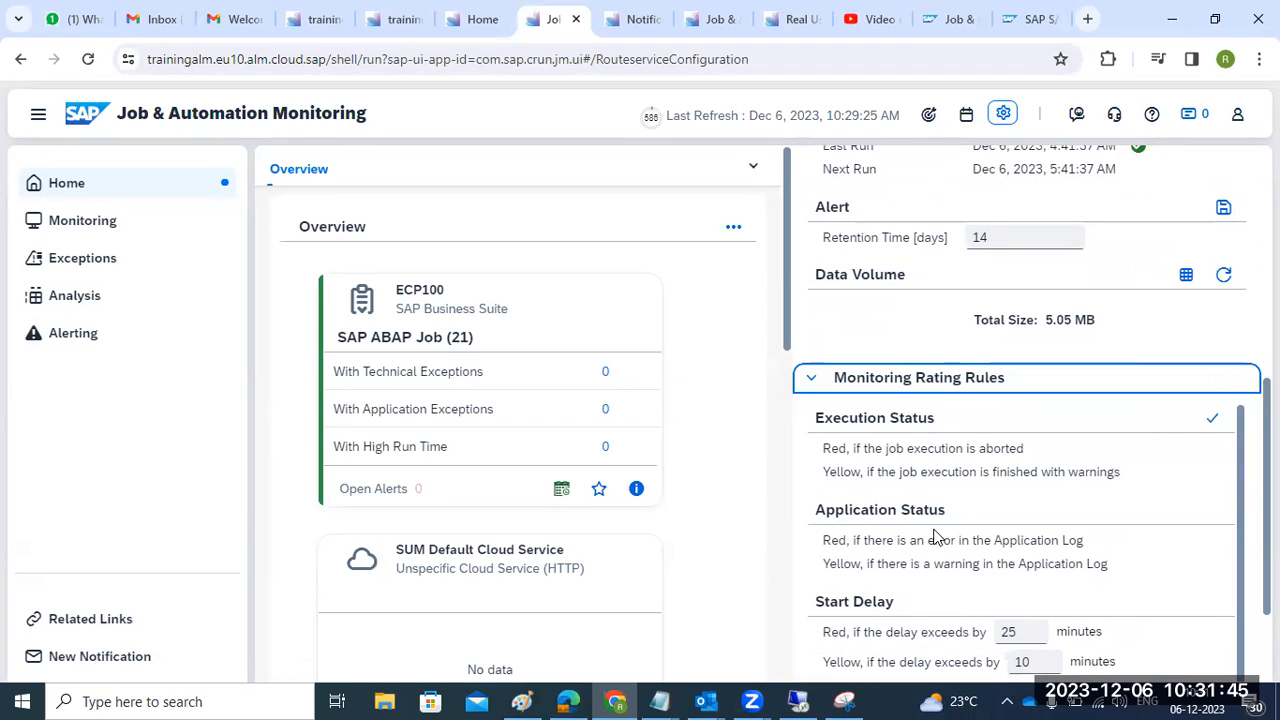
# - Review the rating rules, highlighting the 25- and 10-minute start-delay thresholds, then collapse the section
pyautogui.click(851, 452)
pyautogui.moveTo(863, 452); pyautogui.dragTo(1034, 456)
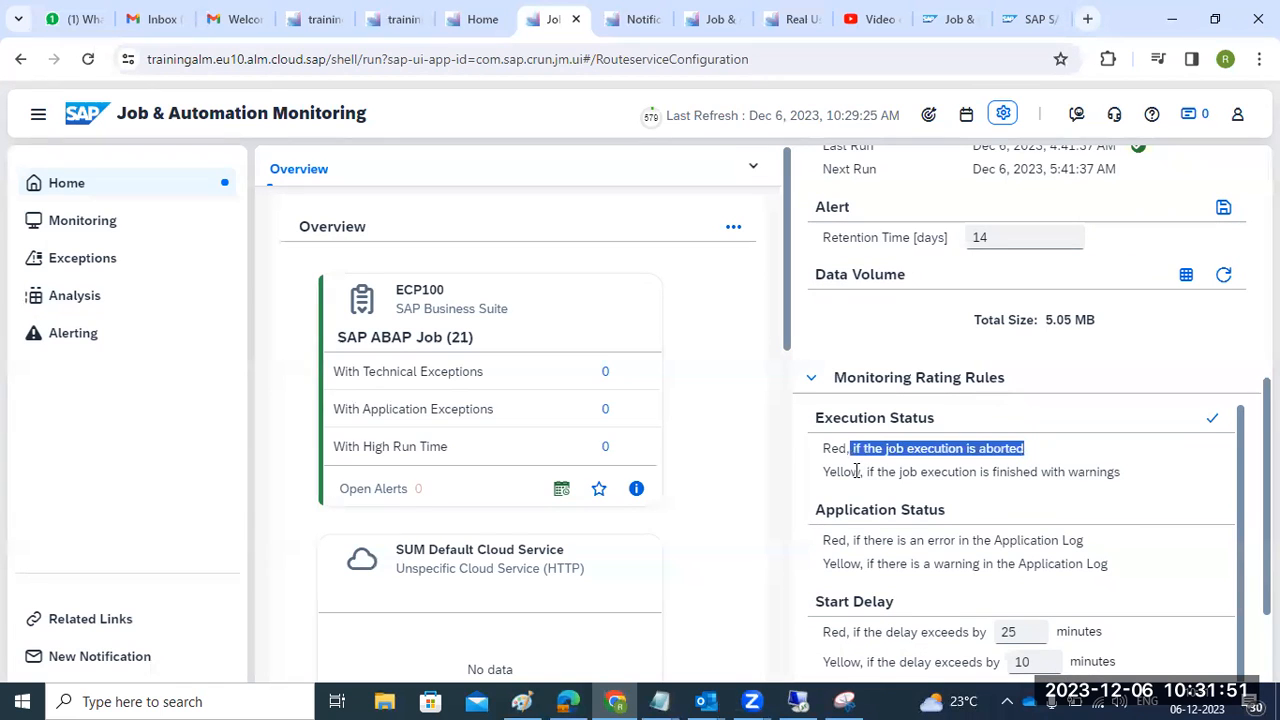
pyautogui.moveTo(857, 472); pyautogui.dragTo(932, 472)
pyautogui.scroll(-2, 938, 610)
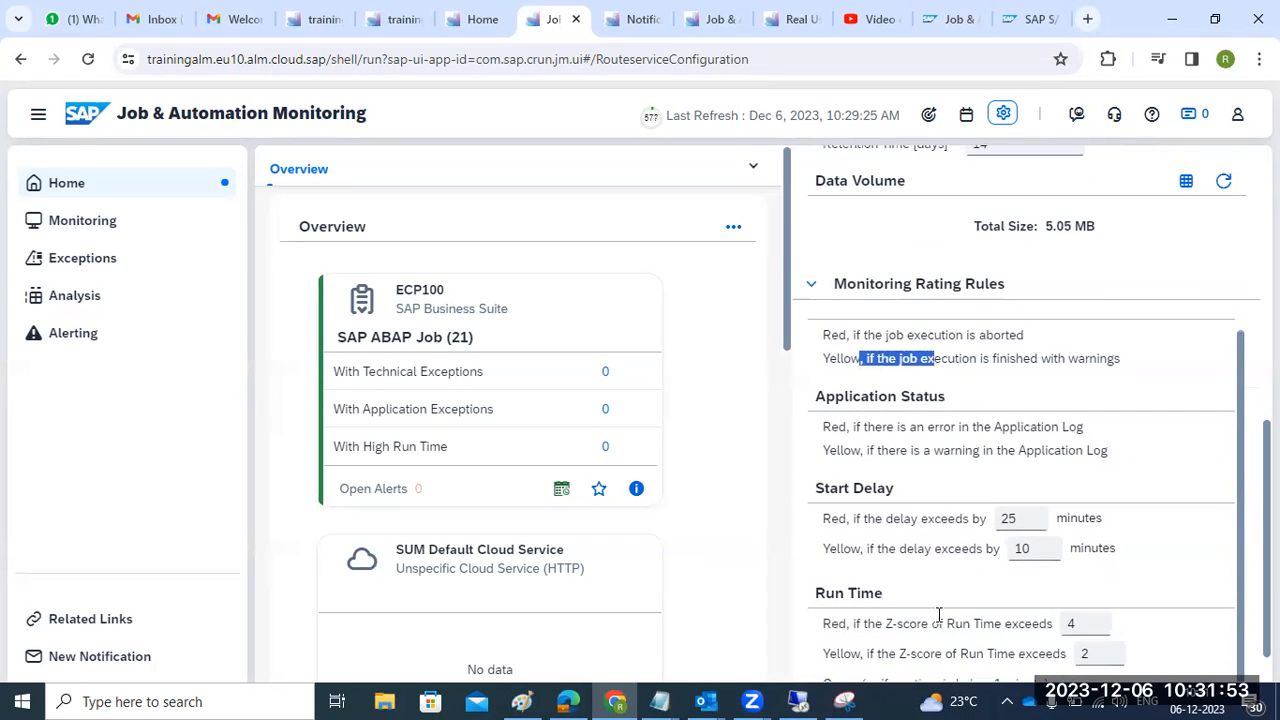
pyautogui.scroll(-1, 940, 617)
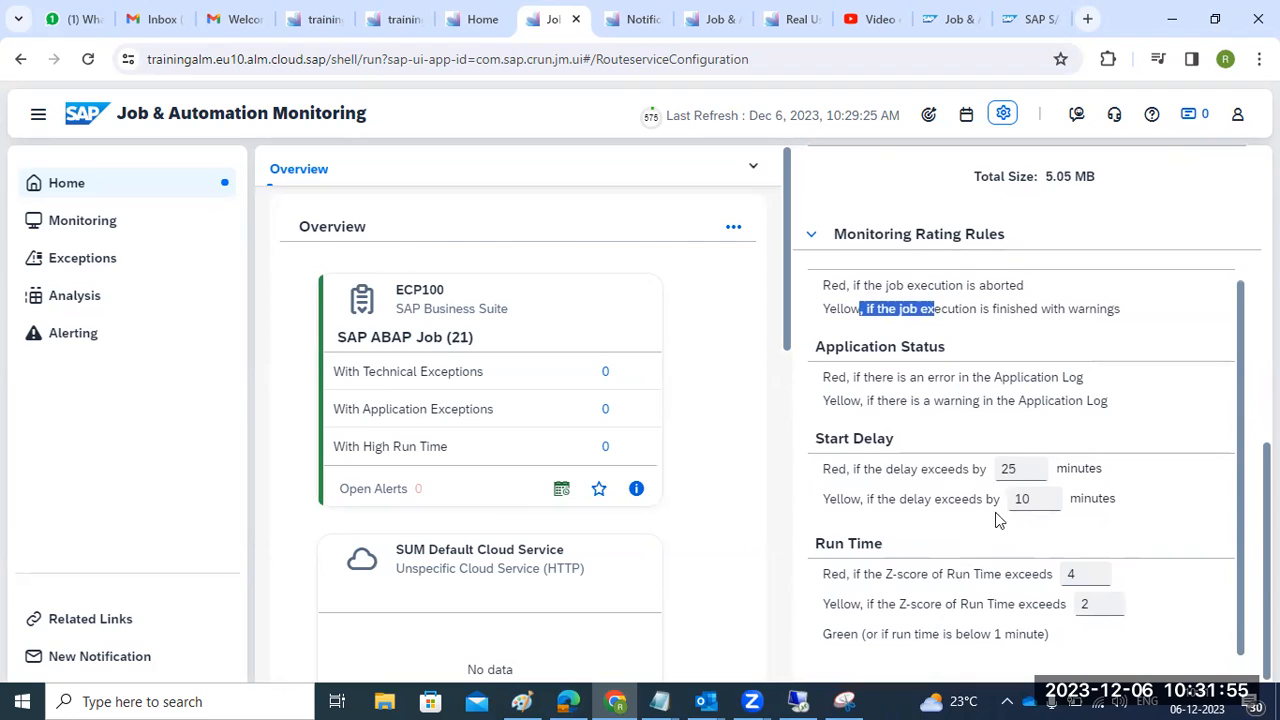
pyautogui.doubleClick(1003, 470)
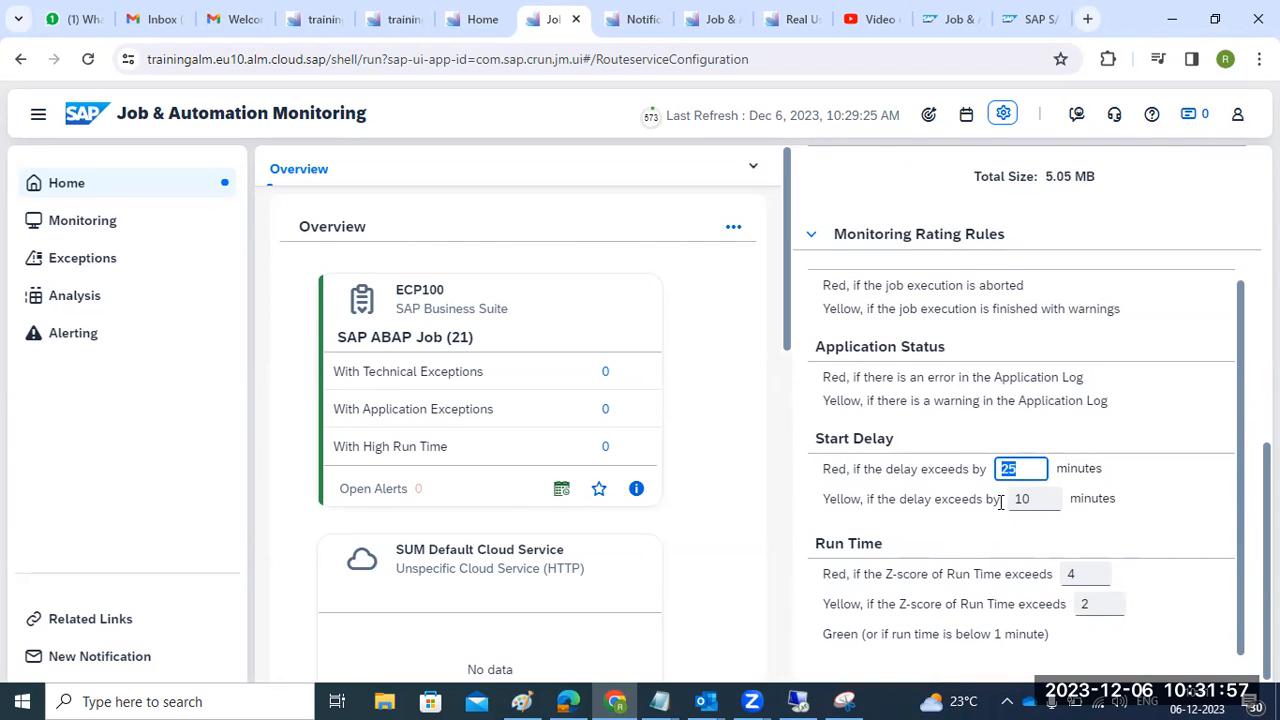
pyautogui.doubleClick(1030, 499)
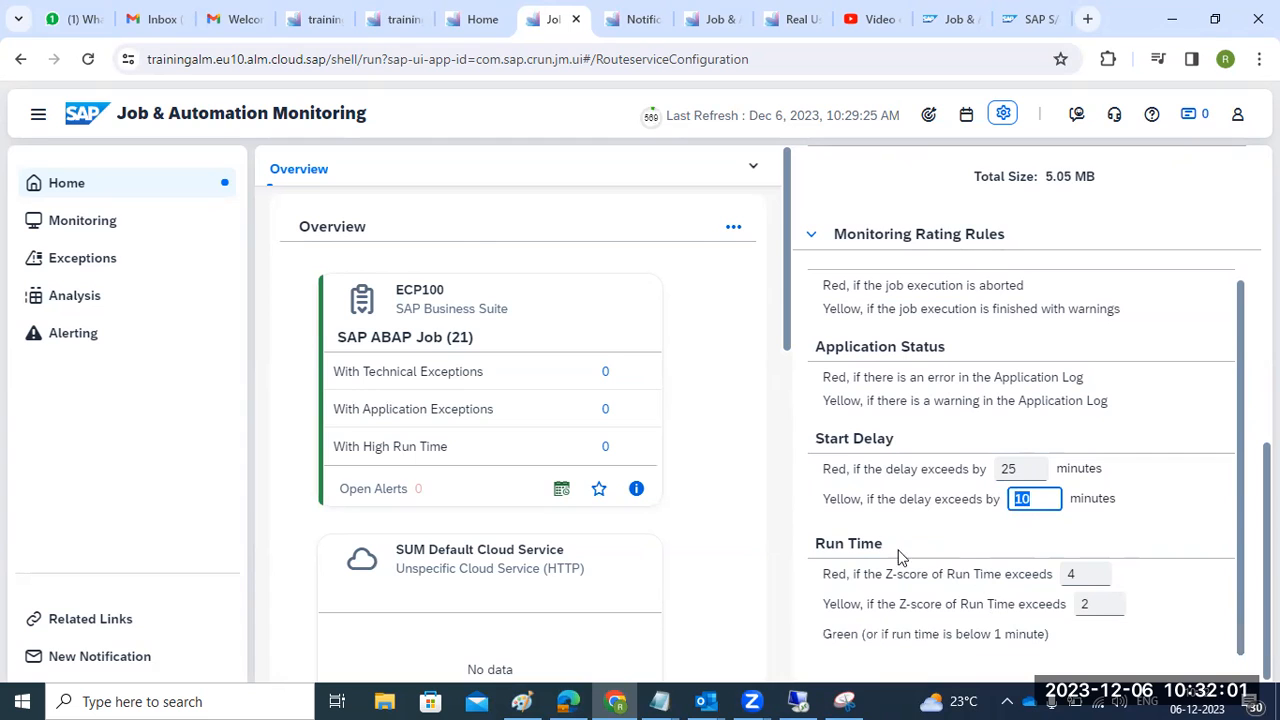
pyautogui.scroll(1, 891, 531)
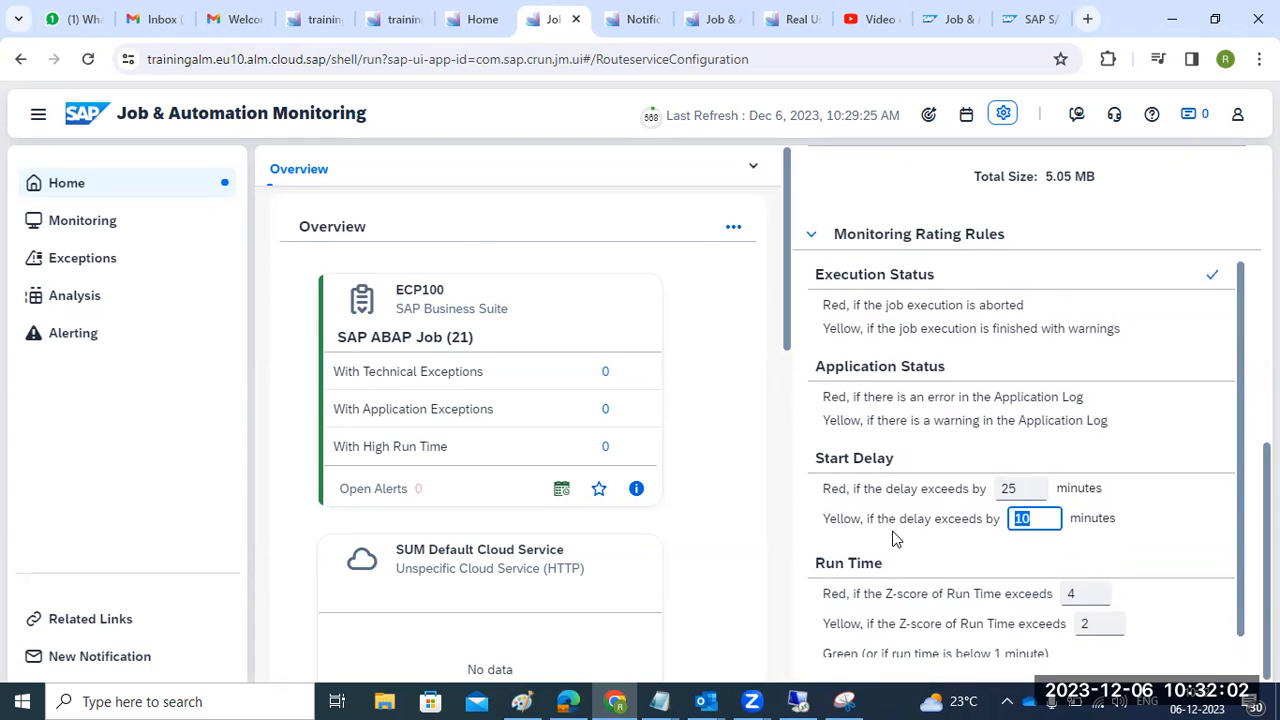
pyautogui.click(810, 243)
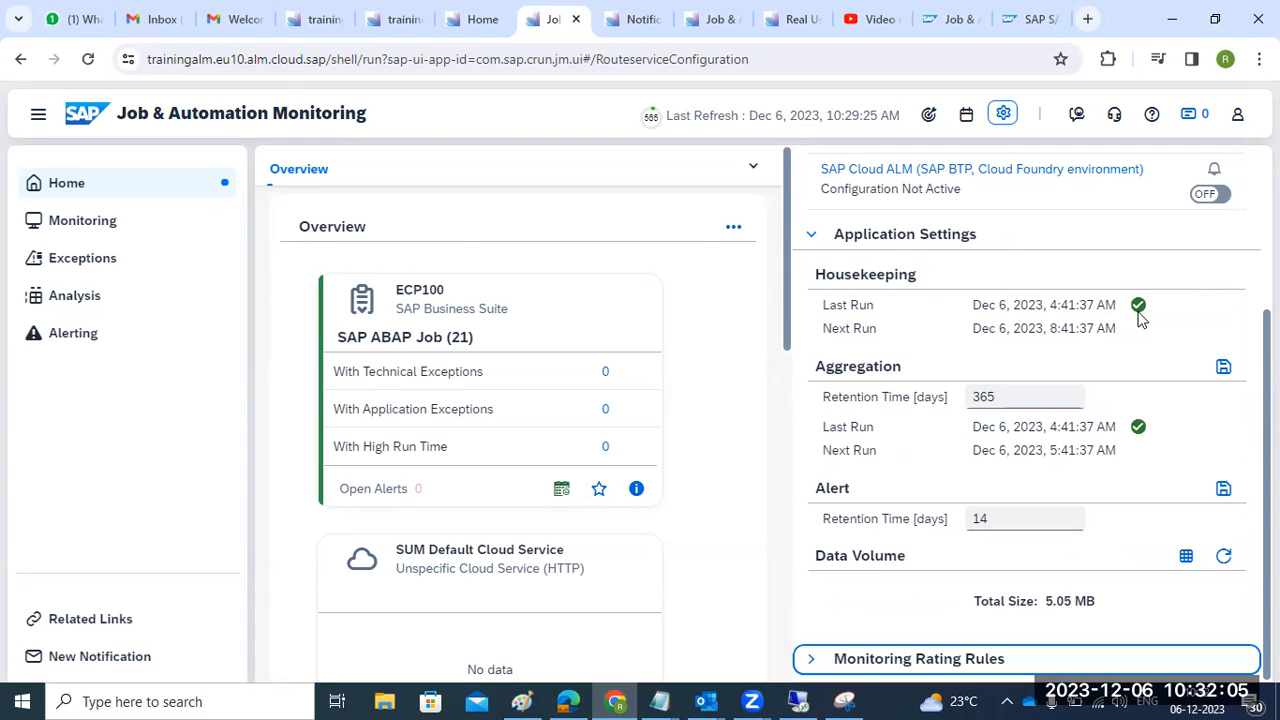
# - Turn the SAP Cloud ALM managed component switch ON and open the ECP100 Monitoring job list
pyautogui.scroll(3, 1194, 337)
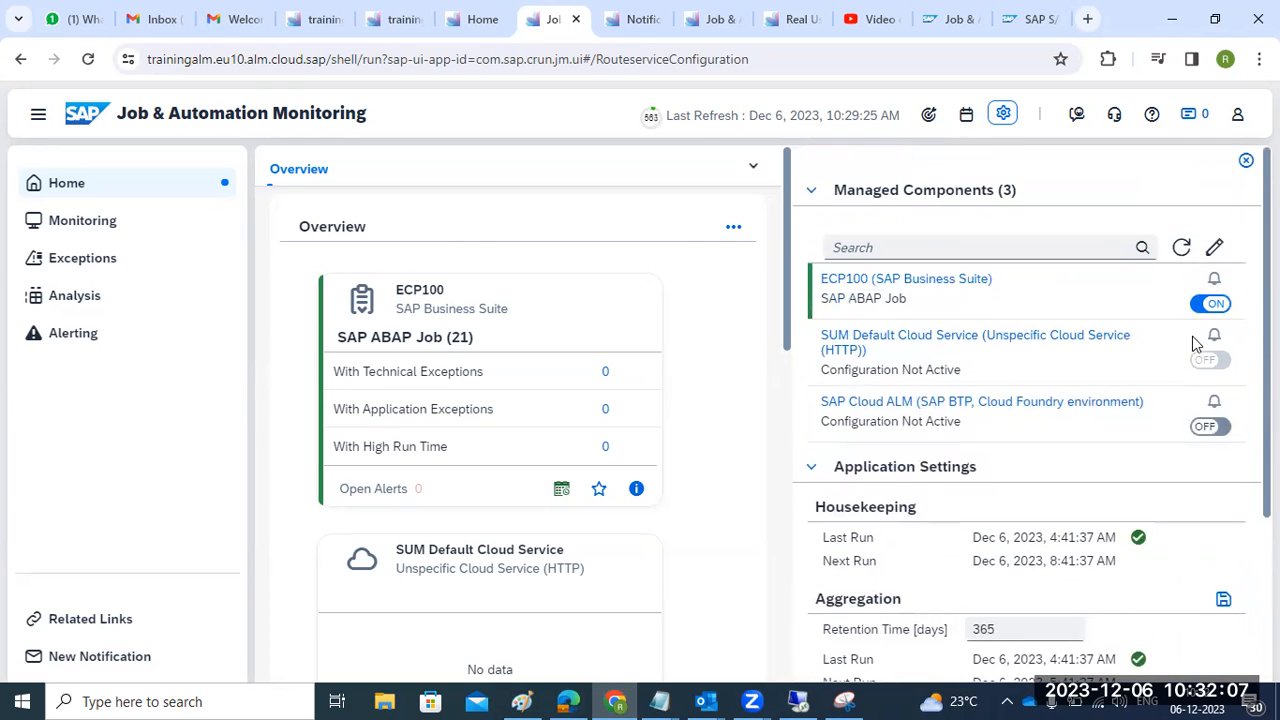
pyautogui.click(1210, 427)
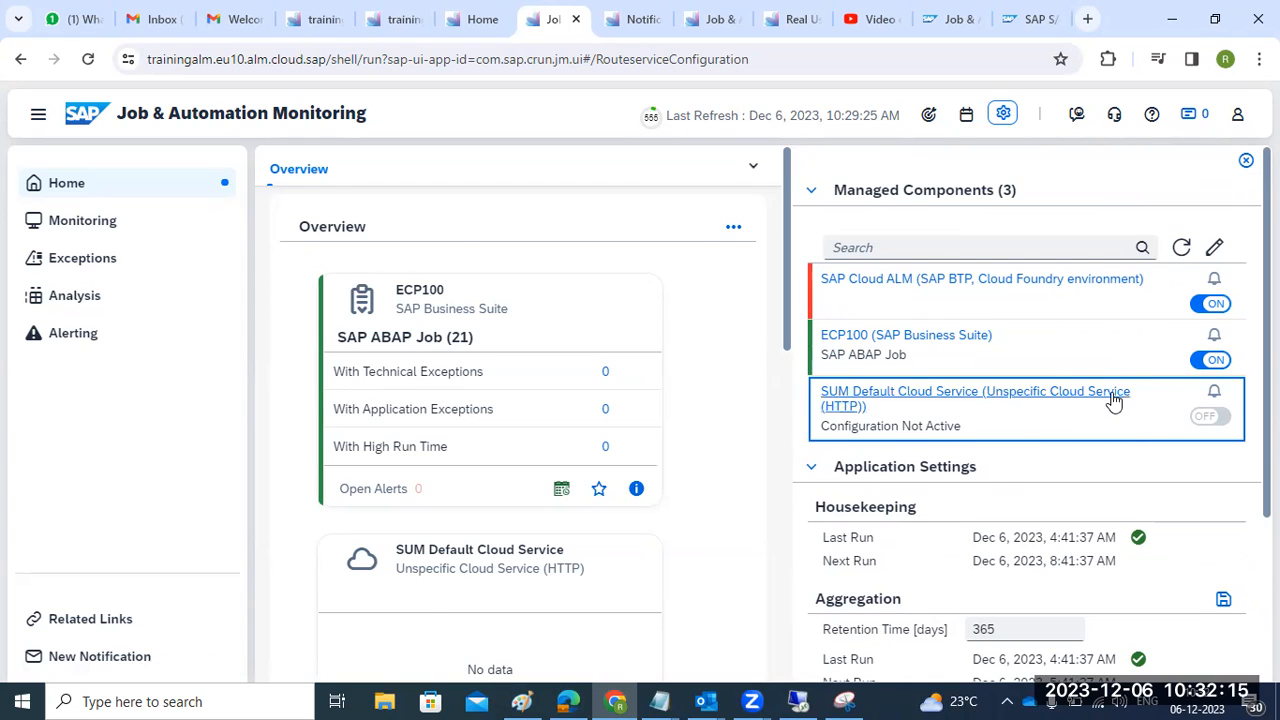
pyautogui.scroll(-2, 1112, 397)
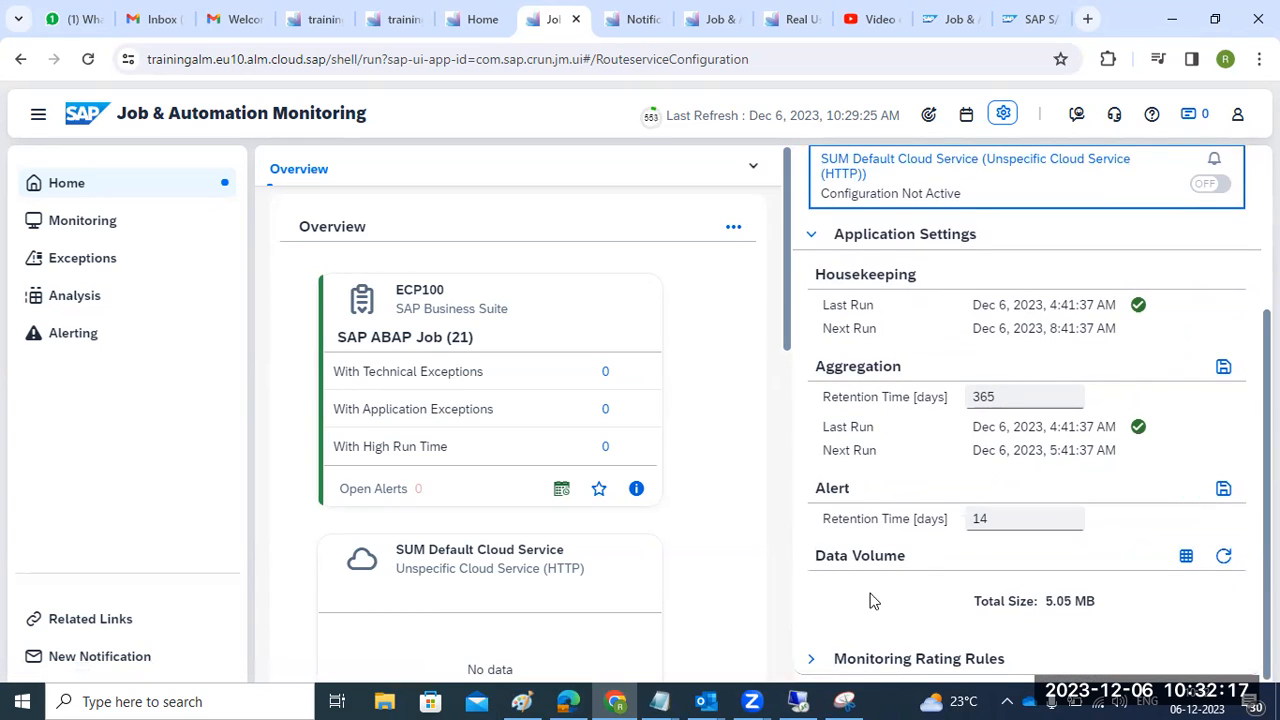
pyautogui.scroll(2, 849, 423)
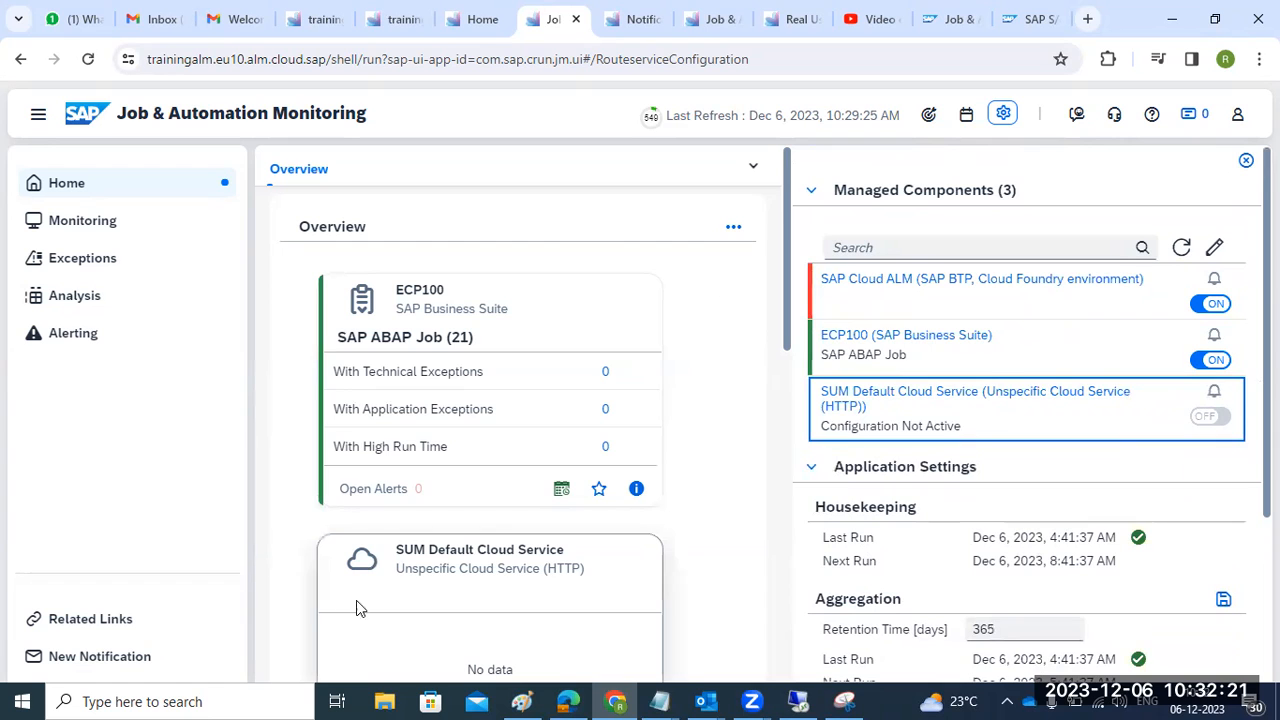
pyautogui.click(78, 231)
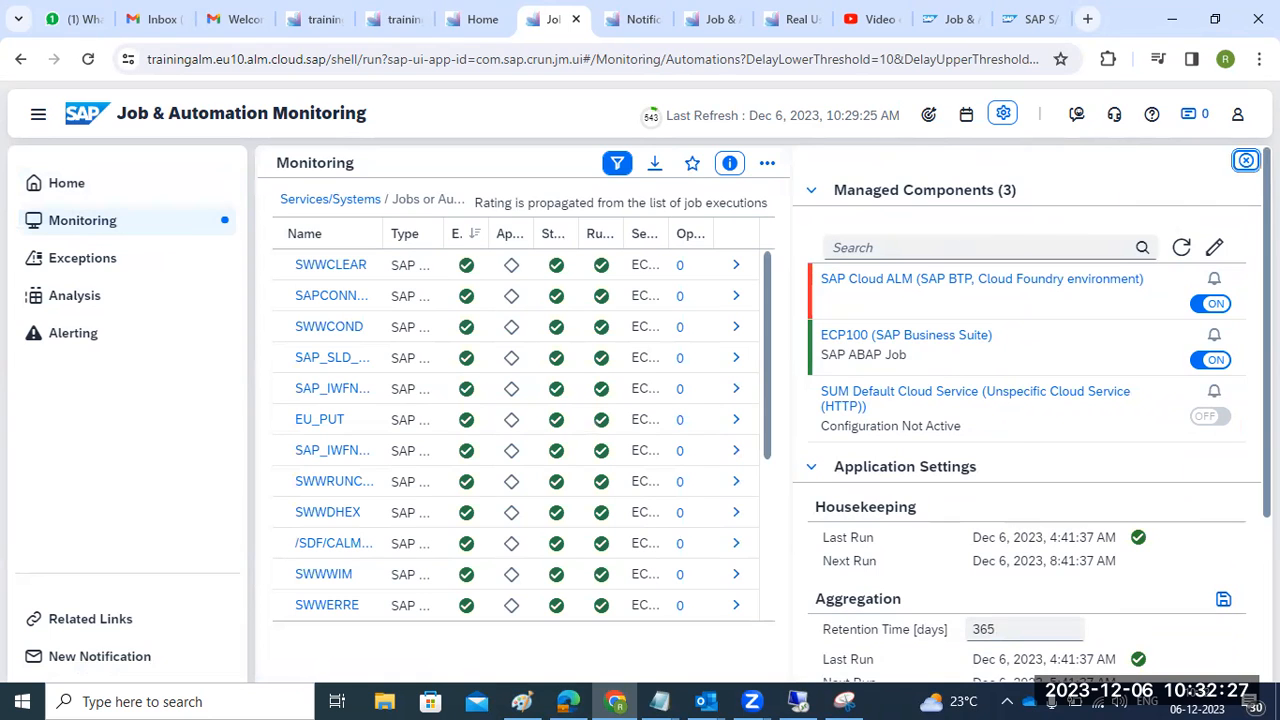
# - Close settings, scan ECP100's jobs, inspect ABAP Web Service Provider exceptions, then open Analysis
pyautogui.click(1246, 160)
pyautogui.scroll(-3, 1140, 390)
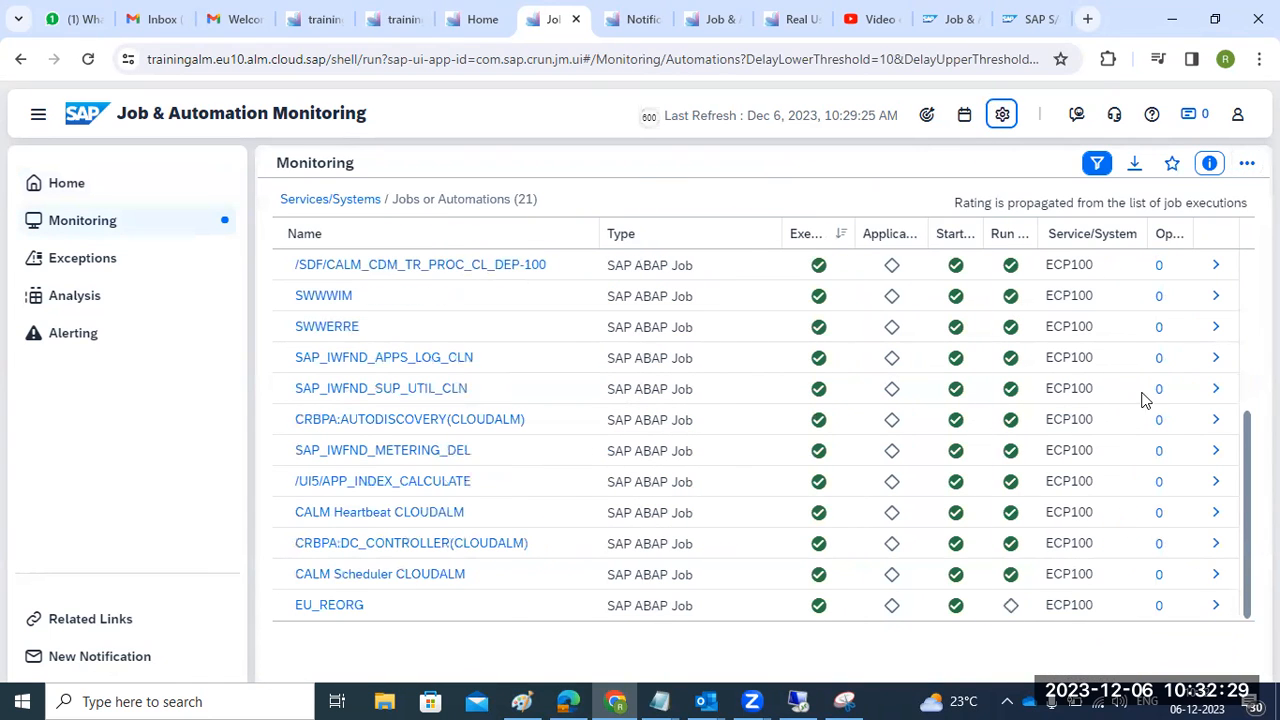
pyautogui.click(81, 261)
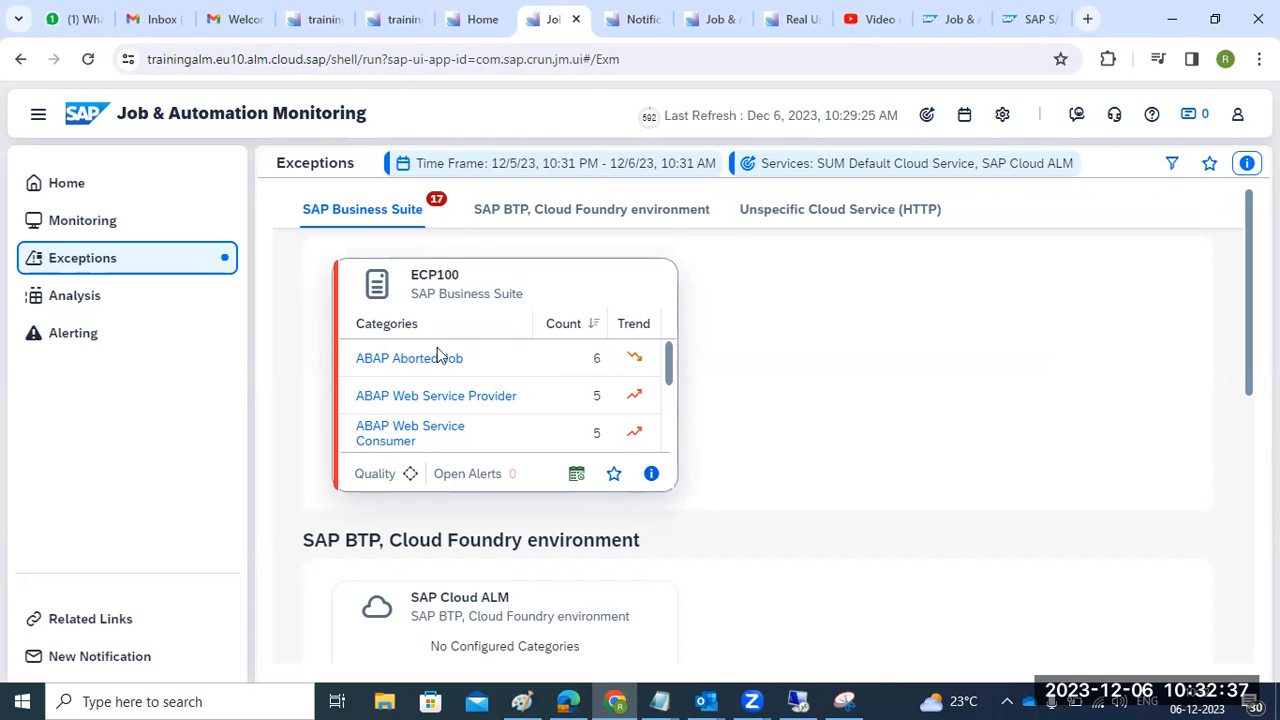
pyautogui.click(468, 398)
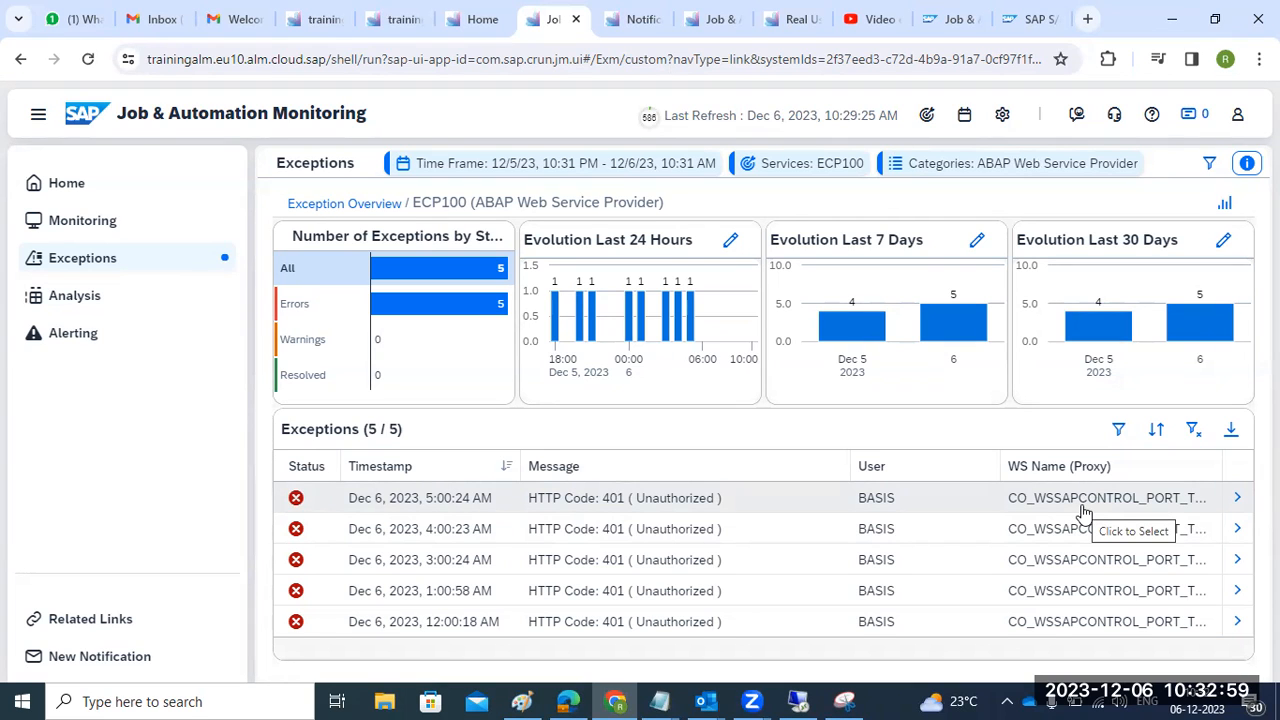
pyautogui.click(70, 298)
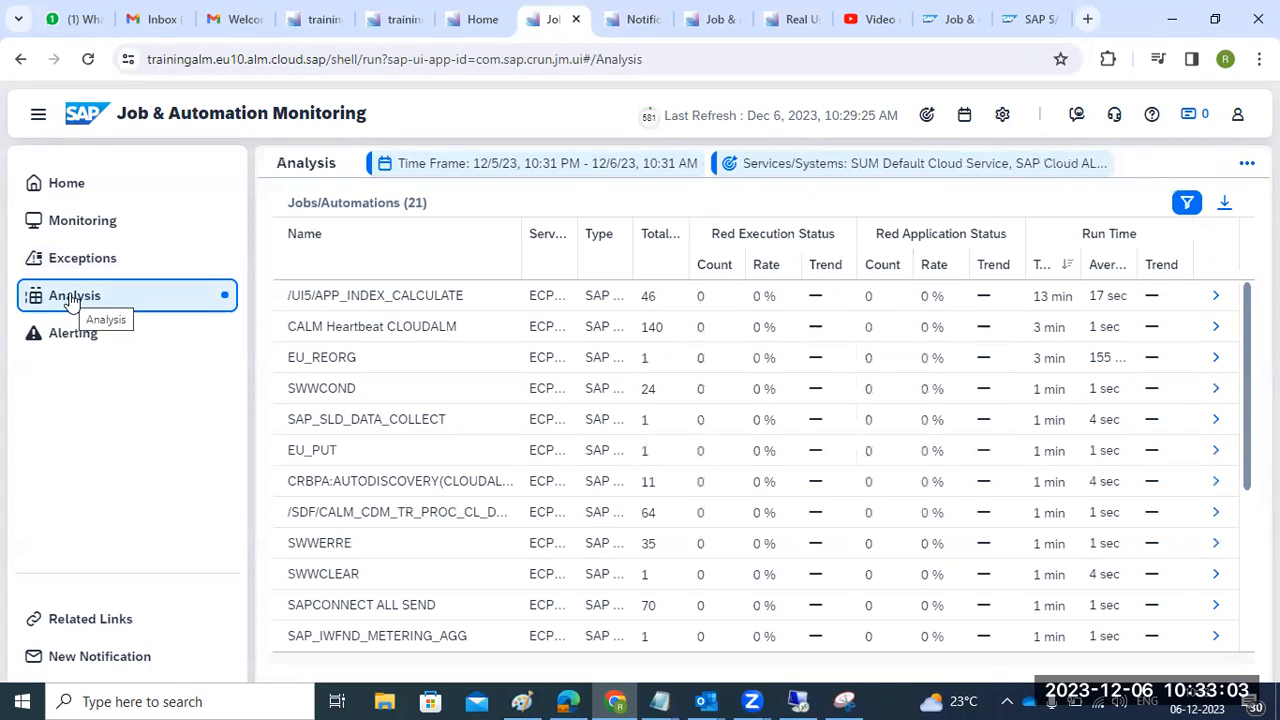
# - Close the two leftover confirmation pages, open Health Monitoring, and bring up its component scope
pyautogui.click(309, 28)
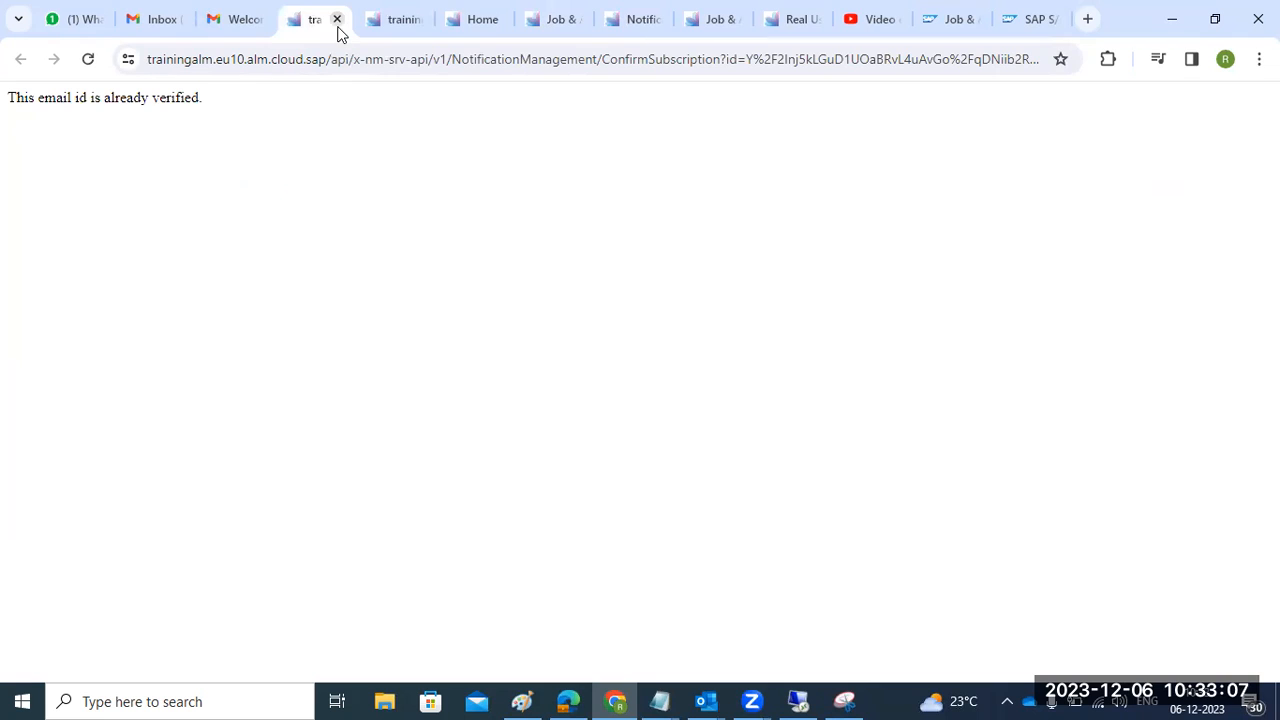
pyautogui.click(337, 27)
pyautogui.click(337, 27)
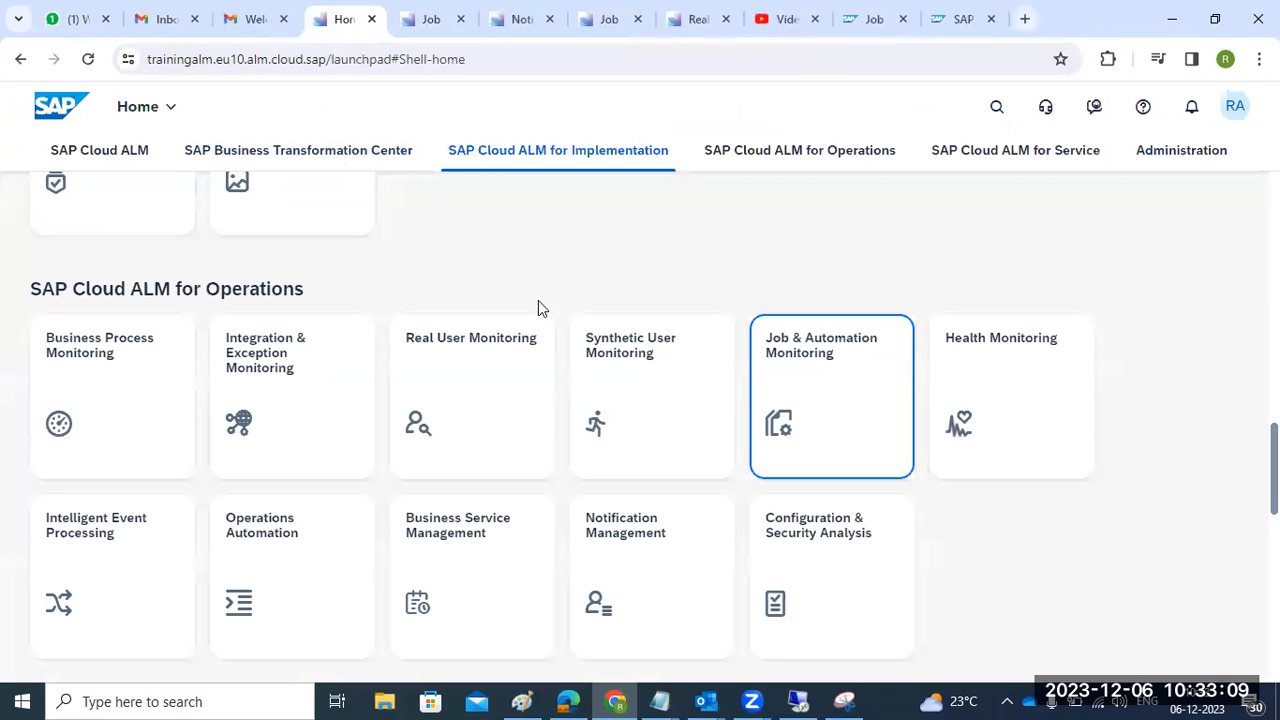
pyautogui.click(1022, 413)
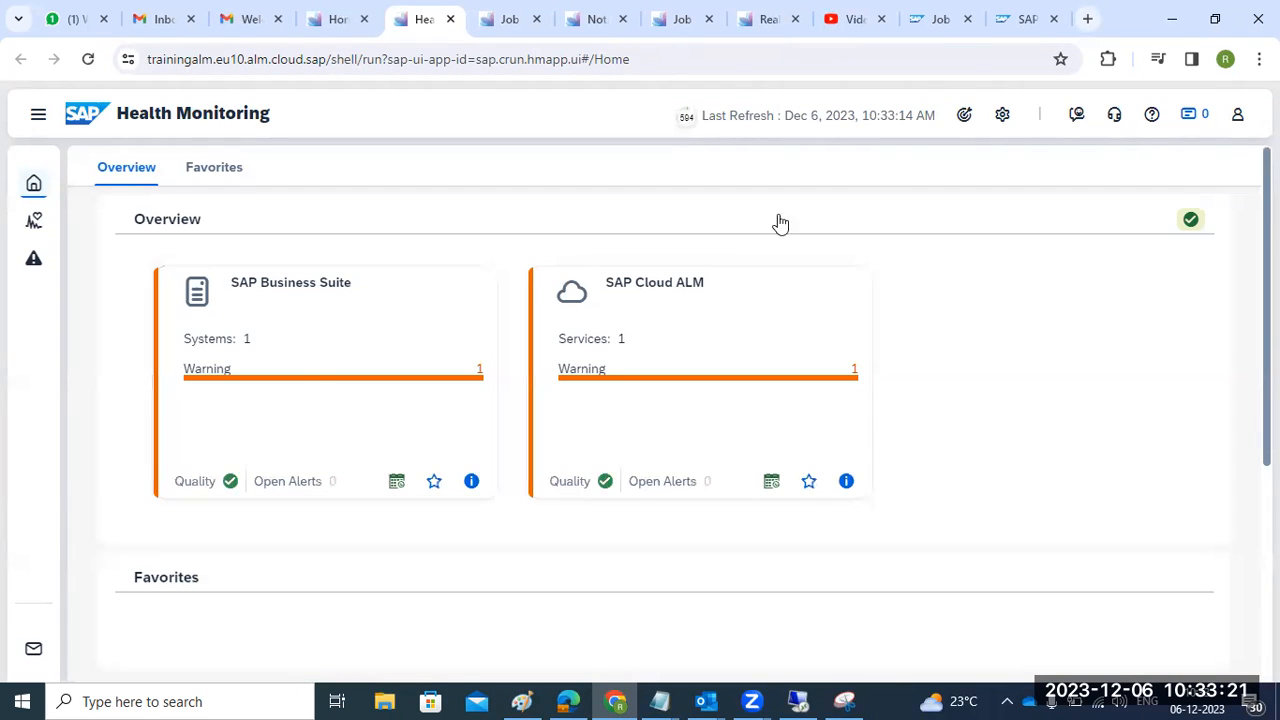
pyautogui.click(963, 117)
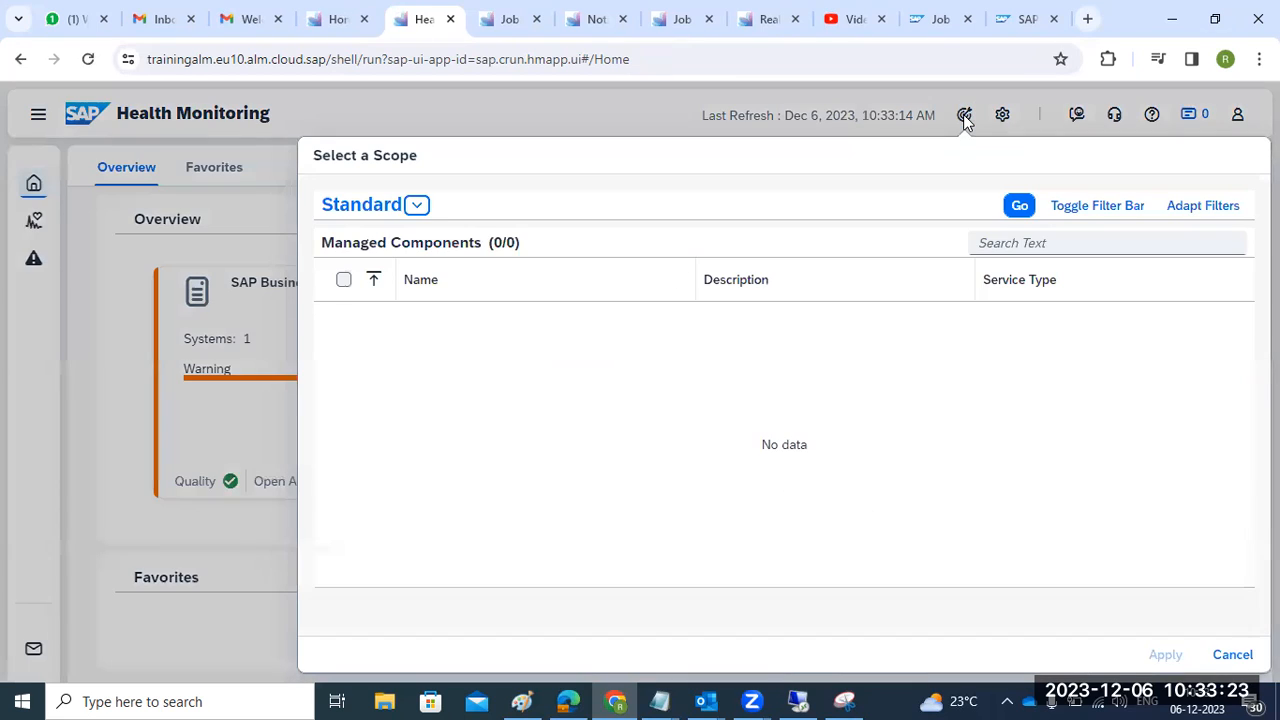
# - Scope Health Monitoring to SAP Cloud ALM and ECP100, then check both are switched on in settings
pyautogui.click(345, 281)
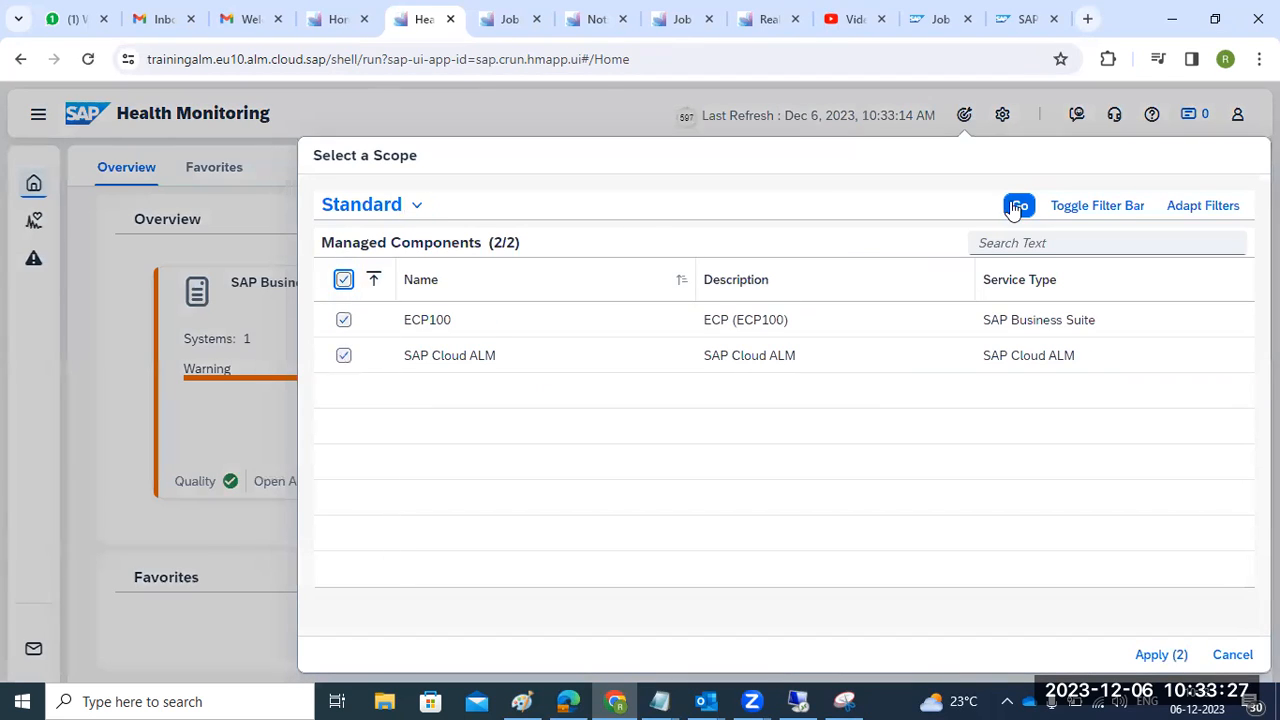
pyautogui.click(1161, 658)
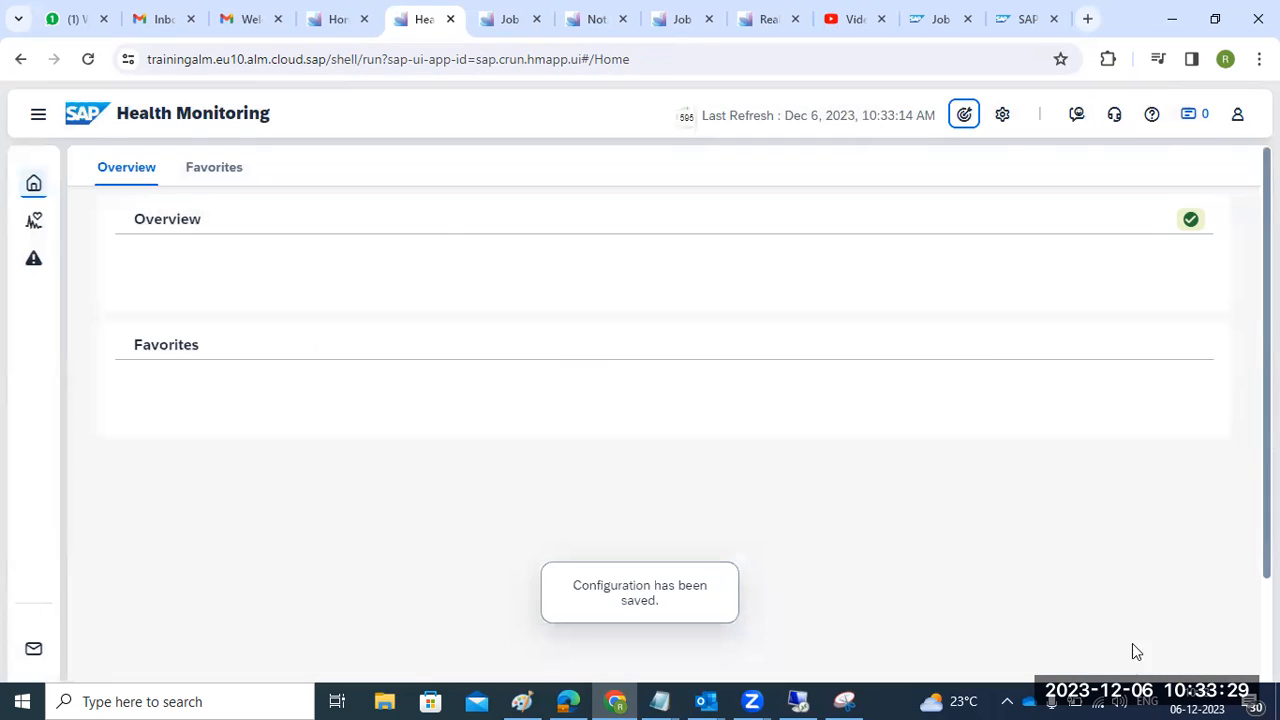
pyautogui.click(1002, 116)
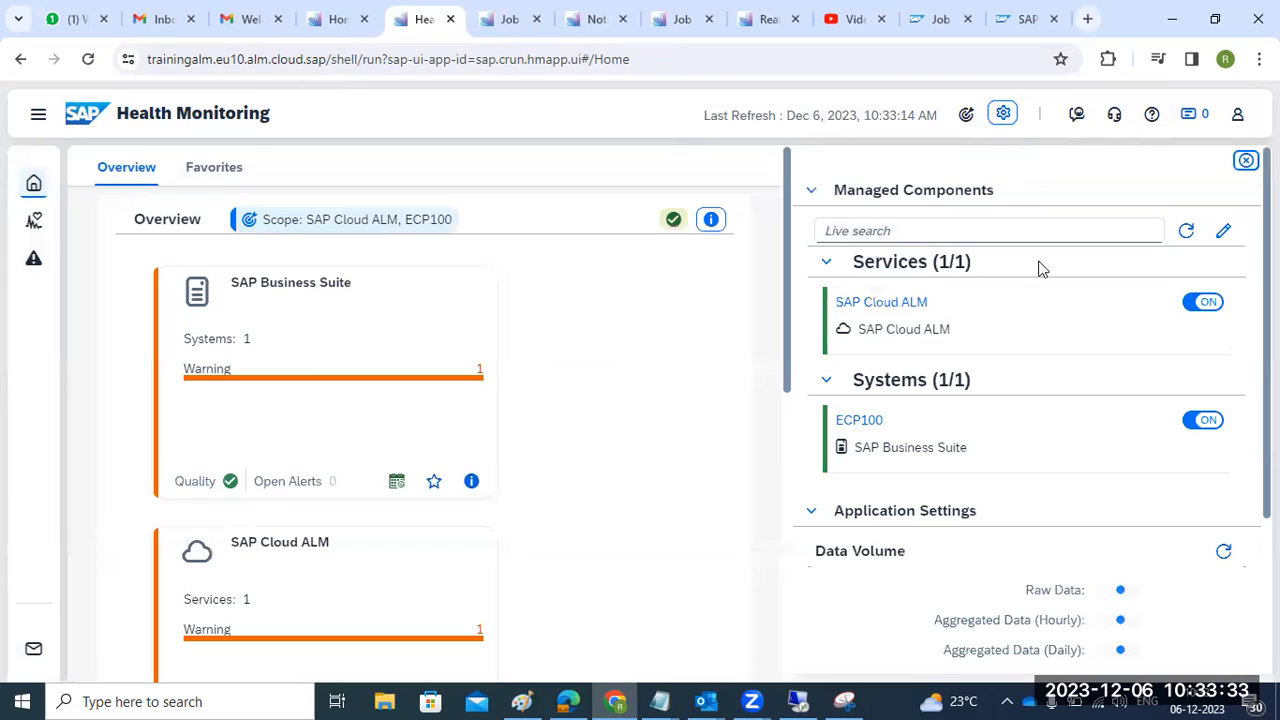
pyautogui.scroll(-2, 1096, 330)
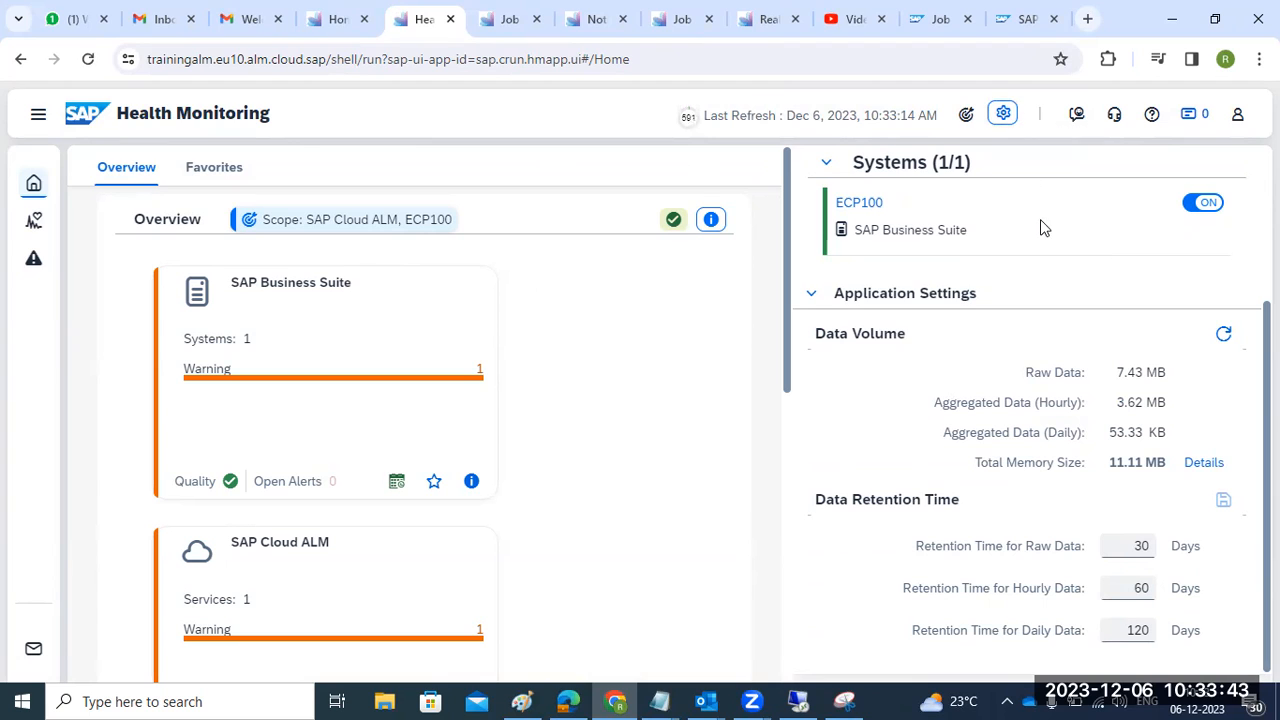
pyautogui.scroll(3, 1008, 452)
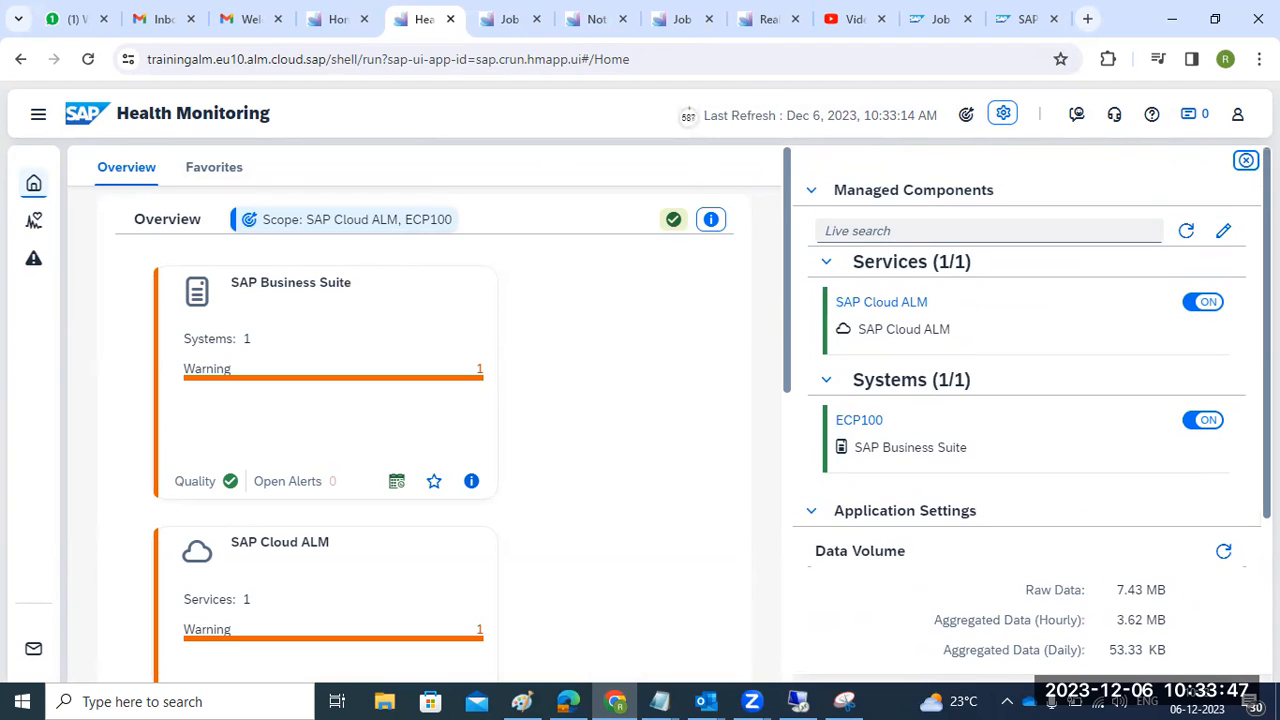
pyautogui.click(1246, 160)
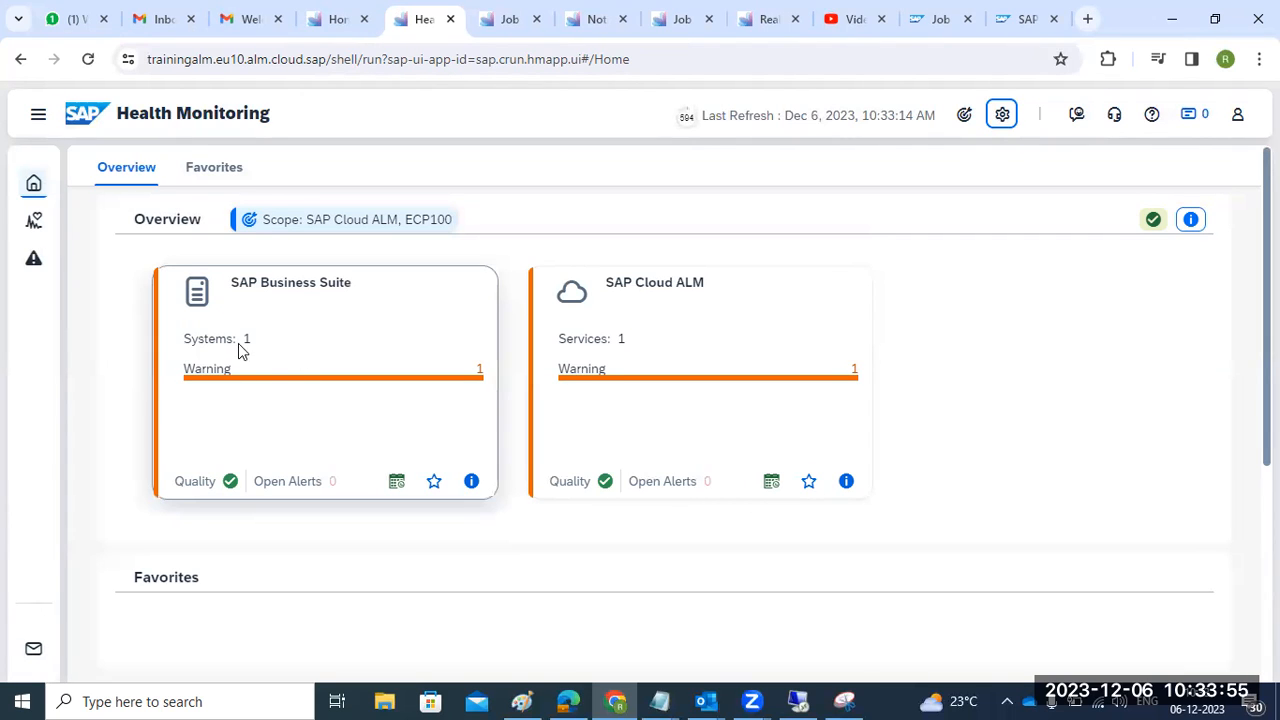
# - Open ECP100's metrics from the SAP Business Suite card, then switch to the remote SAP GUI session
pyautogui.click(240, 303)
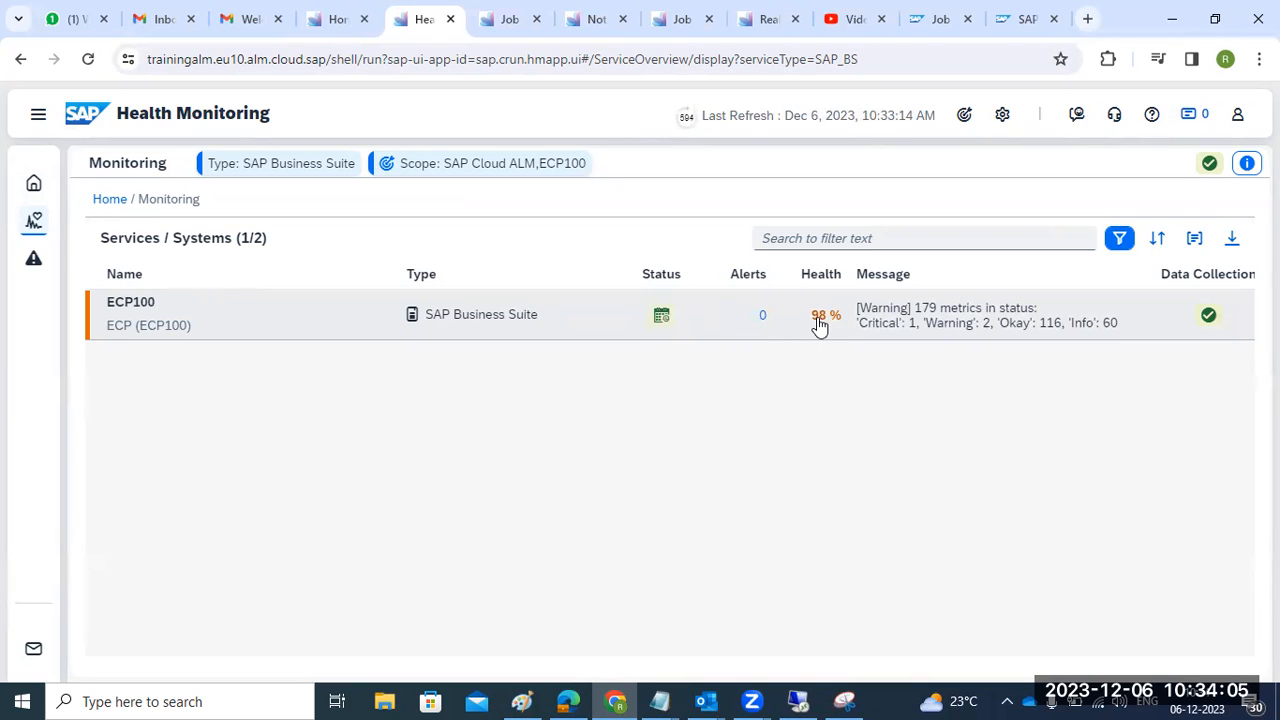
pyautogui.click(916, 339)
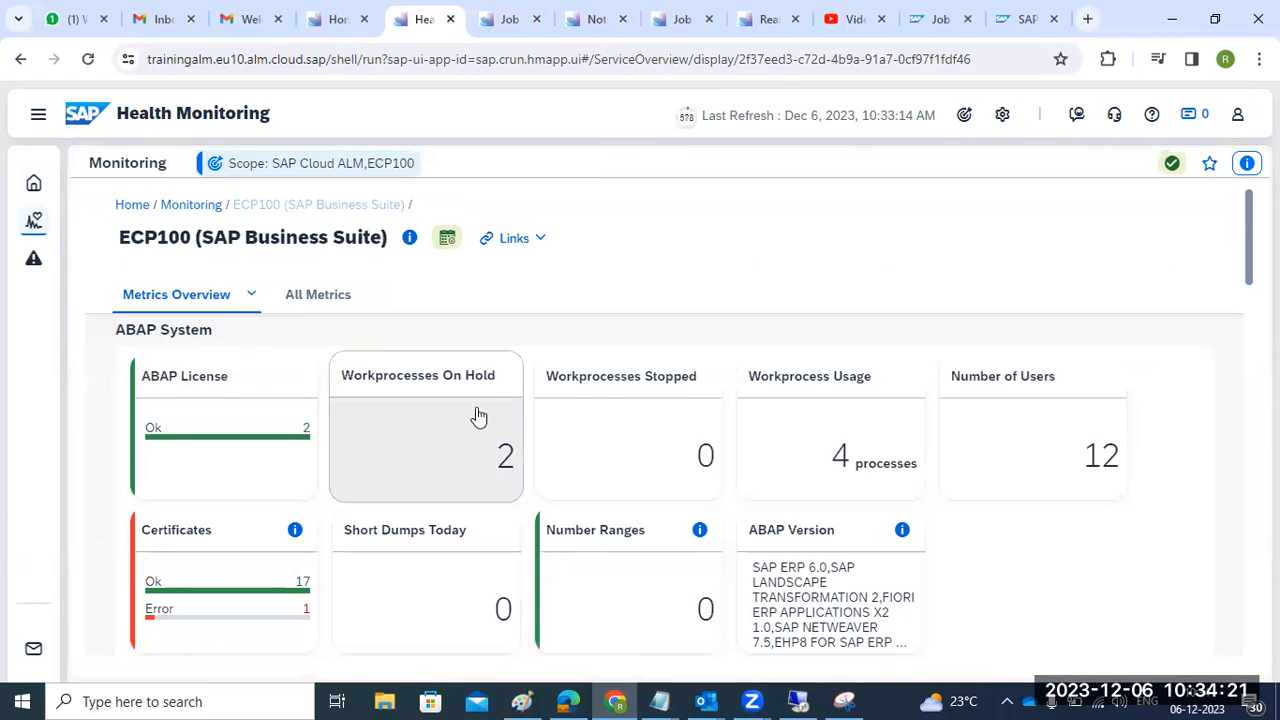
pyautogui.scroll(-1, 845, 436)
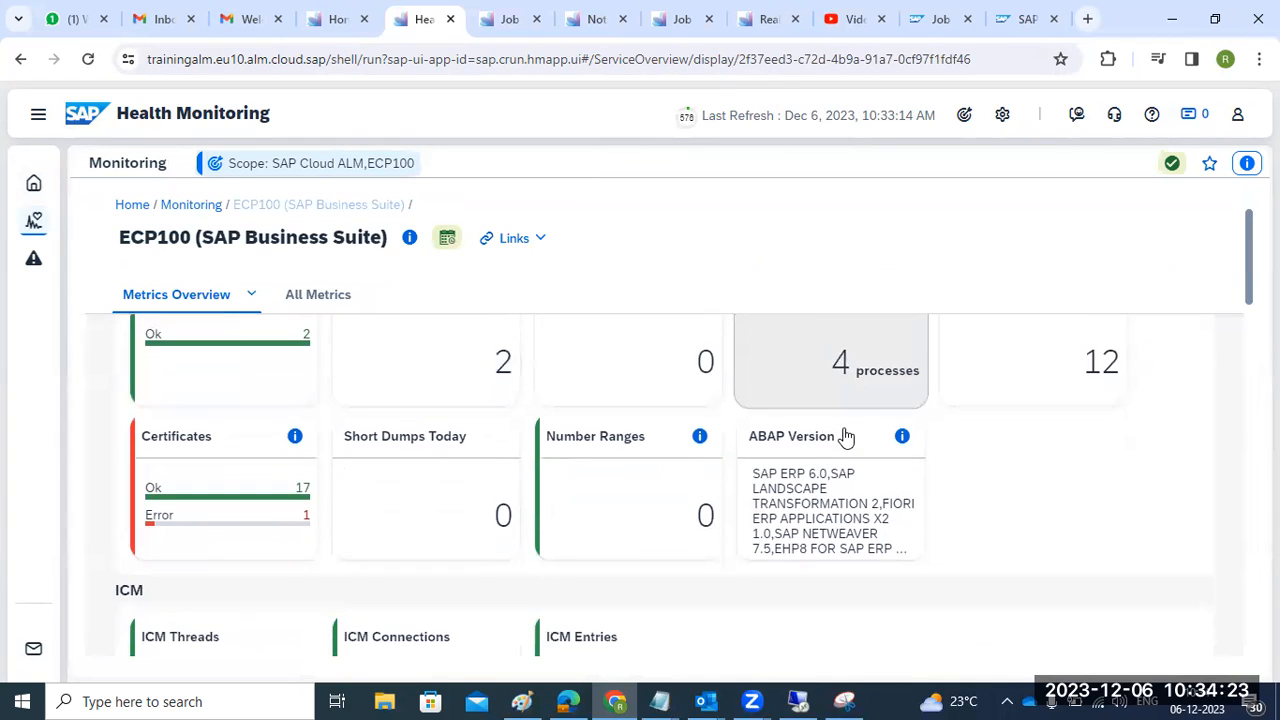
pyautogui.scroll(1, 845, 436)
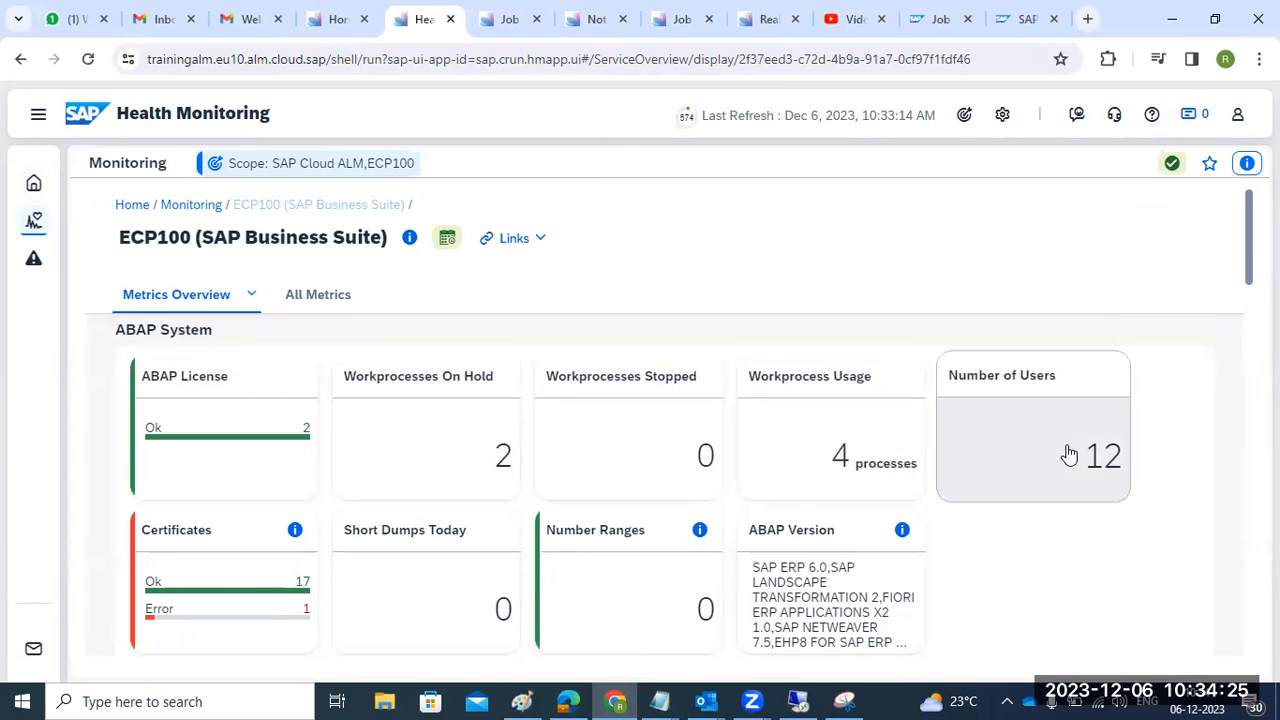
pyautogui.moveTo(1069, 455)
pyautogui.moveTo(1095, 480)
pyautogui.click(797, 701)
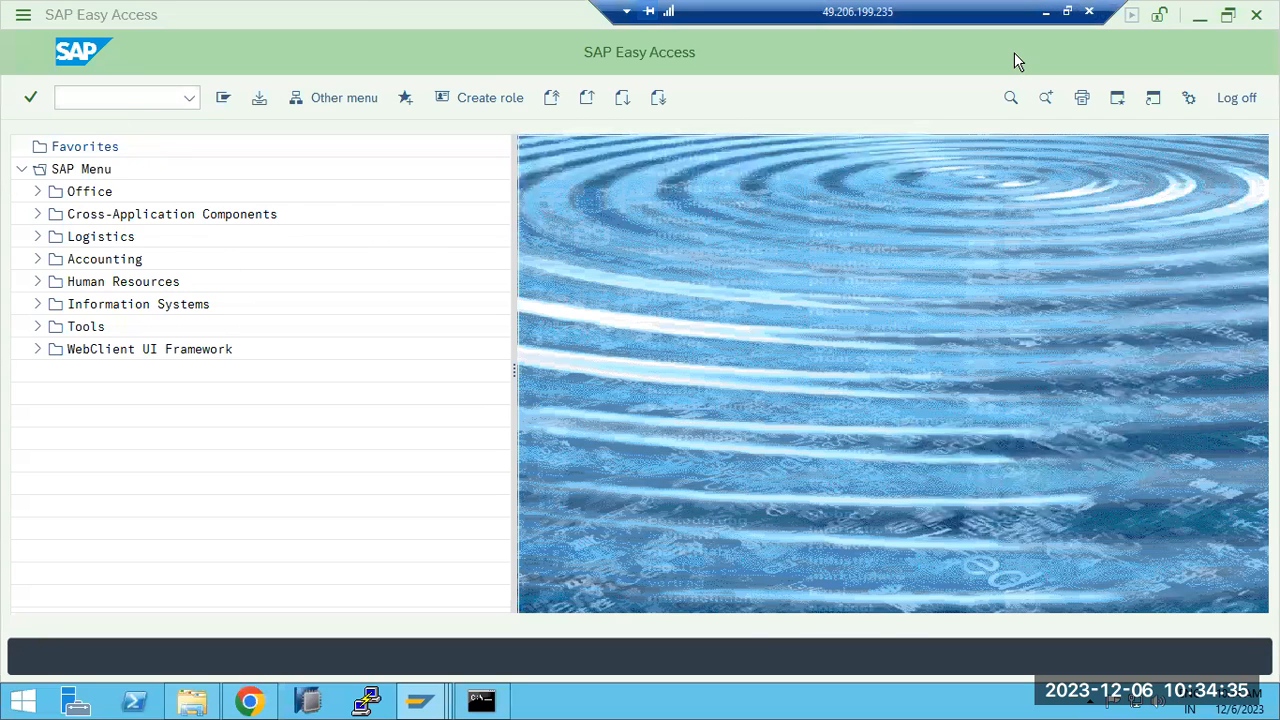
# - Reload the SAP NetWeaver logon page in the browser and log on with the SAP user name
pyautogui.click(1045, 11)
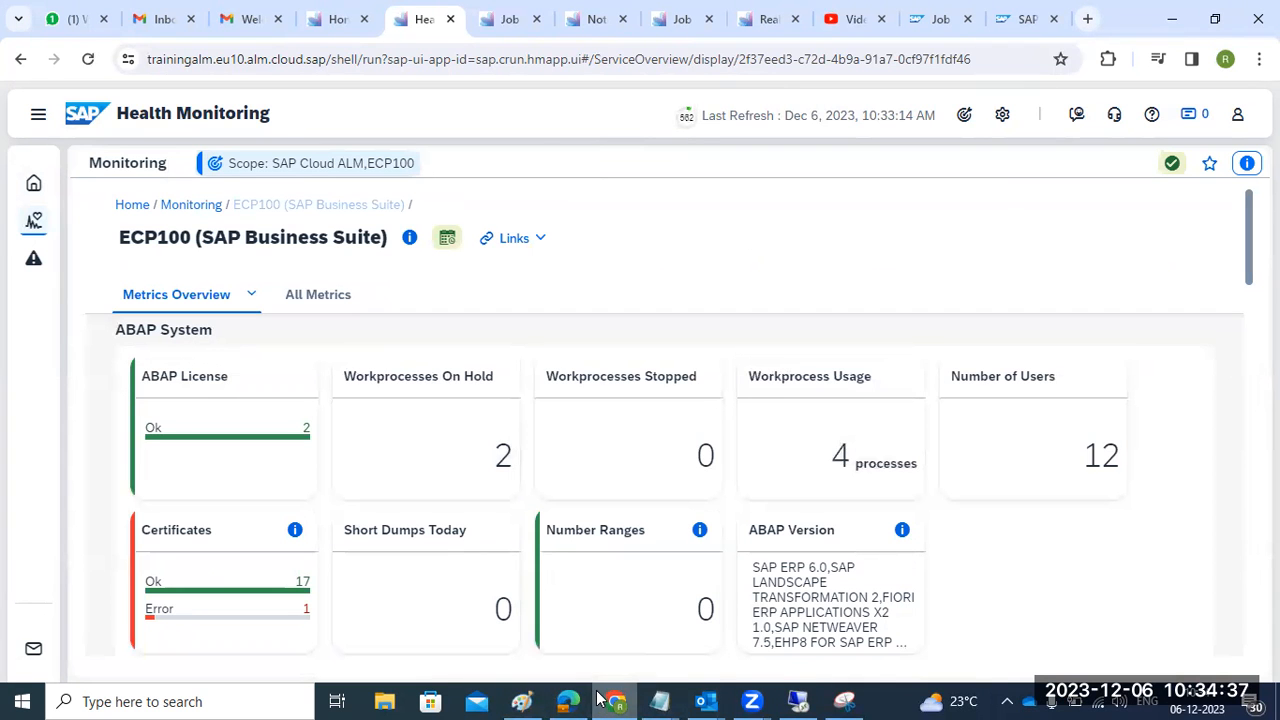
pyautogui.click(565, 700)
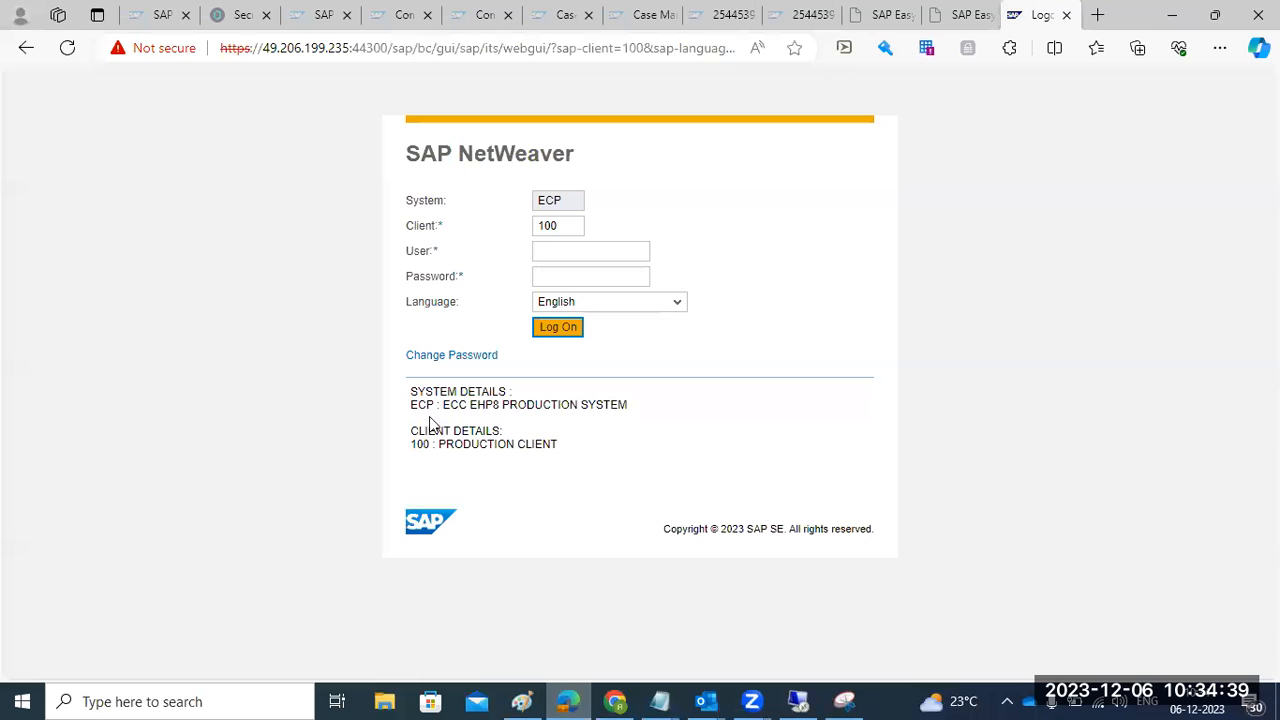
pyautogui.click(64, 49)
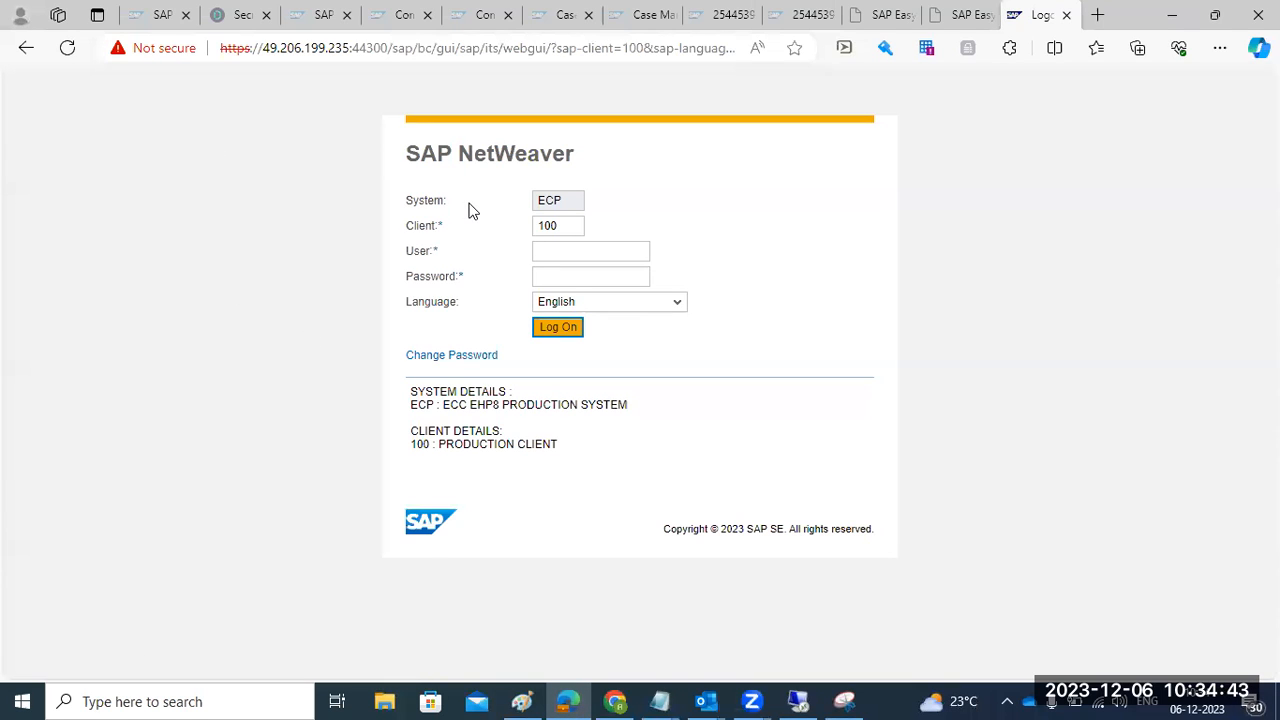
pyautogui.click(554, 256)
pyautogui.write('basis')
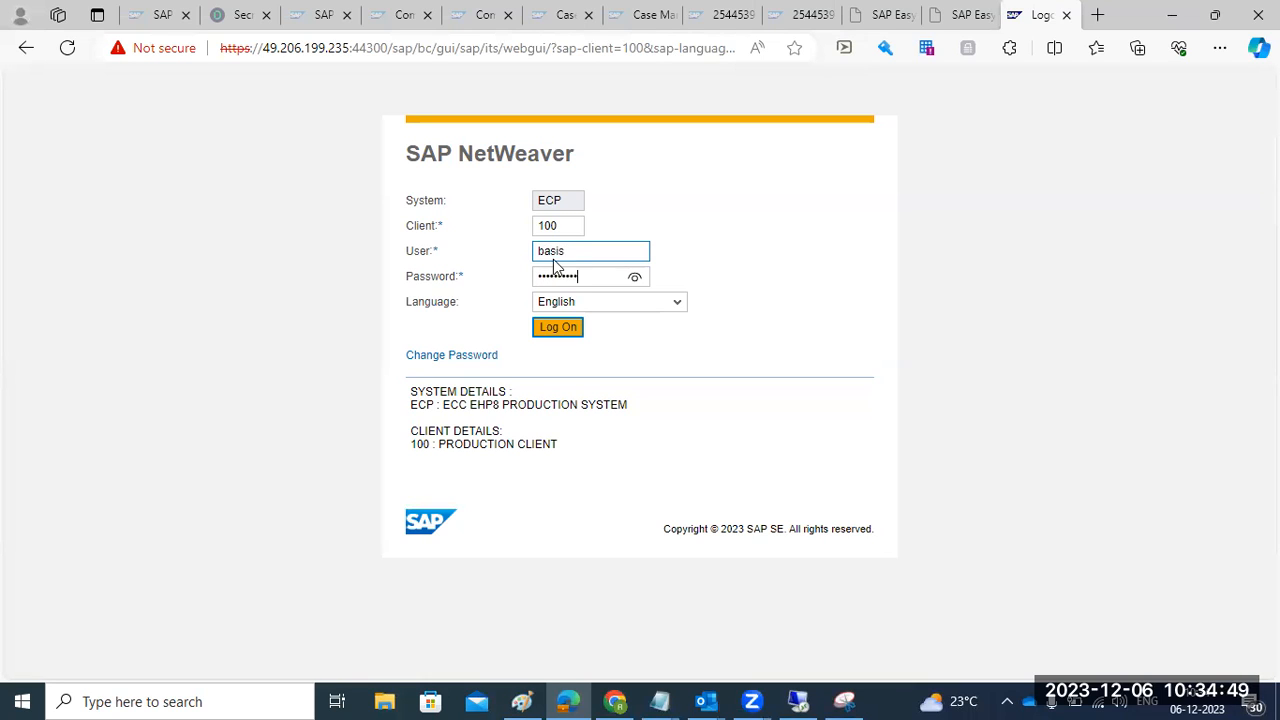
pyautogui.press('Return')
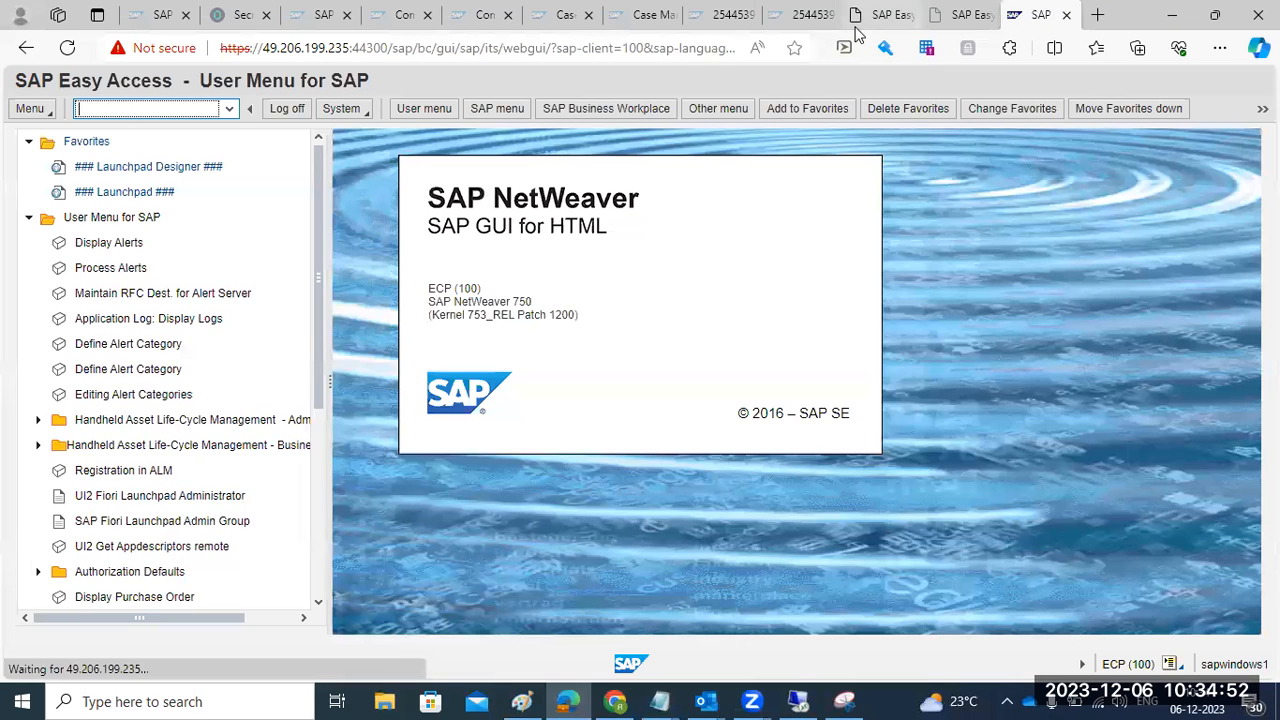
# - Reload the SAP Easy Access tabs and move to the last session tab
pyautogui.click(855, 24)
pyautogui.click(67, 50)
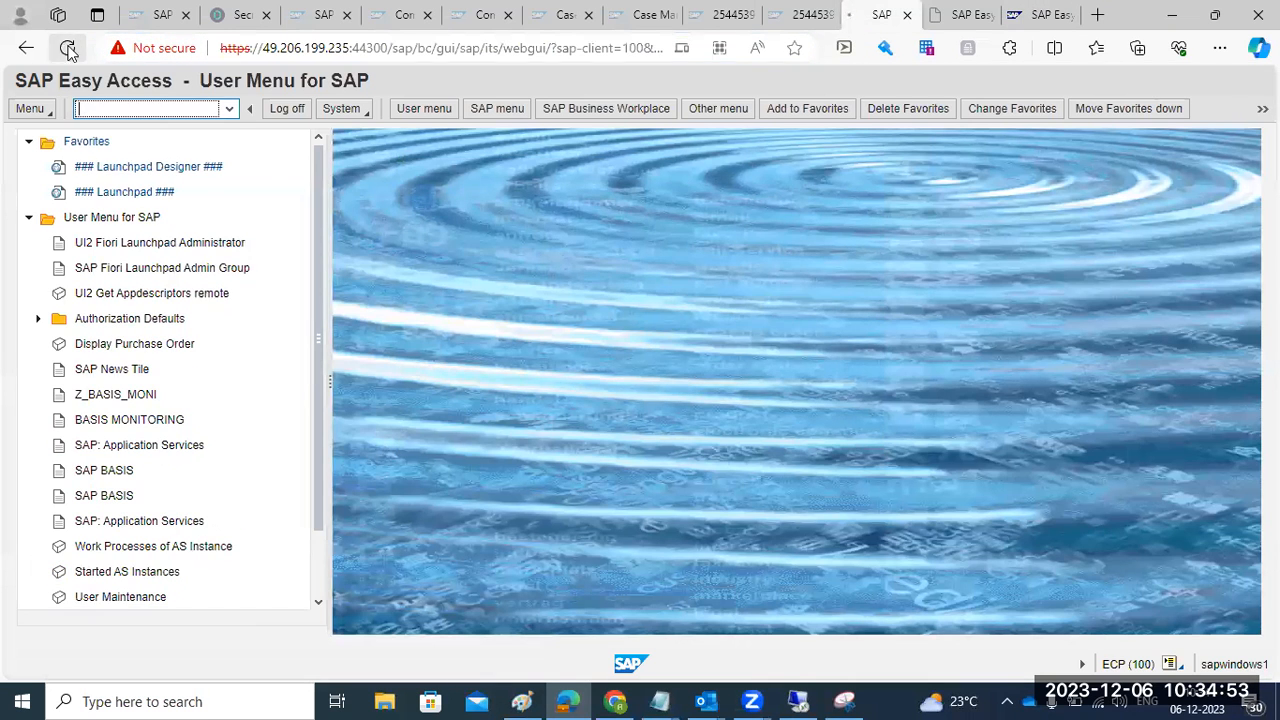
pyautogui.click(958, 15)
pyautogui.click(67, 48)
pyautogui.click(805, 16)
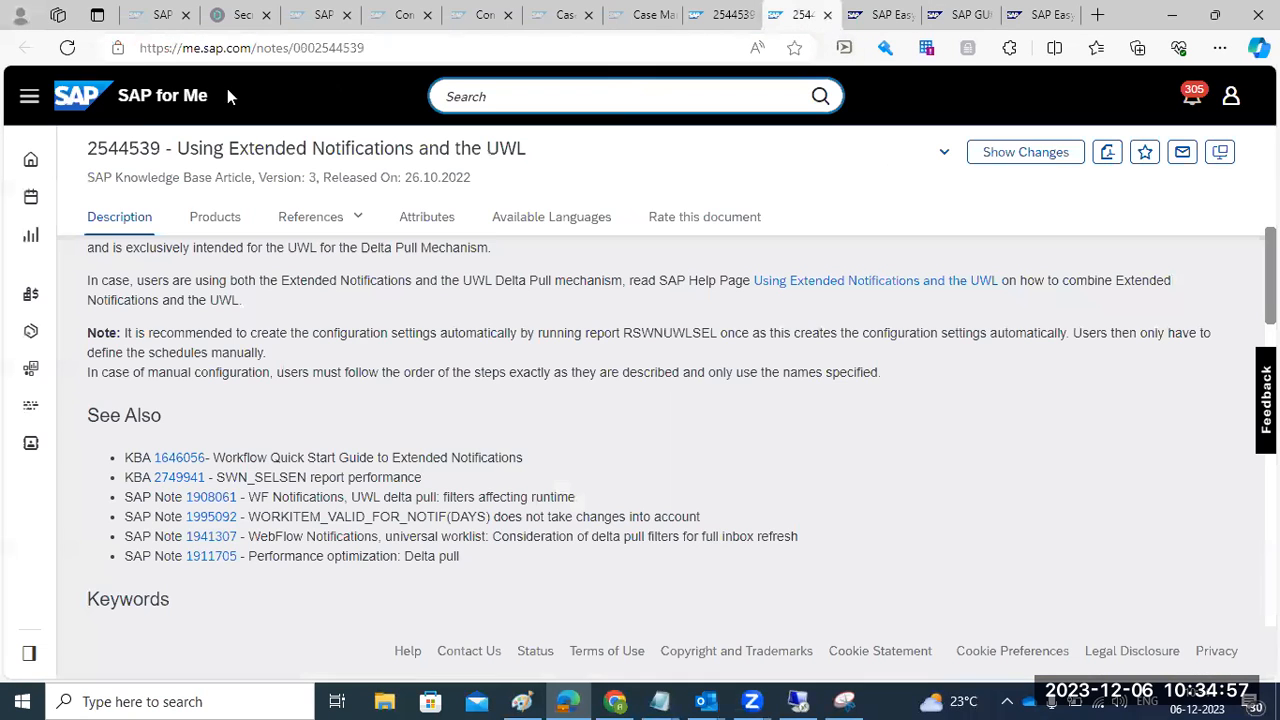
pyautogui.click(894, 24)
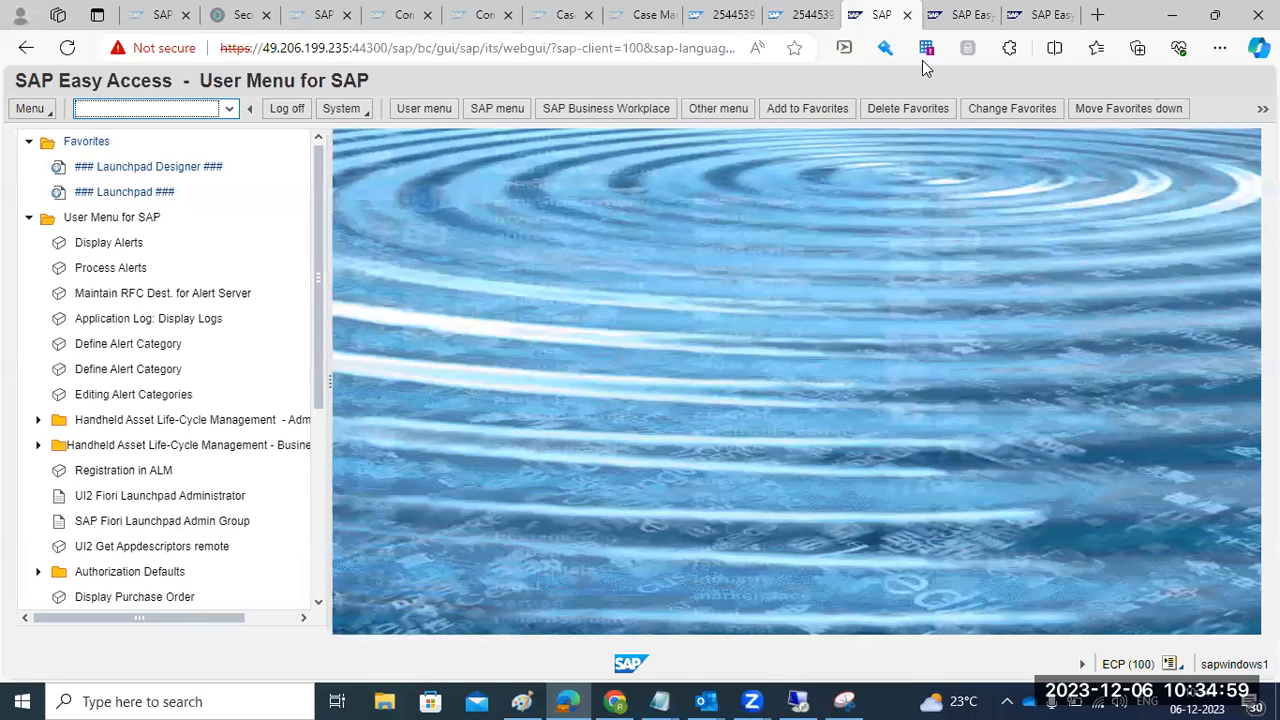
pyautogui.click(946, 25)
pyautogui.click(1016, 20)
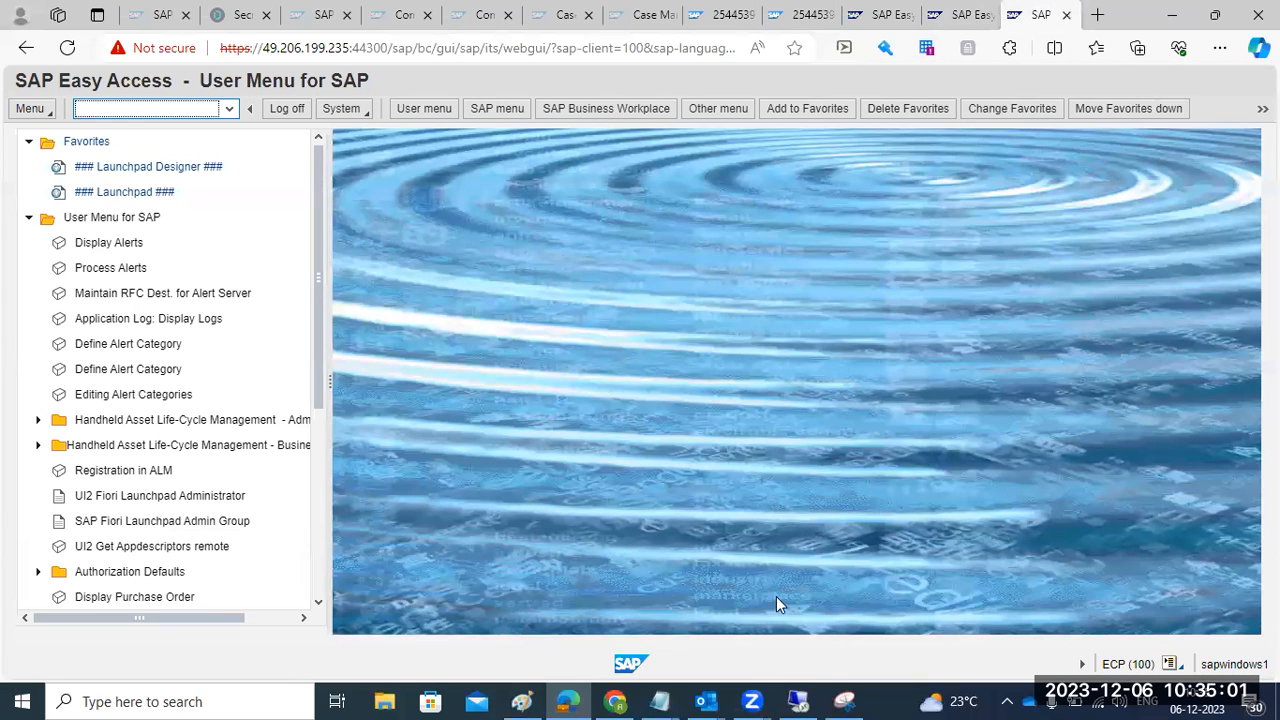
# - Run AL08 to list user sessions and SM50 to view the ECP instance's work processes
pyautogui.click(142, 108)
pyautogui.write('al08')
pyautogui.press('Return')
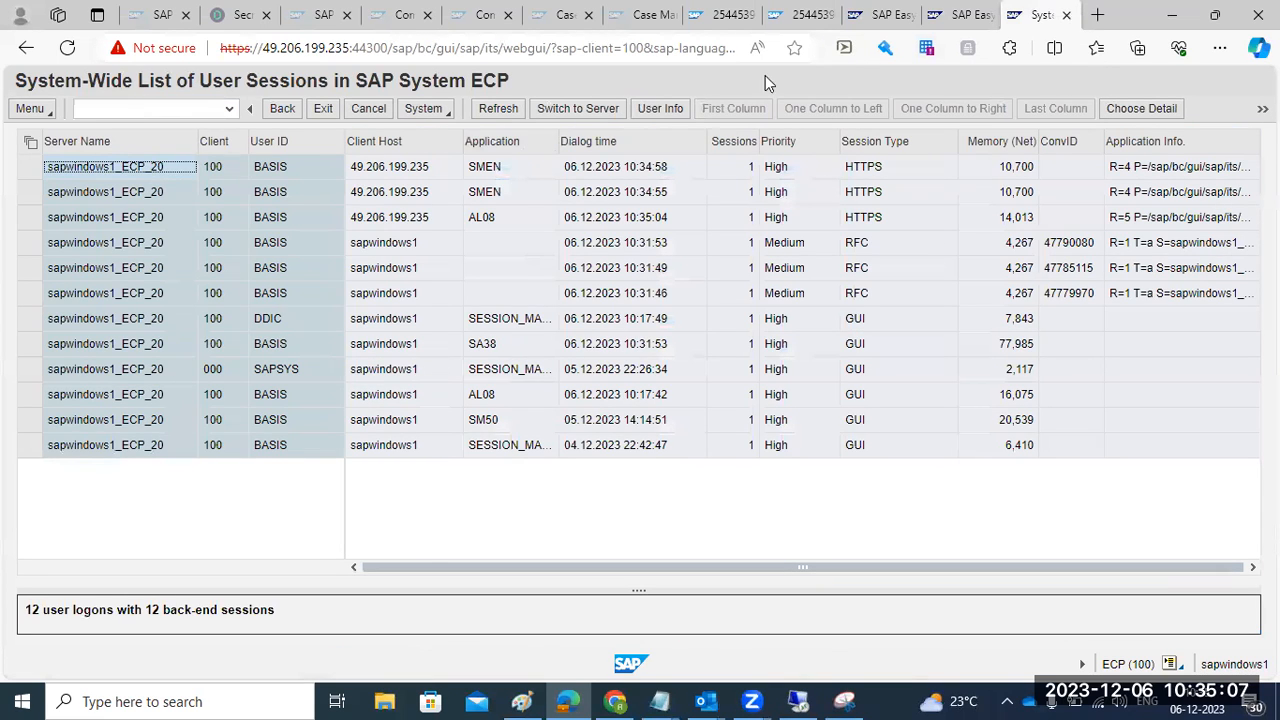
pyautogui.click(955, 15)
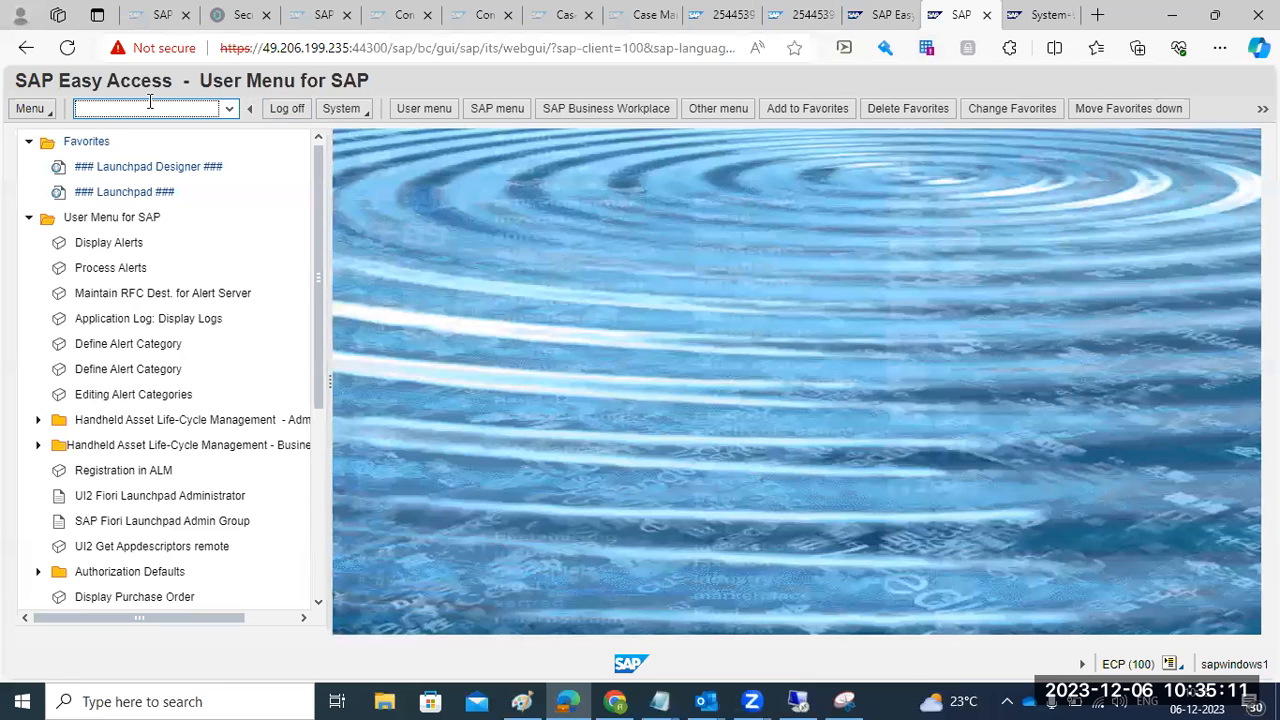
pyautogui.press('Return')
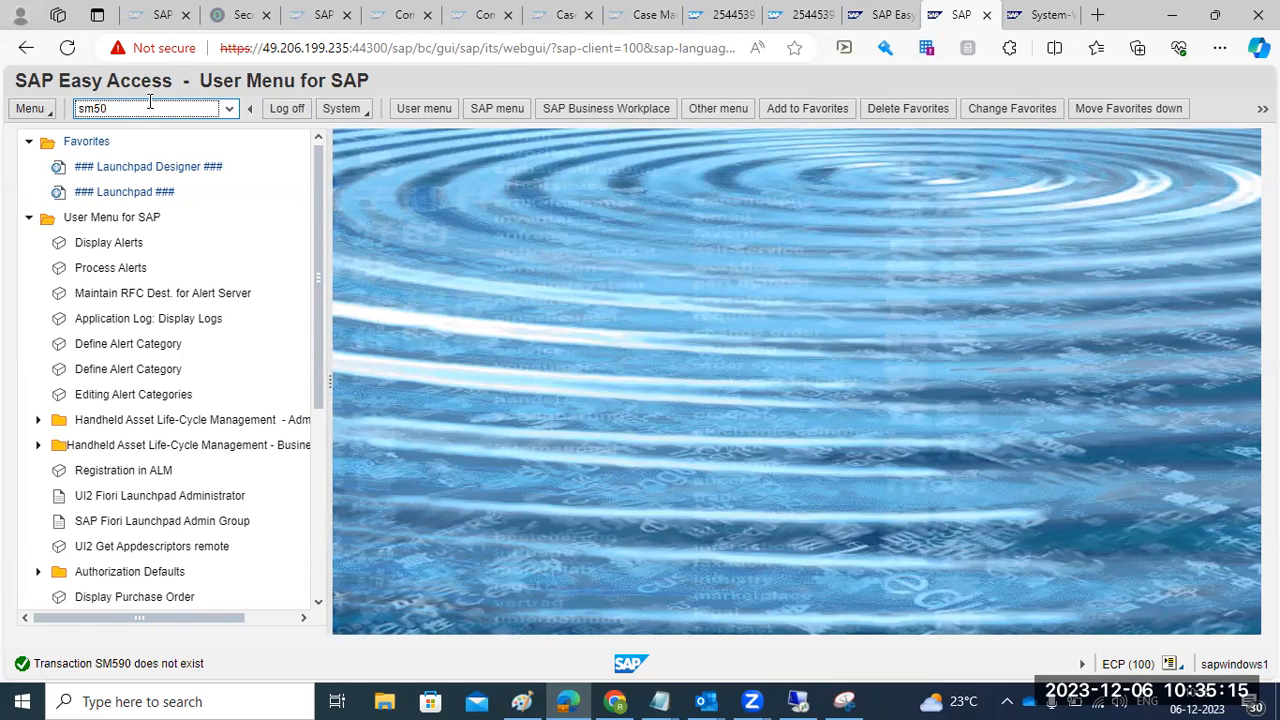
pyautogui.press('Return')
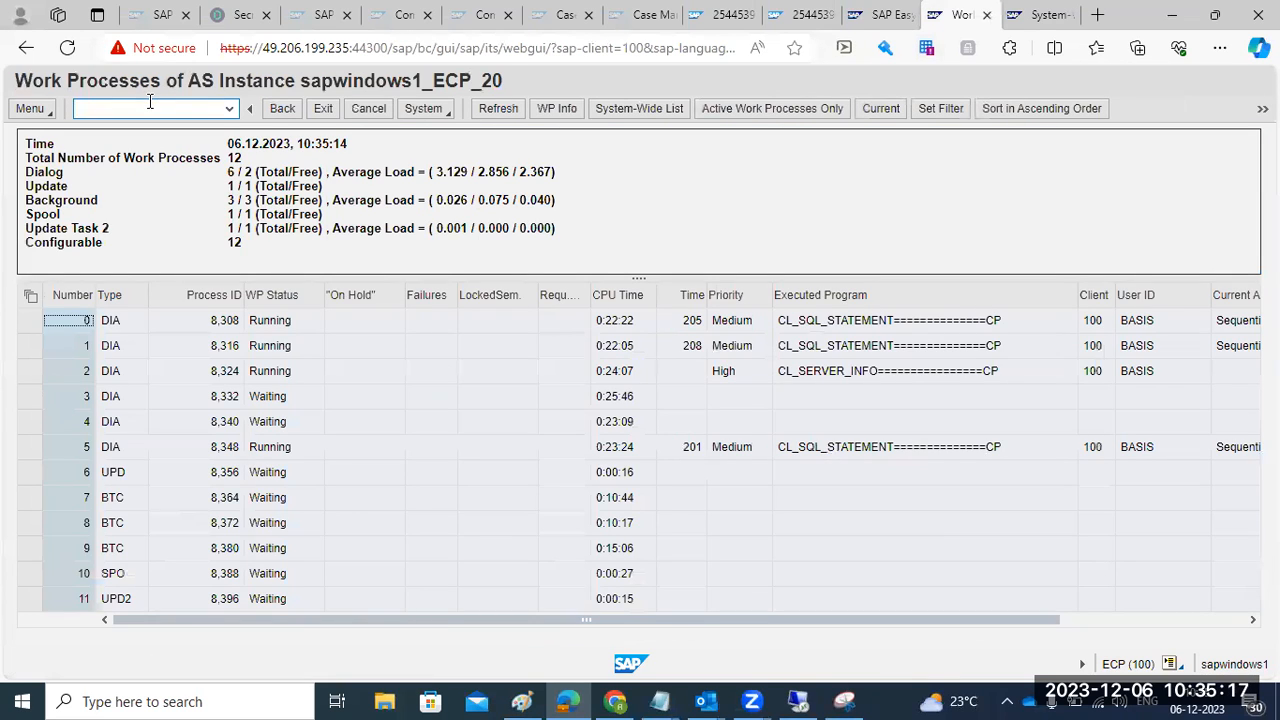
pyautogui.click(1015, 22)
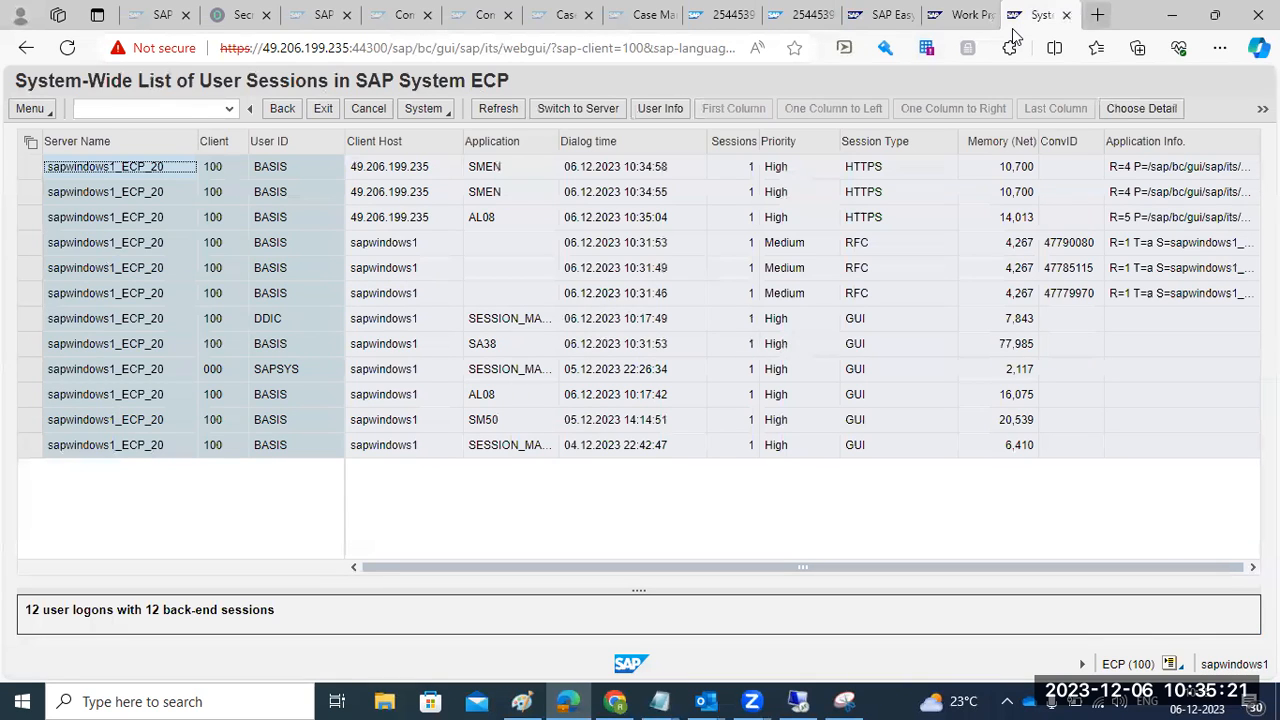
# - Copy the SAP session URL into a new tab and run SICF to open Define Services
pyautogui.click(585, 48)
pyautogui.hotkey('ctrl', 'c')
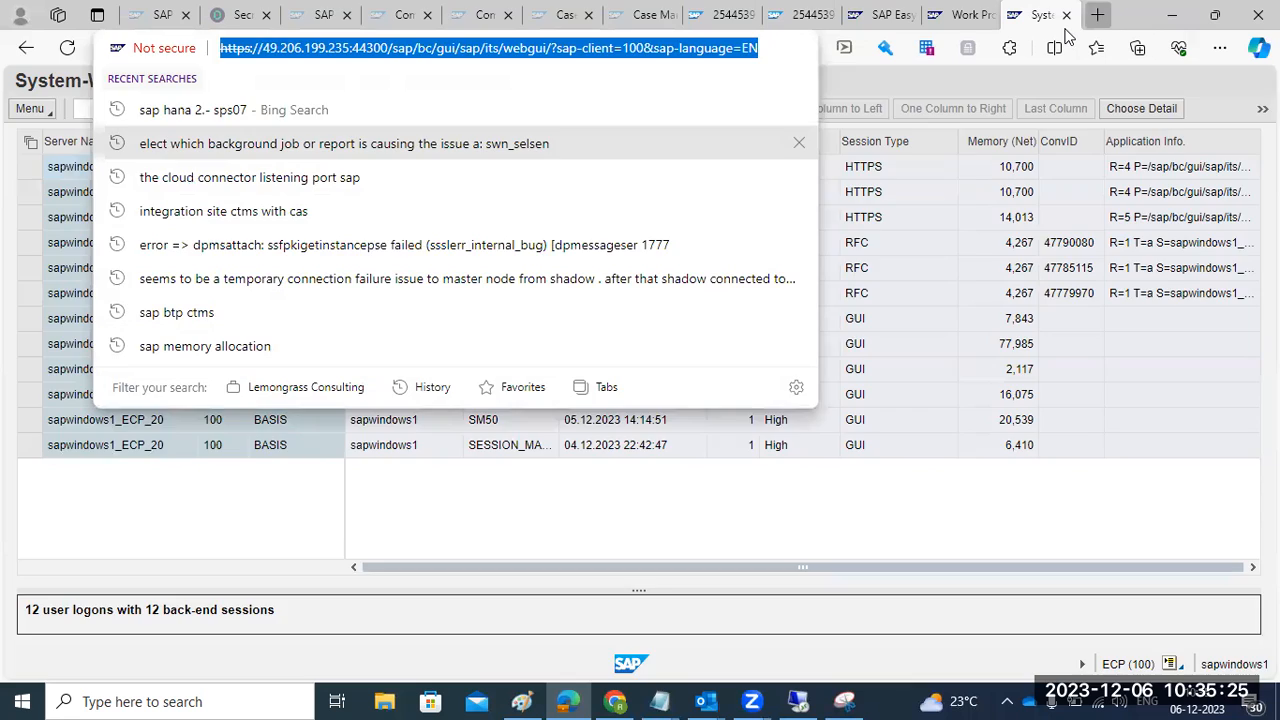
pyautogui.click(1097, 14)
pyautogui.hotkey('ctrl', 'v')
pyautogui.press('Return')
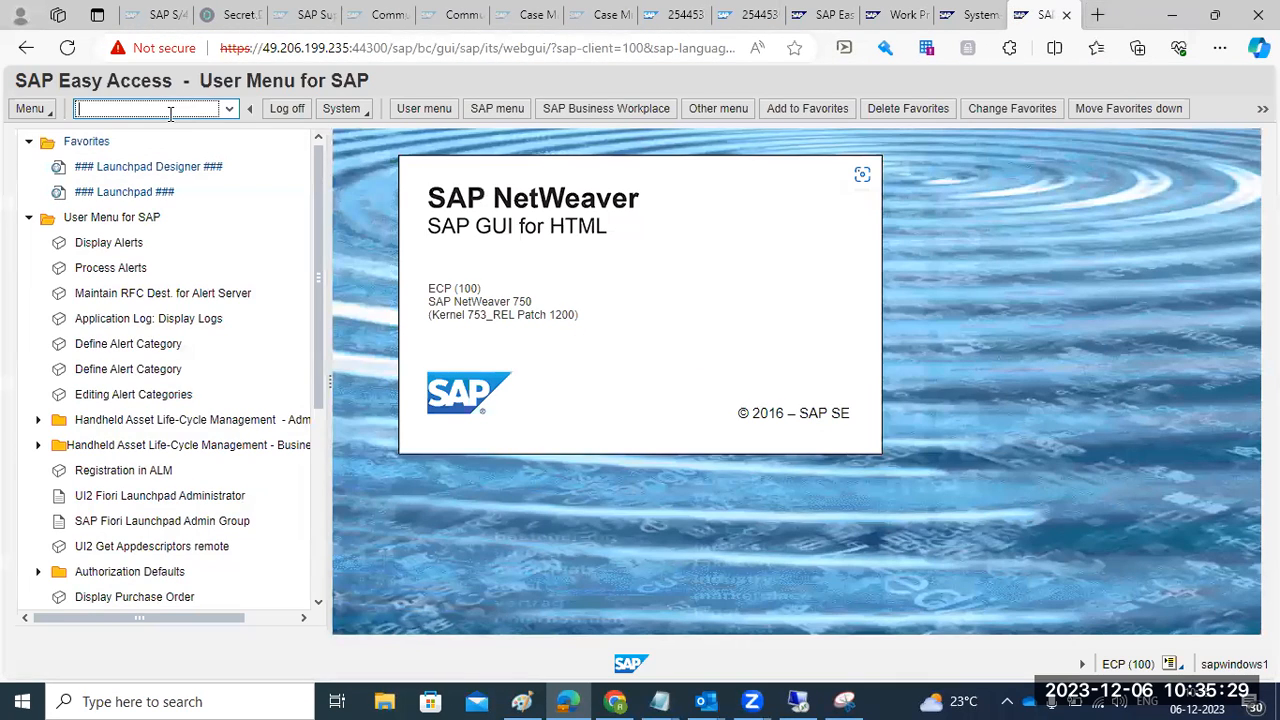
pyautogui.click(170, 112)
pyautogui.write('sicf')
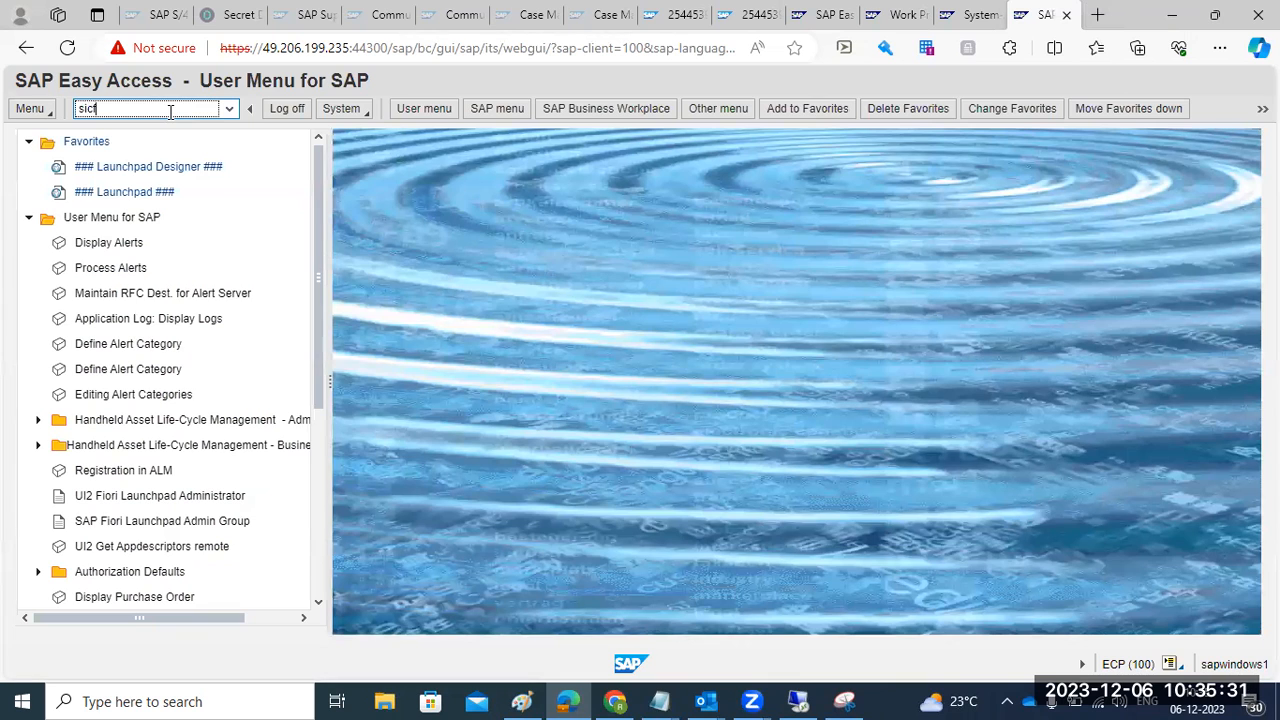
pyautogui.press('Return')
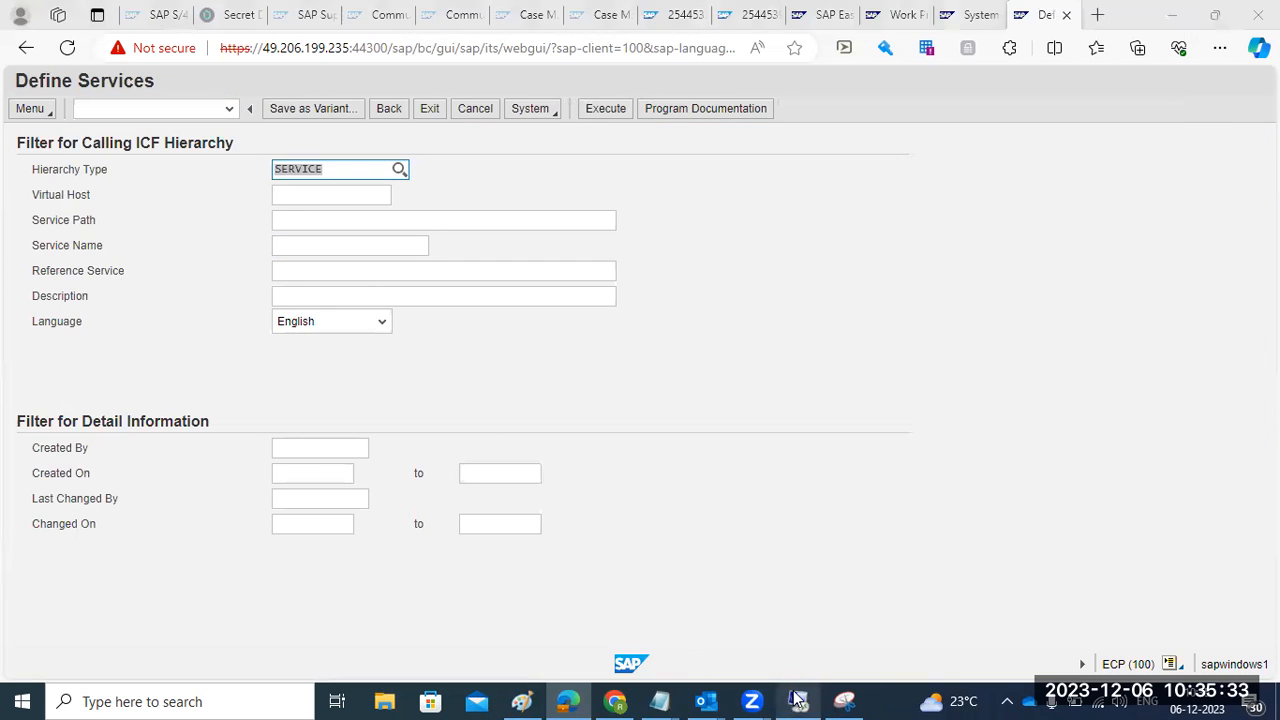
# - Glance at the remote SAP GUI window, then return to ECP100 Health Monitoring
pyautogui.click(797, 700)
pyautogui.click(1058, 10)
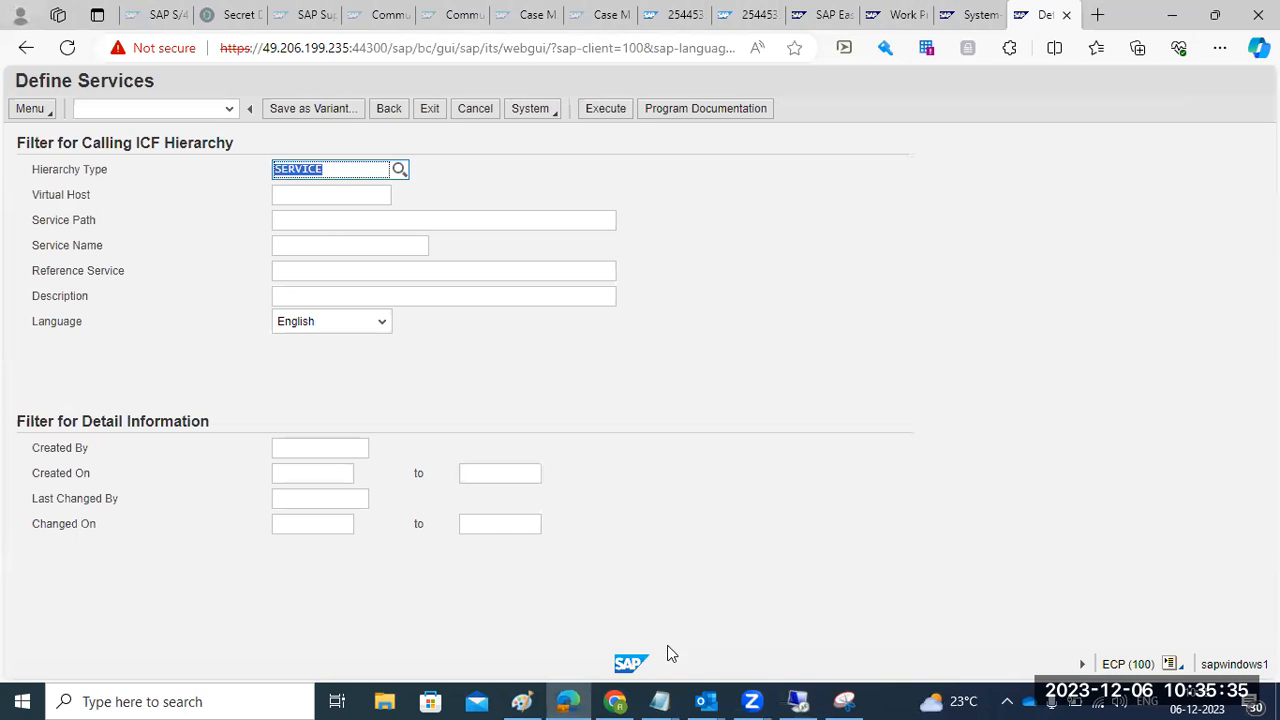
pyautogui.click(616, 701)
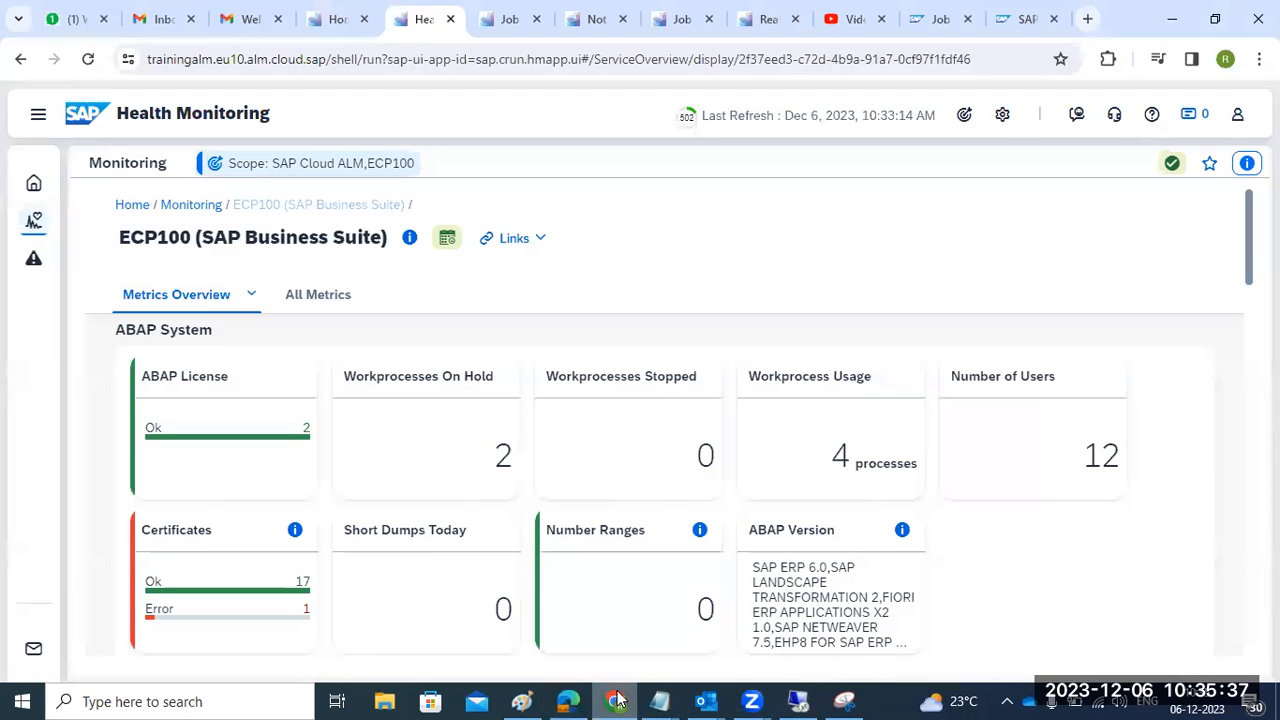
# - Check the Health Monitoring auto-refresh interval options without changing them
pyautogui.click(688, 122)
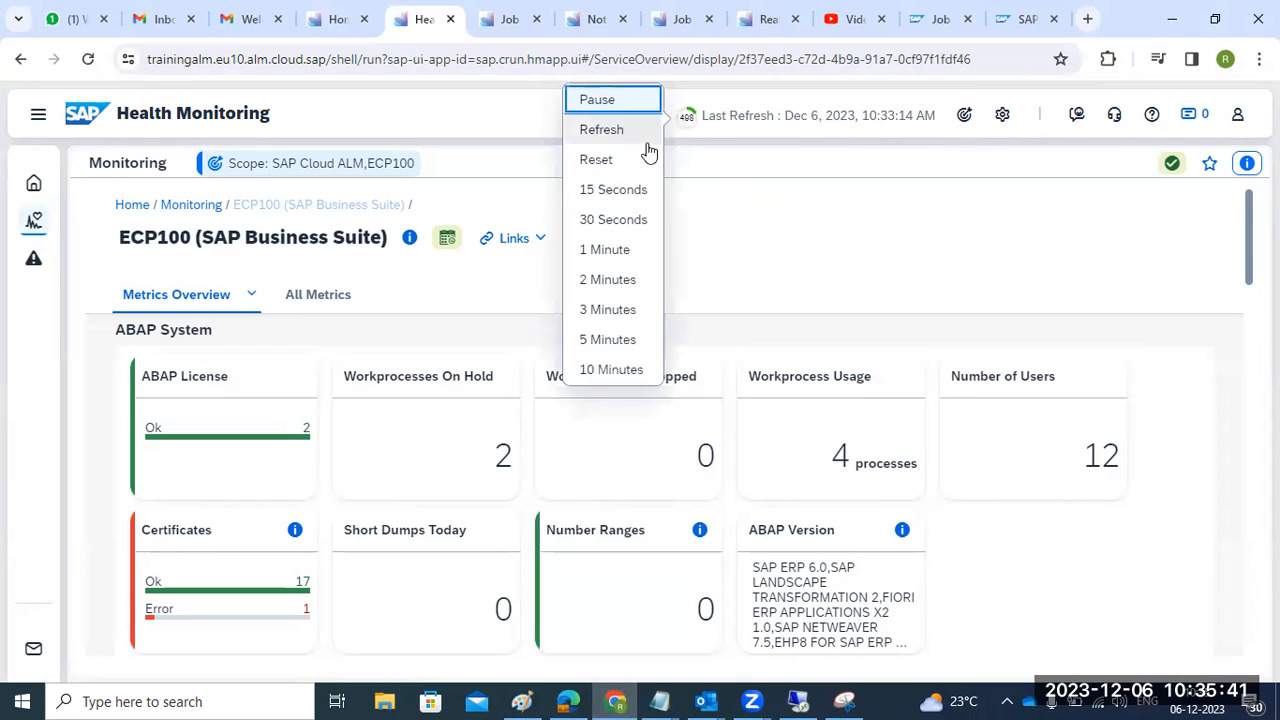
pyautogui.click(606, 252)
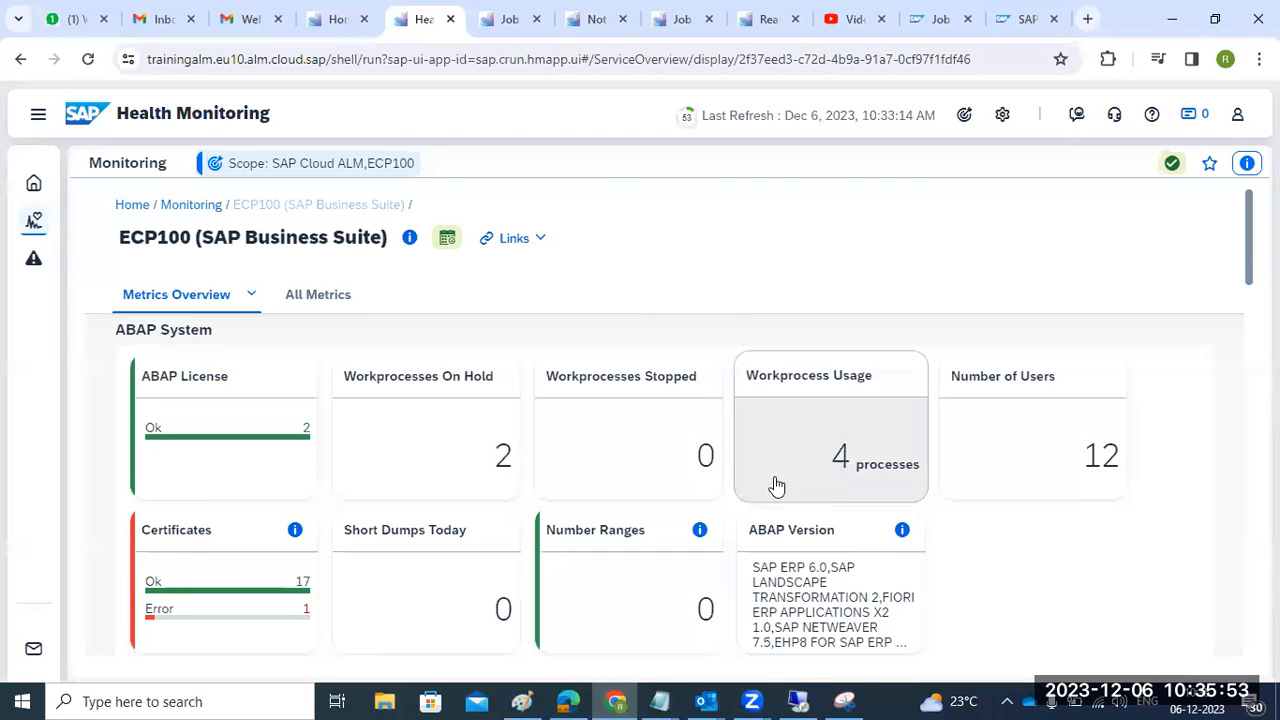
pyautogui.hotkey('alt', 'Tab')
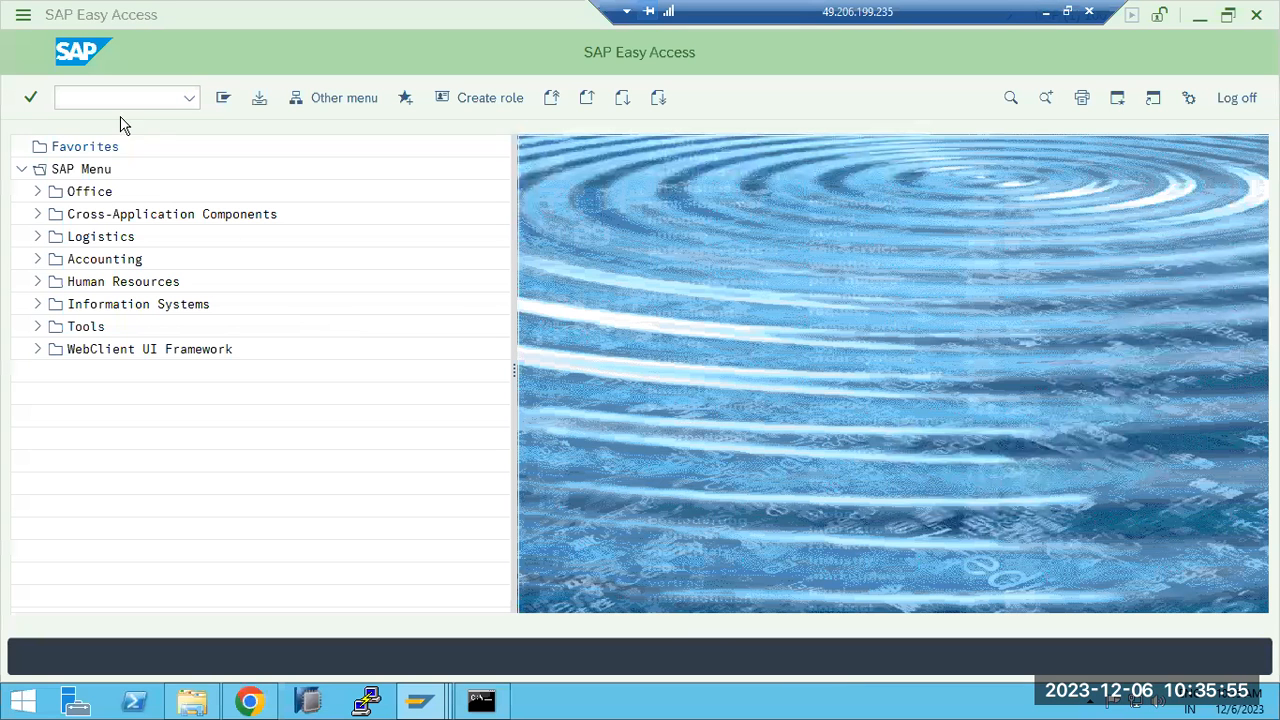
pyautogui.hotkey('alt', 'Tab')
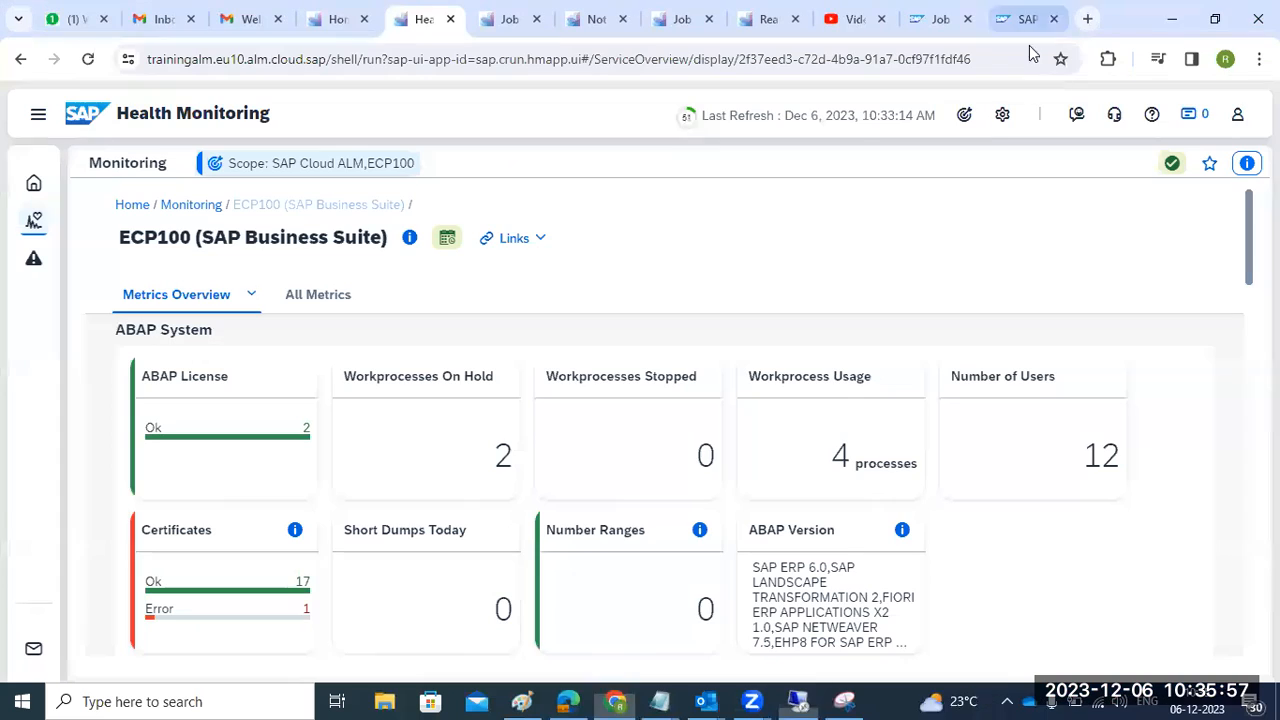
# - Rerun AL08 in the browser's Easy Access tab to recount the user logons
pyautogui.click(567, 701)
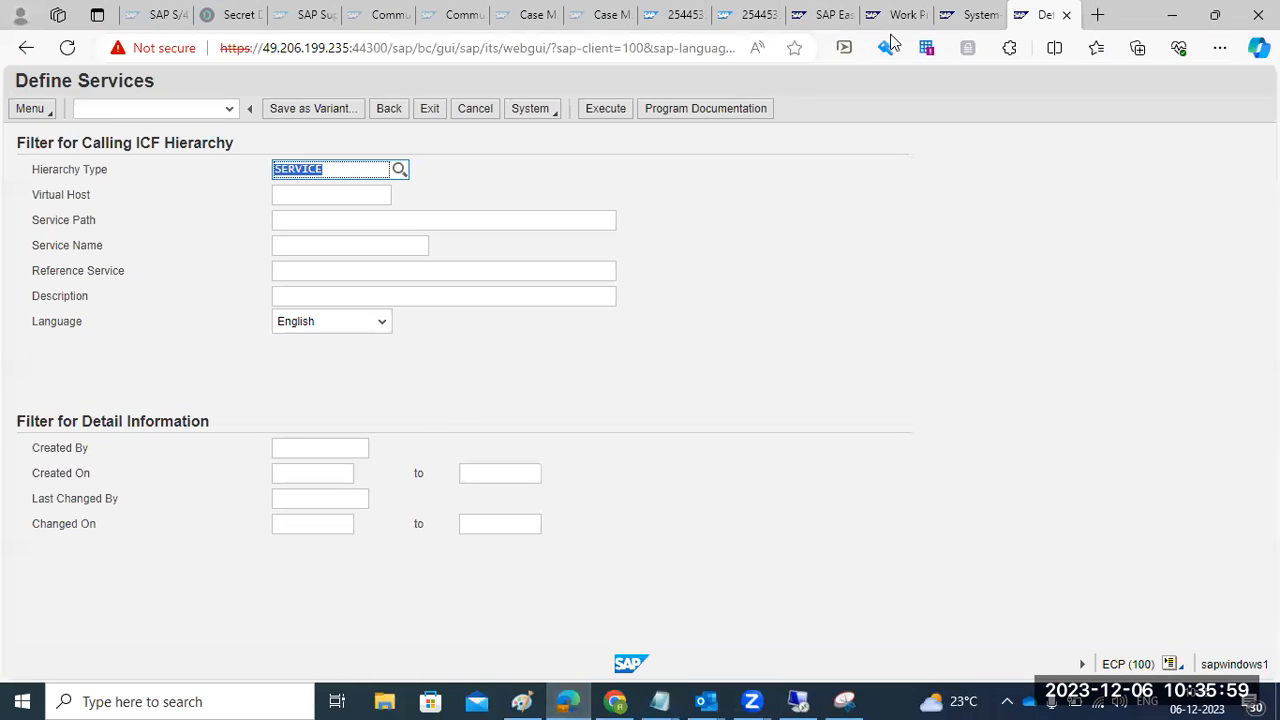
pyautogui.click(822, 14)
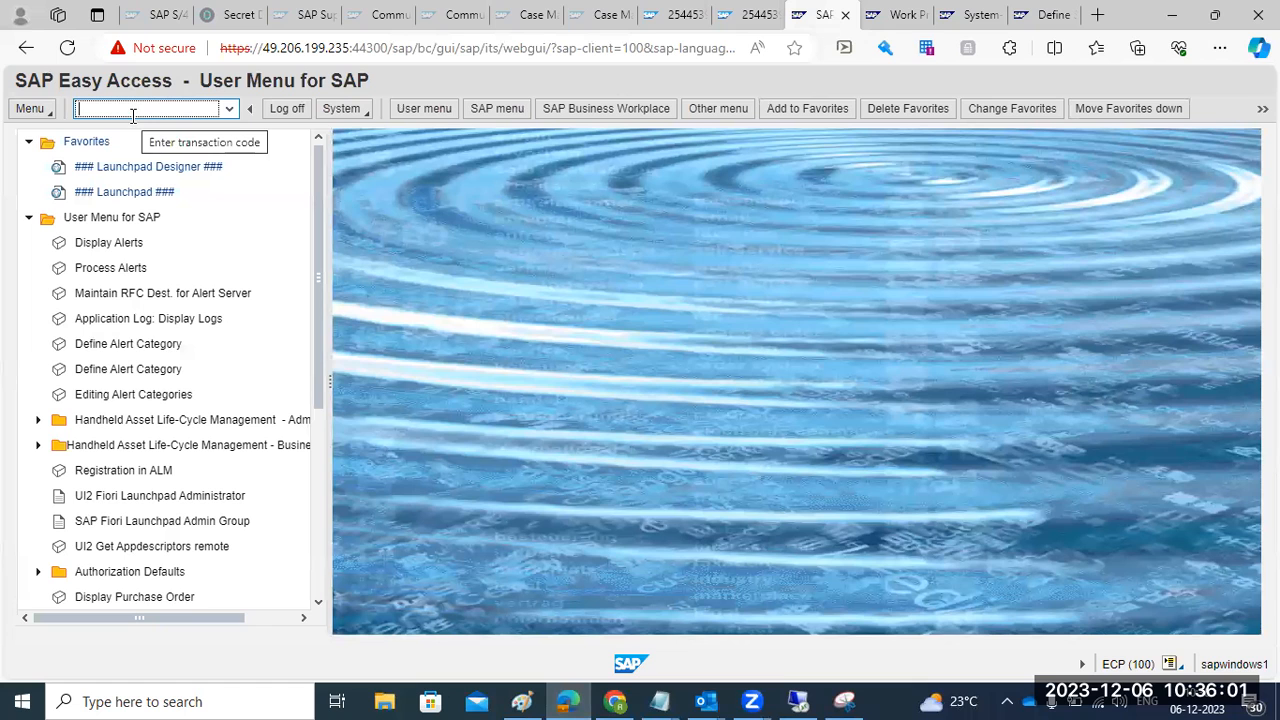
pyautogui.write('al08')
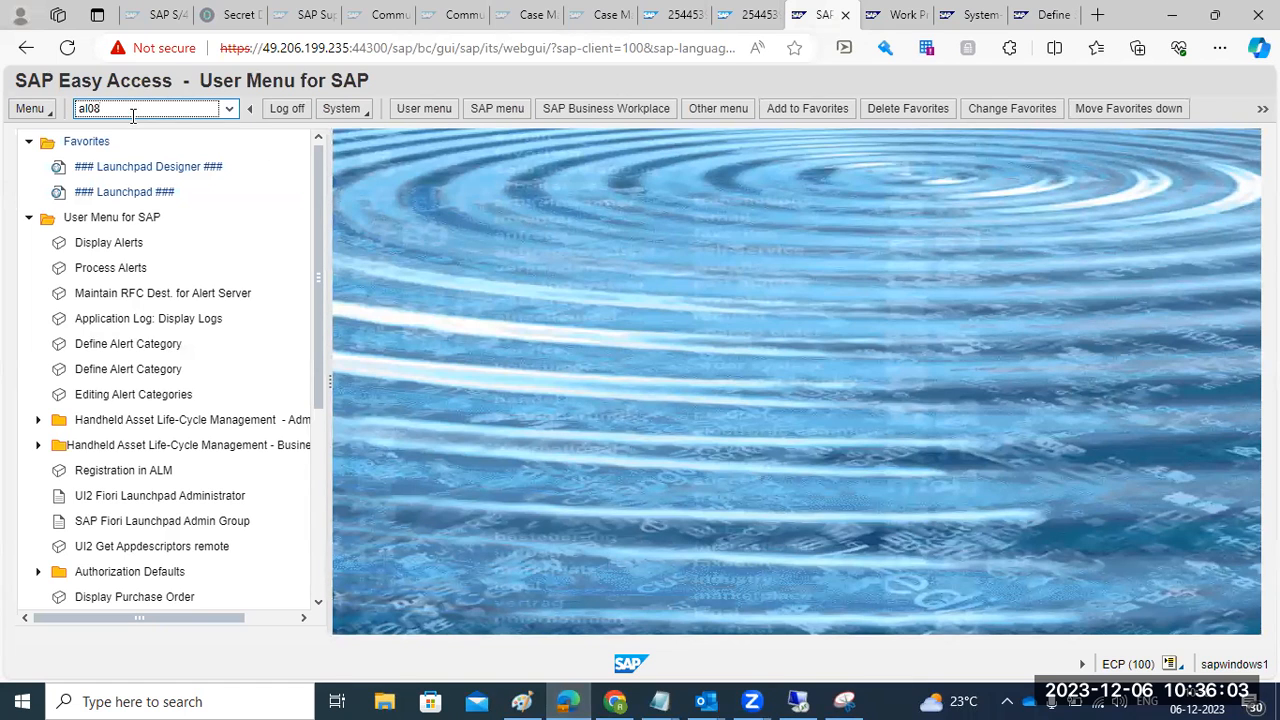
pyautogui.press('Return')
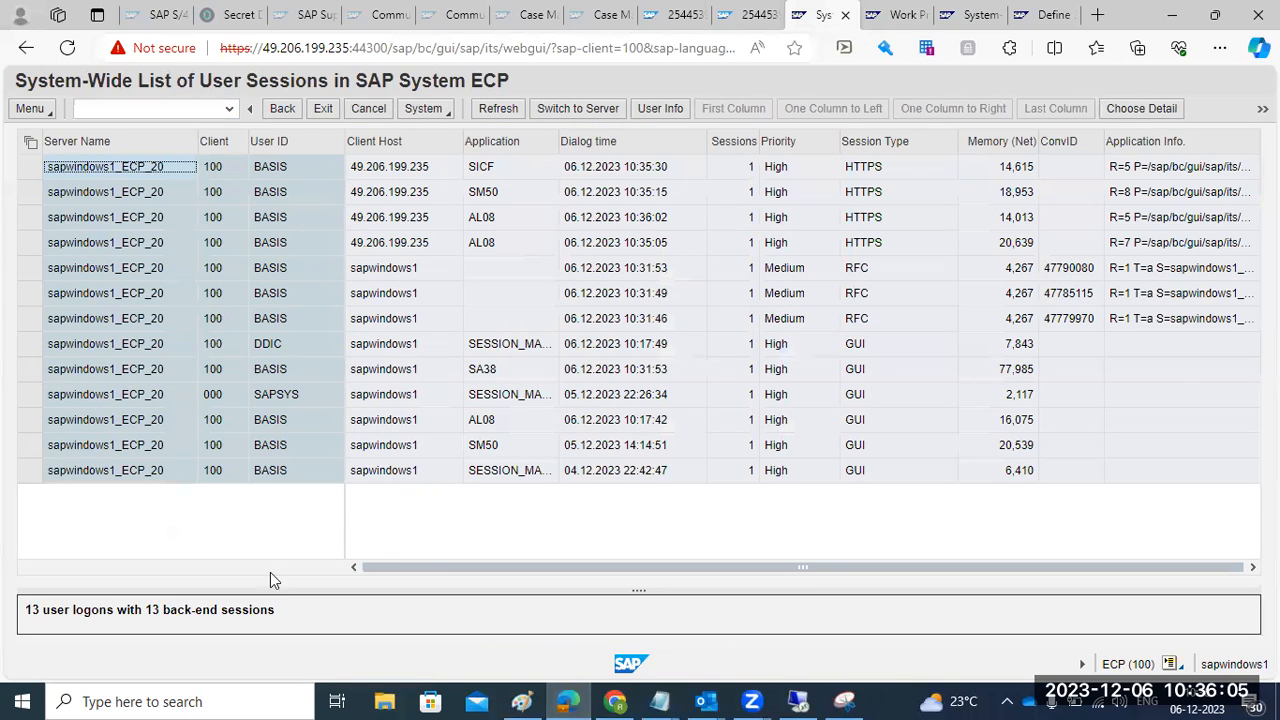
# - Refresh the ECP100 health metrics immediately from the auto-refresh menu
pyautogui.click(617, 700)
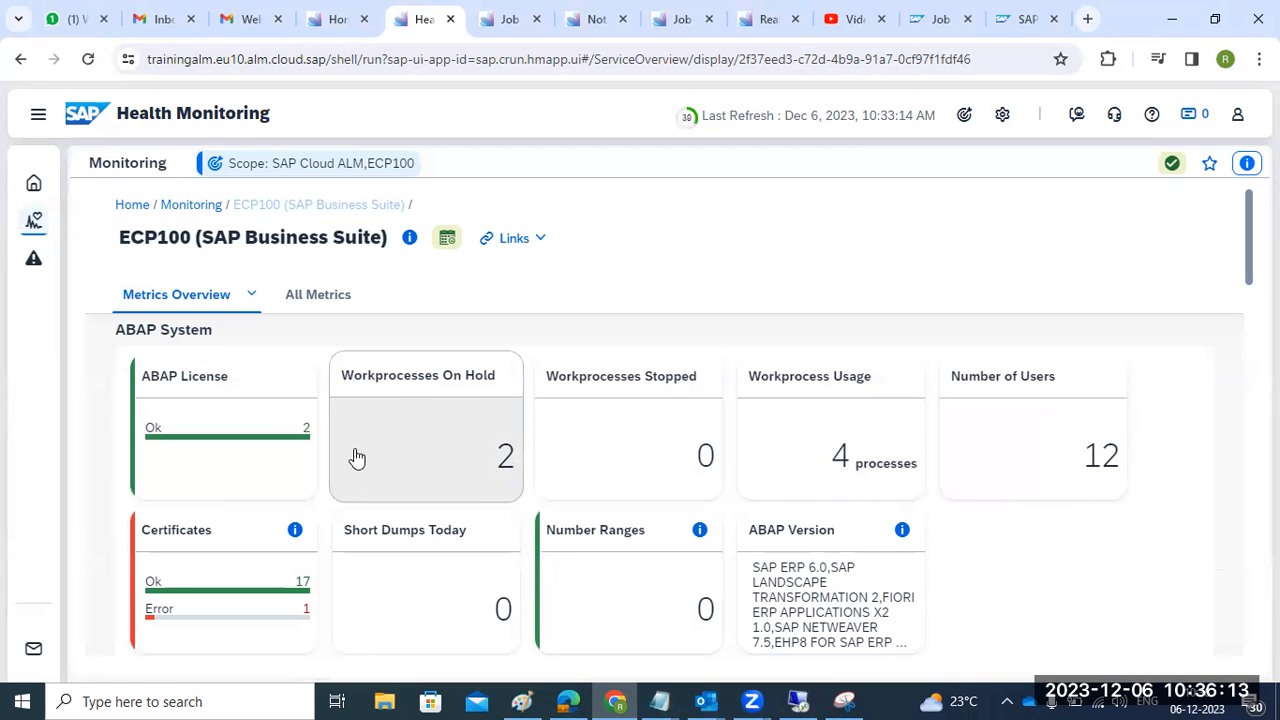
pyautogui.click(689, 122)
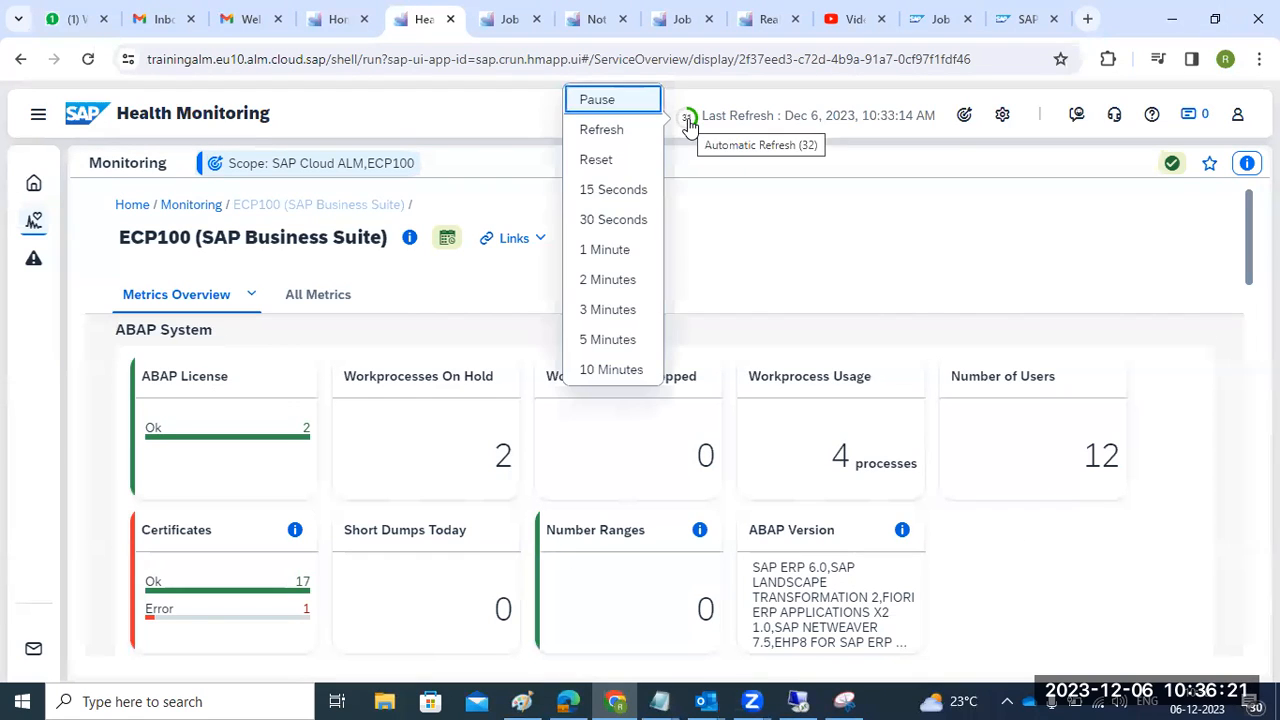
pyautogui.click(612, 131)
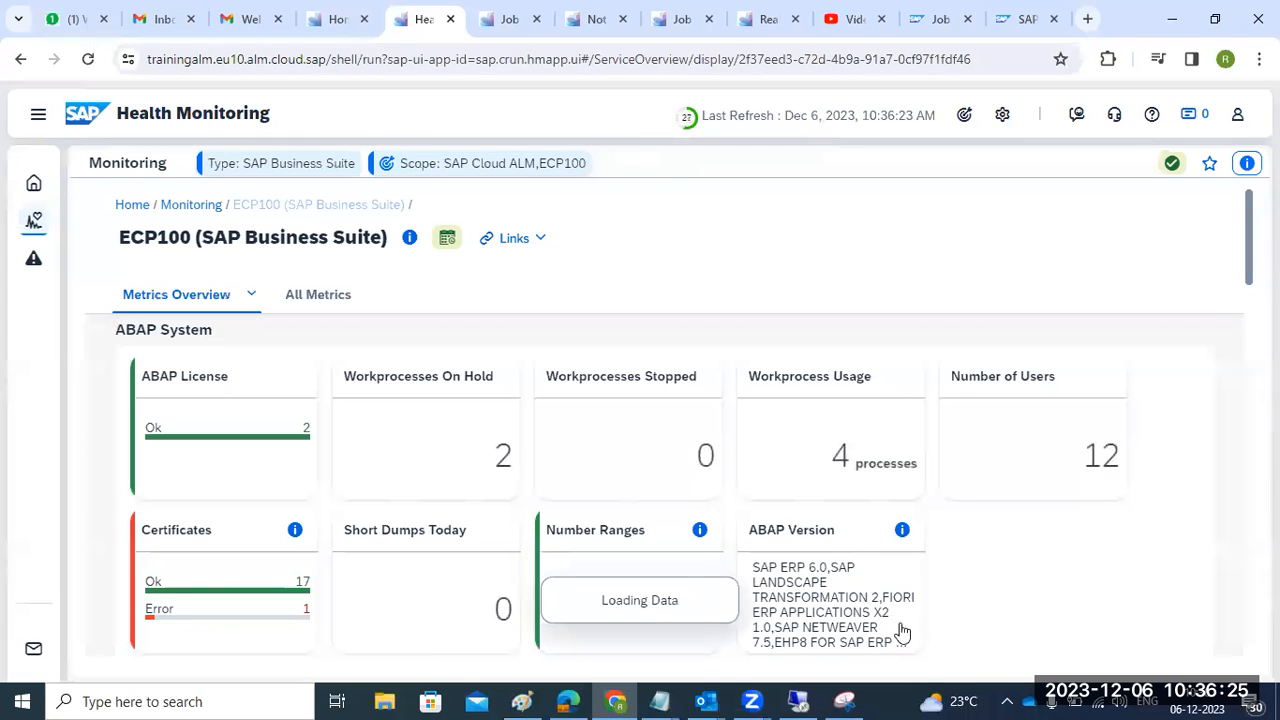
pyautogui.click(797, 701)
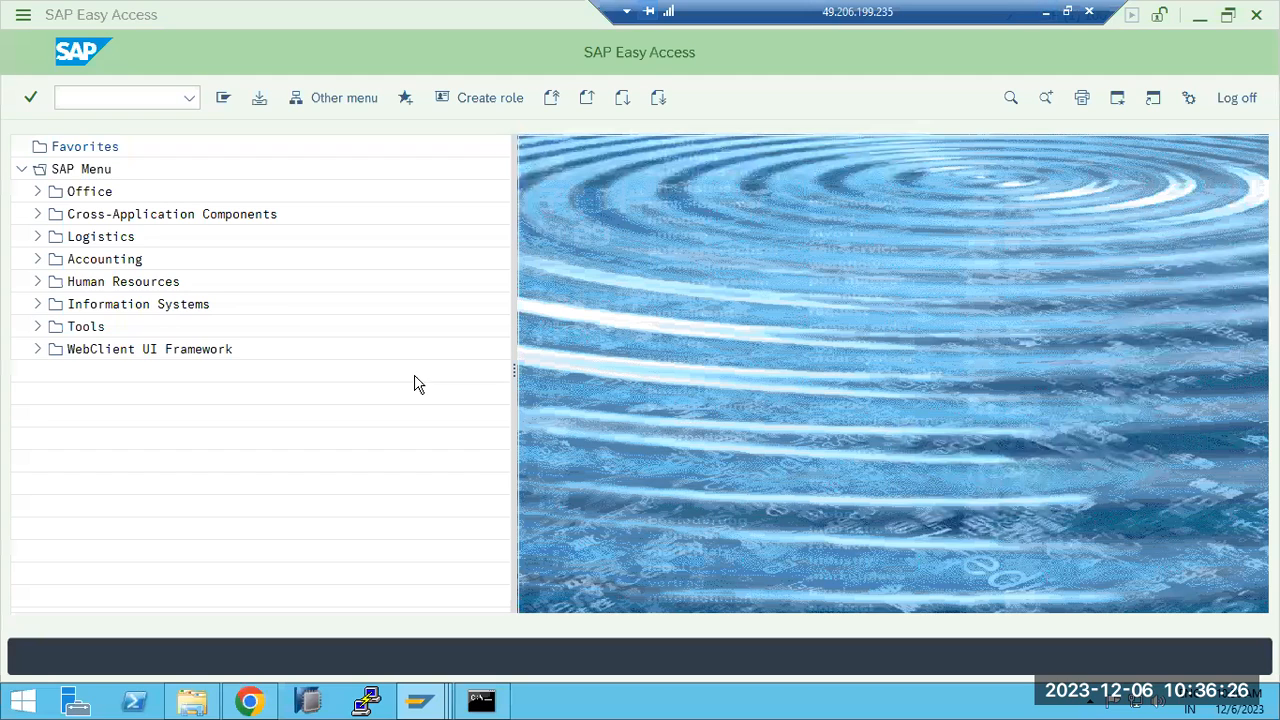
# - Launch the Cloud ALM integration setup transaction from the recently used transaction codes
pyautogui.click(189, 97)
pyautogui.click(120, 179)
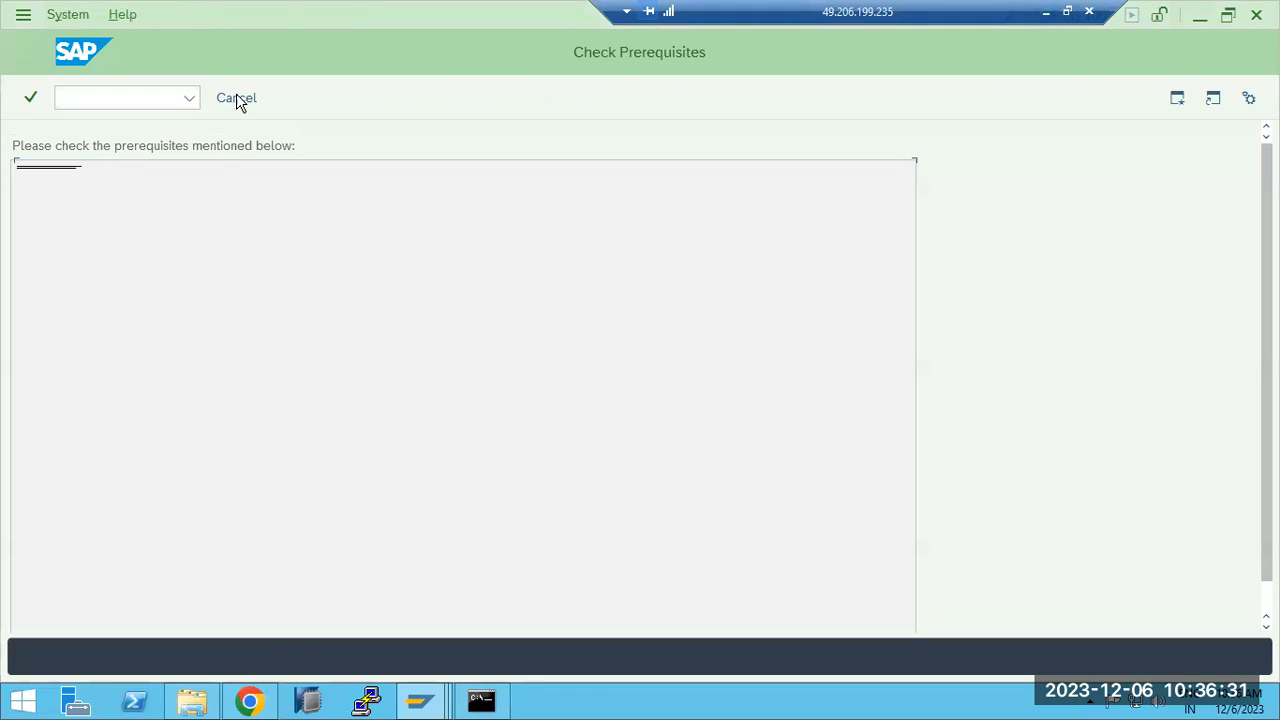
pyautogui.click(236, 97)
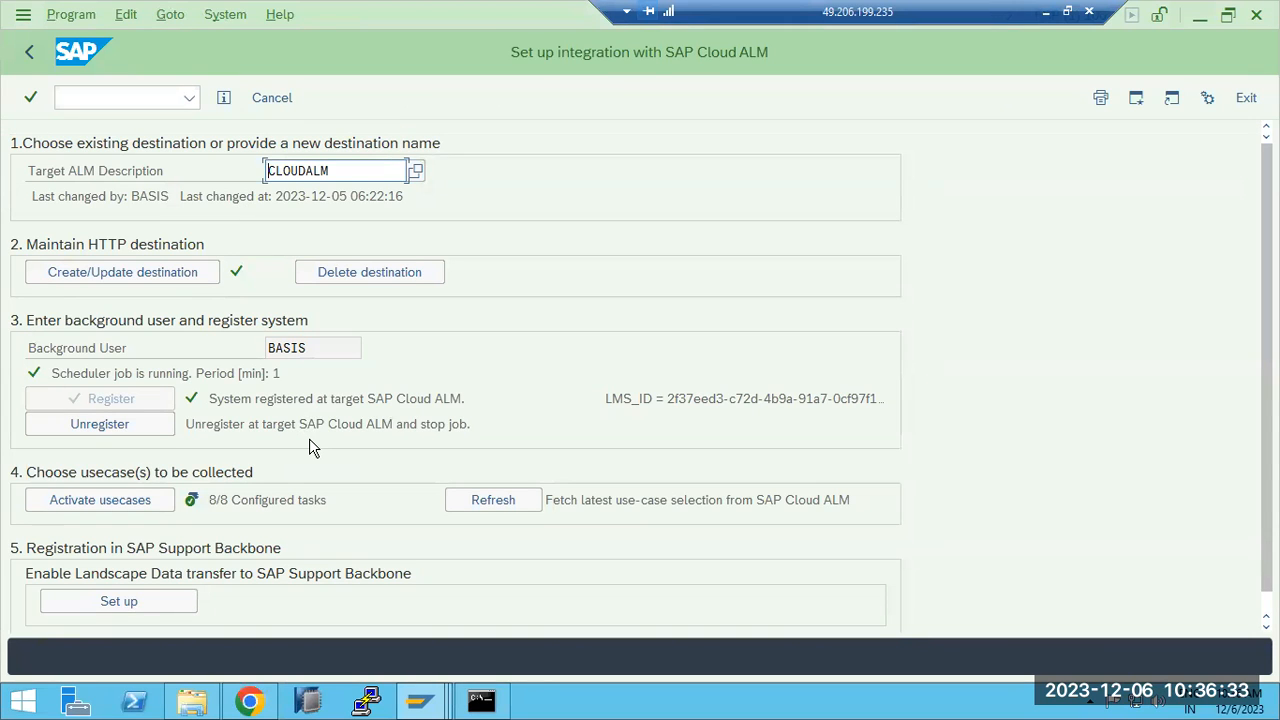
pyautogui.scroll(-1, 310, 447)
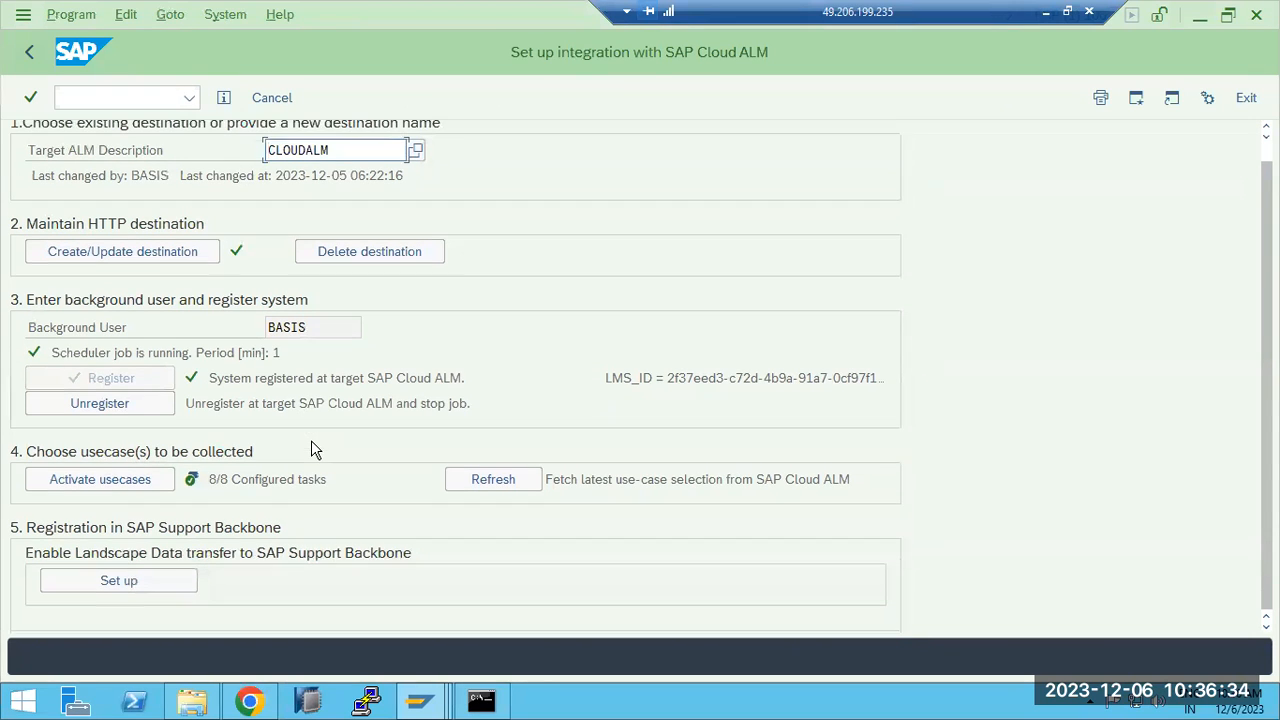
# - Set Health Monitoring's collection interval to 1, confirm, and fetch the latest use-case selection
pyautogui.click(130, 488)
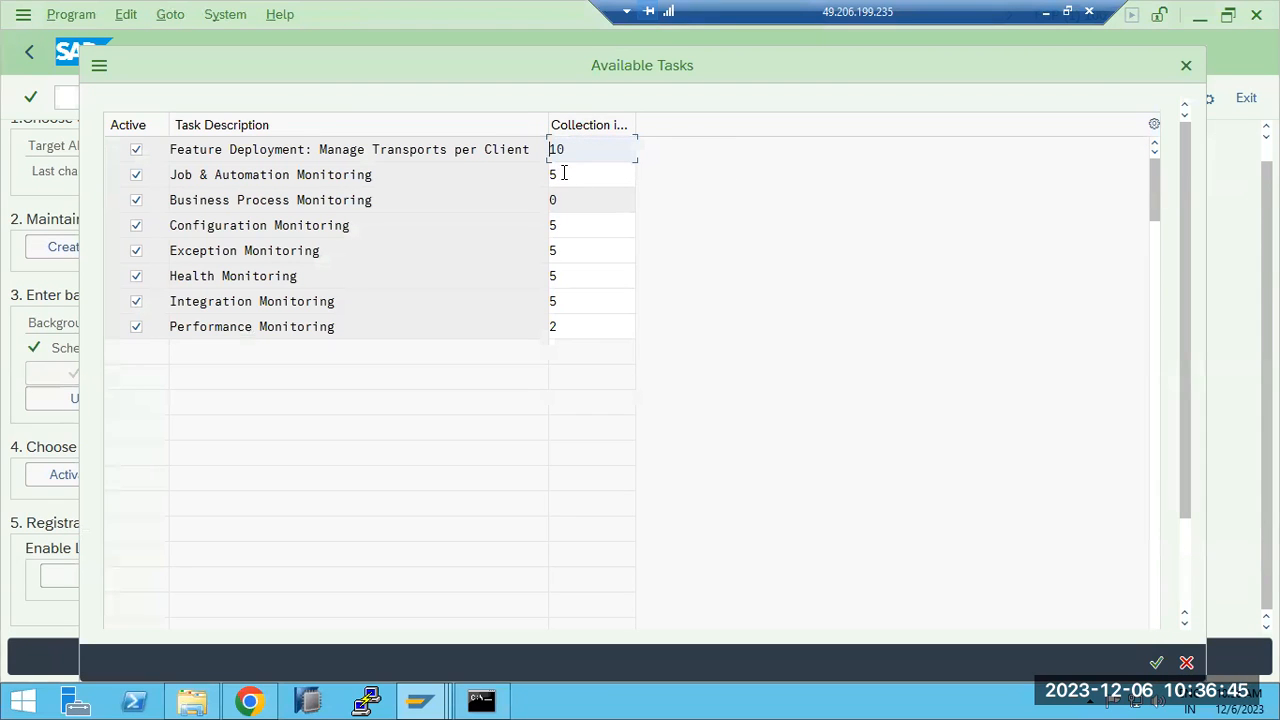
pyautogui.click(566, 280)
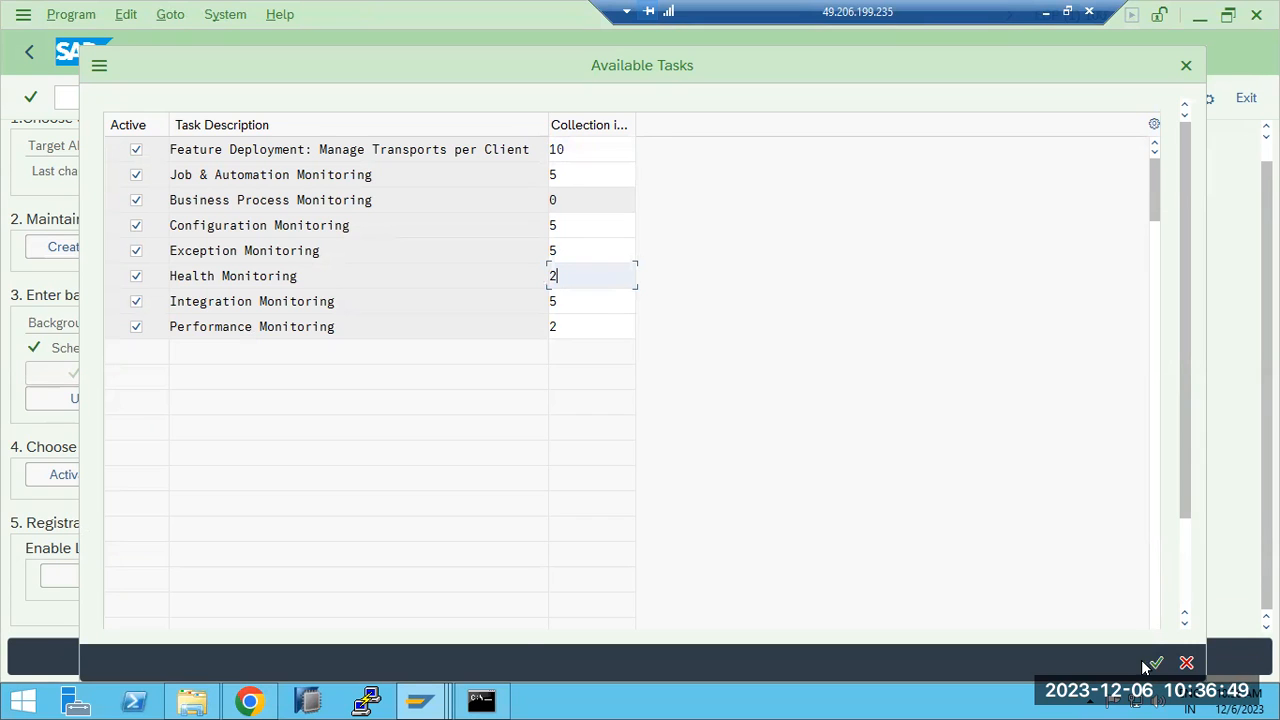
pyautogui.press('BackSpace')
pyautogui.click(1155, 665)
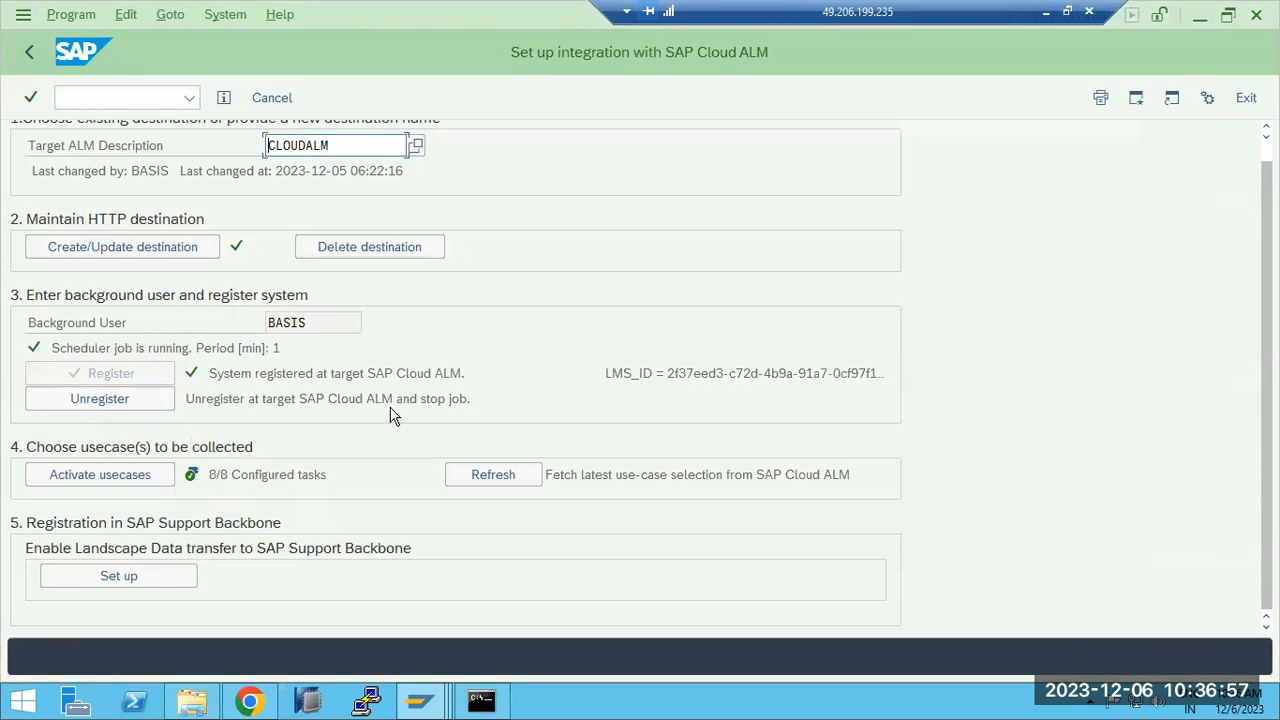
pyautogui.click(495, 474)
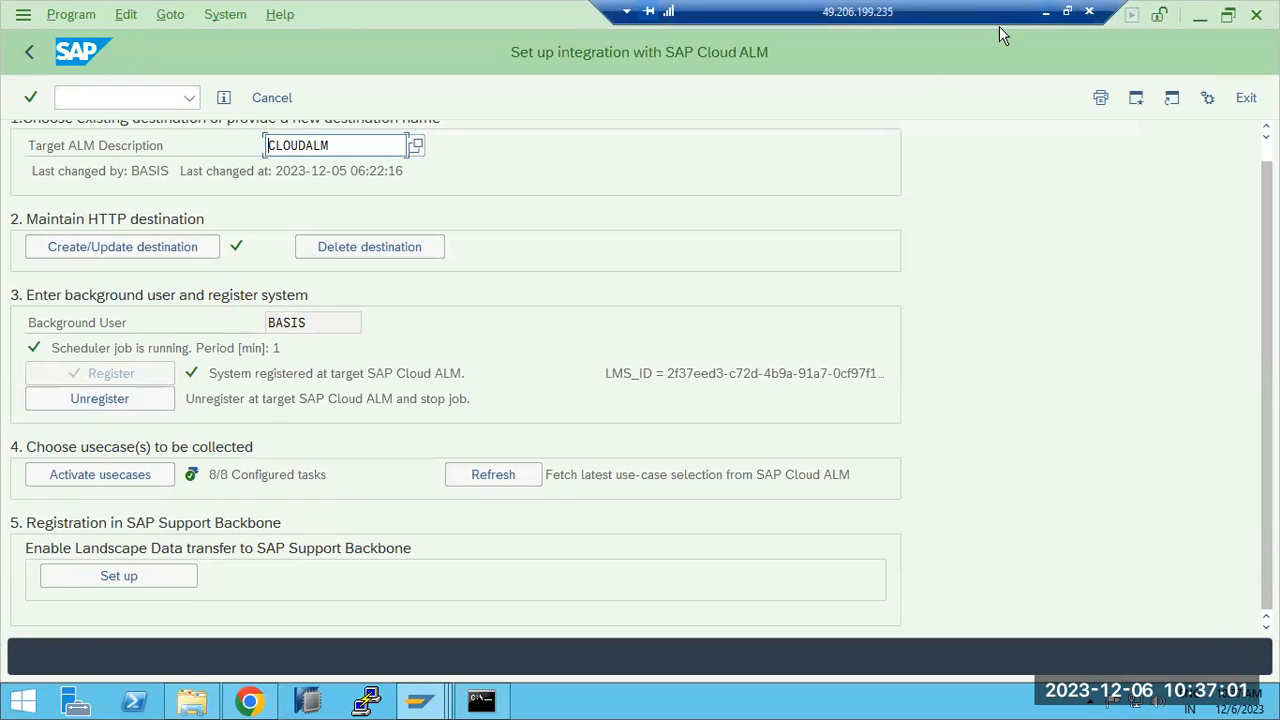
# - Reload ECP100's Health Monitoring page and scroll through its metric cards (12 users, 2 work processes on hold)
pyautogui.click(1046, 12)
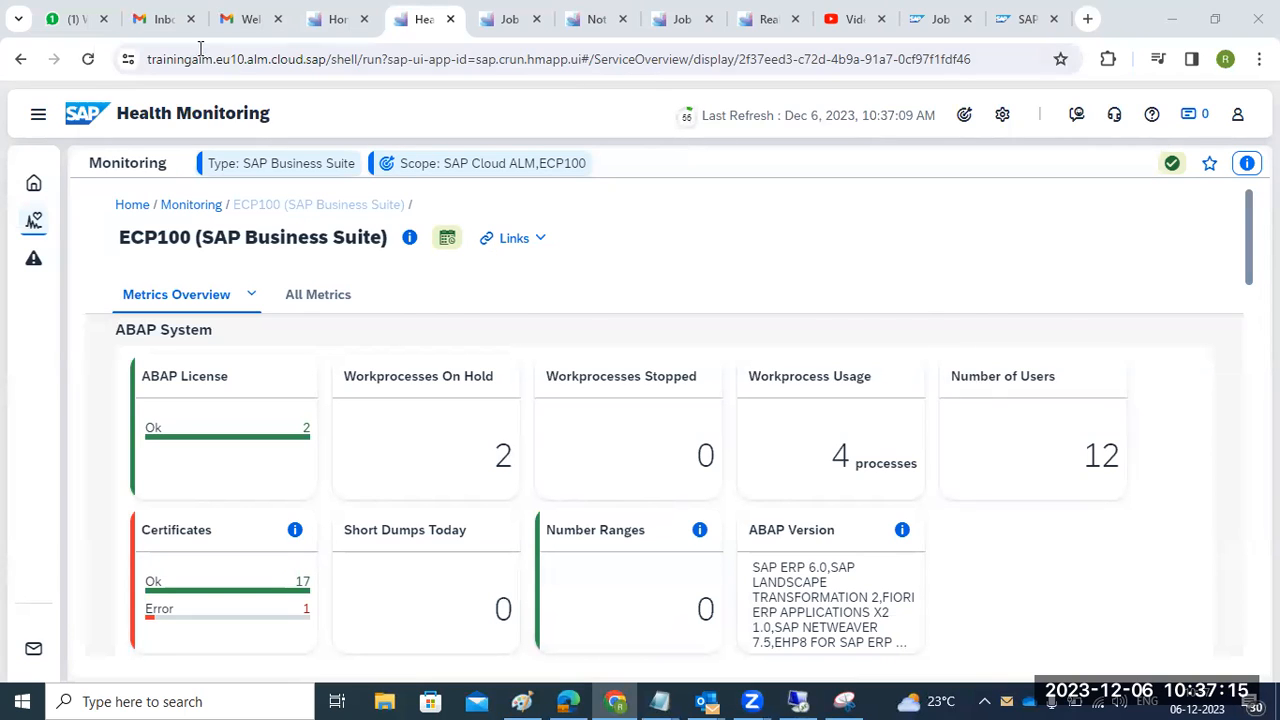
pyautogui.click(88, 60)
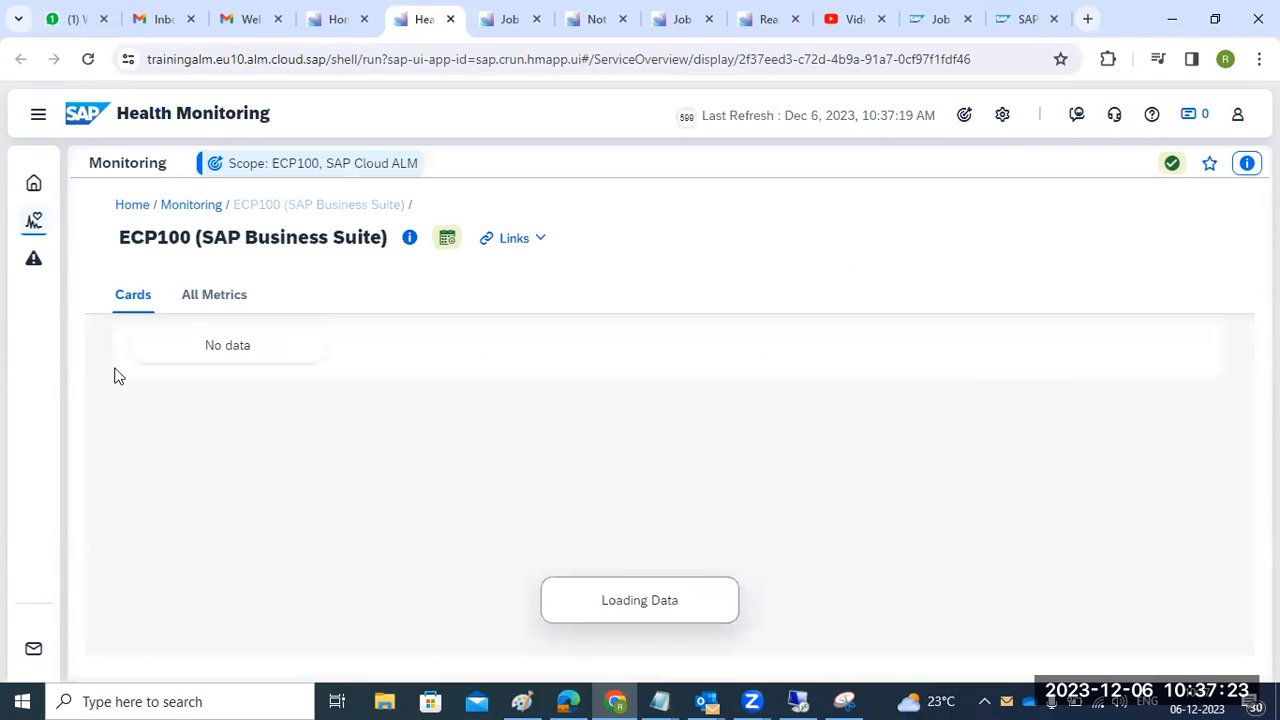
pyautogui.scroll(-2, 1114, 529)
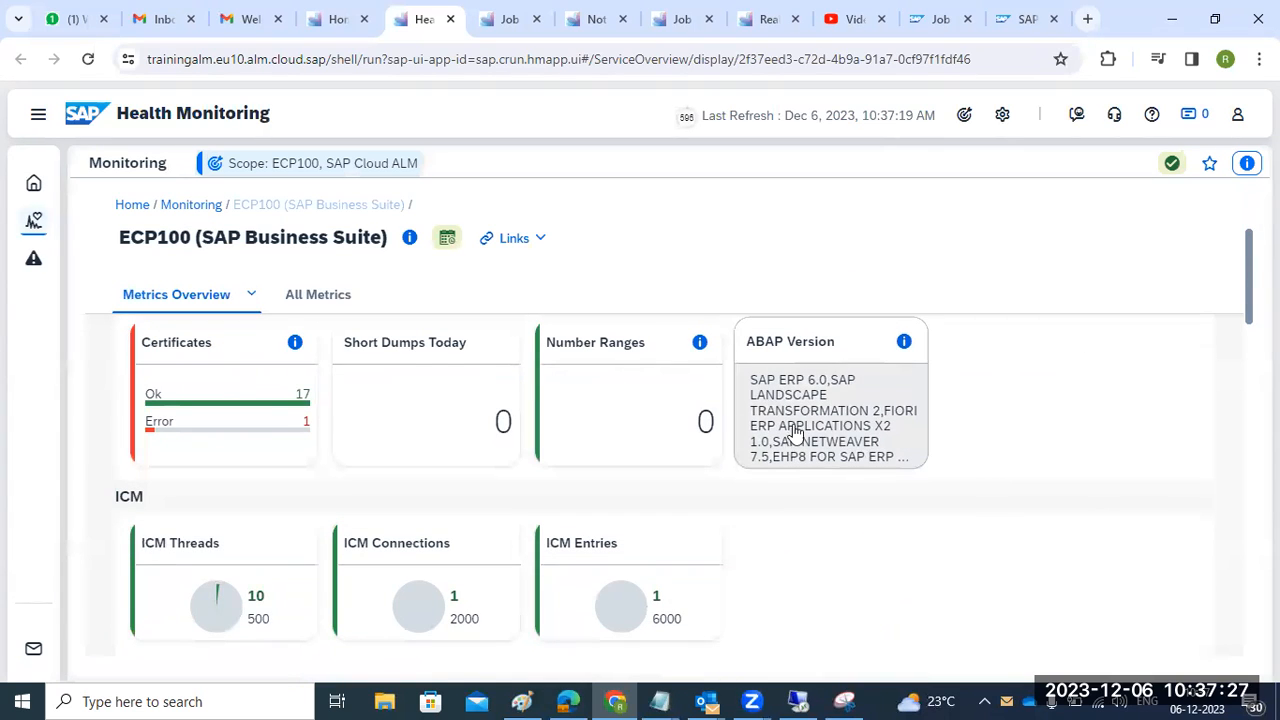
pyautogui.moveTo(619, 422)
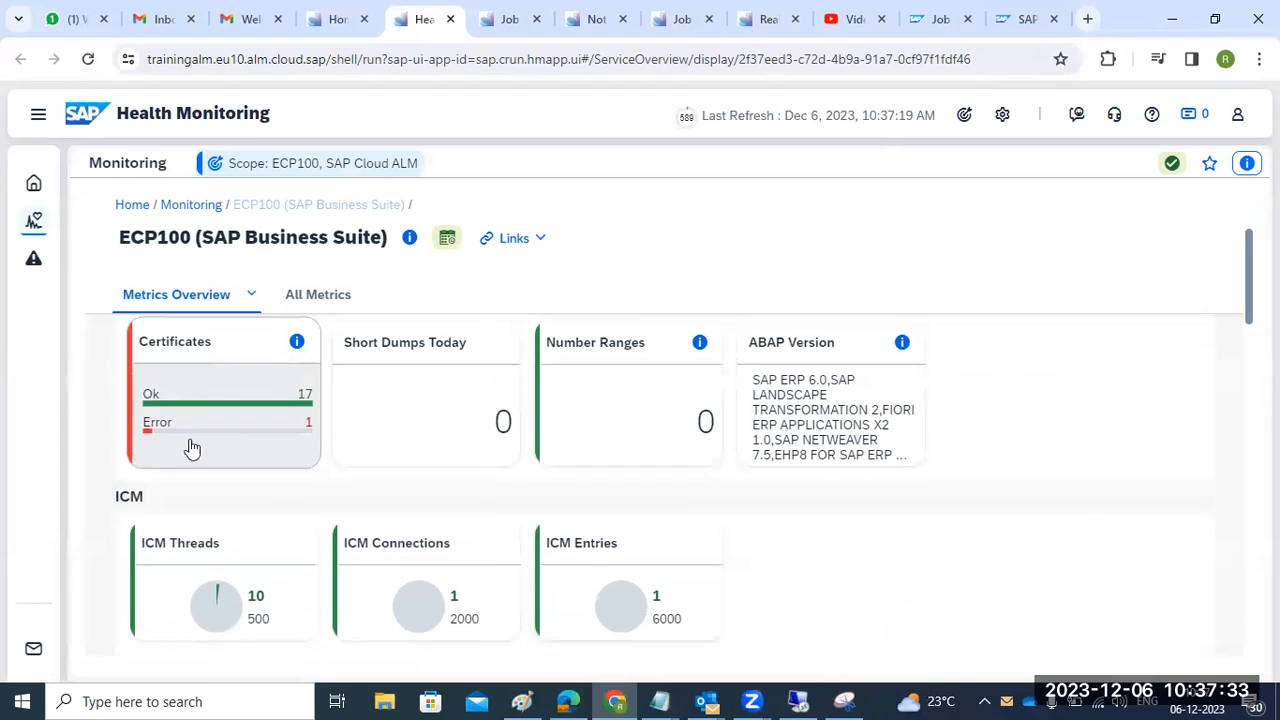
pyautogui.scroll(-2, 191, 446)
pyautogui.scroll(-1, 425, 464)
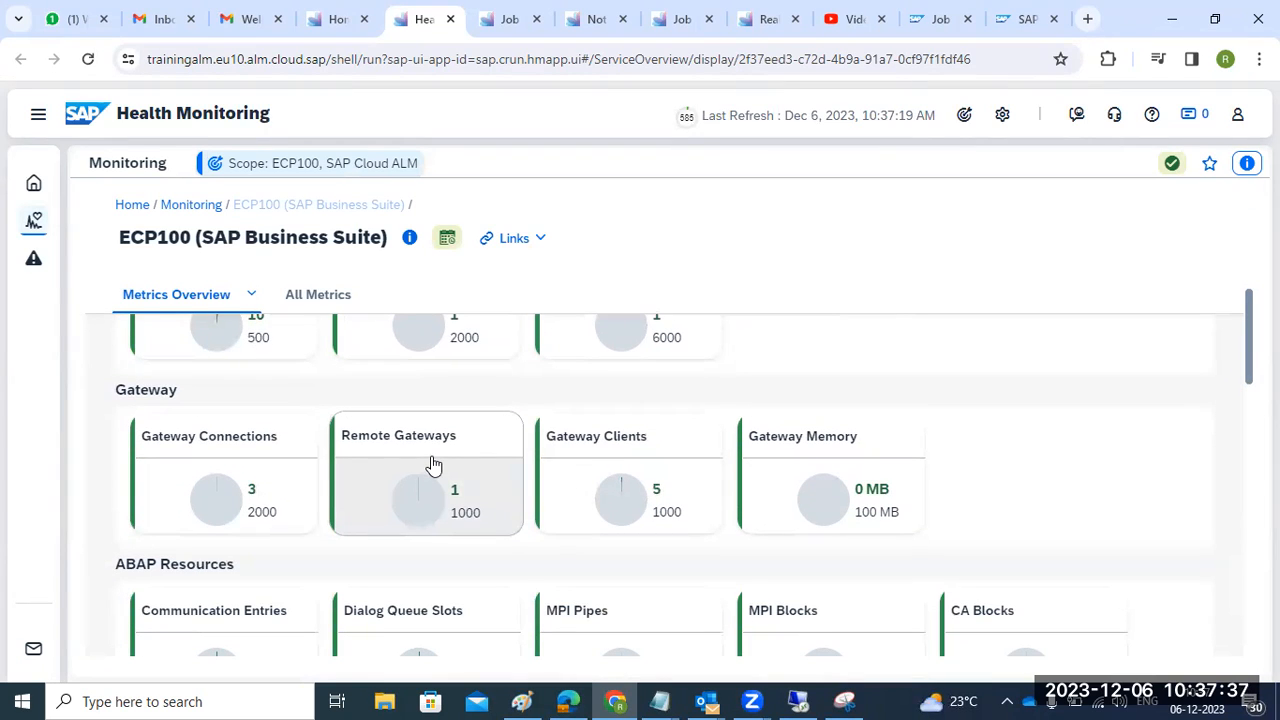
pyautogui.scroll(-1, 432, 594)
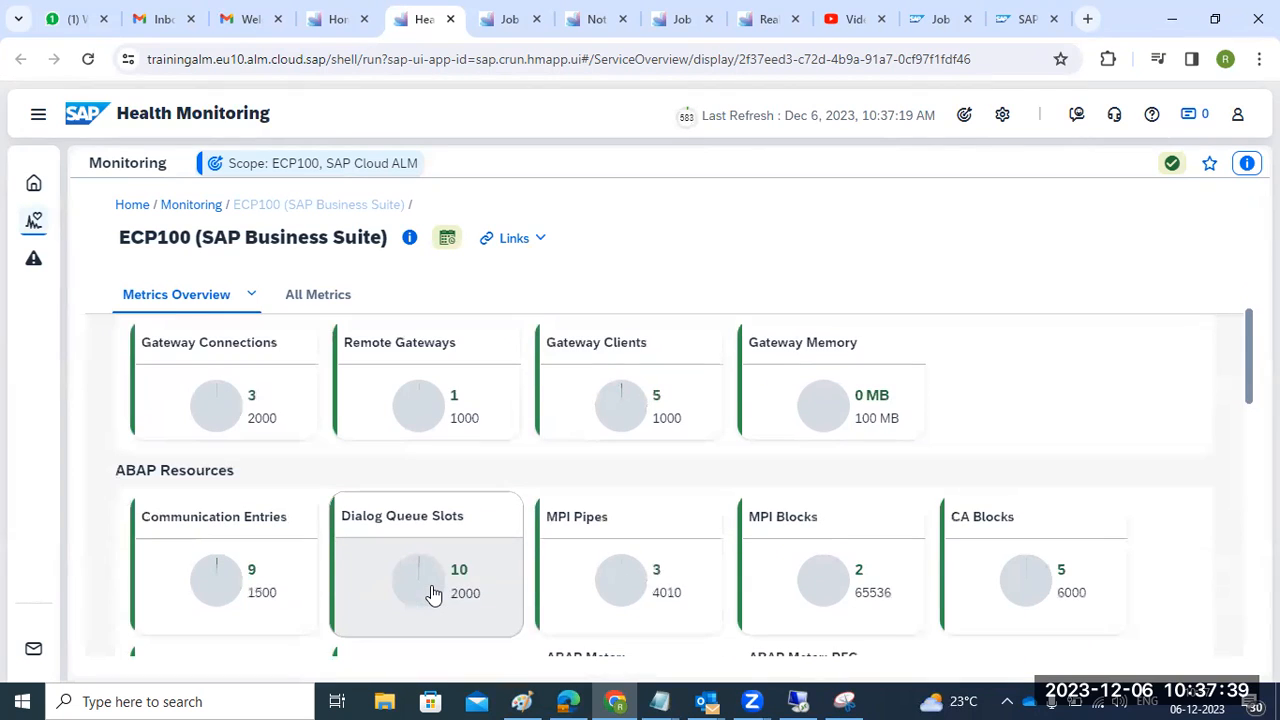
pyautogui.scroll(-1, 643, 580)
pyautogui.scroll(-1, 643, 584)
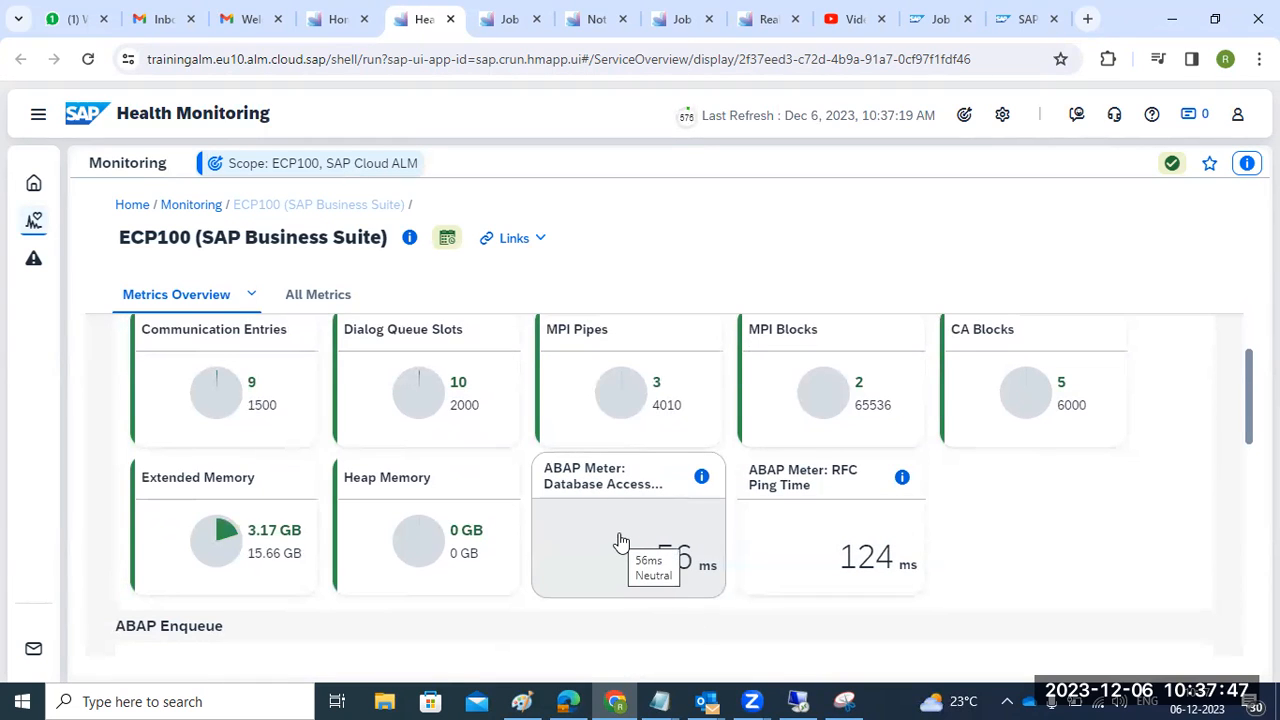
pyautogui.scroll(-2, 240, 545)
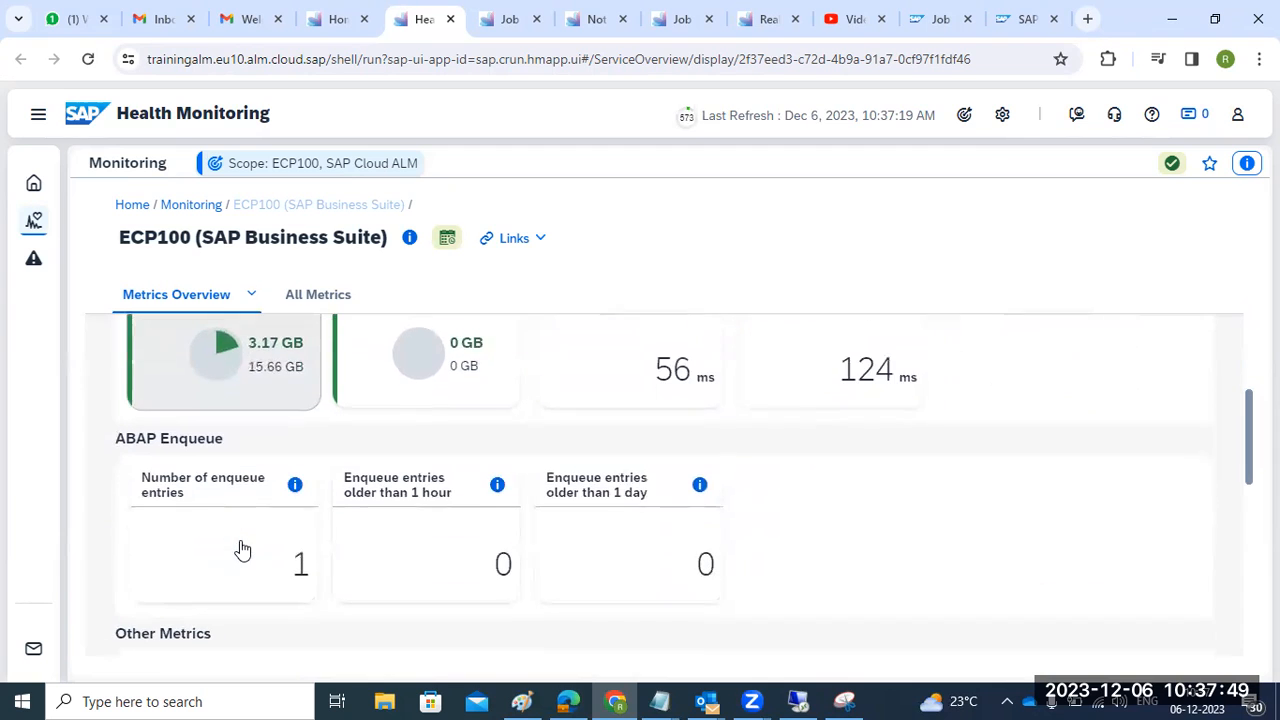
pyautogui.scroll(-1, 242, 550)
pyautogui.scroll(-2, 240, 548)
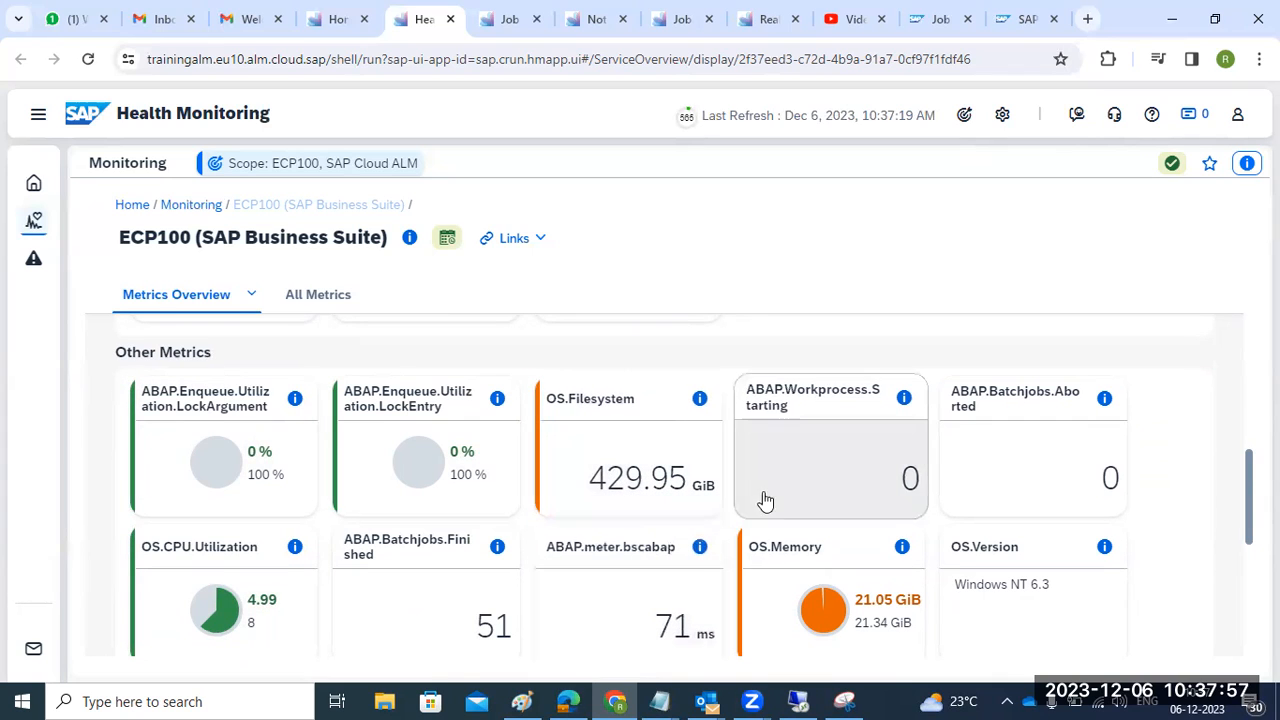
pyautogui.scroll(-1, 1108, 476)
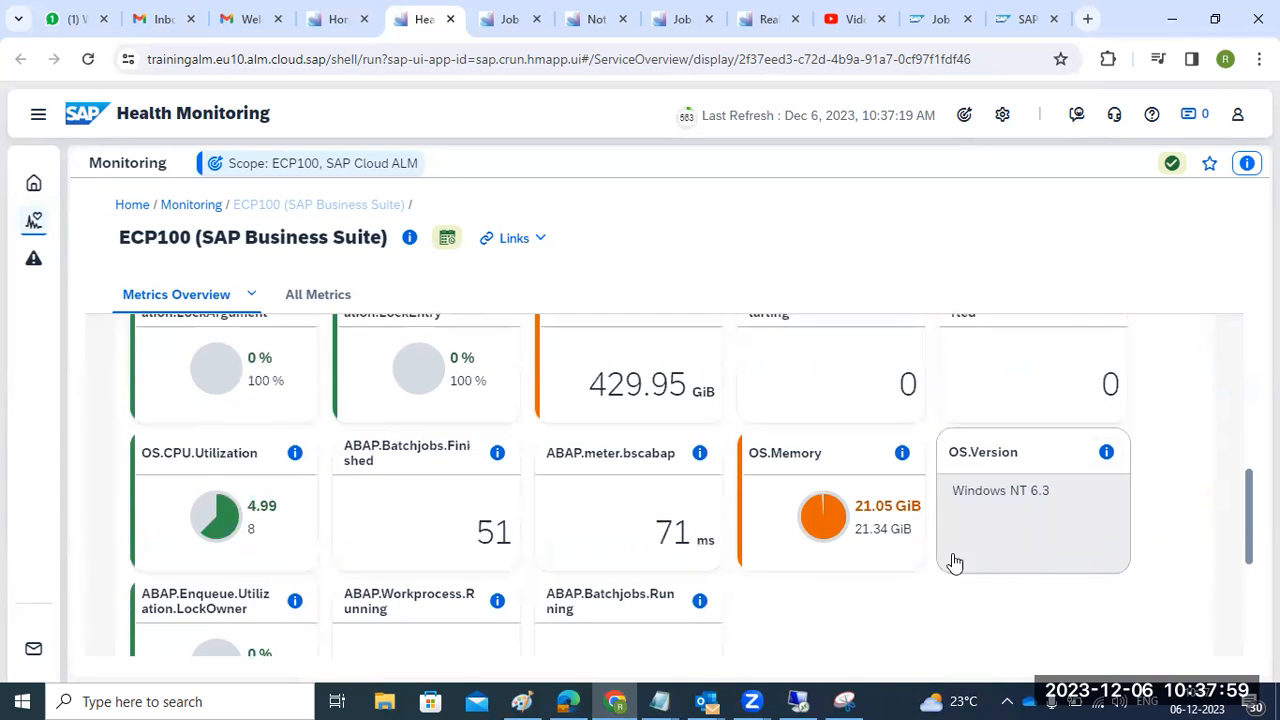
pyautogui.moveTo(909, 543)
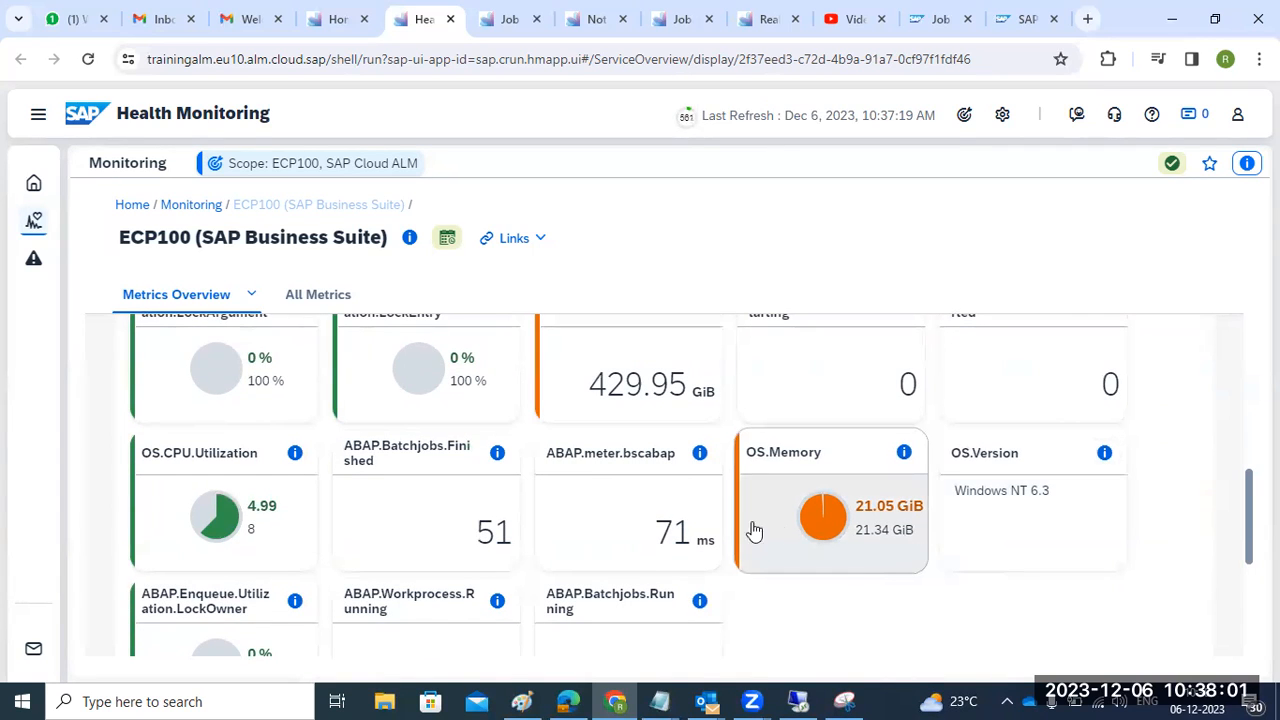
pyautogui.scroll(-2, 622, 543)
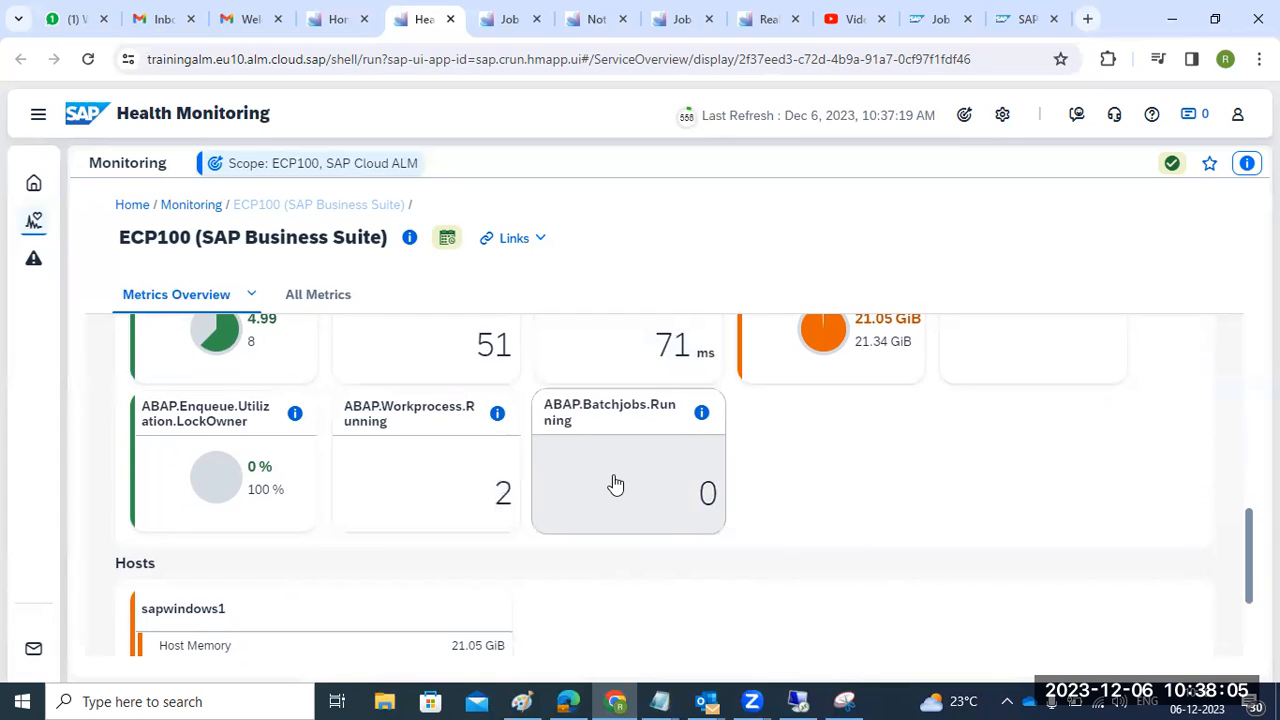
pyautogui.scroll(-2, 610, 486)
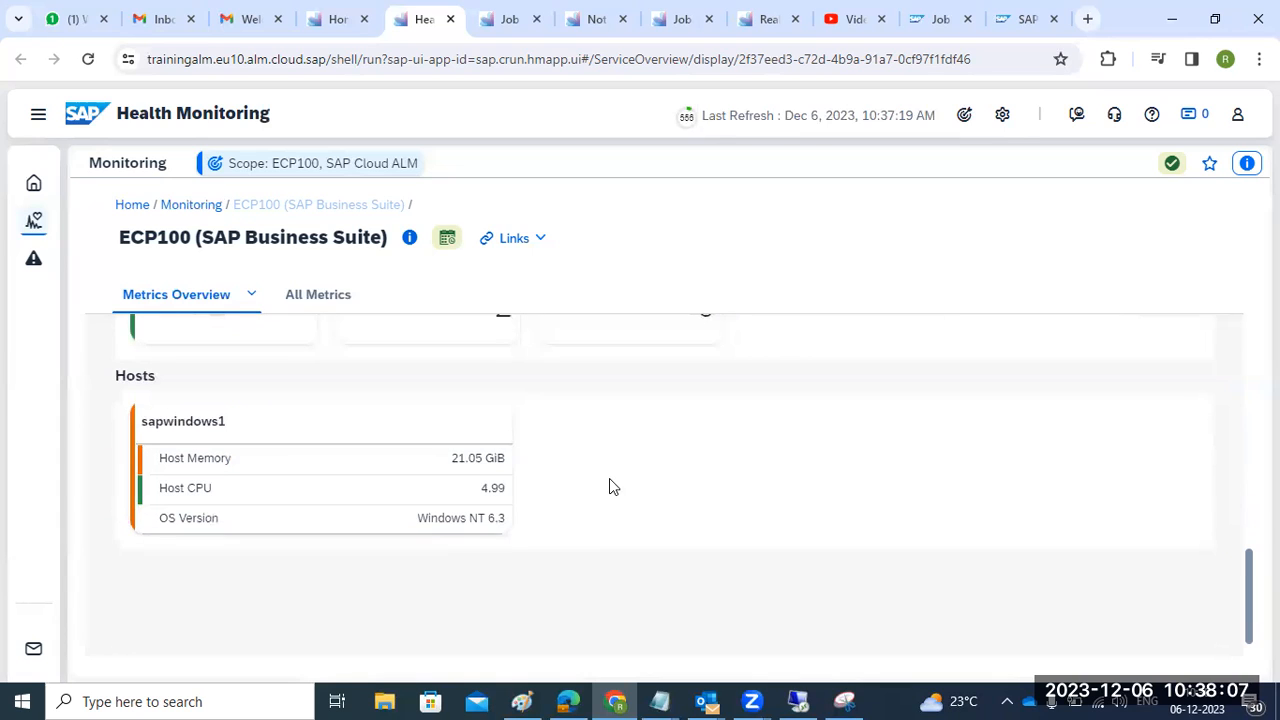
pyautogui.scroll(2, 323, 520)
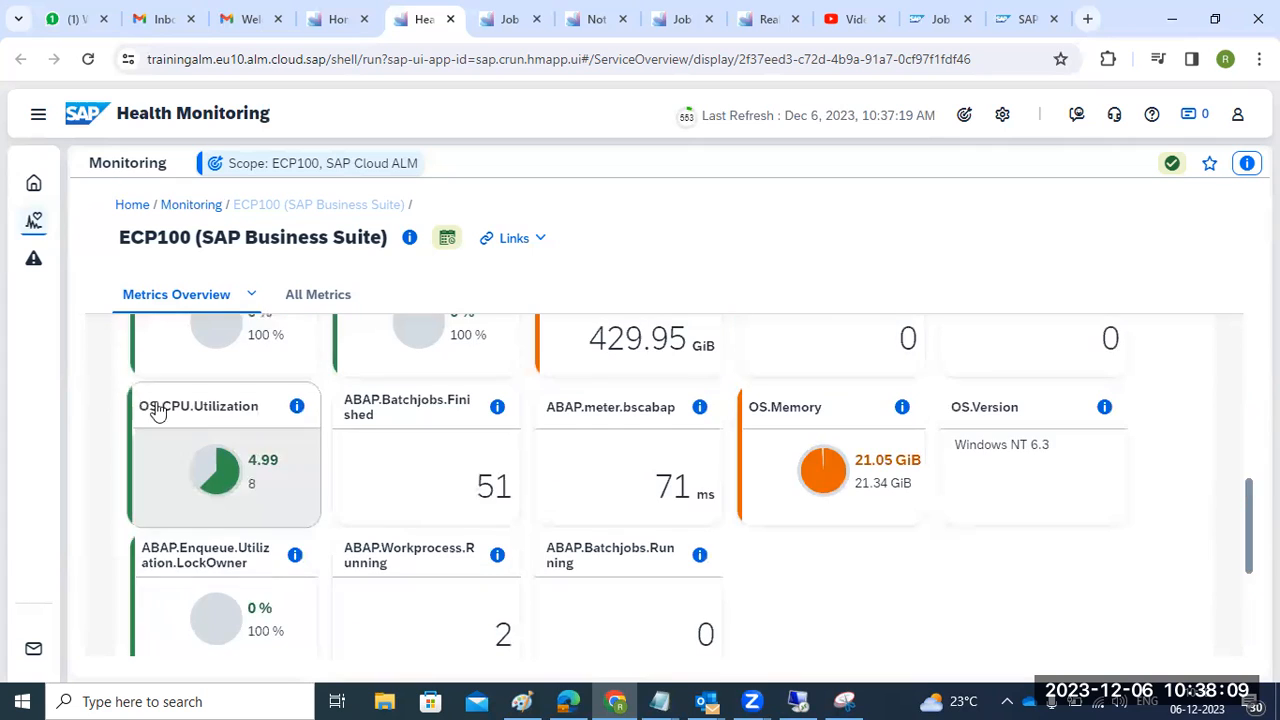
# - Confirm the Alerting view shows no alerts, then reopen ECP100 from the monitored systems list
pyautogui.click(36, 122)
pyautogui.click(104, 257)
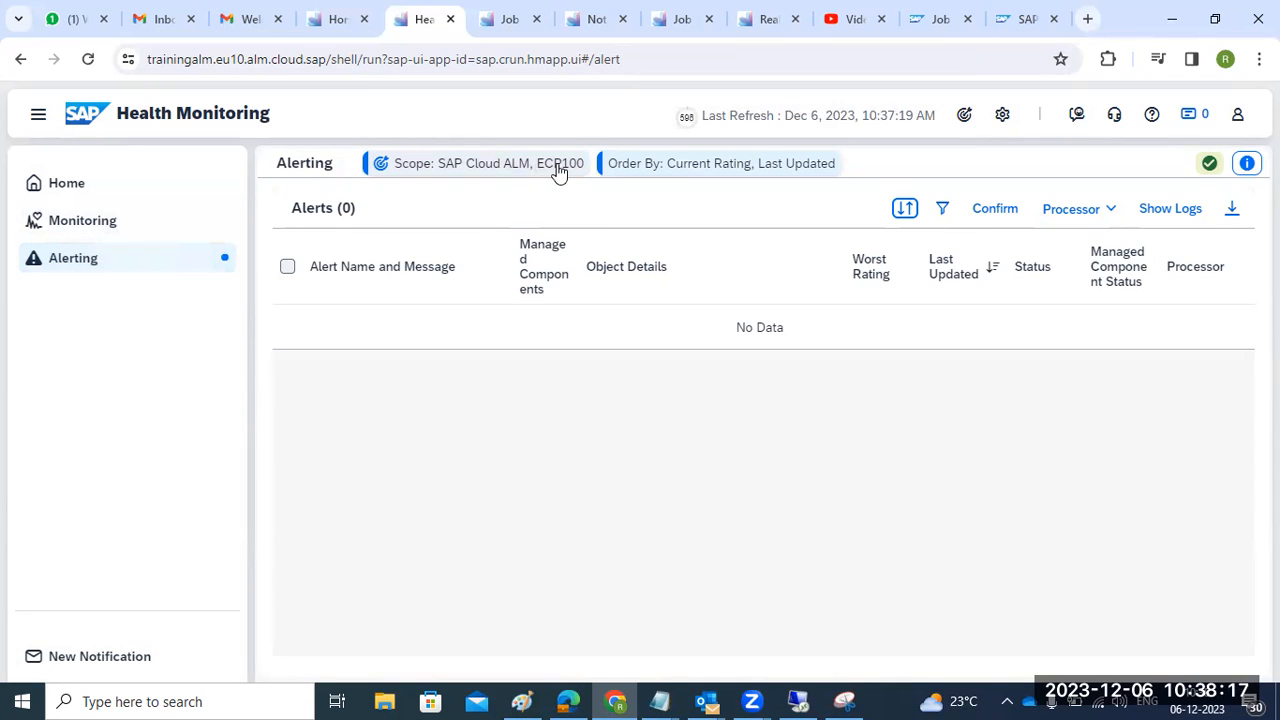
pyautogui.click(105, 212)
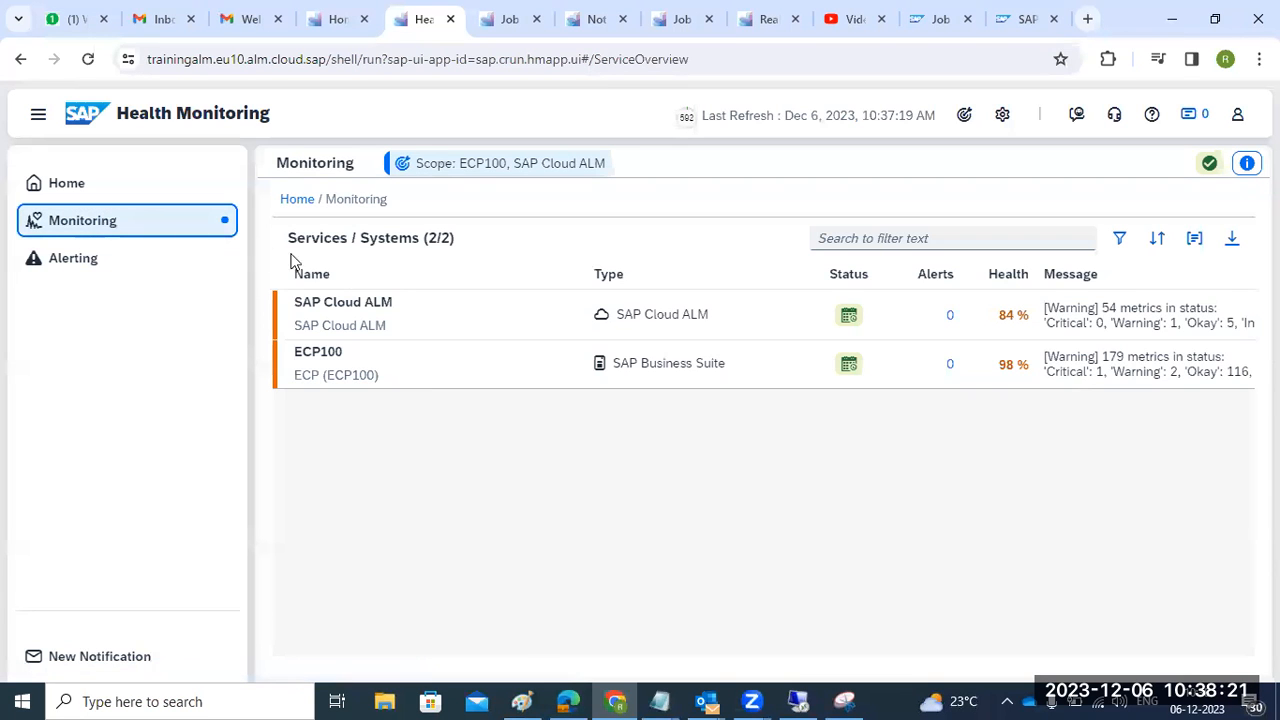
pyautogui.click(465, 383)
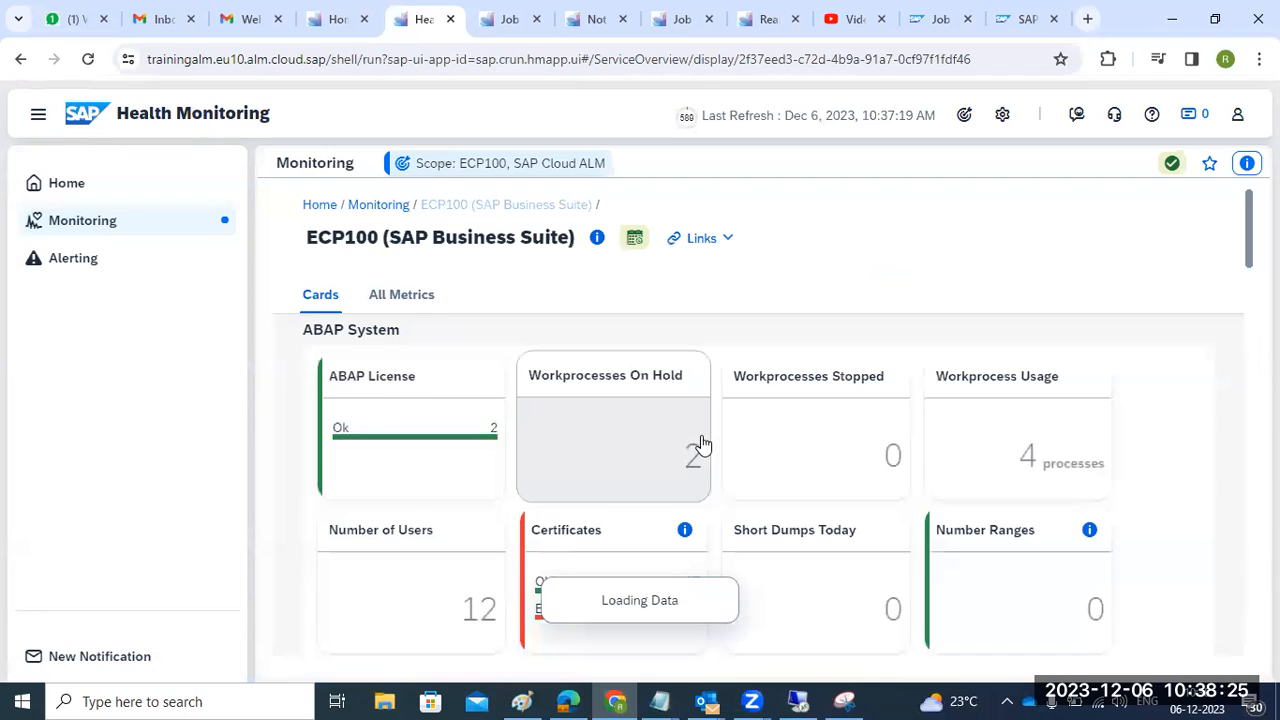
# - Review the ABAP License, Workprocesses On Hold and Number of Users metric rows
pyautogui.click(390, 468)
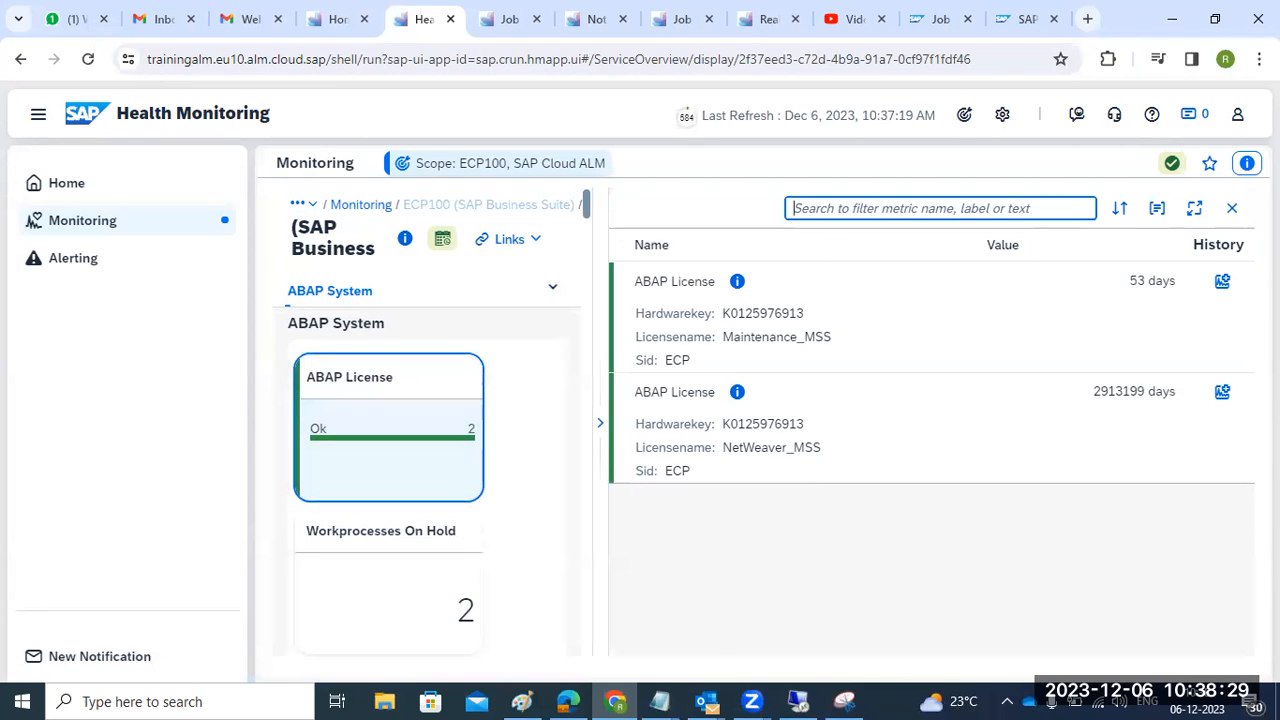
pyautogui.click(1232, 208)
pyautogui.click(636, 465)
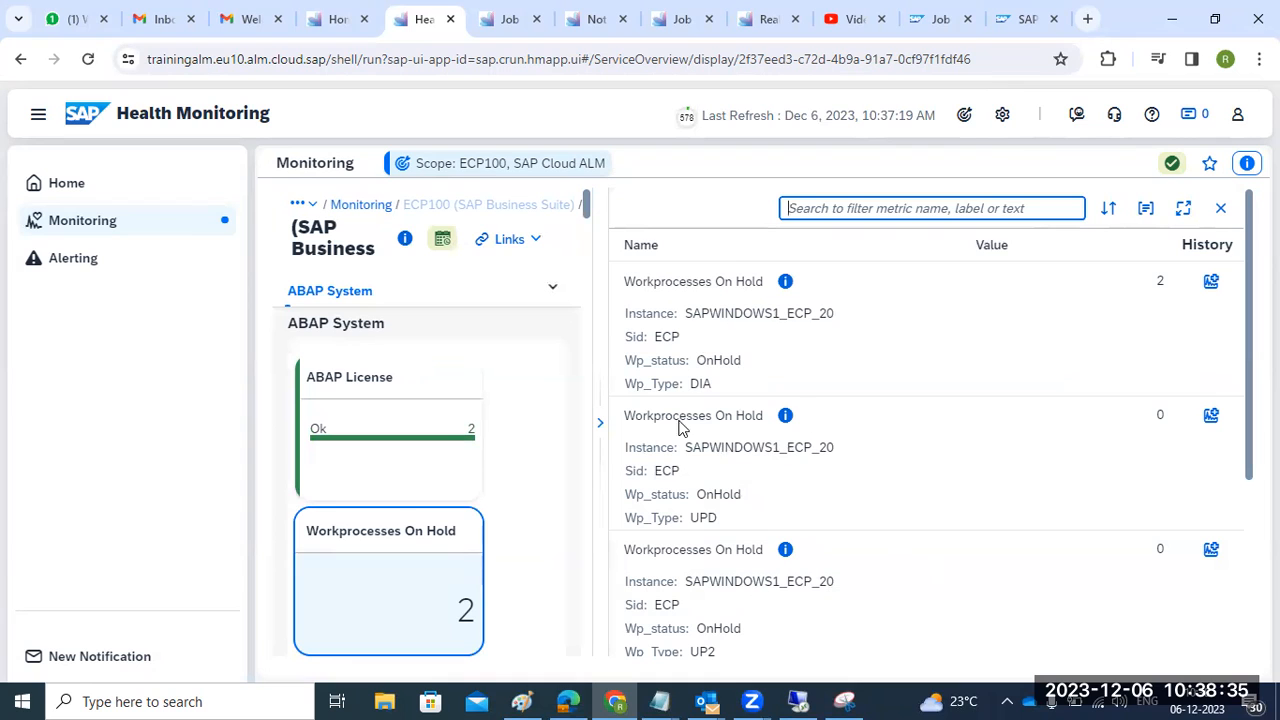
pyautogui.scroll(-7, 440, 510)
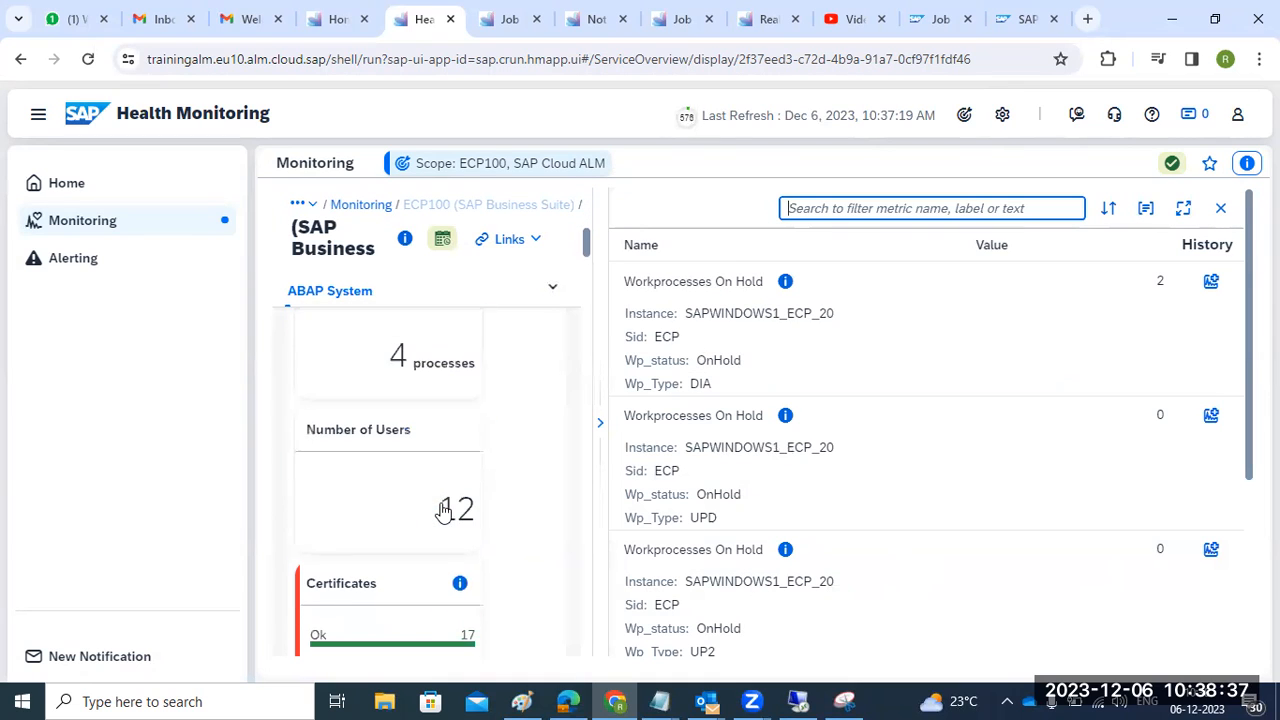
pyautogui.click(440, 510)
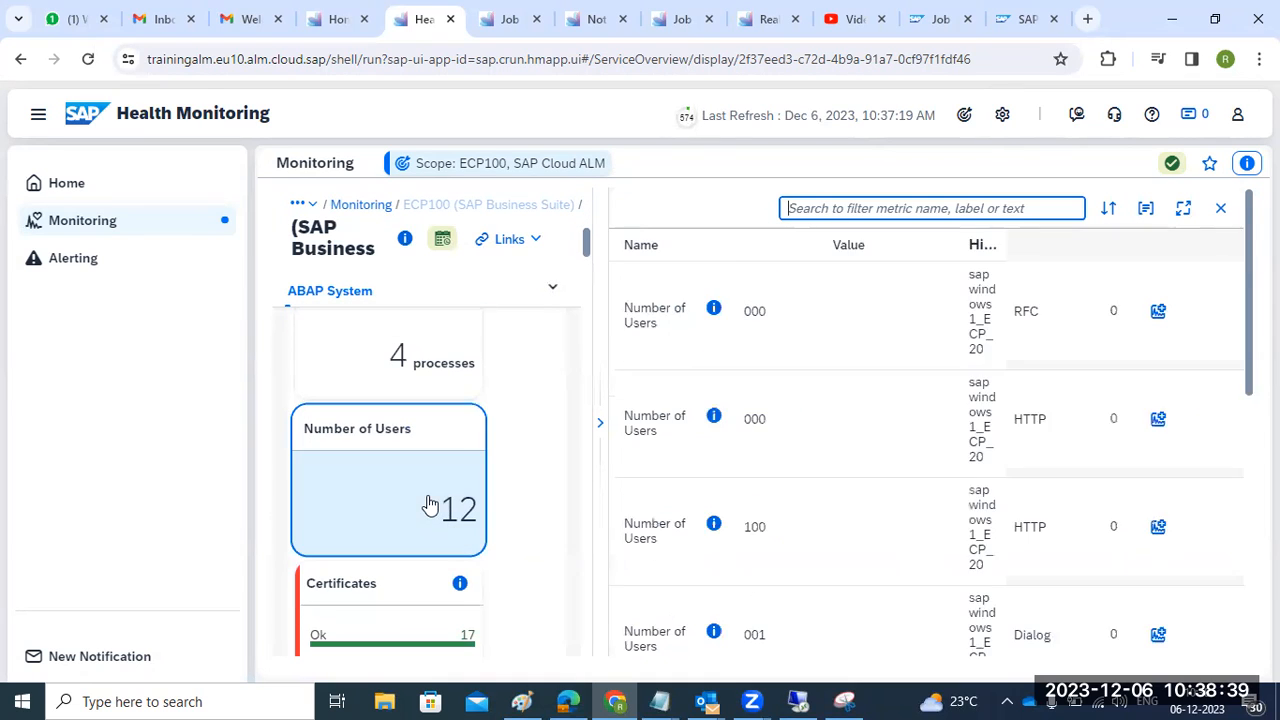
pyautogui.scroll(-10, 783, 418)
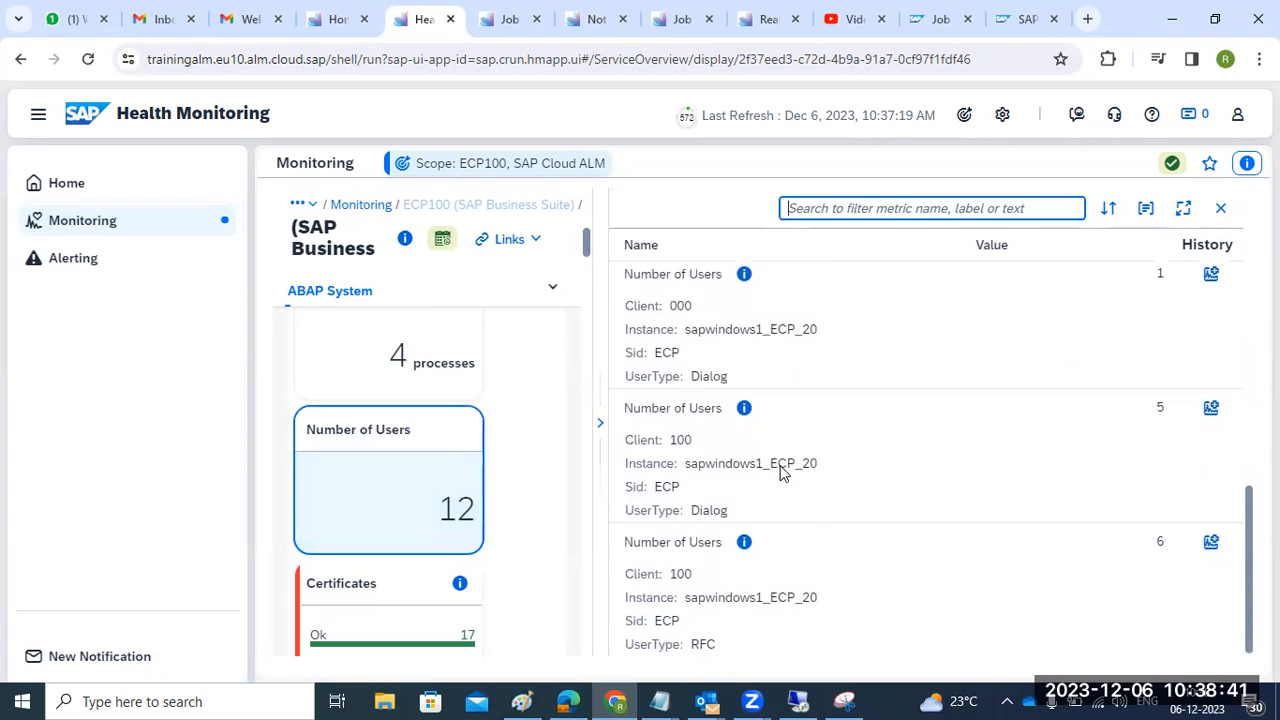
pyautogui.scroll(3, 646, 478)
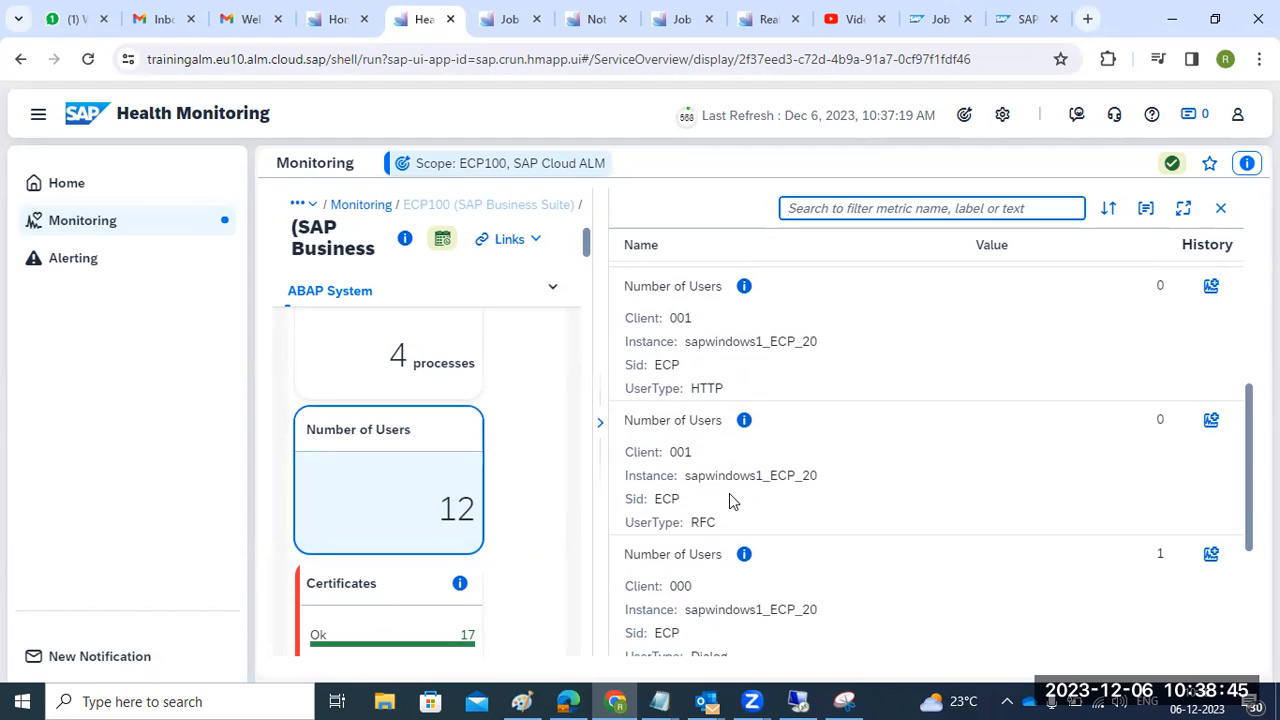
# - Inspect the client 001 RFC users details, then scroll through the Certificates entries
pyautogui.click(744, 421)
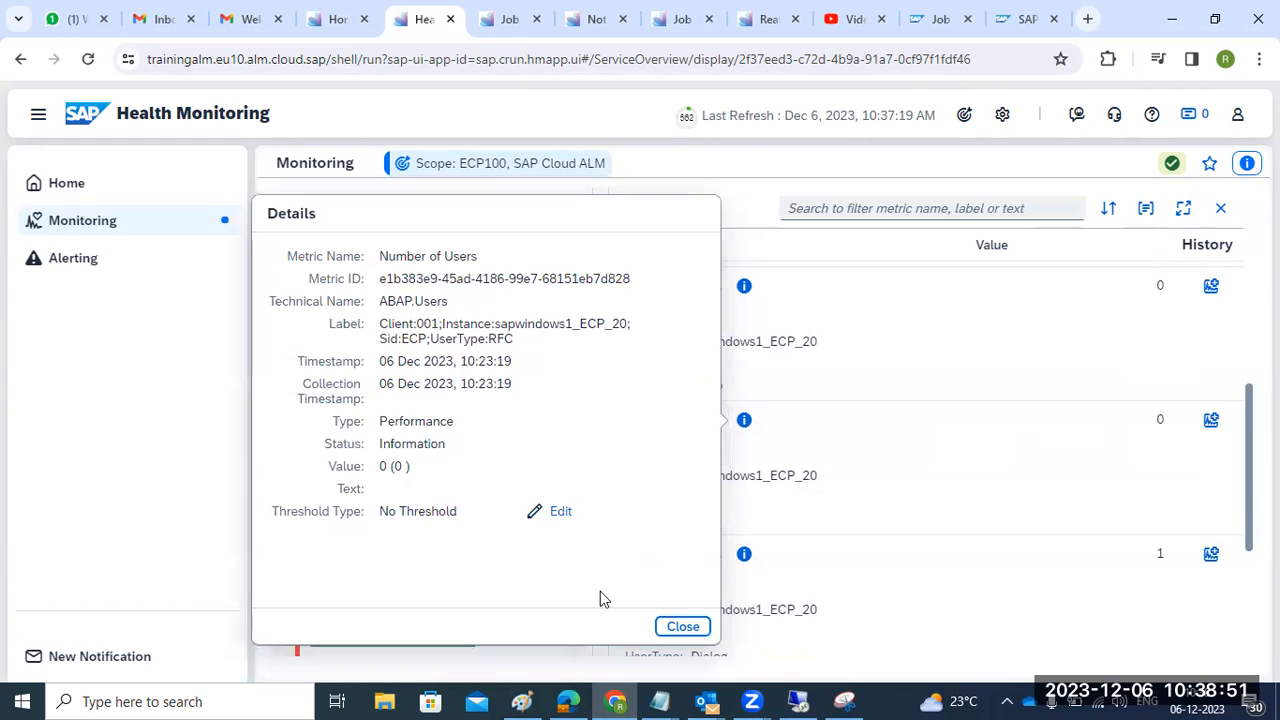
pyautogui.click(678, 626)
pyautogui.scroll(-3, 538, 591)
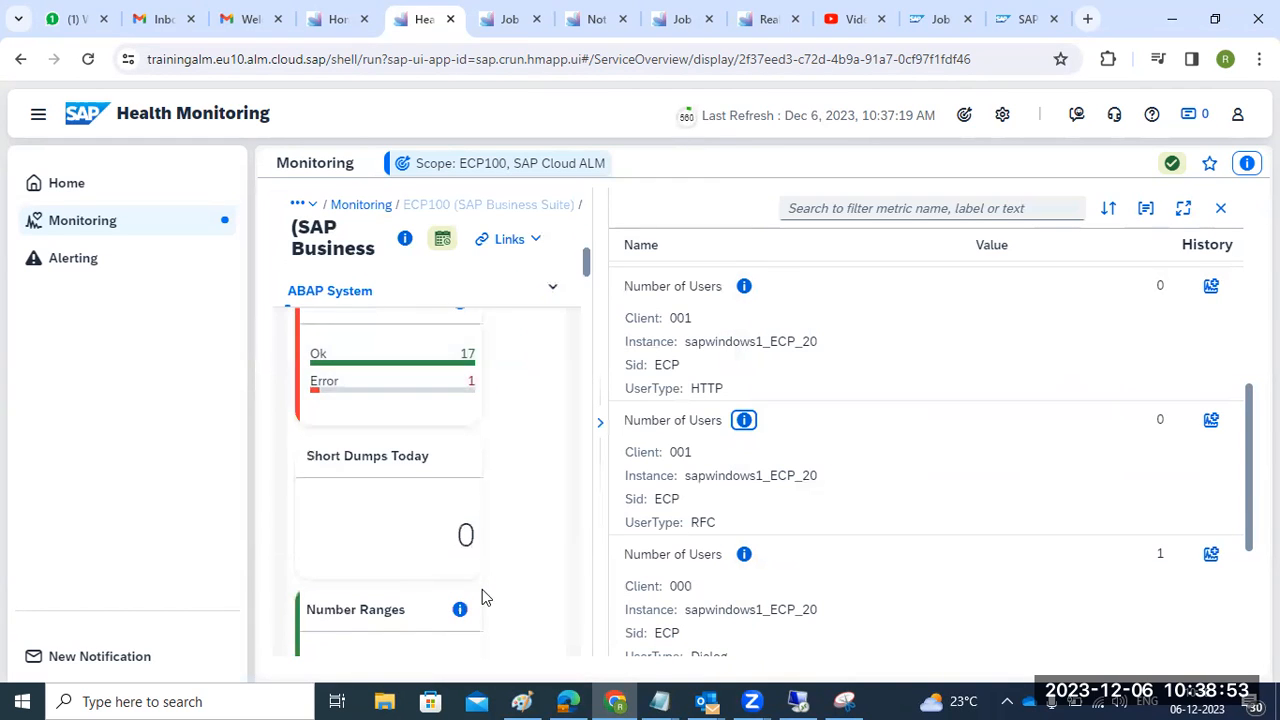
pyautogui.click(394, 394)
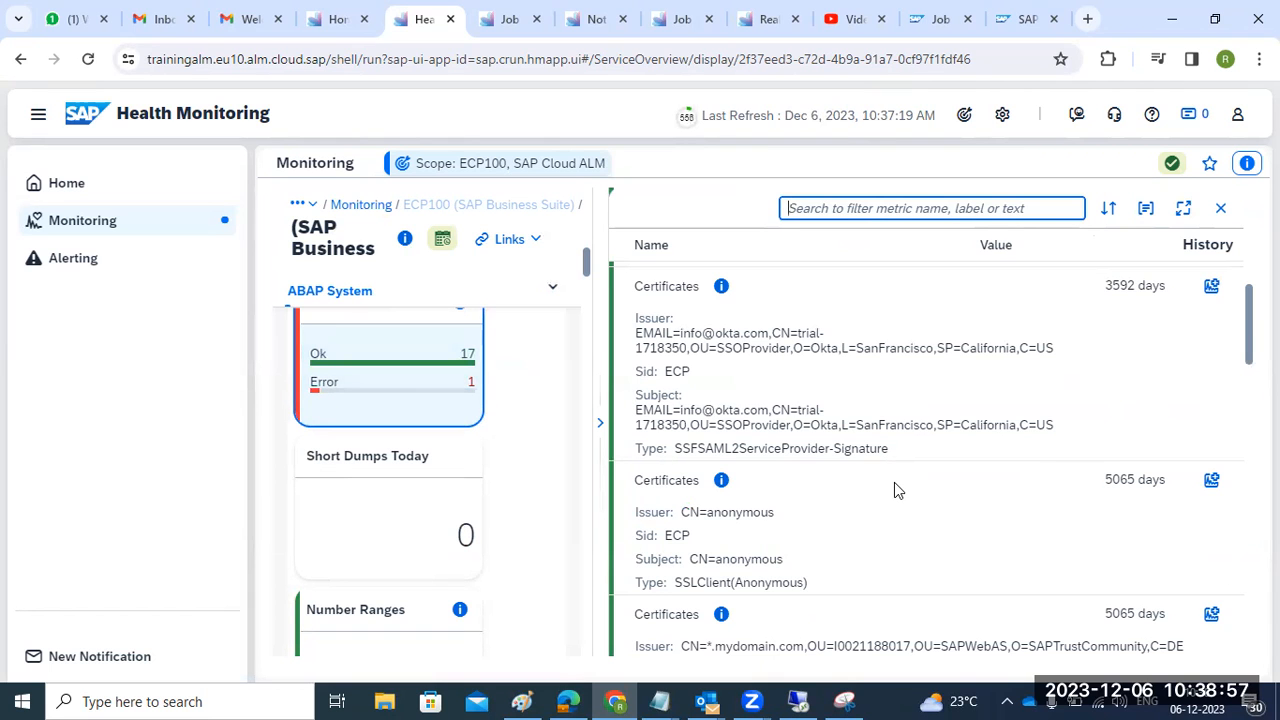
pyautogui.scroll(-5, 894, 482)
pyautogui.scroll(-10, 897, 494)
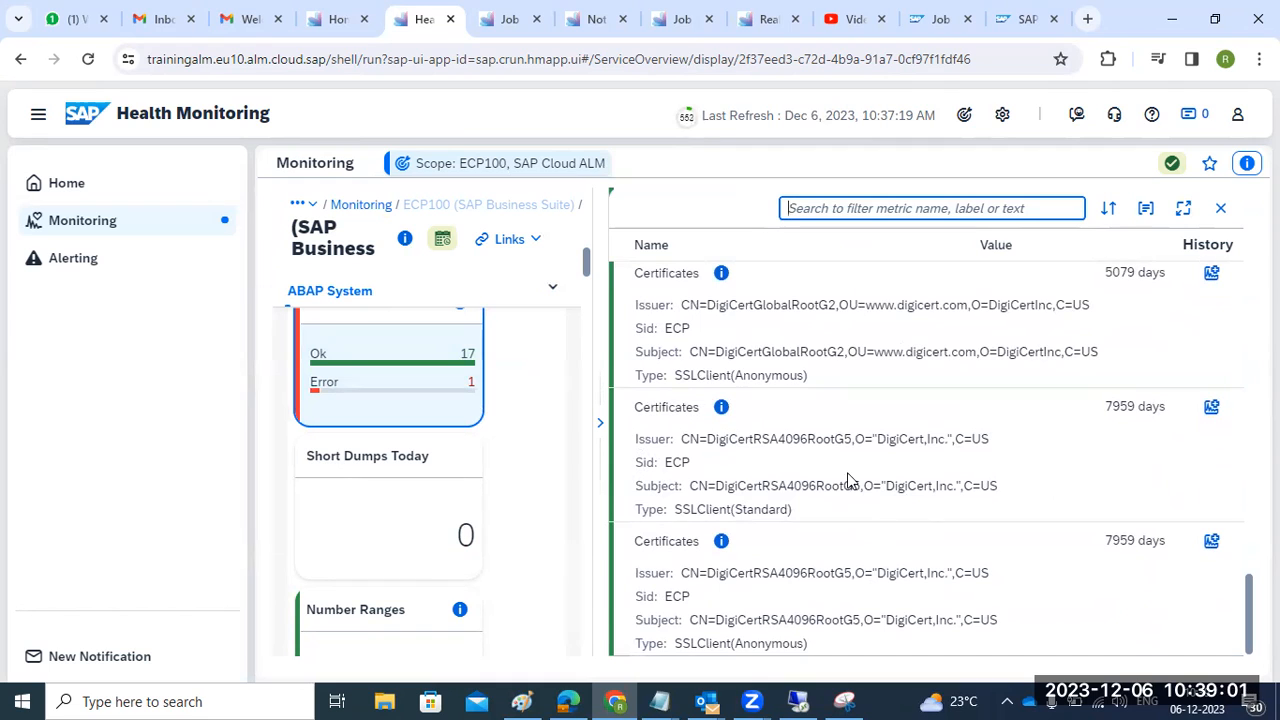
pyautogui.scroll(-5, 426, 534)
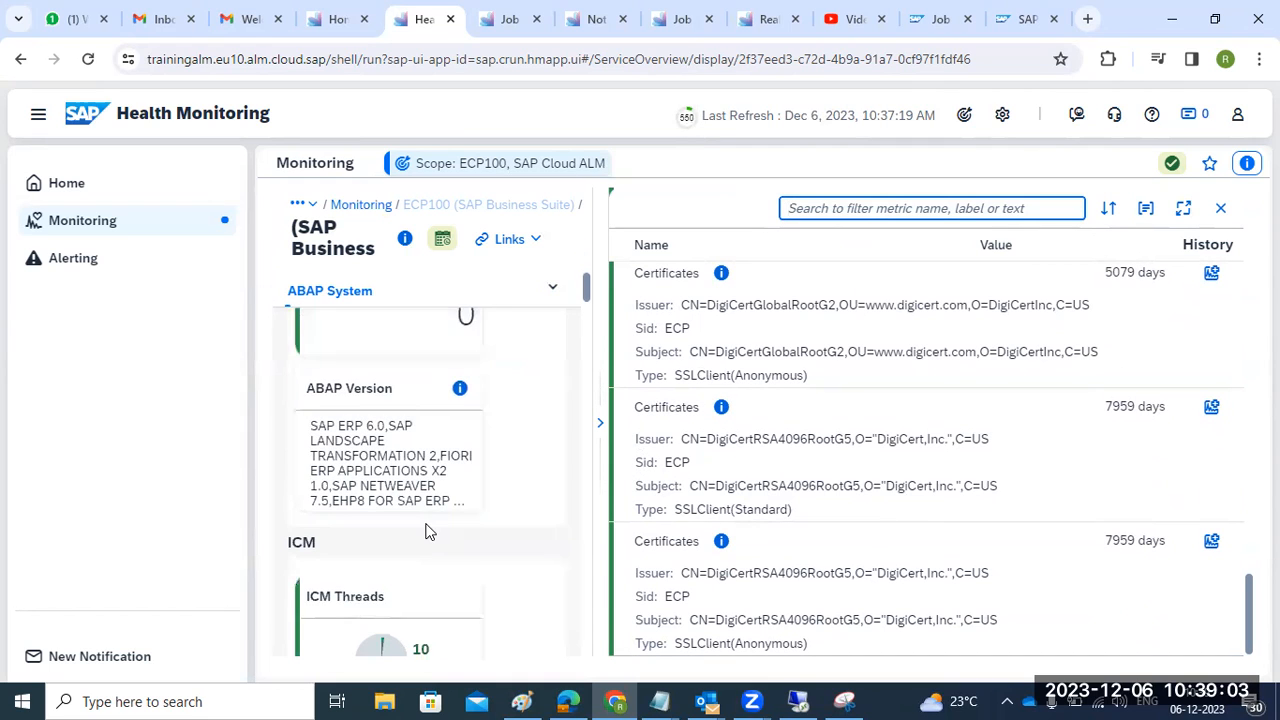
pyautogui.scroll(2, 426, 534)
# - Read the full ABAP Version metric details popover, then close it
pyautogui.click(393, 462)
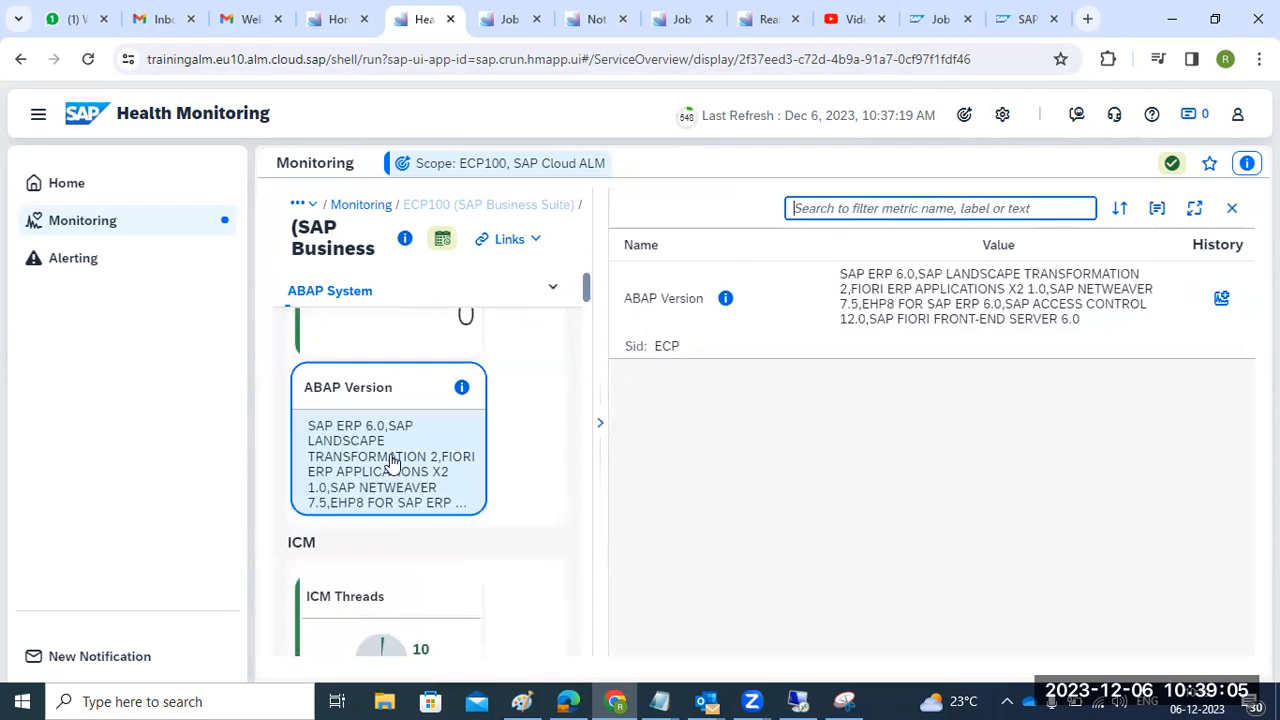
pyautogui.click(972, 307)
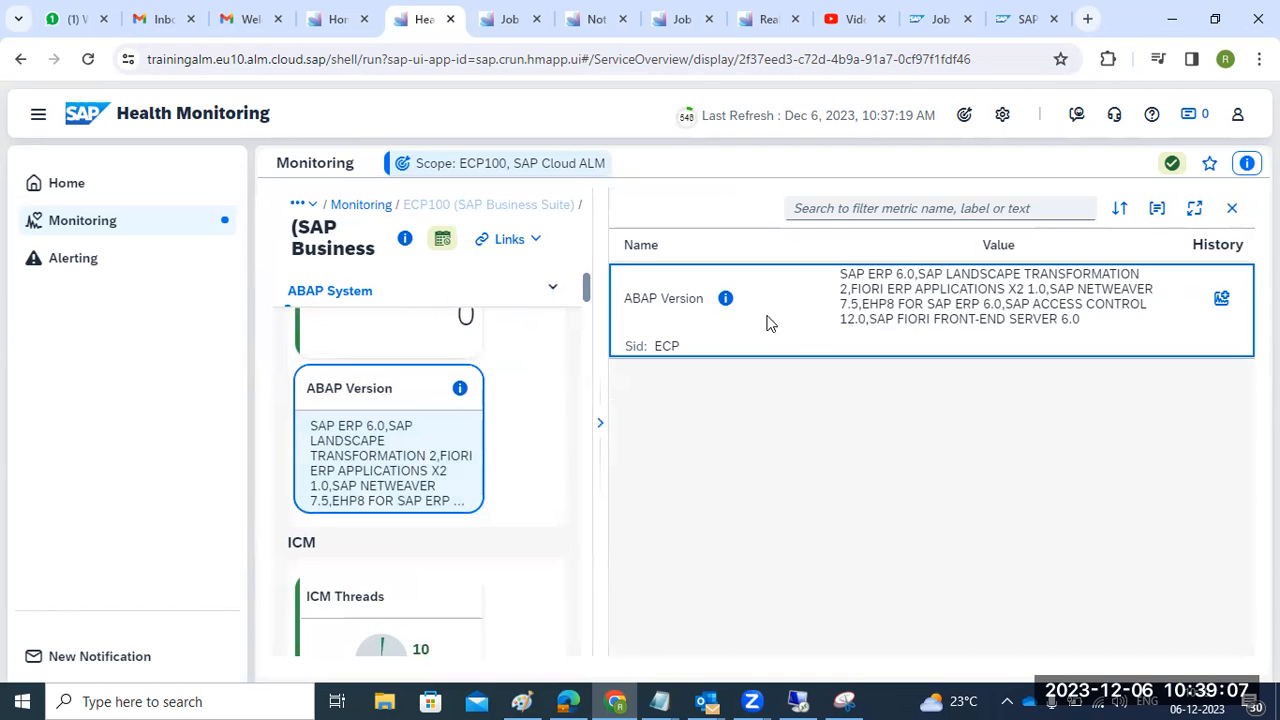
pyautogui.click(727, 301)
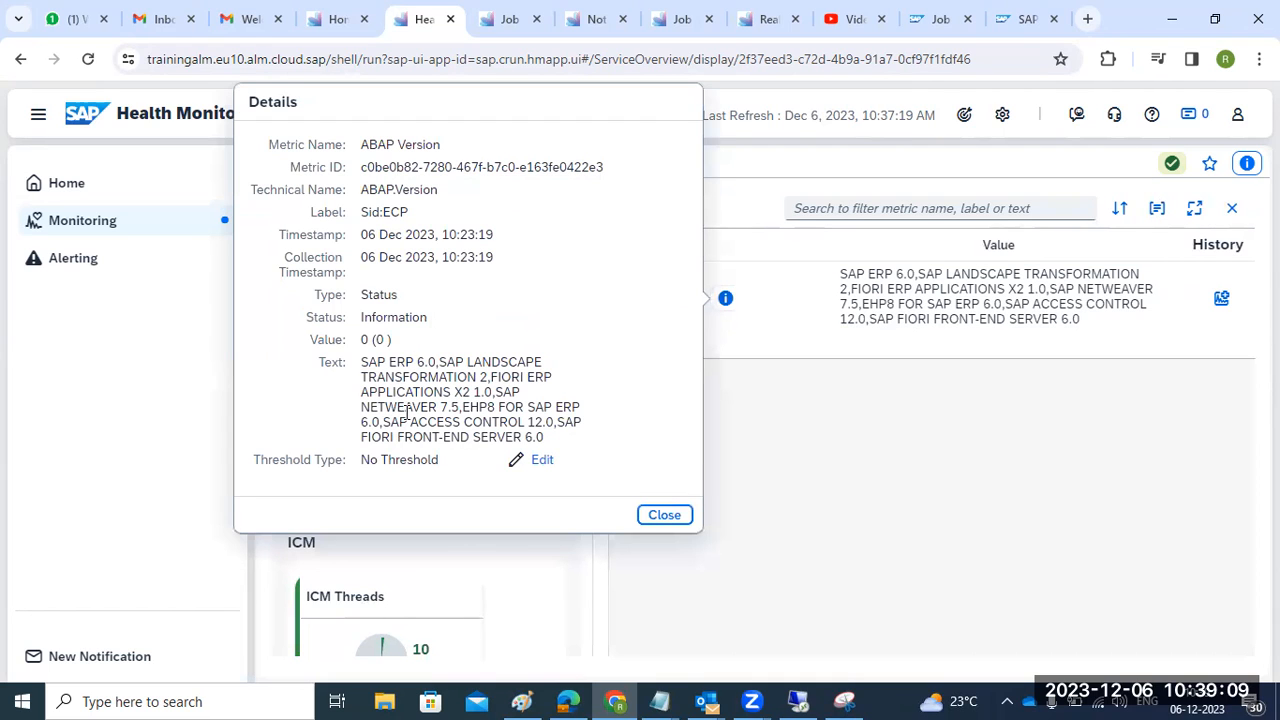
pyautogui.click(521, 466)
pyautogui.click(666, 515)
# - Show the Extended Memory metric: 3.17 GB of 15.66 GB used (20.24 %)
pyautogui.scroll(-5, 443, 509)
pyautogui.scroll(-10, 443, 514)
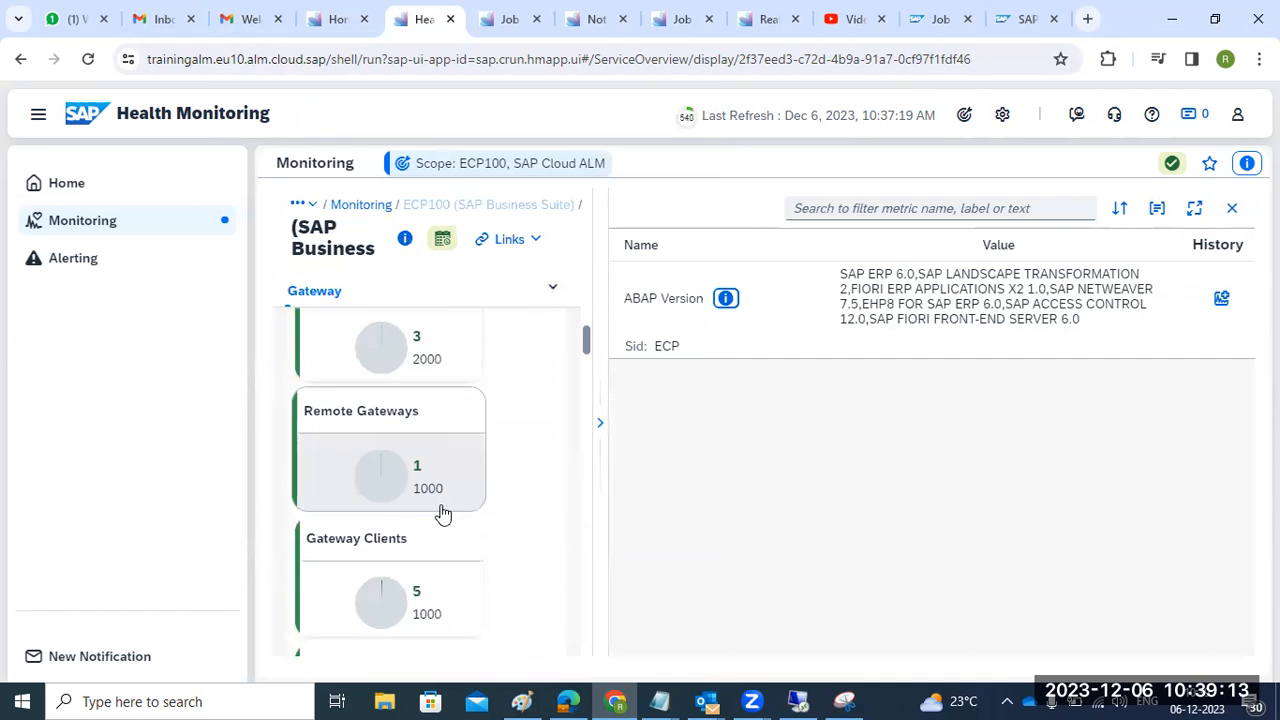
pyautogui.scroll(-5, 443, 514)
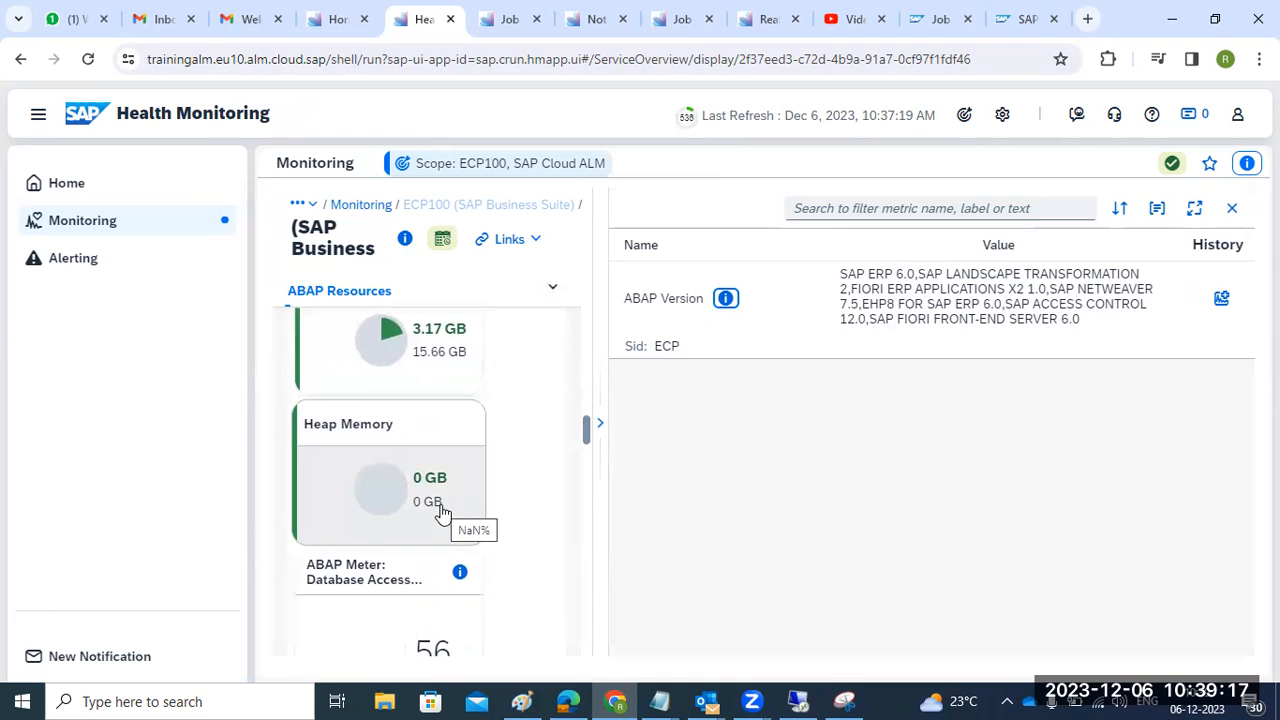
pyautogui.scroll(1, 443, 512)
pyautogui.click(423, 460)
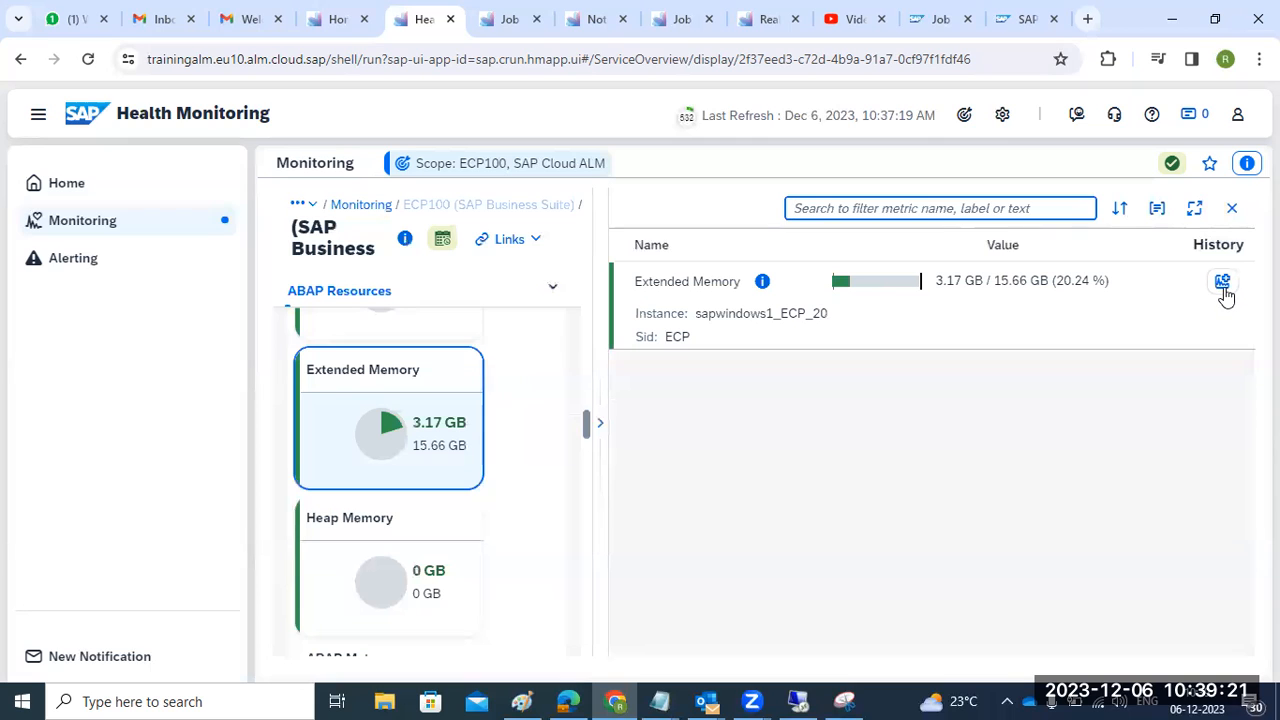
# - View the Extended Memory history chart for Dec 5–6 2023, browsing start dates back to 2022 without applying
pyautogui.click(1224, 285)
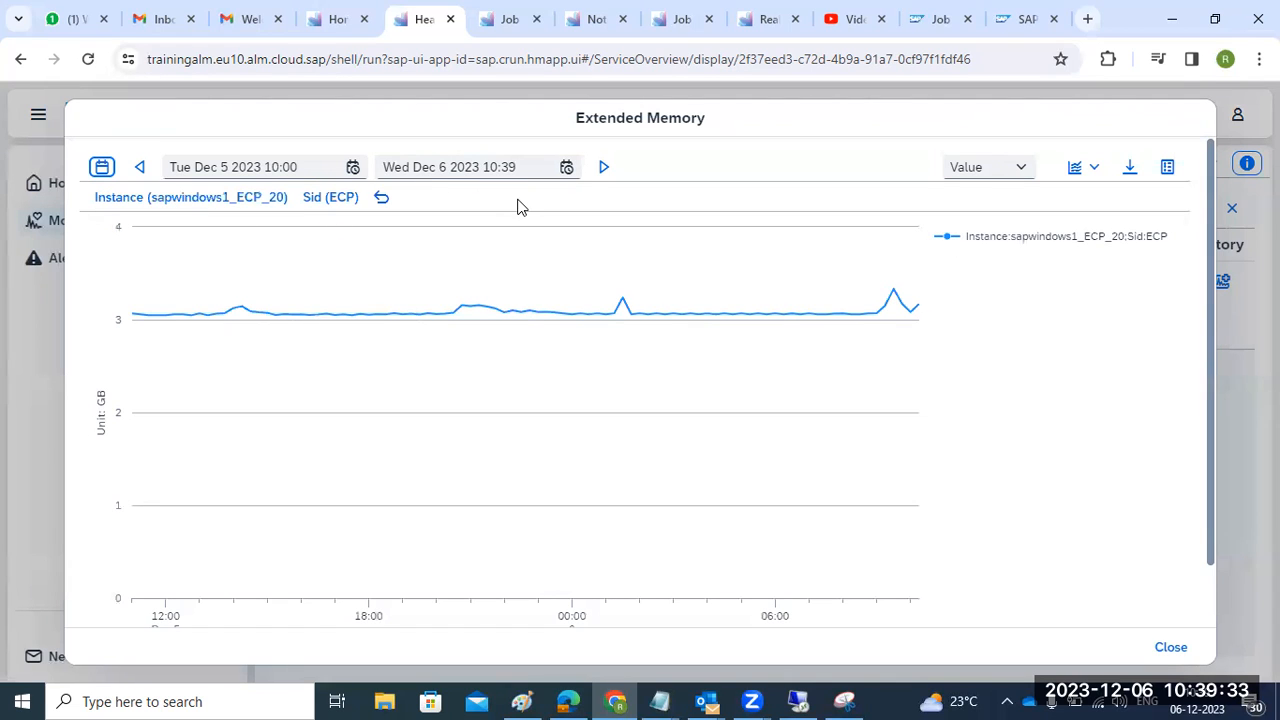
pyautogui.click(352, 167)
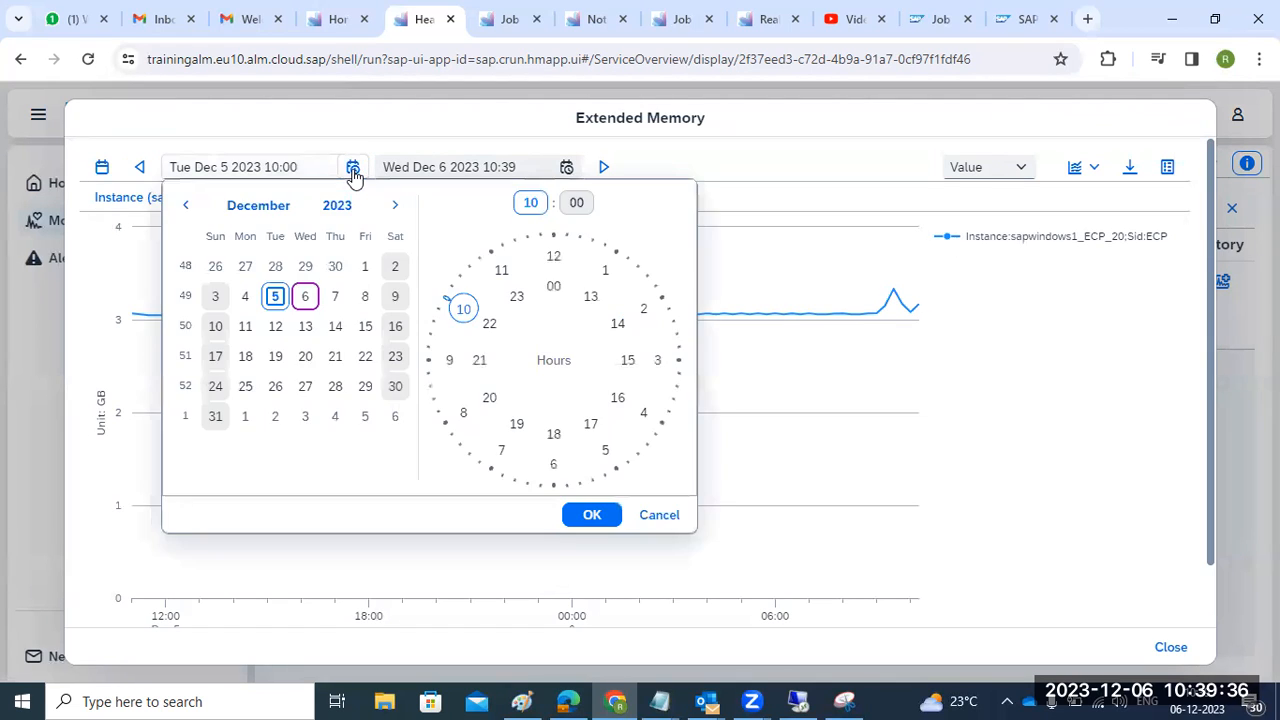
pyautogui.click(186, 206)
pyautogui.click(332, 207)
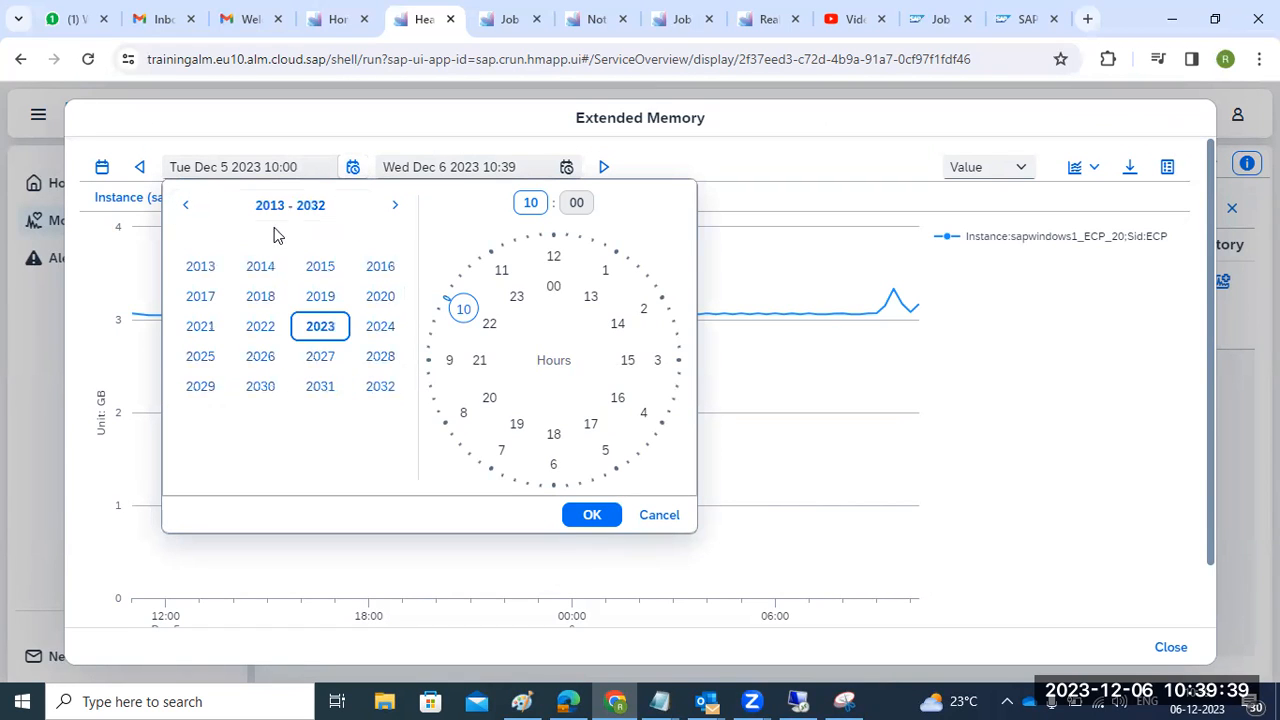
pyautogui.click(259, 327)
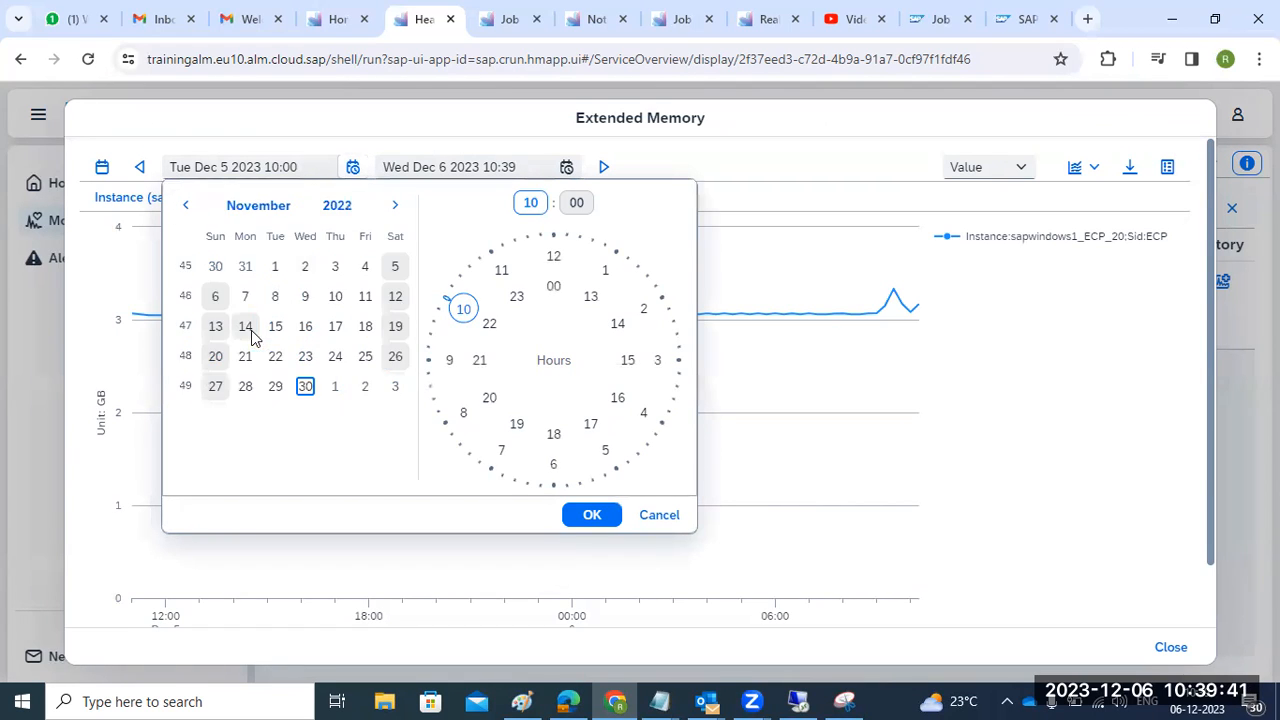
pyautogui.click(600, 515)
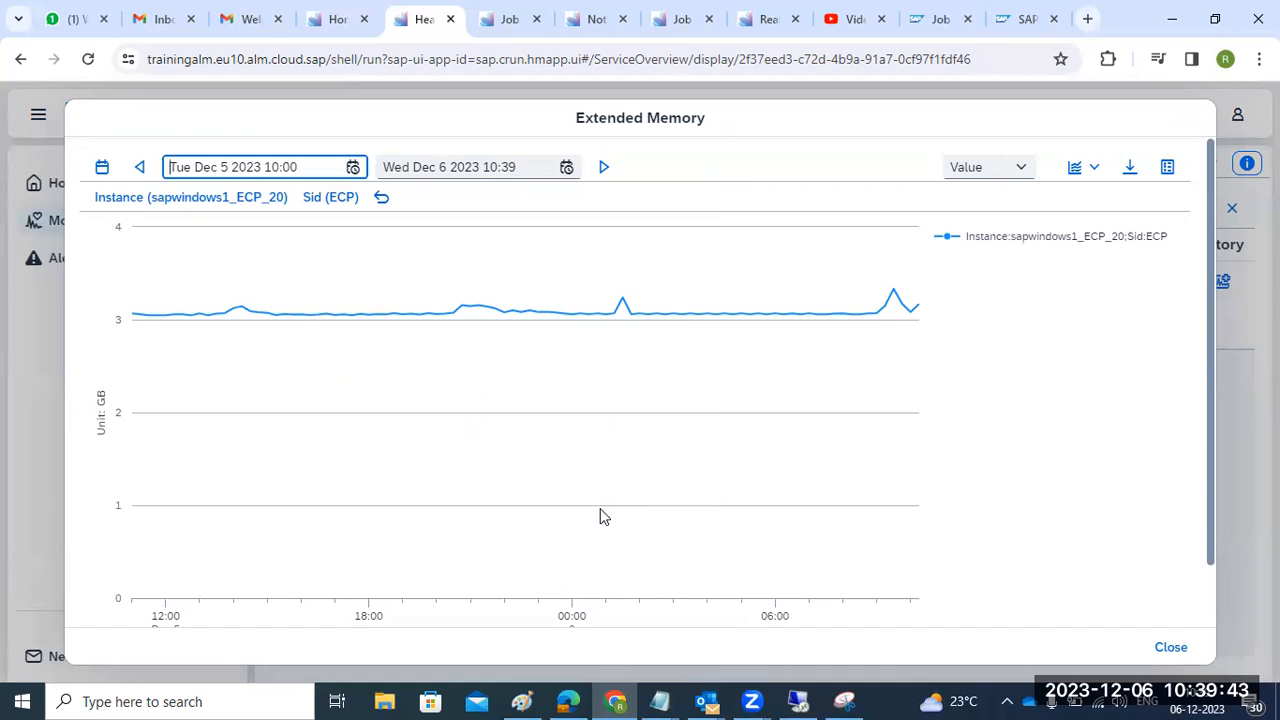
pyautogui.click(605, 170)
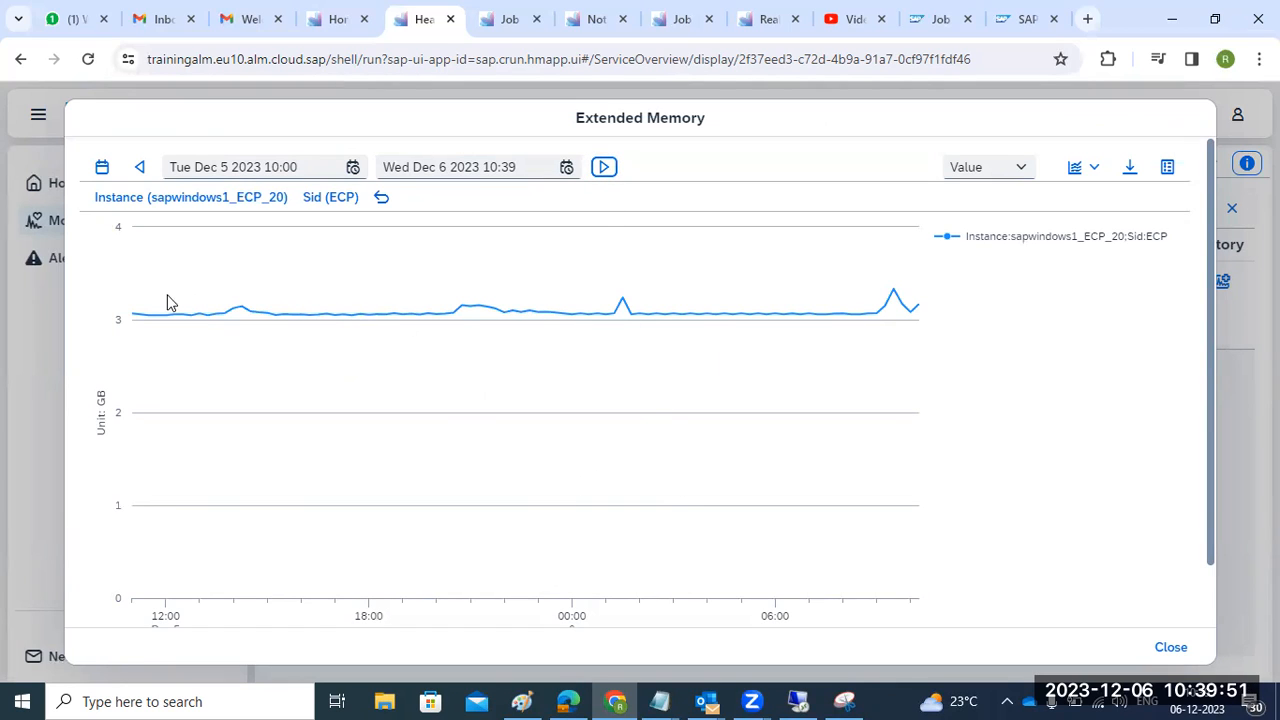
pyautogui.click(1165, 647)
# - Show the OS.Filesystem metrics, with drive E at 97.49 % used, and check its history chart
pyautogui.scroll(-4, 500, 530)
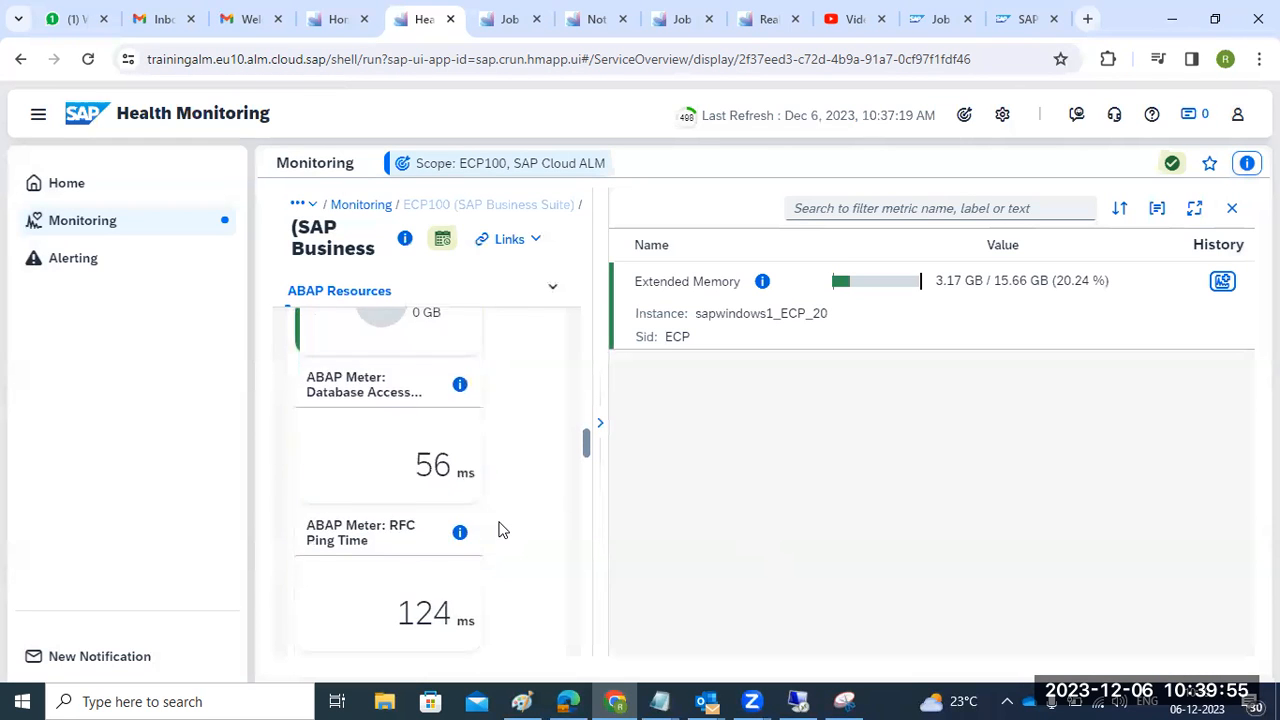
pyautogui.scroll(-8, 500, 530)
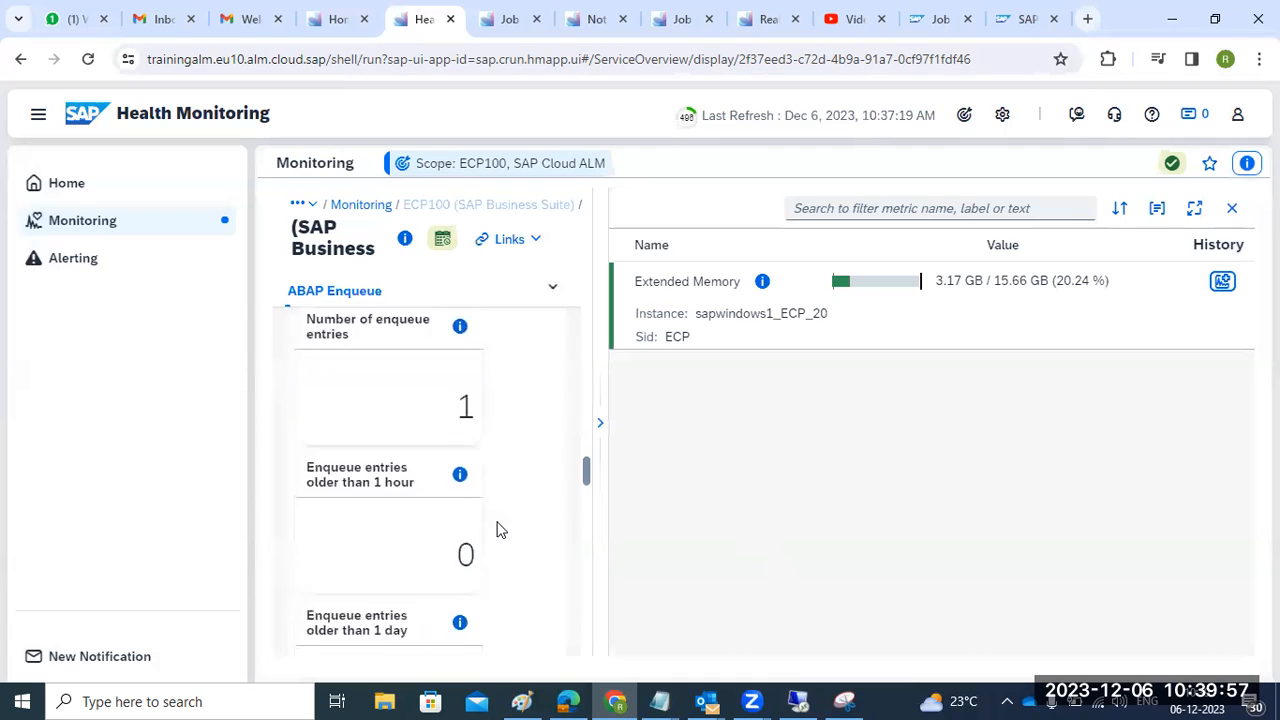
pyautogui.scroll(-2, 491, 523)
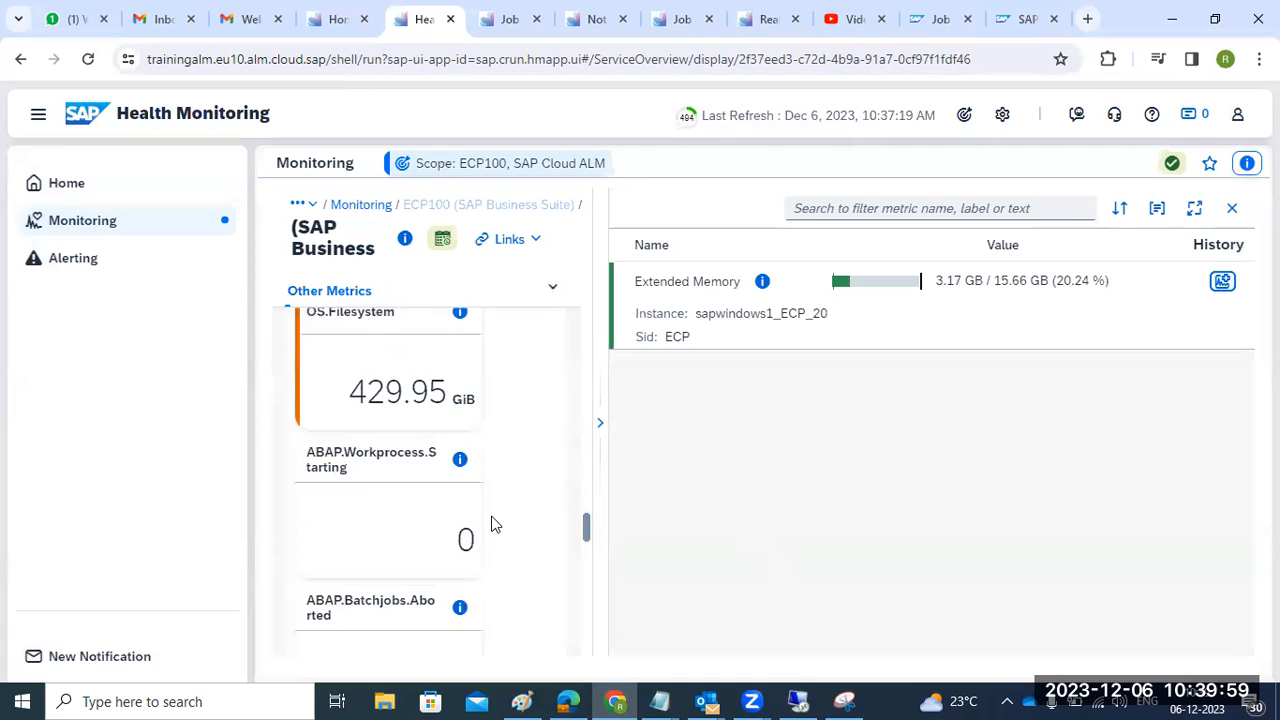
pyautogui.click(409, 468)
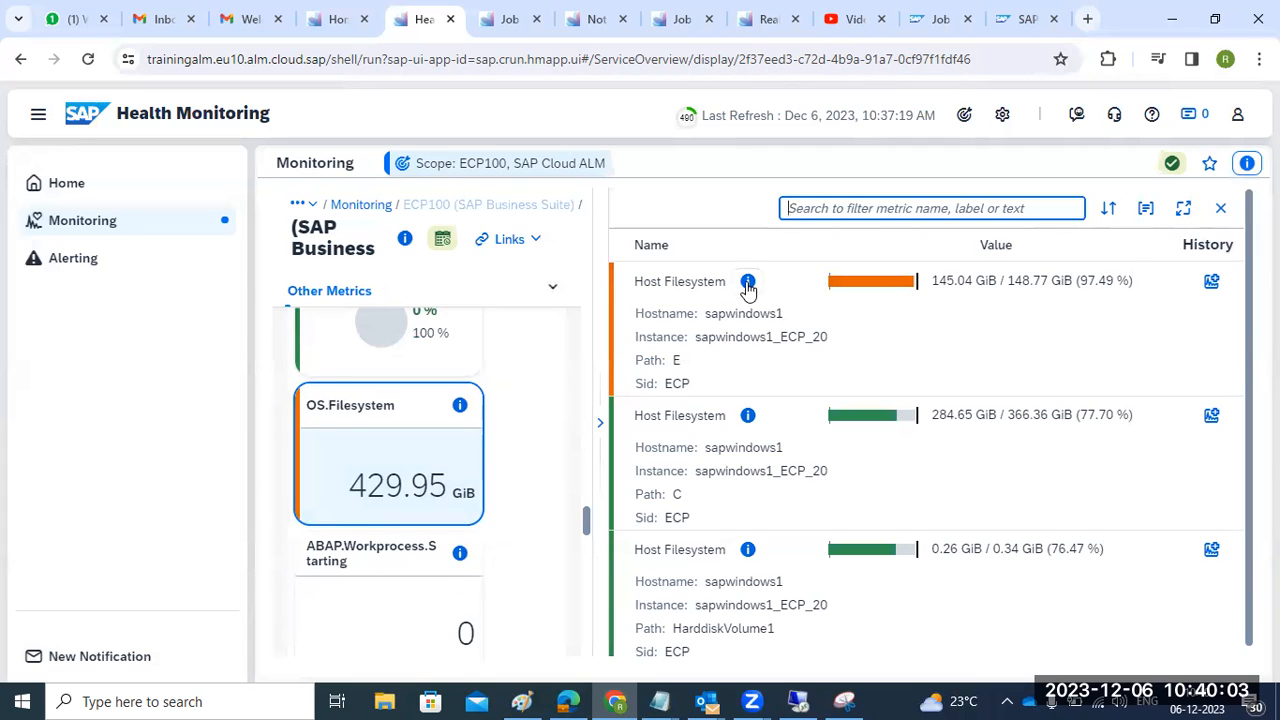
pyautogui.click(1212, 283)
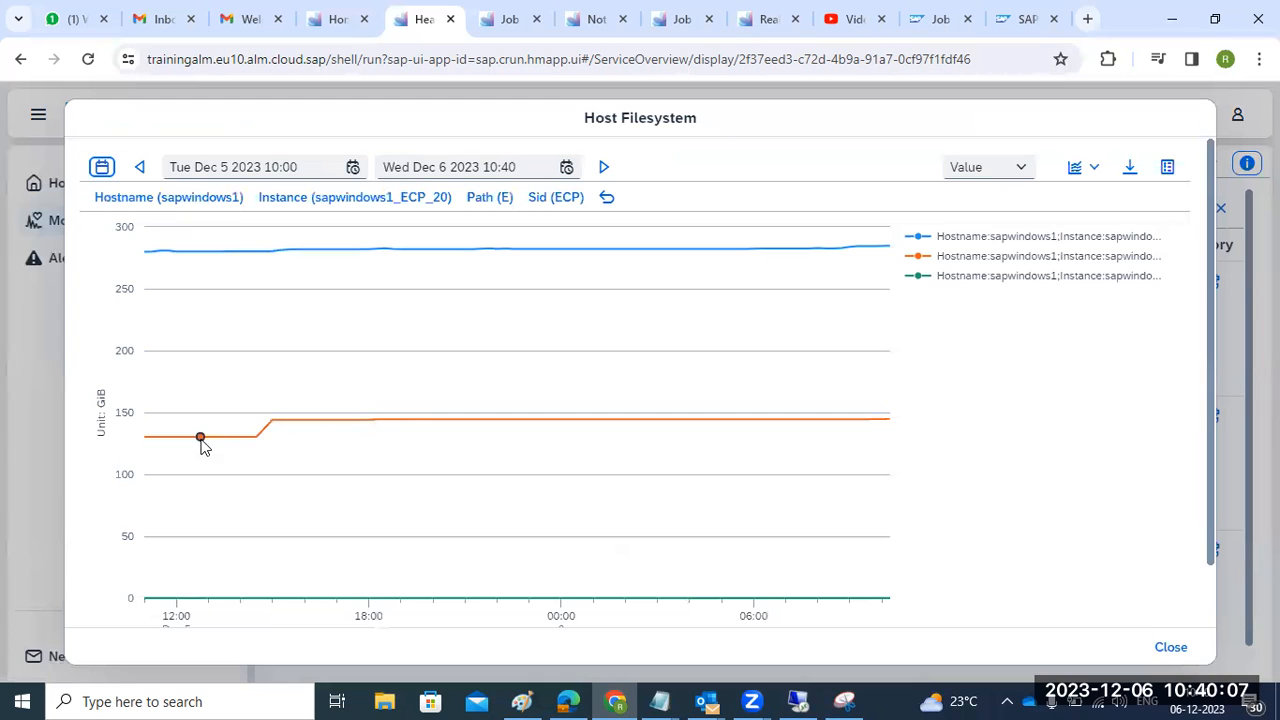
pyautogui.click(1163, 648)
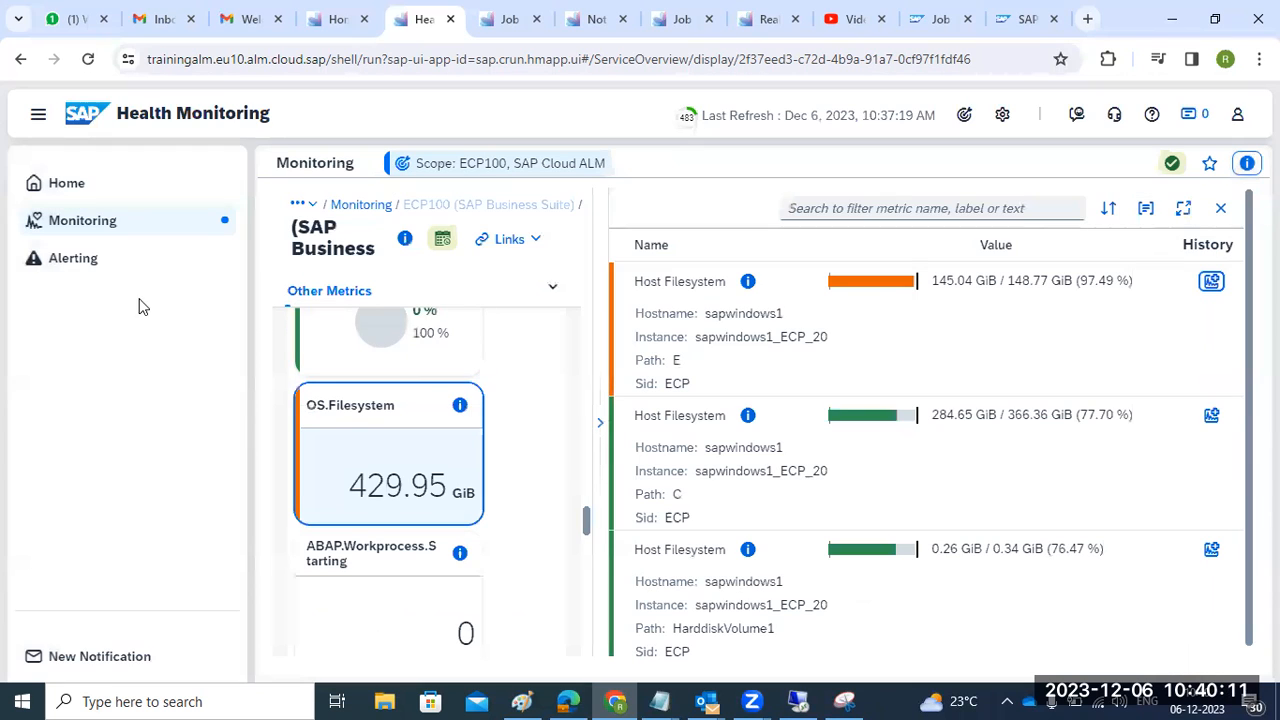
# - From the launchpad, open Business Process Monitoring, dismiss the update banner and cancel Select a Scope
pyautogui.click(94, 190)
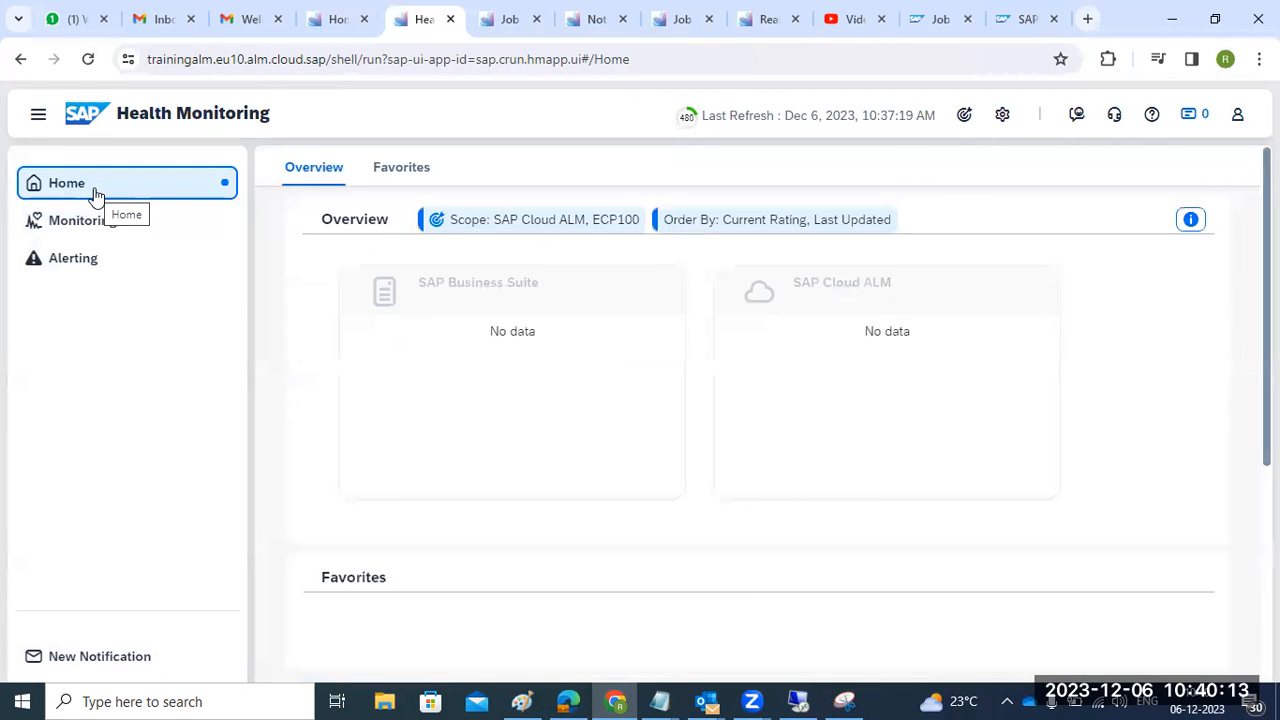
pyautogui.click(355, 22)
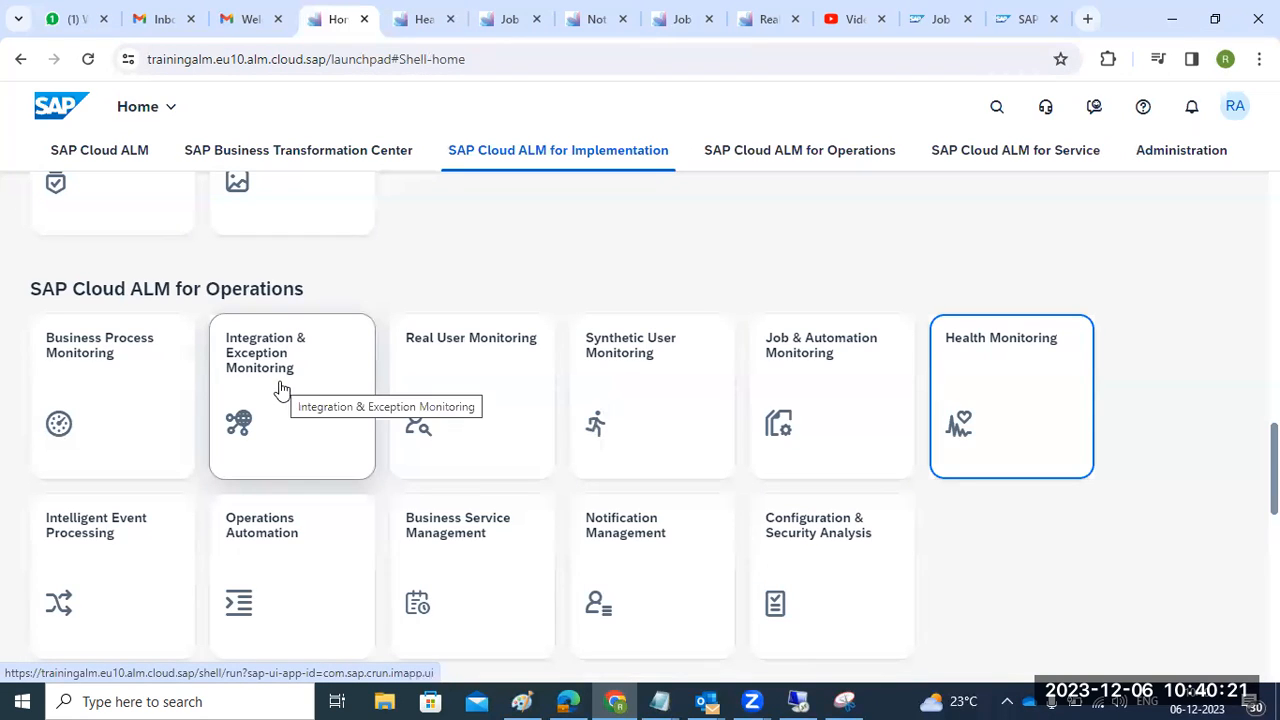
pyautogui.click(86, 377)
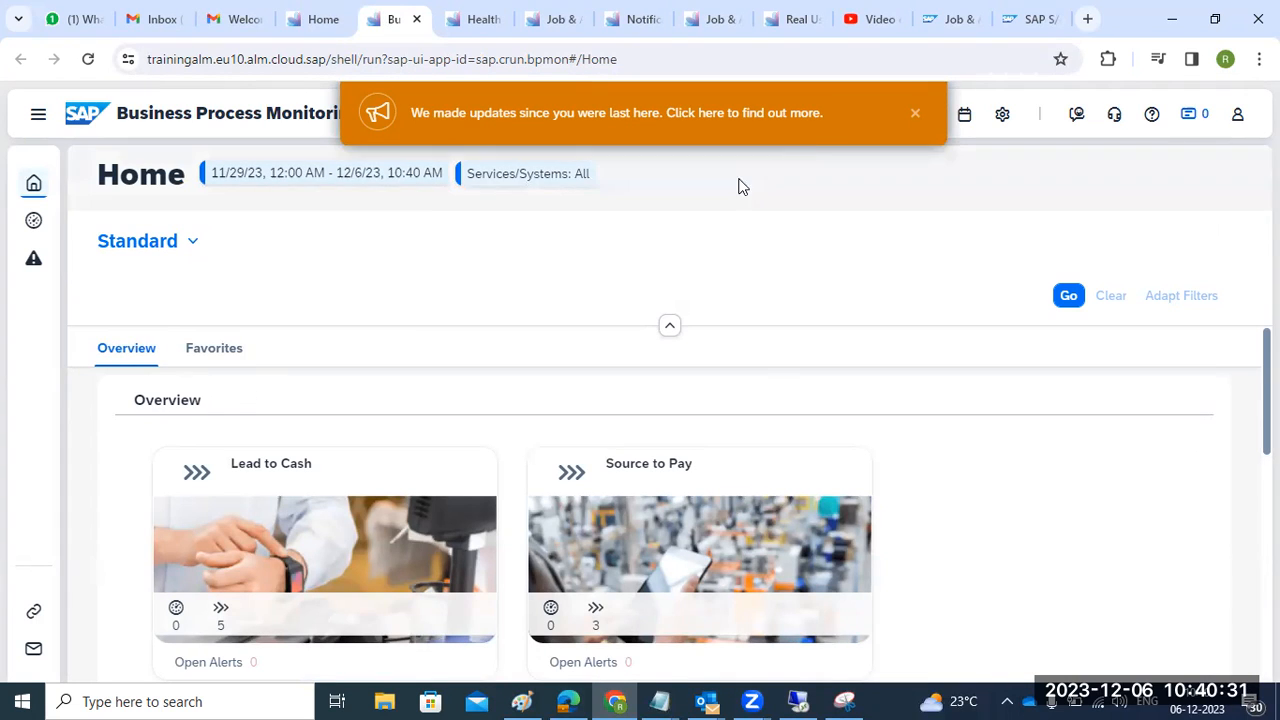
pyautogui.click(914, 113)
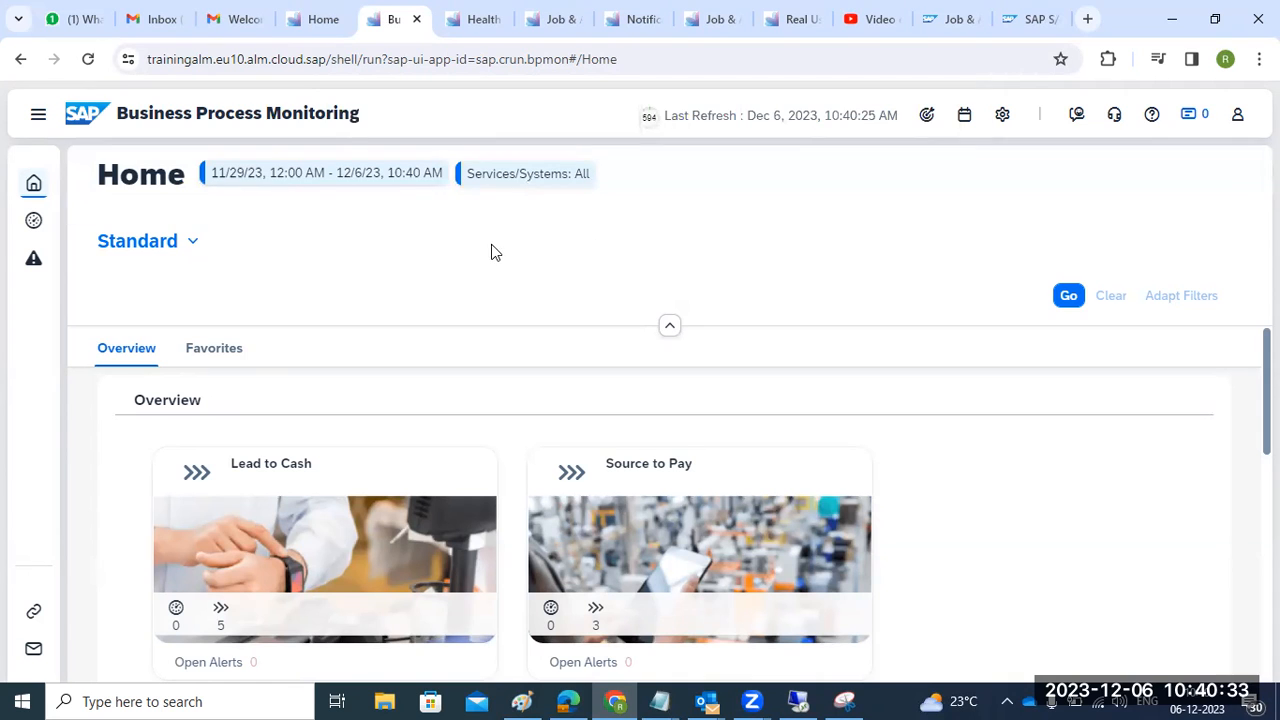
pyautogui.click(927, 114)
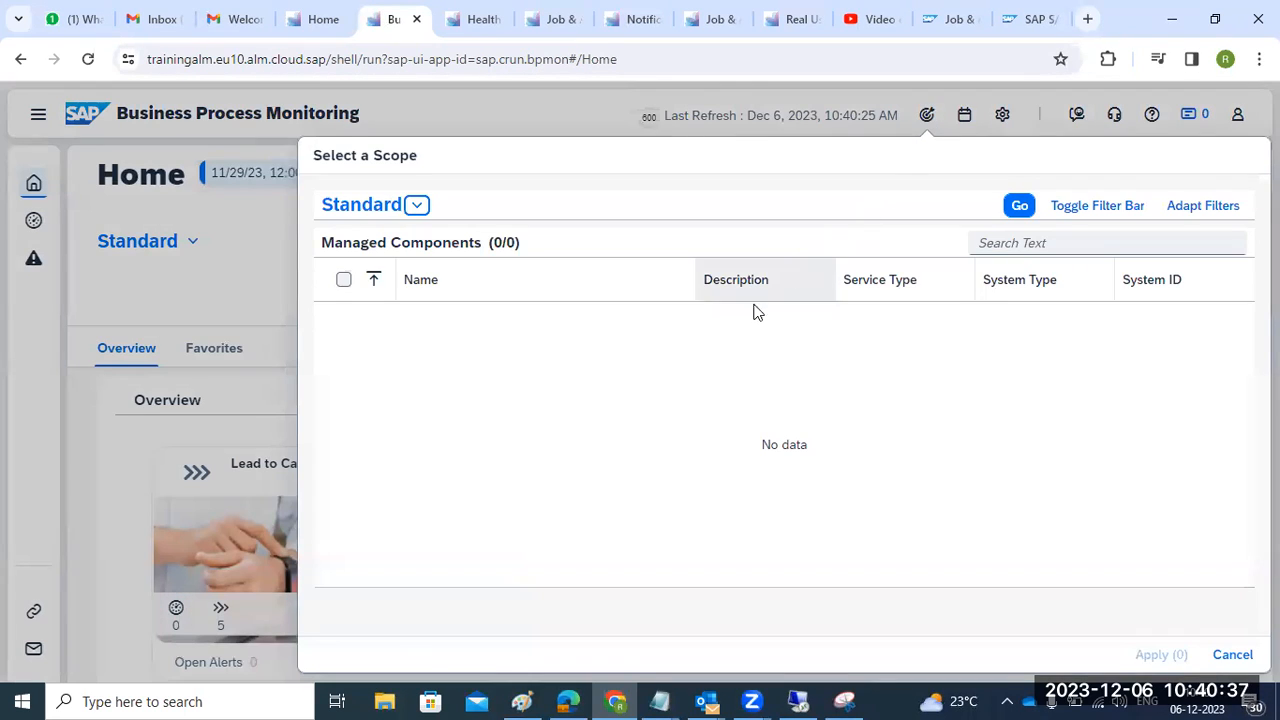
pyautogui.click(1229, 654)
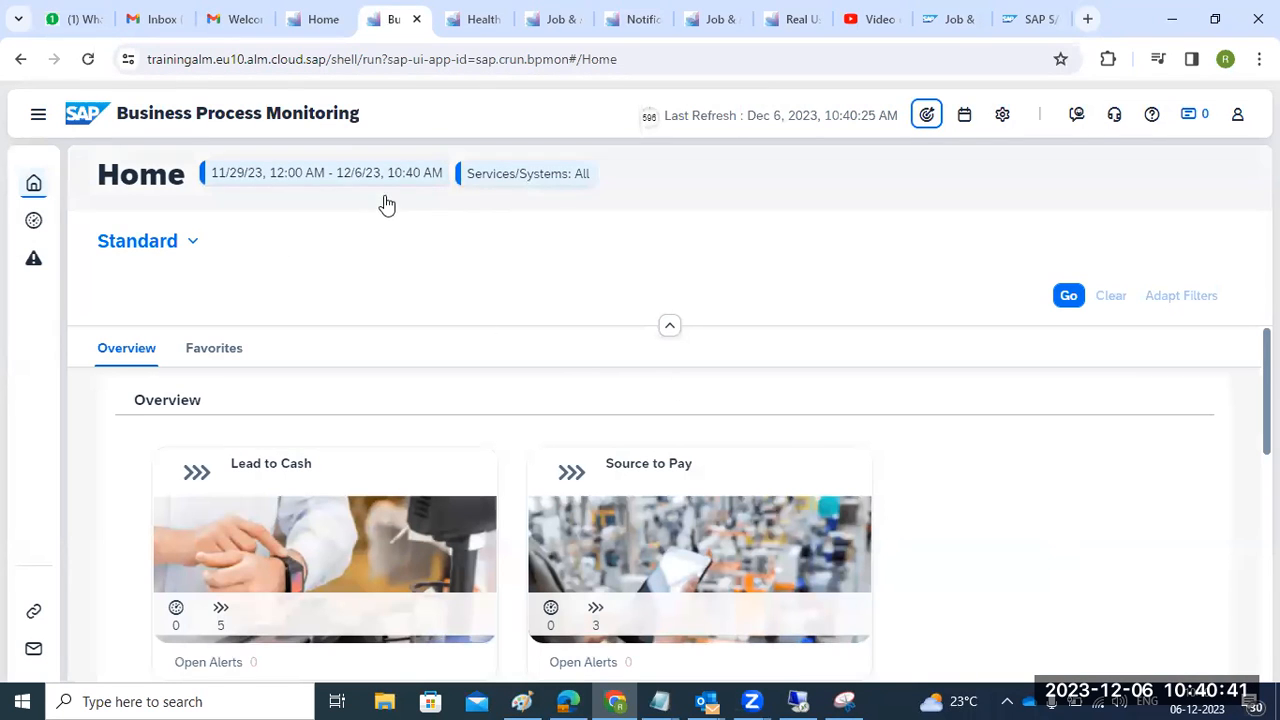
# - Open the Business Process Monitoring Setup & Configuration docs from the SAP Cloud ALM for Operations Expert Portal
pyautogui.click(958, 27)
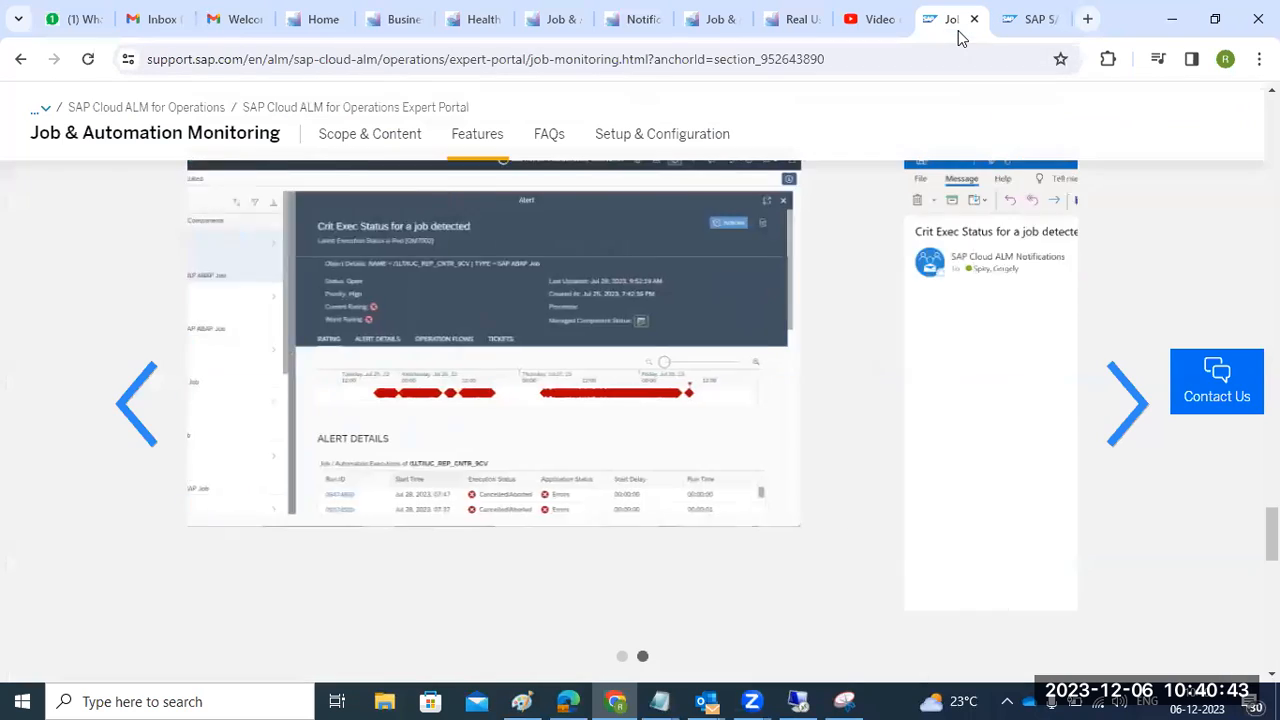
pyautogui.click(1035, 22)
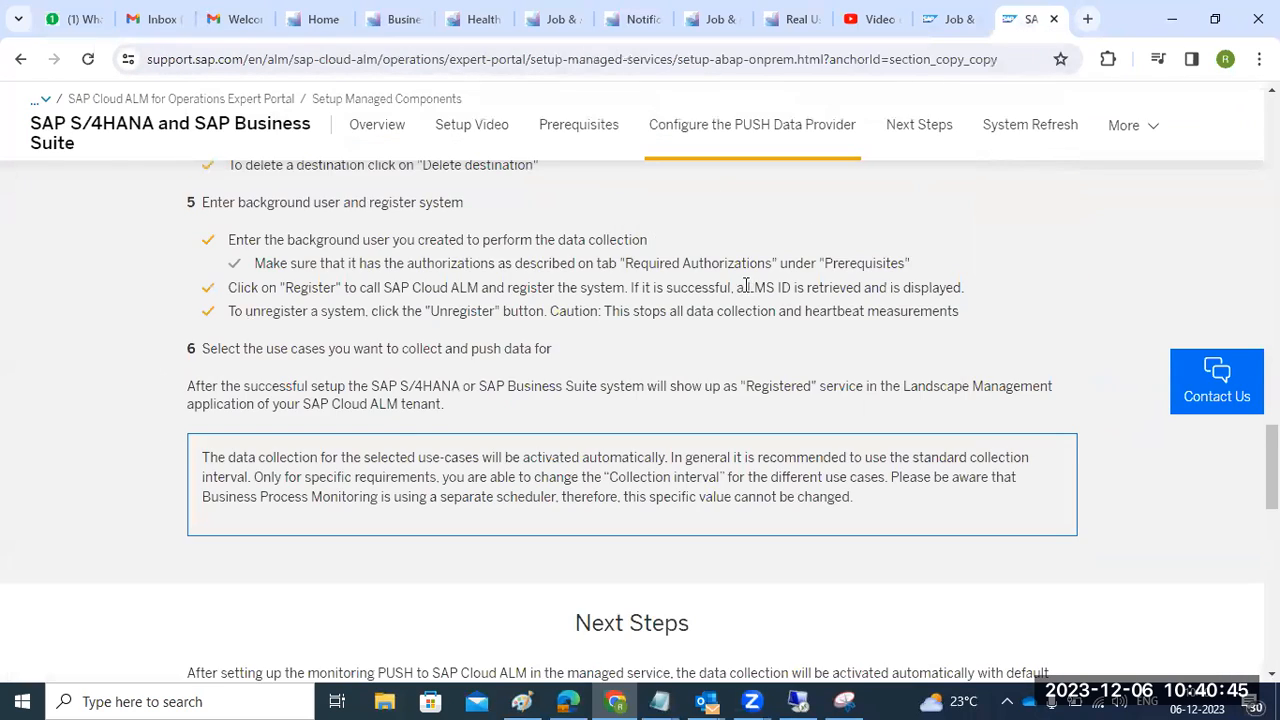
pyautogui.scroll(8, 745, 287)
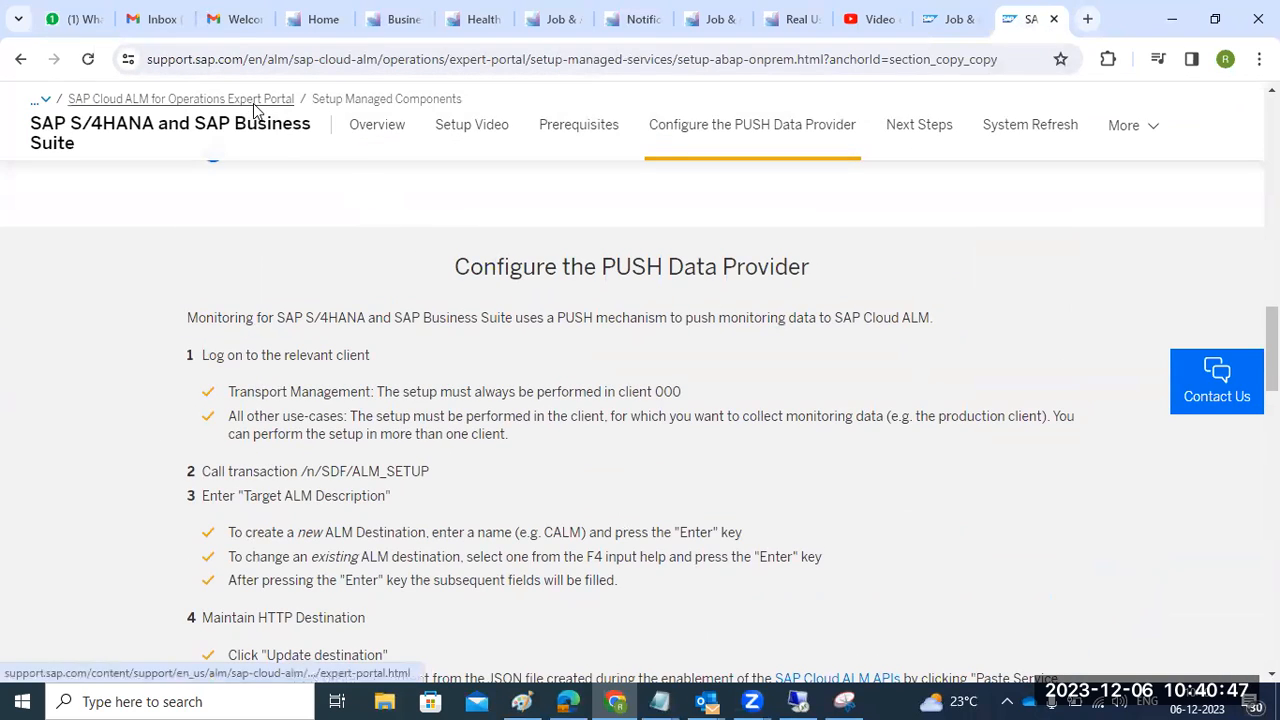
pyautogui.click(253, 101)
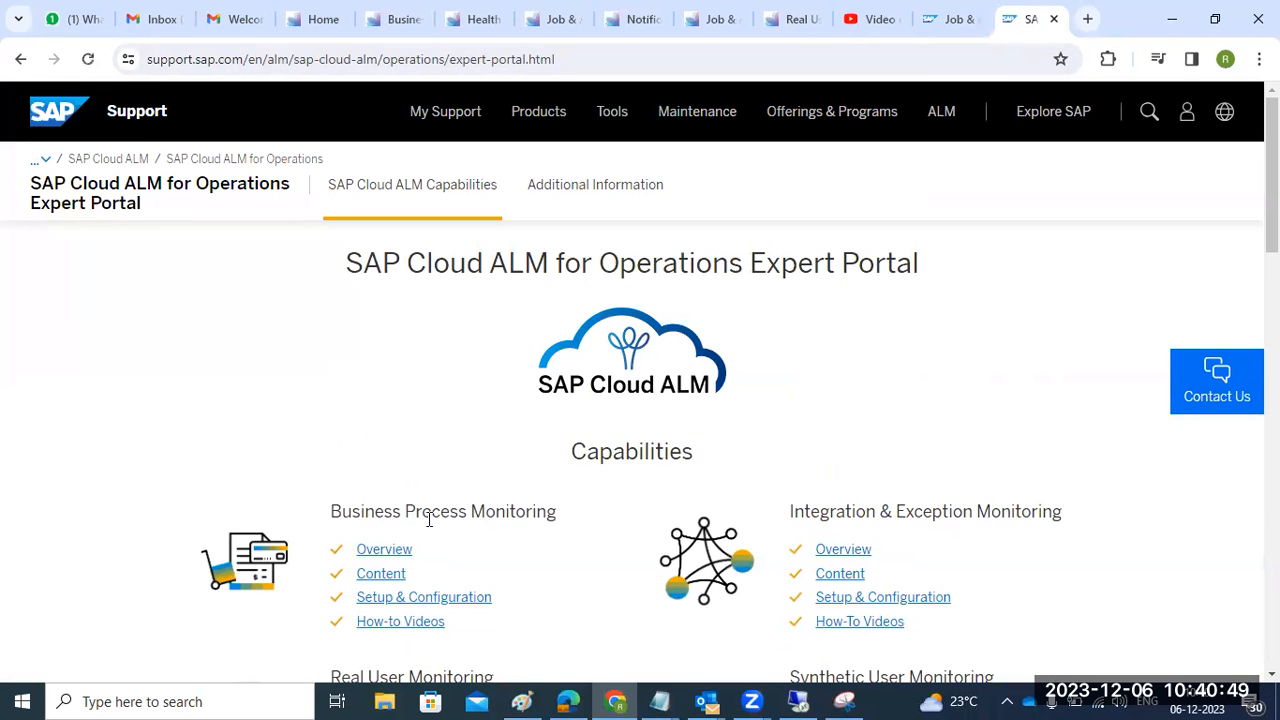
pyautogui.click(402, 600)
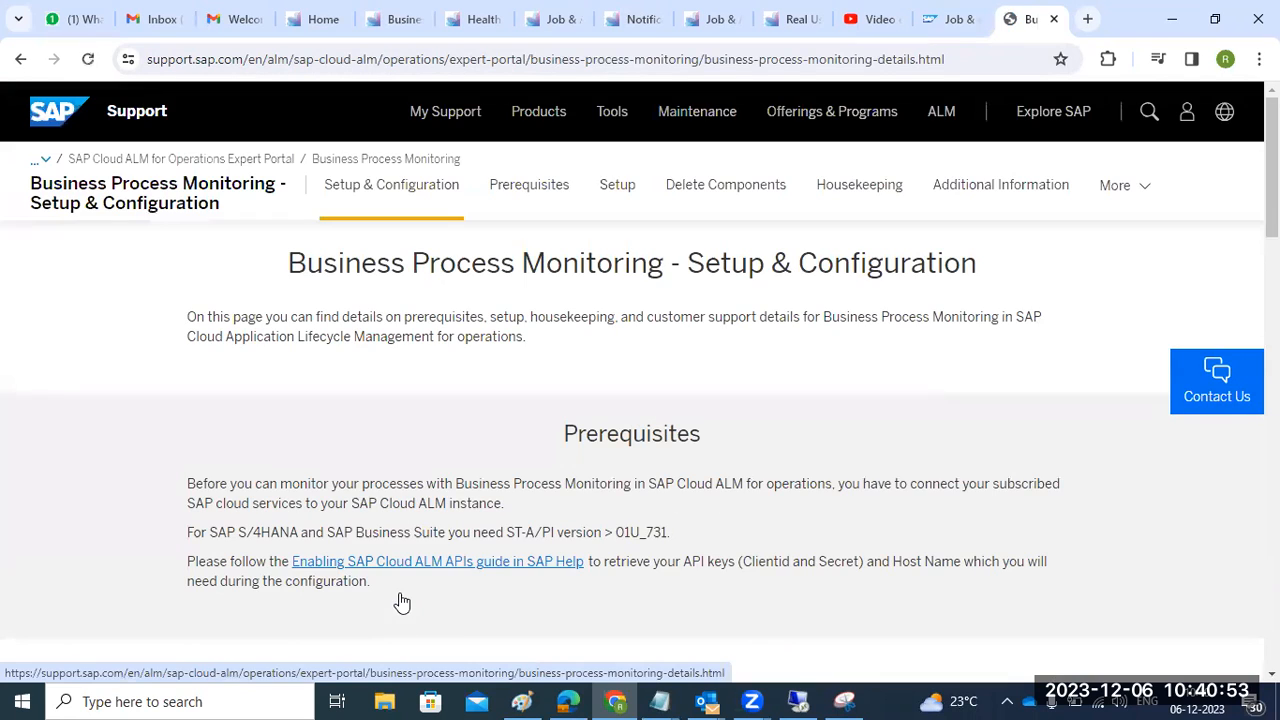
# - Highlight the prerequisites line with the required ST-A/PI version and read through the page
pyautogui.scroll(-1, 446, 491)
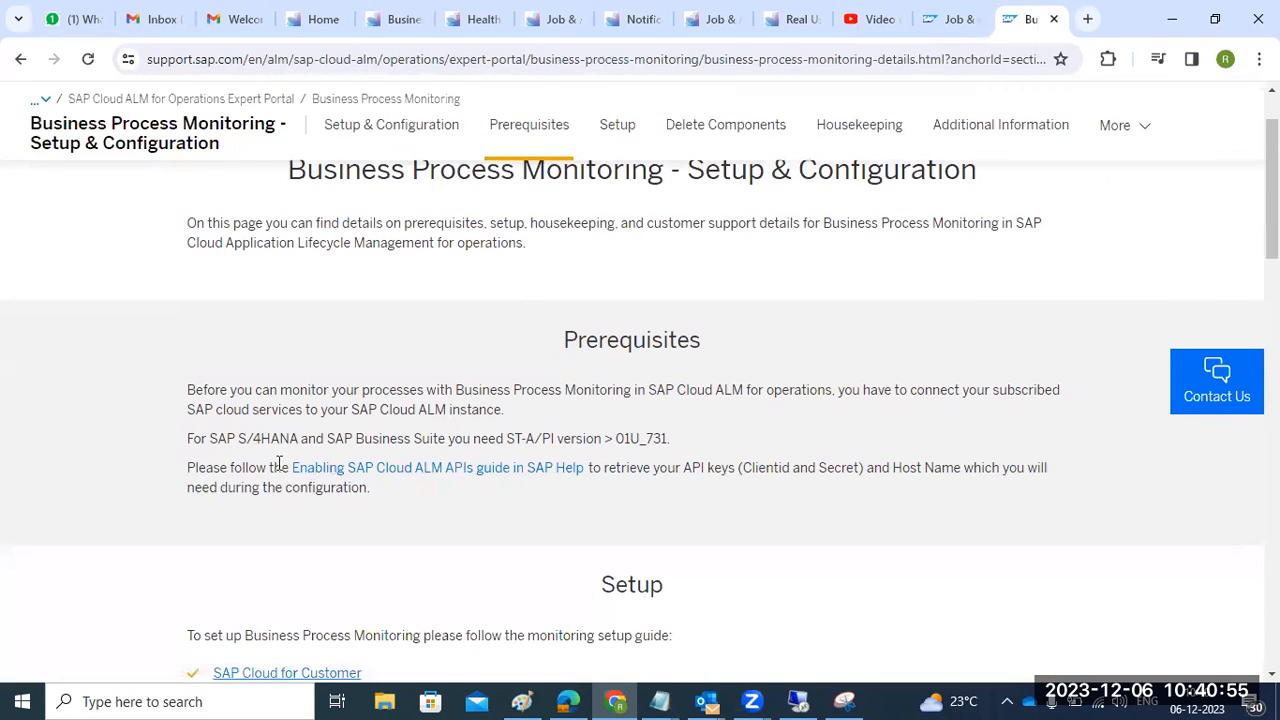
pyautogui.moveTo(331, 438); pyautogui.dragTo(412, 438)
pyautogui.moveTo(515, 438); pyautogui.dragTo(673, 441)
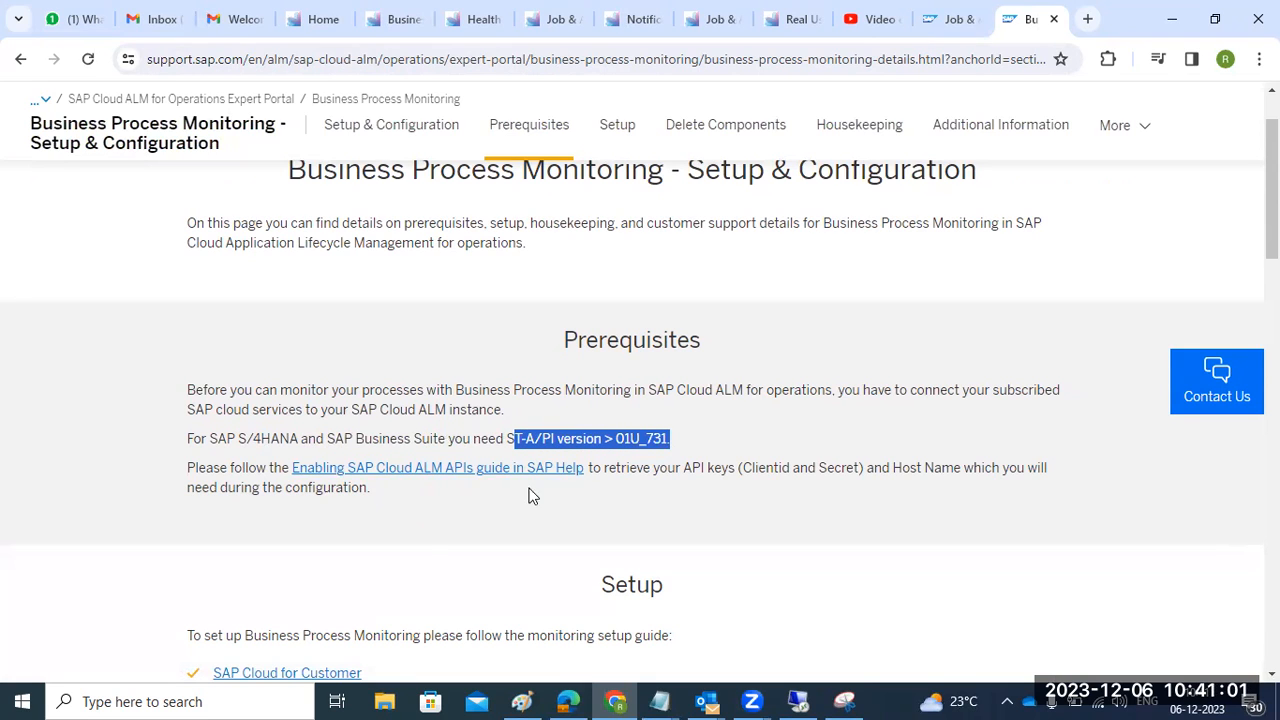
pyautogui.scroll(-1, 430, 540)
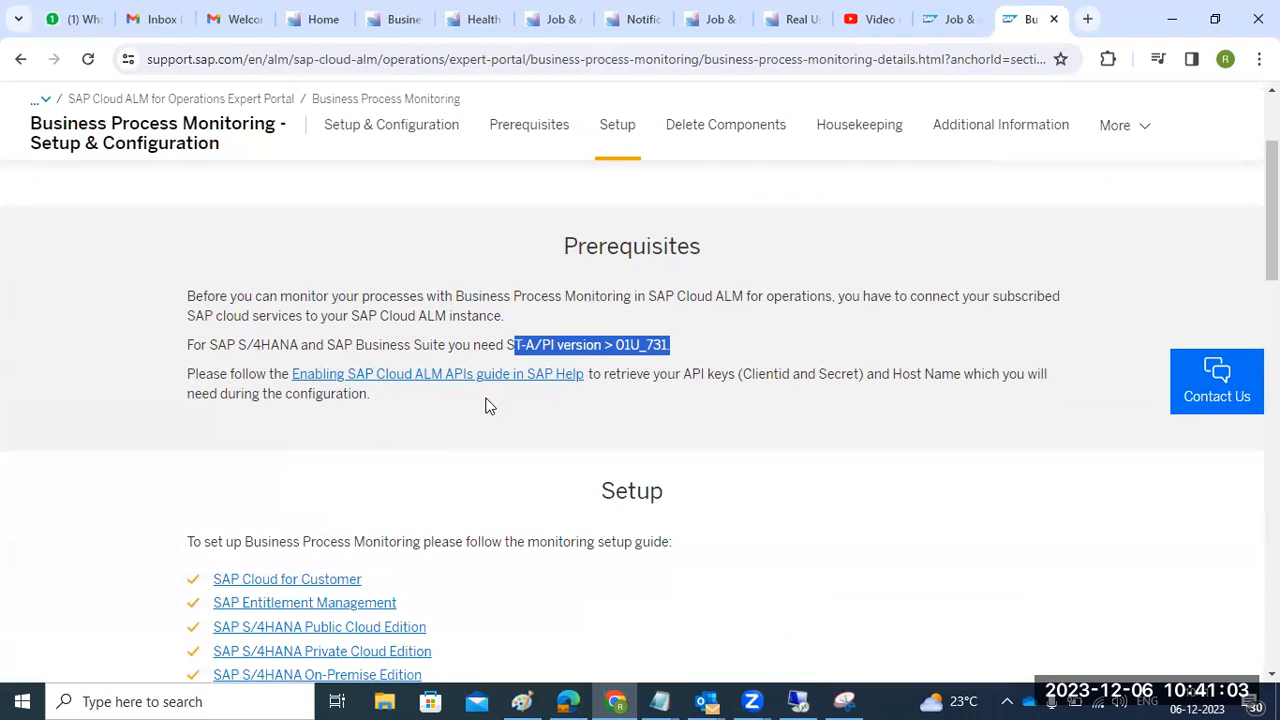
pyautogui.scroll(-8, 534, 430)
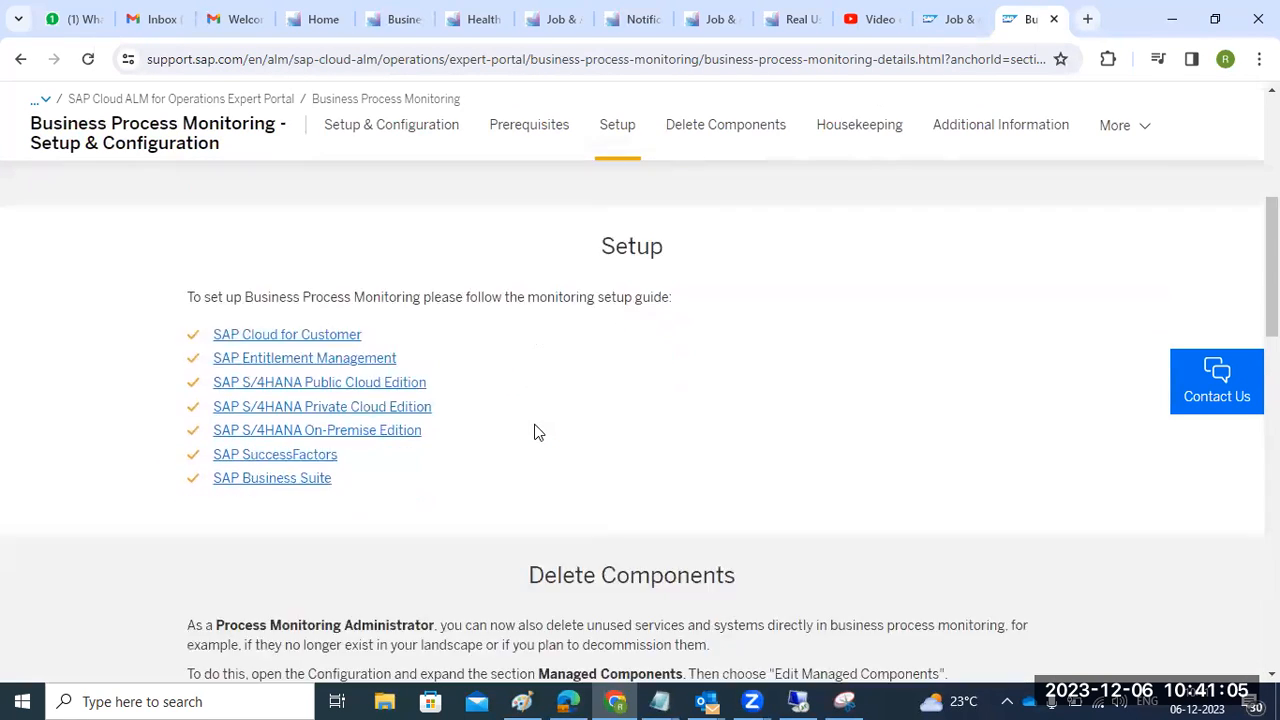
pyautogui.scroll(-7, 534, 430)
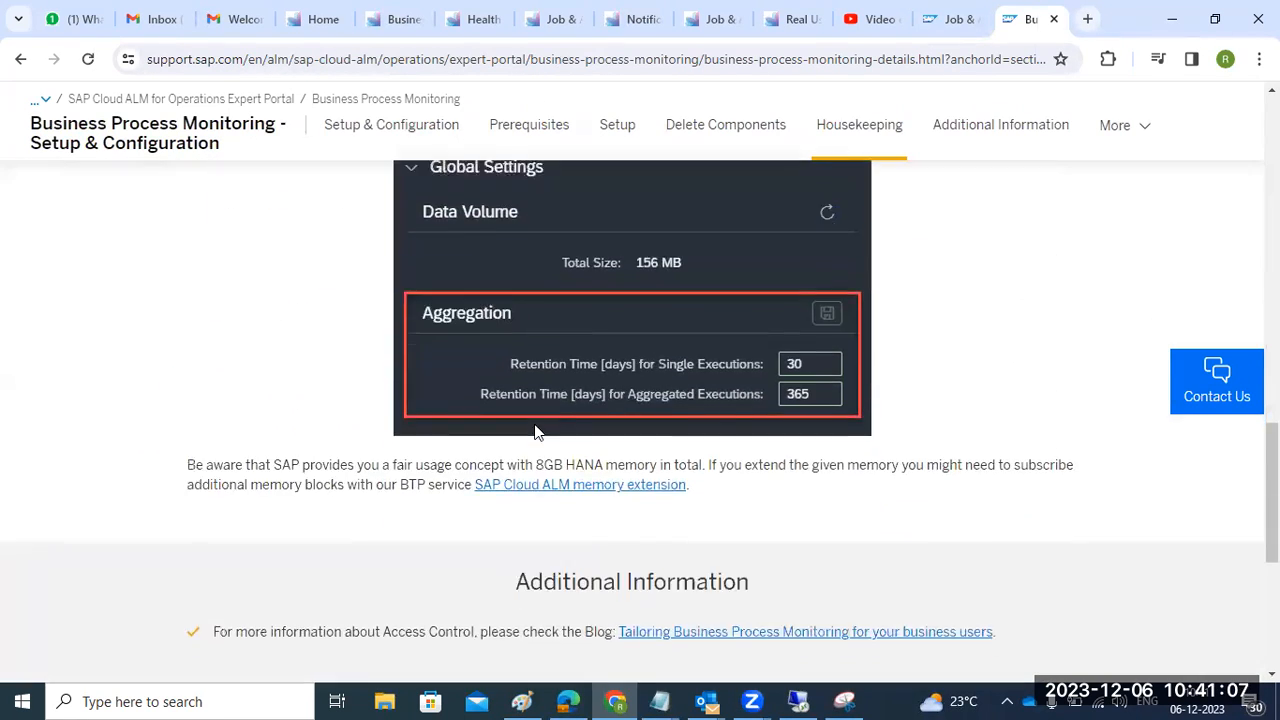
pyautogui.scroll(-2, 534, 430)
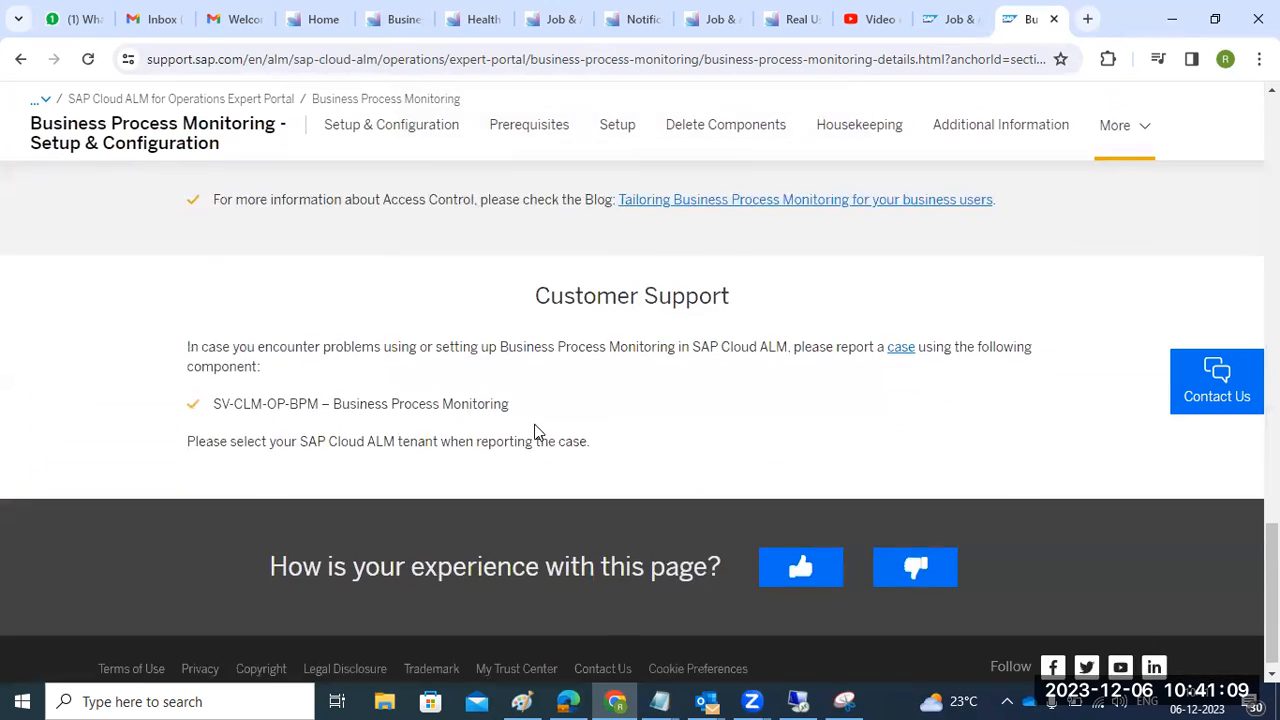
pyautogui.scroll(8, 534, 430)
pyautogui.scroll(6, 536, 426)
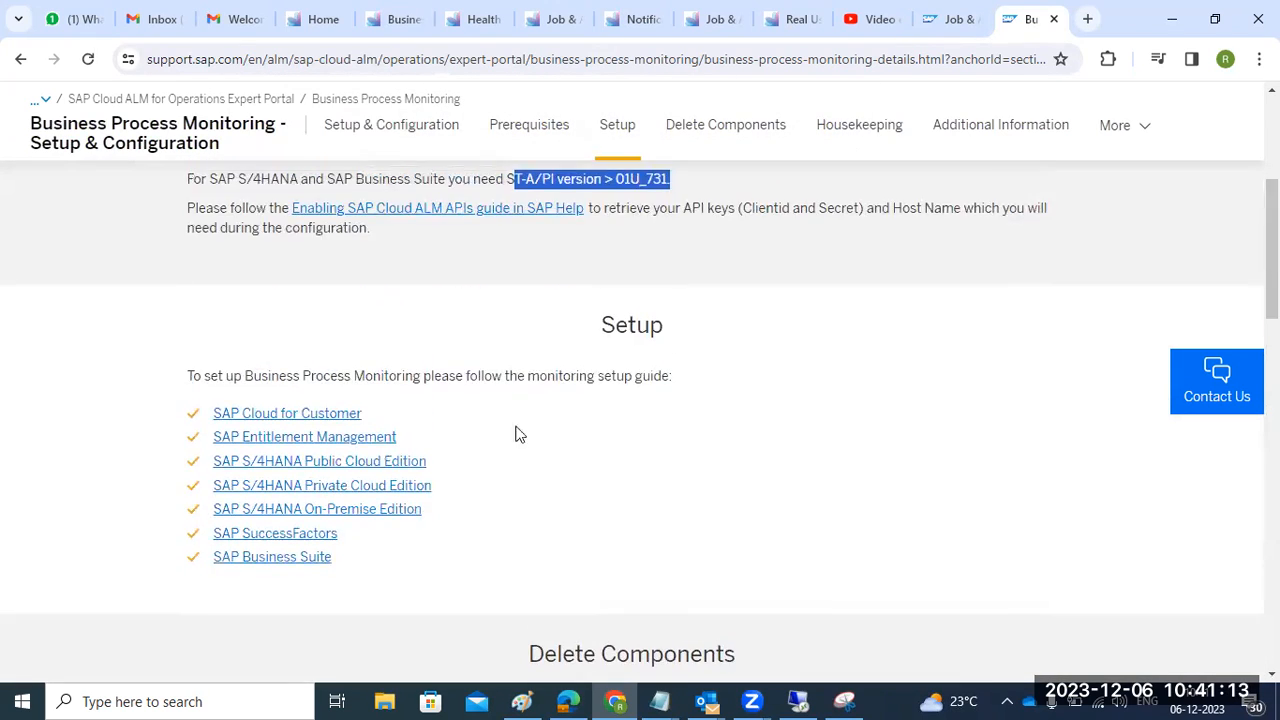
# - Follow the SAP Business Suite guide to the 'Setup for SAP S/4HANA and SAP Business Suite' page
pyautogui.click(291, 558)
pyautogui.scroll(-3, 577, 451)
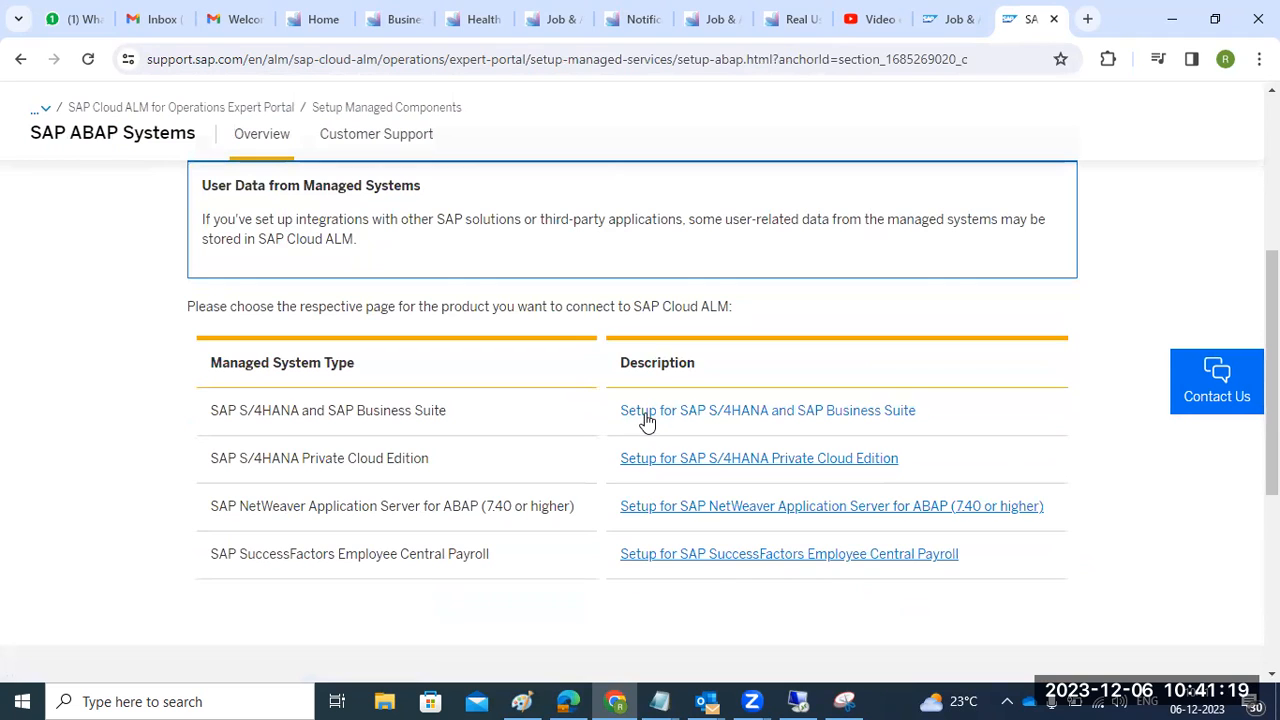
pyautogui.click(646, 418)
pyautogui.scroll(-8, 649, 422)
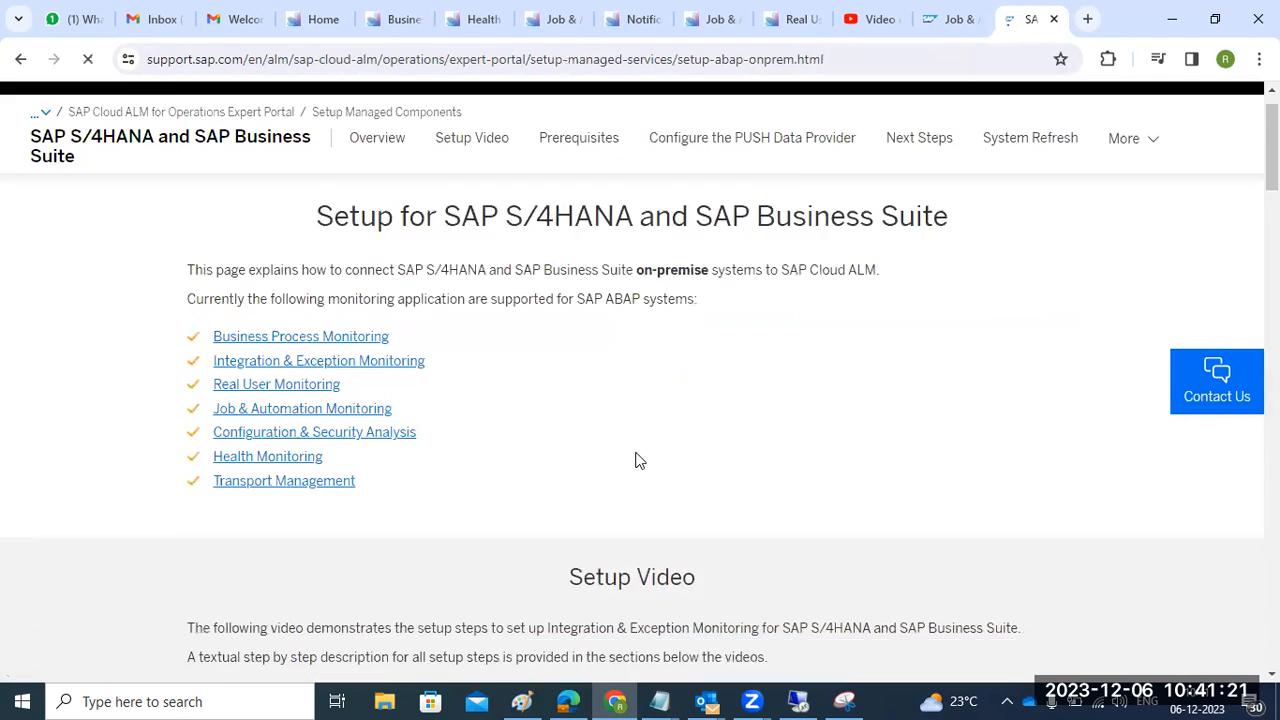
pyautogui.scroll(-3, 637, 455)
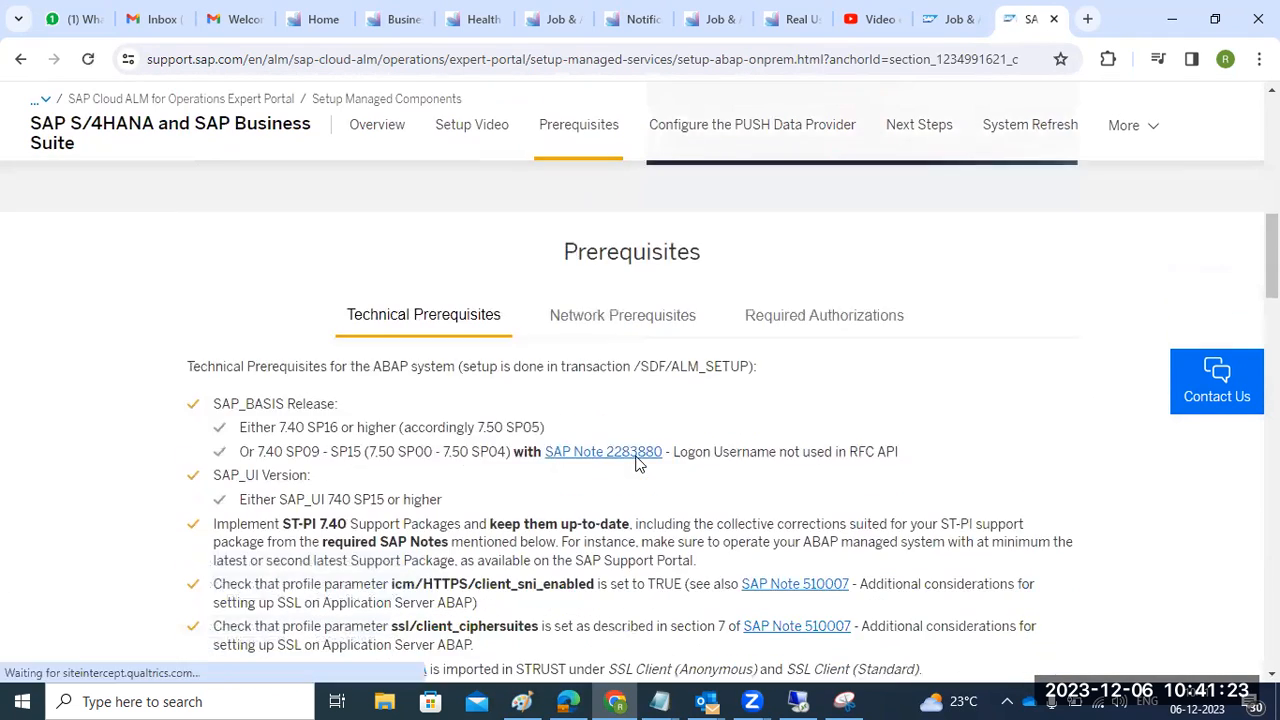
pyautogui.scroll(-4, 334, 452)
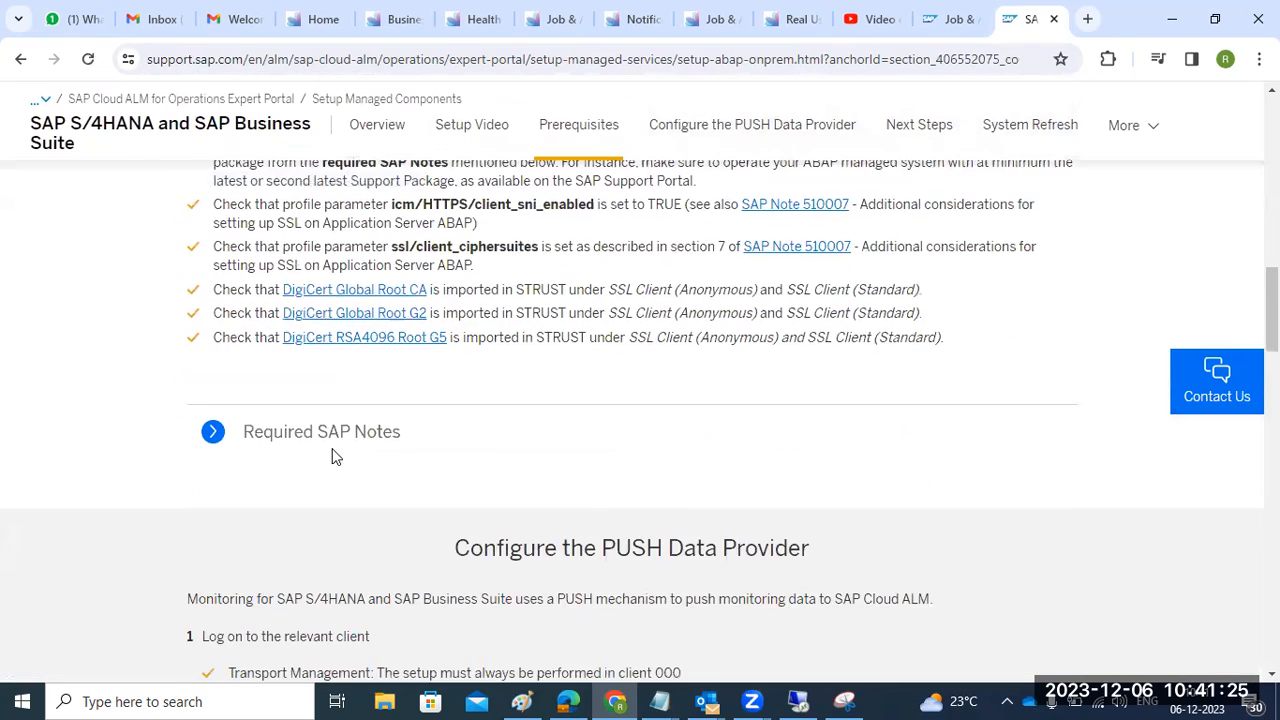
# - Expand the Required SAP Notes list and read down to the Setup Video section
pyautogui.click(212, 246)
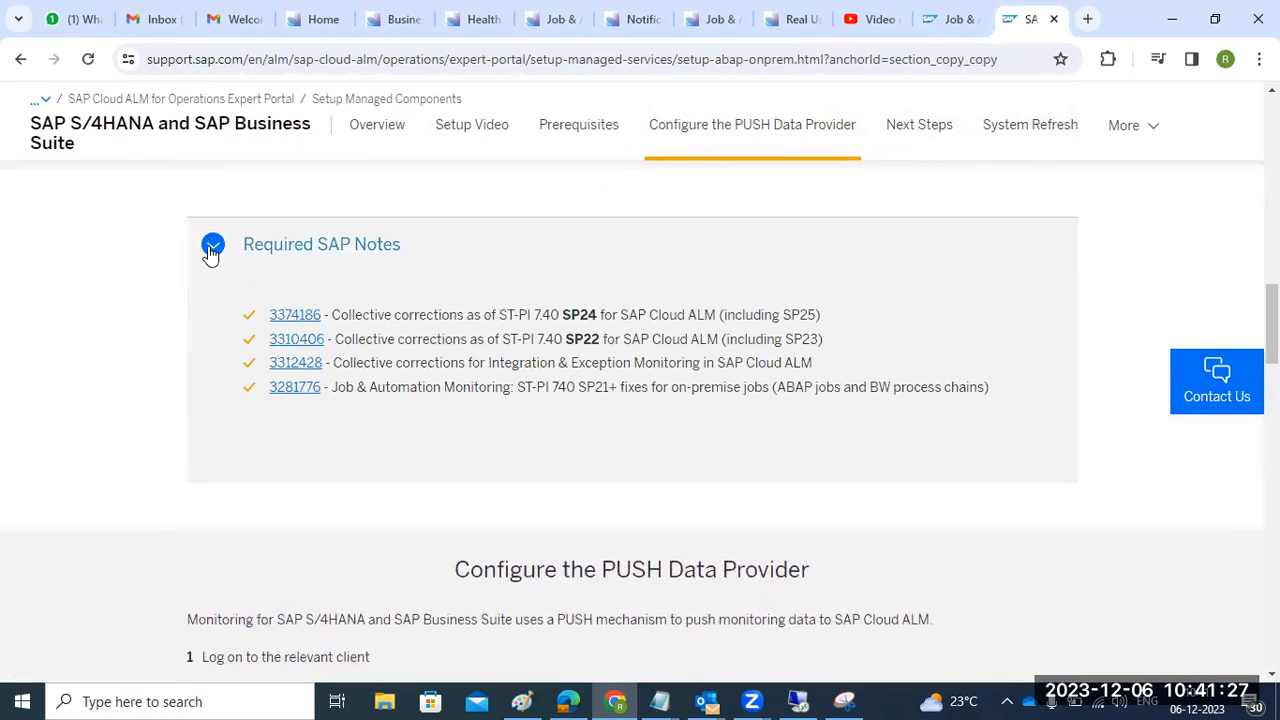
pyautogui.scroll(-3, 337, 432)
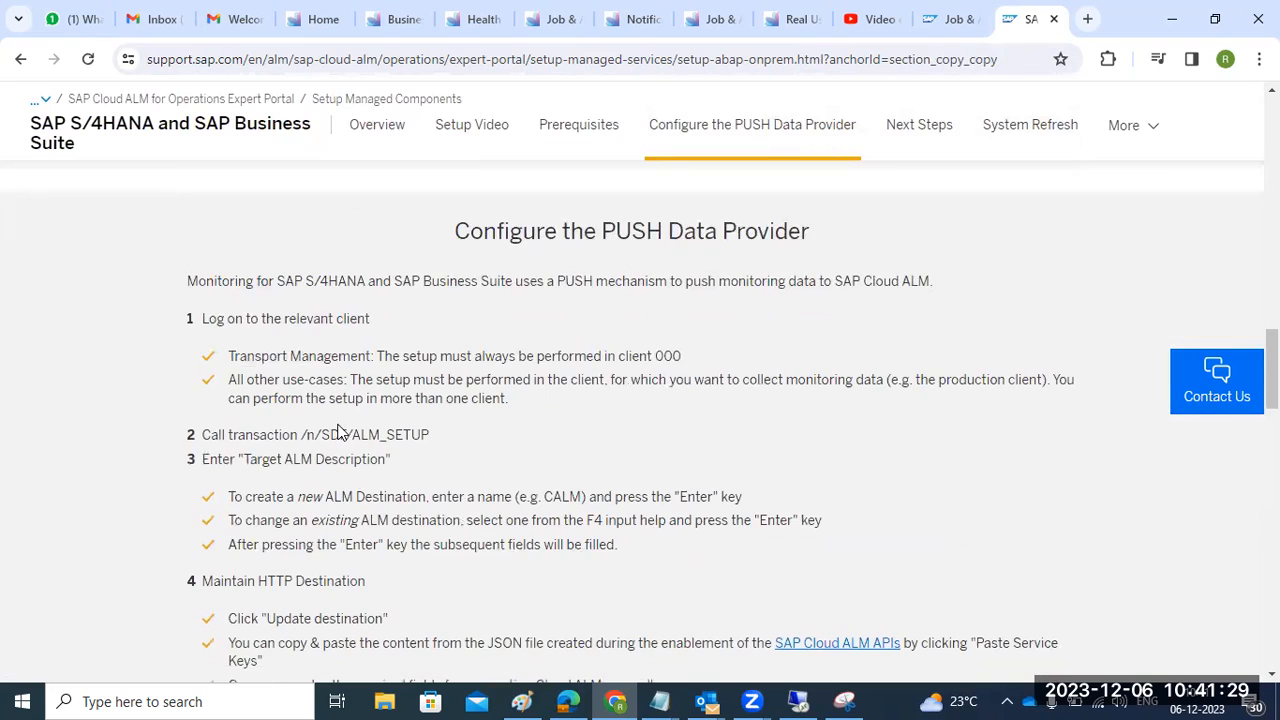
pyautogui.scroll(-1, 338, 432)
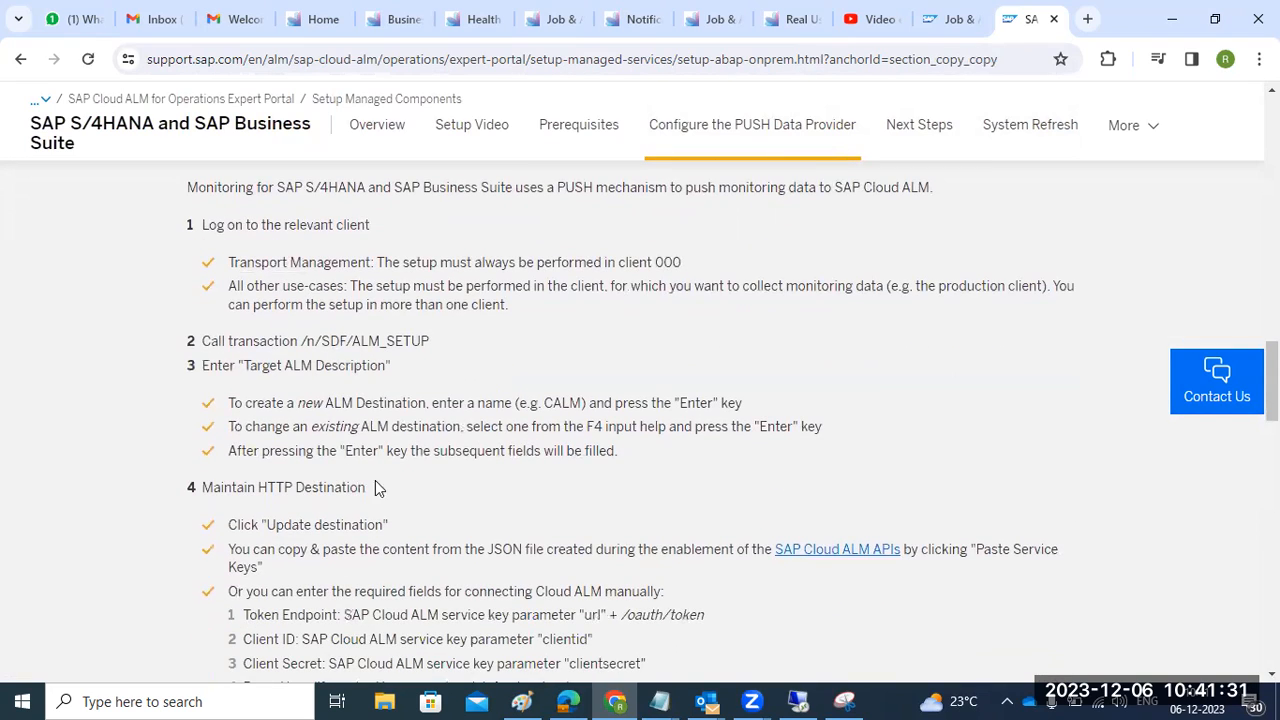
pyautogui.scroll(-8, 377, 487)
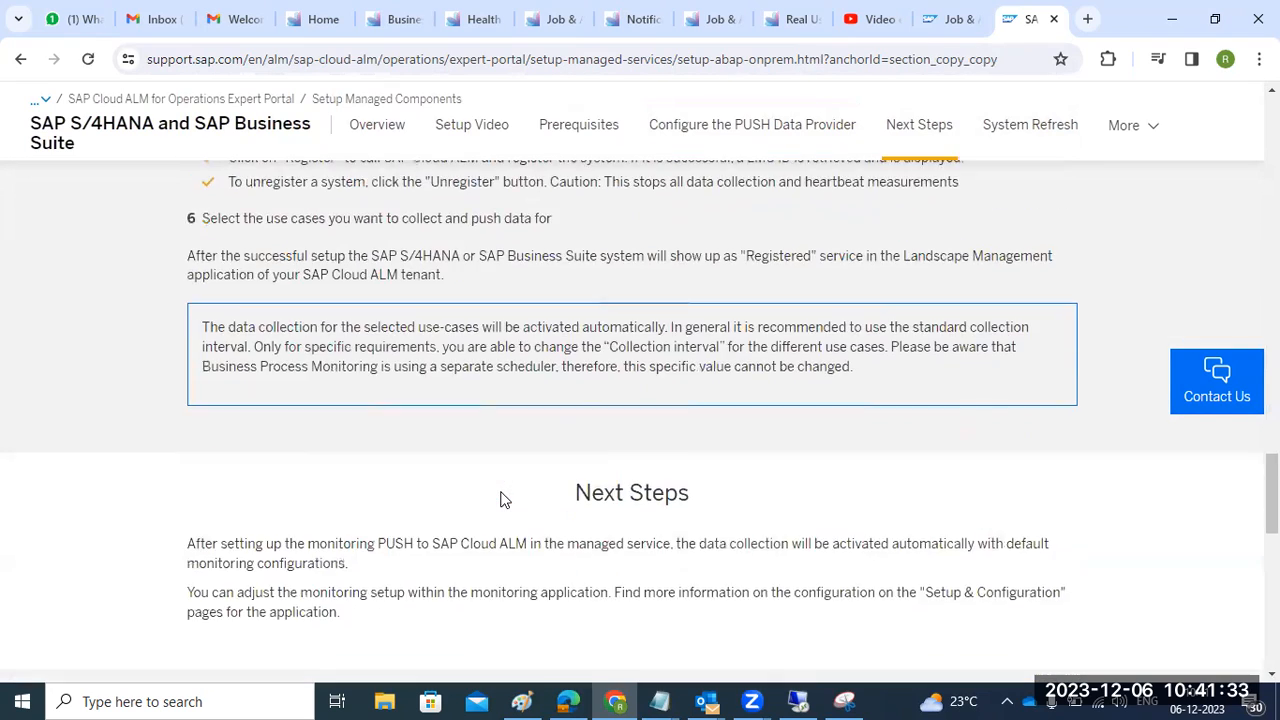
pyautogui.scroll(-2, 504, 500)
pyautogui.scroll(-2, 504, 500)
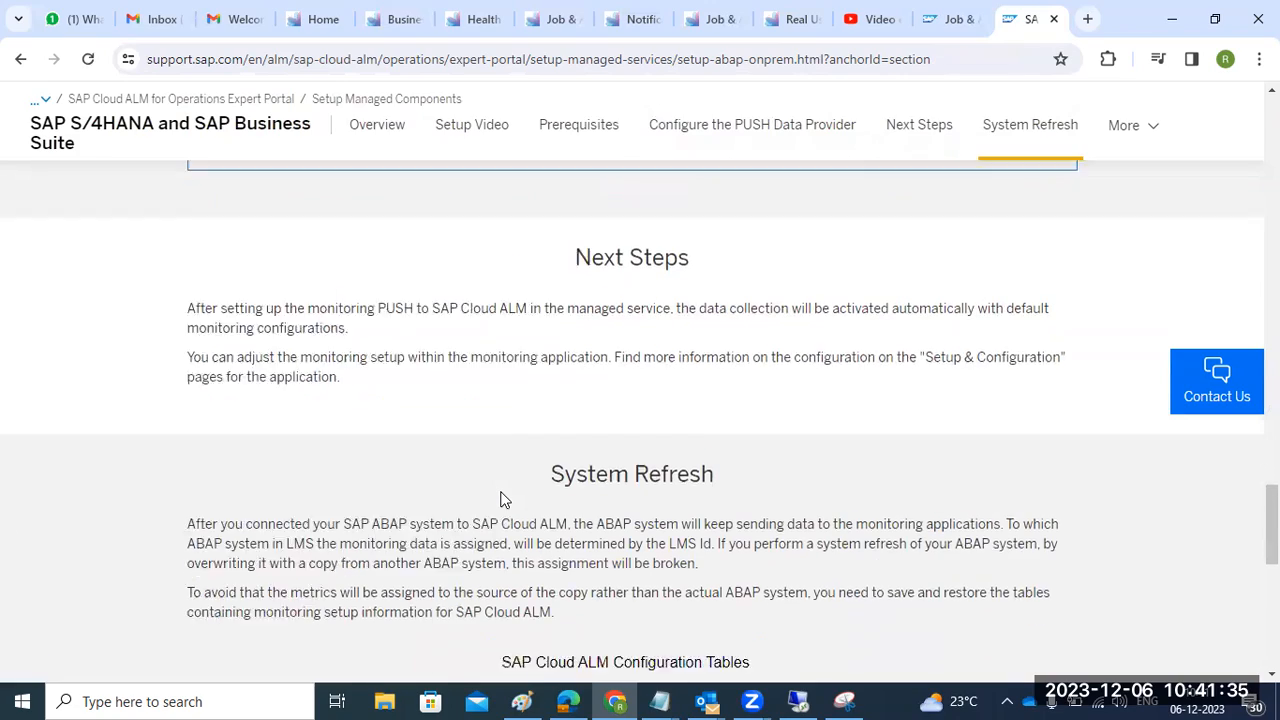
pyautogui.scroll(5, 504, 497)
pyautogui.scroll(20, 504, 497)
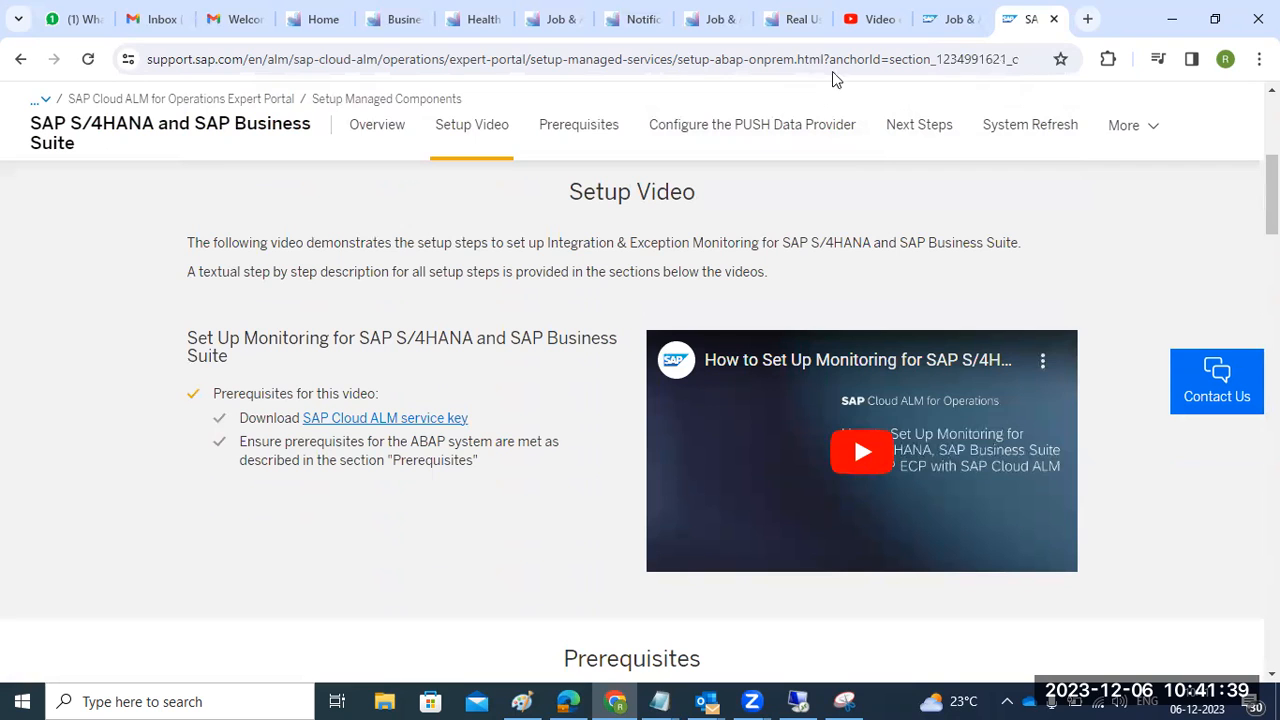
# - Return from the S/4HANA setup guide to the Expert Portal overview page
pyautogui.click(703, 25)
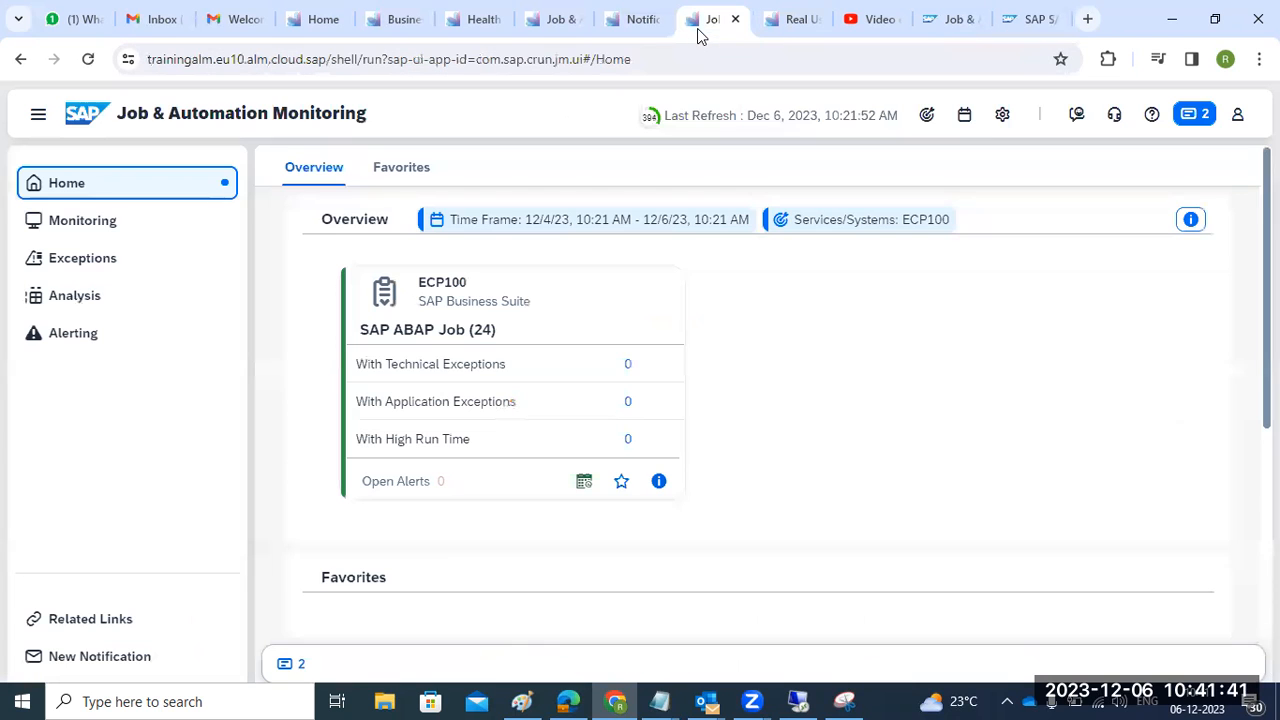
pyautogui.click(772, 32)
pyautogui.click(940, 30)
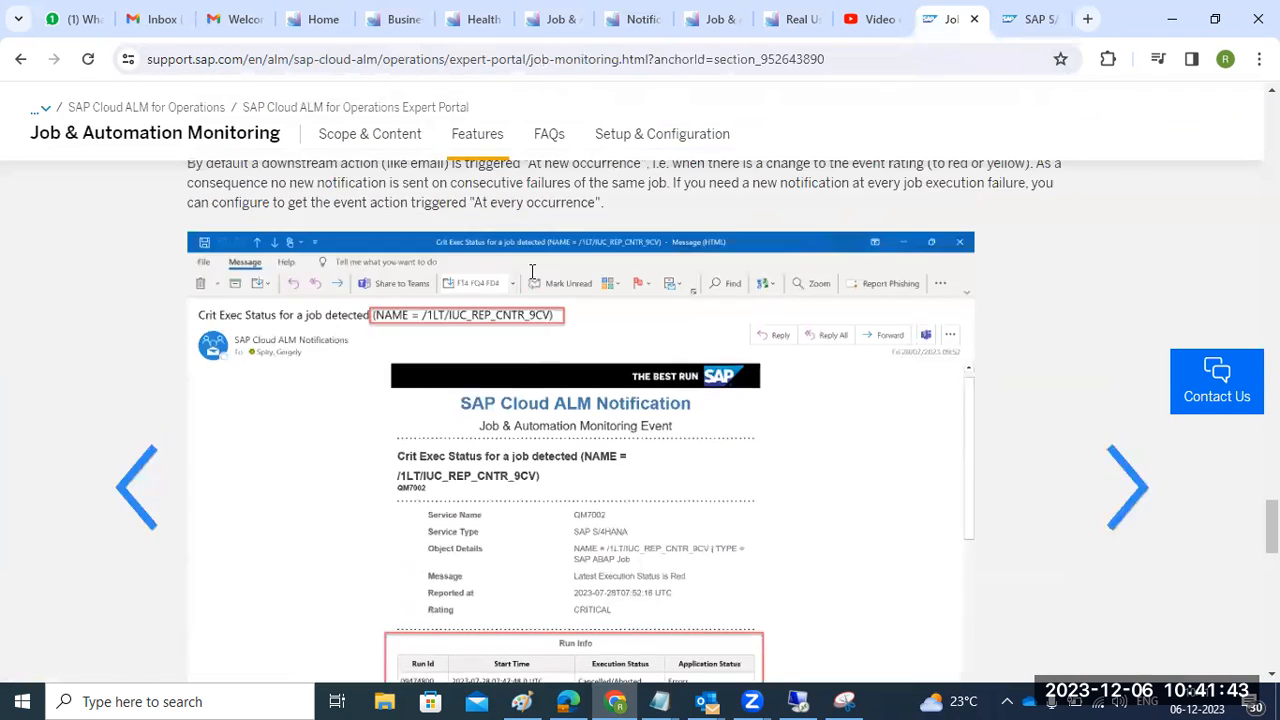
pyautogui.scroll(3, 532, 271)
pyautogui.click(1025, 19)
pyautogui.click(258, 101)
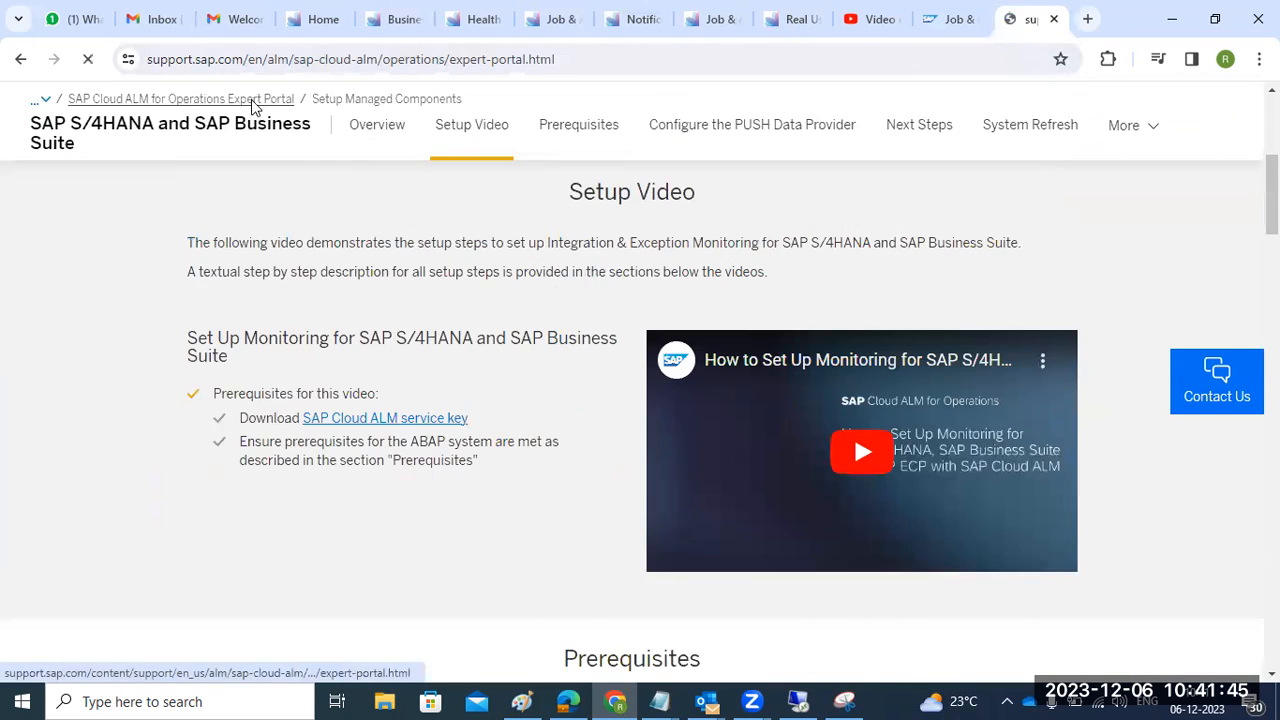
# - Highlight the Security Analysis and Integration & Exception Monitoring capabilities, then return to the launchpad
pyautogui.scroll(-4, 583, 464)
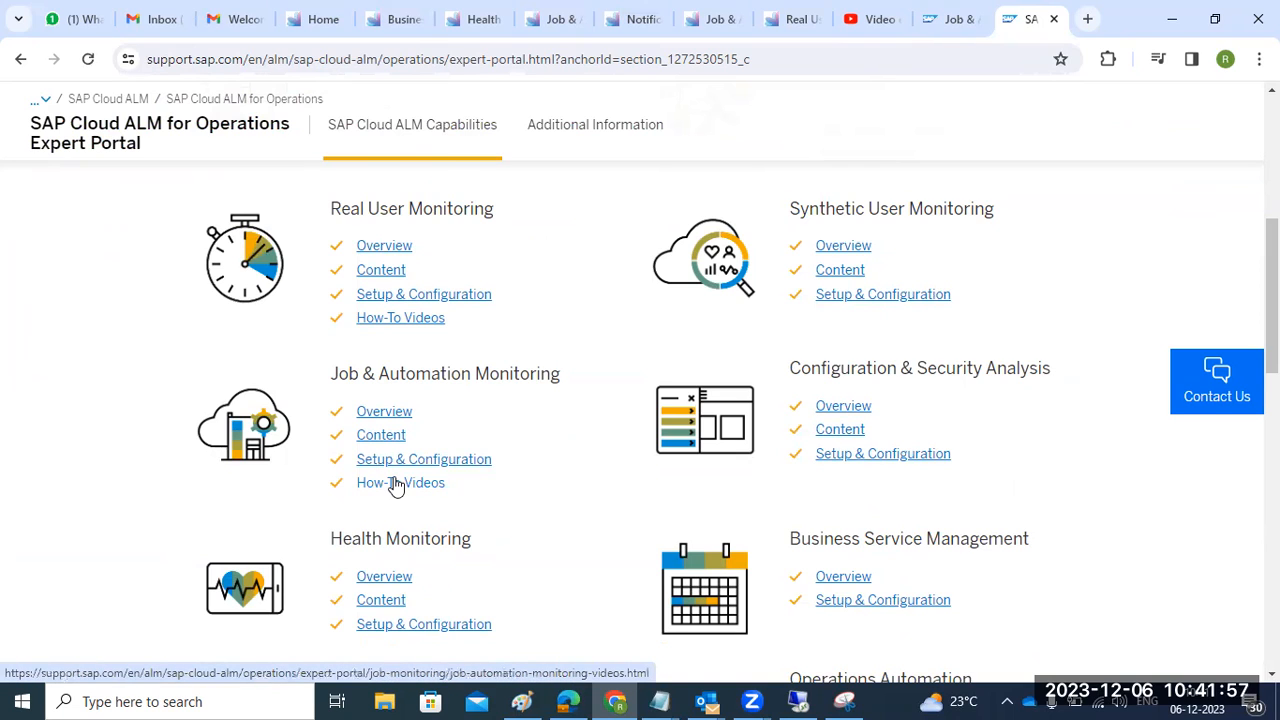
pyautogui.moveTo(917, 366); pyautogui.dragTo(999, 381)
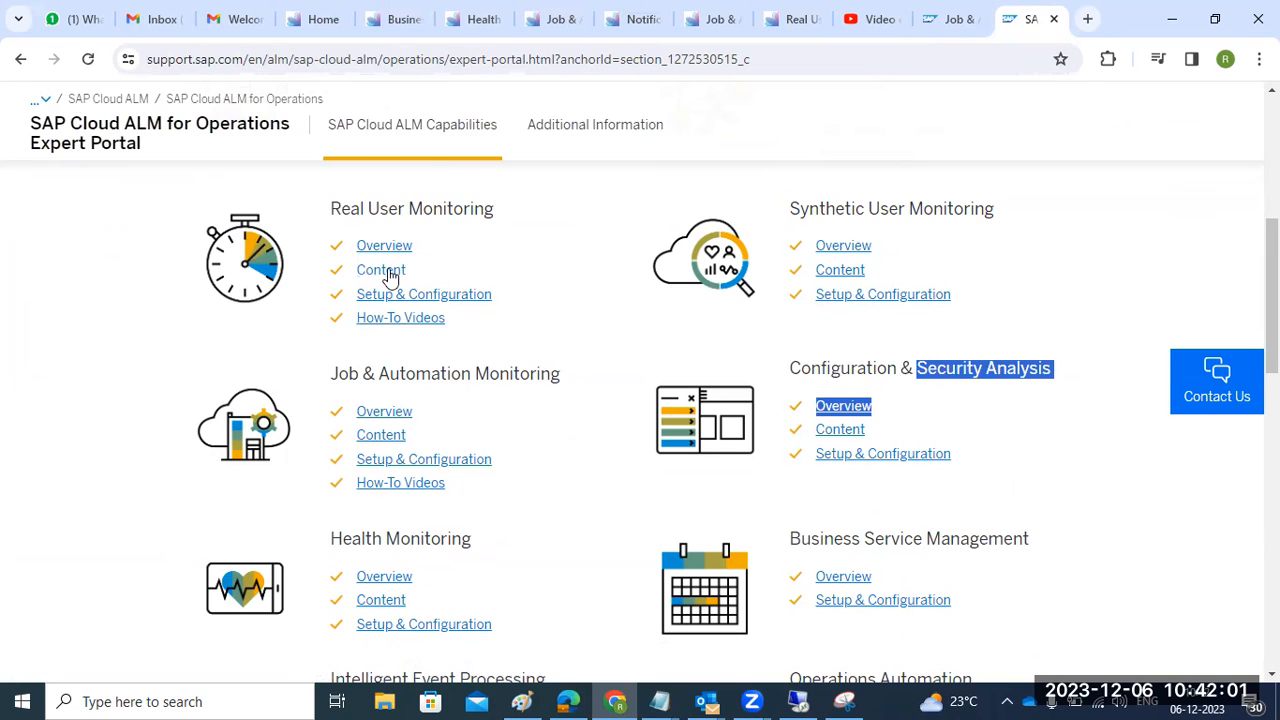
pyautogui.scroll(2, 374, 346)
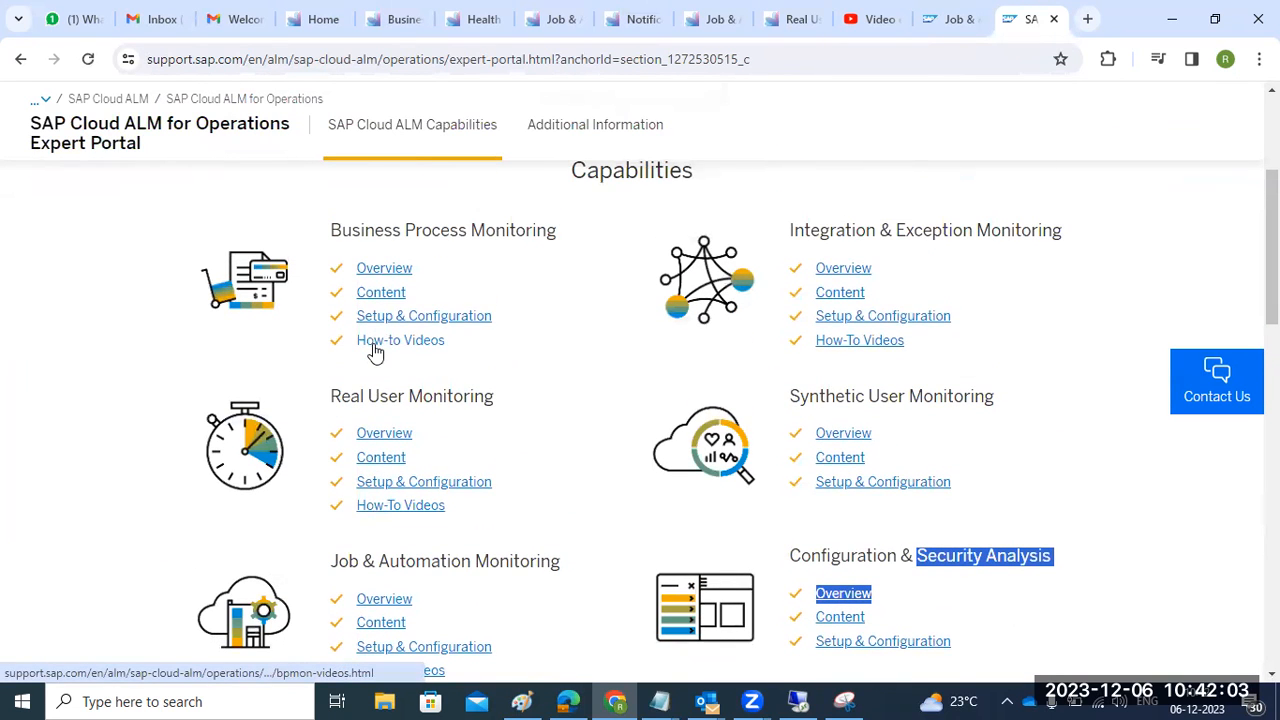
pyautogui.moveTo(946, 230); pyautogui.dragTo(1016, 240)
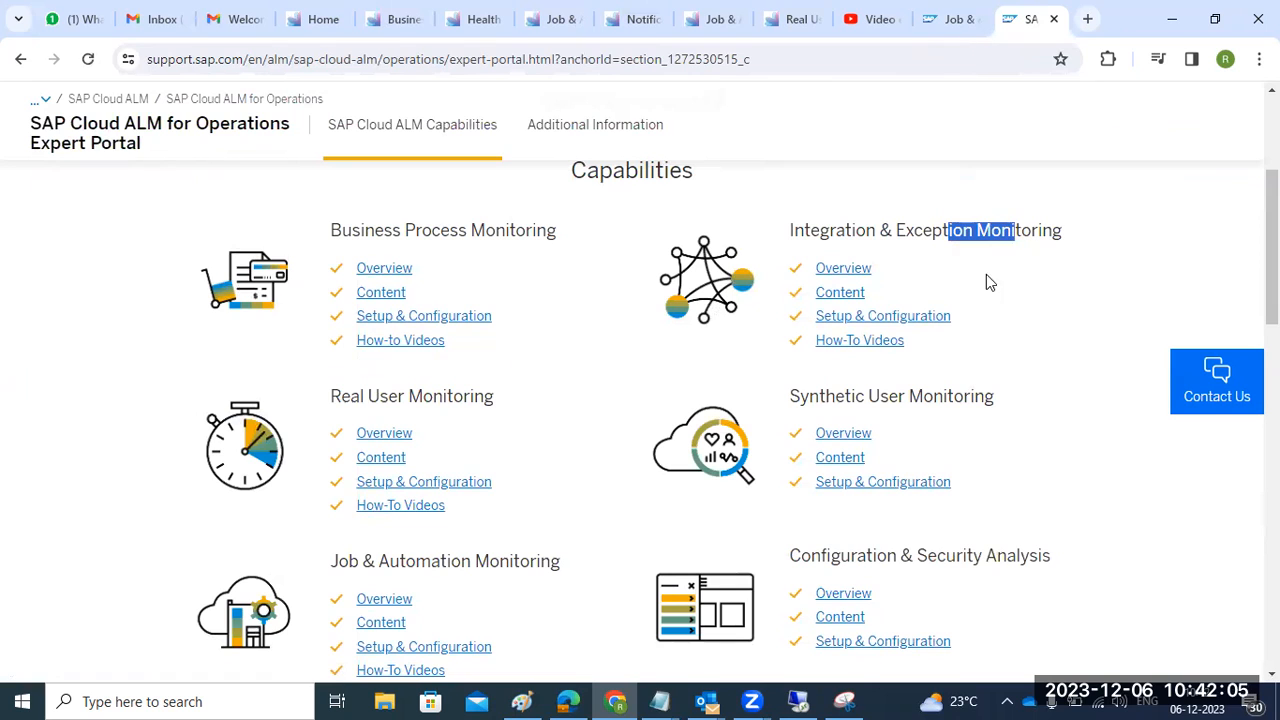
pyautogui.click(316, 22)
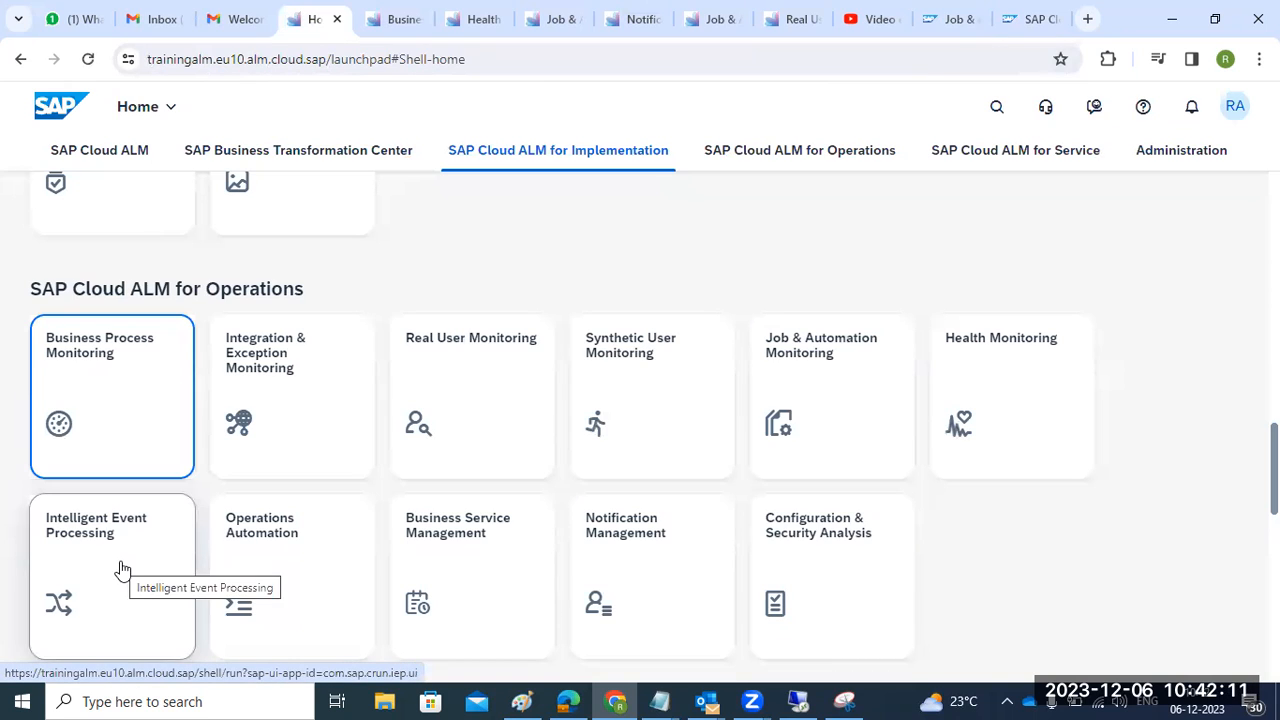
# - Open Integration & Exception Monitoring and bring its scope selection back up
pyautogui.click(281, 368)
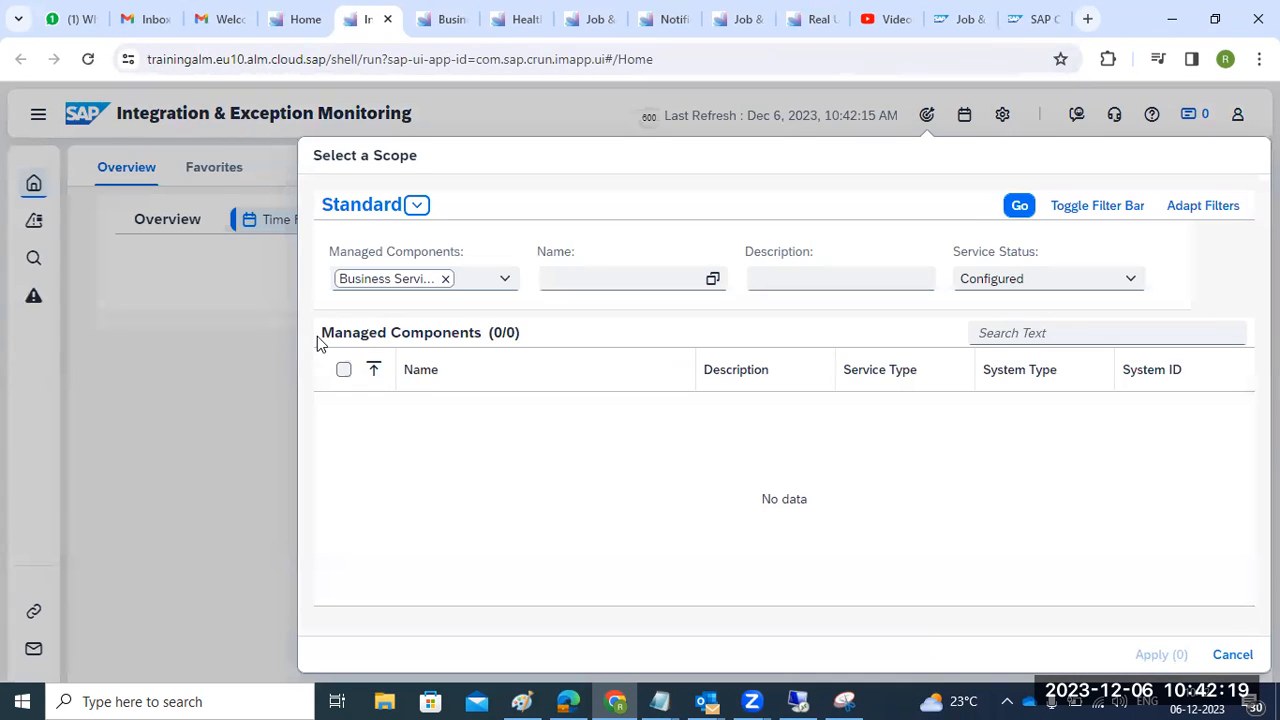
pyautogui.click(1234, 655)
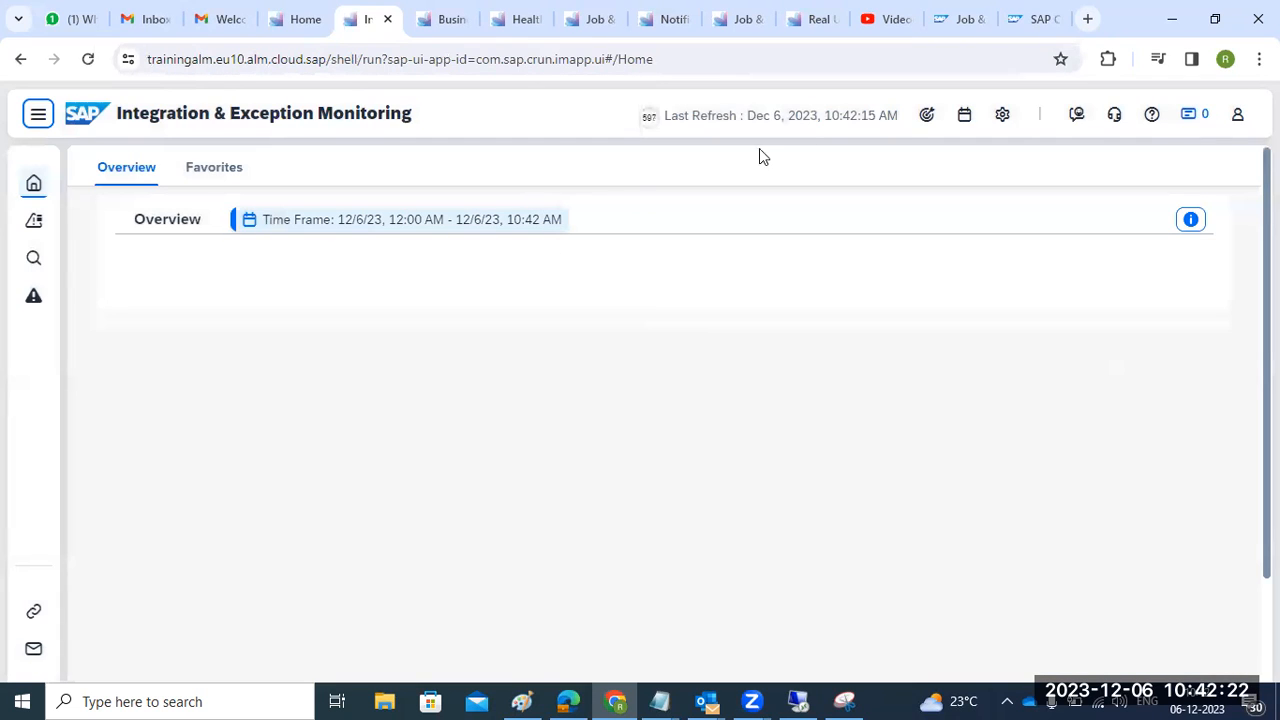
pyautogui.click(926, 115)
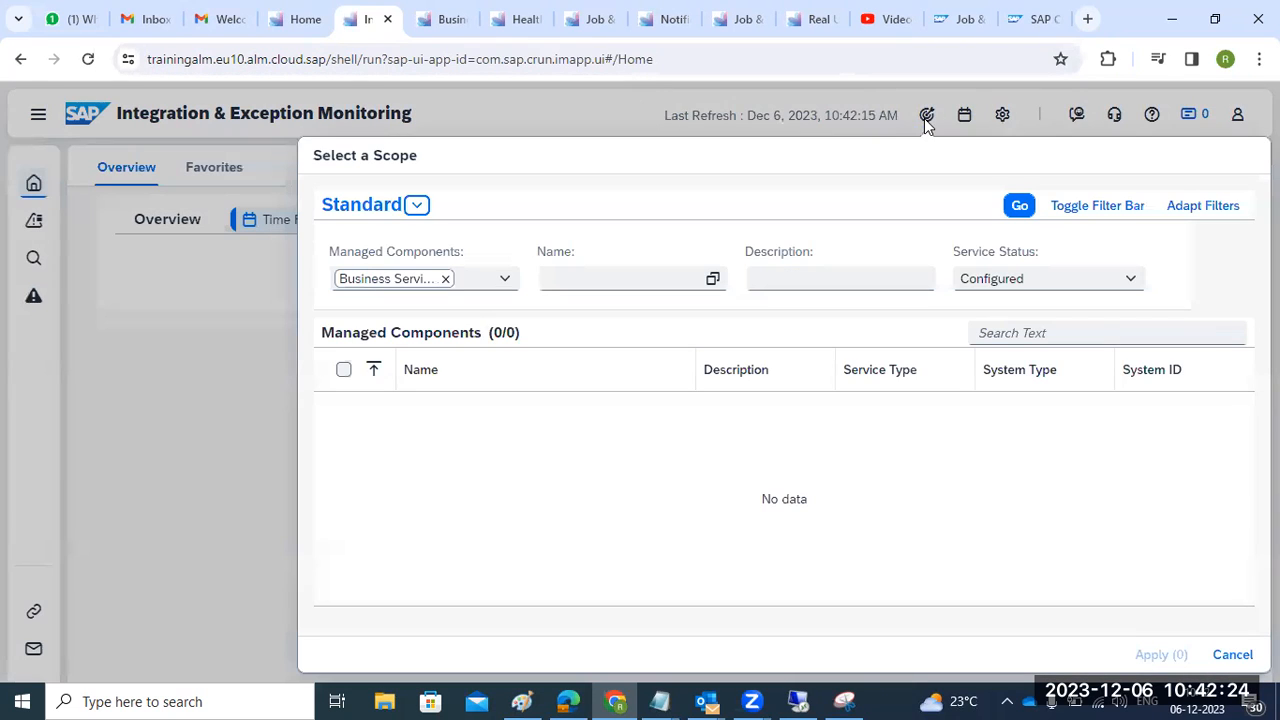
# - Filter Managed Components to Services and Systems, then apply ECP100 as the scope
pyautogui.click(504, 280)
pyautogui.click(406, 339)
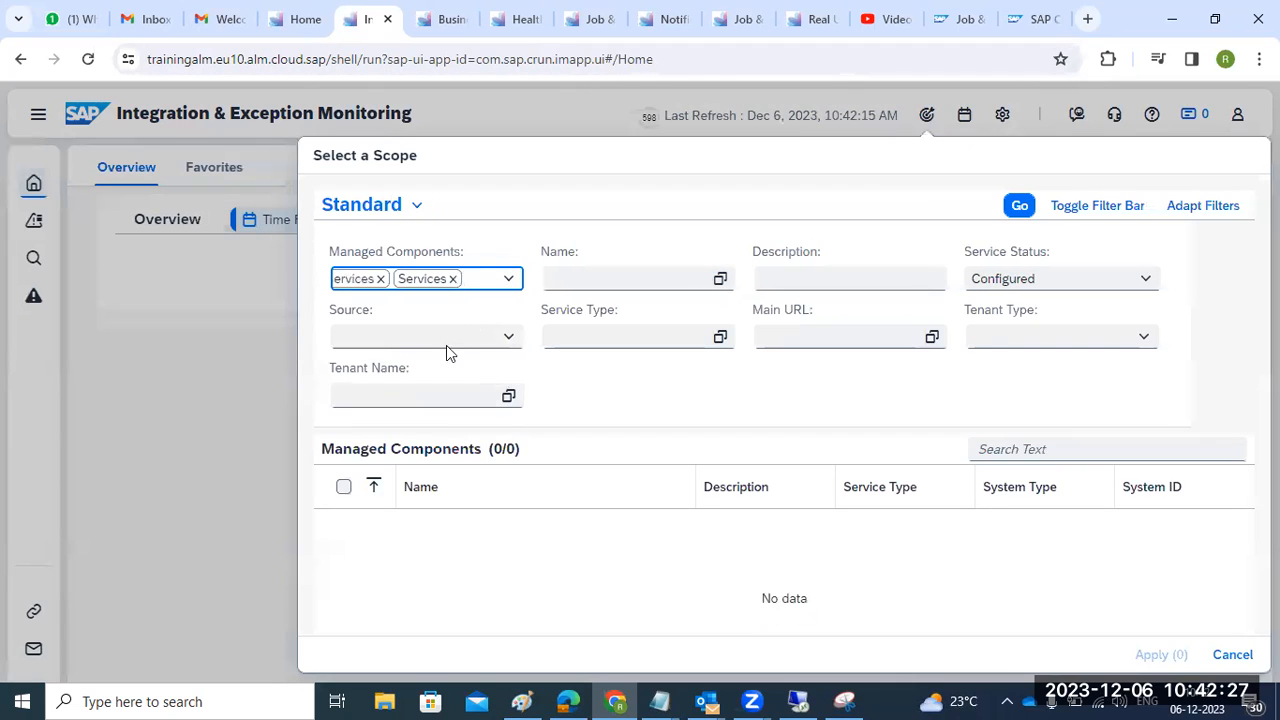
pyautogui.click(512, 282)
pyautogui.click(409, 372)
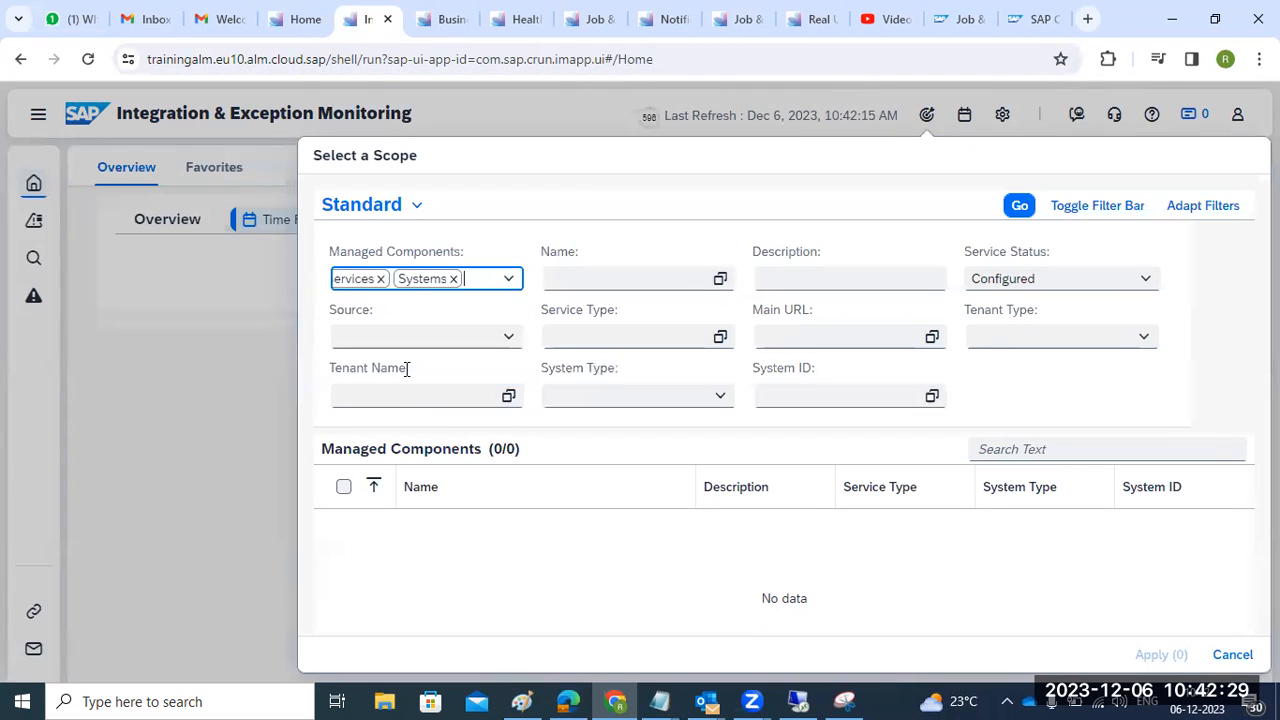
pyautogui.click(1015, 212)
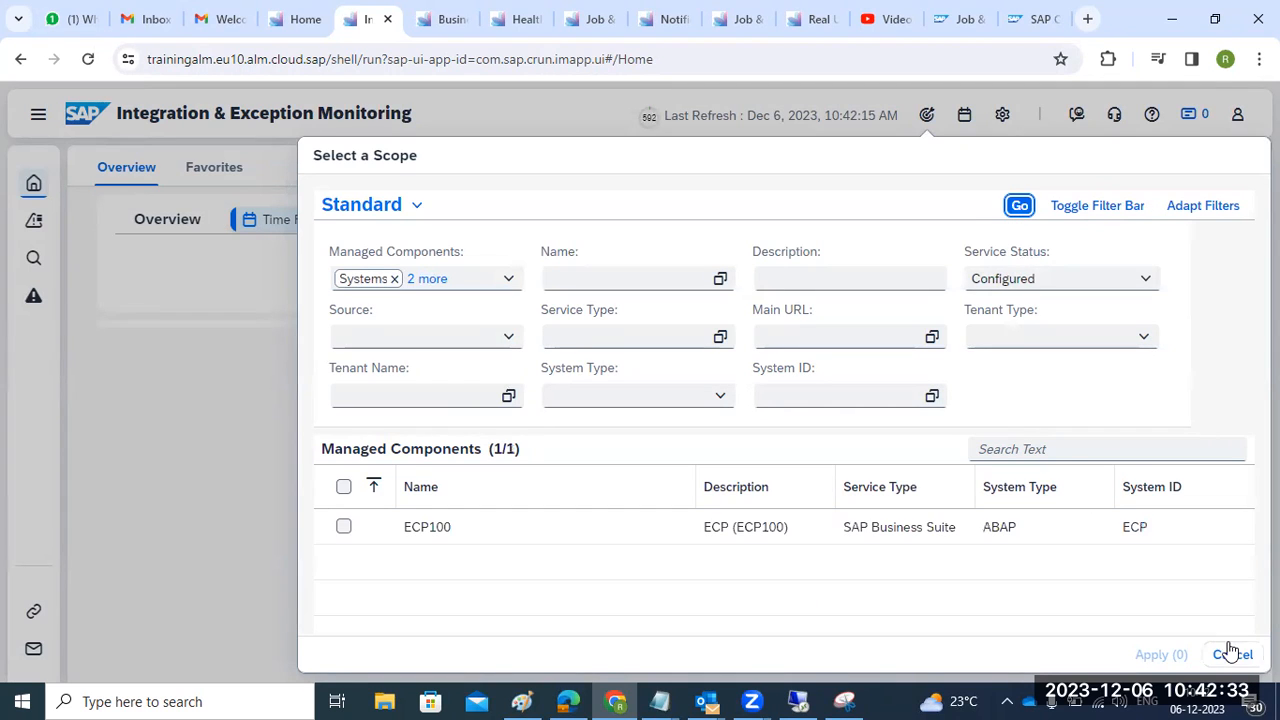
pyautogui.click(343, 487)
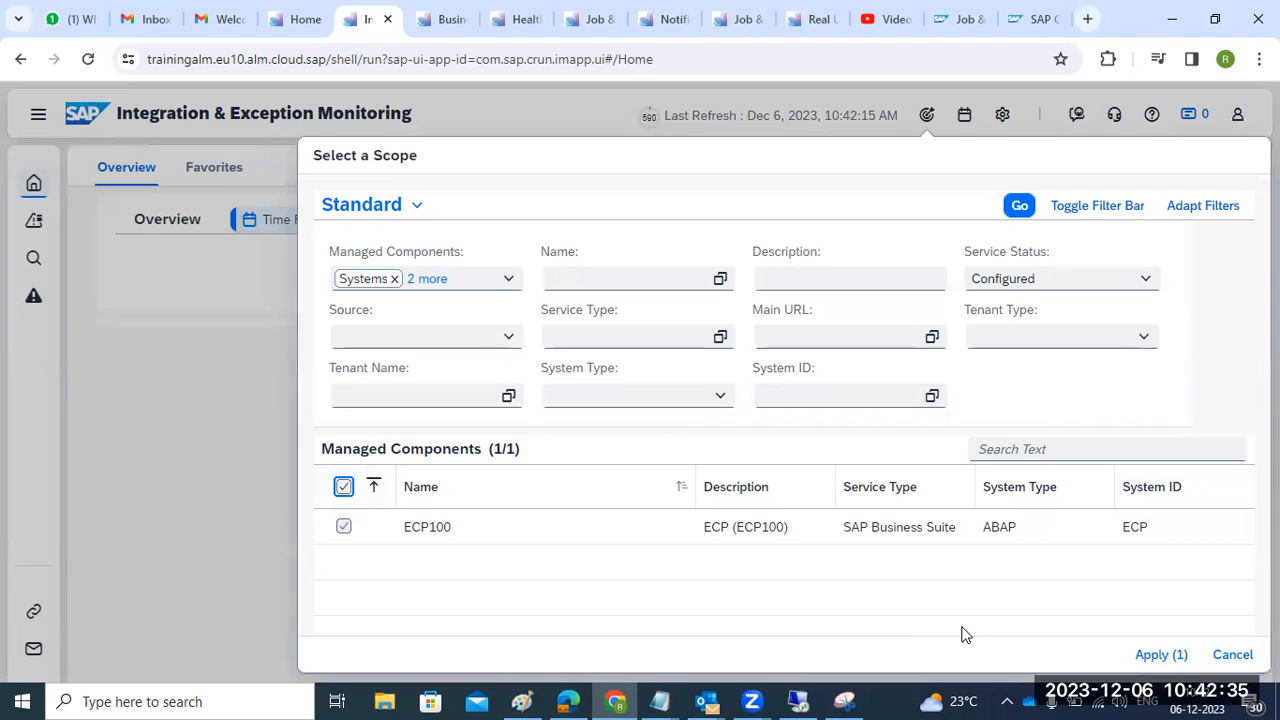
pyautogui.click(1150, 655)
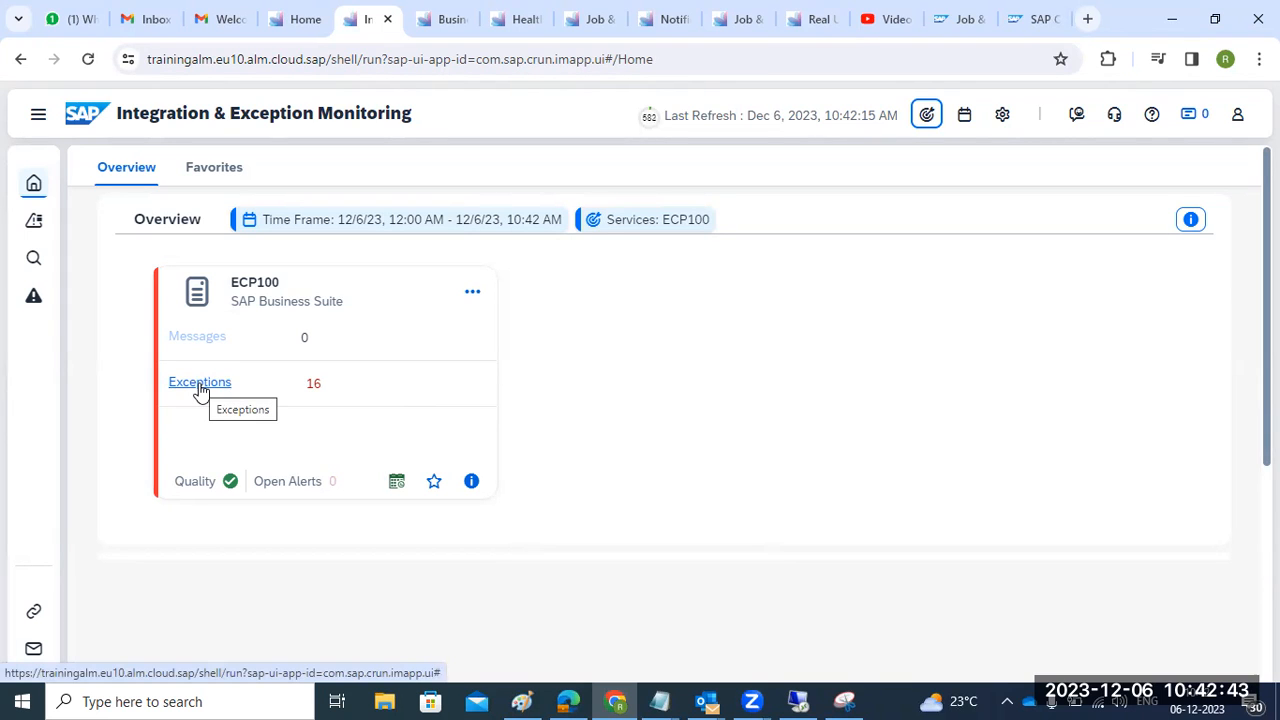
# - Drill from ECP100's exceptions into the ABAP System Log RSUSR003 security violation exception
pyautogui.doubleClick(202, 385)
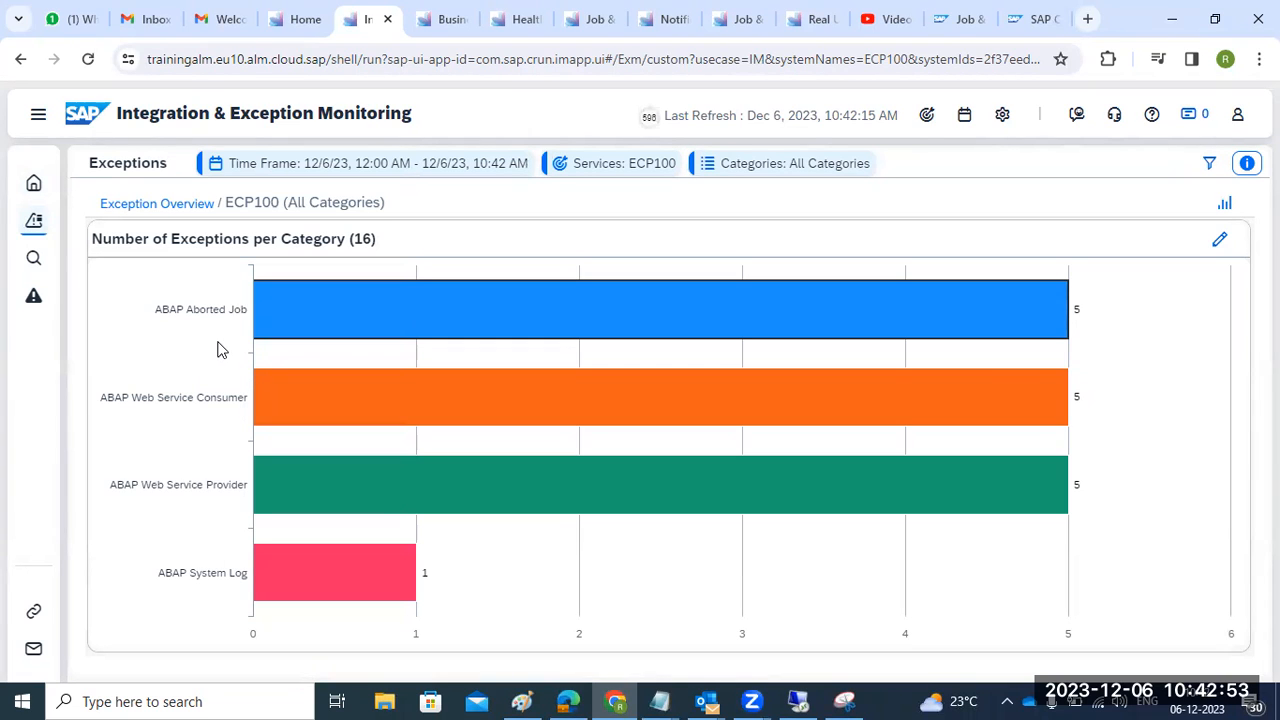
pyautogui.click(303, 578)
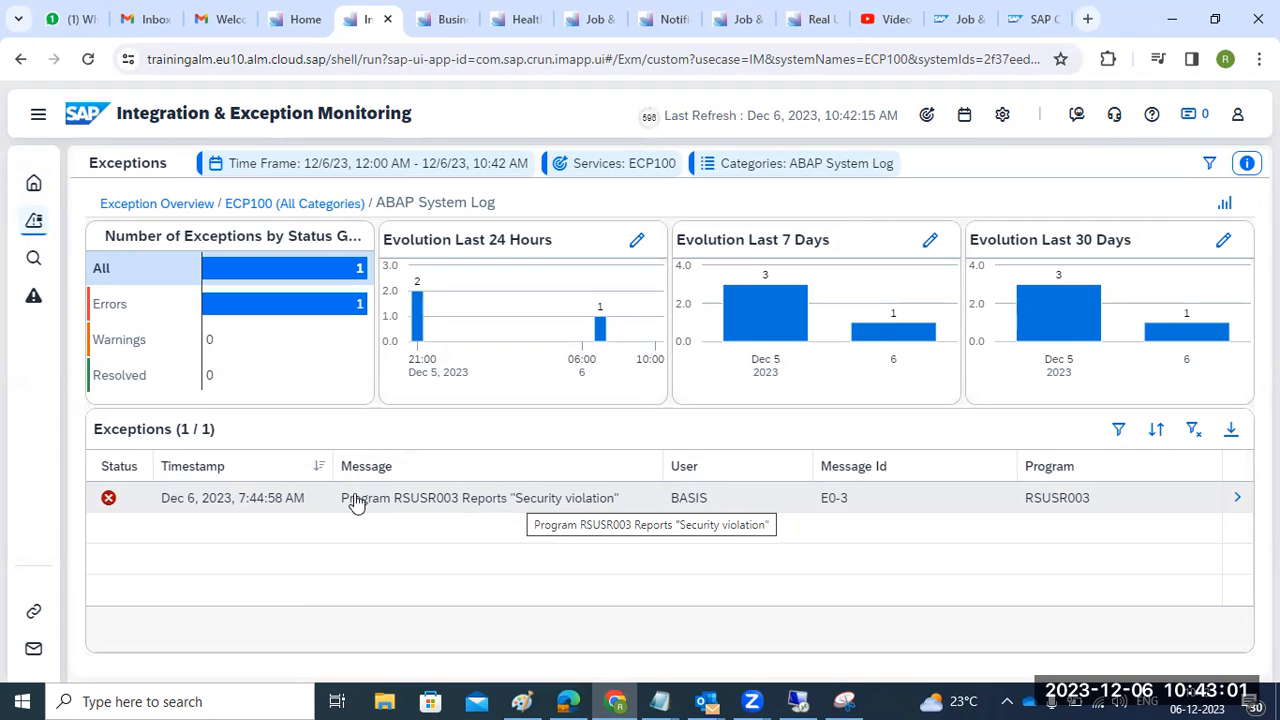
pyautogui.click(227, 508)
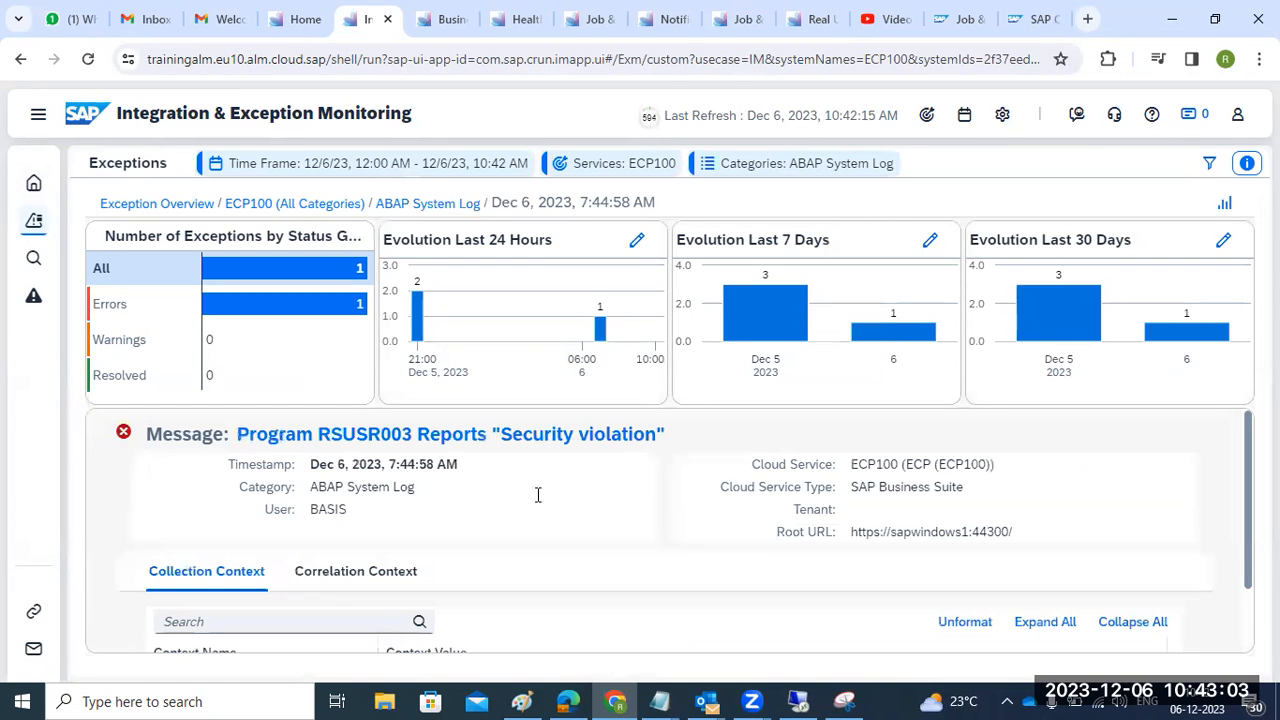
# - Review its Correlation and Collection Context tabs, including the MESSAGE_ID E0-3 entry
pyautogui.scroll(-1, 540, 496)
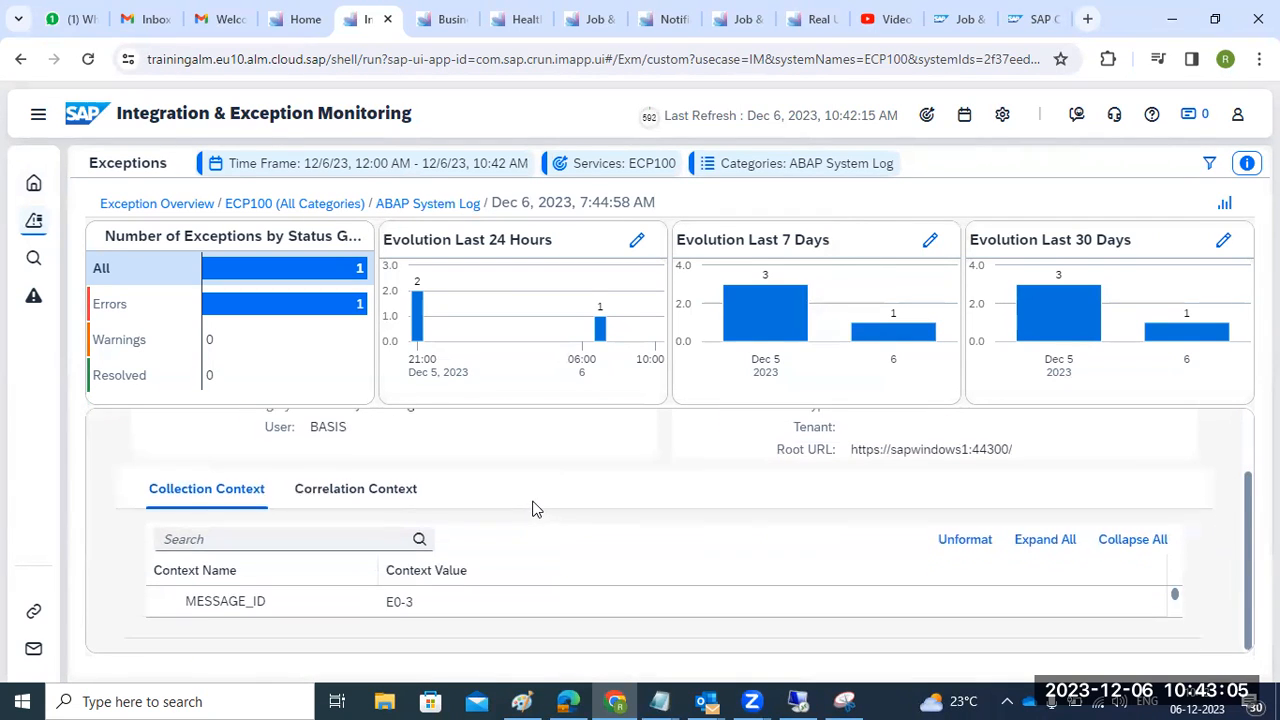
pyautogui.scroll(1, 533, 509)
pyautogui.click(358, 578)
pyautogui.scroll(-1, 503, 563)
pyautogui.click(204, 490)
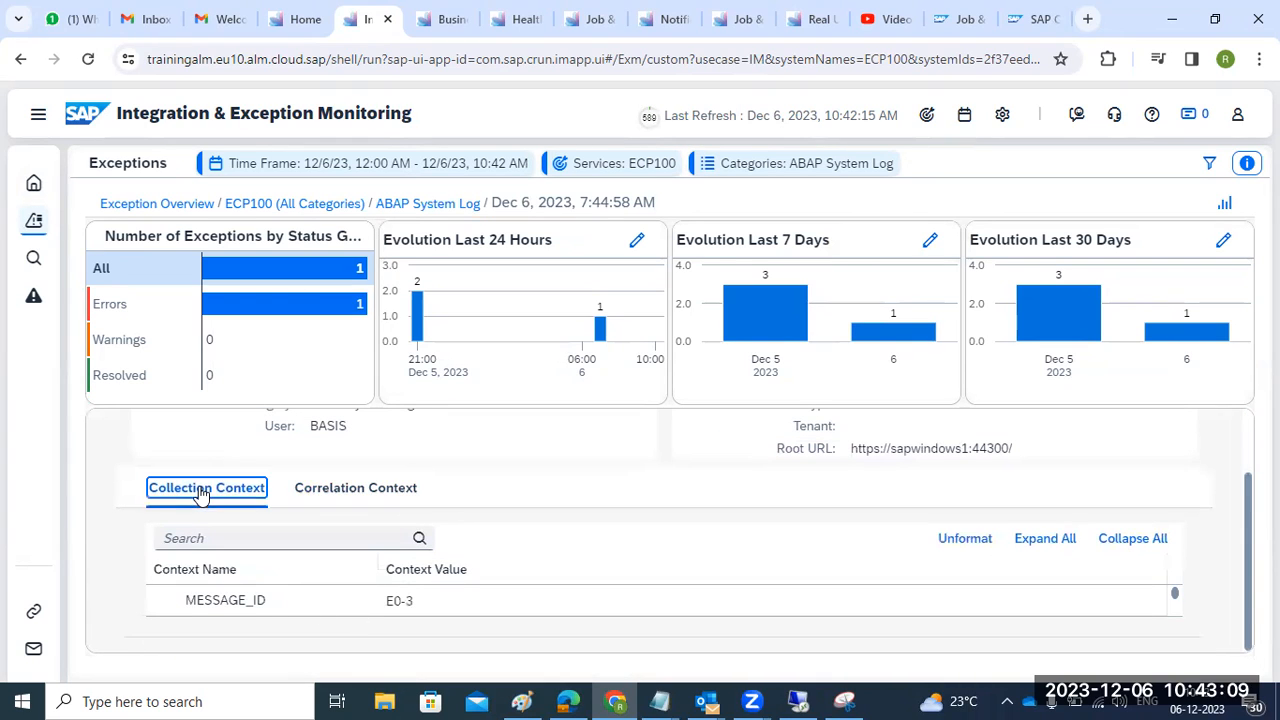
pyautogui.click(262, 600)
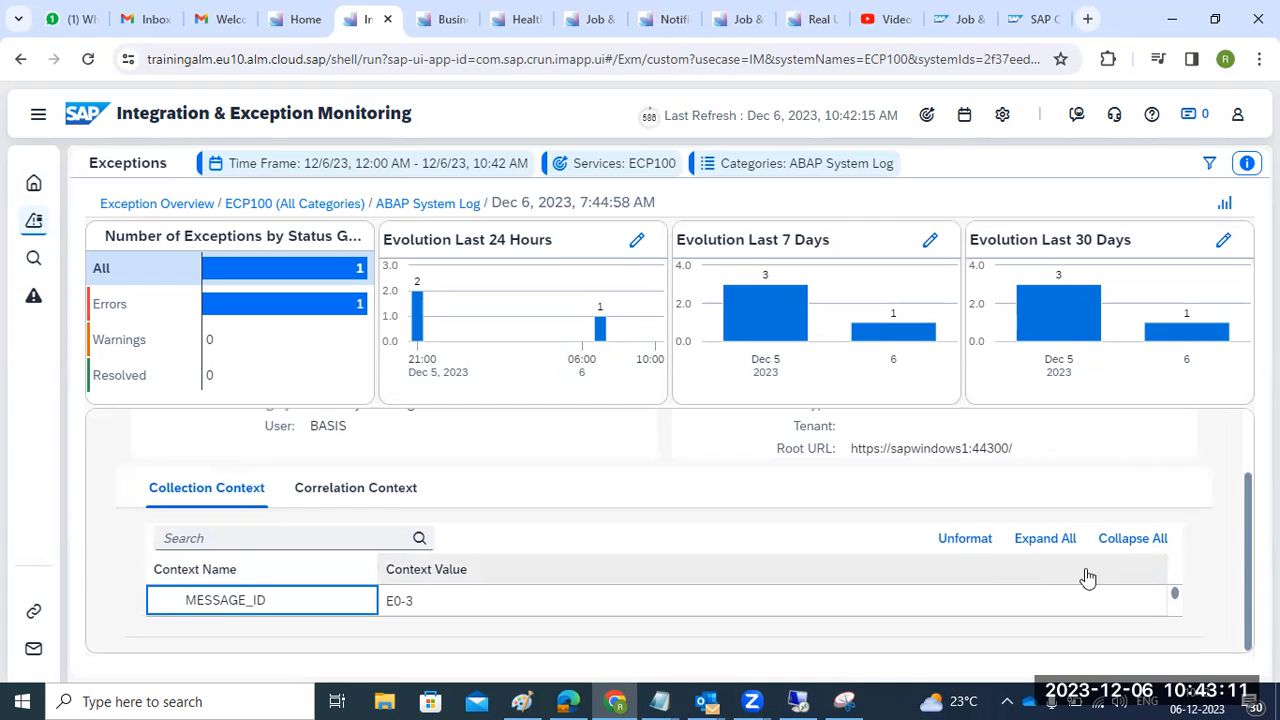
pyautogui.scroll(1, 806, 525)
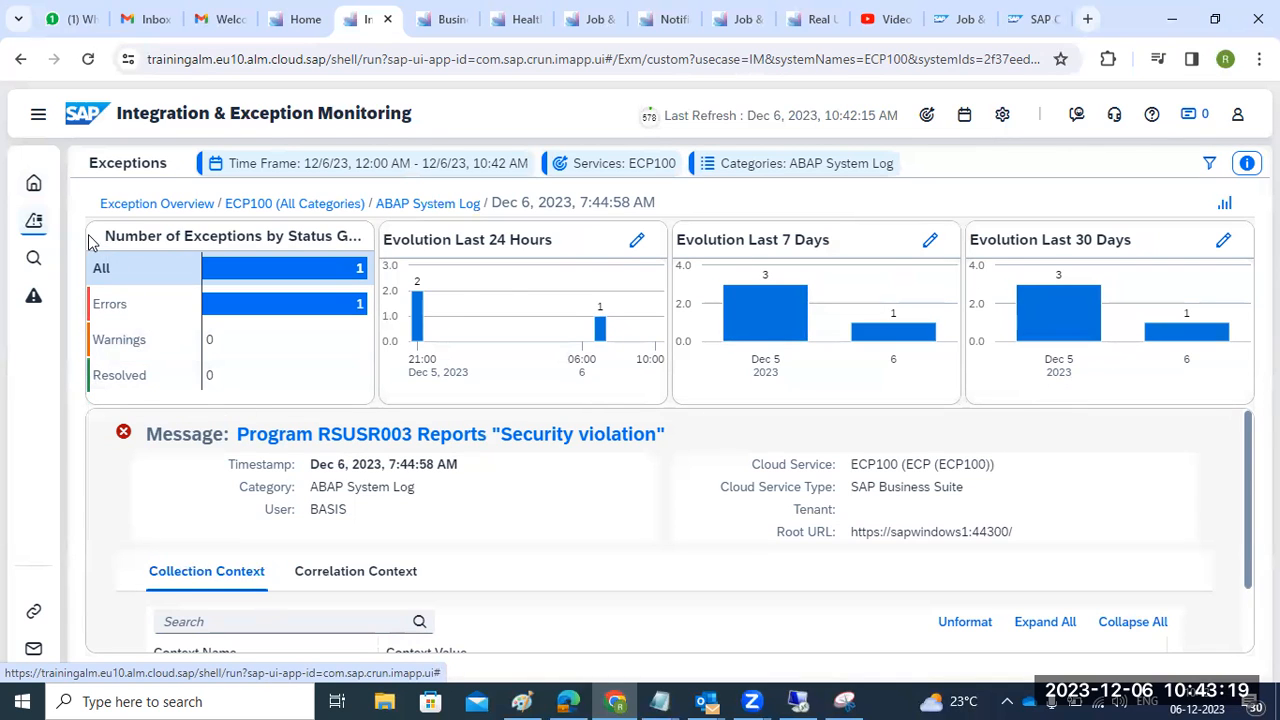
# - Run a Tracking search for ECP100 with Advanced Search on, then view Alerting showing Alerts (0)
pyautogui.click(38, 116)
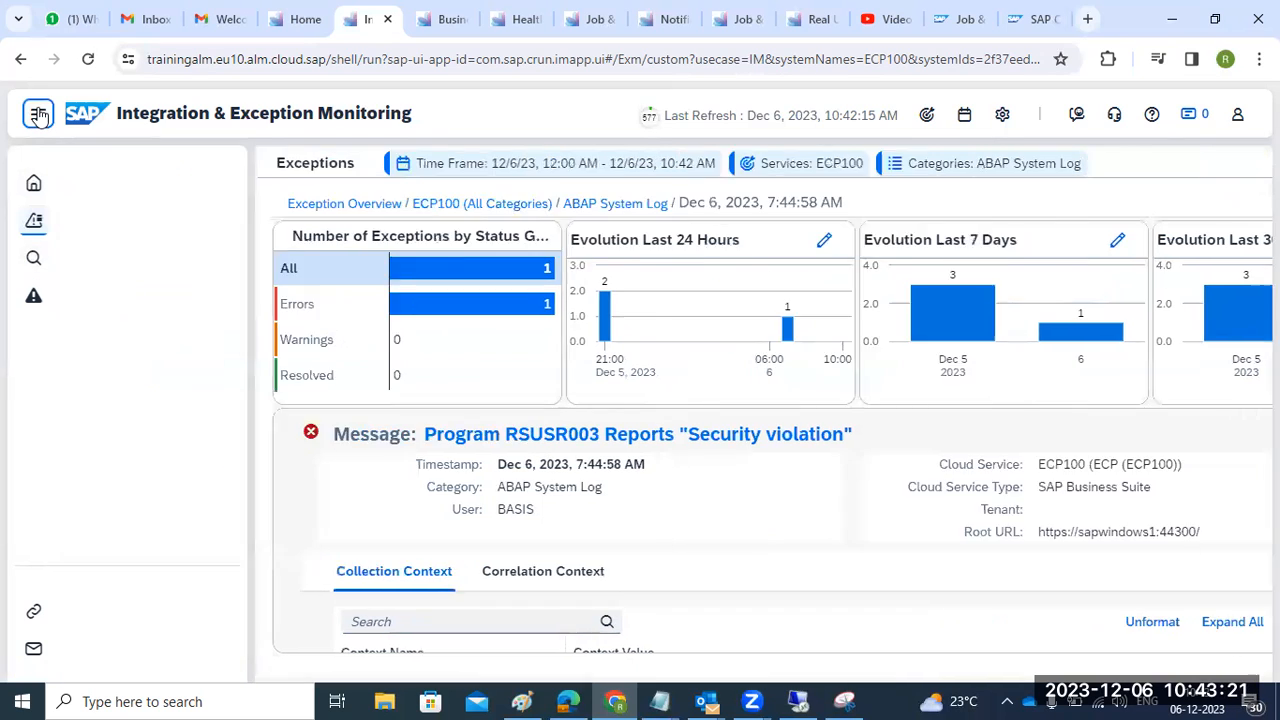
pyautogui.click(70, 258)
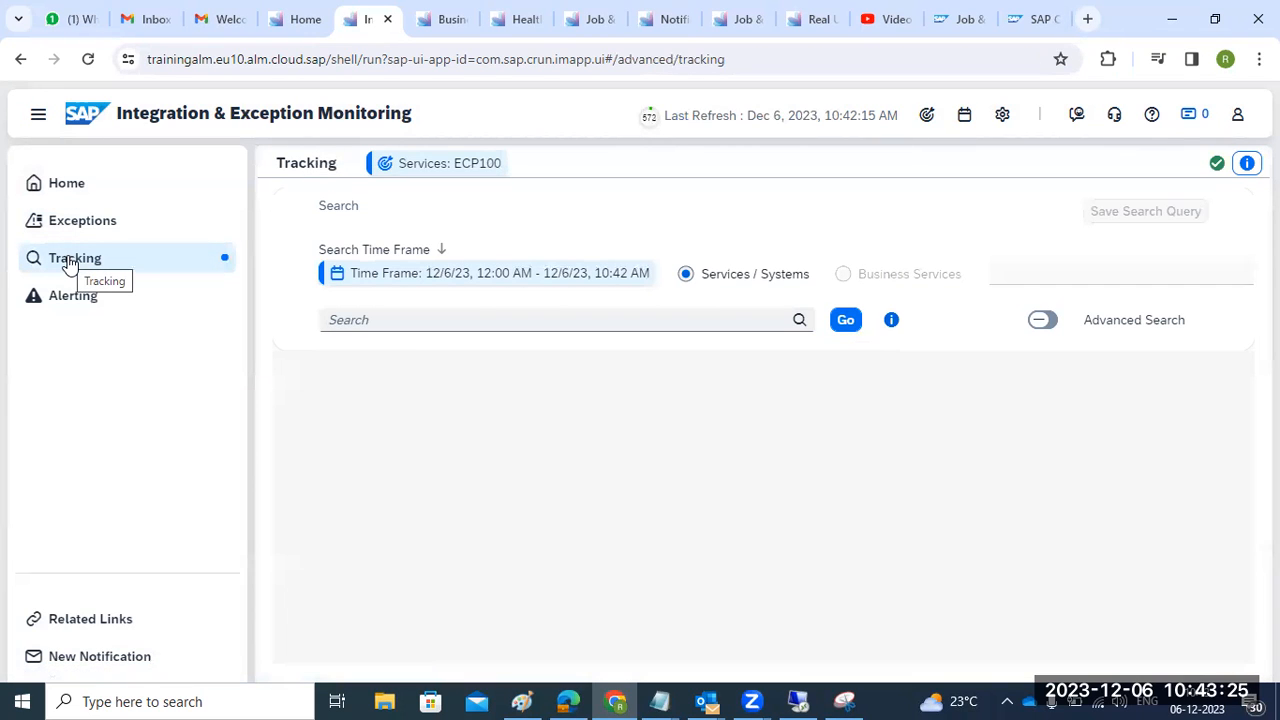
pyautogui.click(847, 324)
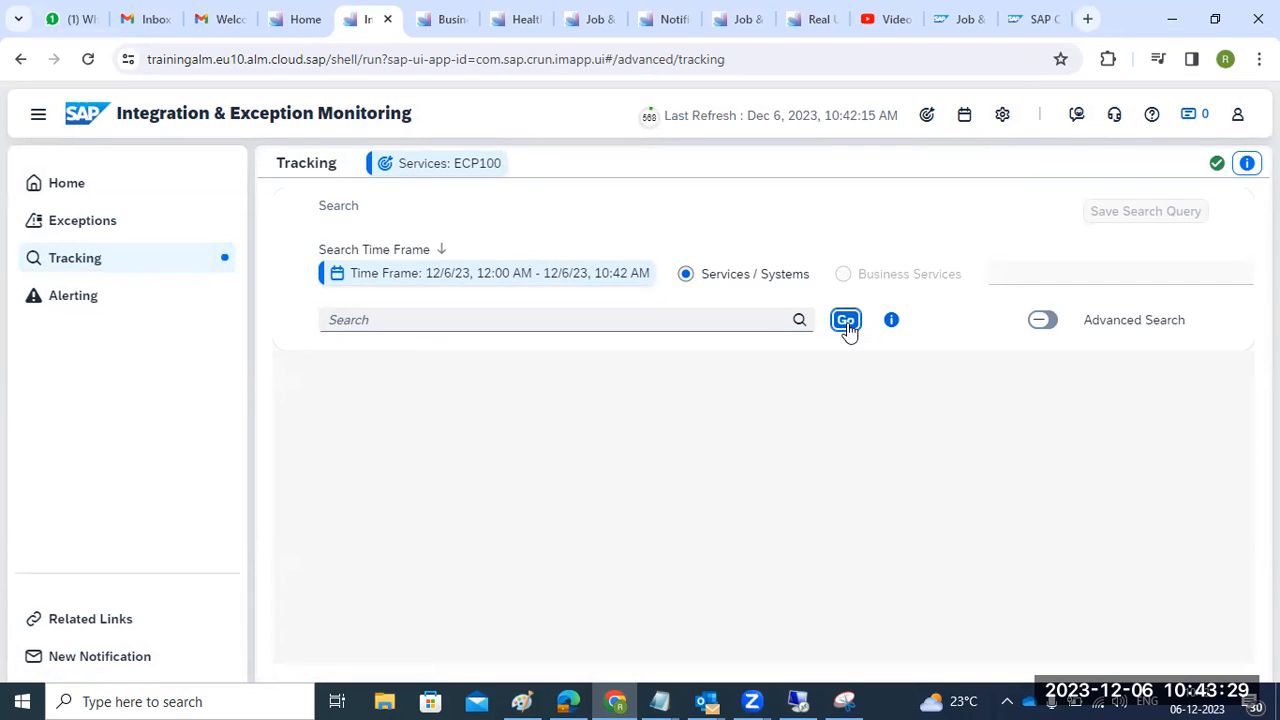
pyautogui.click(1043, 323)
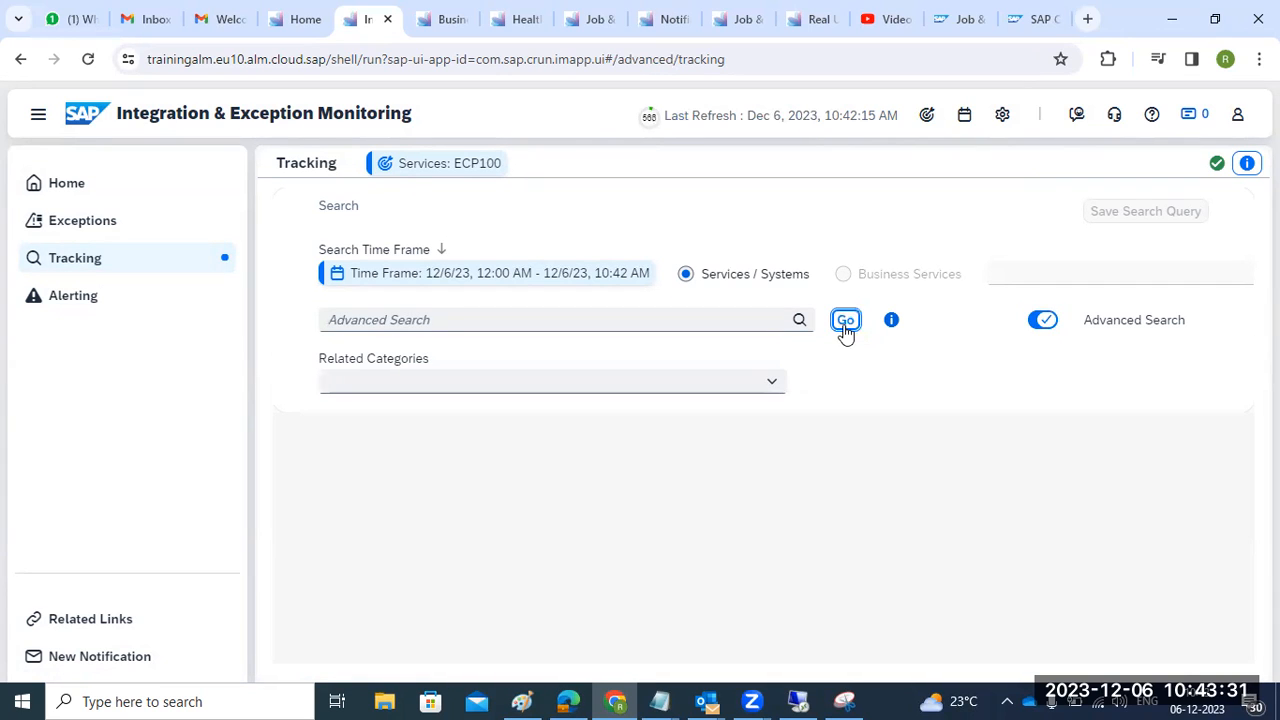
pyautogui.click(68, 292)
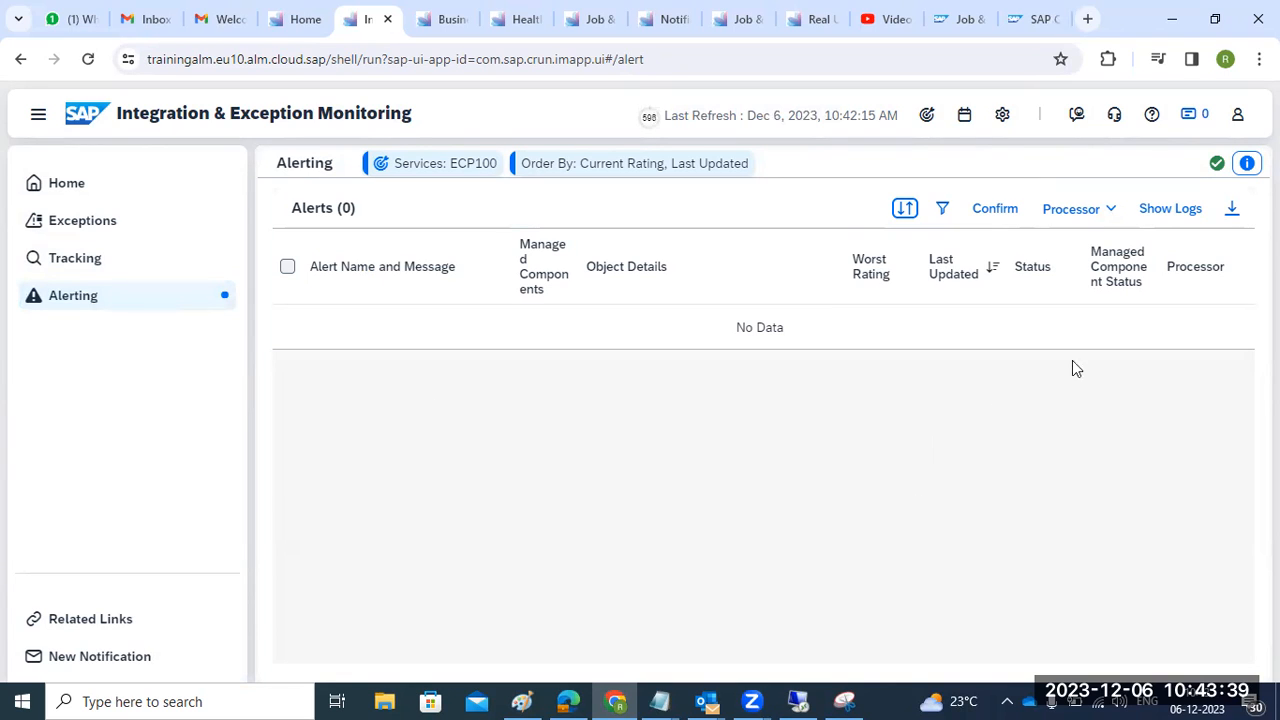
# - Open the Operations Automation tile from the launchpad home
pyautogui.click(311, 28)
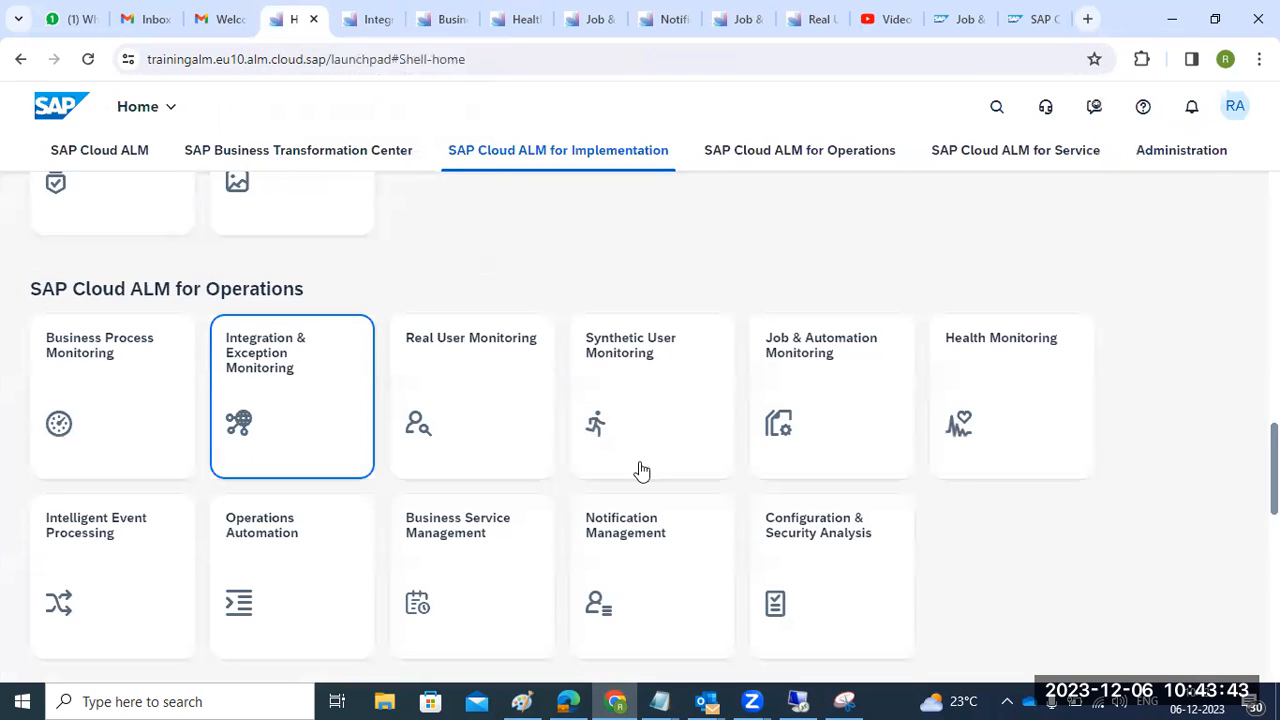
pyautogui.scroll(-3, 903, 608)
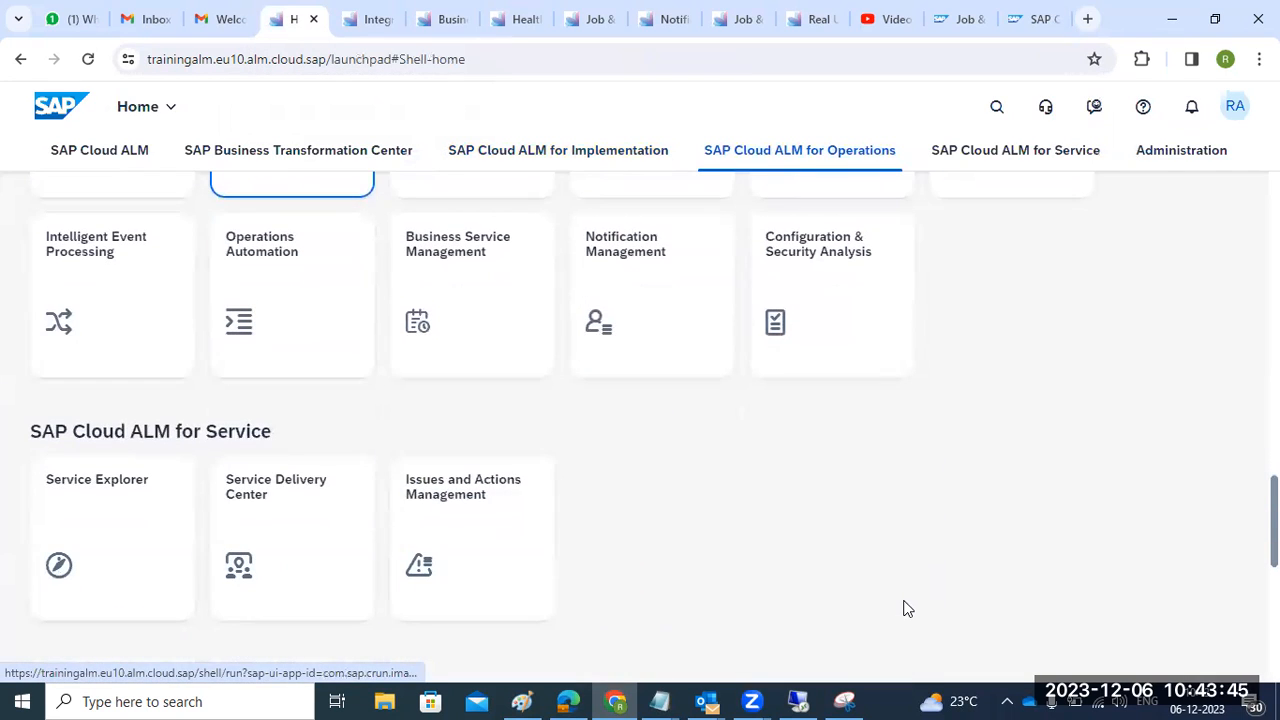
pyautogui.scroll(1, 903, 606)
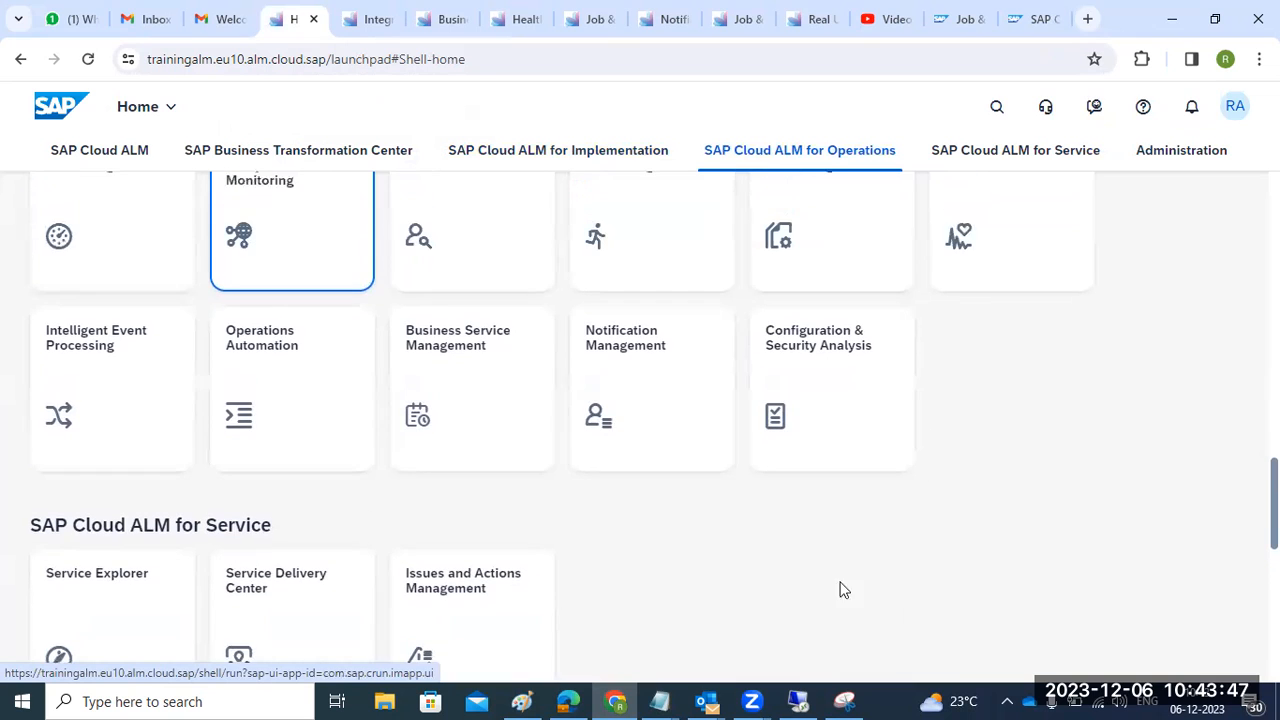
pyautogui.click(280, 371)
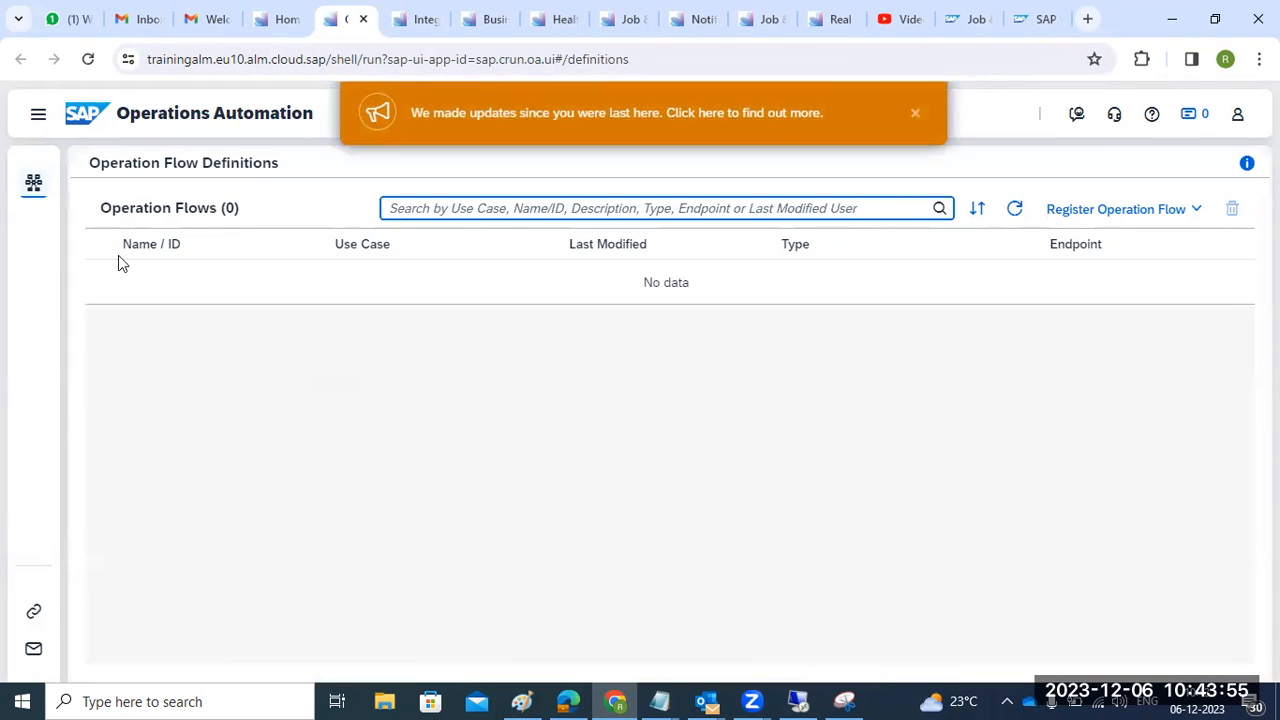
# - Show Operation Flow Definitions, close the updates banner, and list the Register Operation Flow options
pyautogui.click(38, 116)
pyautogui.click(133, 190)
pyautogui.click(914, 113)
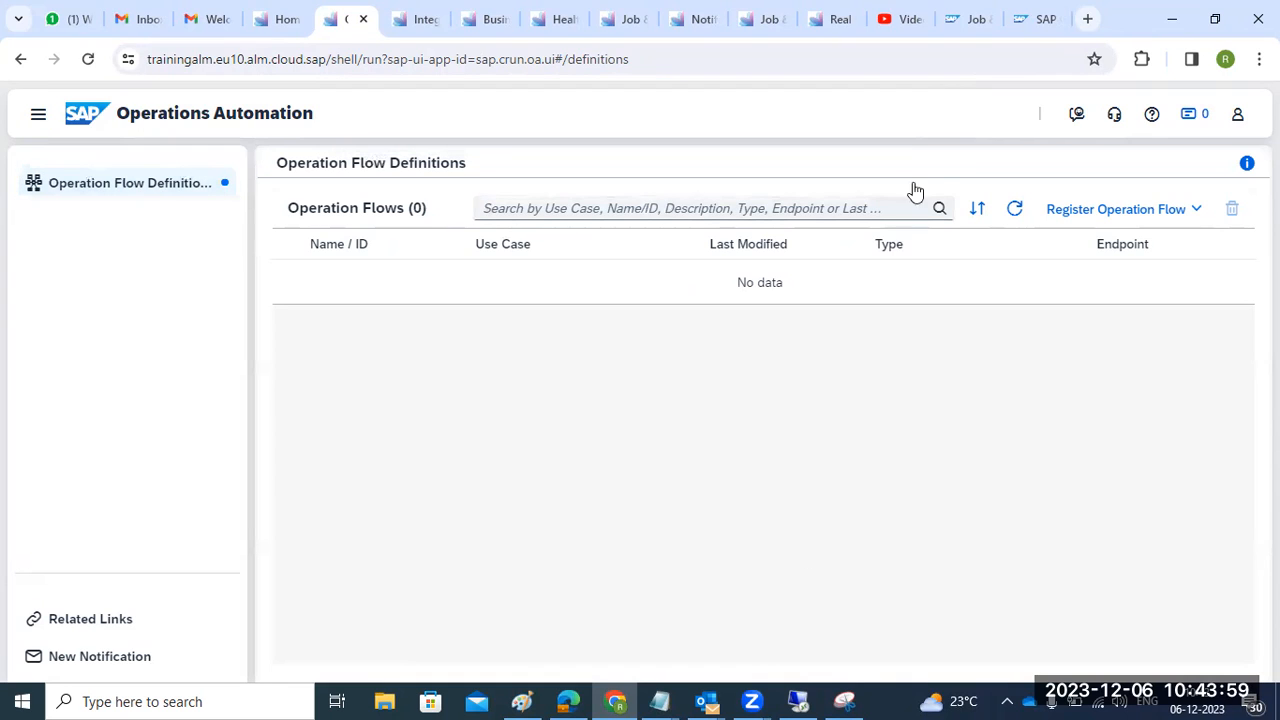
pyautogui.click(1116, 212)
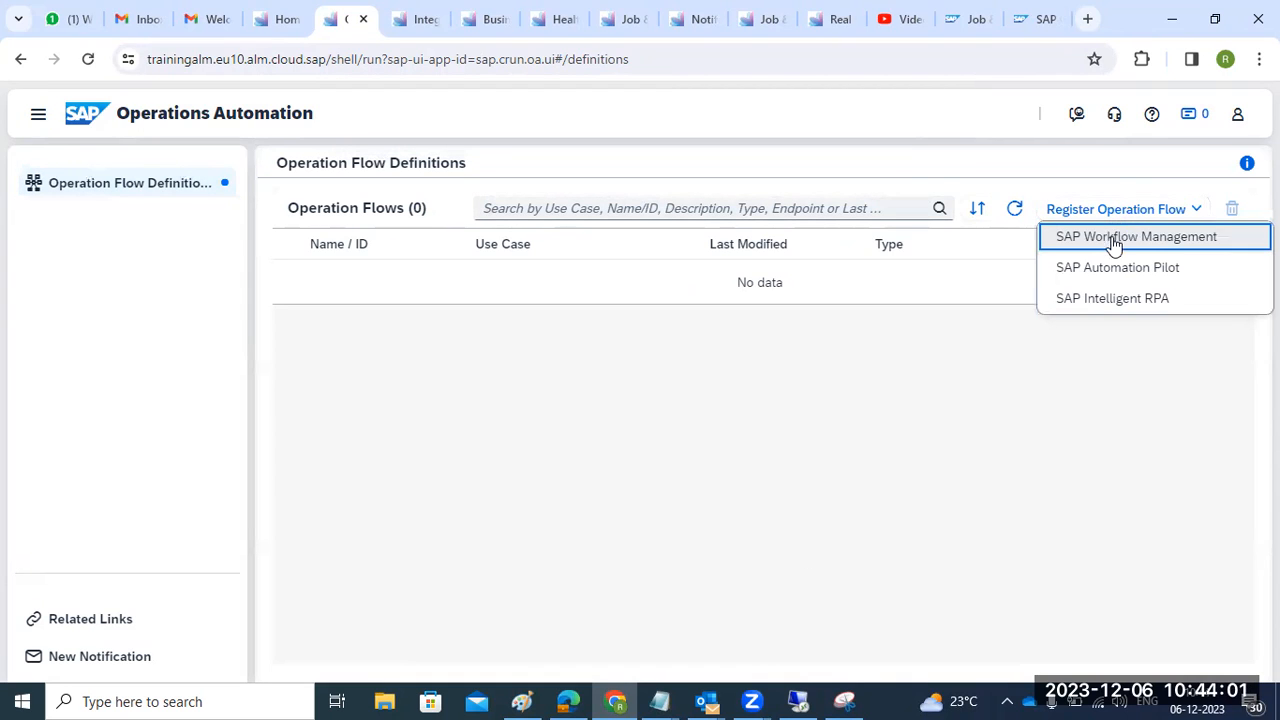
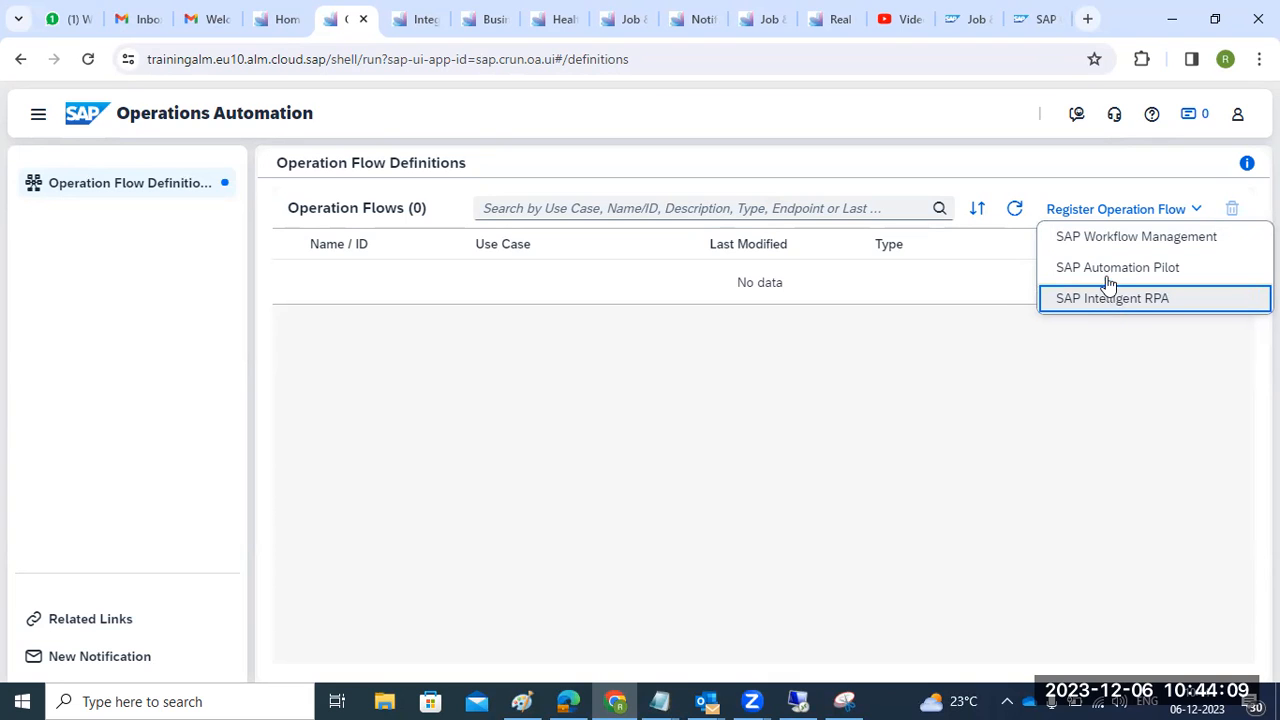
# - Attempt an SAP Workflow Management flow registration, dismiss its HTTP 404 error, and cancel
pyautogui.click(1106, 238)
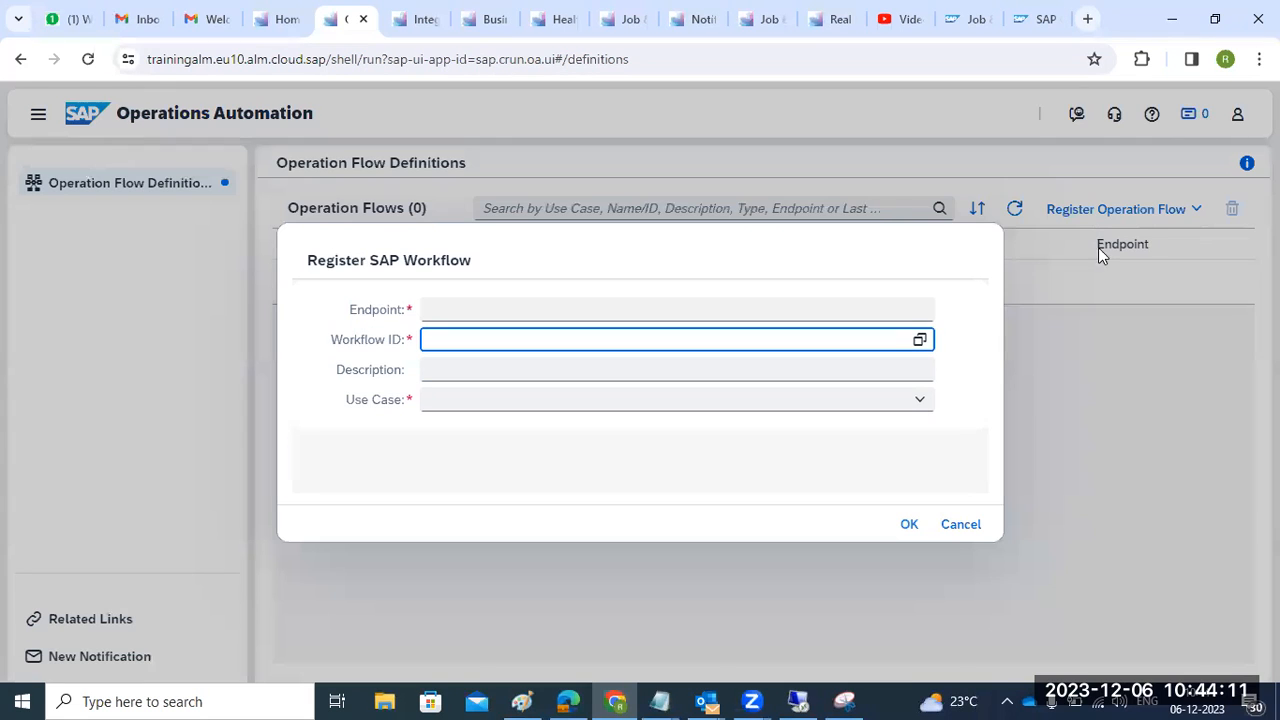
pyautogui.click(918, 340)
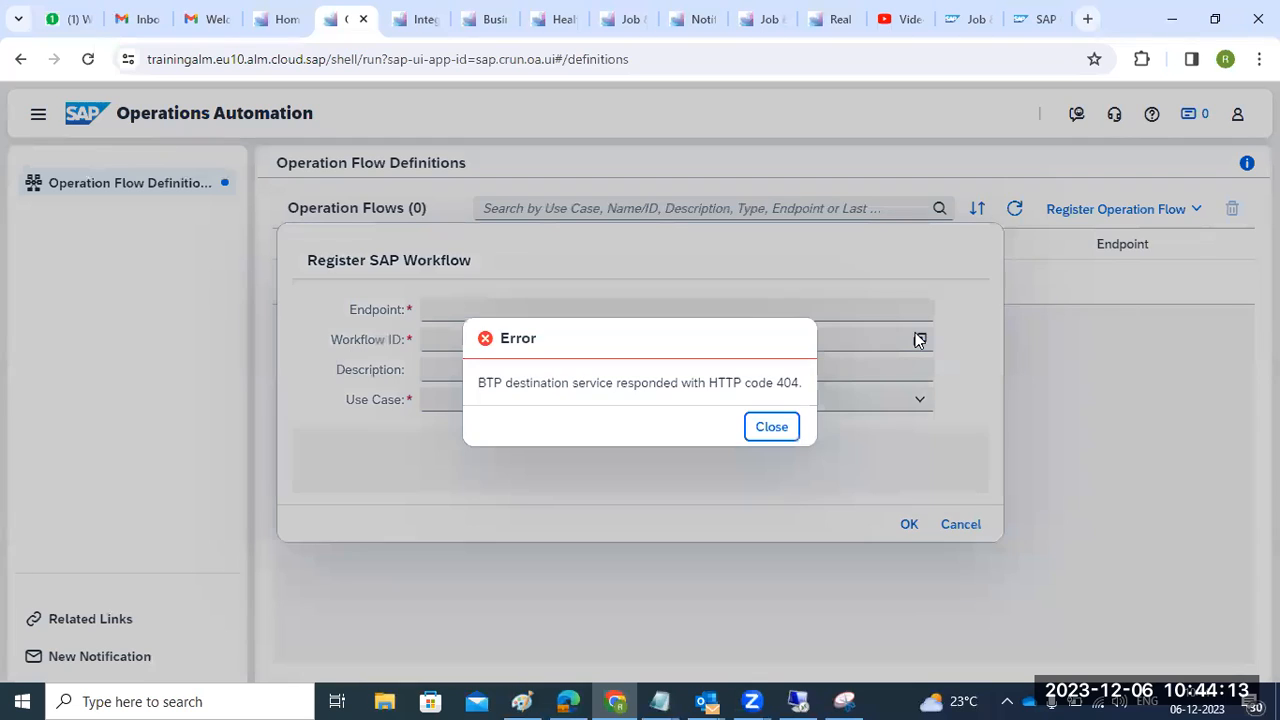
pyautogui.click(771, 425)
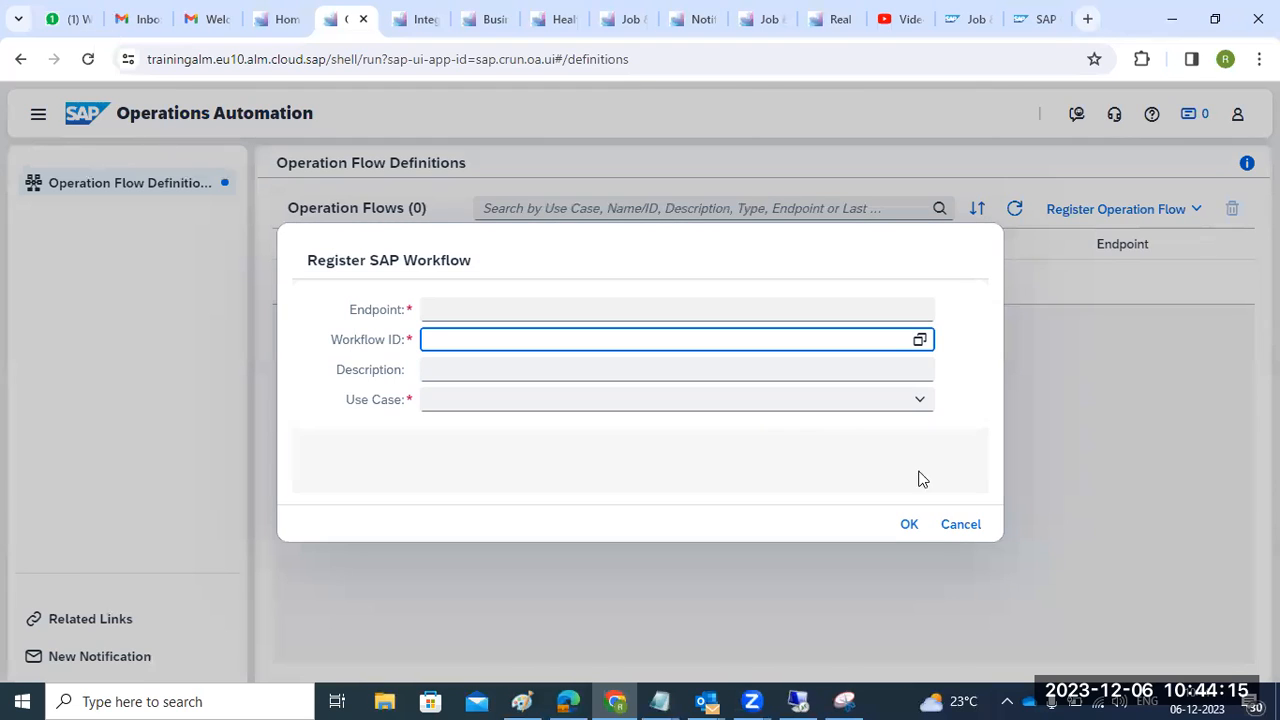
pyautogui.click(960, 524)
# - Attempt an SAP Automation Pilot flow registration, dismiss its HTTP 404 error, and cancel
pyautogui.click(1196, 210)
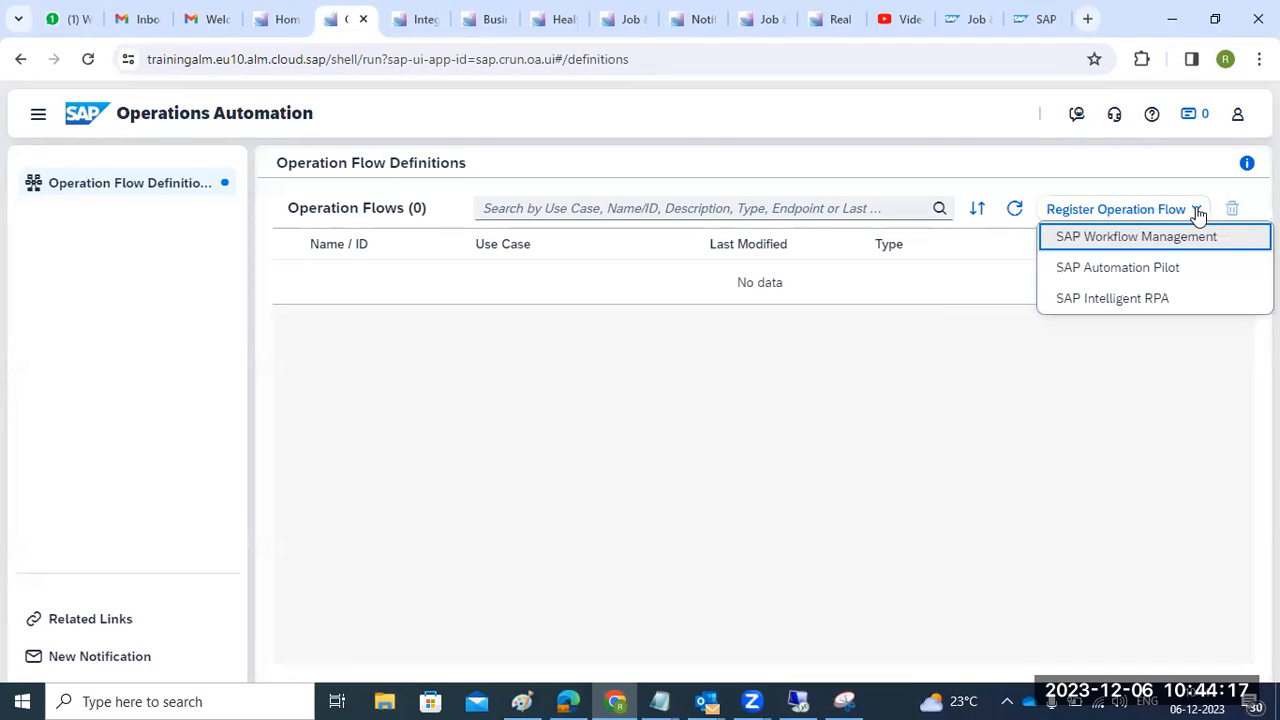
pyautogui.click(1143, 272)
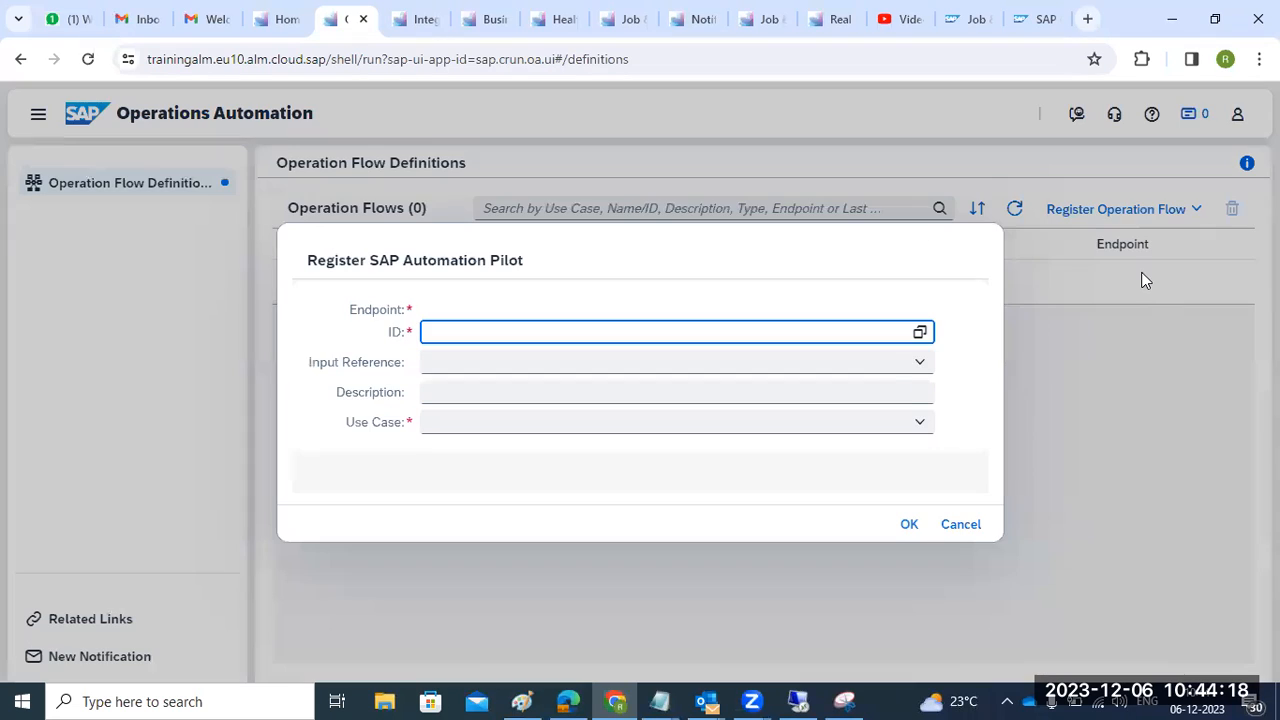
pyautogui.click(921, 341)
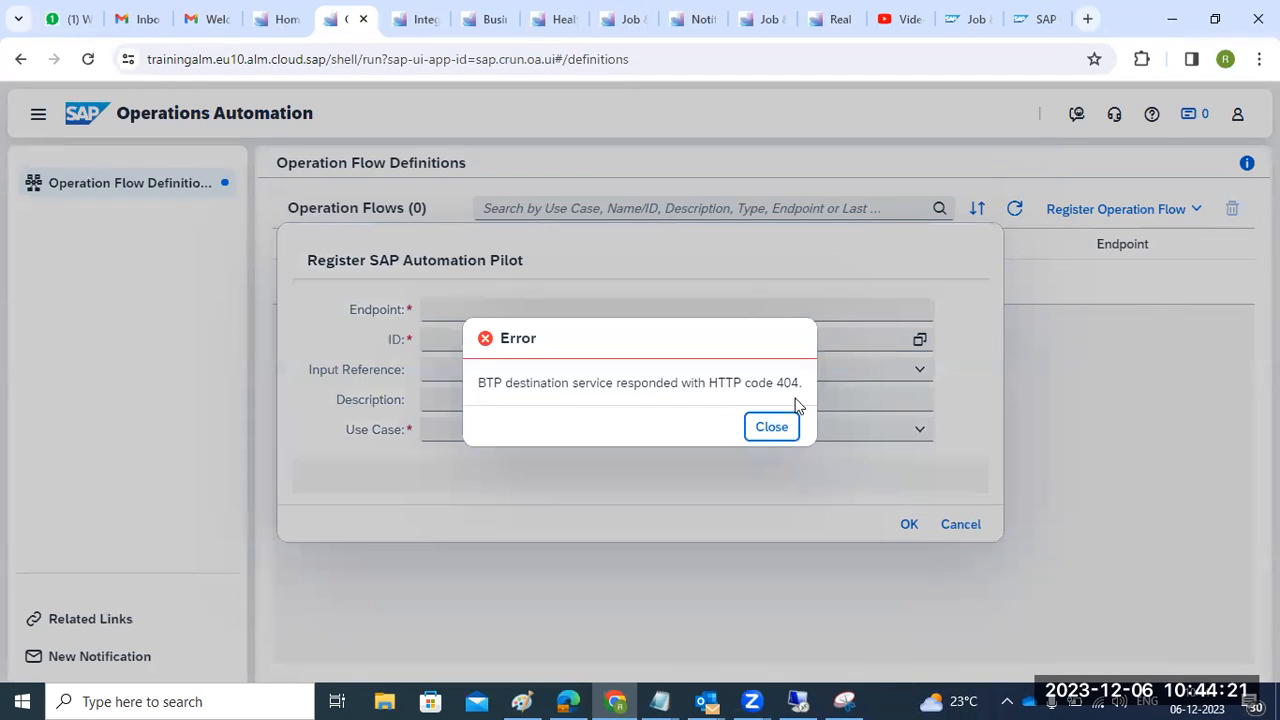
pyautogui.click(778, 427)
pyautogui.click(955, 525)
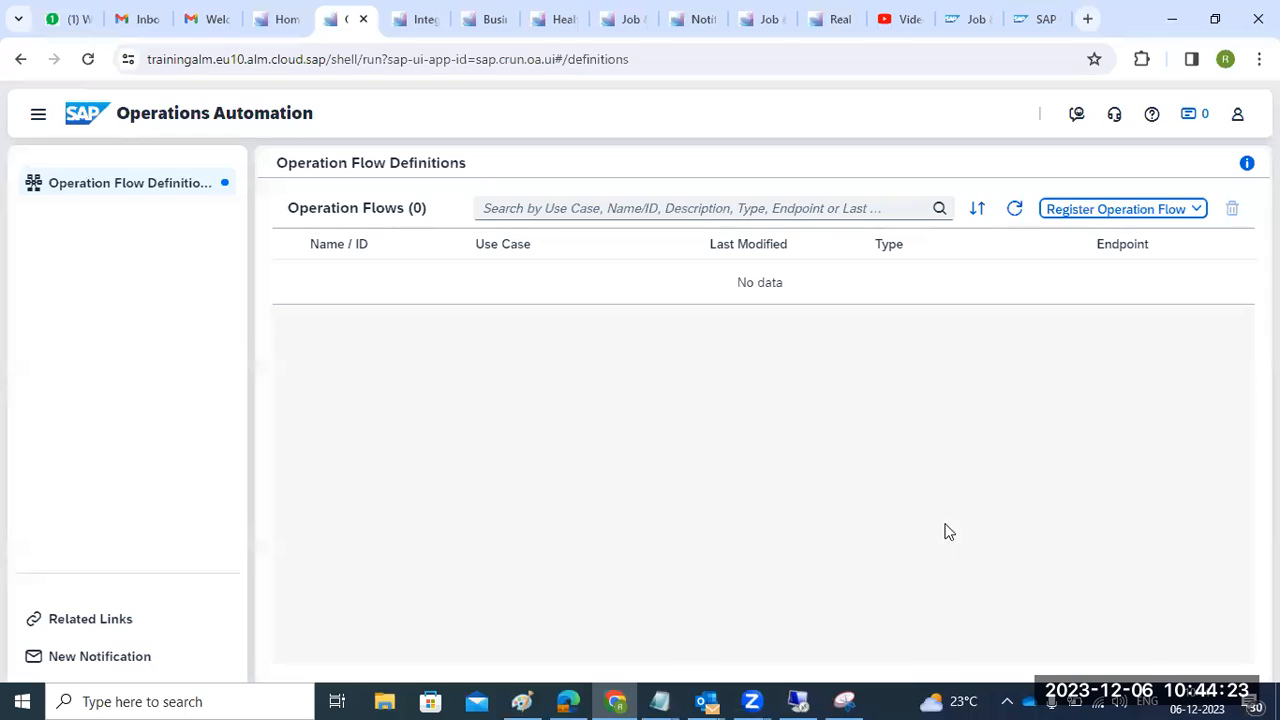
pyautogui.click(1198, 212)
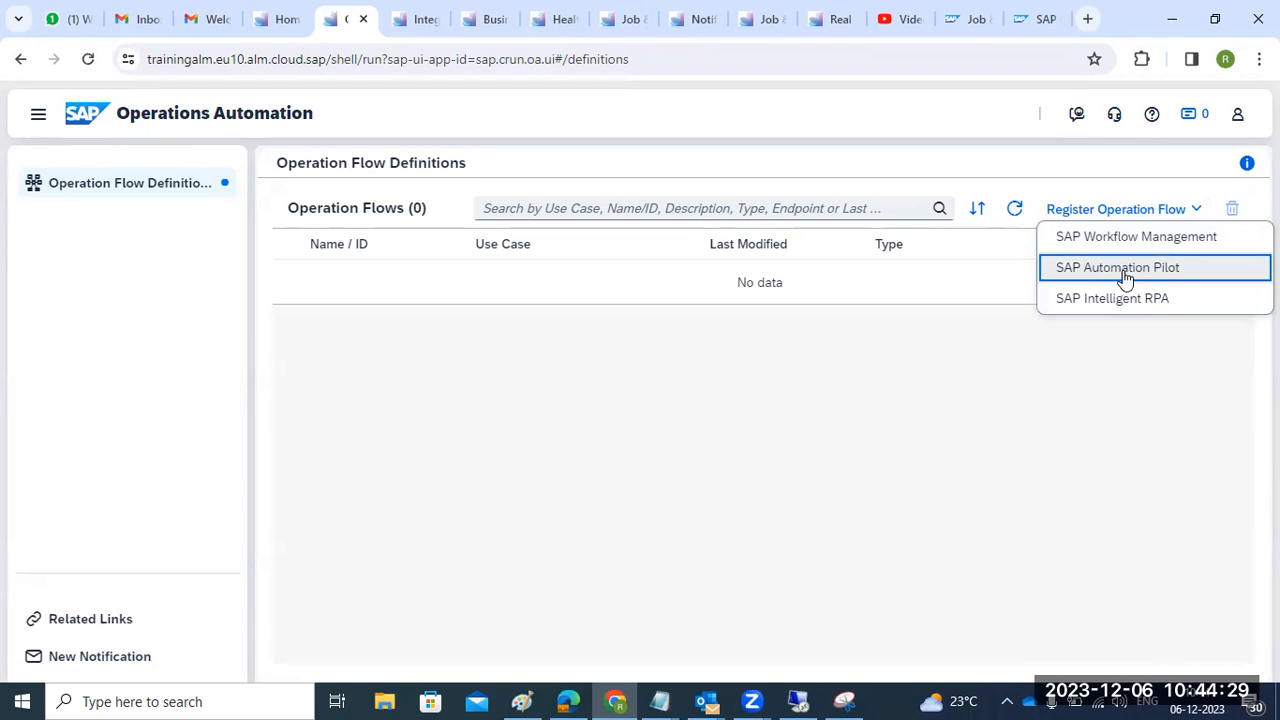
pyautogui.click(652, 400)
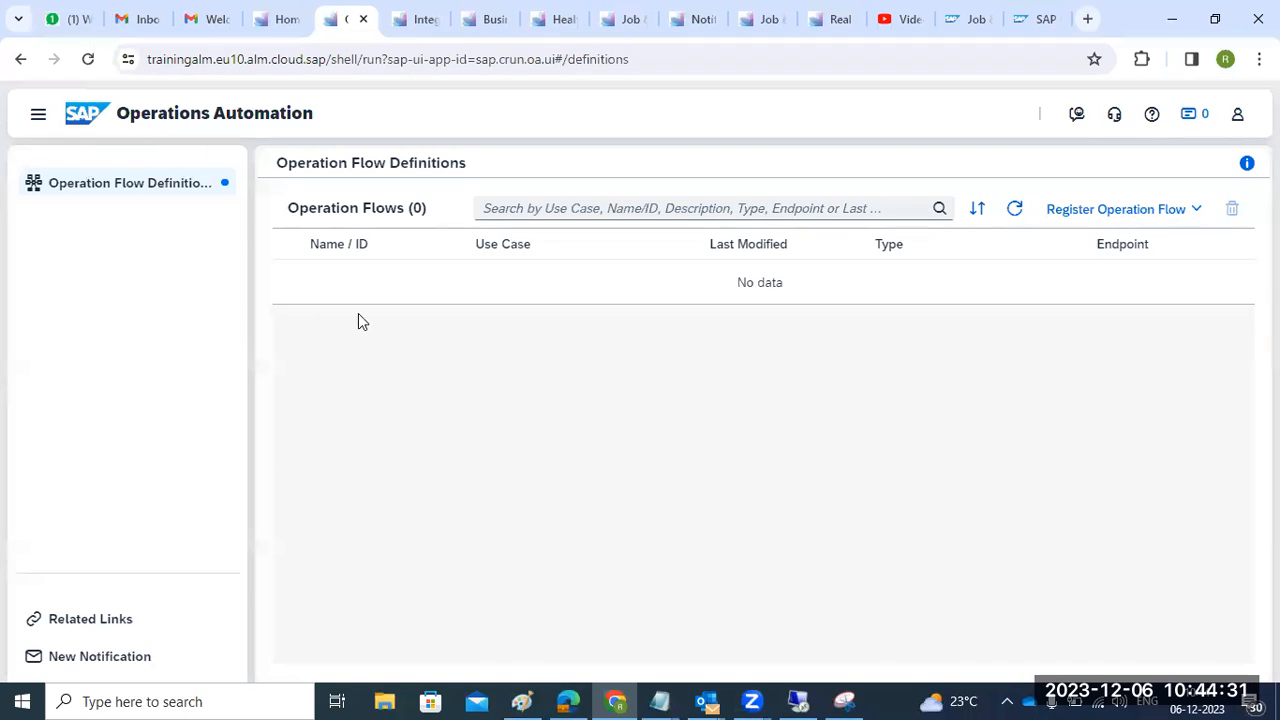
# - Launch Business Service Management from the launchpad and go to its Event Calendar
pyautogui.click(268, 28)
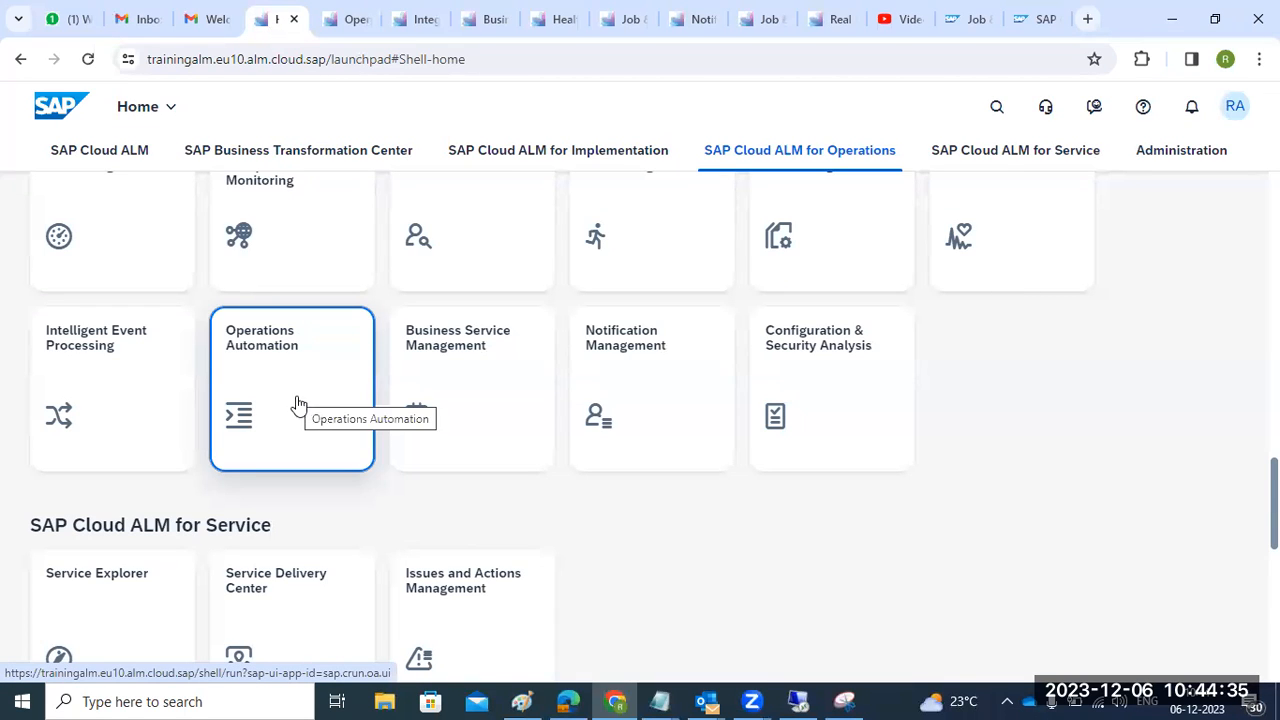
pyautogui.click(466, 437)
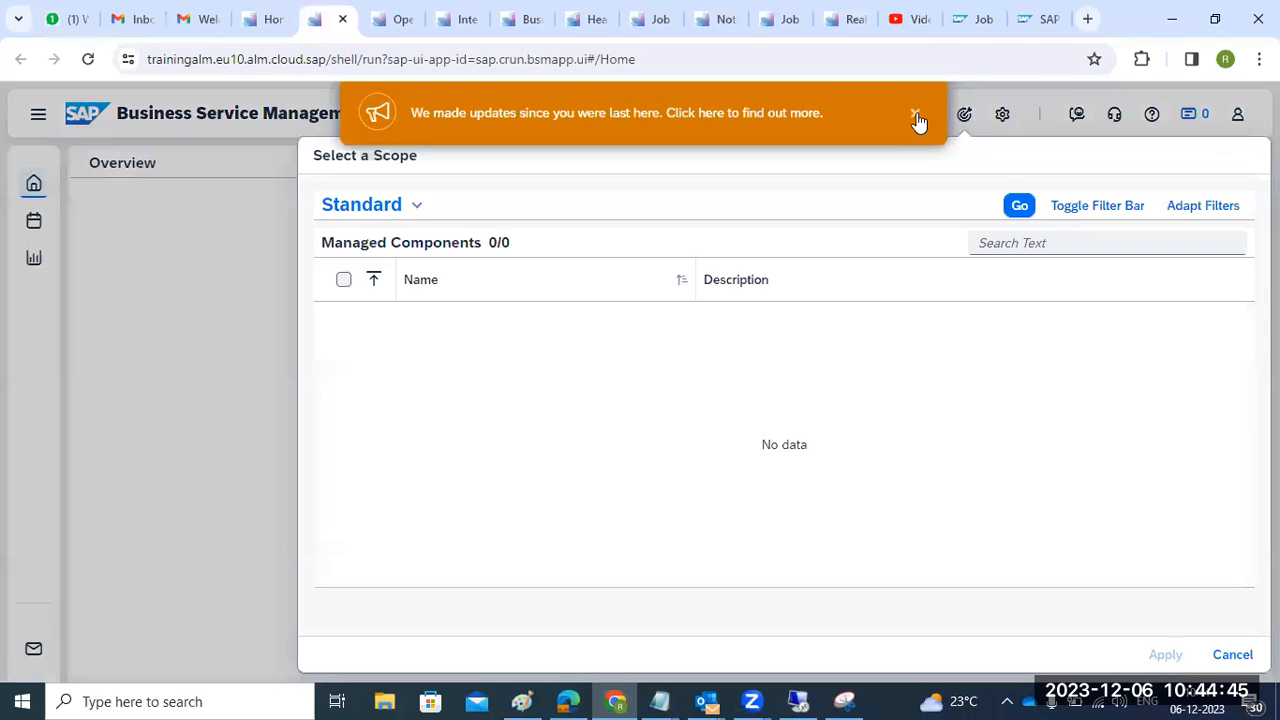
pyautogui.click(916, 116)
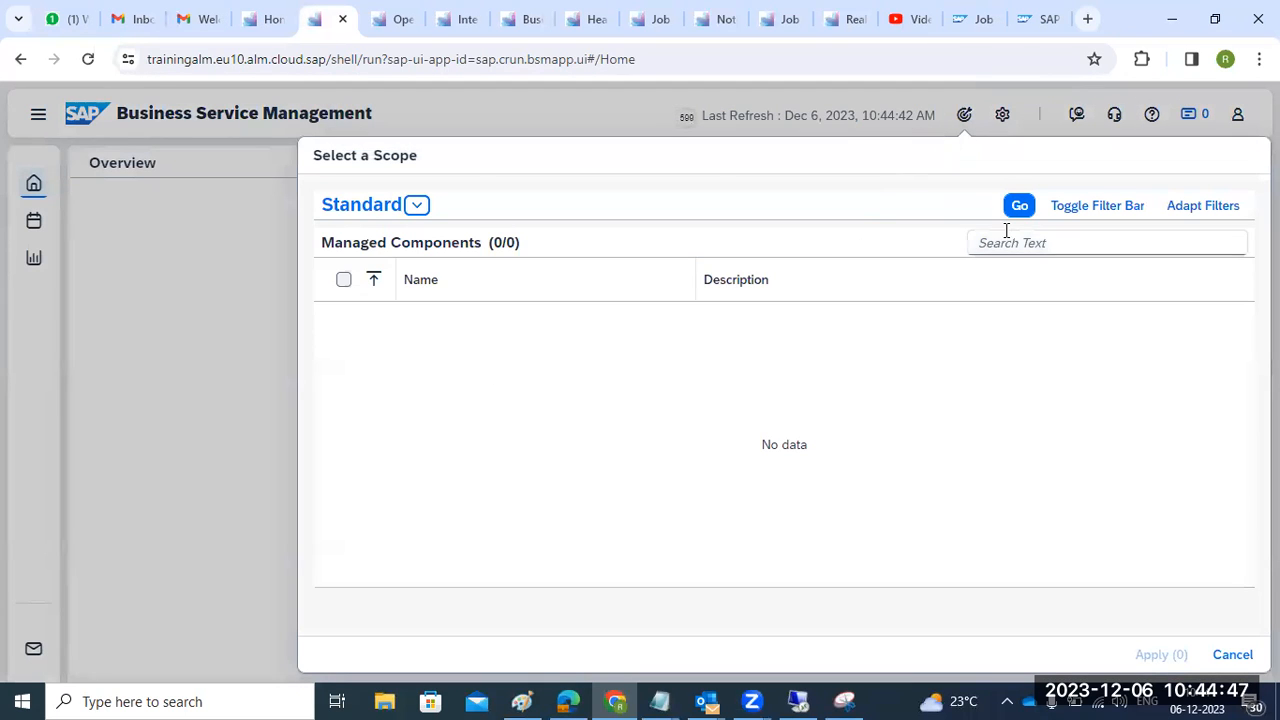
pyautogui.click(1233, 654)
pyautogui.click(40, 116)
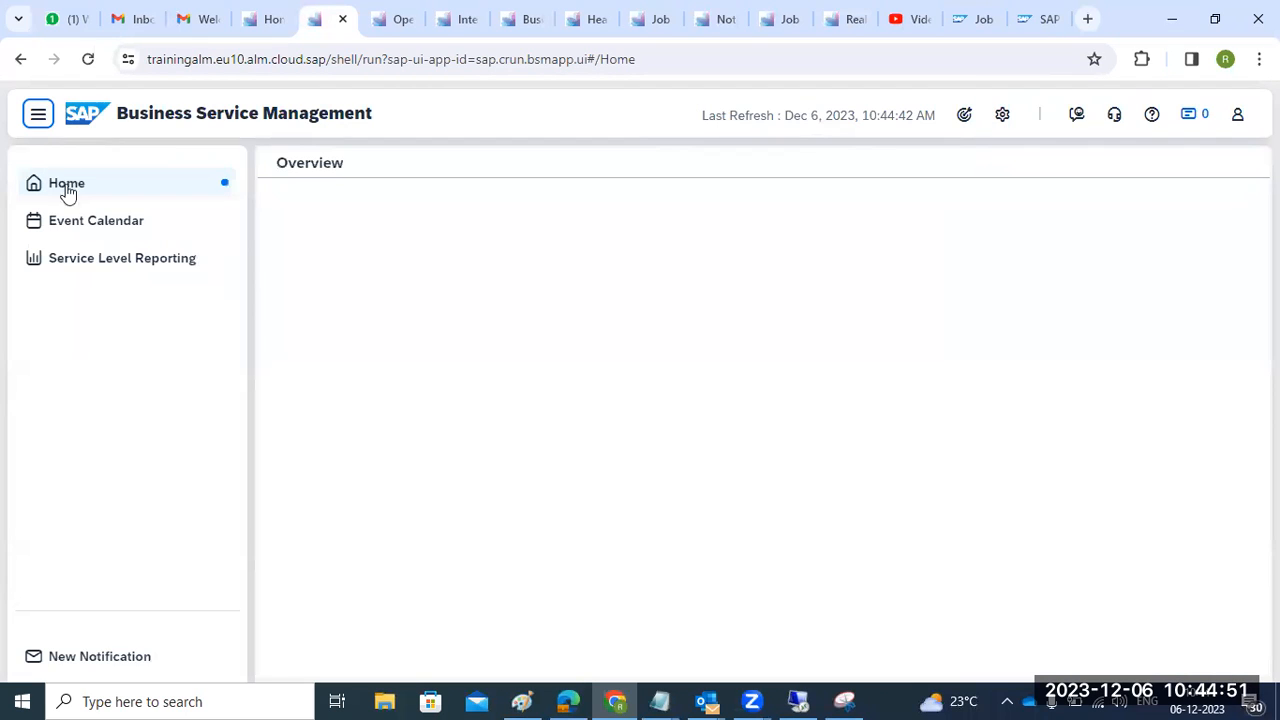
pyautogui.click(93, 223)
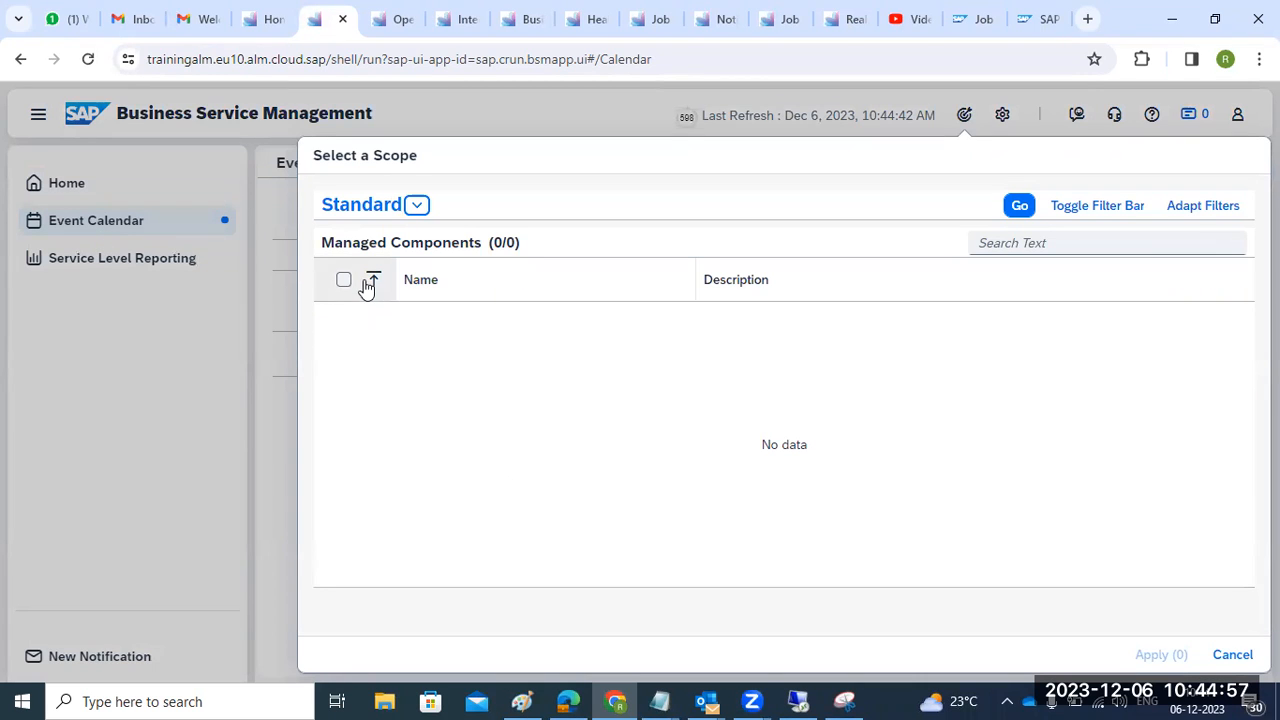
# - Look at the Last Used scope view, then close the scope selection unchanged
pyautogui.click(1020, 206)
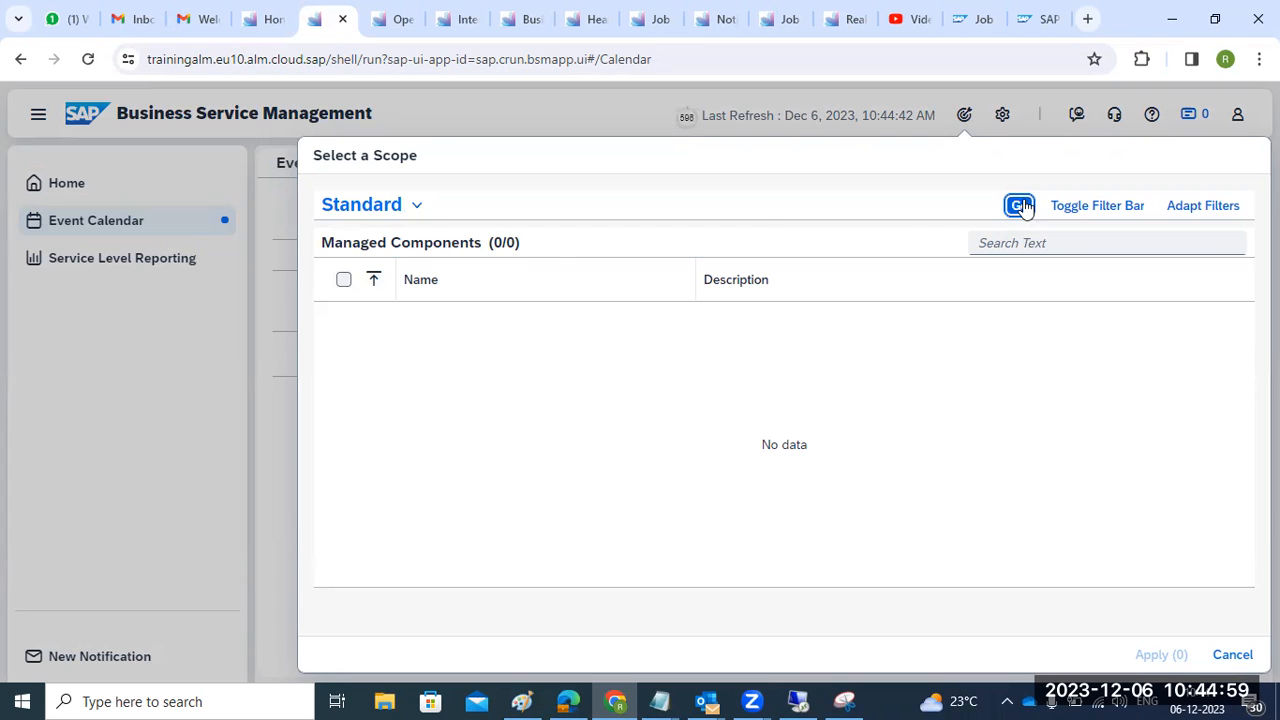
pyautogui.click(415, 205)
pyautogui.click(268, 304)
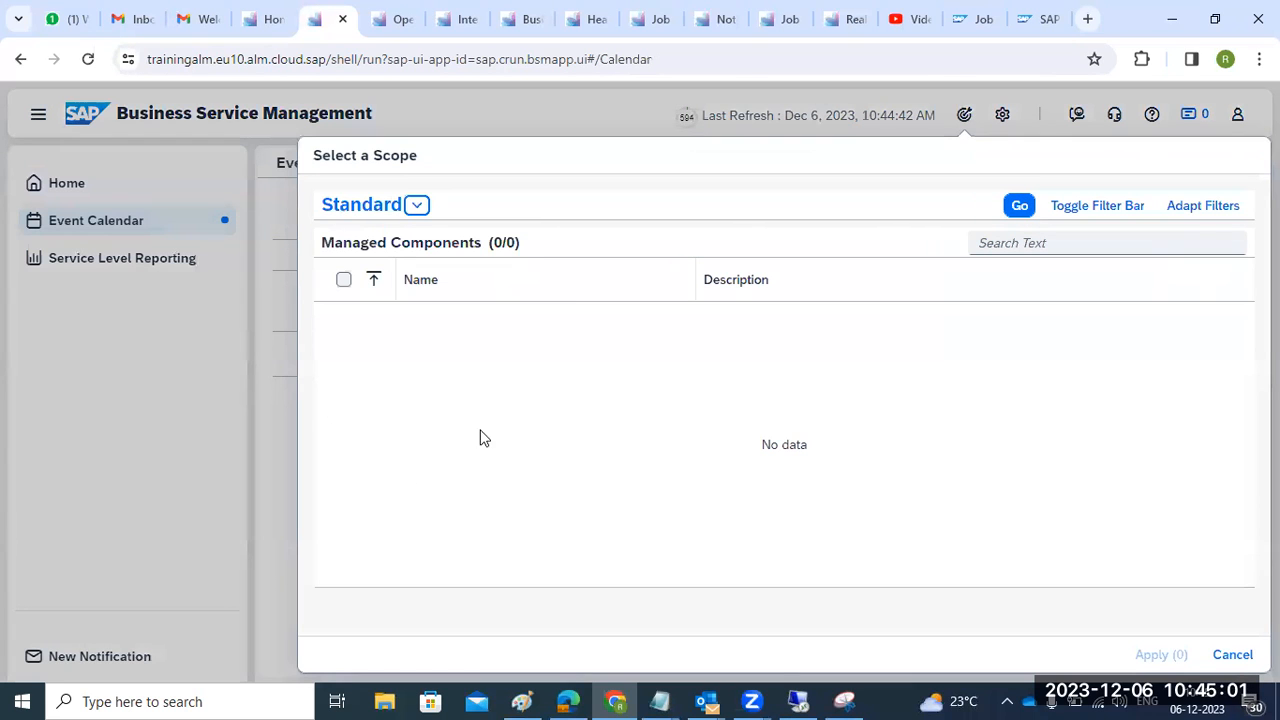
pyautogui.click(1232, 654)
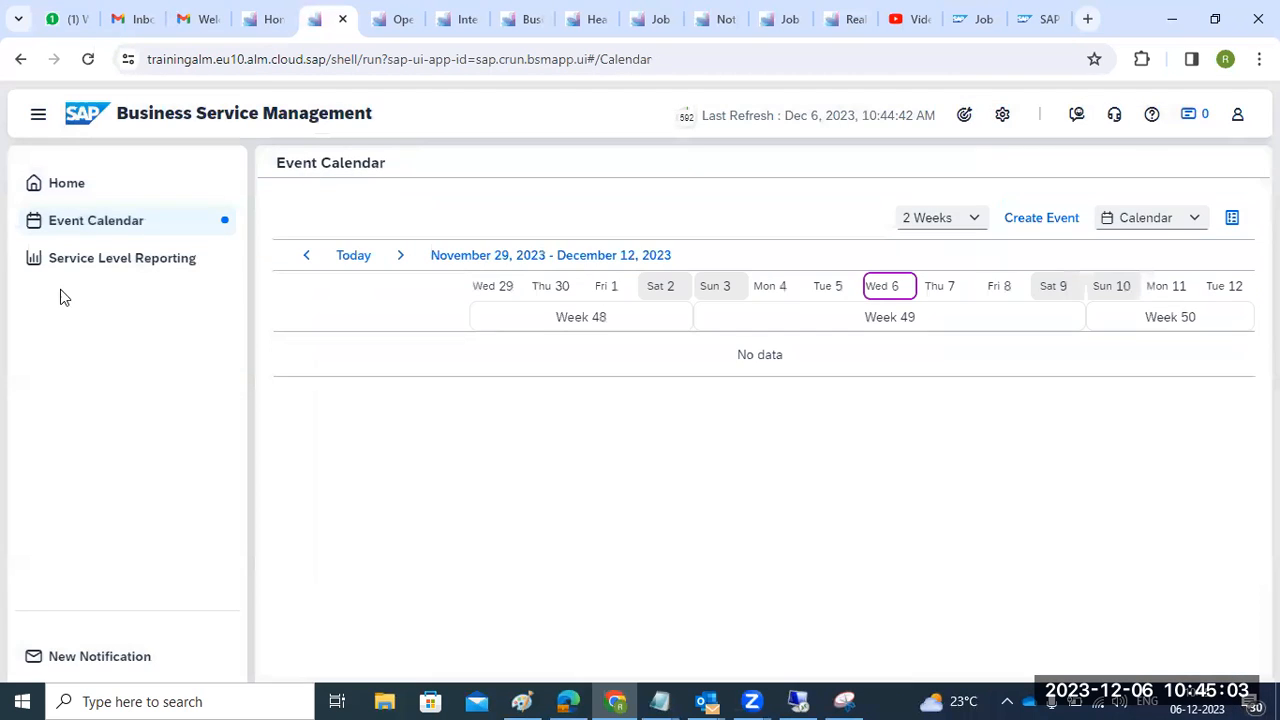
# - Flip through the Real User Monitoring, Job & Automation and Notification Management tabs, then scroll the Expert Portal capabilities
pyautogui.click(836, 22)
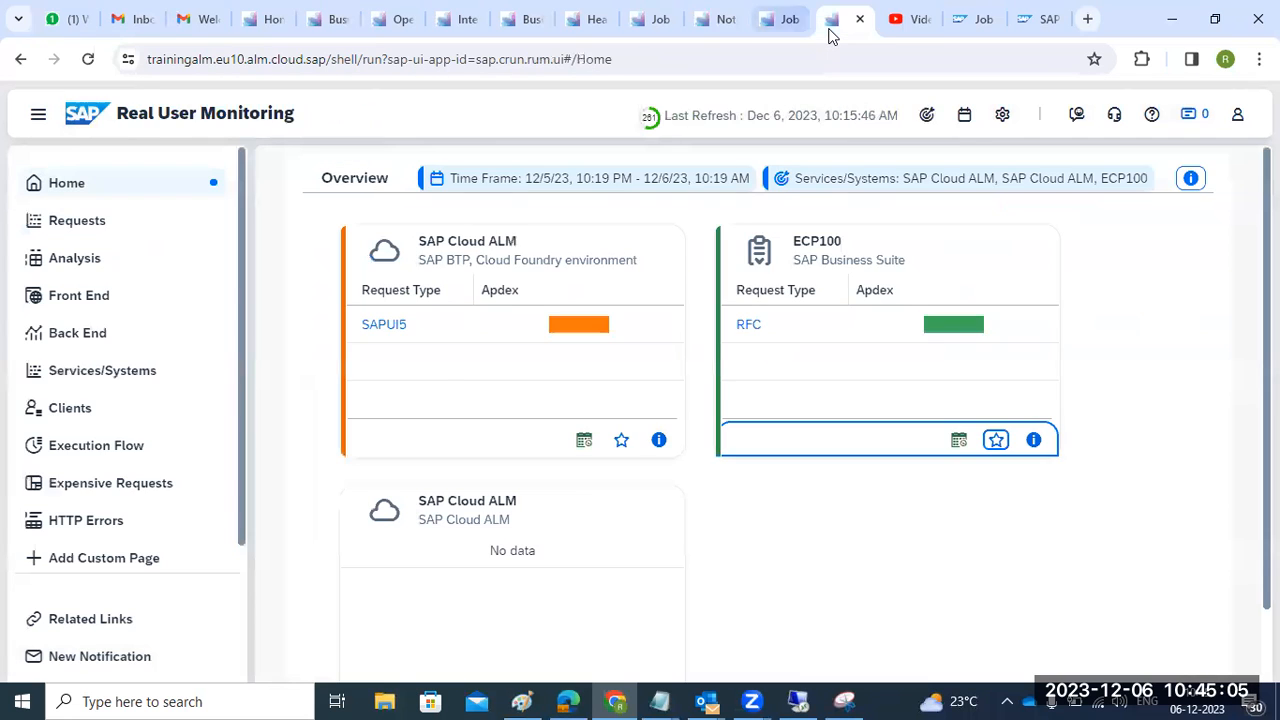
pyautogui.click(760, 26)
pyautogui.click(718, 32)
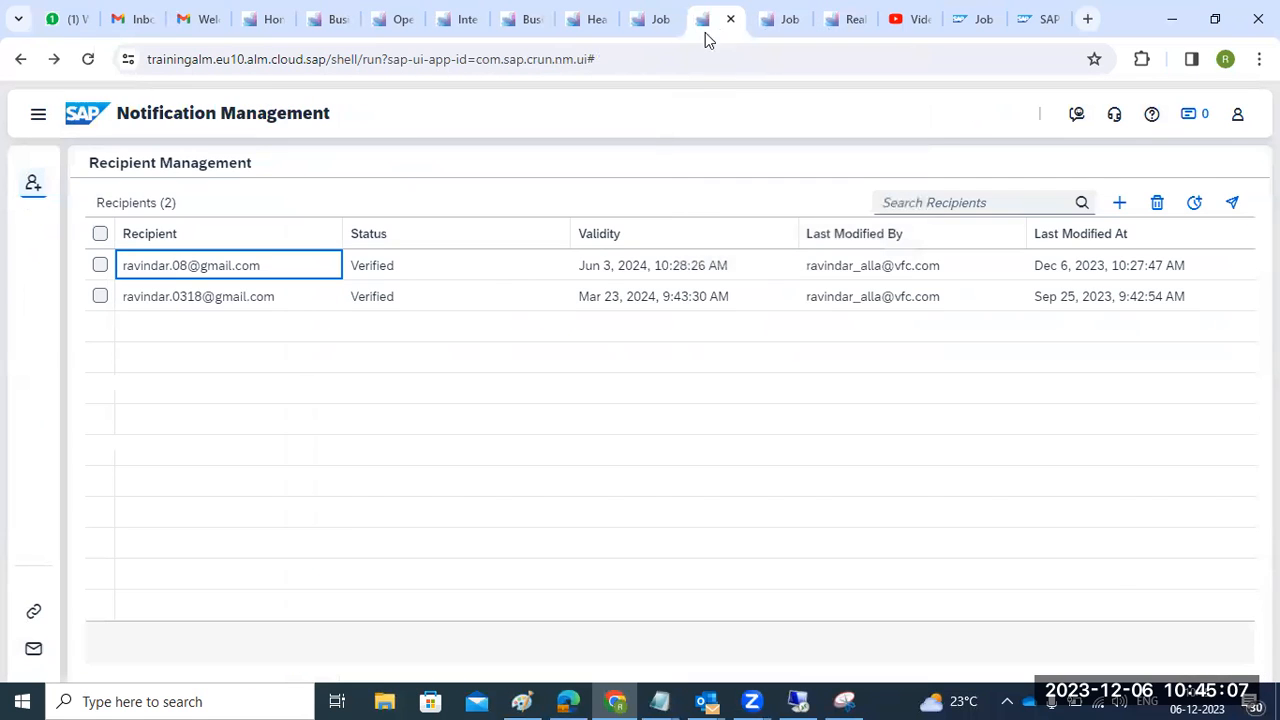
pyautogui.click(662, 30)
pyautogui.click(1030, 20)
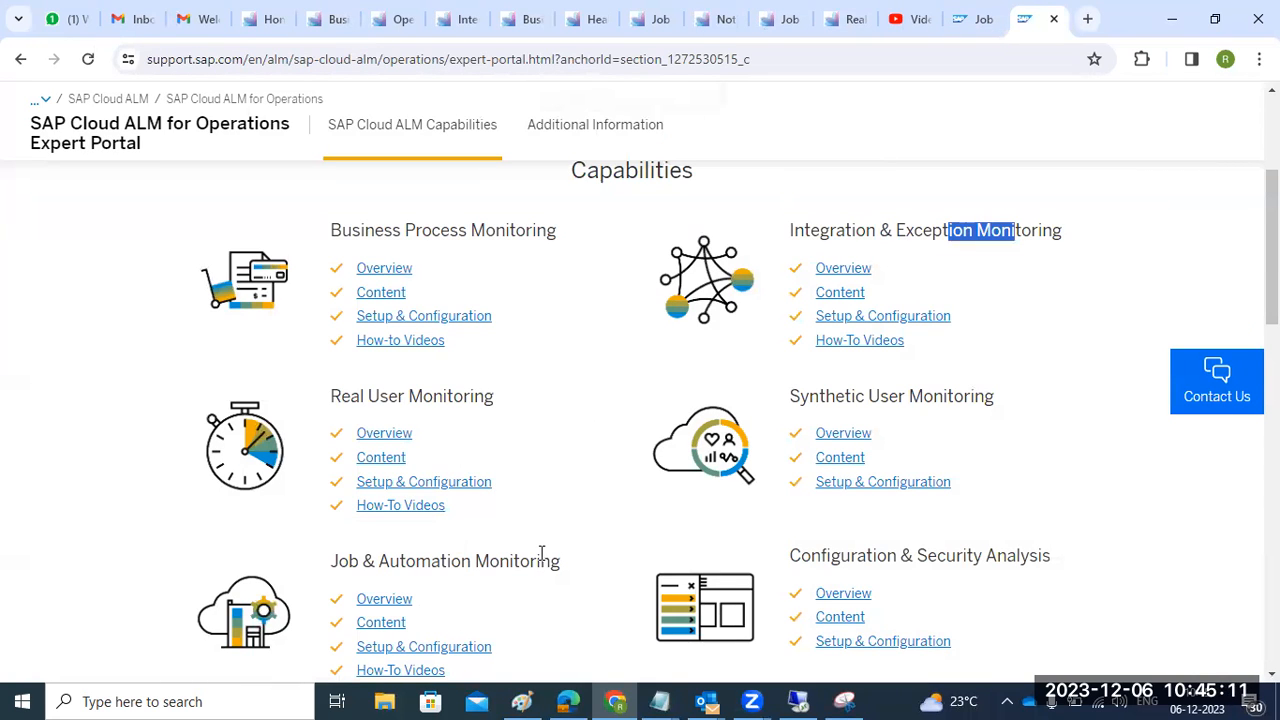
pyautogui.scroll(-3, 540, 553)
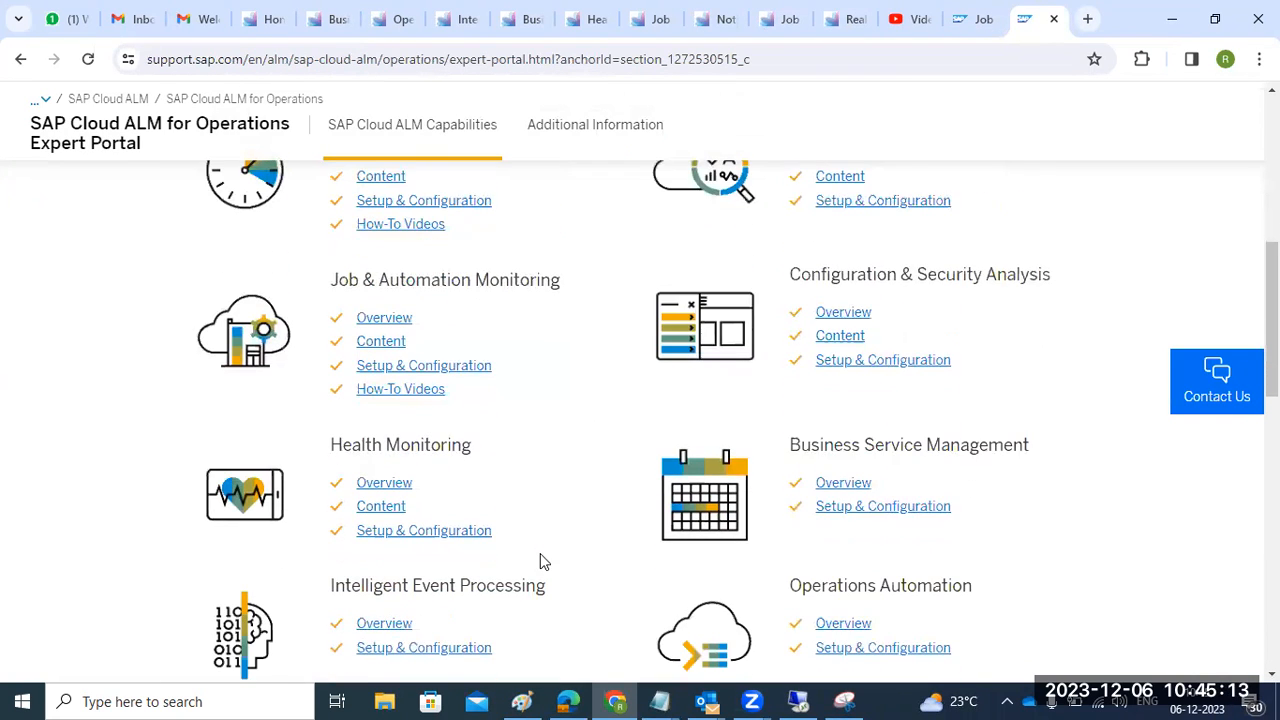
# - Read the Business Service Management Setup & Configuration guide, highlighting its configuration steps, then go back to the calendar
pyautogui.click(850, 508)
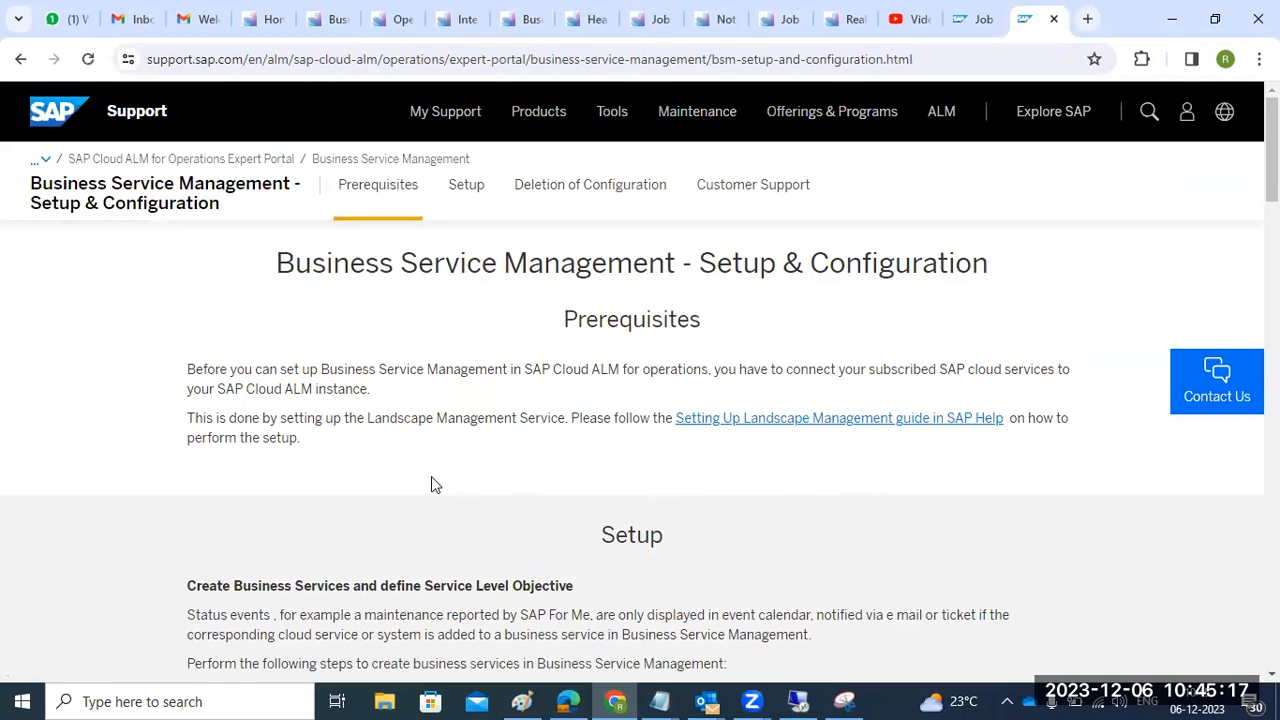
pyautogui.scroll(-1, 432, 478)
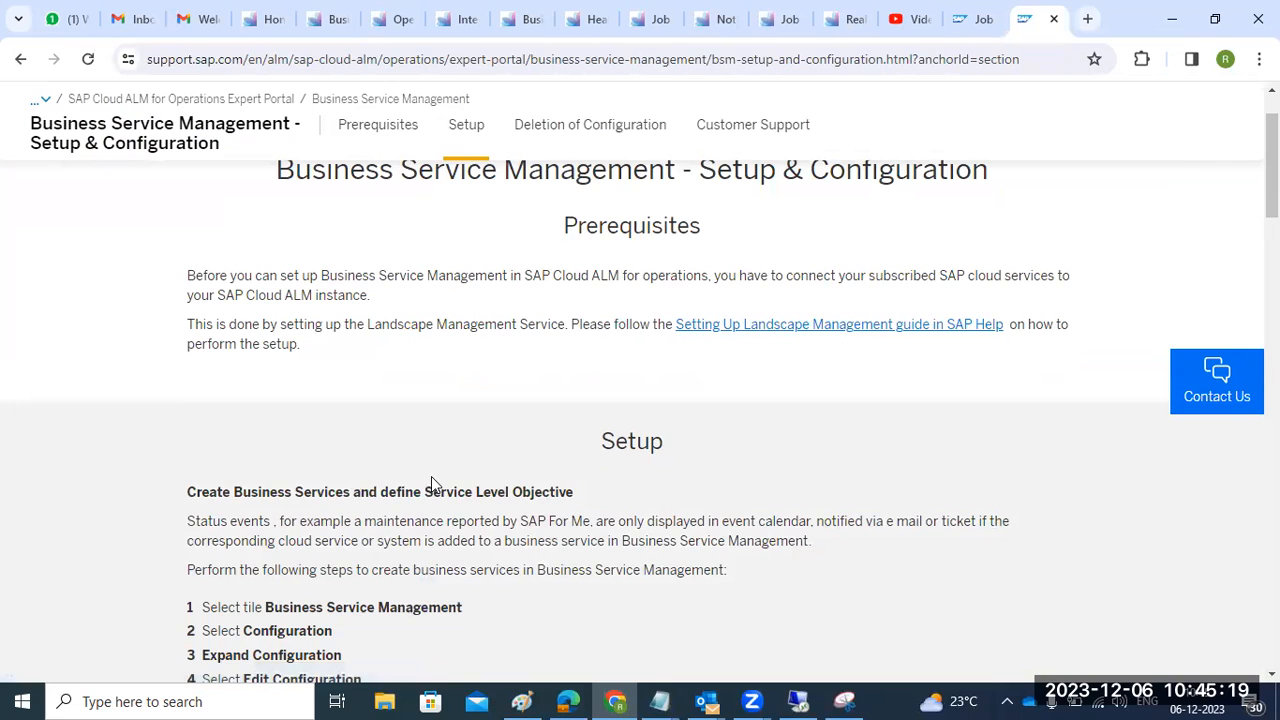
pyautogui.scroll(-2, 432, 480)
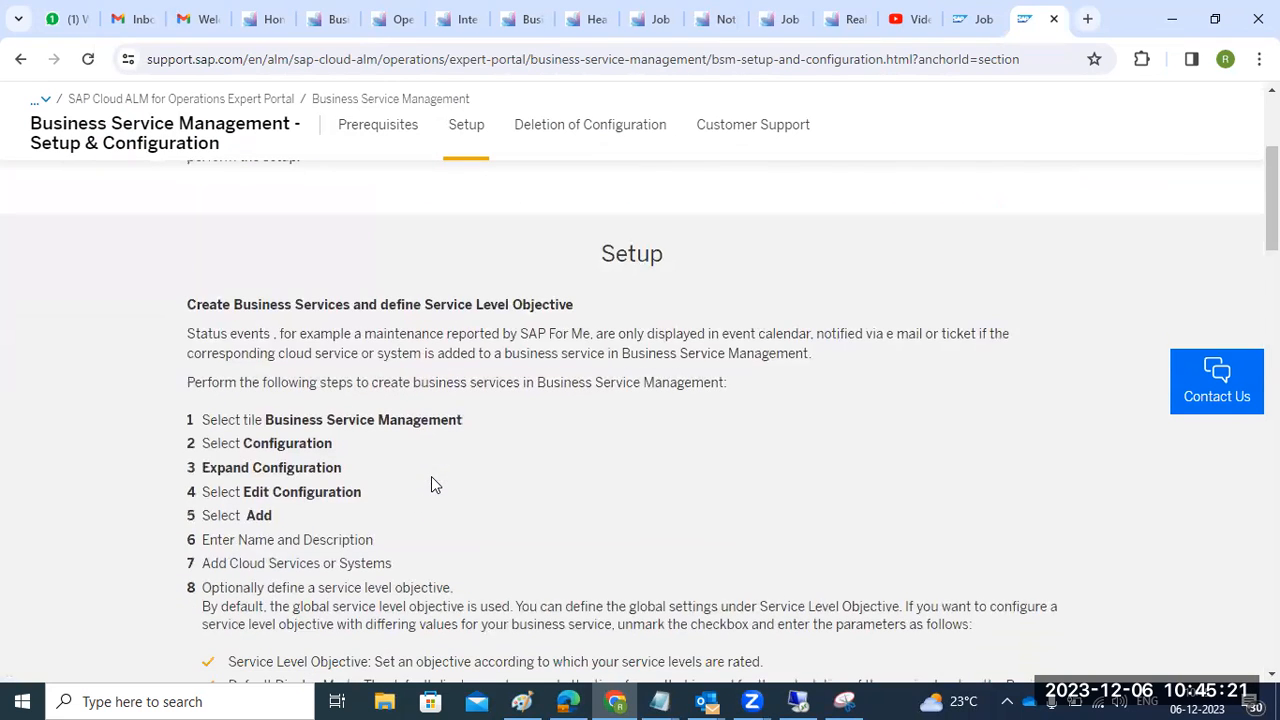
pyautogui.moveTo(260, 444); pyautogui.dragTo(297, 492)
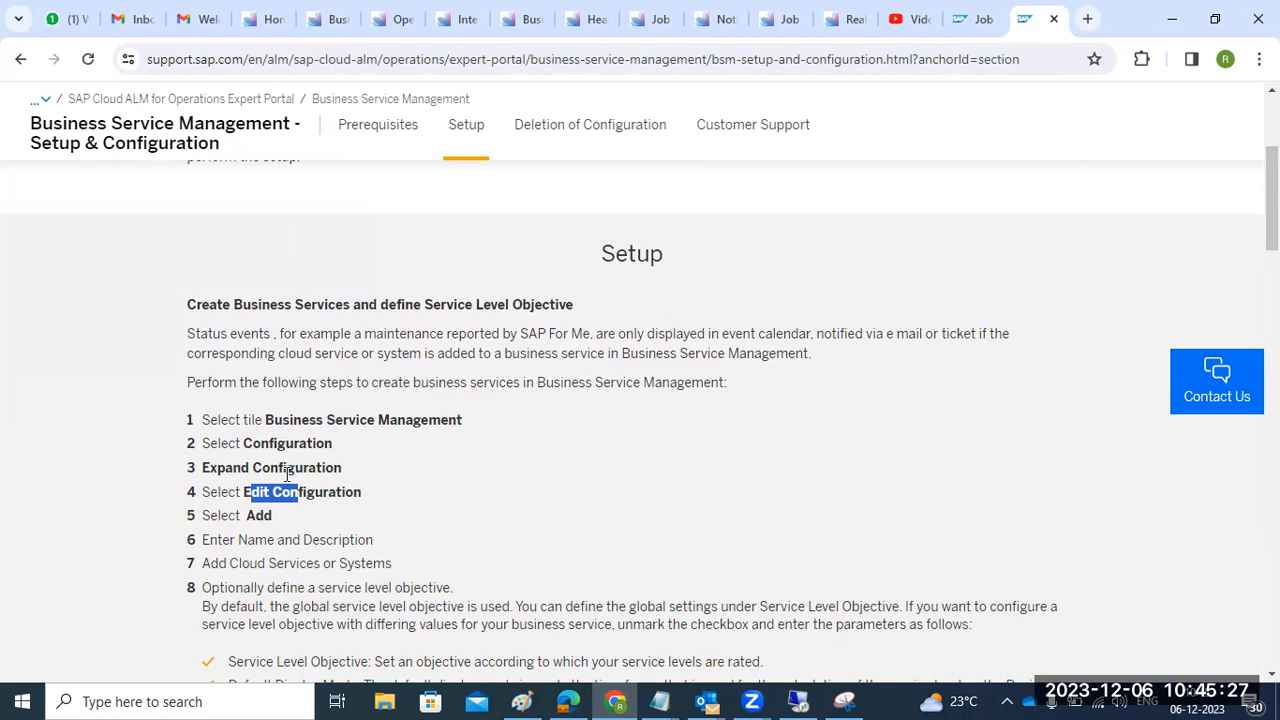
pyautogui.moveTo(256, 420); pyautogui.dragTo(471, 420)
pyautogui.moveTo(259, 444); pyautogui.dragTo(276, 514)
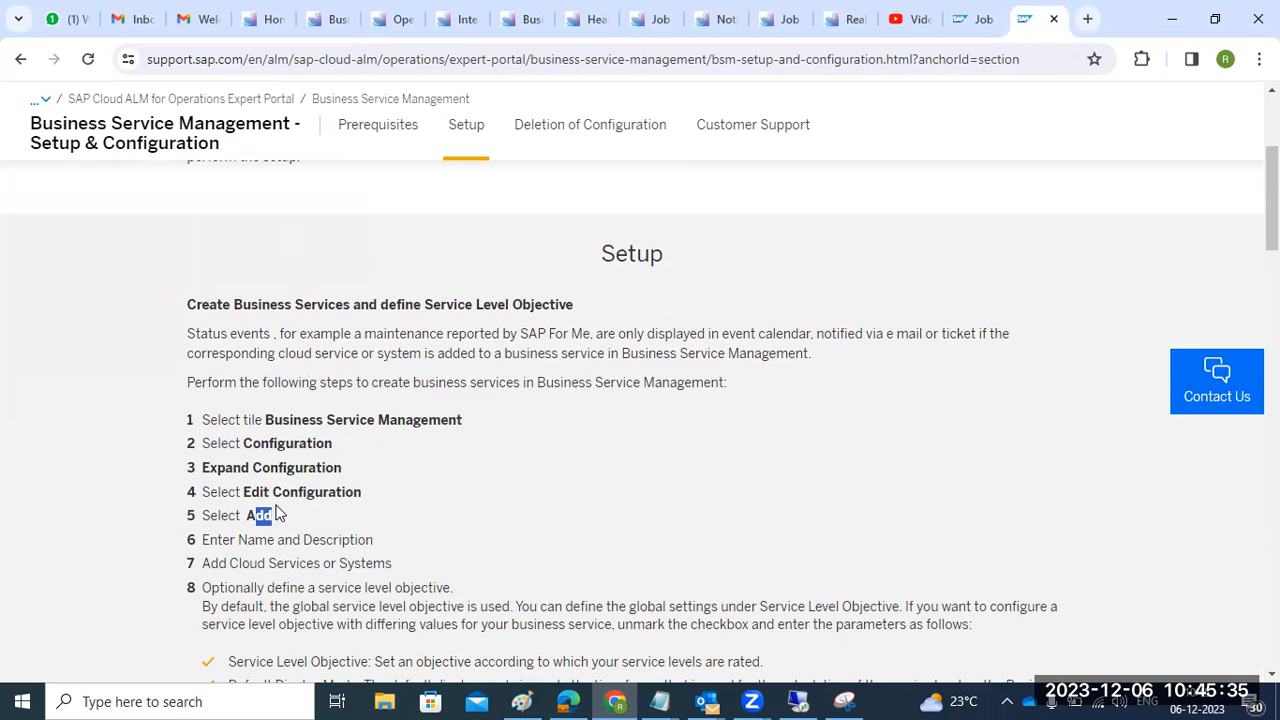
pyautogui.click(324, 28)
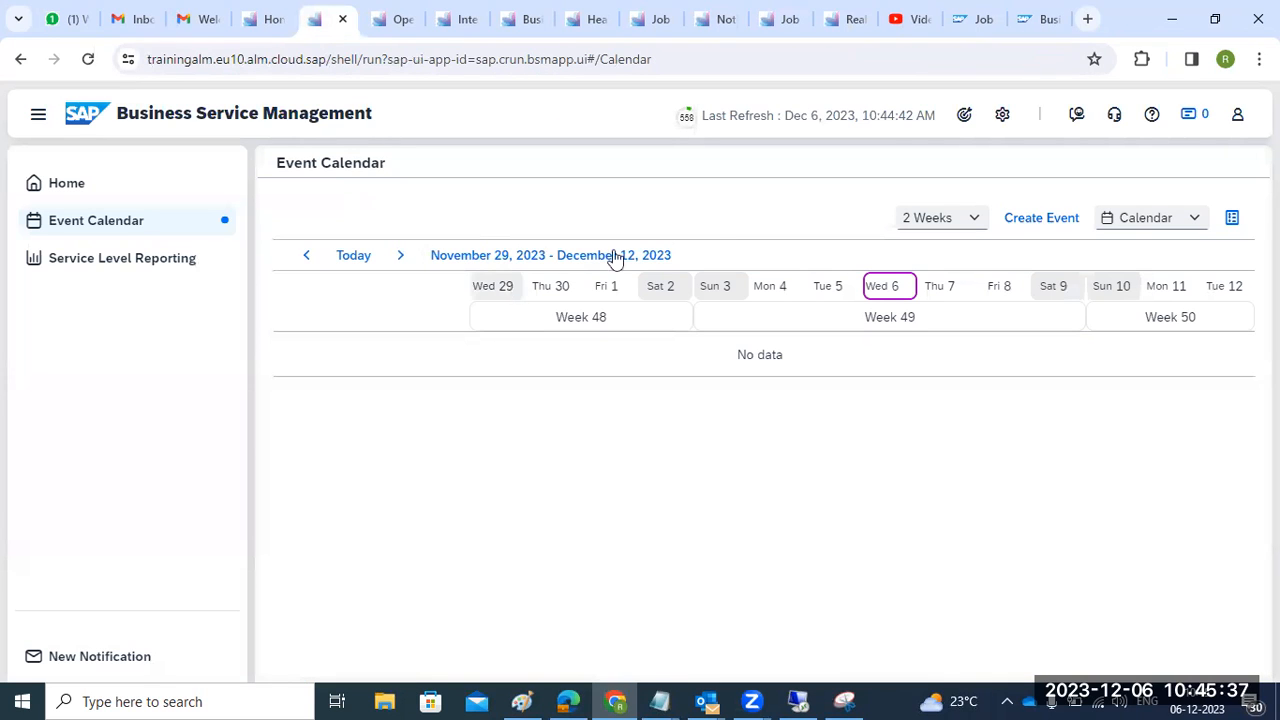
# - Dismiss the scope dialog and open the configuration showing Business Services (0)
pyautogui.click(962, 117)
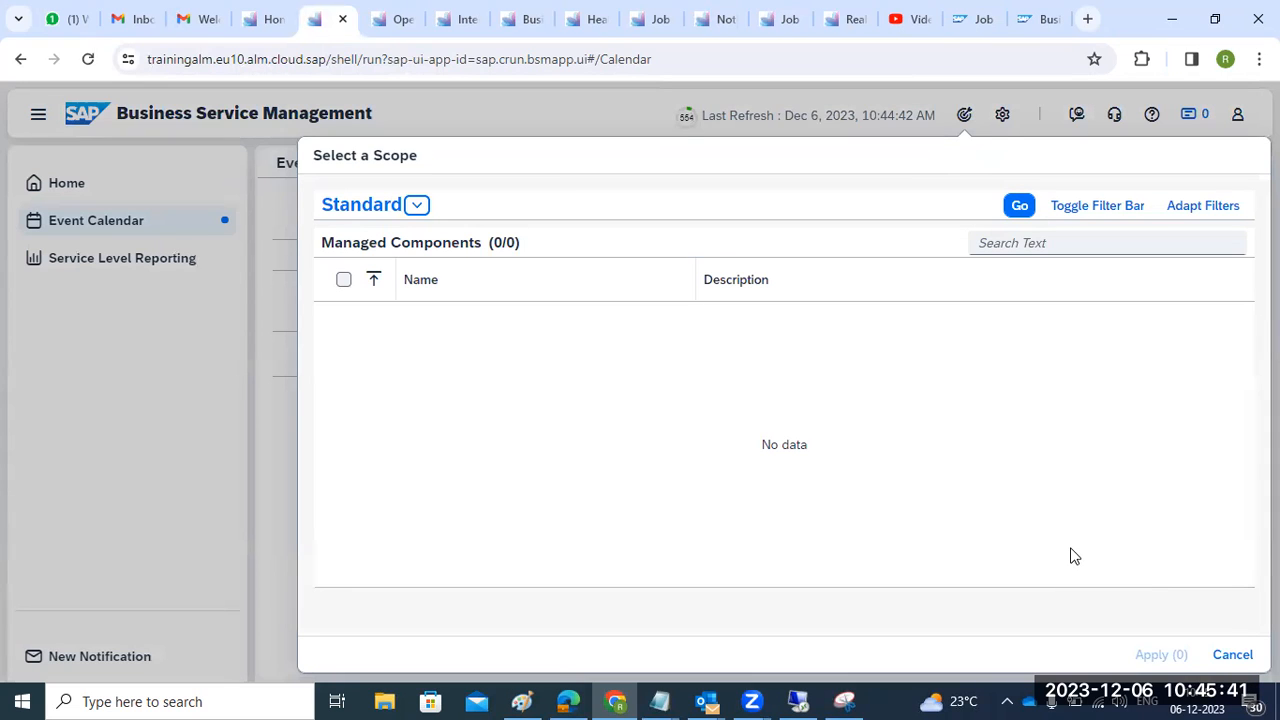
pyautogui.click(1233, 656)
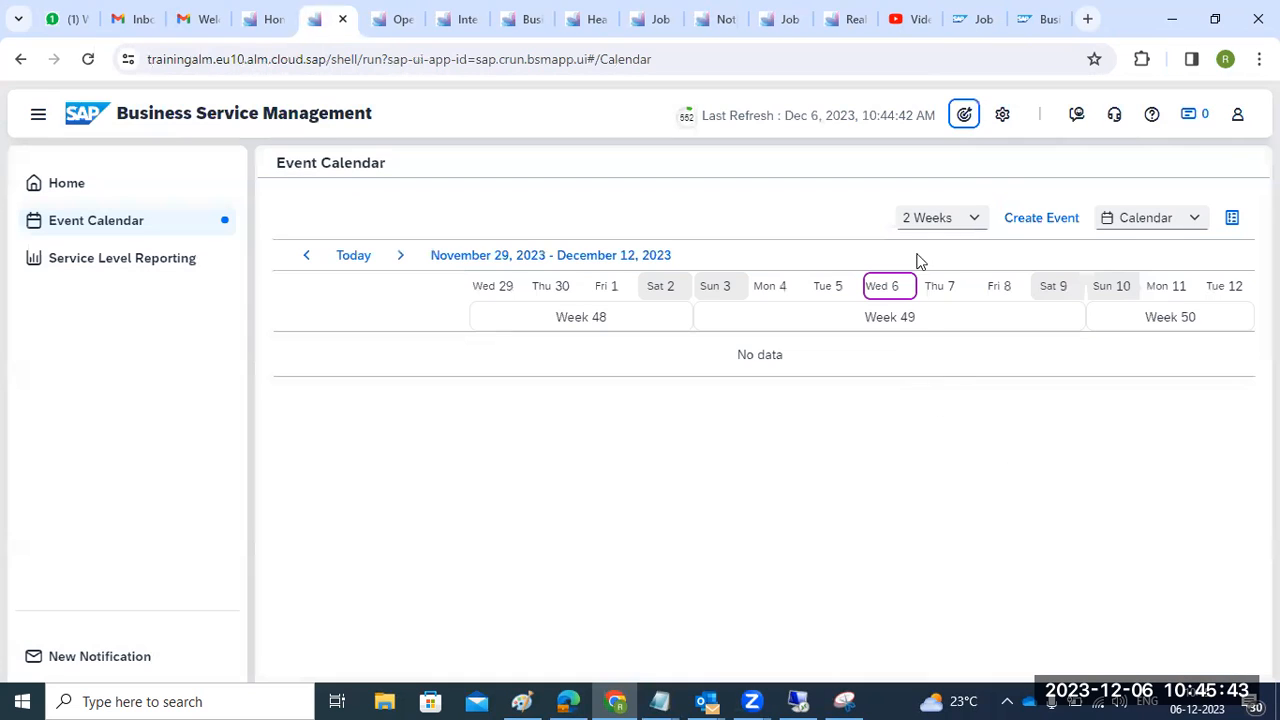
pyautogui.click(1001, 117)
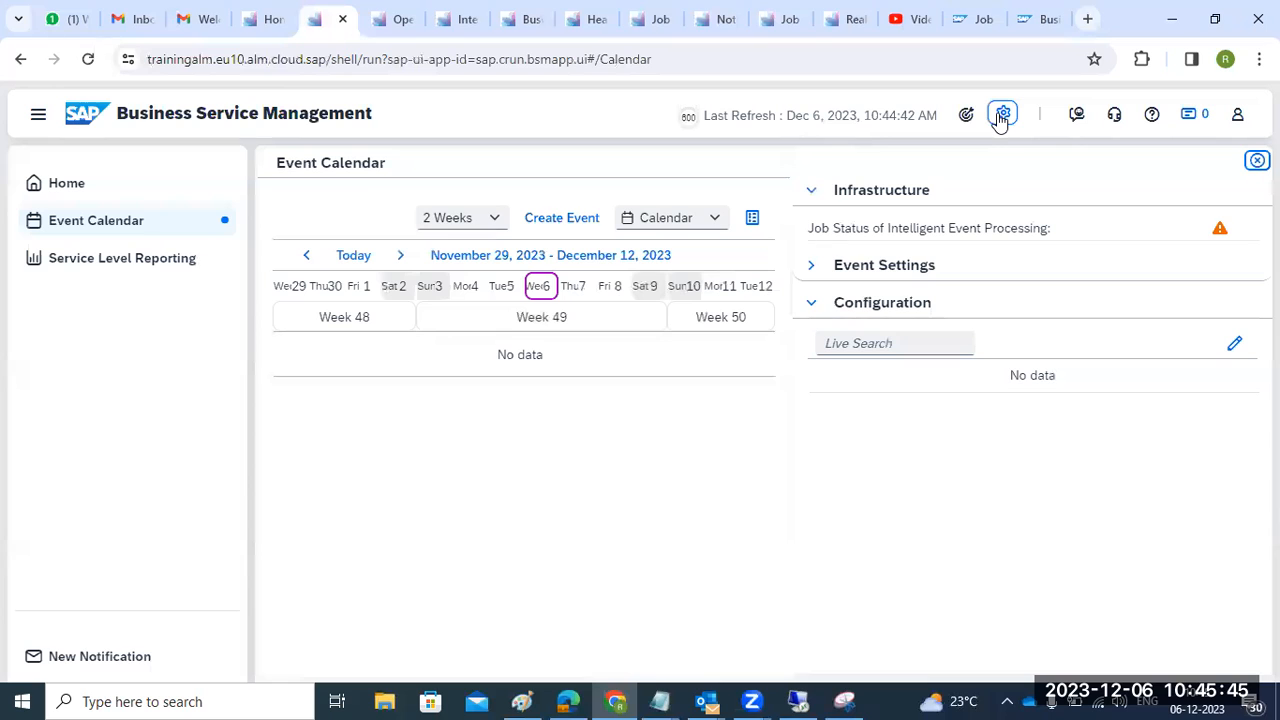
pyautogui.click(817, 307)
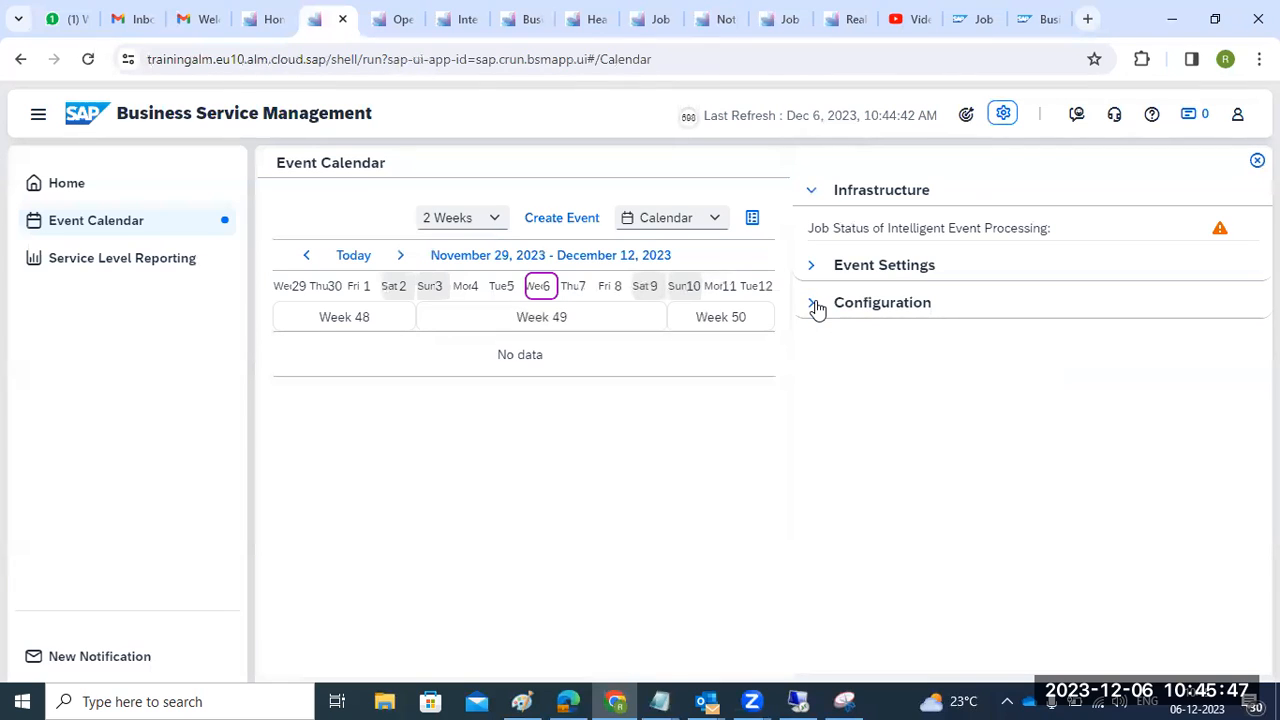
pyautogui.click(1236, 345)
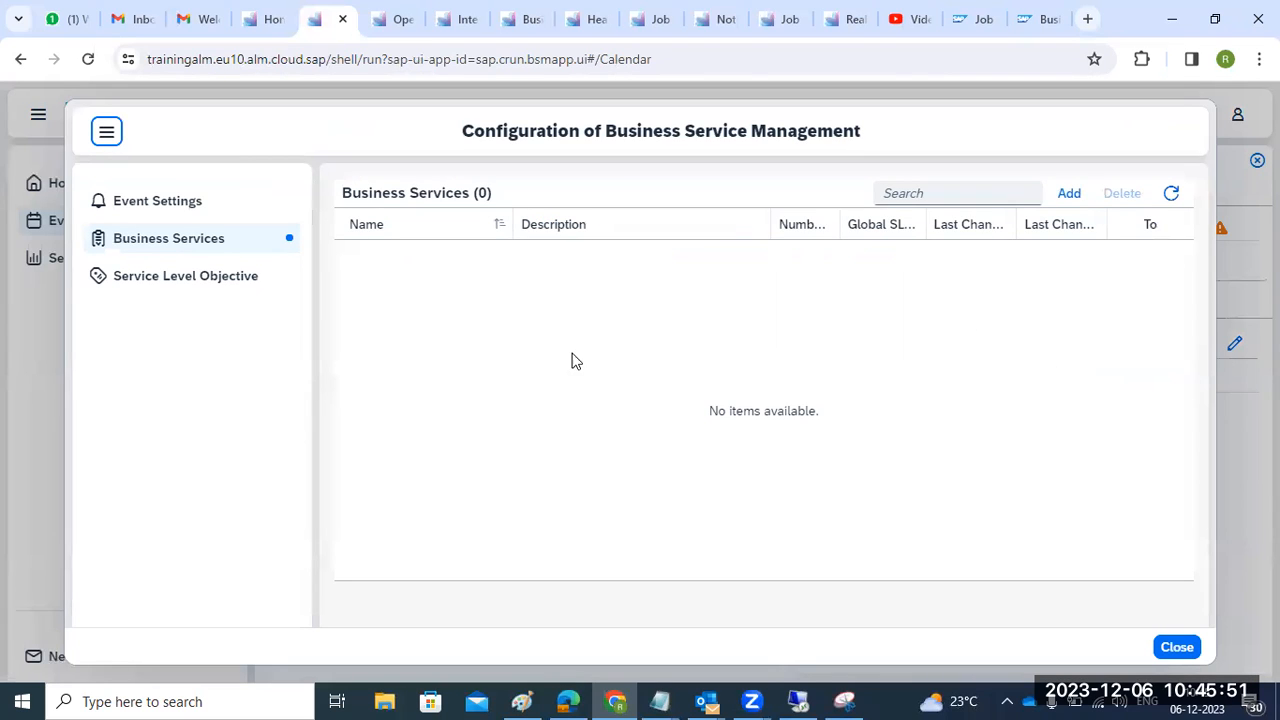
# - Start a new business service with name TEST and description TEST
pyautogui.click(1069, 193)
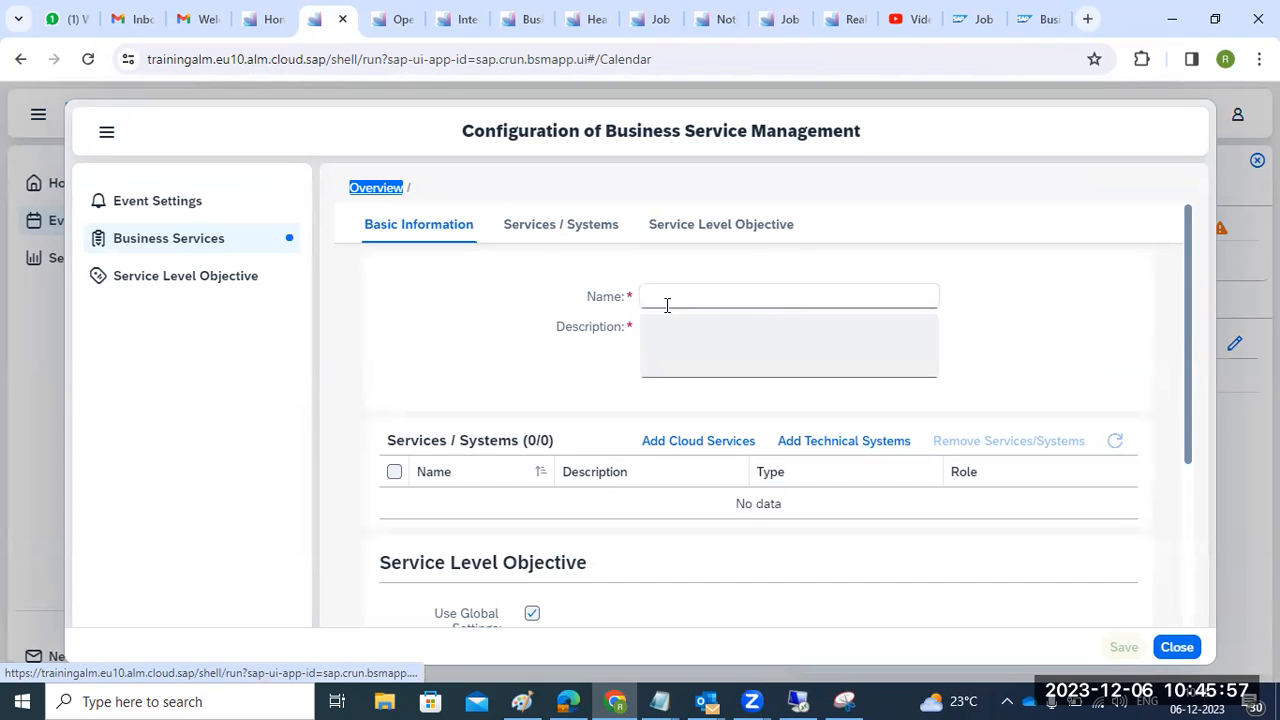
pyautogui.click(578, 232)
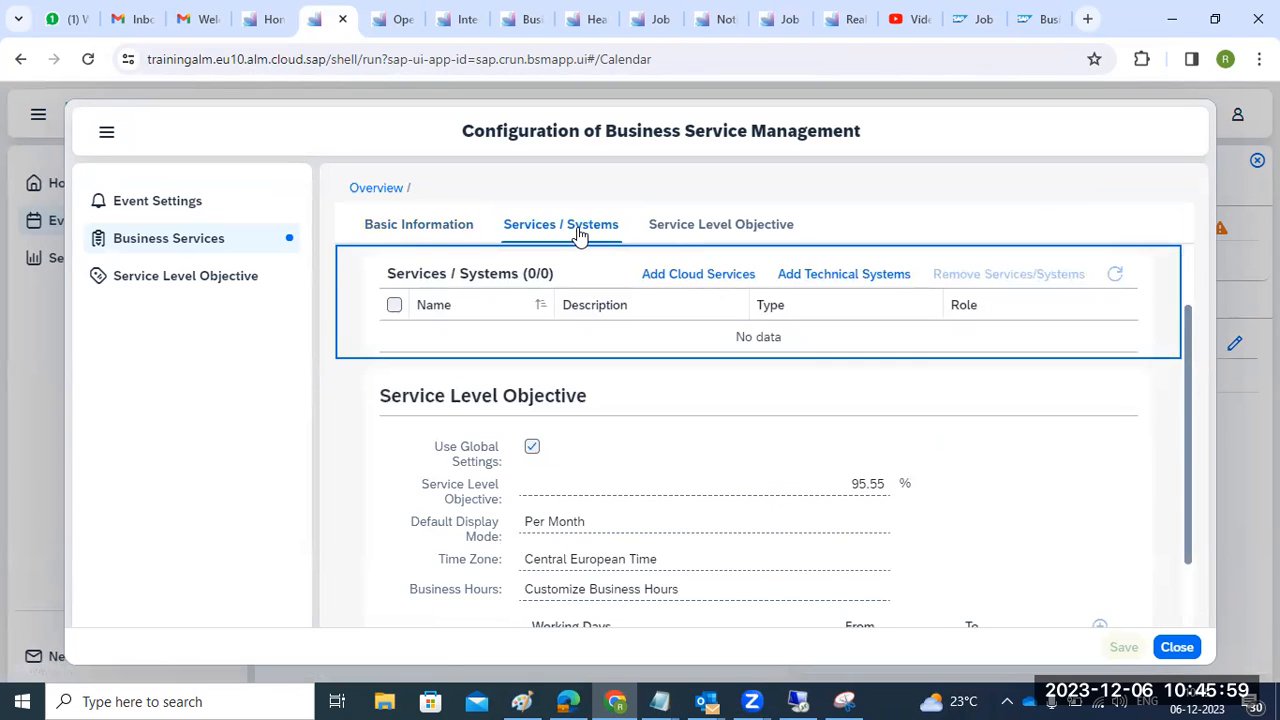
pyautogui.click(686, 224)
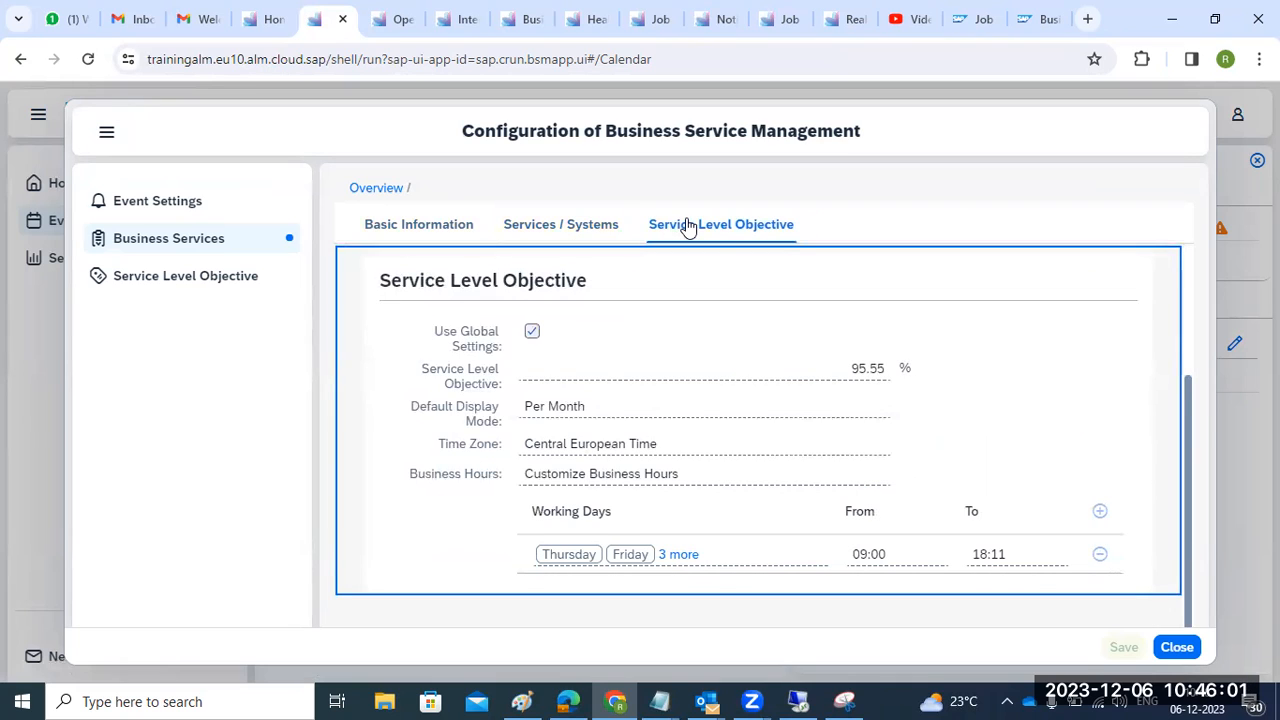
pyautogui.click(430, 227)
pyautogui.click(689, 295)
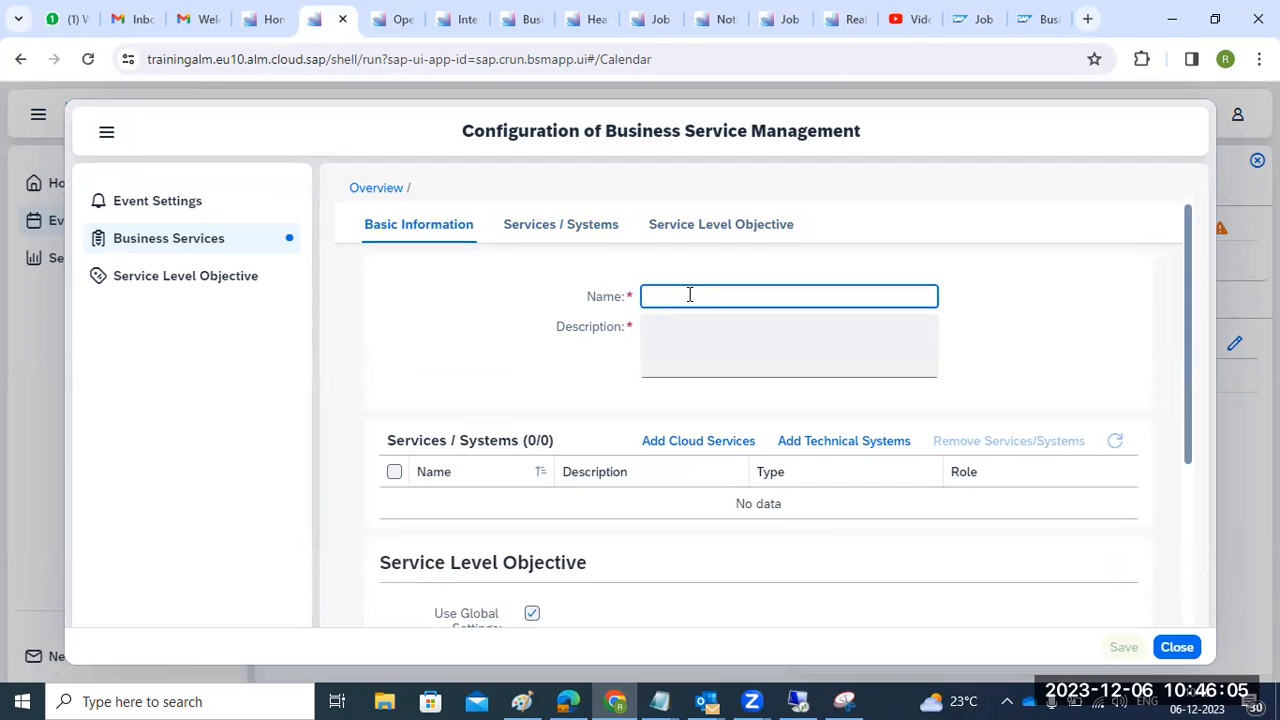
pyautogui.write('T')
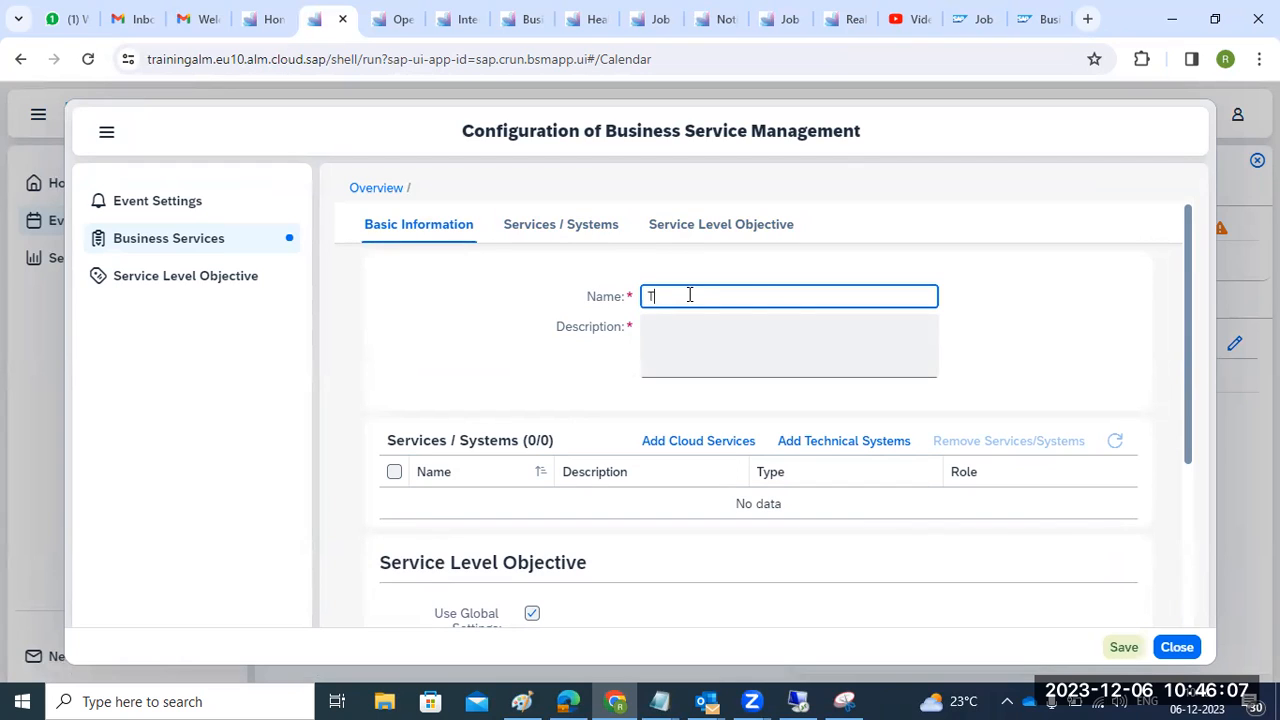
pyautogui.write('EST')
pyautogui.hotkey('ctrl', 'a')
pyautogui.hotkey('ctrl', 'c')
pyautogui.click(692, 334)
pyautogui.hotkey('ctrl', 'v')
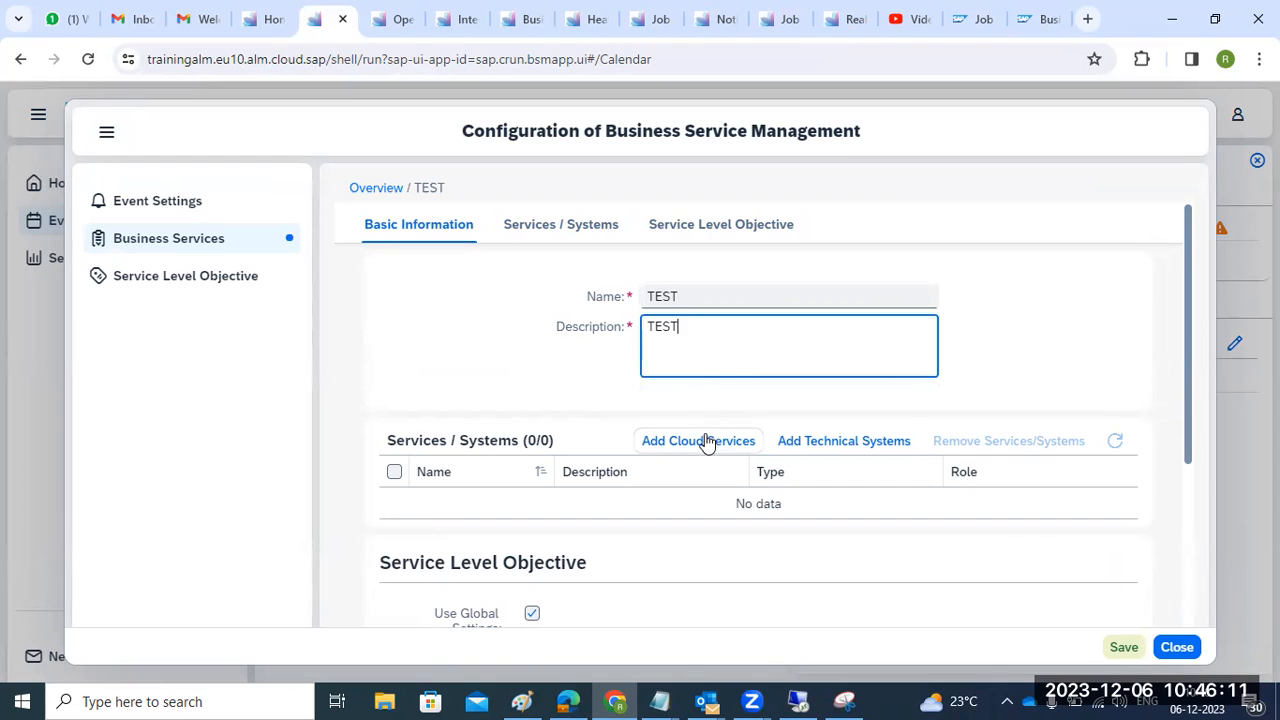
# - Add the ECP technical system and all nine cloud services to the business service
pyautogui.click(826, 448)
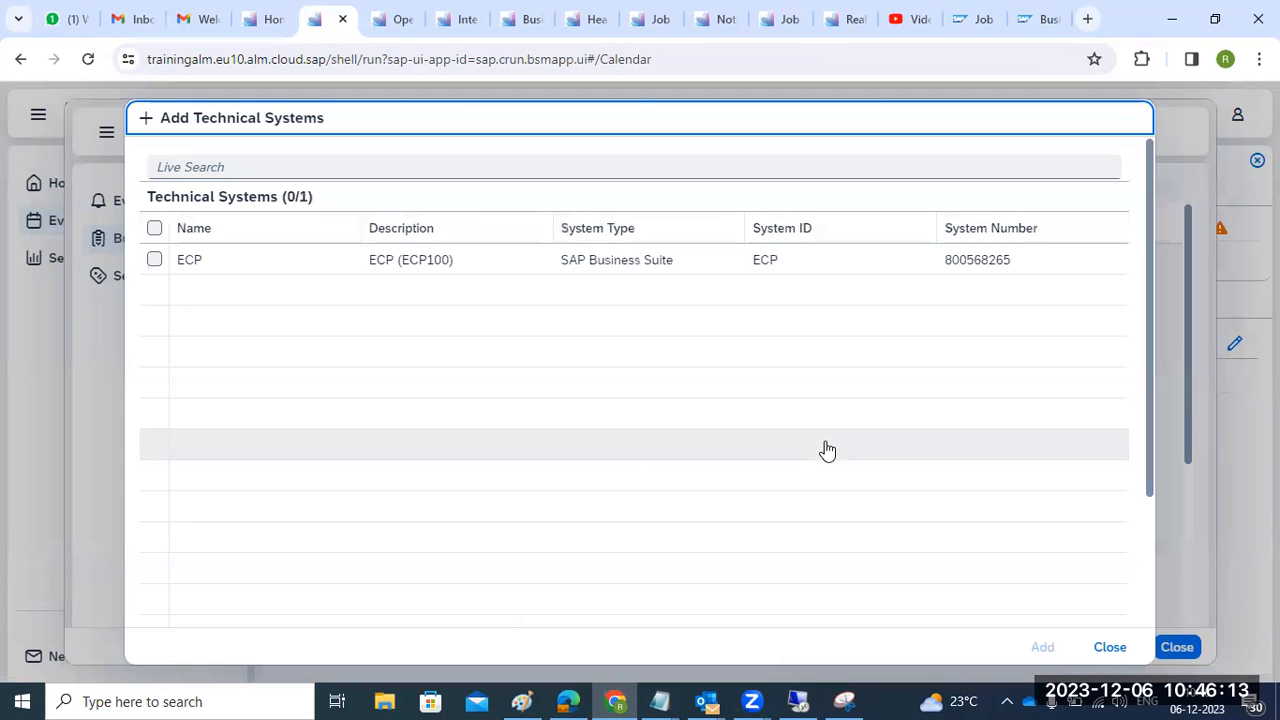
pyautogui.click(154, 228)
pyautogui.click(1040, 648)
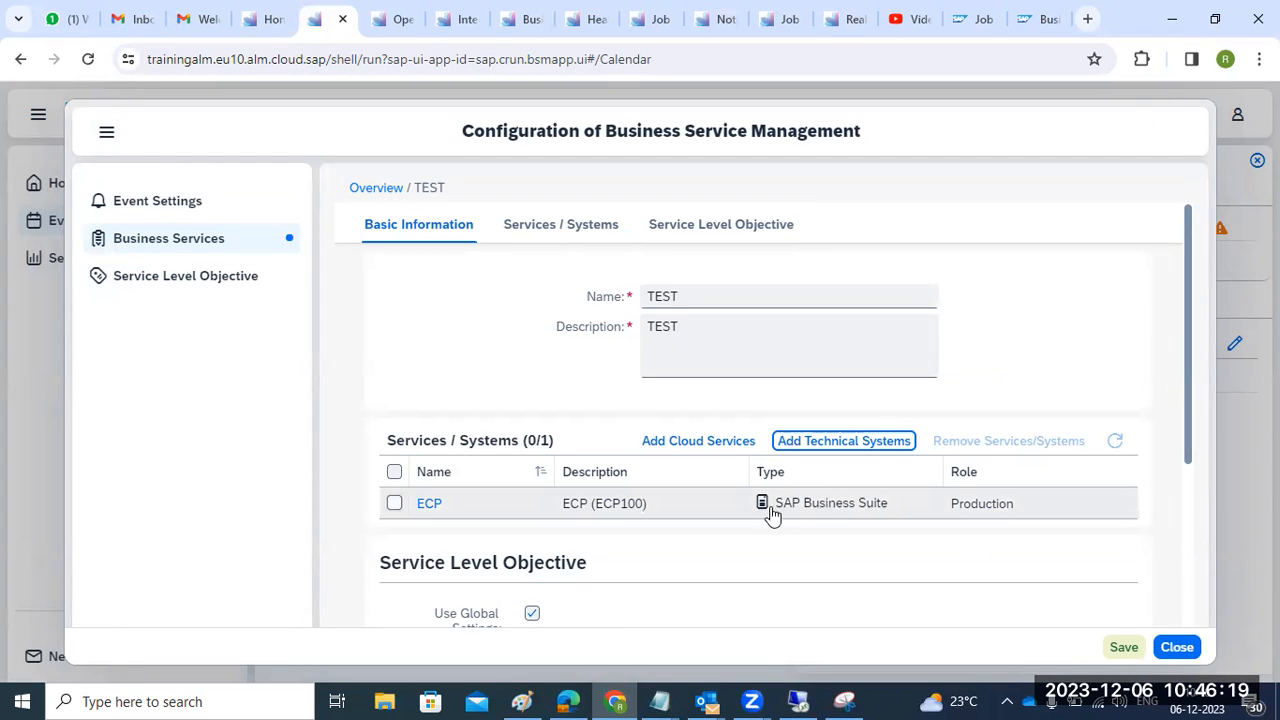
pyautogui.scroll(-2, 771, 514)
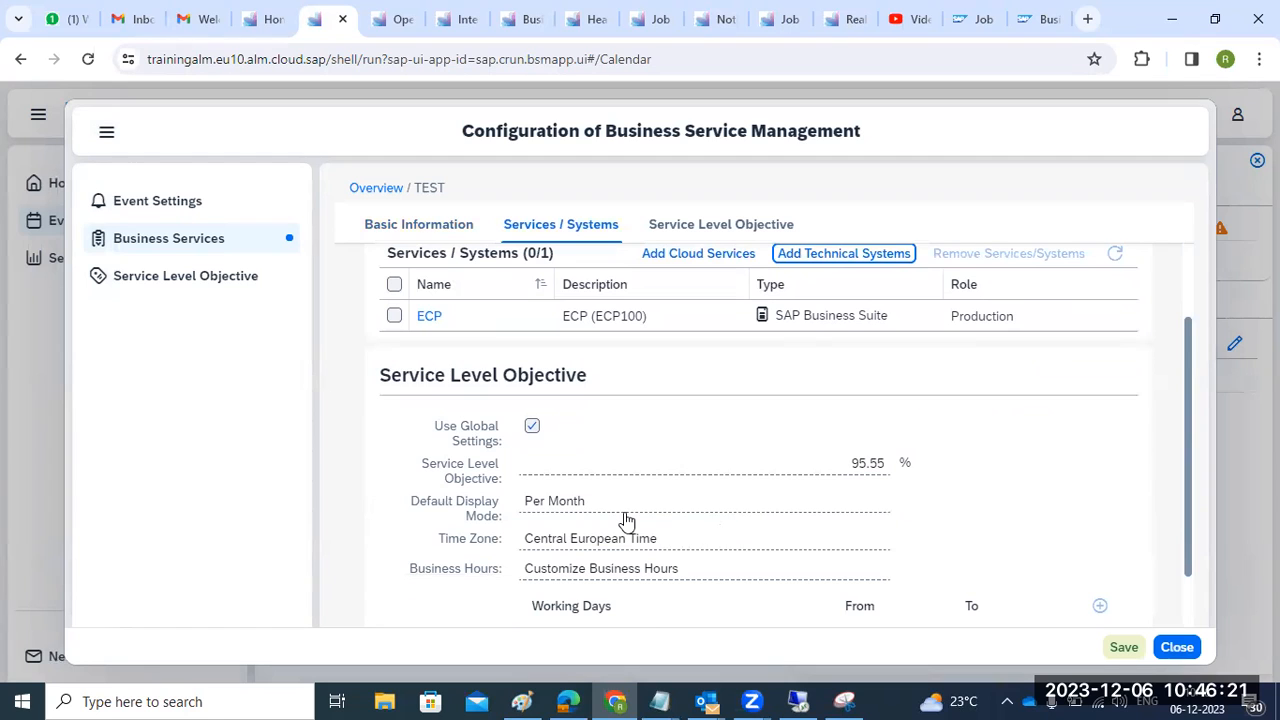
pyautogui.click(577, 466)
pyautogui.scroll(-1, 691, 566)
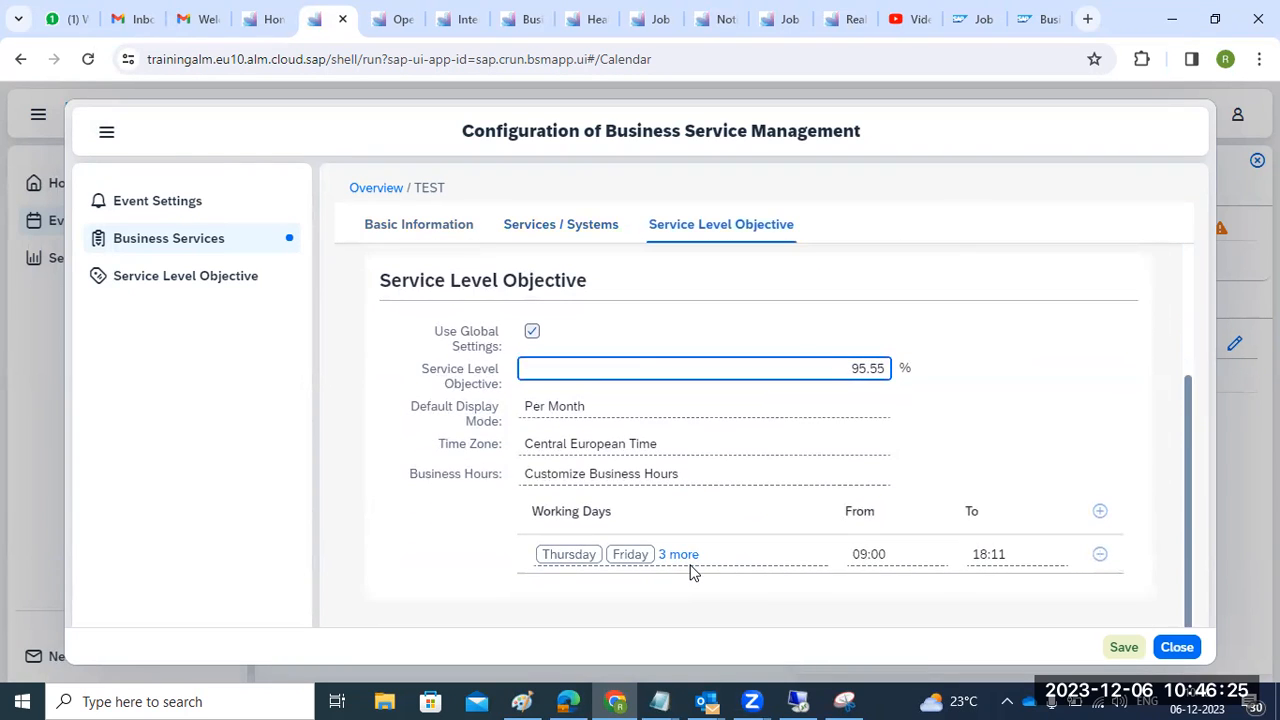
pyautogui.scroll(3, 900, 540)
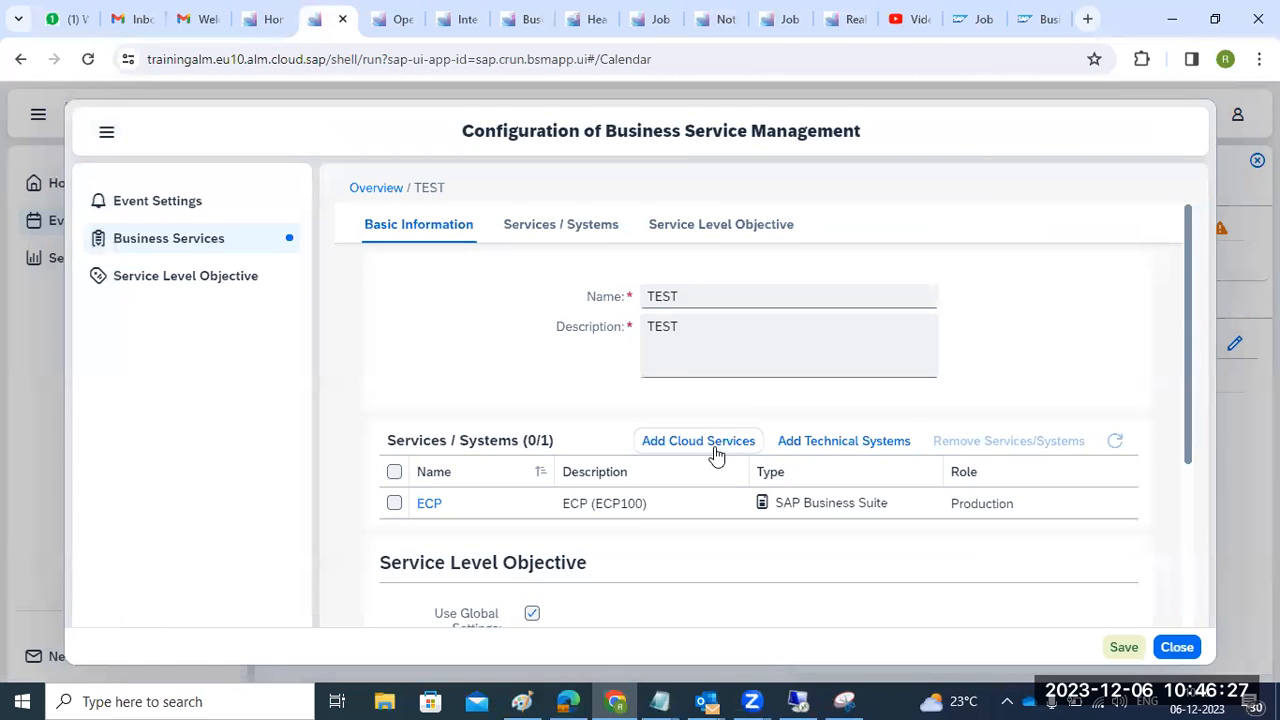
pyautogui.click(658, 440)
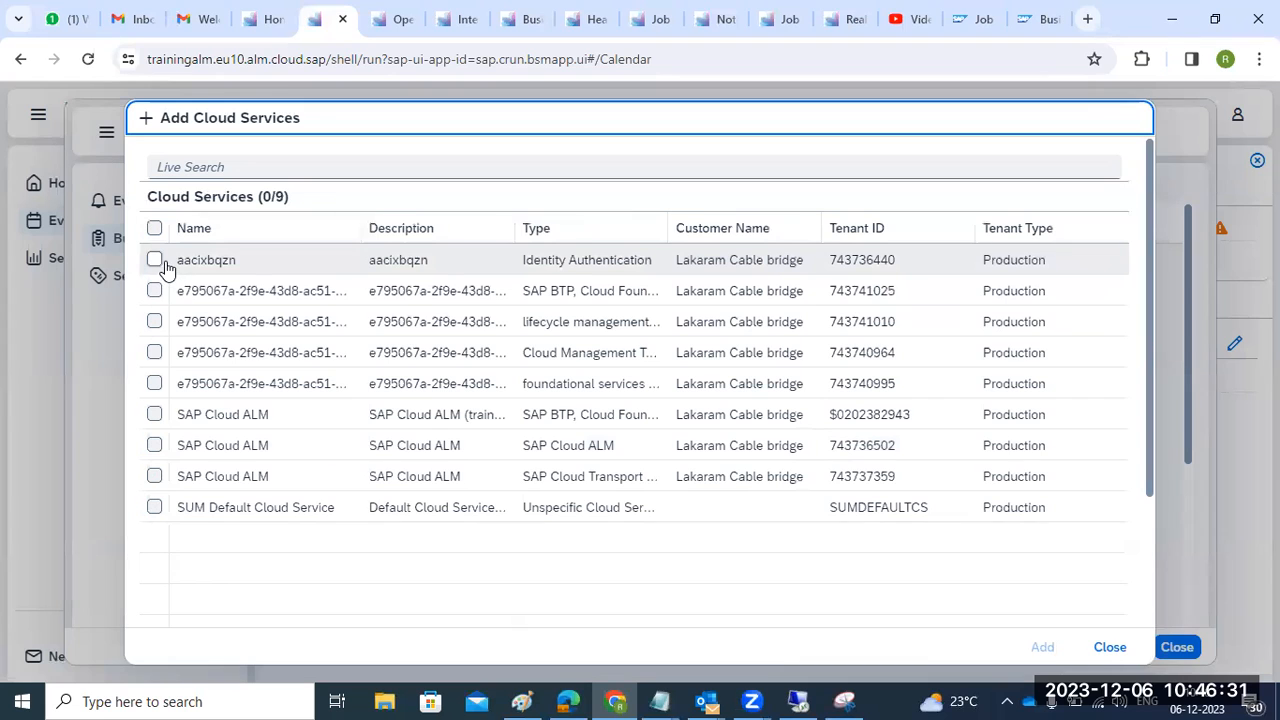
pyautogui.click(154, 229)
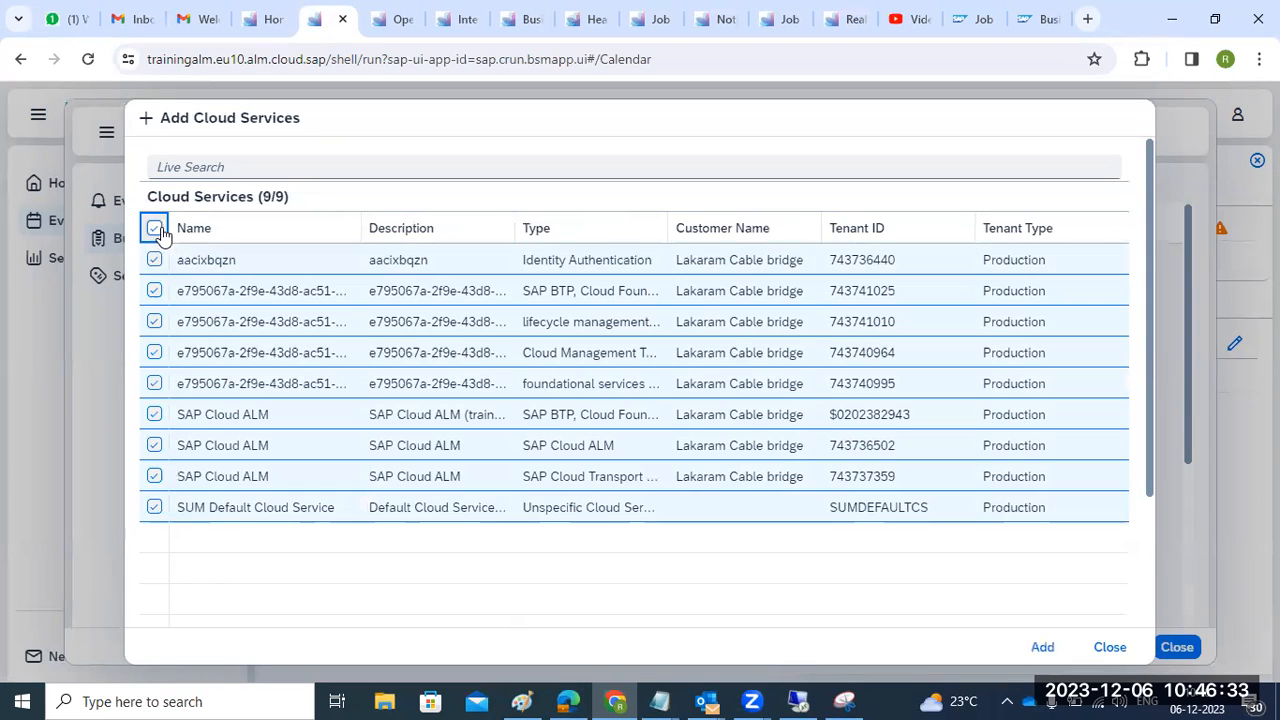
pyautogui.click(1052, 646)
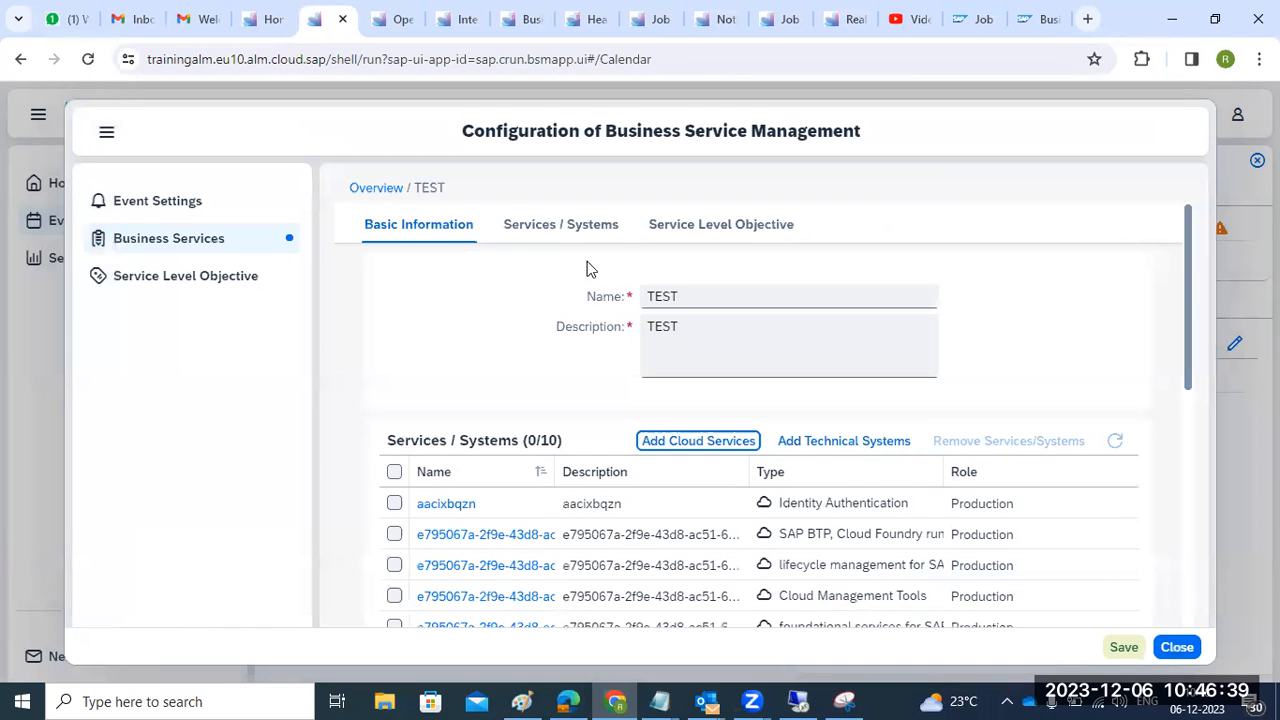
# - Review the ten services and the service level objective settings, then save TEST
pyautogui.click(564, 228)
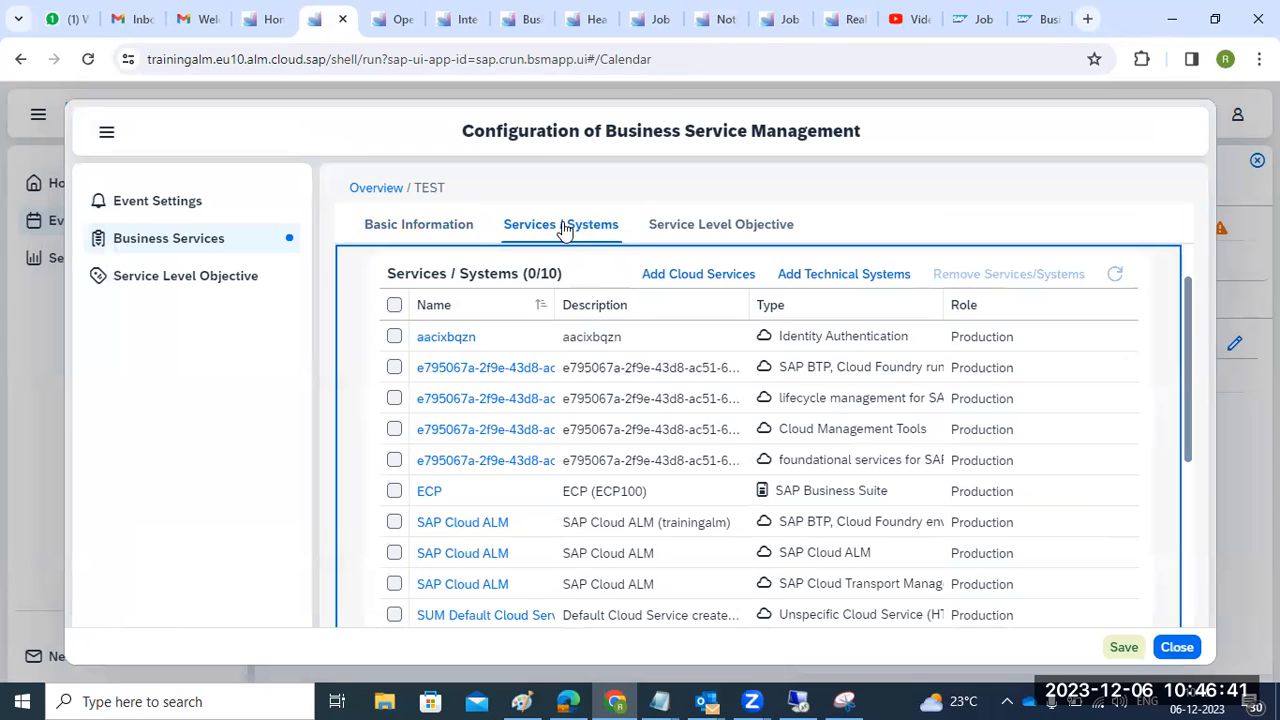
pyautogui.click(676, 226)
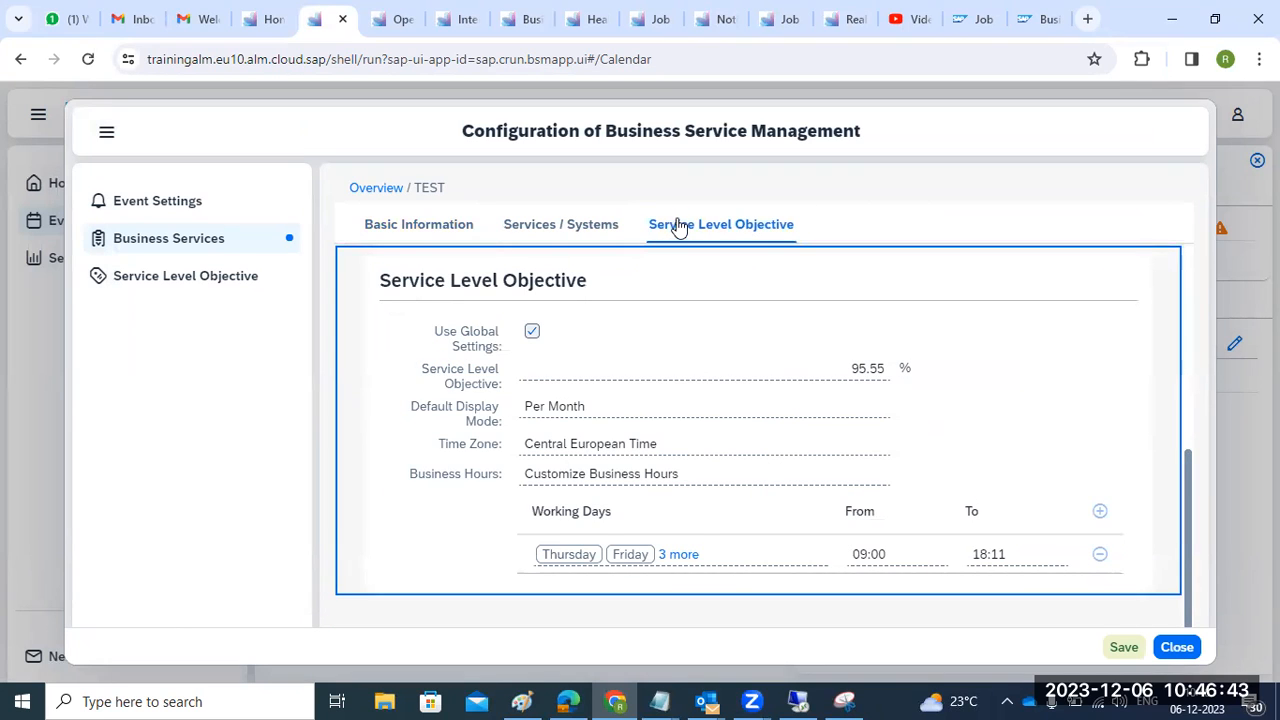
pyautogui.click(575, 222)
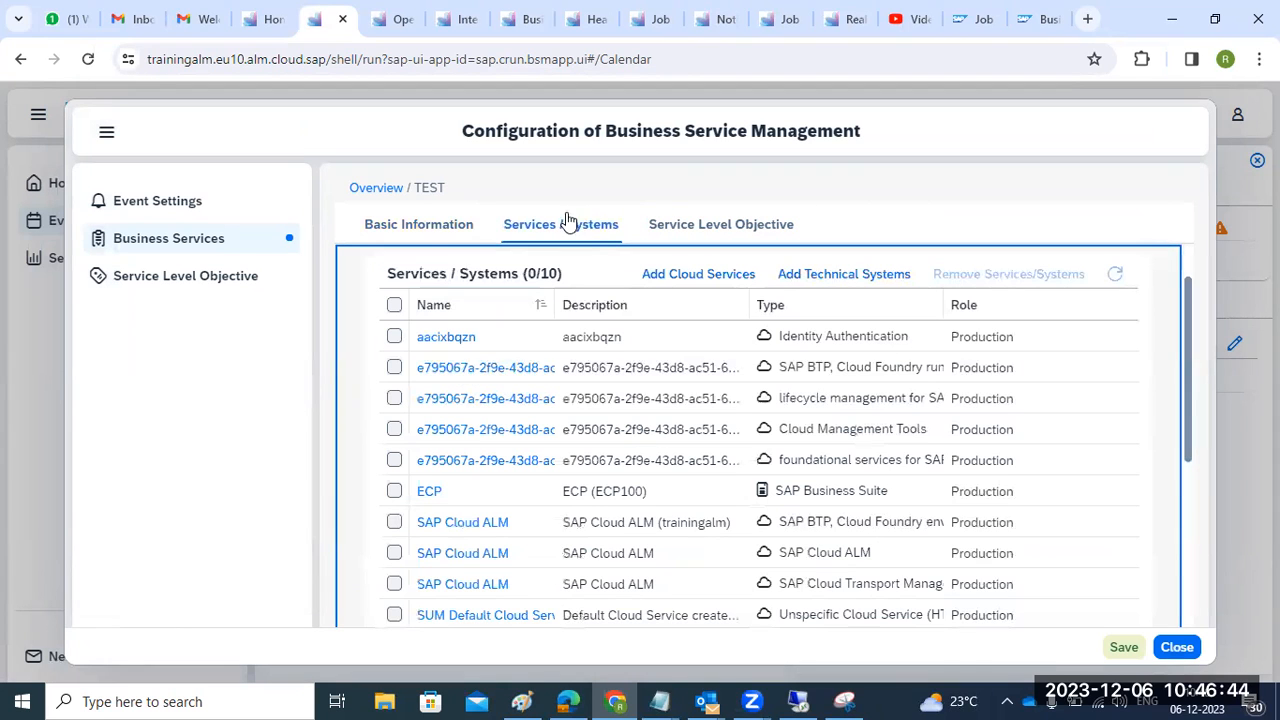
pyautogui.click(392, 305)
pyautogui.click(403, 240)
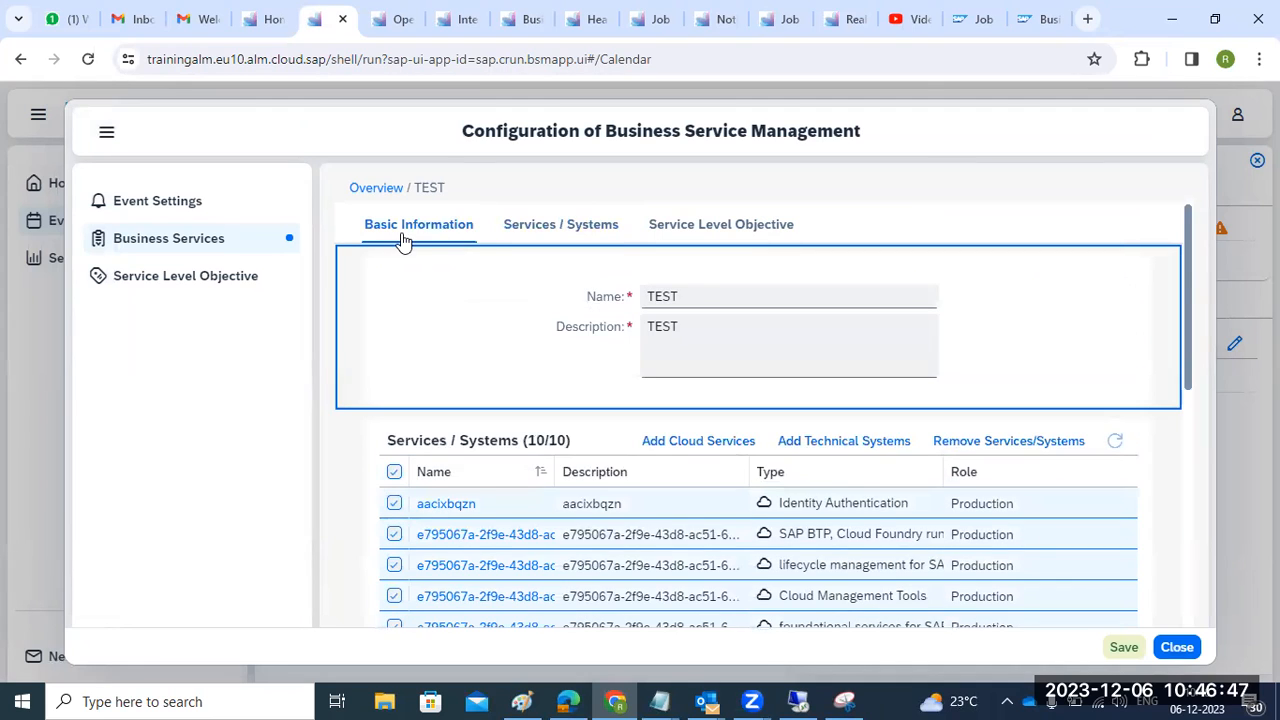
pyautogui.click(561, 227)
pyautogui.click(688, 237)
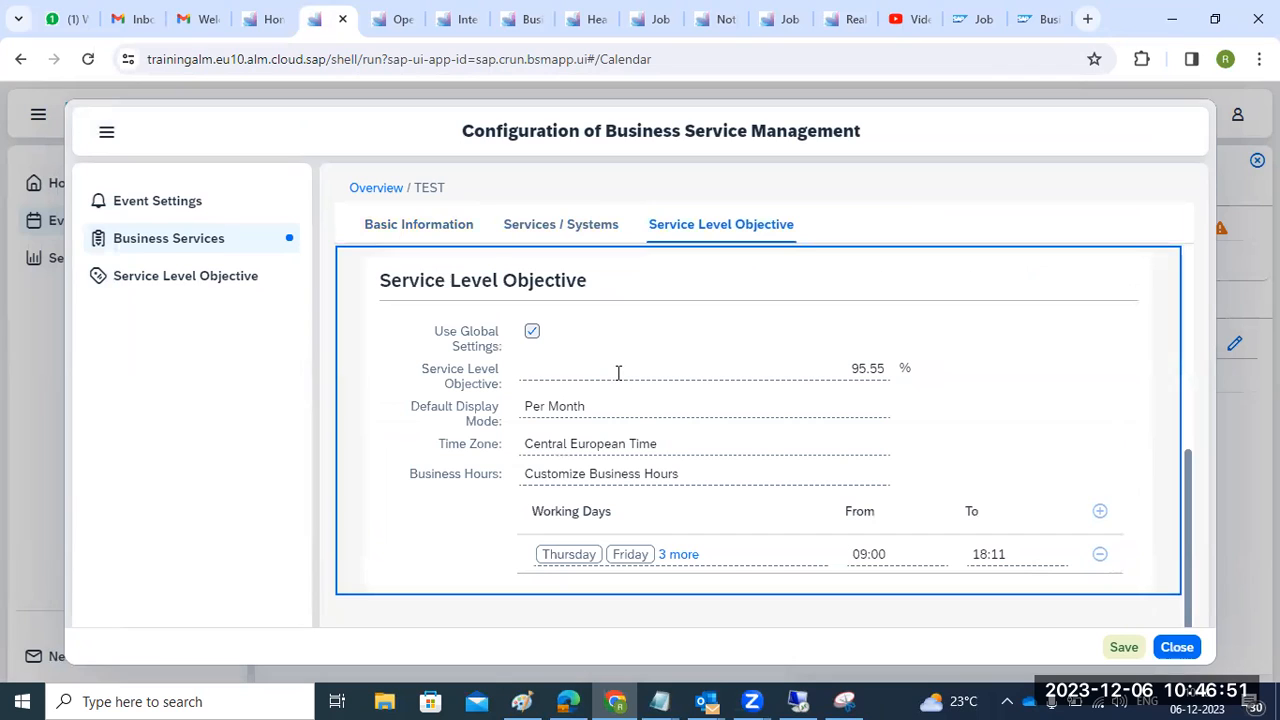
pyautogui.click(1124, 649)
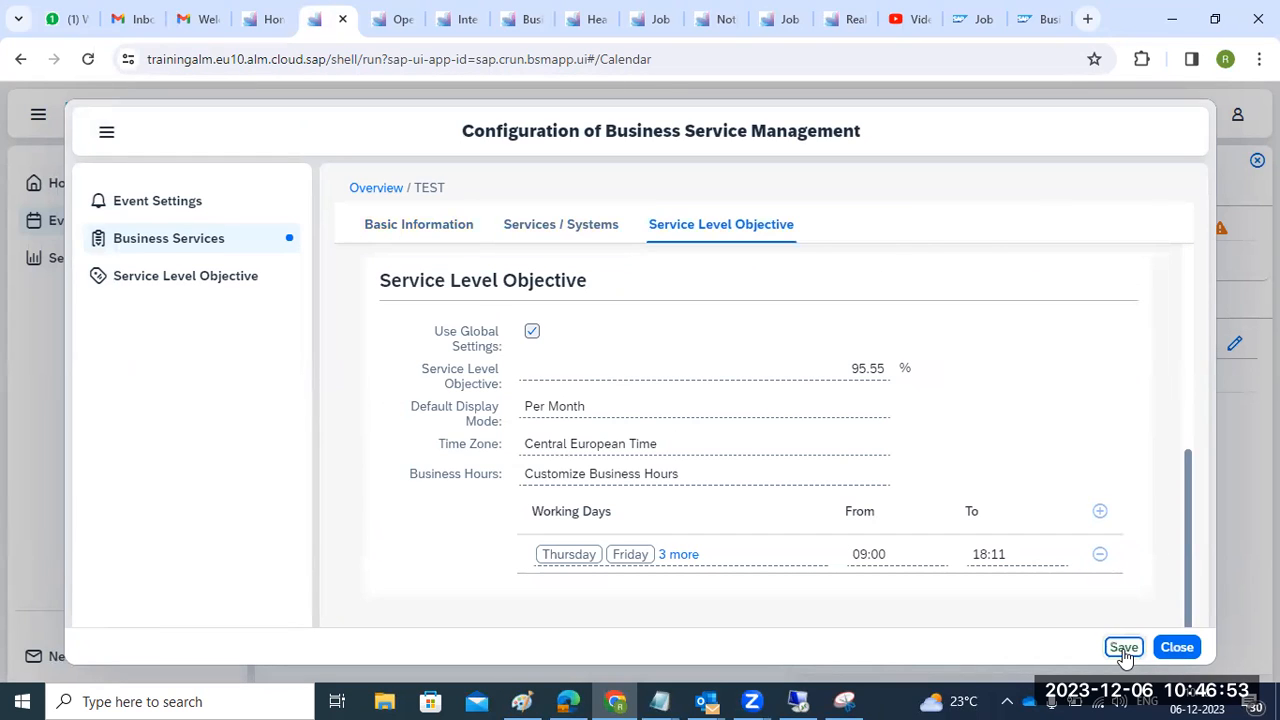
# - Enable Detection, Status Update, Resolution and Root Cause Analysis notifications for Disruption and Degradation events
pyautogui.click(1177, 646)
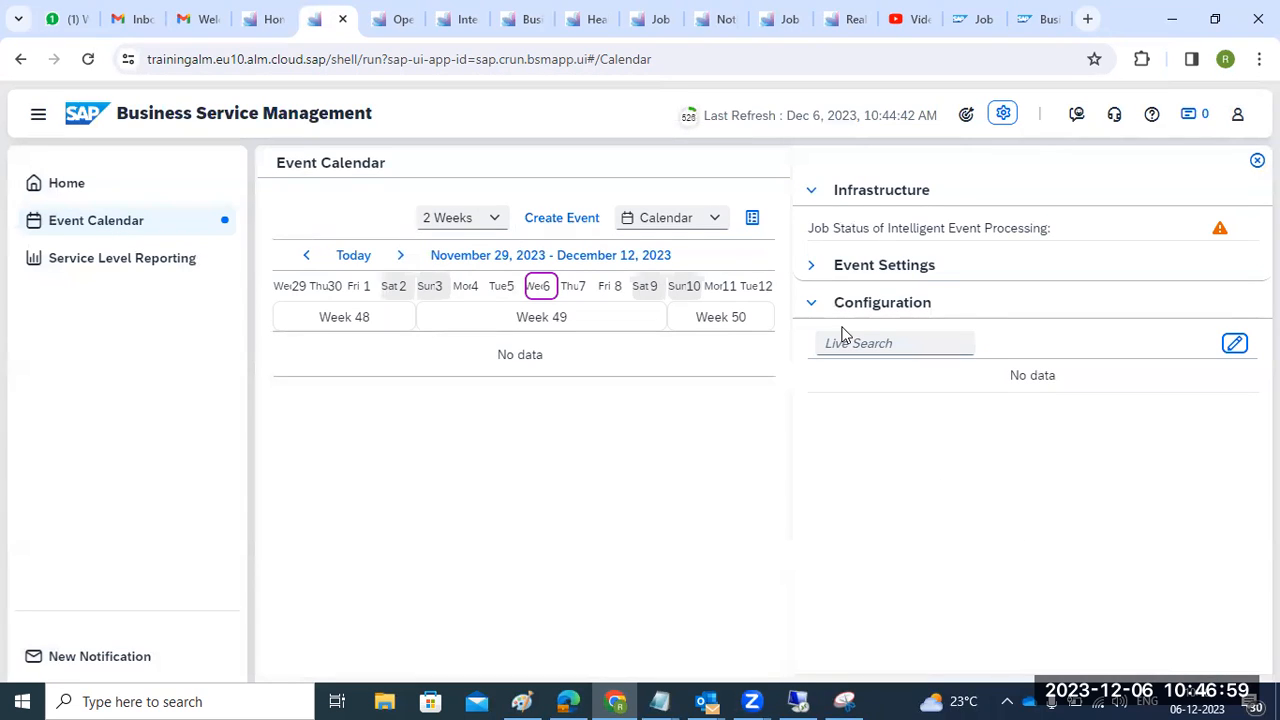
pyautogui.click(815, 268)
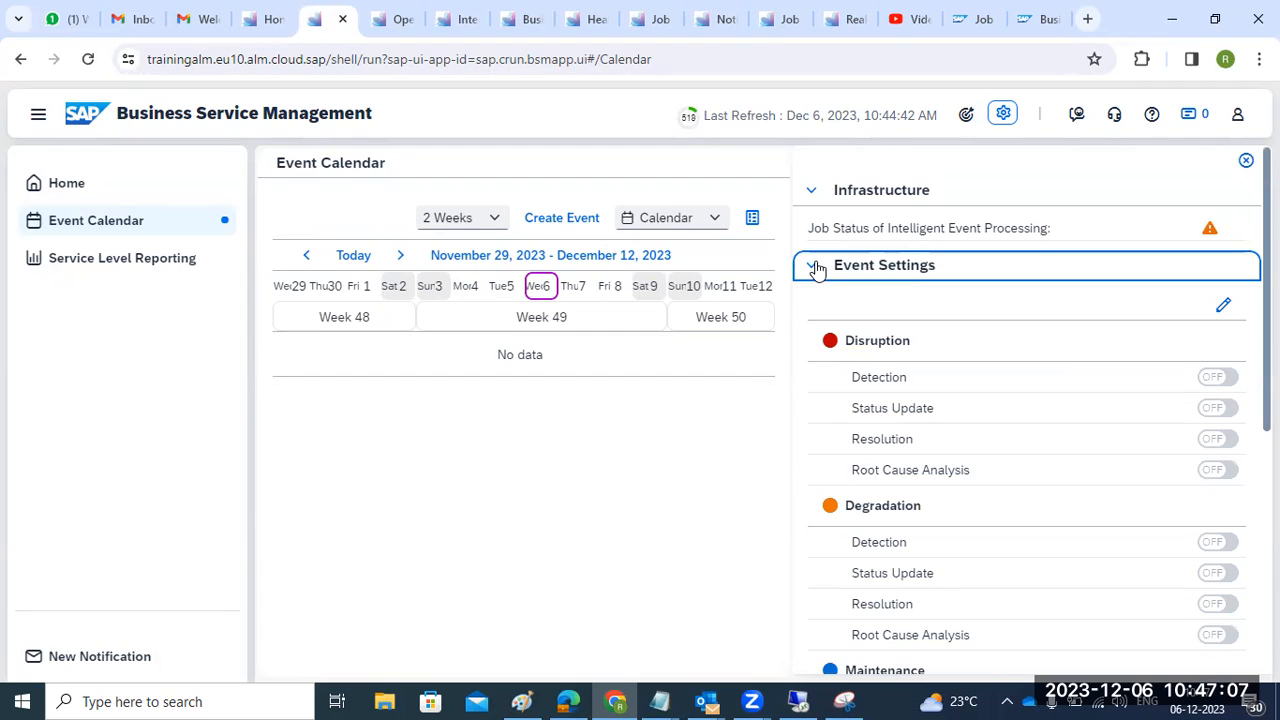
pyautogui.click(1223, 305)
pyautogui.click(643, 272)
pyautogui.click(760, 278)
pyautogui.click(643, 310)
pyautogui.click(760, 312)
pyautogui.click(680, 343)
pyautogui.click(645, 350)
pyautogui.click(762, 350)
pyautogui.click(645, 388)
pyautogui.click(758, 388)
# - Enable Maintenance, Communication and Data Center Migration announcements, plus Maintenance Start, Status Update and Completed; turn off Maintenance Announcement
pyautogui.click(645, 528)
pyautogui.click(778, 528)
pyautogui.click(910, 528)
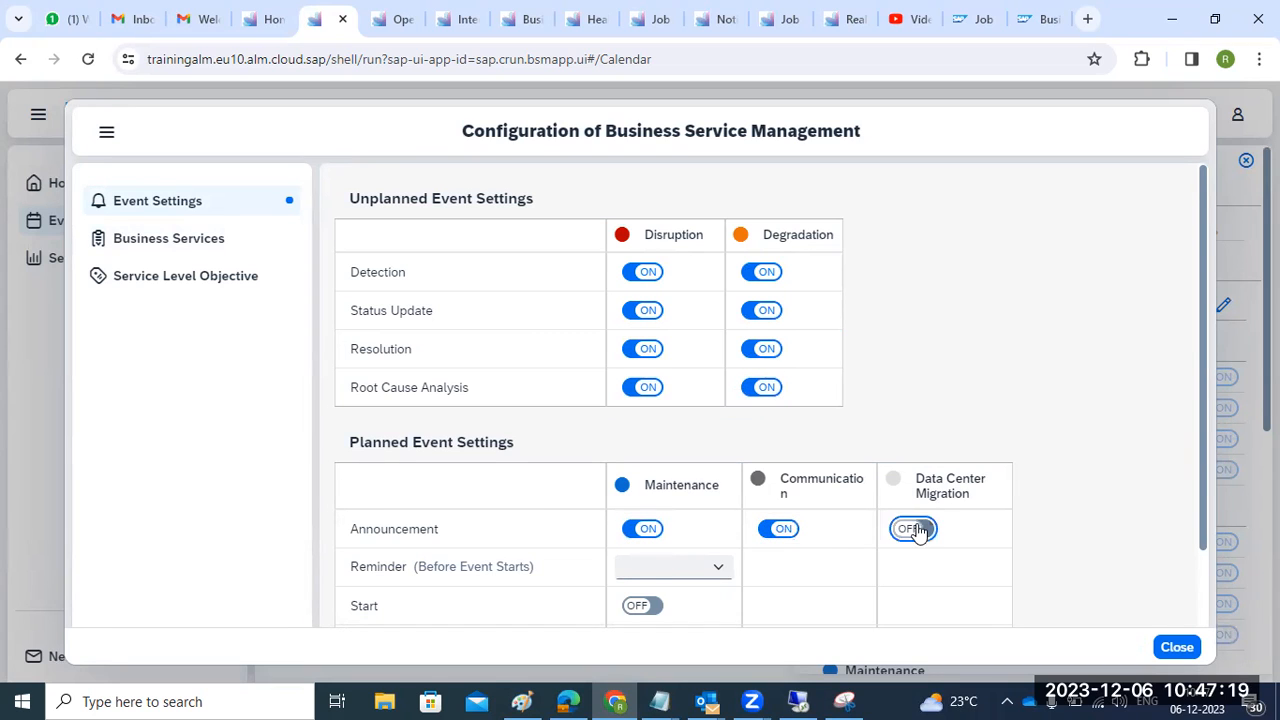
pyautogui.scroll(-2, 814, 528)
pyautogui.click(642, 516)
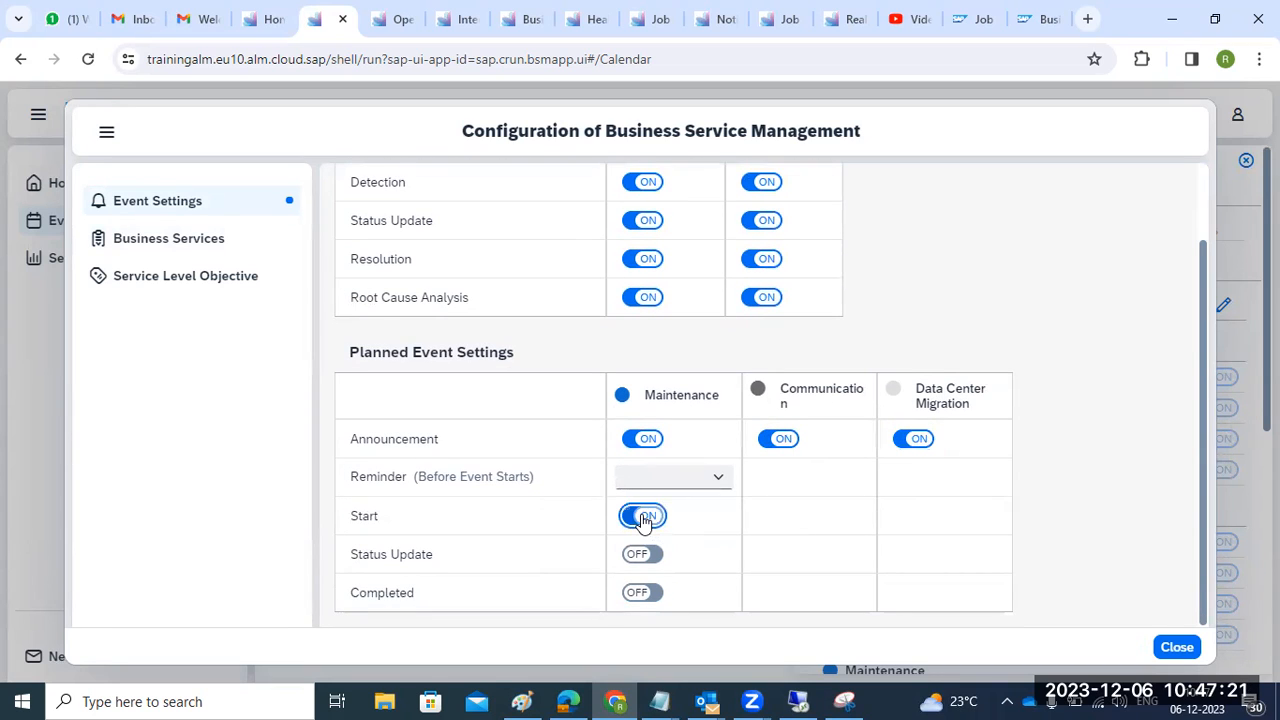
pyautogui.click(645, 556)
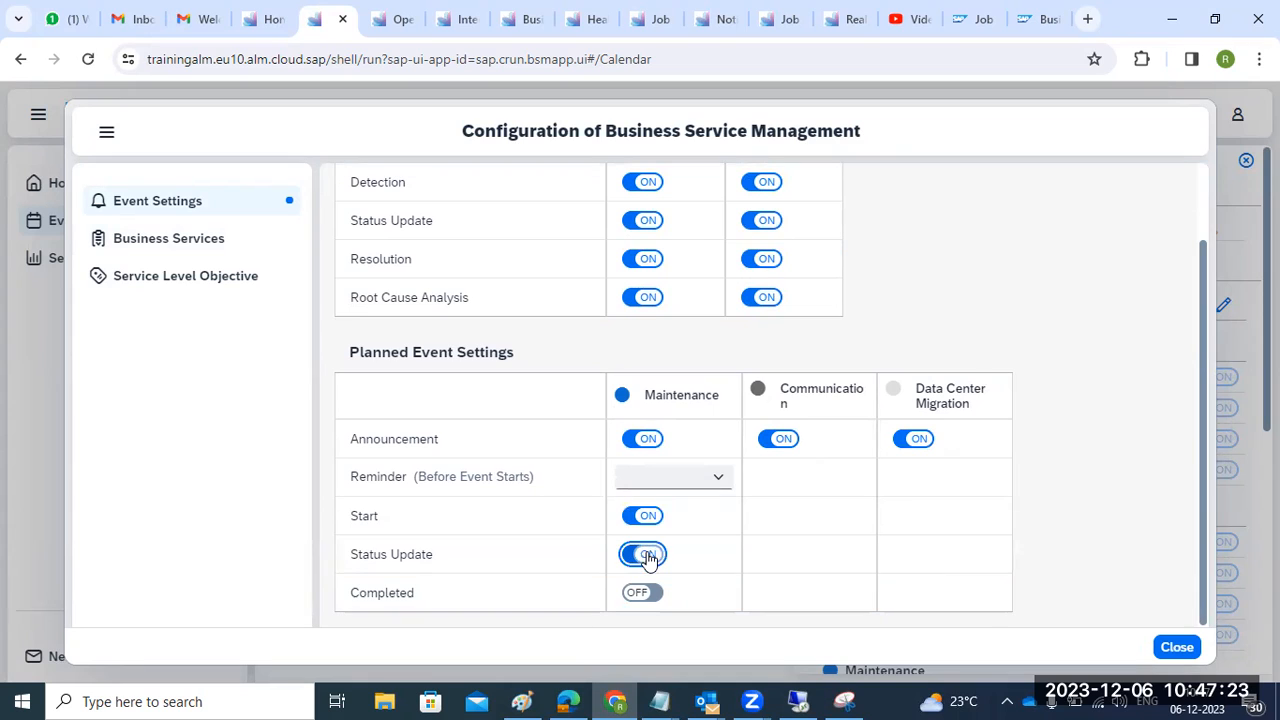
pyautogui.click(650, 440)
pyautogui.click(652, 591)
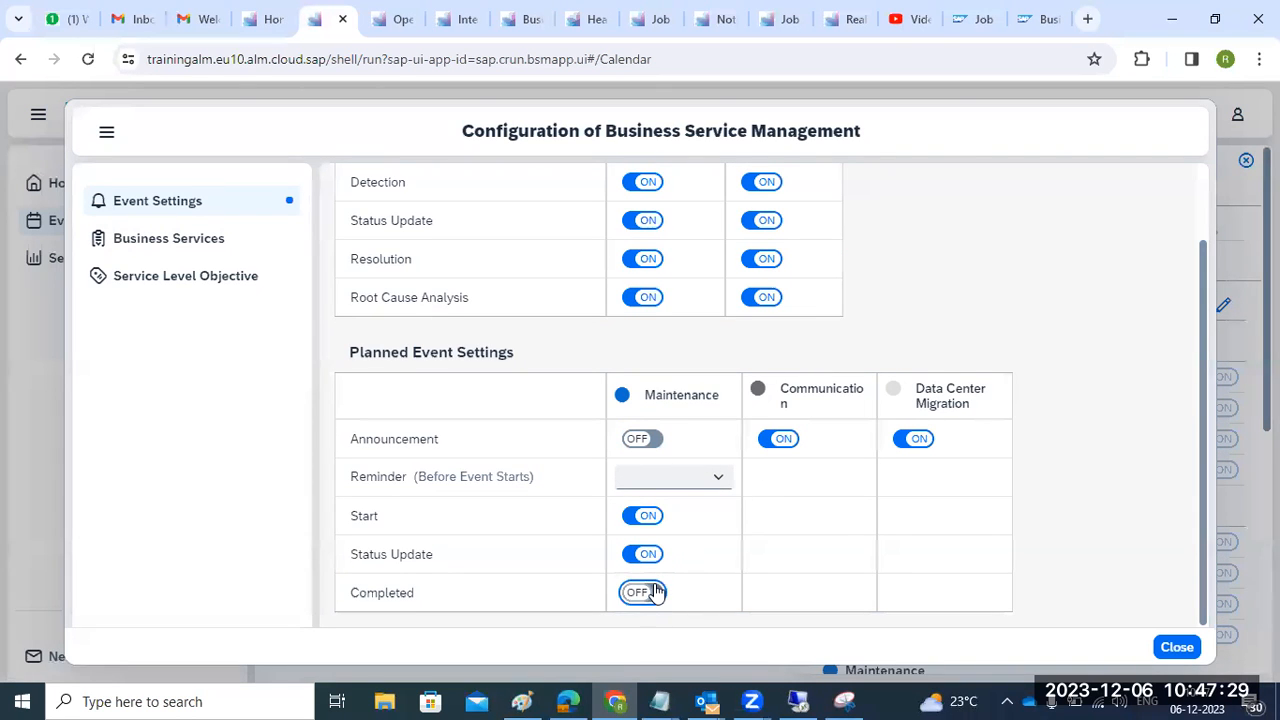
# - Close the service management configuration, scroll the settings panel, and reopen it
pyautogui.click(1173, 647)
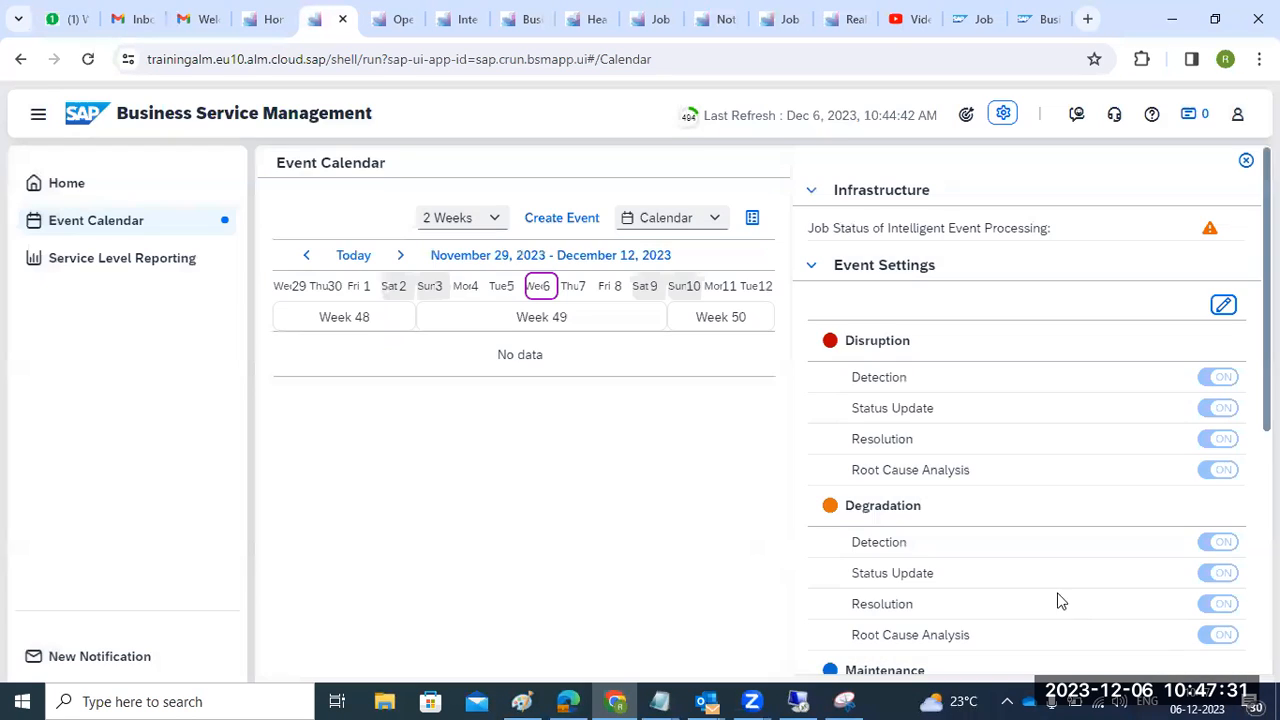
pyautogui.scroll(-3, 1027, 581)
pyautogui.scroll(-1, 1025, 583)
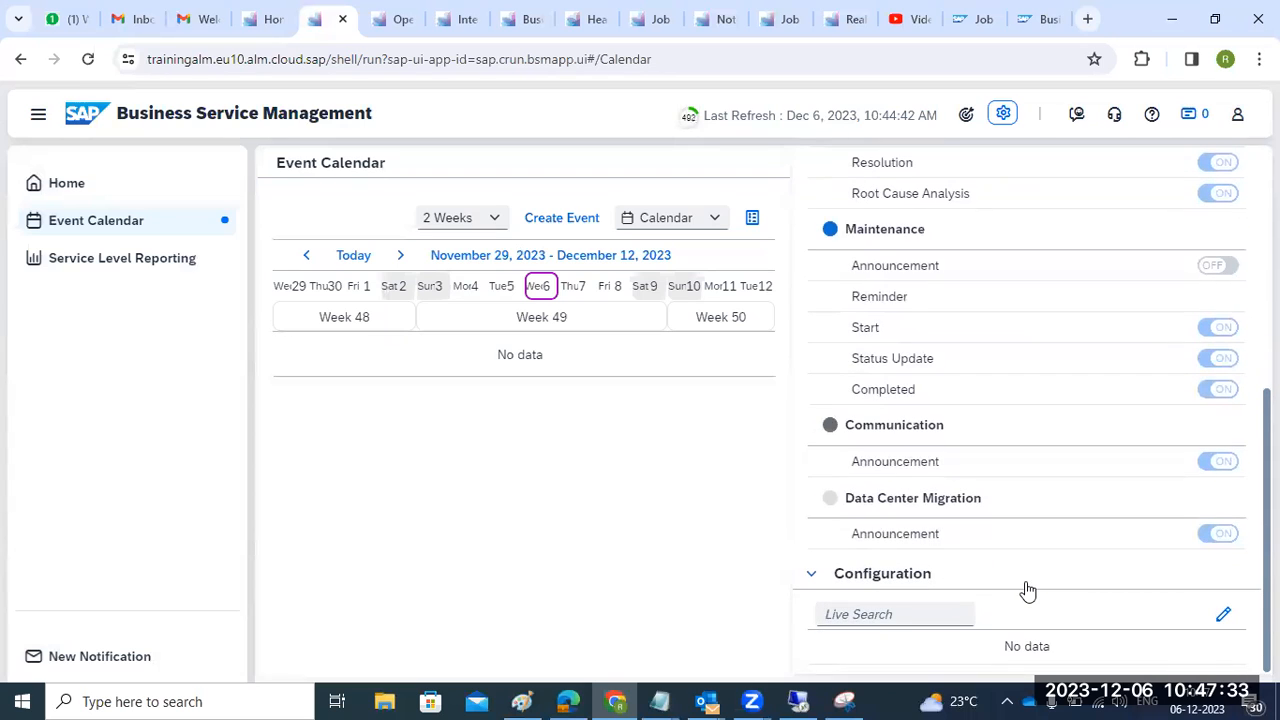
pyautogui.click(1225, 616)
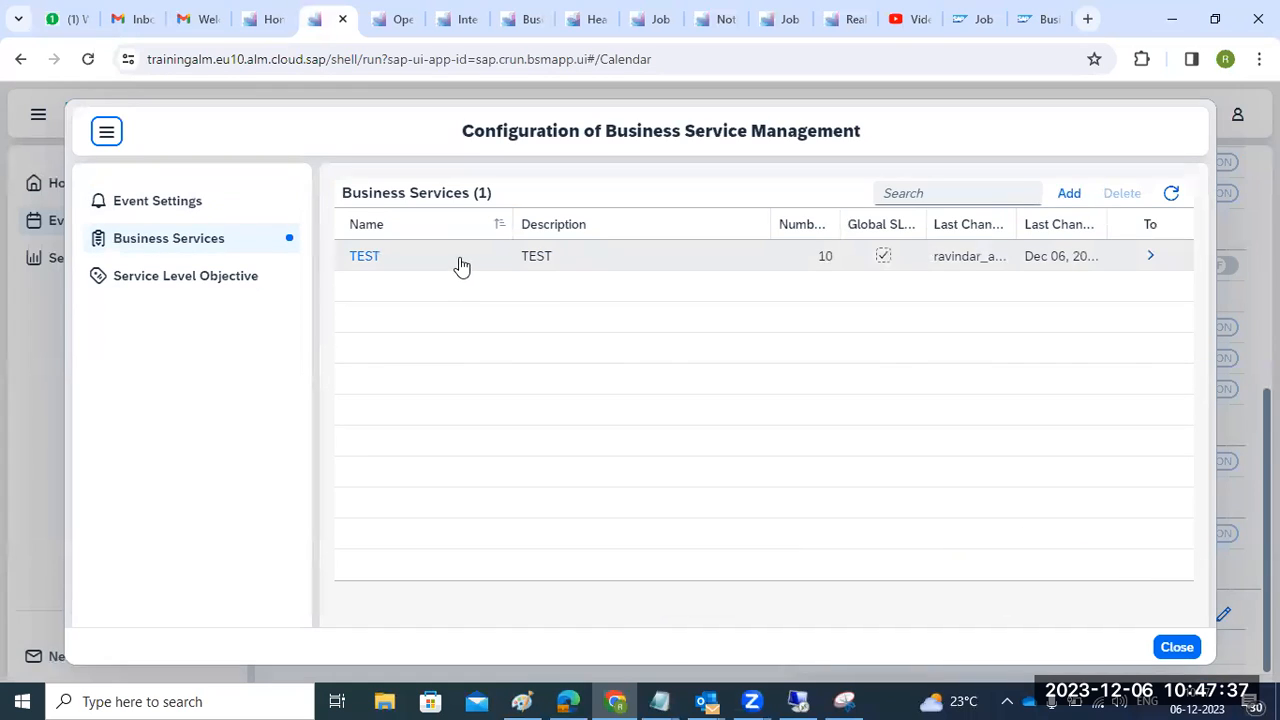
pyautogui.click(1172, 645)
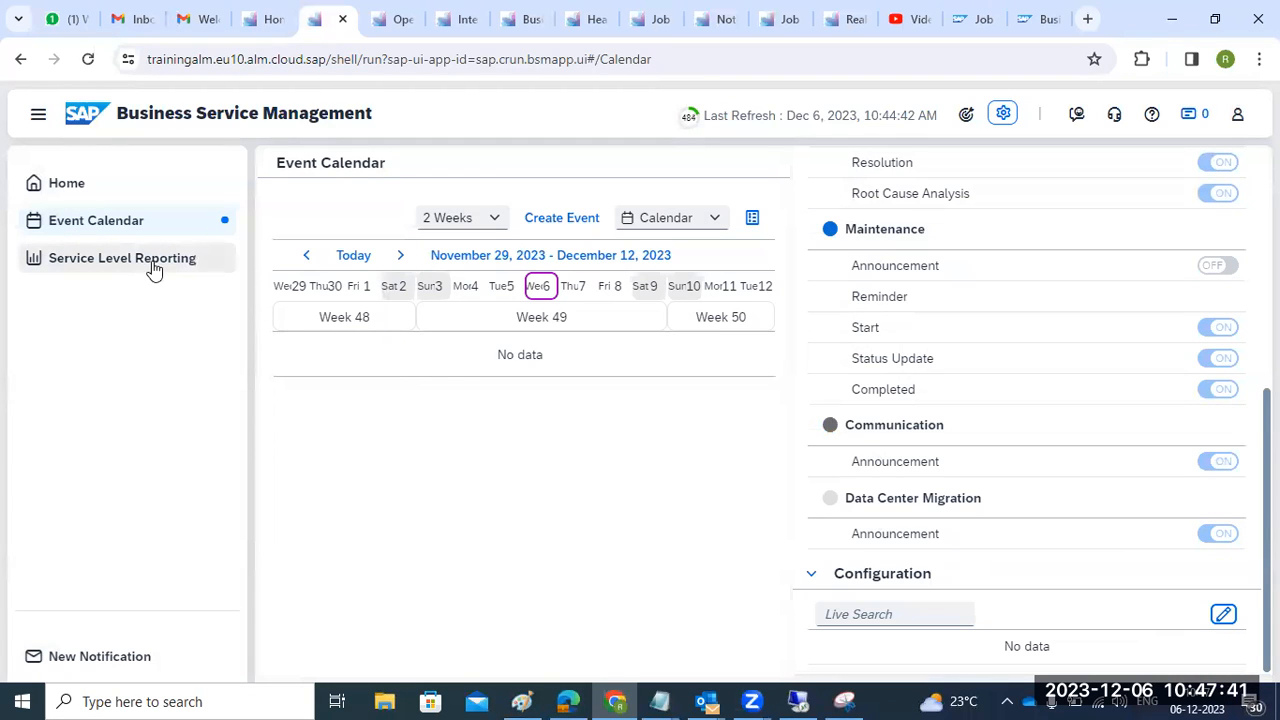
pyautogui.click(86, 185)
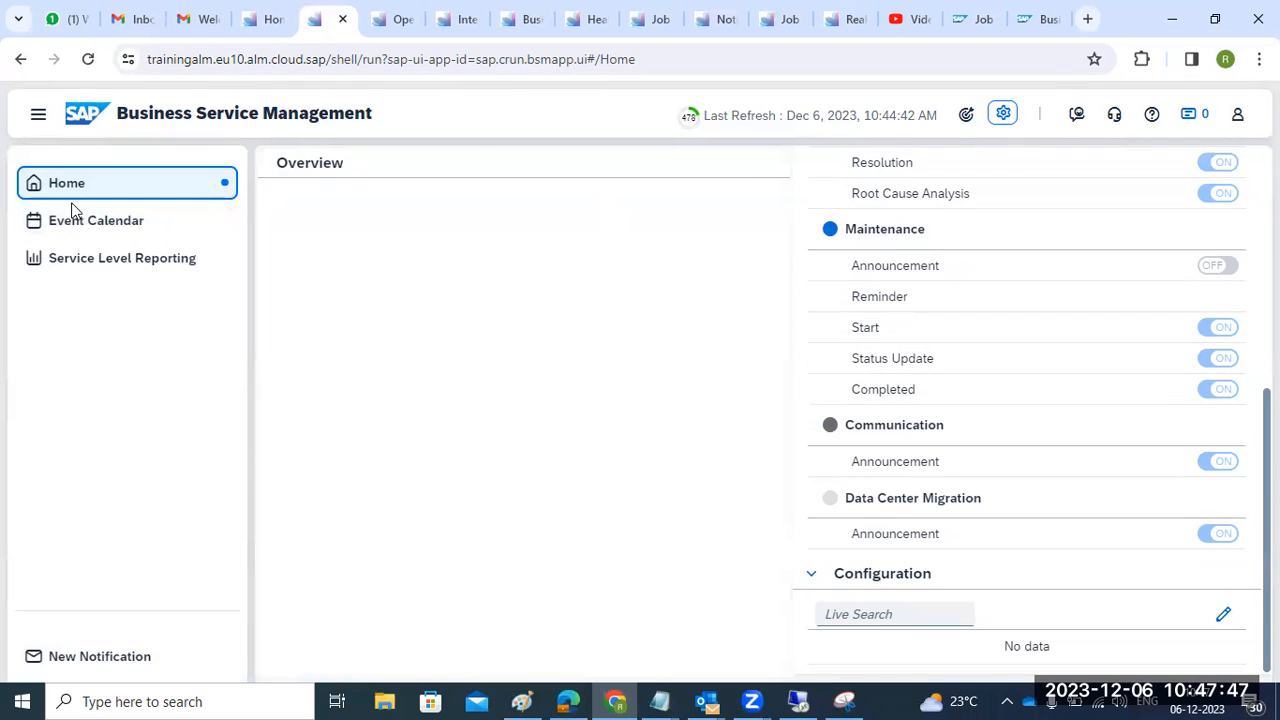
pyautogui.click(121, 264)
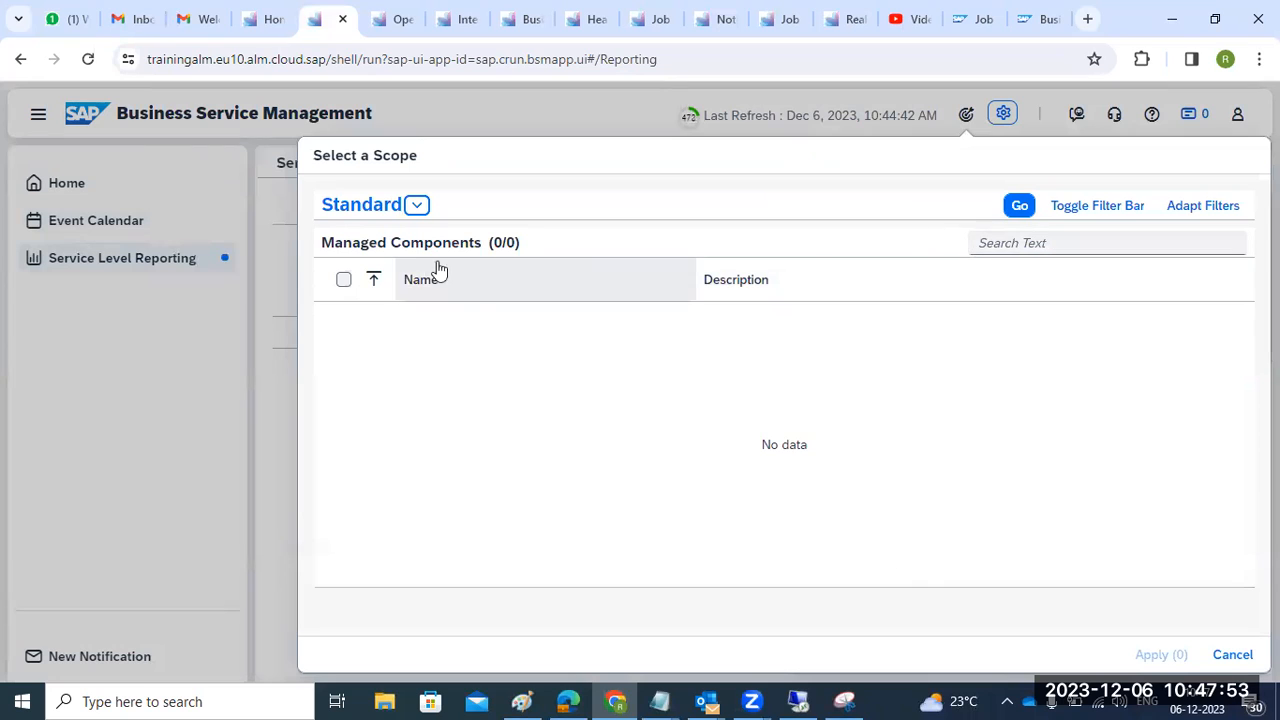
pyautogui.click(416, 205)
pyautogui.click(416, 205)
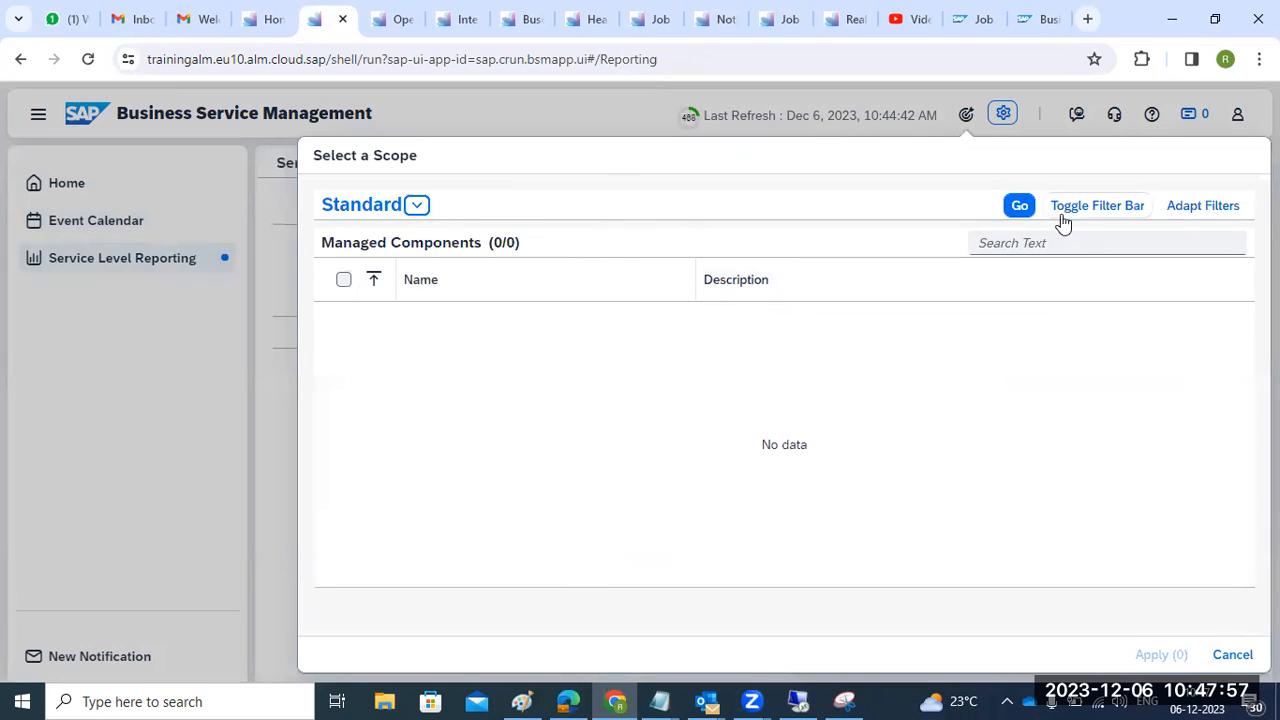
pyautogui.click(1022, 207)
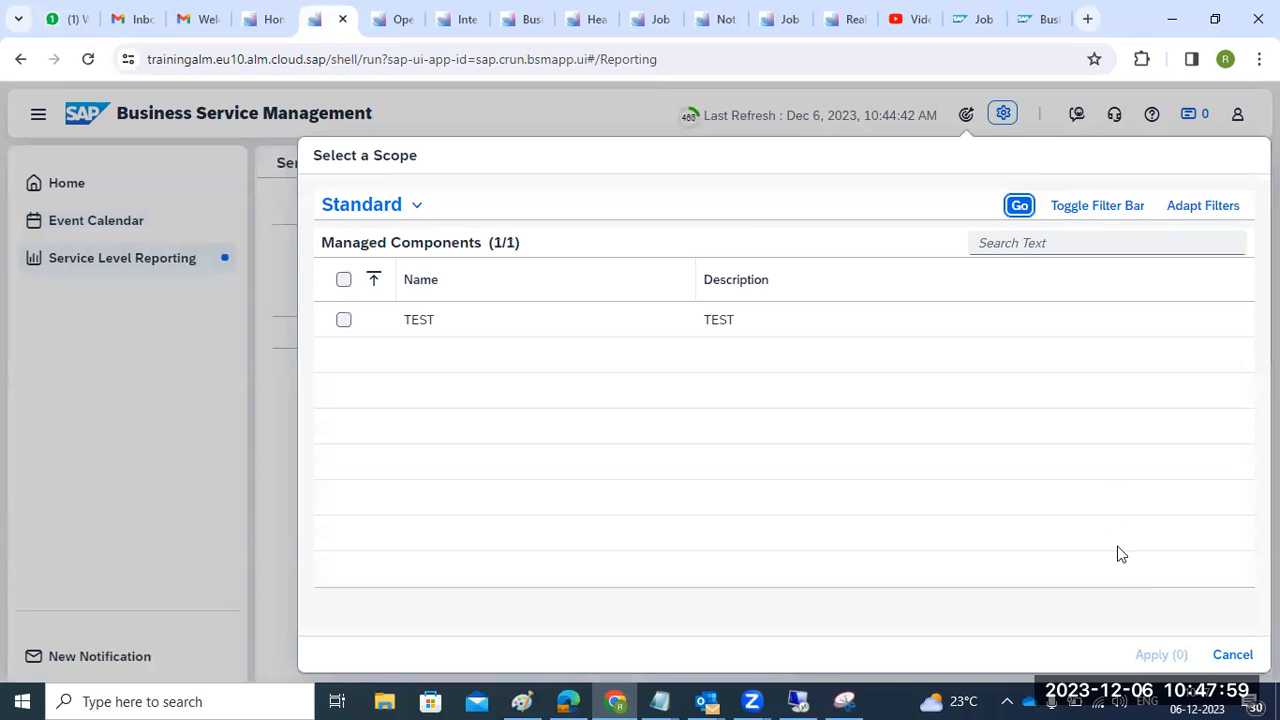
pyautogui.click(1232, 654)
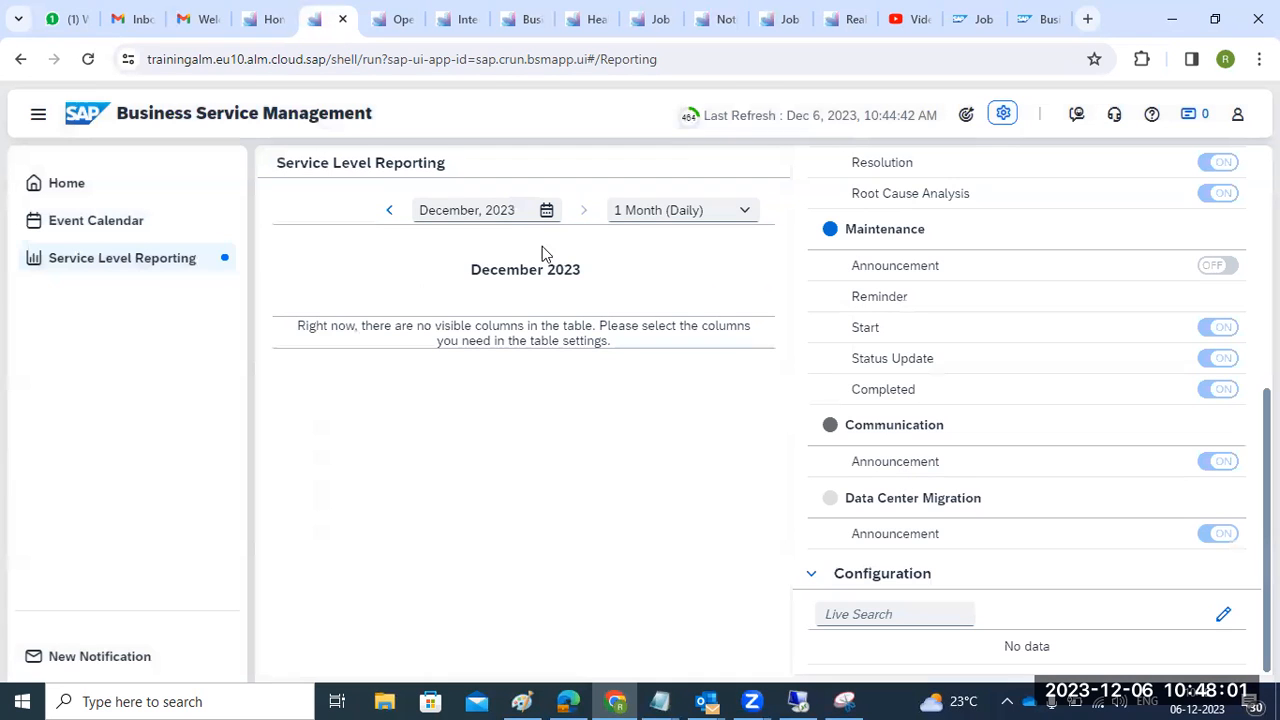
pyautogui.click(748, 212)
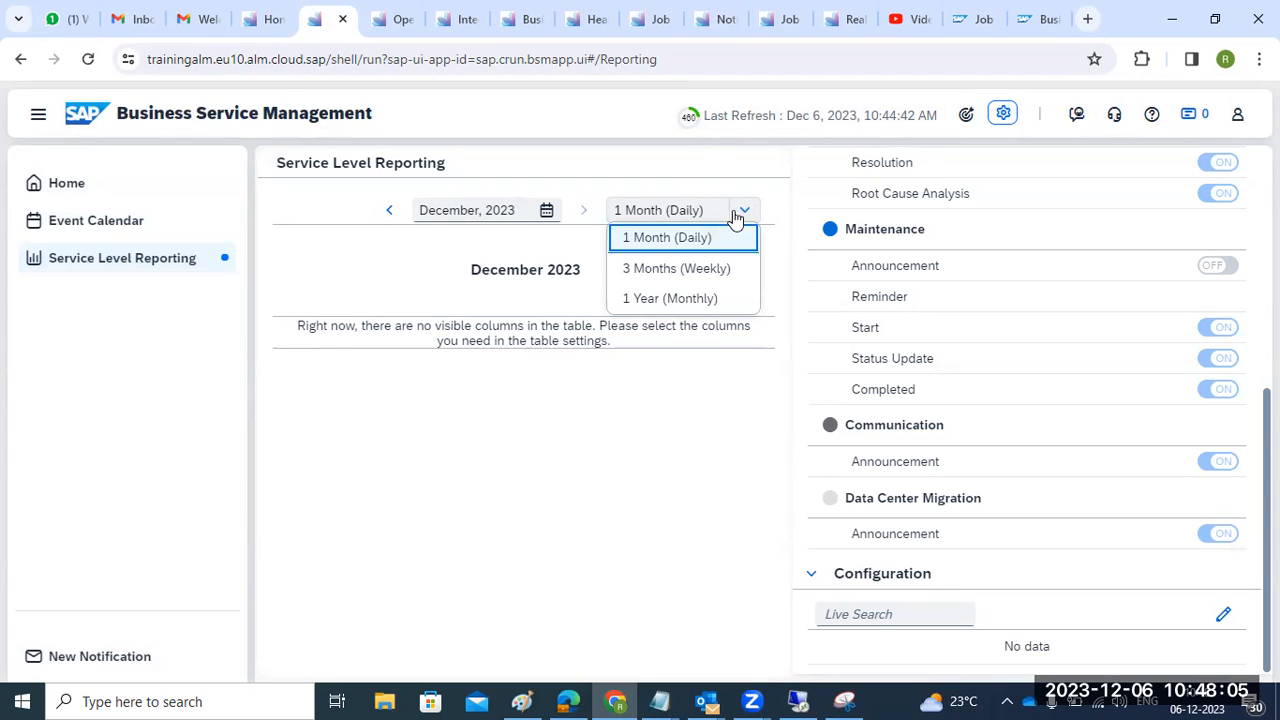
pyautogui.click(666, 245)
pyautogui.click(733, 220)
pyautogui.click(459, 213)
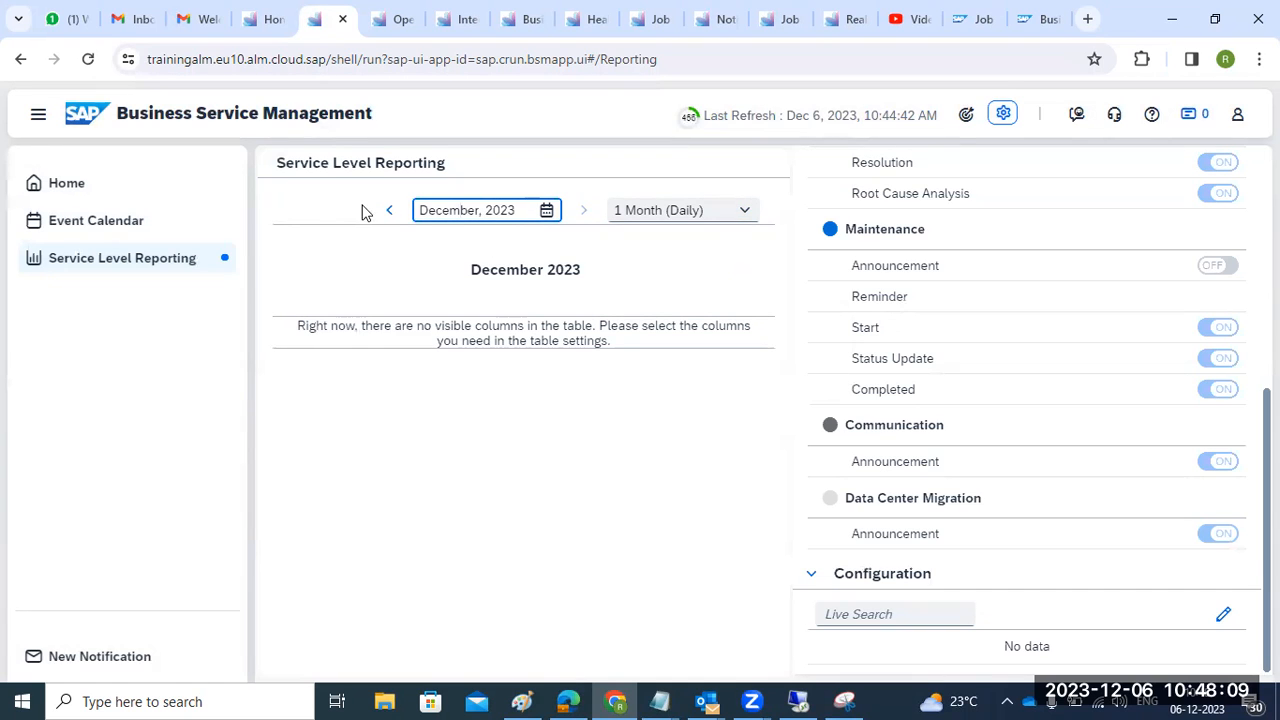
pyautogui.click(96, 222)
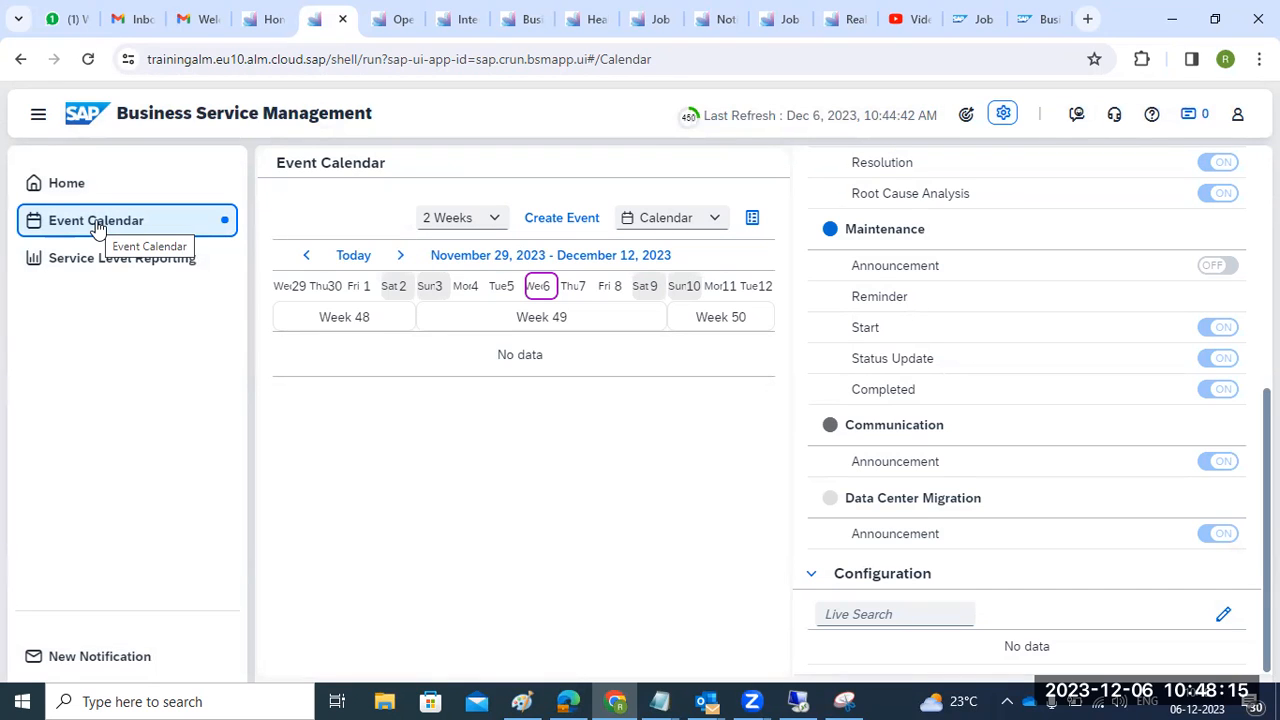
# - Apply the TEST business service as the Event Calendar scope
pyautogui.click(78, 188)
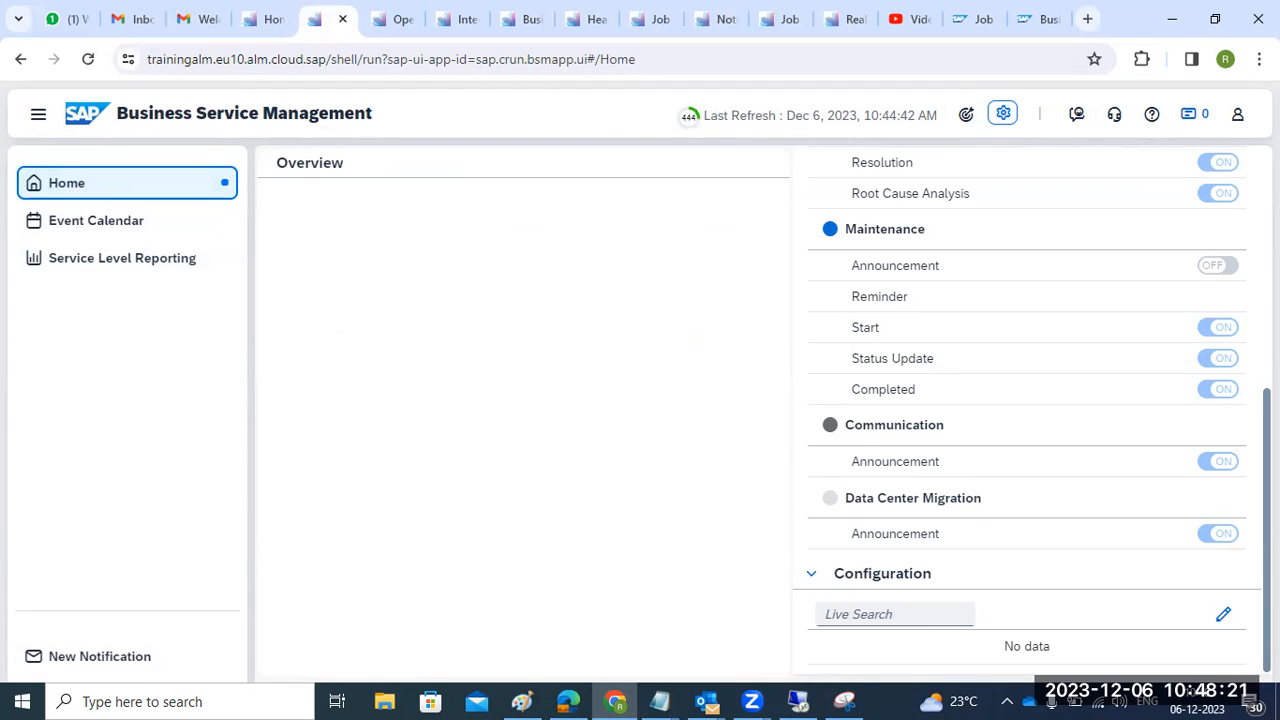
pyautogui.scroll(5, 1194, 250)
pyautogui.click(1245, 162)
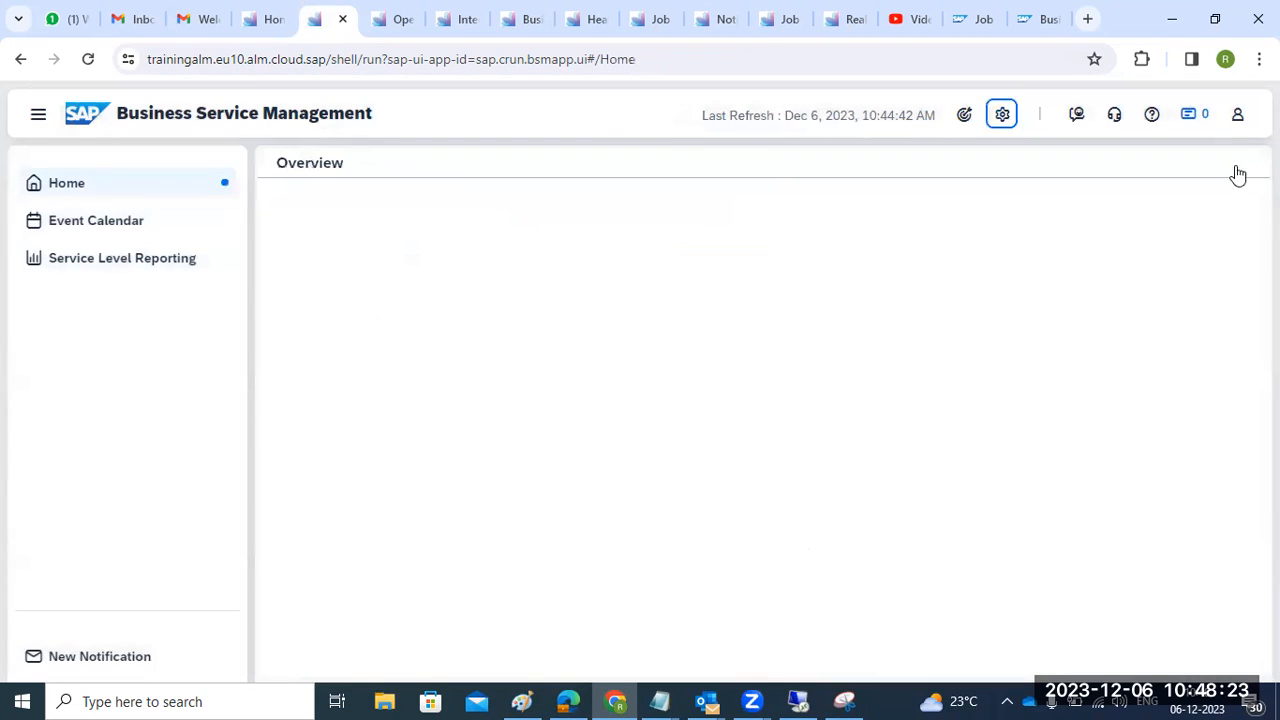
pyautogui.click(90, 224)
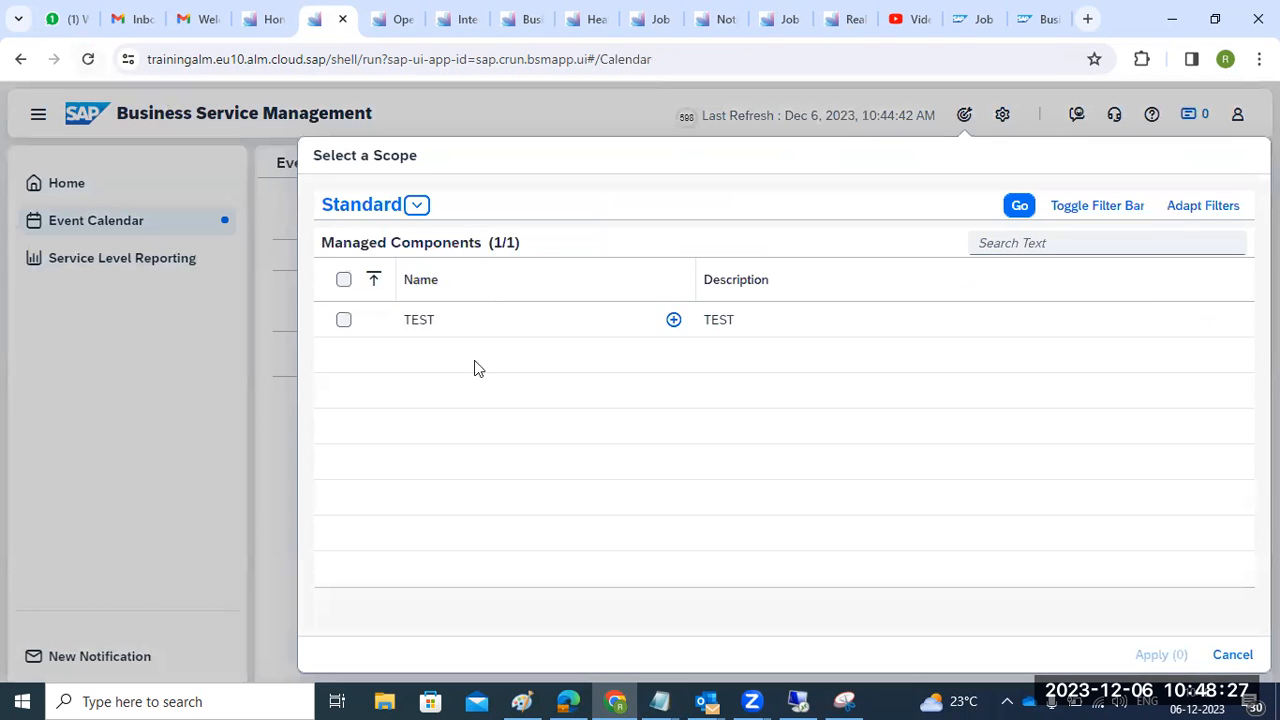
pyautogui.click(344, 280)
pyautogui.click(1152, 658)
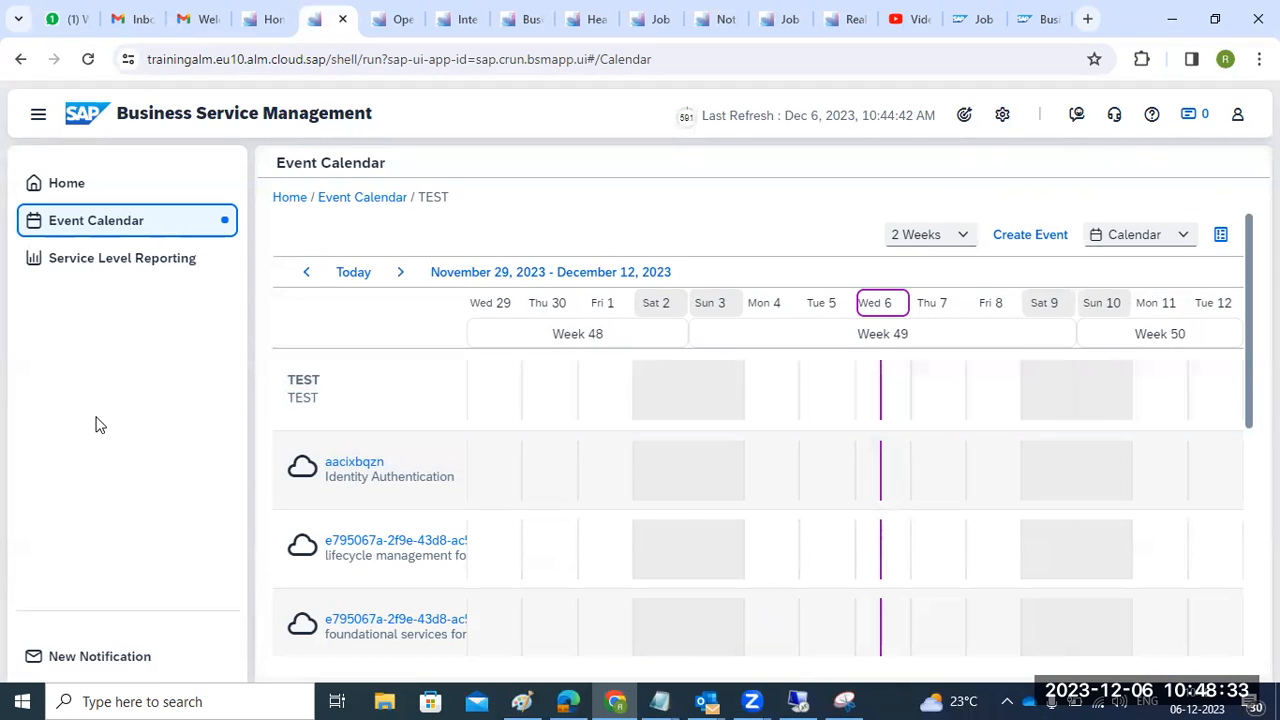
# - Inspect ECP's service information, its main URL and installation details, then open TEST's service level reporting
pyautogui.scroll(-5, 423, 557)
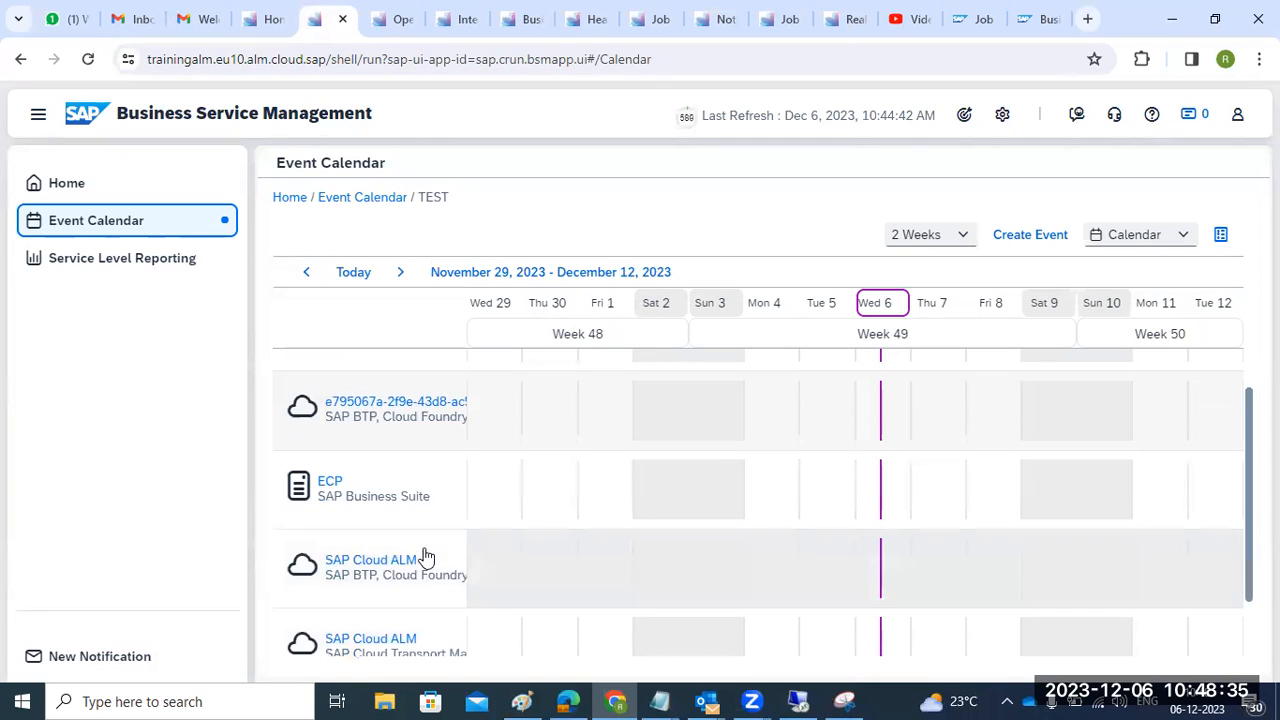
pyautogui.click(368, 503)
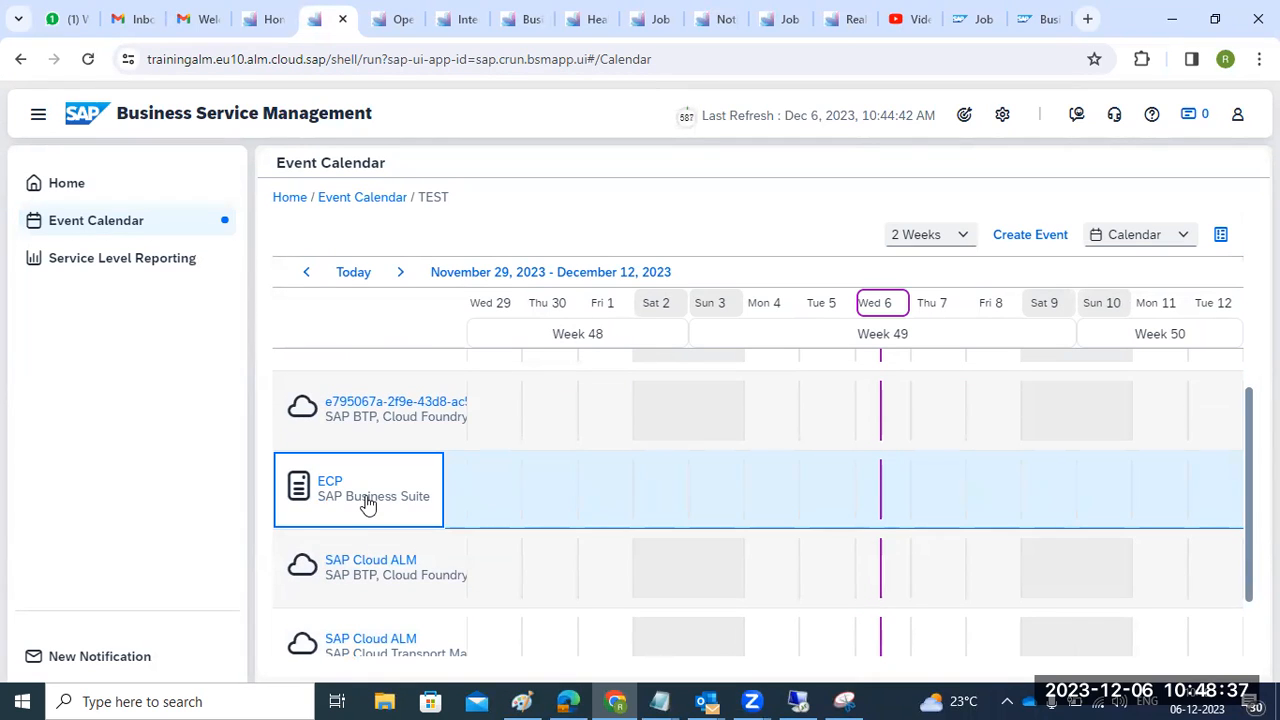
pyautogui.click(329, 485)
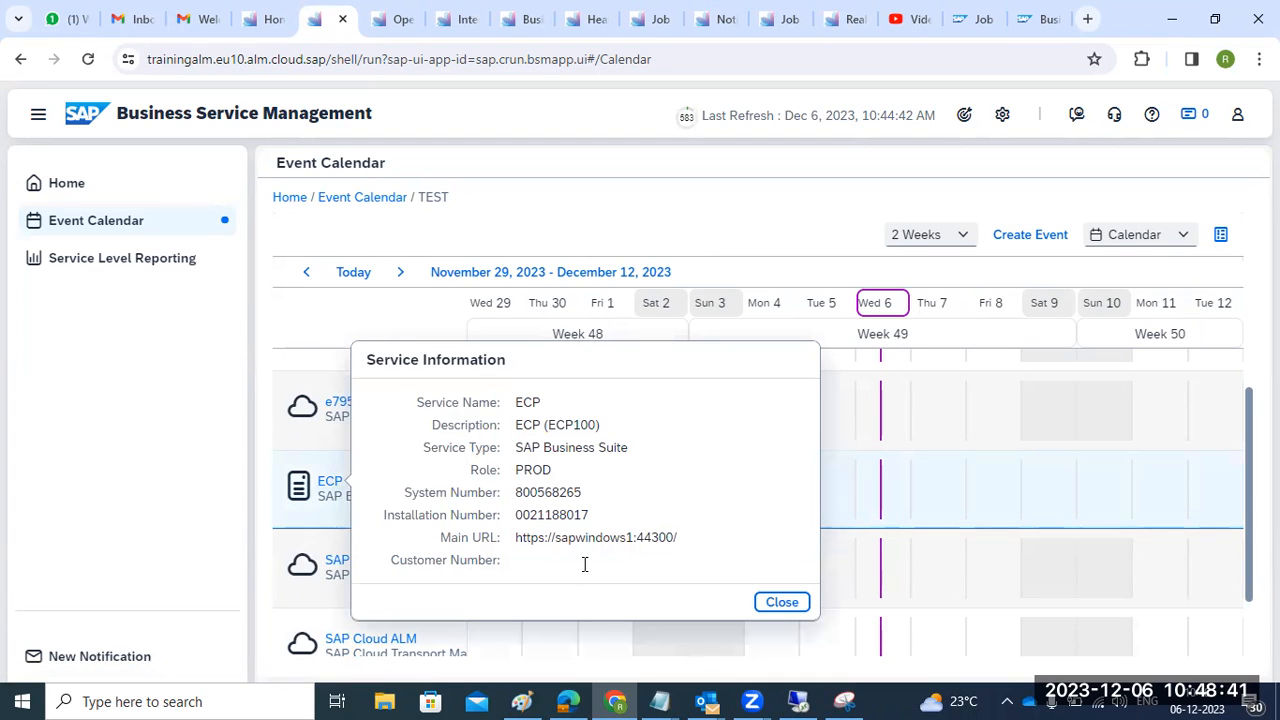
pyautogui.moveTo(567, 541); pyautogui.dragTo(666, 549)
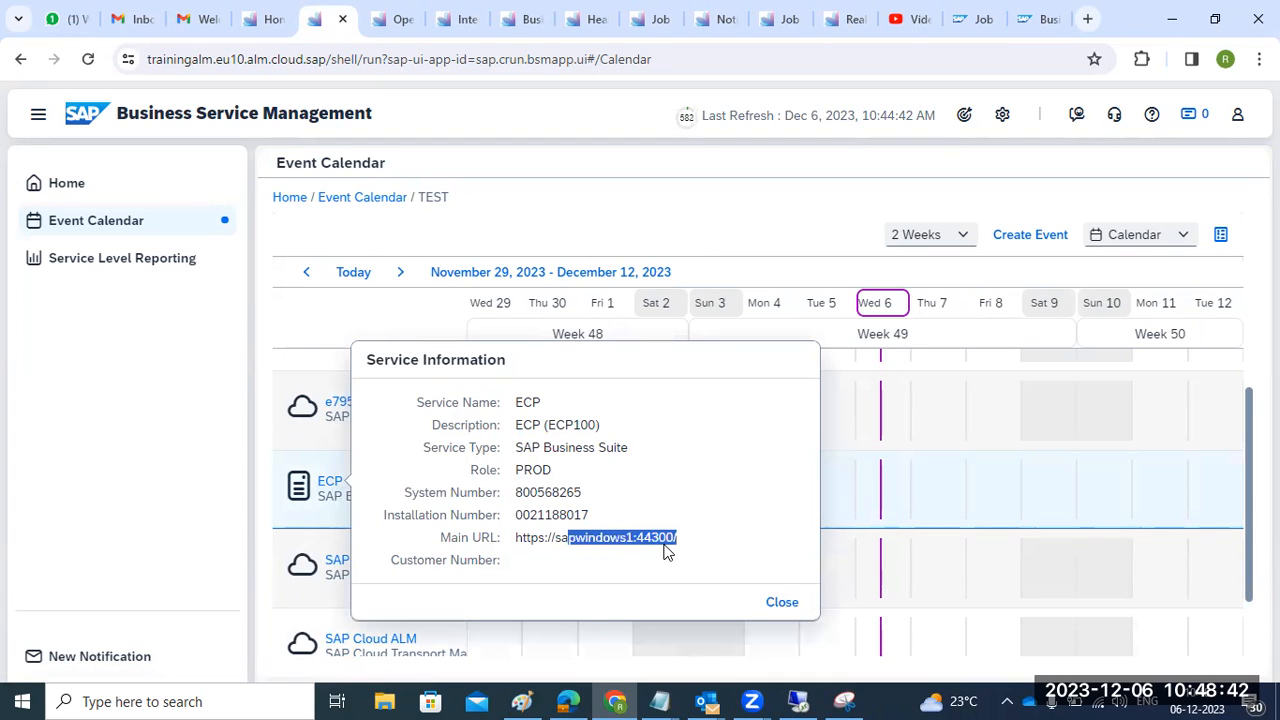
pyautogui.moveTo(536, 486); pyautogui.dragTo(590, 578)
pyautogui.click(781, 603)
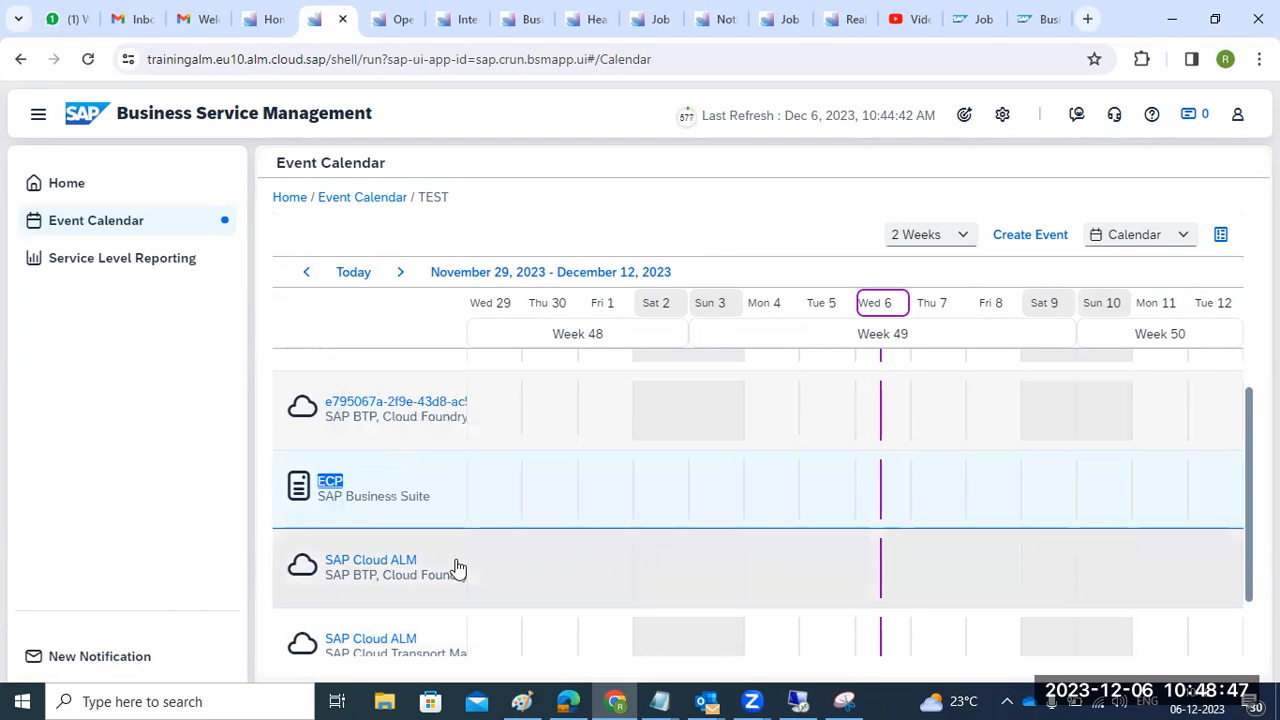
pyautogui.click(330, 482)
pyautogui.click(89, 262)
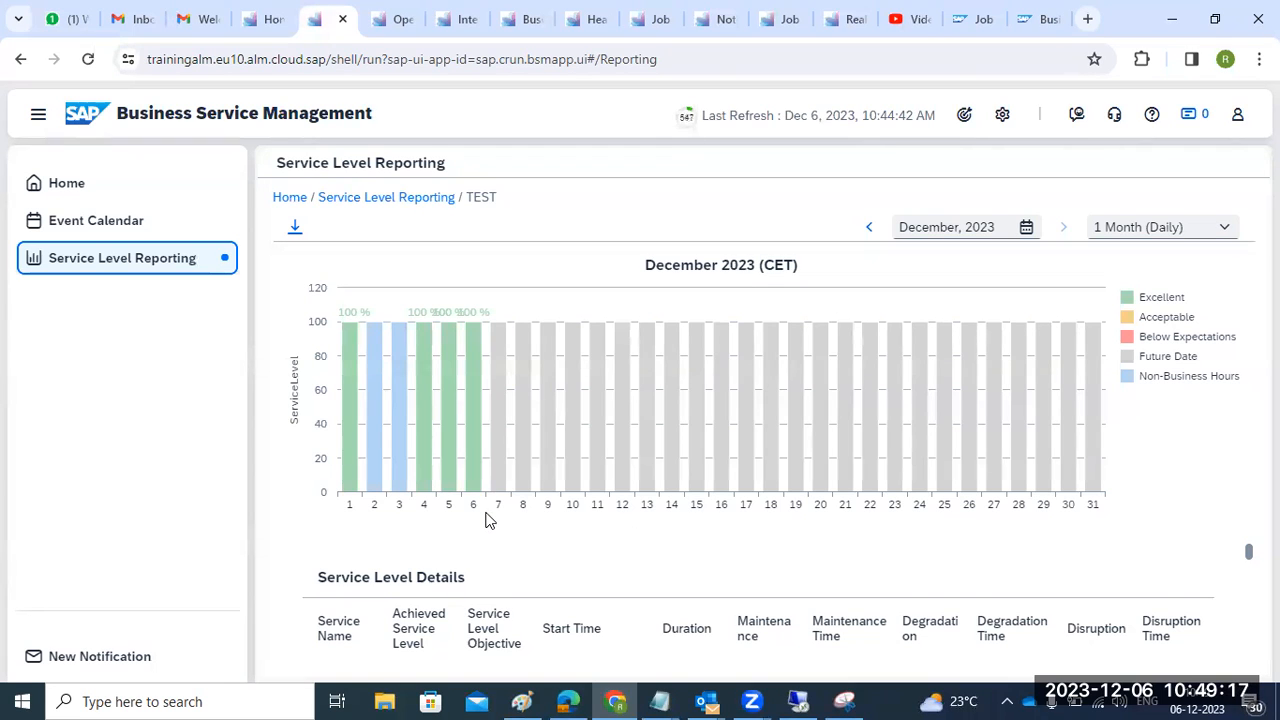
# - Scroll through TEST's December 2023 service level report
pyautogui.click(843, 570)
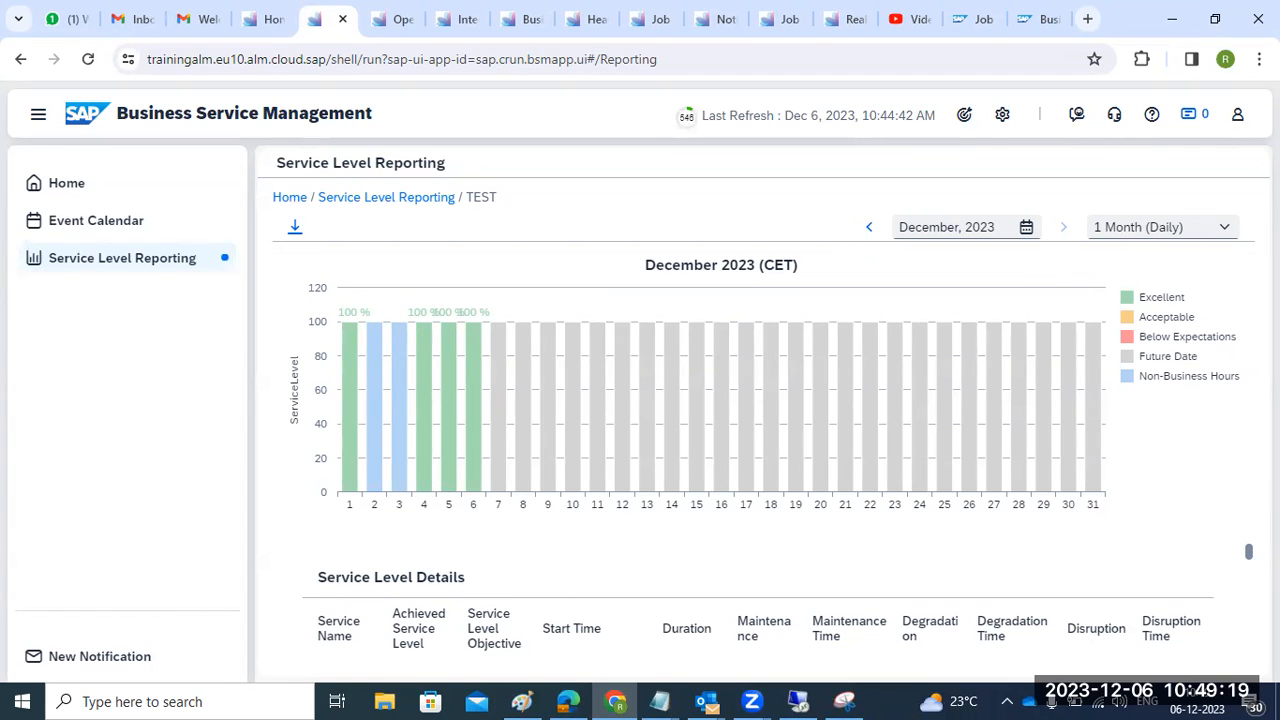
pyautogui.scroll(-3, 760, 600)
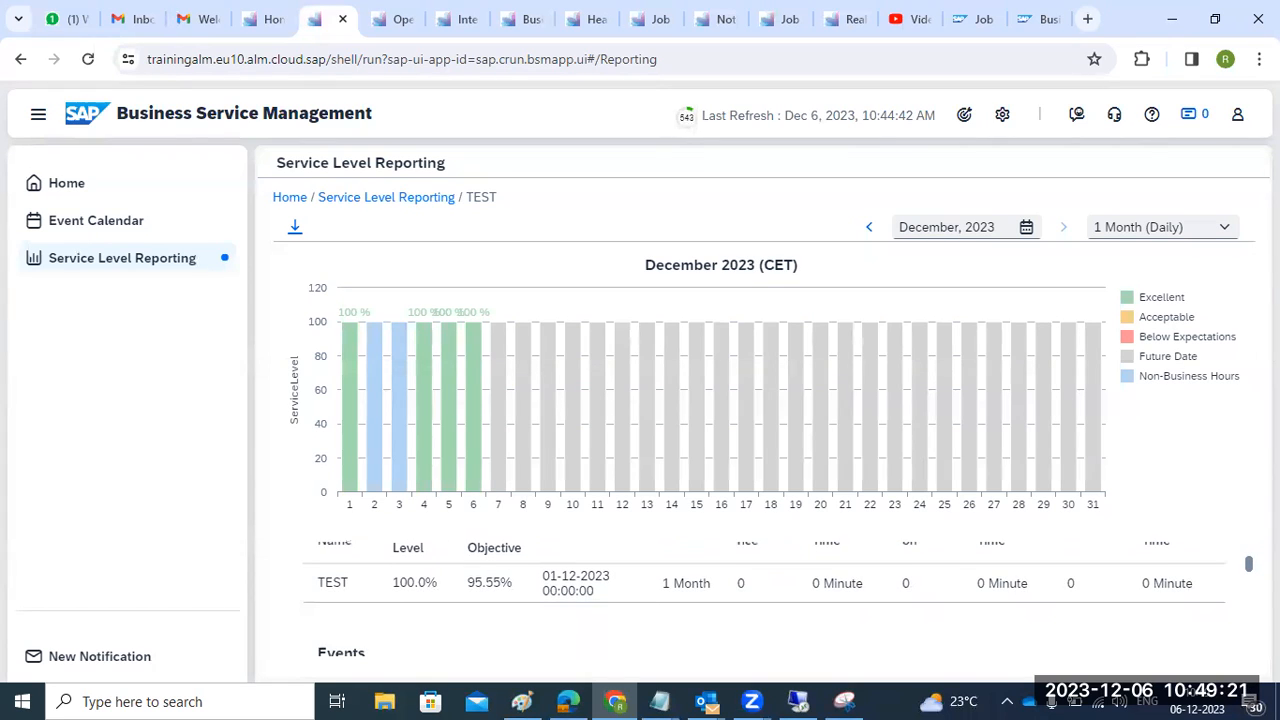
pyautogui.scroll(-5, 760, 600)
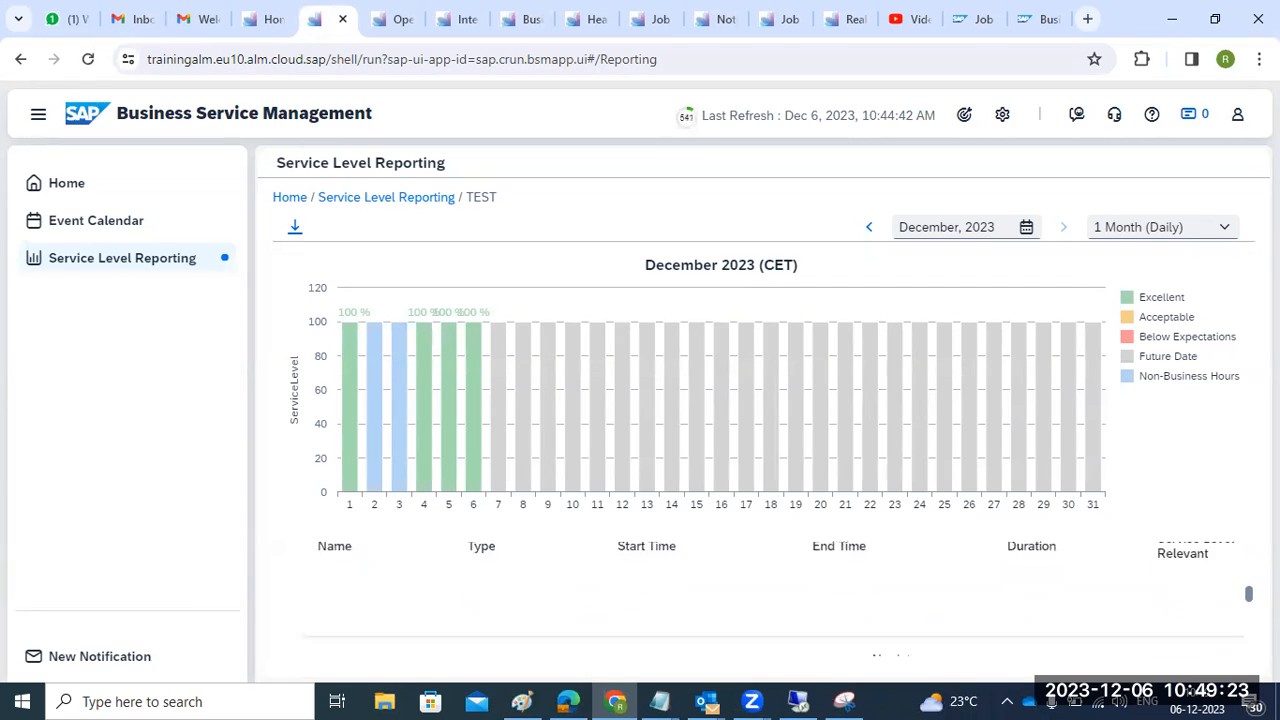
pyautogui.scroll(-3, 760, 600)
pyautogui.scroll(3, 760, 600)
pyautogui.scroll(5, 760, 600)
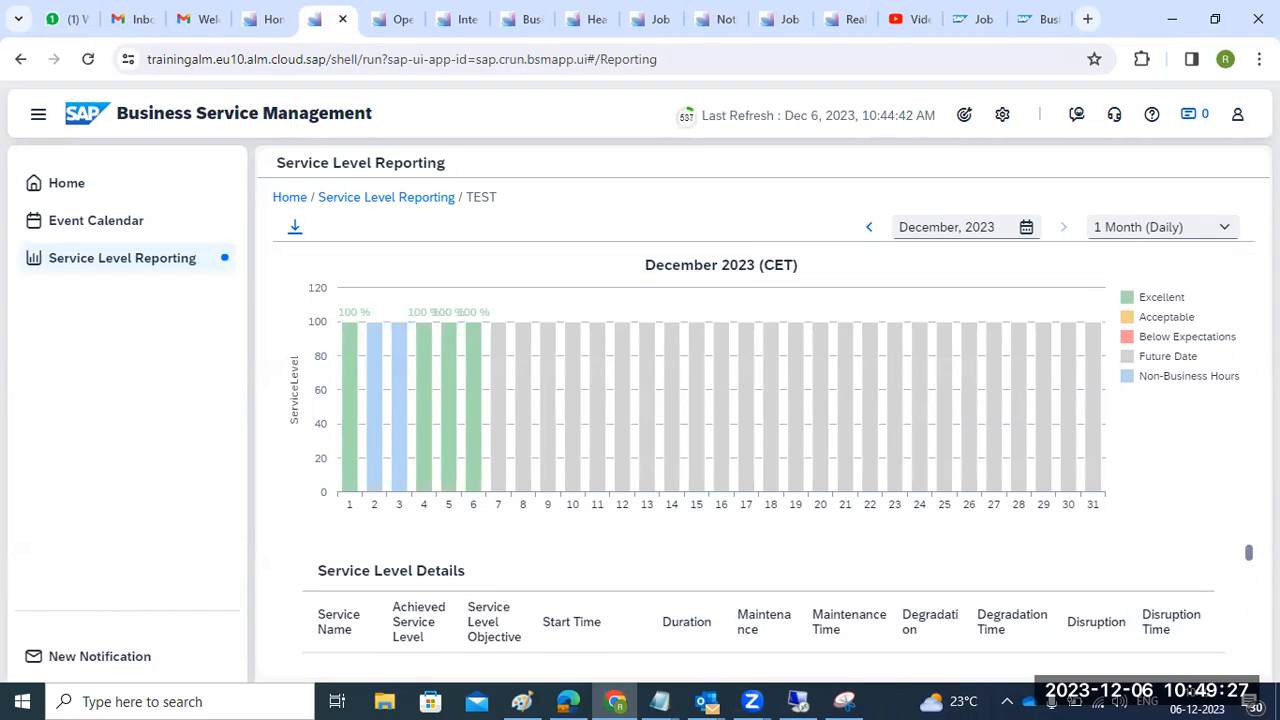
pyautogui.scroll(1, 760, 600)
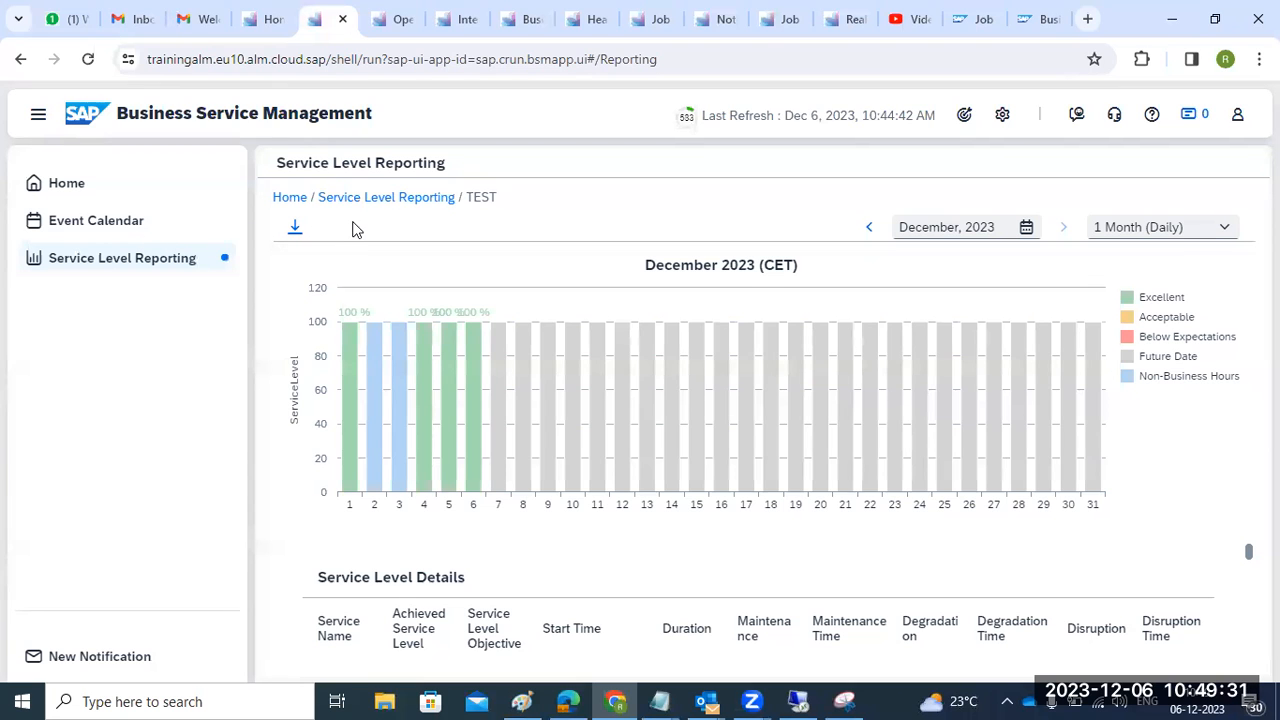
# - Revisit the Event Calendar, Home and TEST's service level report, then return to the launchpad
pyautogui.click(81, 221)
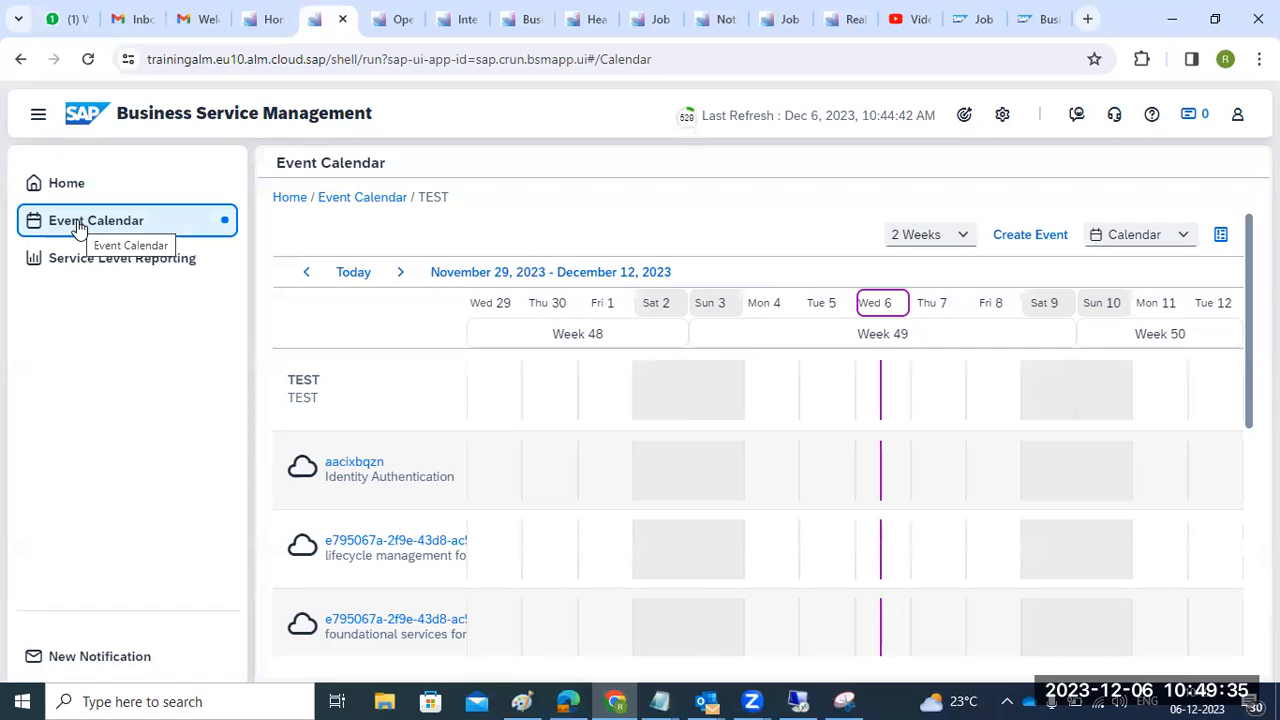
pyautogui.click(61, 184)
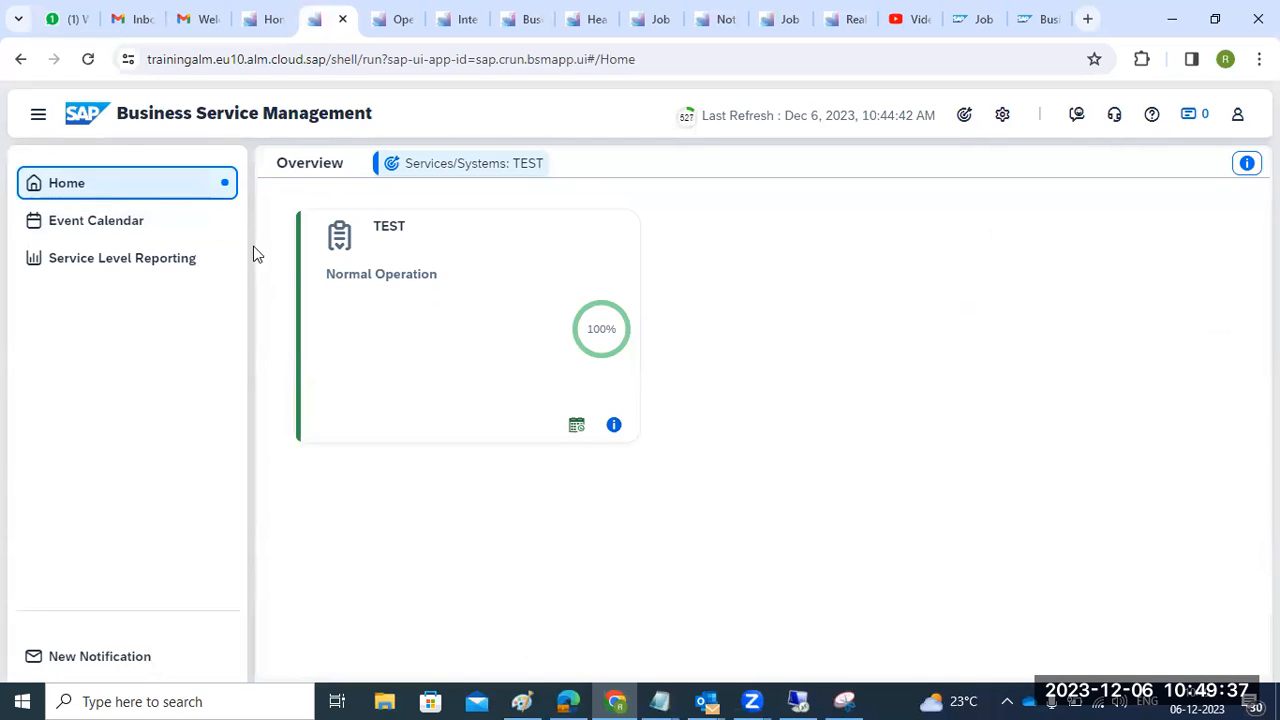
pyautogui.click(591, 341)
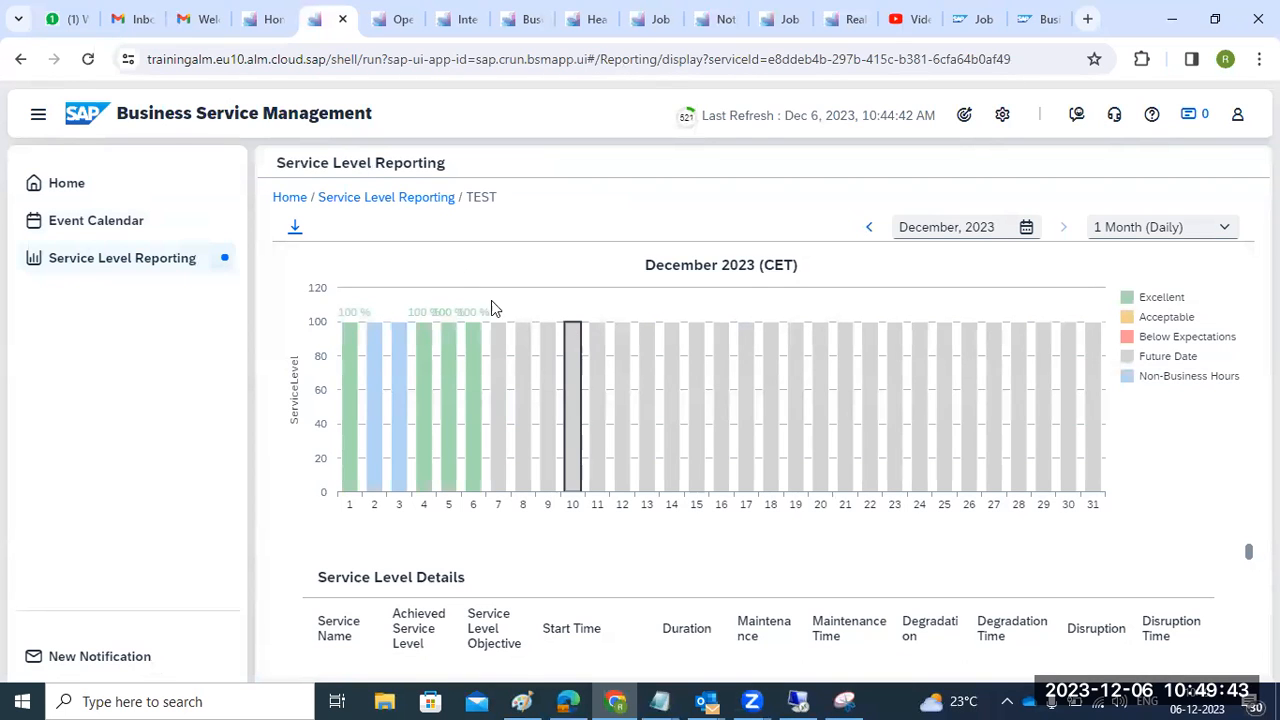
pyautogui.click(268, 19)
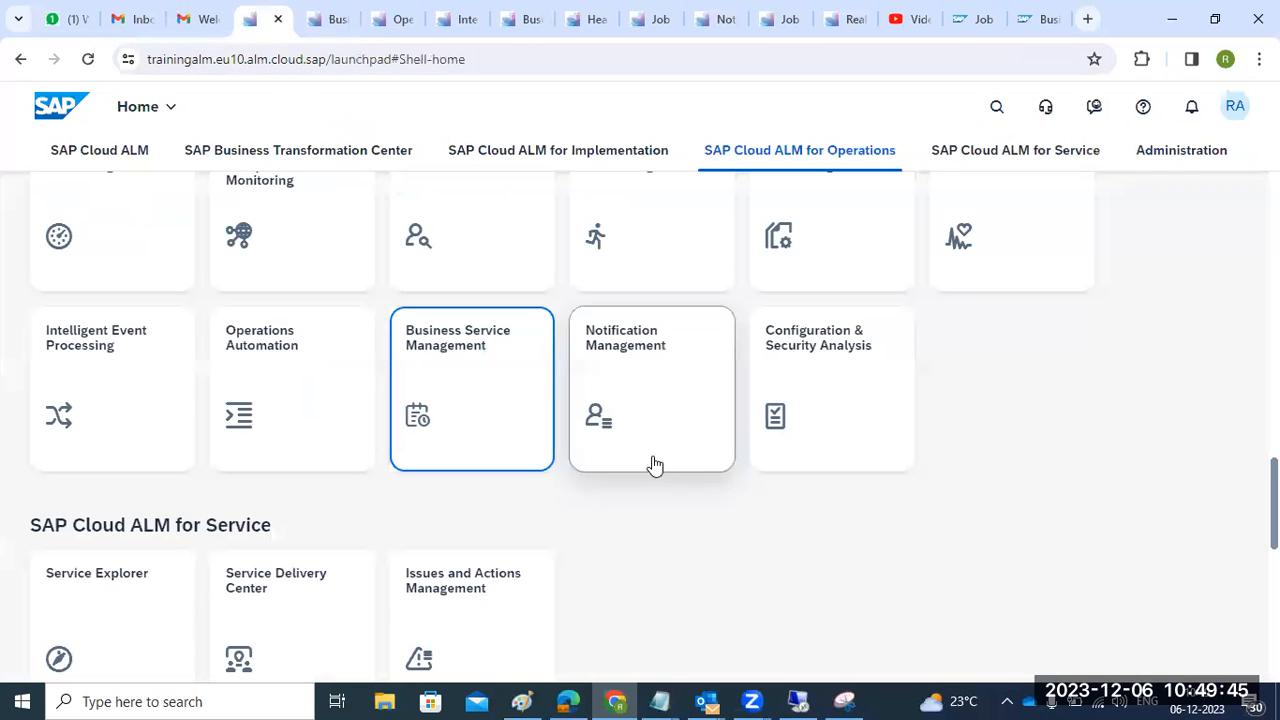
# - Open Configuration & Security Analysis and confirm ECP is in the scope
pyautogui.click(836, 411)
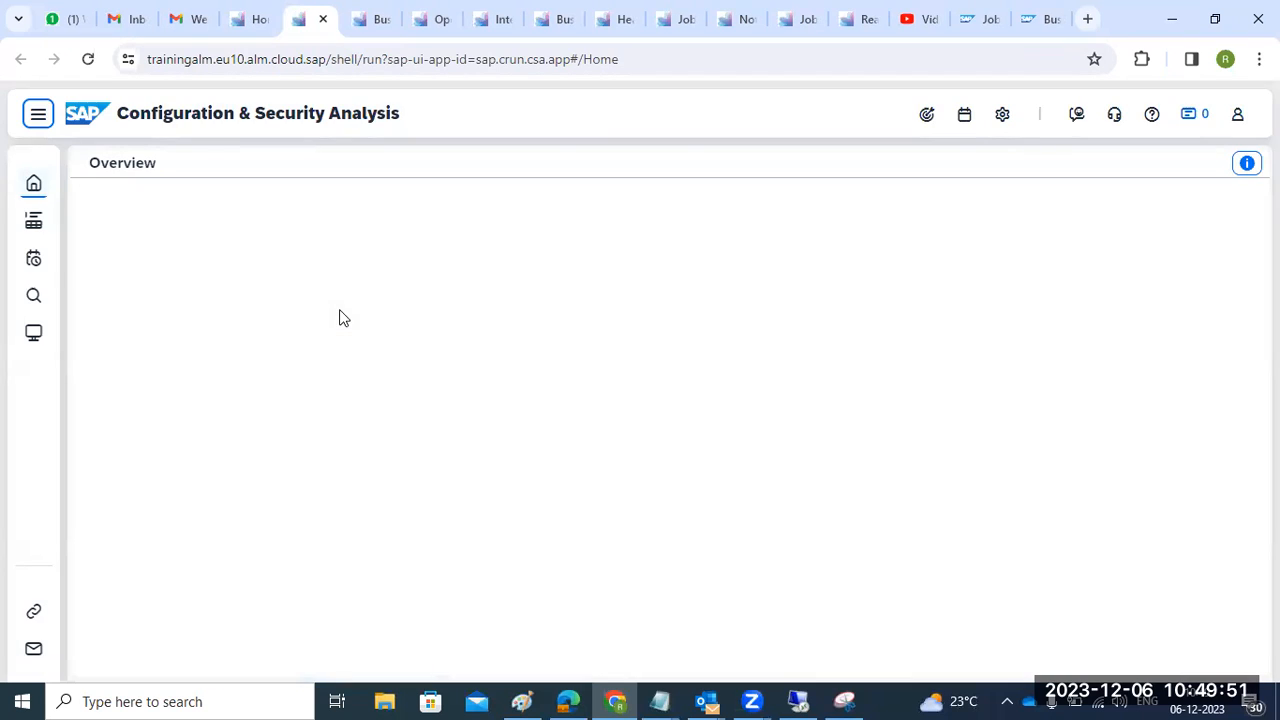
pyautogui.click(926, 115)
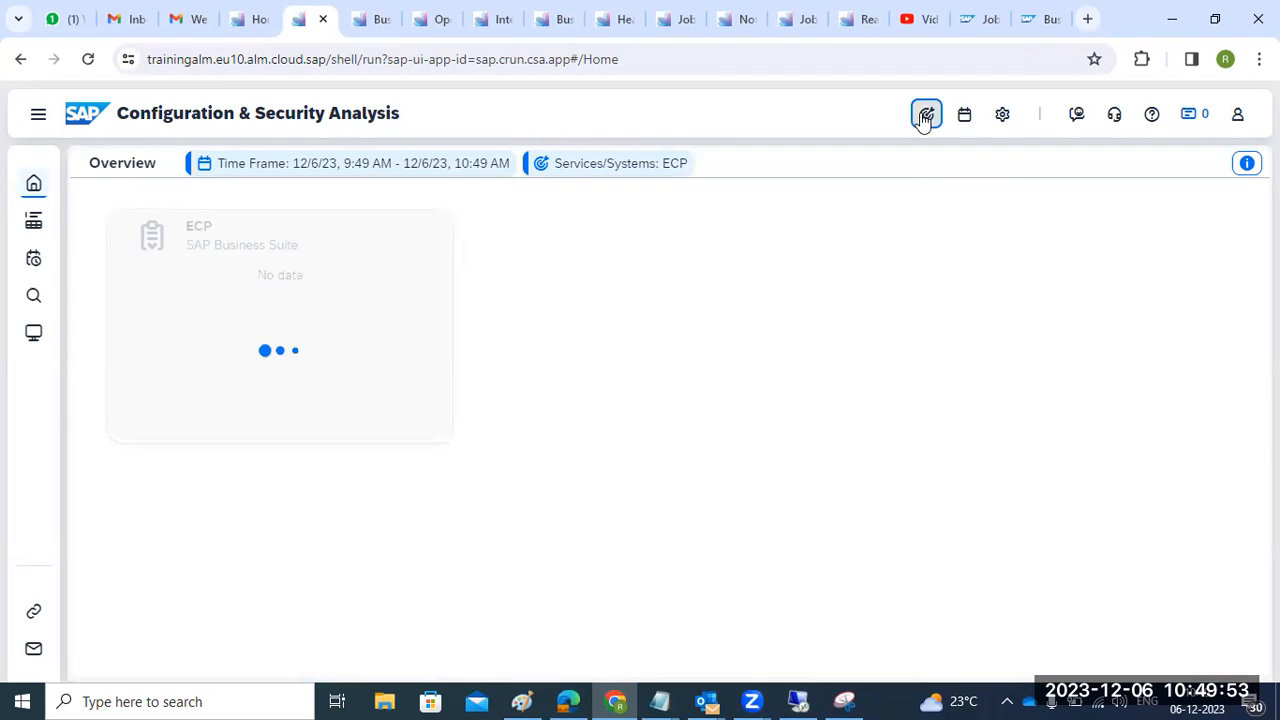
pyautogui.click(343, 320)
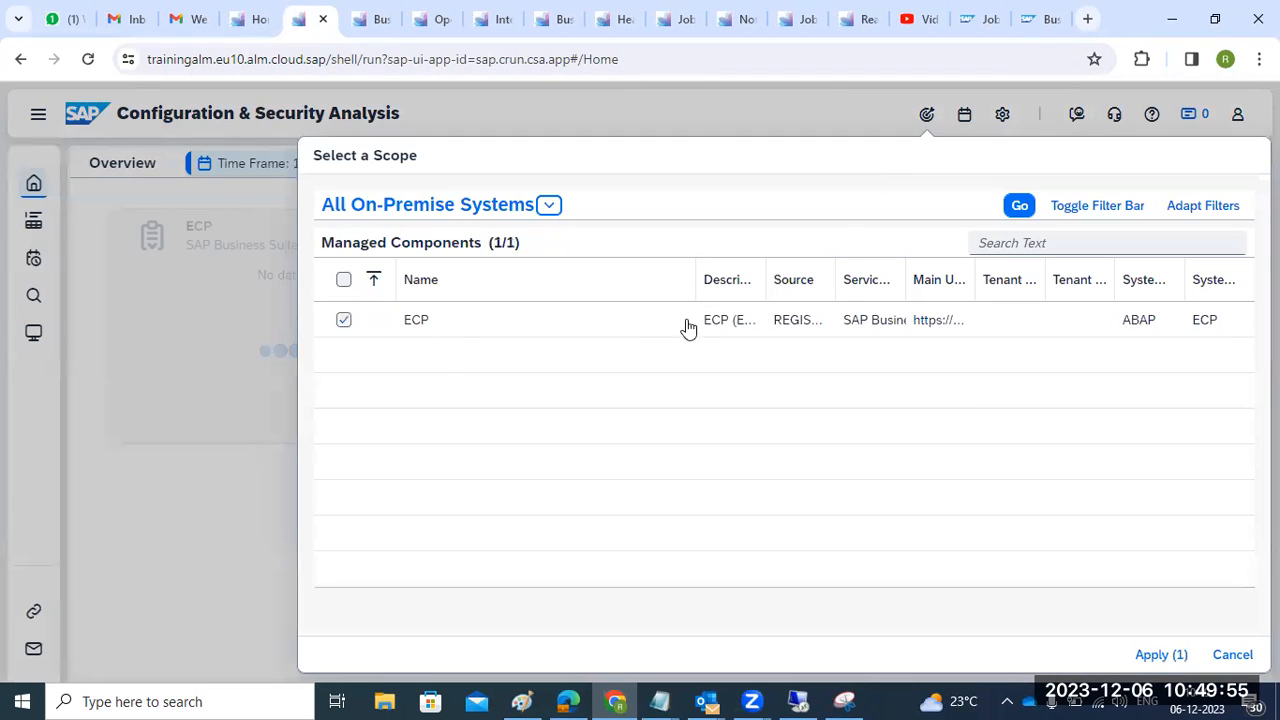
pyautogui.click(1234, 656)
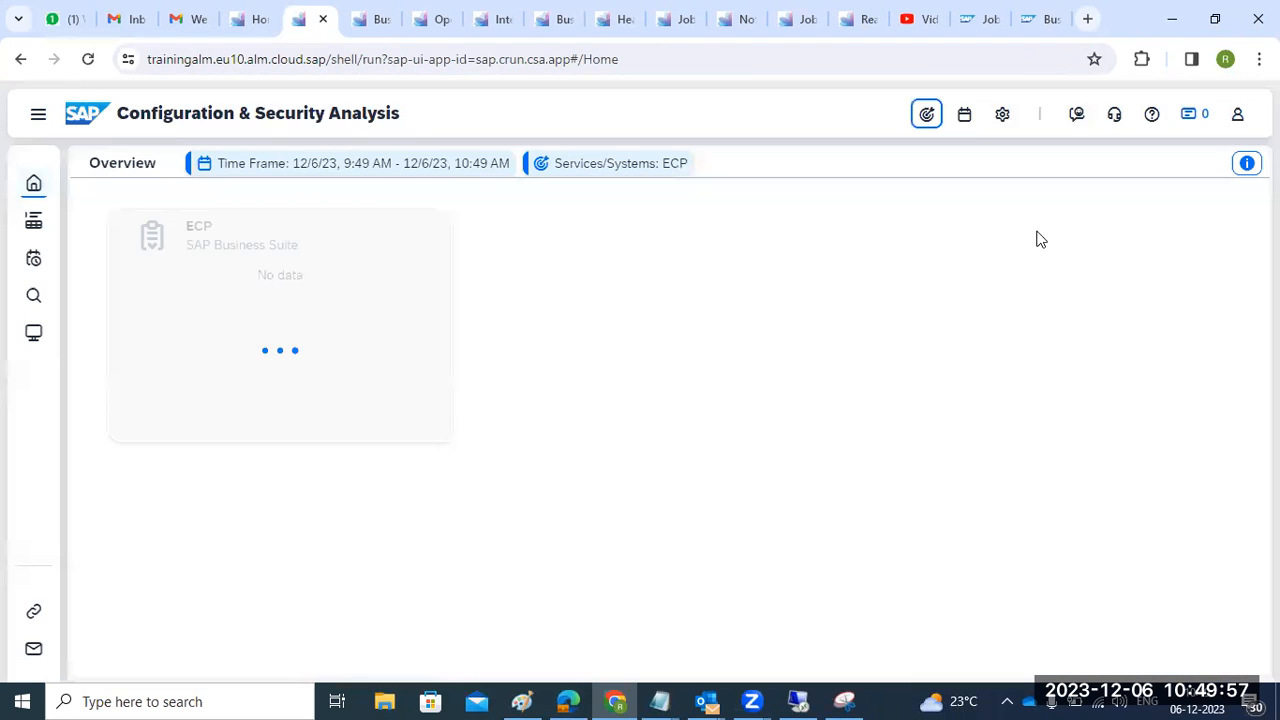
# - Check the application settings and time frame, then show ECP's status: ERROR, 55 total
pyautogui.click(999, 120)
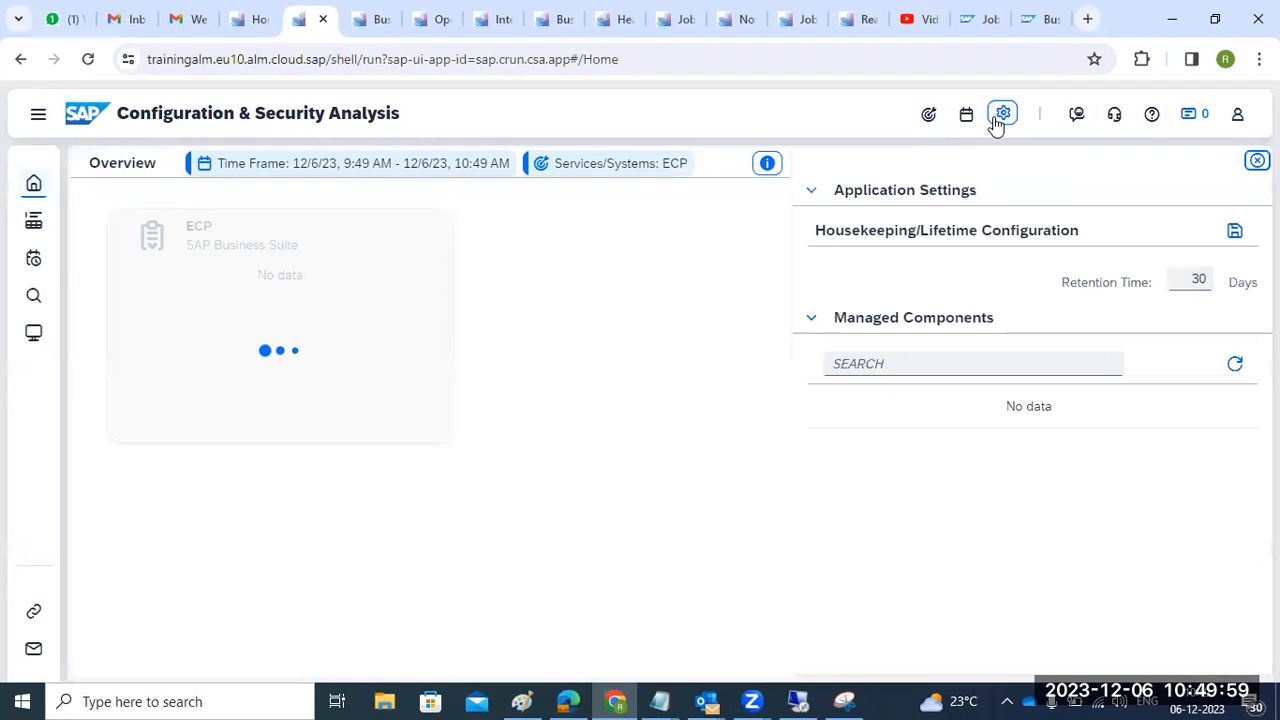
pyautogui.click(966, 116)
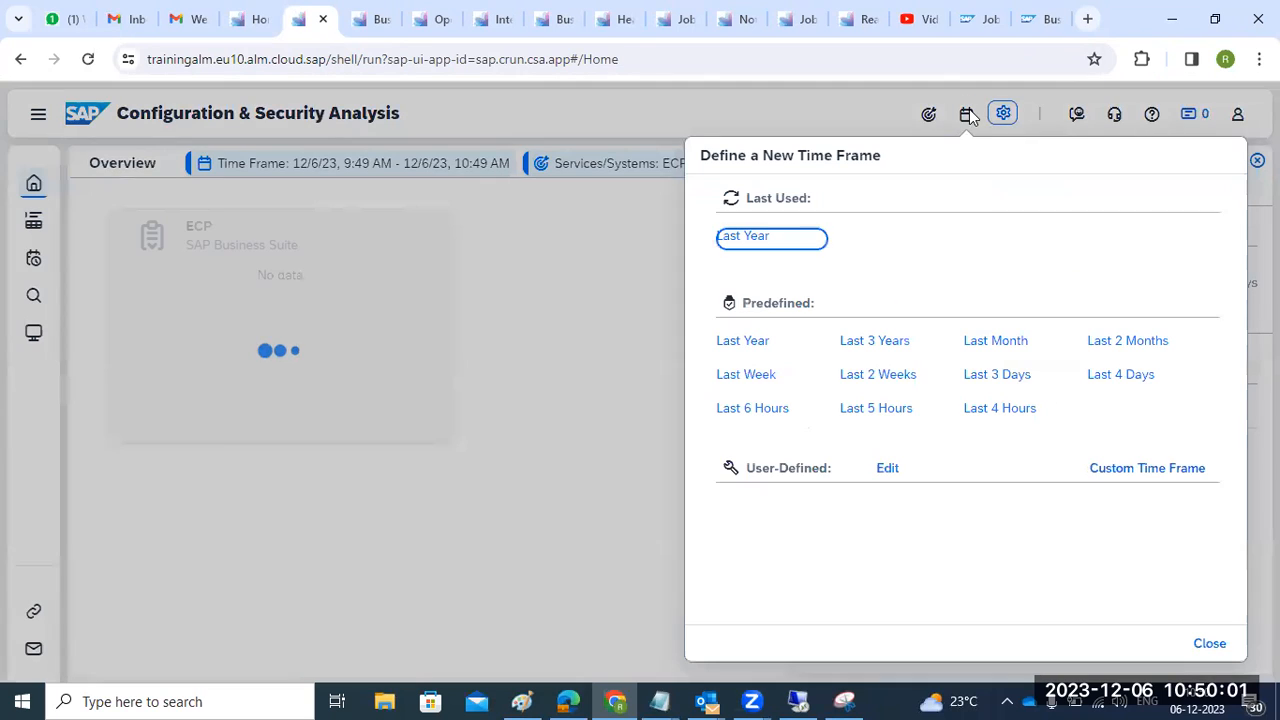
pyautogui.click(1209, 643)
pyautogui.click(267, 303)
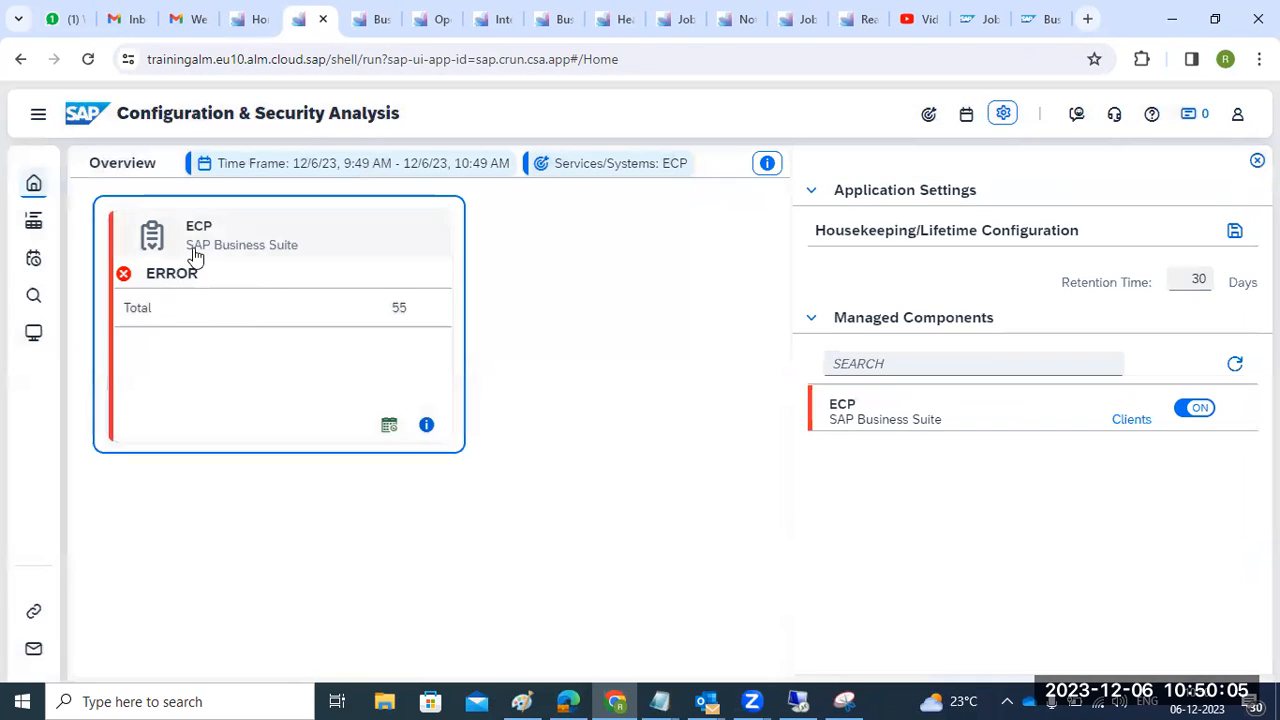
pyautogui.click(389, 425)
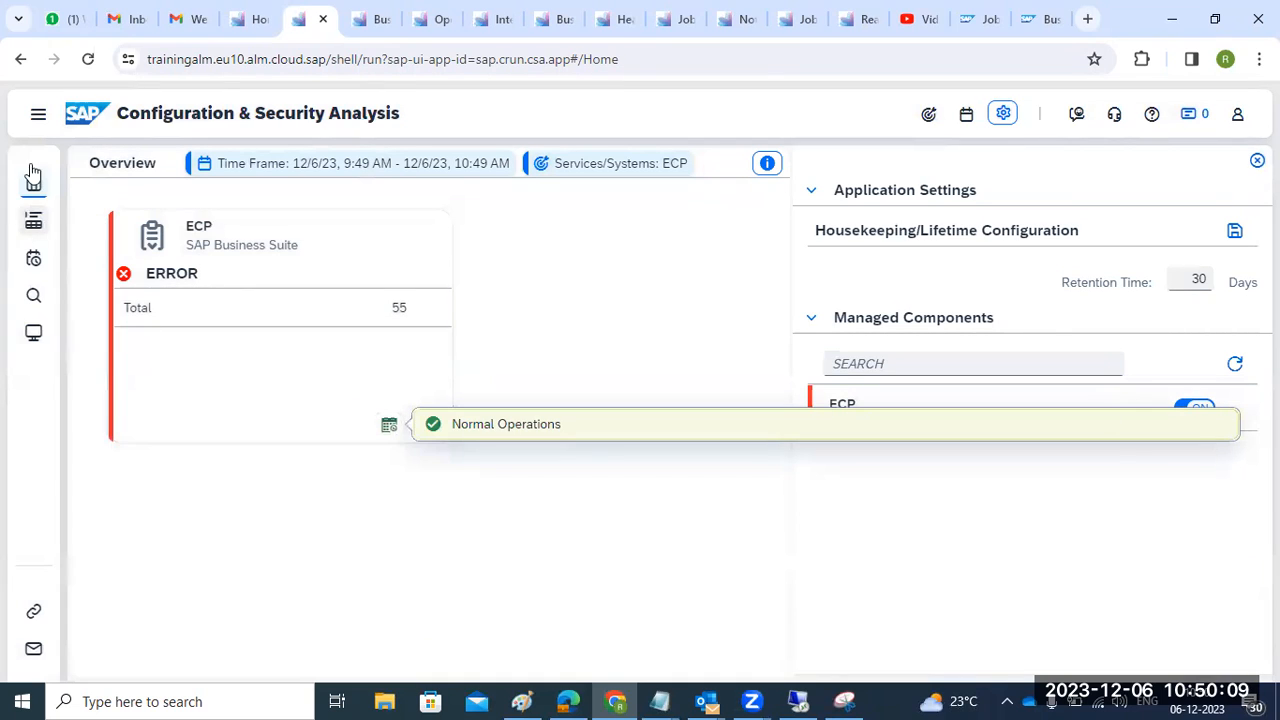
pyautogui.click(38, 115)
# - Browse ECP's configuration stores like Audit log and SAINT/SPAM level, then view Changes
pyautogui.click(62, 228)
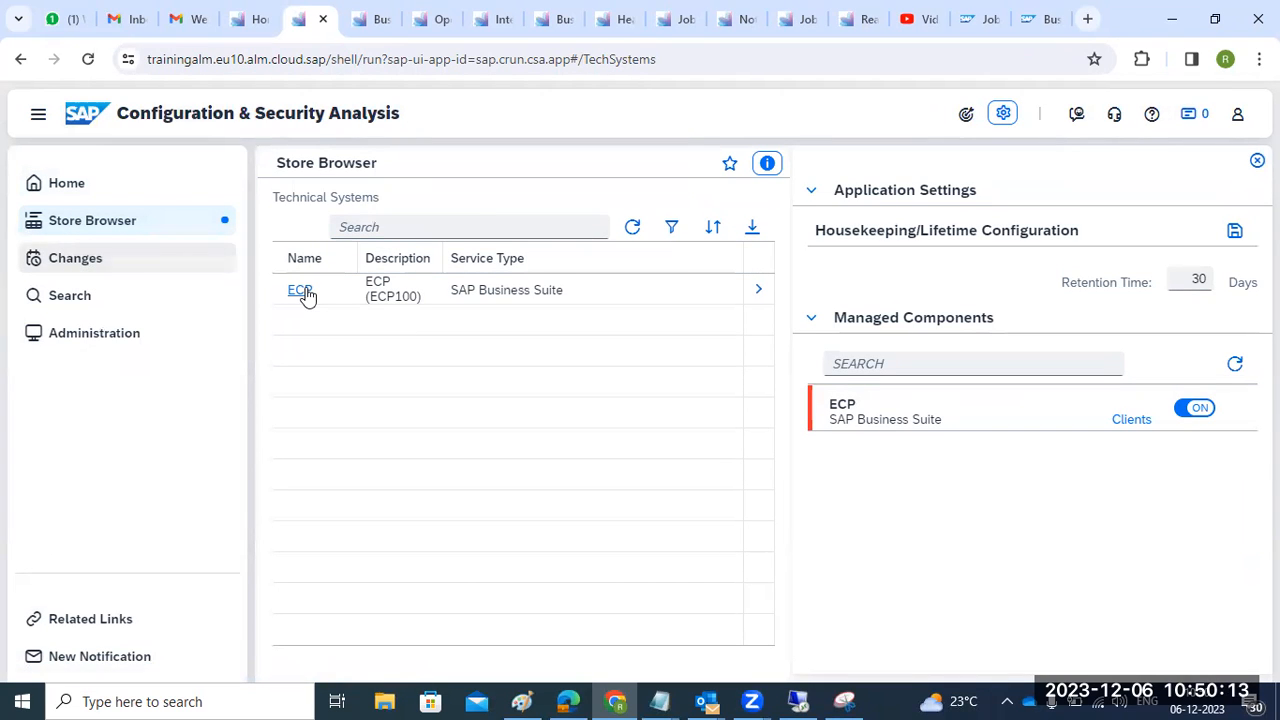
pyautogui.click(298, 291)
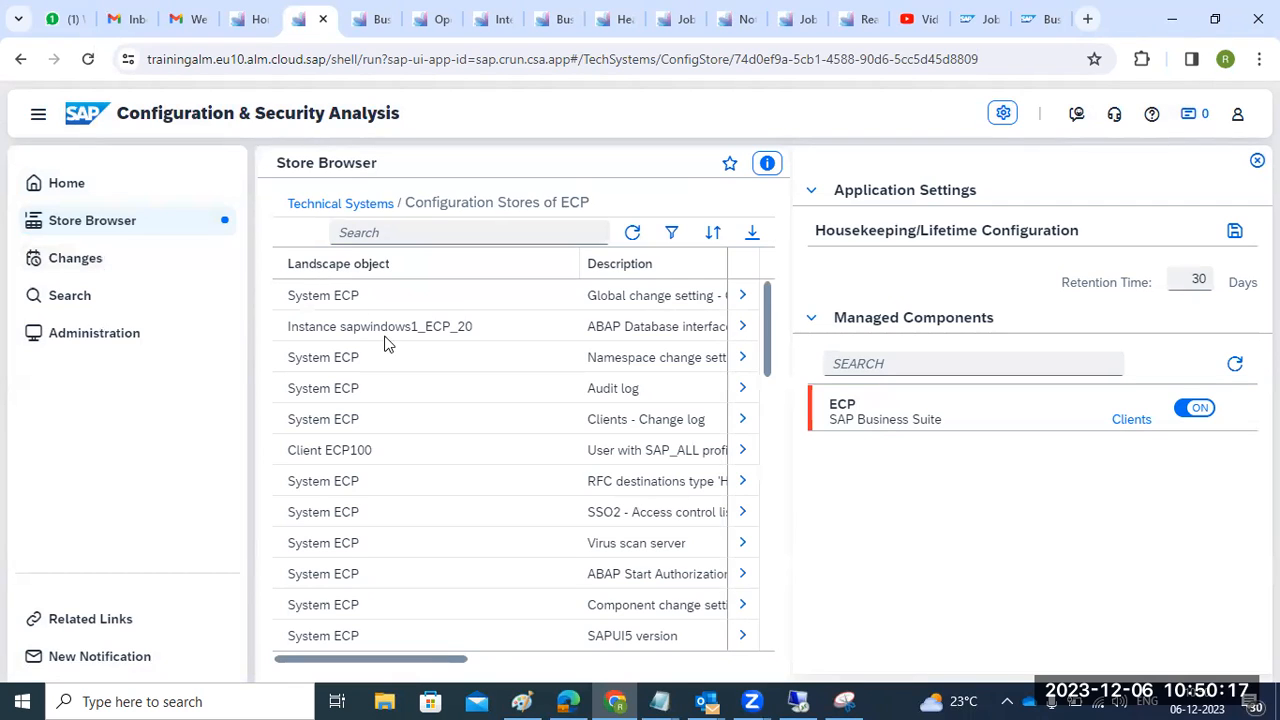
pyautogui.click(1255, 162)
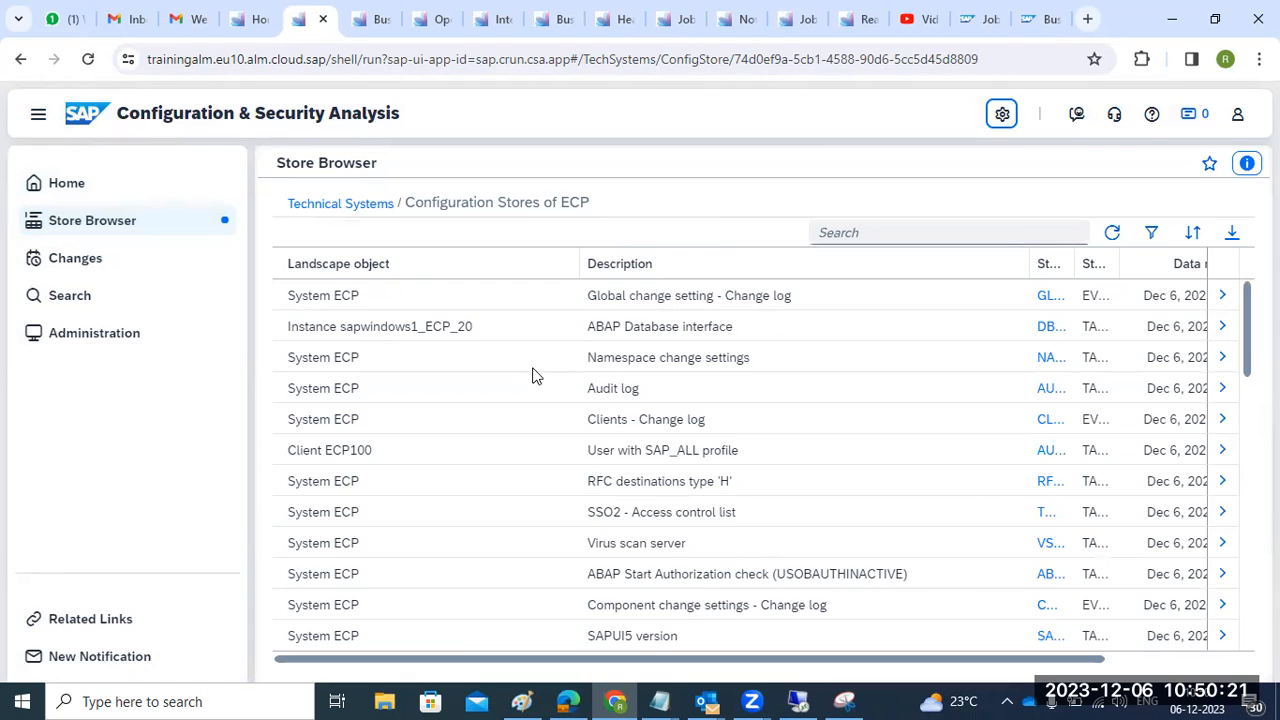
pyautogui.scroll(-15, 530, 375)
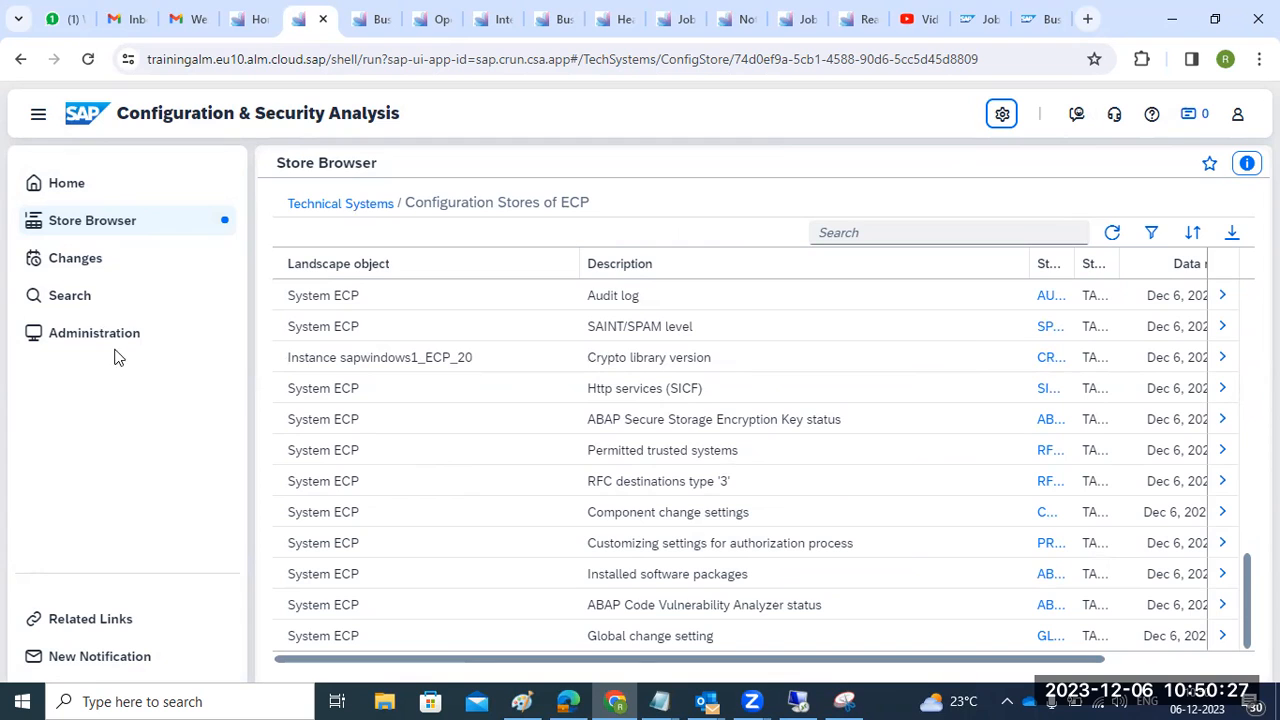
pyautogui.click(62, 250)
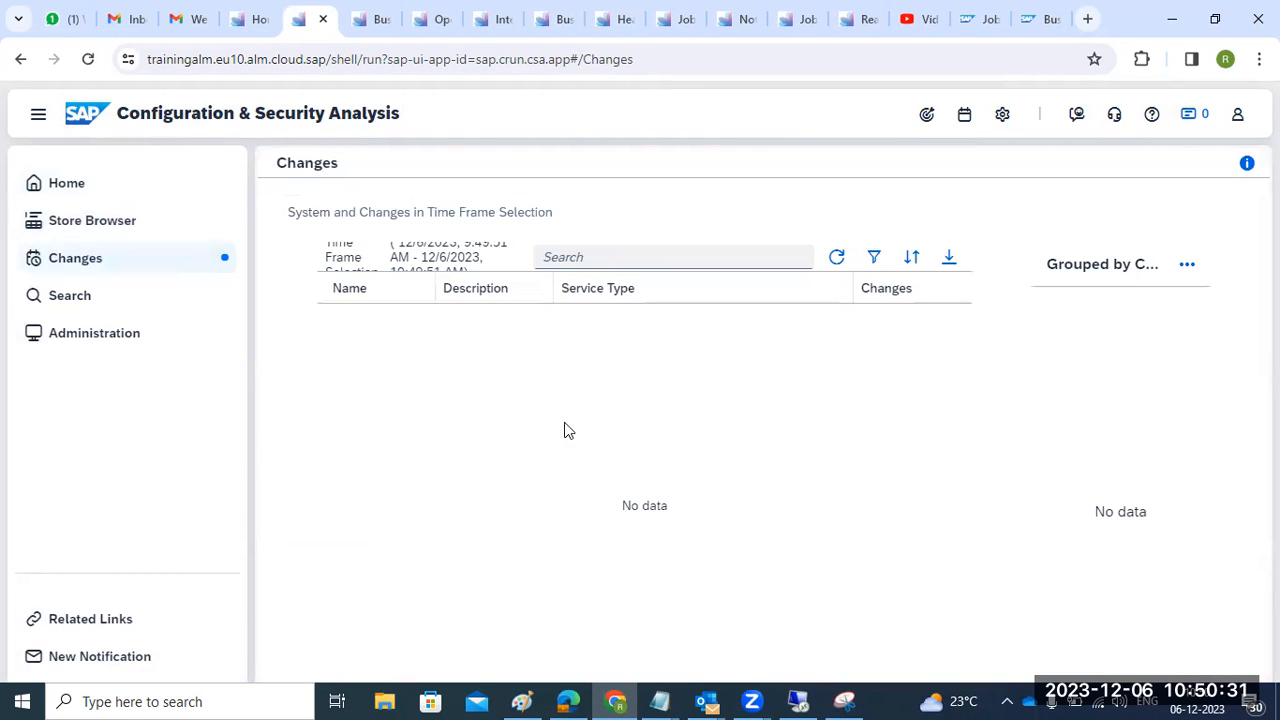
# - Open the ECP system's items in CSA Administration and scroll through them, including the Transport Tool error
pyautogui.click(52, 298)
pyautogui.click(68, 334)
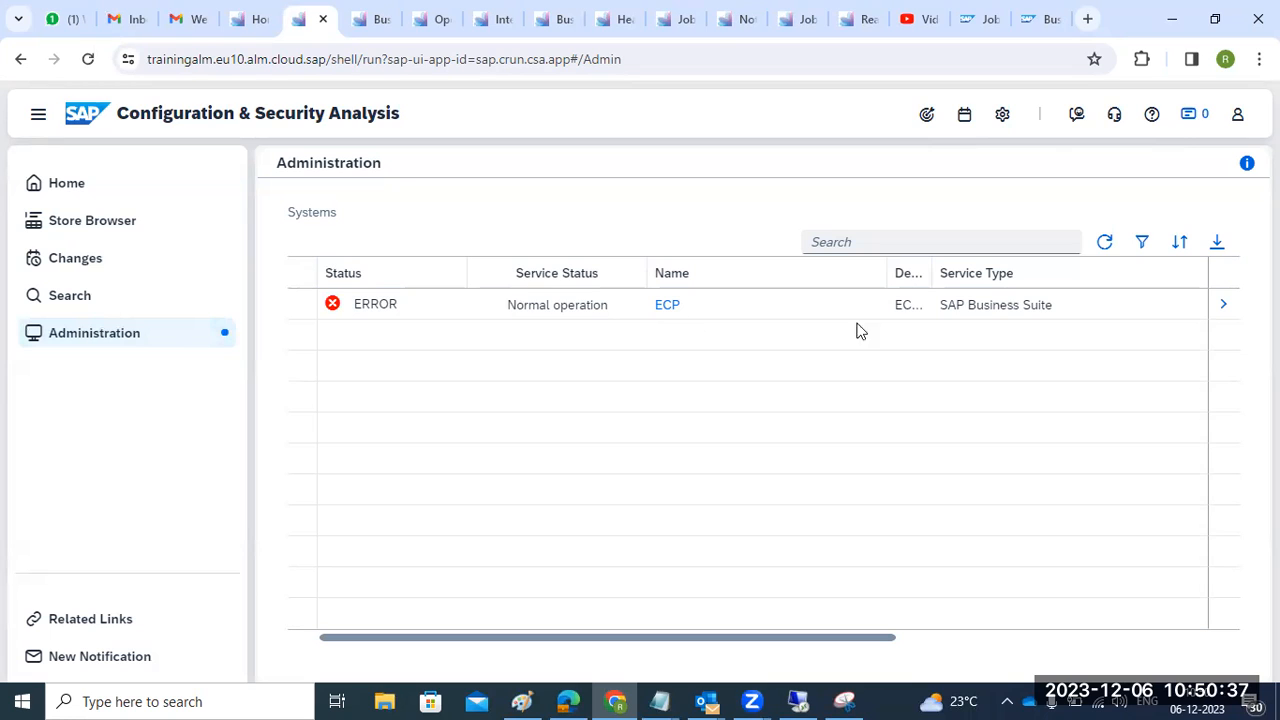
pyautogui.click(1217, 308)
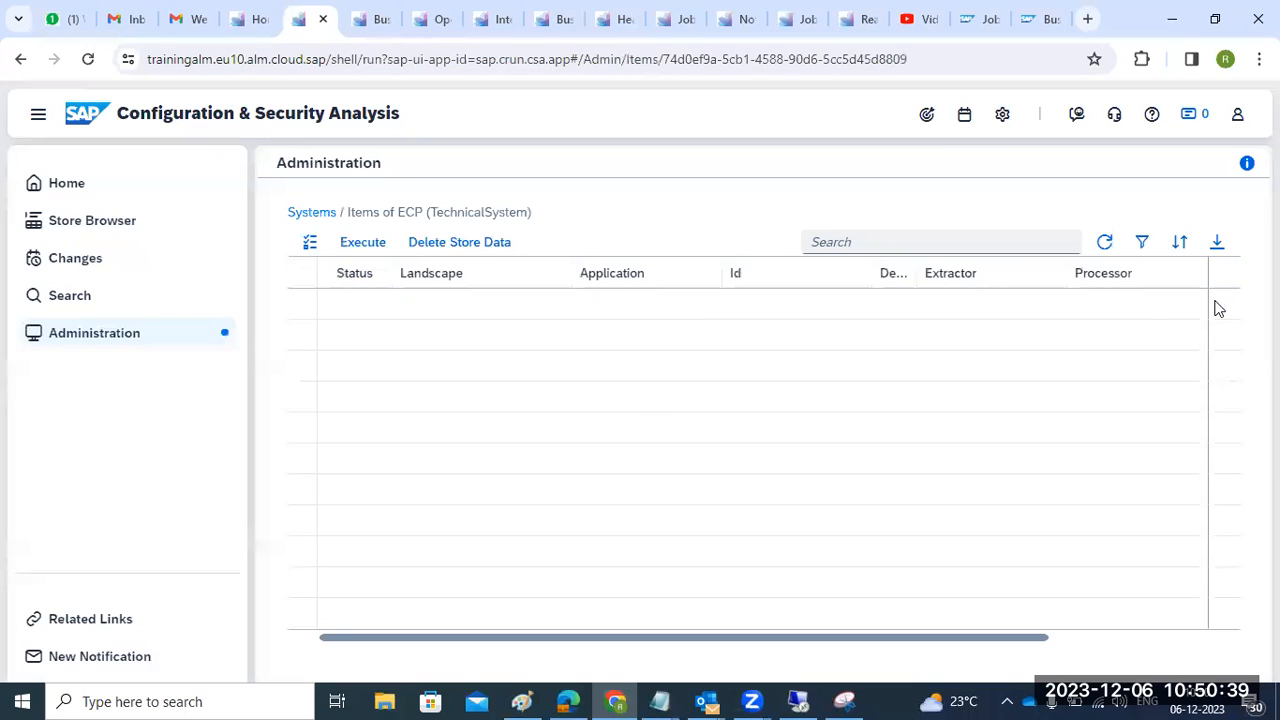
pyautogui.scroll(-5, 460, 403)
pyautogui.scroll(-10, 463, 439)
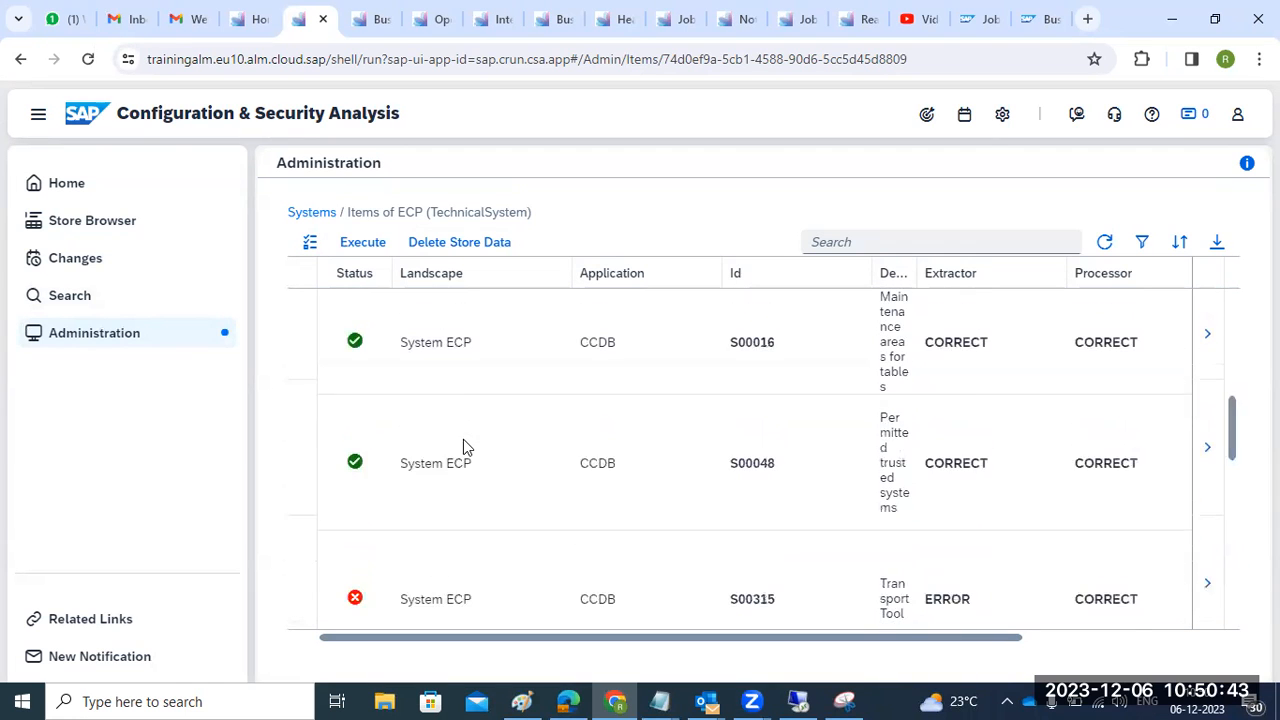
pyautogui.scroll(-5, 461, 445)
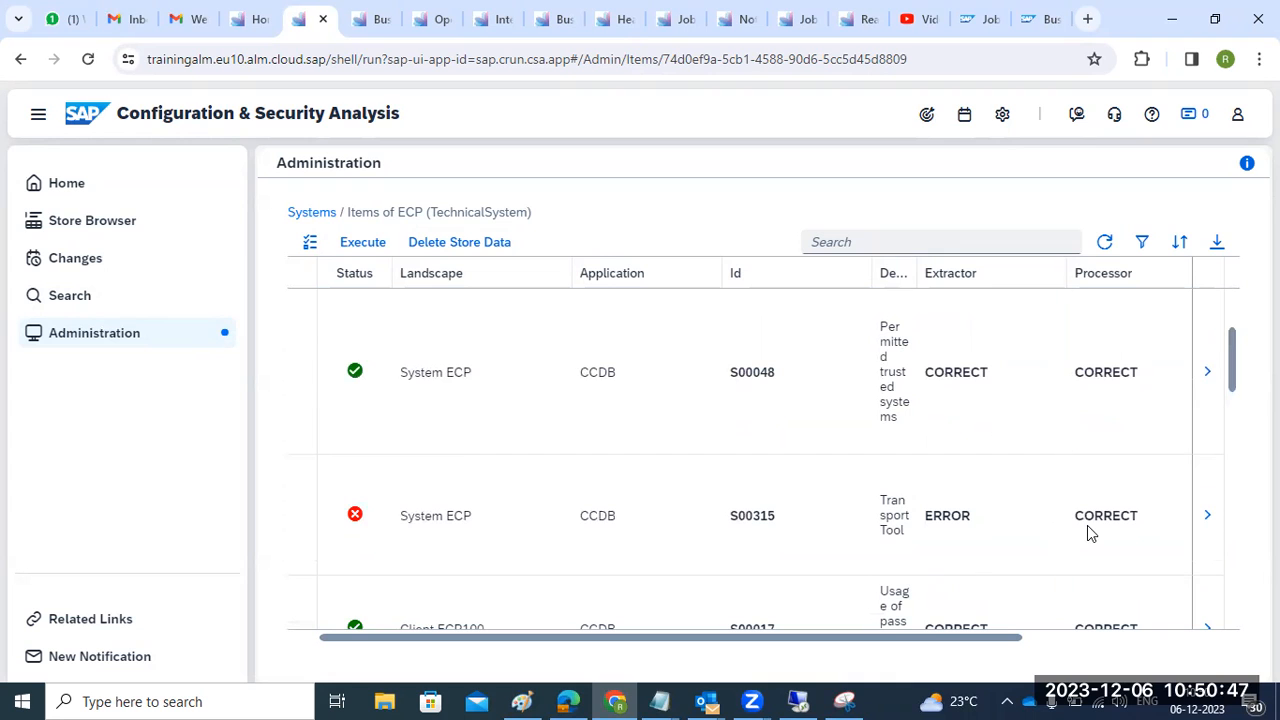
pyautogui.hotkey('ctrl', 'shift', 'Tab')
# - Return to the Cloud ALM launchpad tab and scroll down to the Administration tile group
pyautogui.hotkey('ctrl', 'Tab')
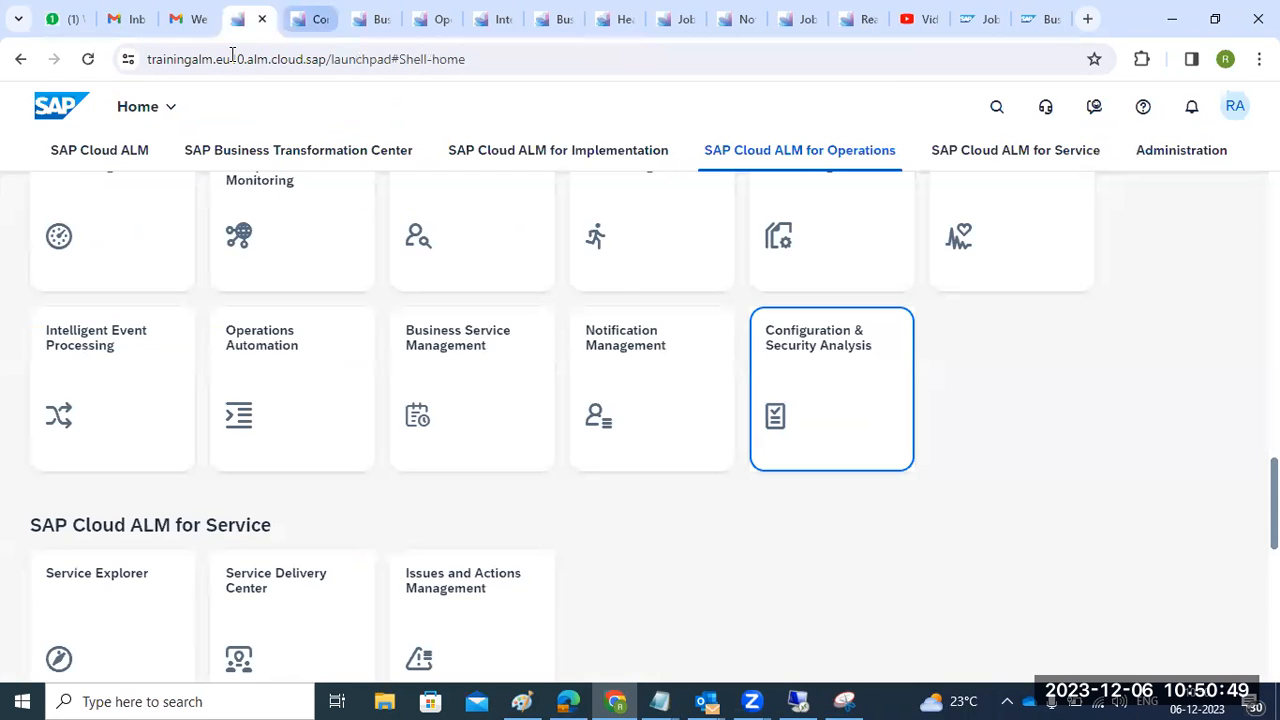
pyautogui.click(363, 25)
pyautogui.click(310, 28)
pyautogui.hotkey('ctrl', 'shift', 'Tab')
pyautogui.hotkey('ctrl', 'Tab')
pyautogui.hotkey('ctrl', 'Tab')
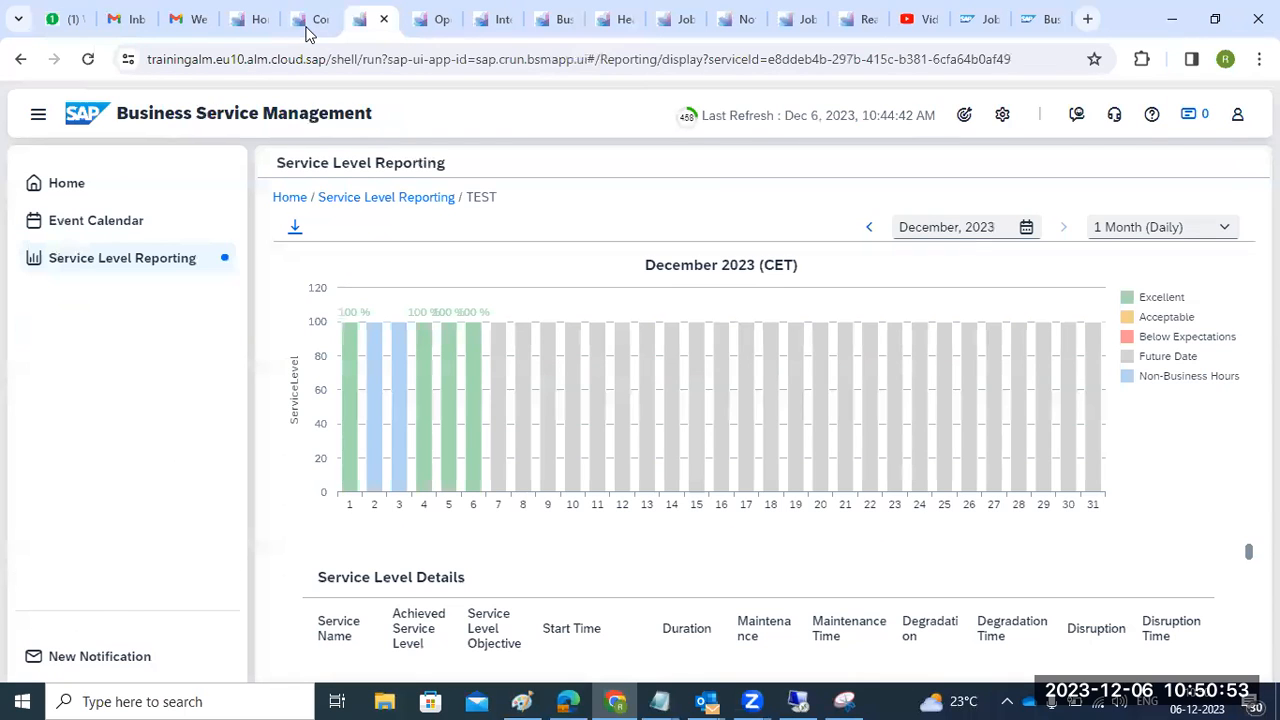
pyautogui.click(265, 26)
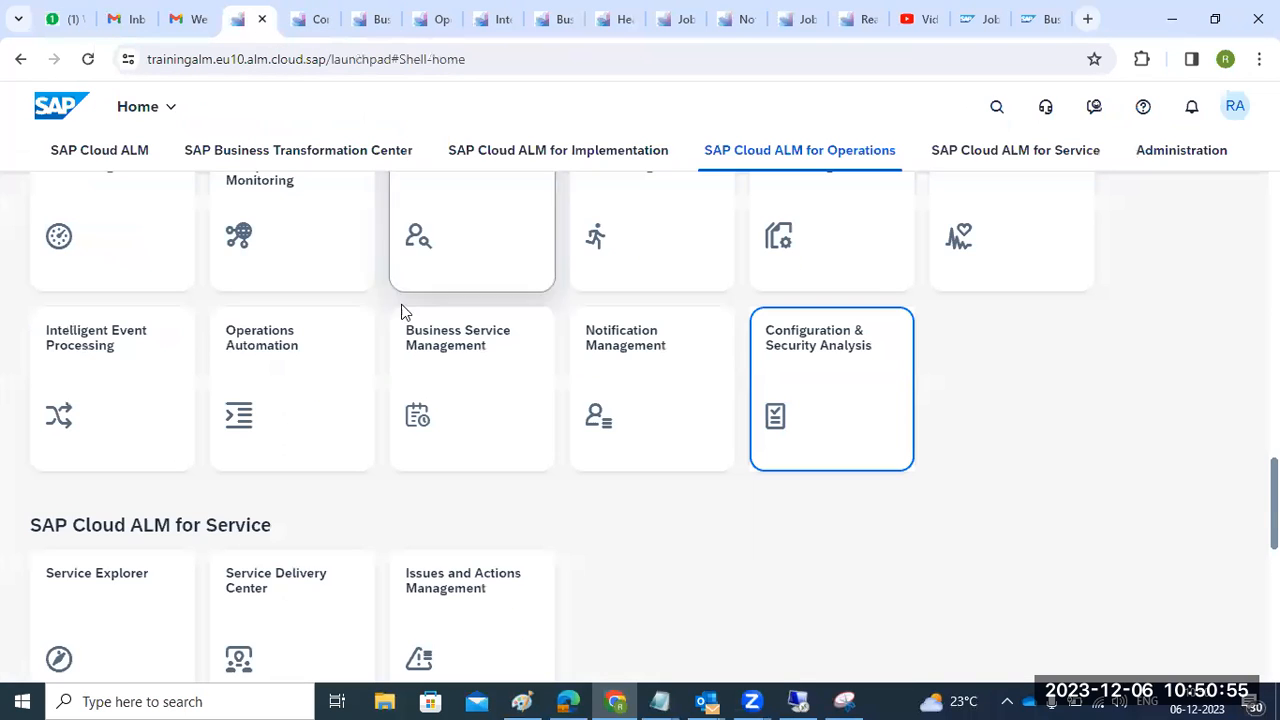
pyautogui.scroll(-1, 377, 451)
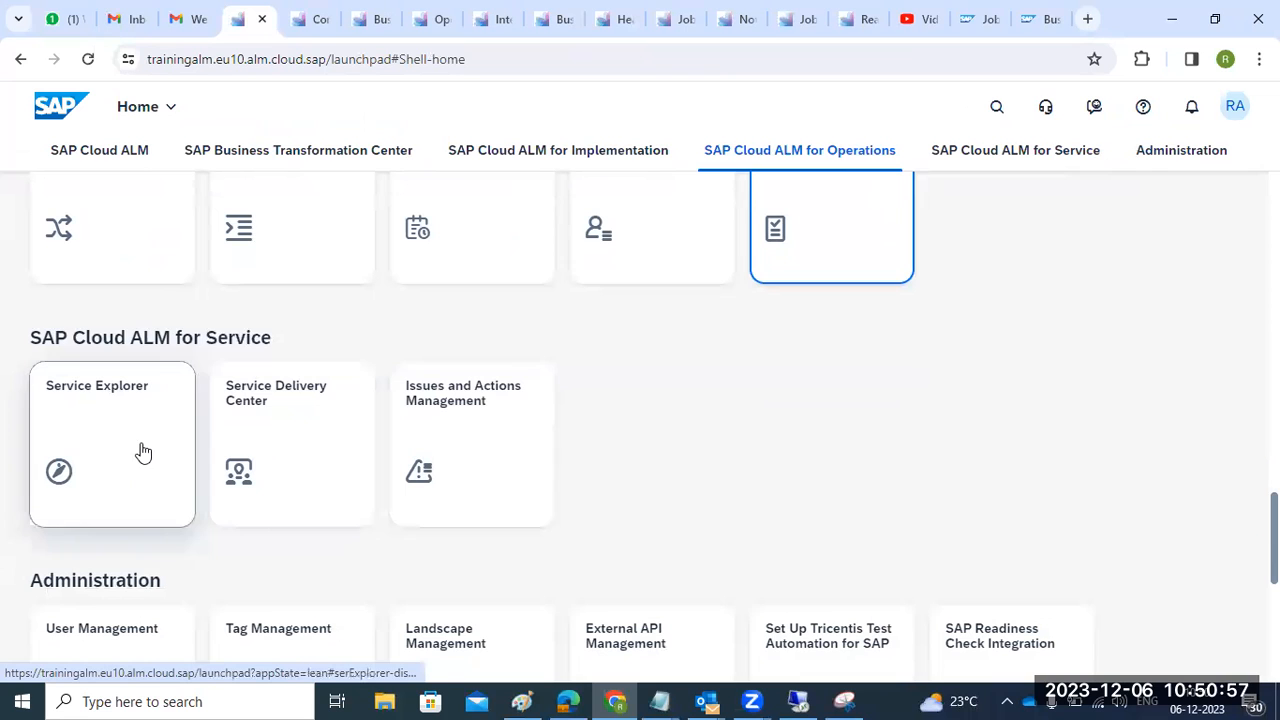
pyautogui.scroll(-3, 486, 451)
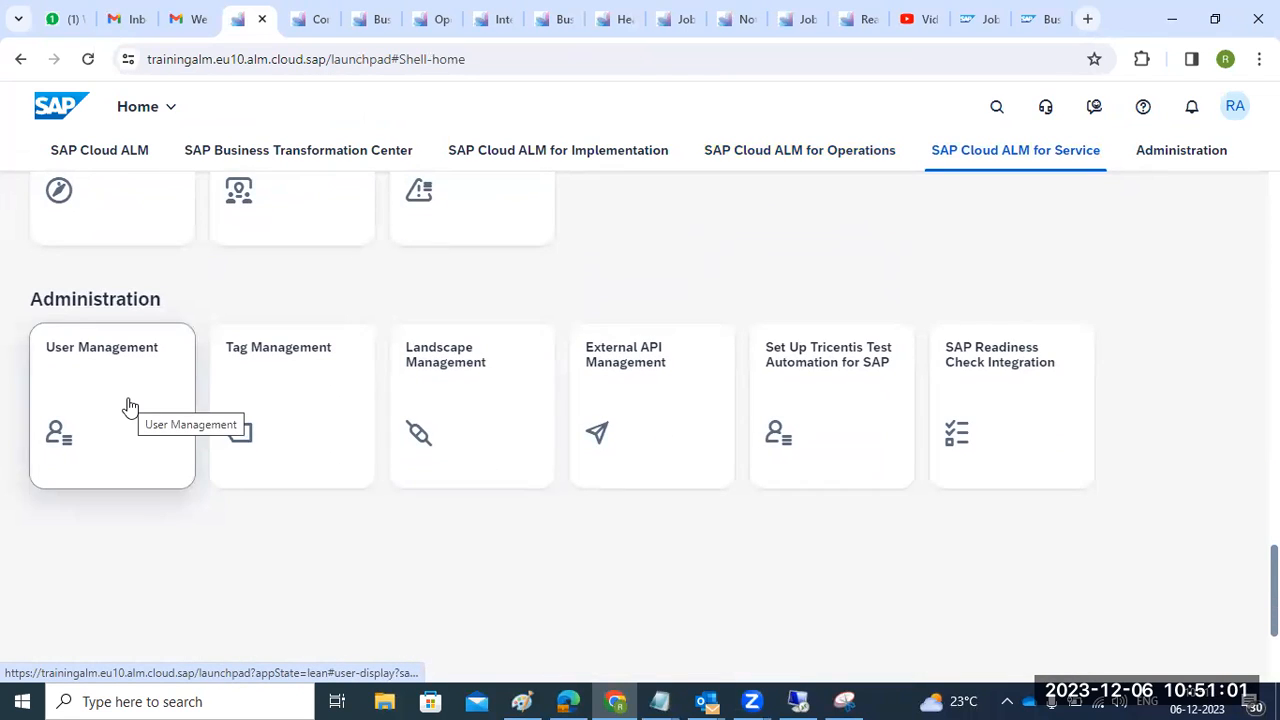
# - Open Landscape Management, dismiss the update announcement, and show the Services & Systems list
pyautogui.click(452, 415)
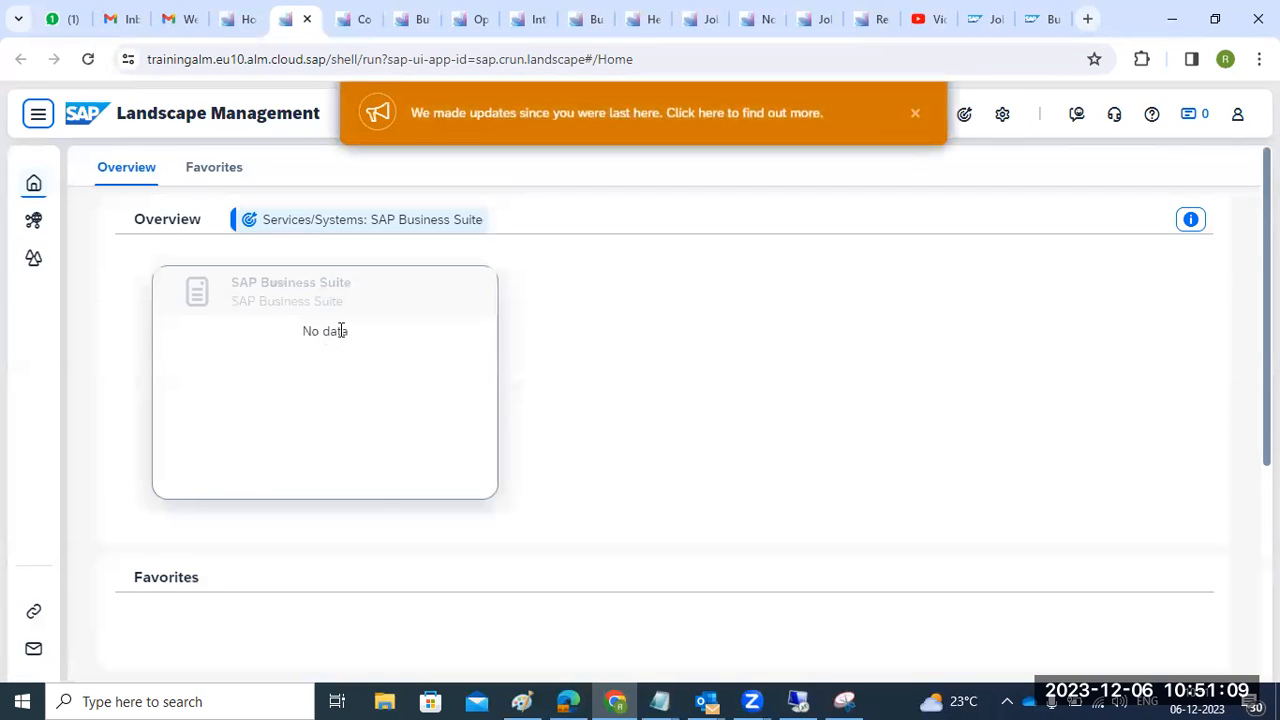
pyautogui.click(914, 113)
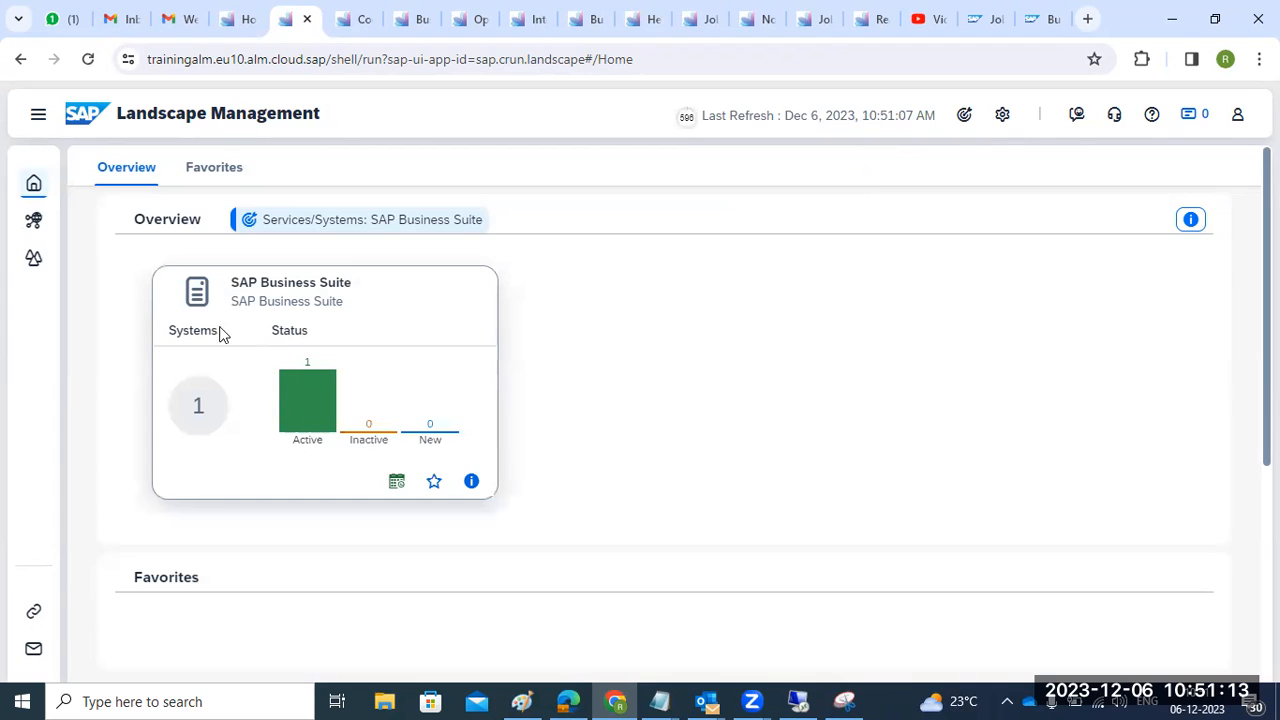
pyautogui.click(38, 116)
pyautogui.click(96, 221)
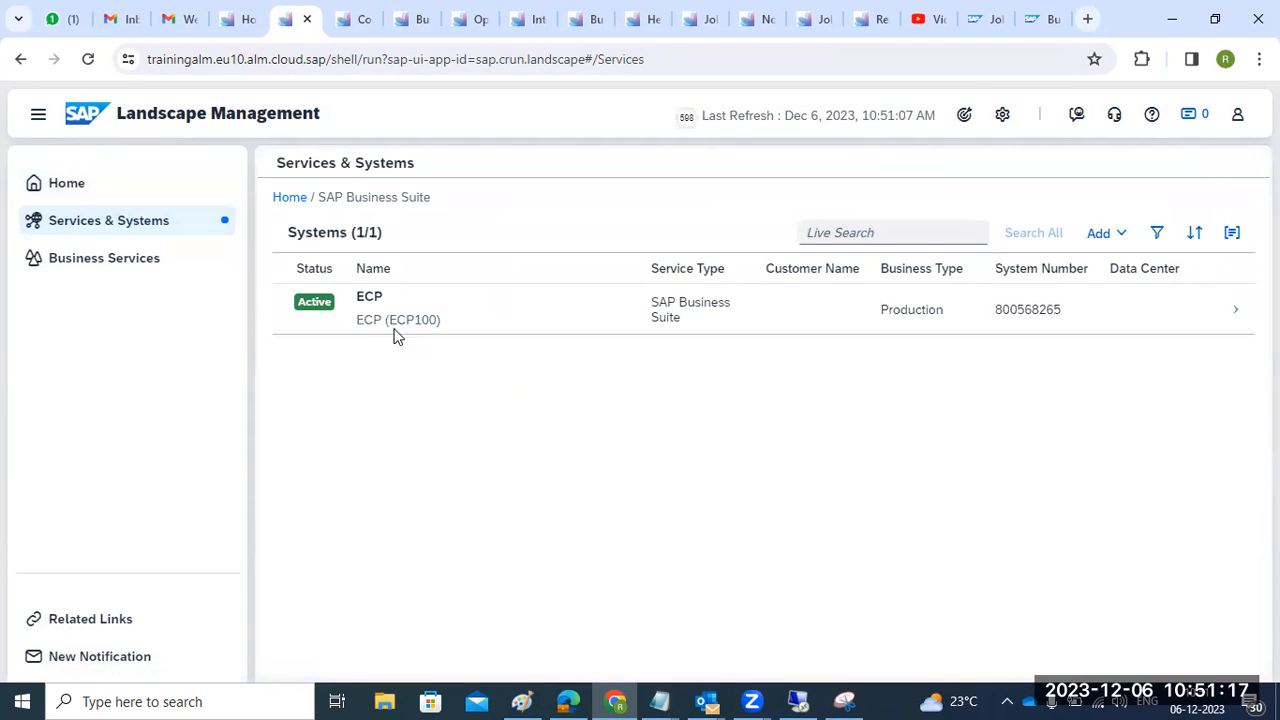
# - Start adding a new system, cancel the Add System dialog, and view the business services list
pyautogui.click(1104, 233)
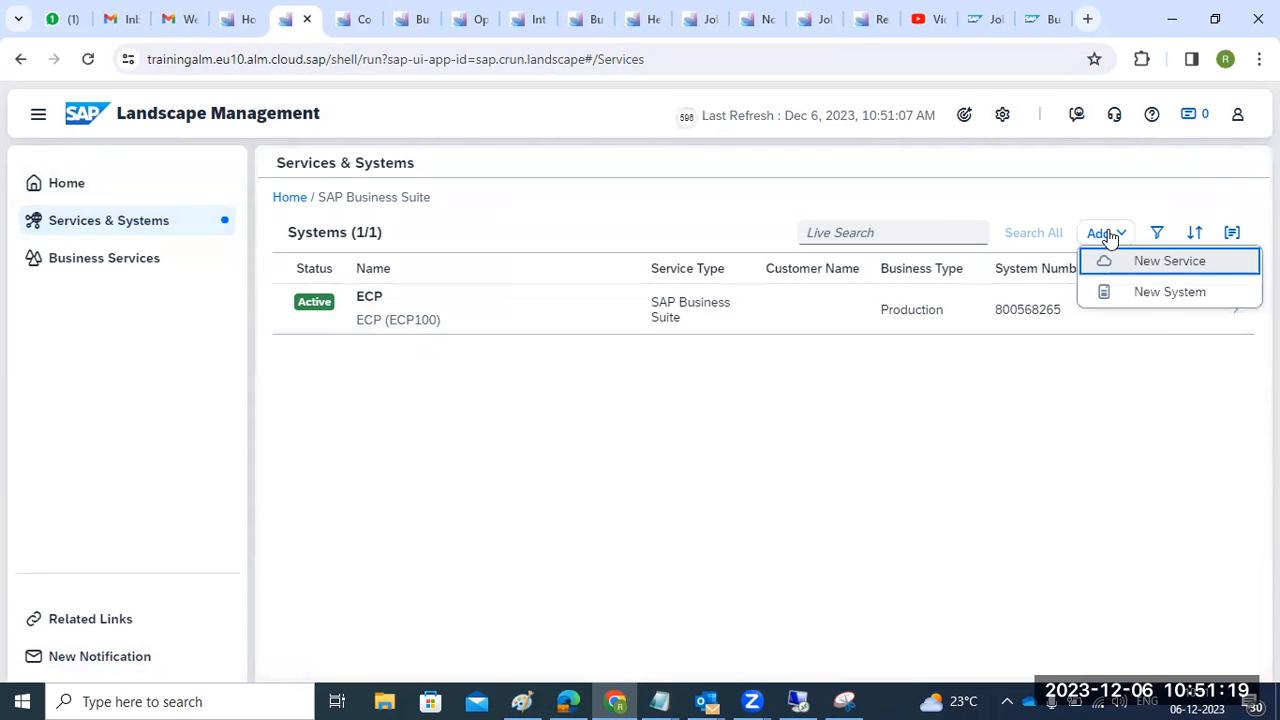
pyautogui.click(1143, 292)
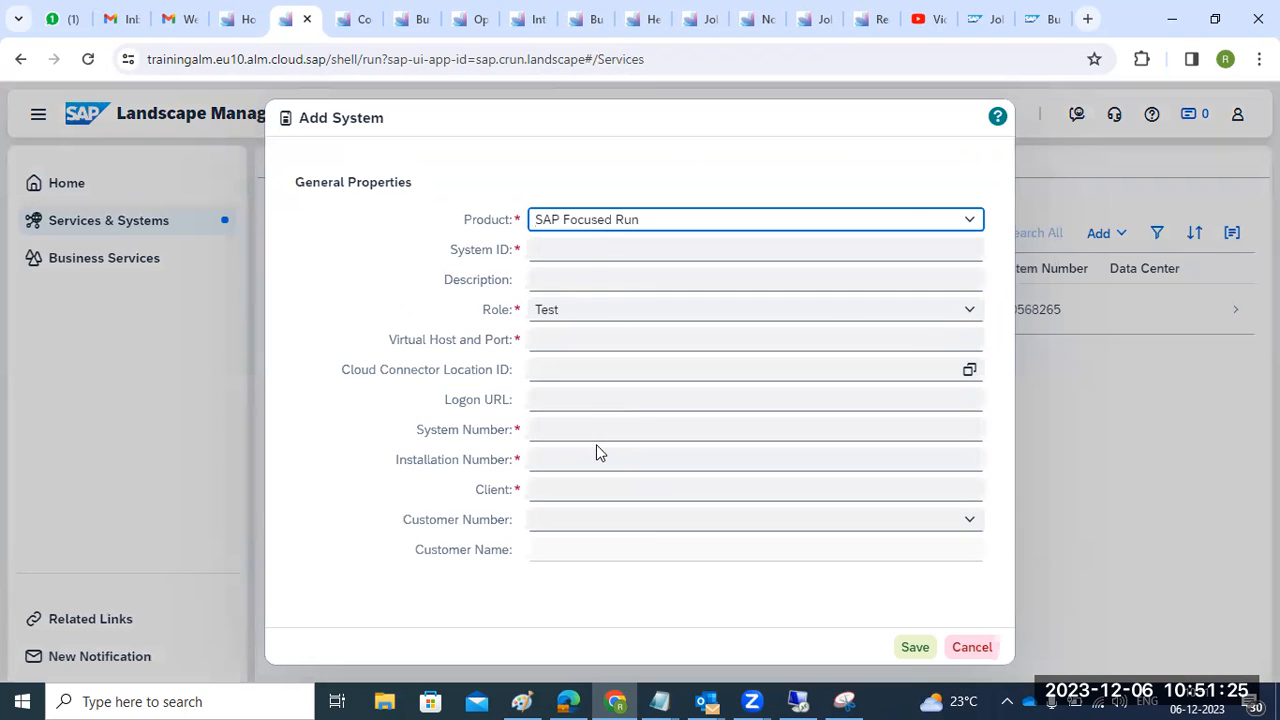
pyautogui.click(967, 647)
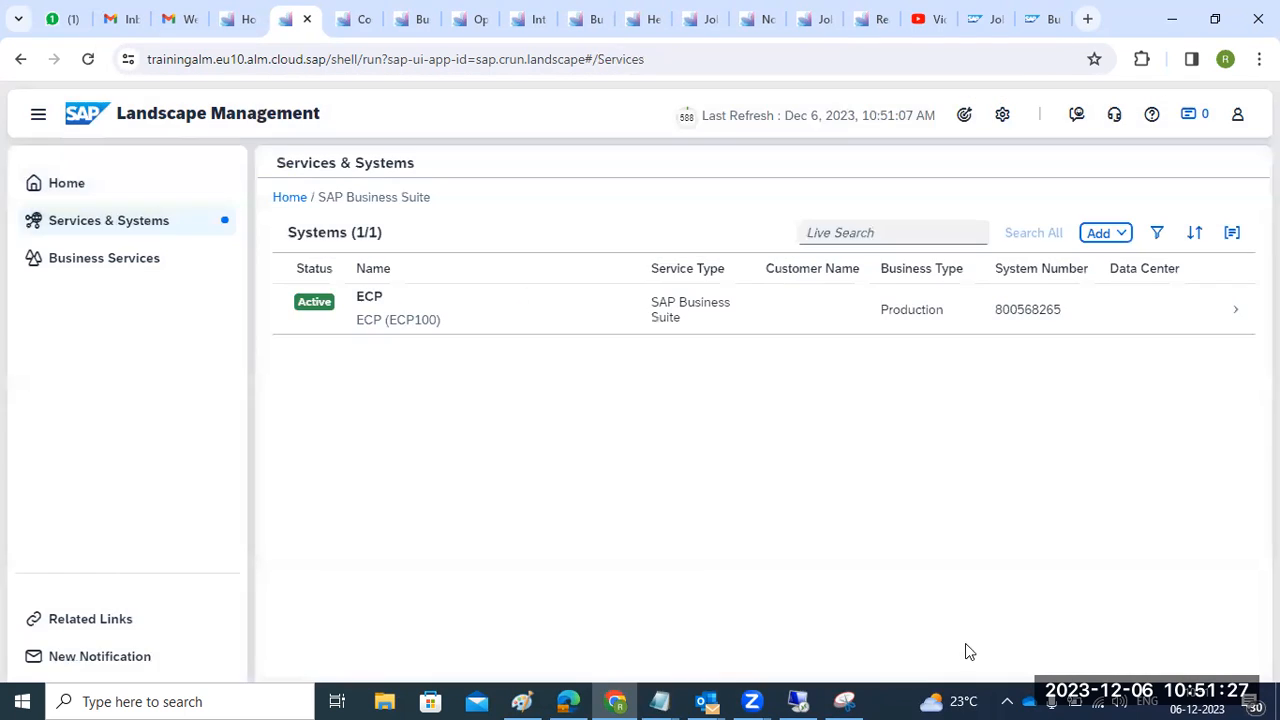
pyautogui.click(97, 266)
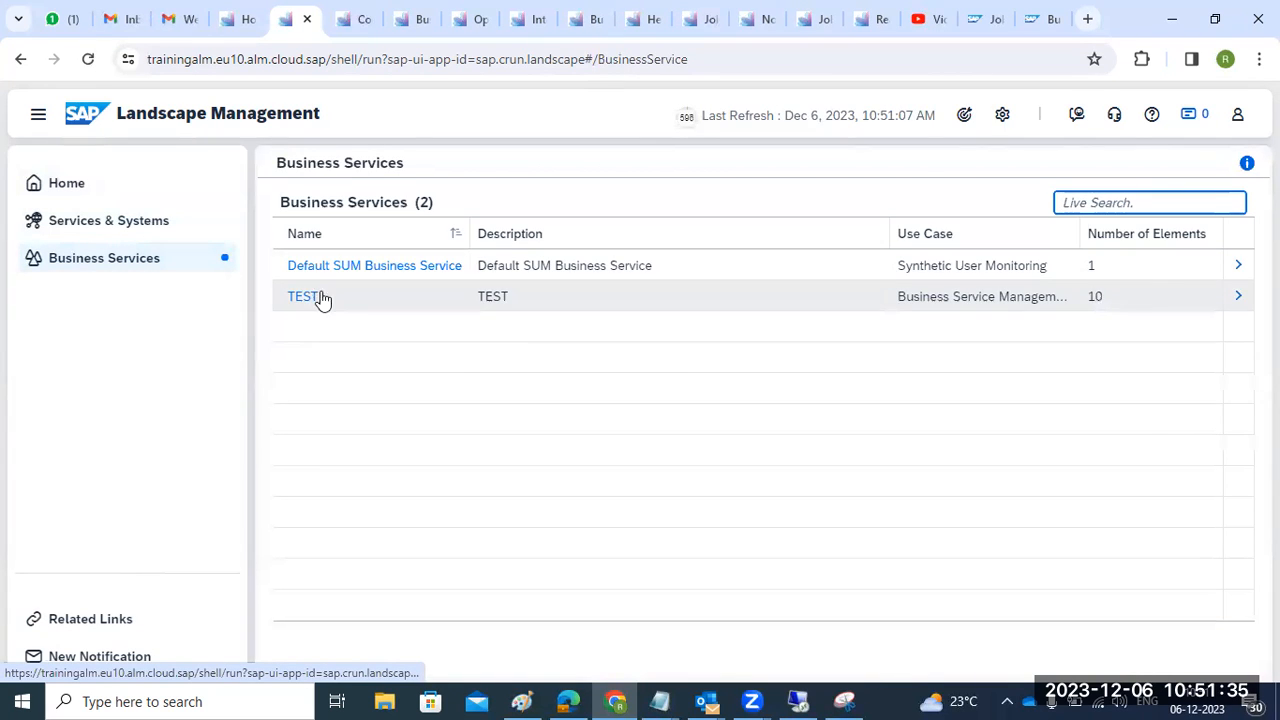
# - Open SAP Readiness Check Integration and switch on the SAP S/4HANA Conversion scenario
pyautogui.click(231, 22)
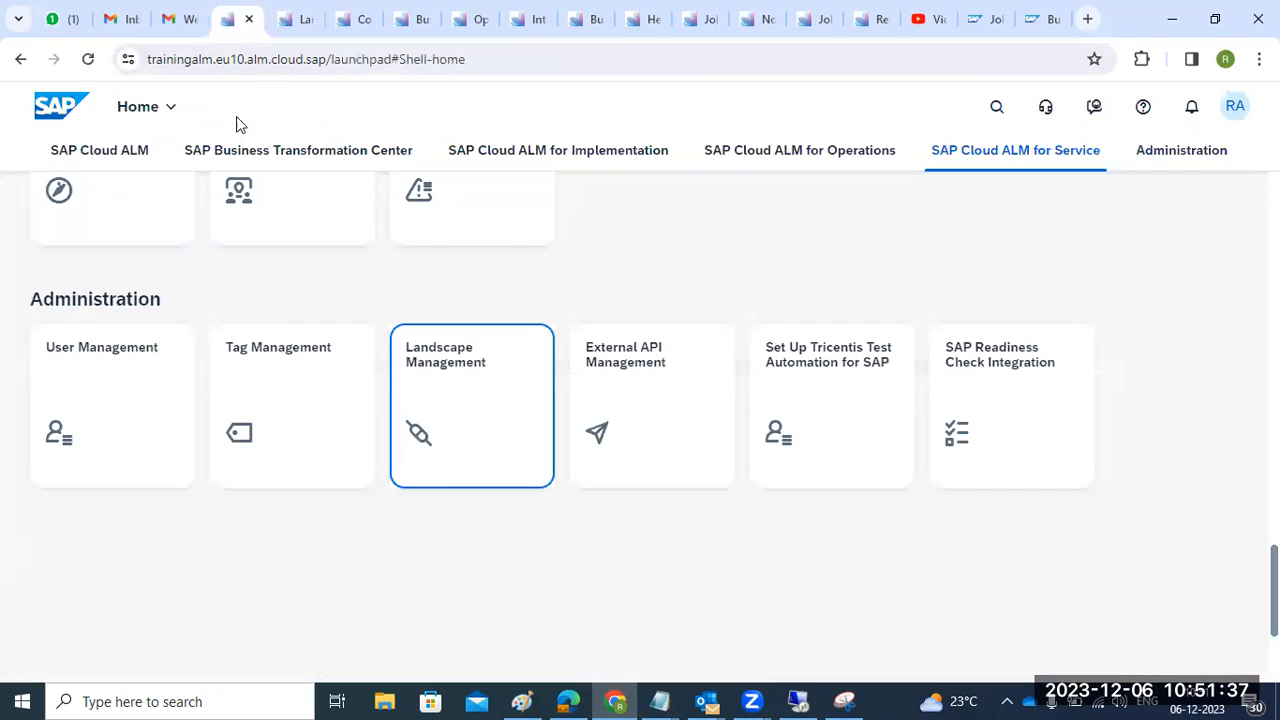
pyautogui.click(1021, 401)
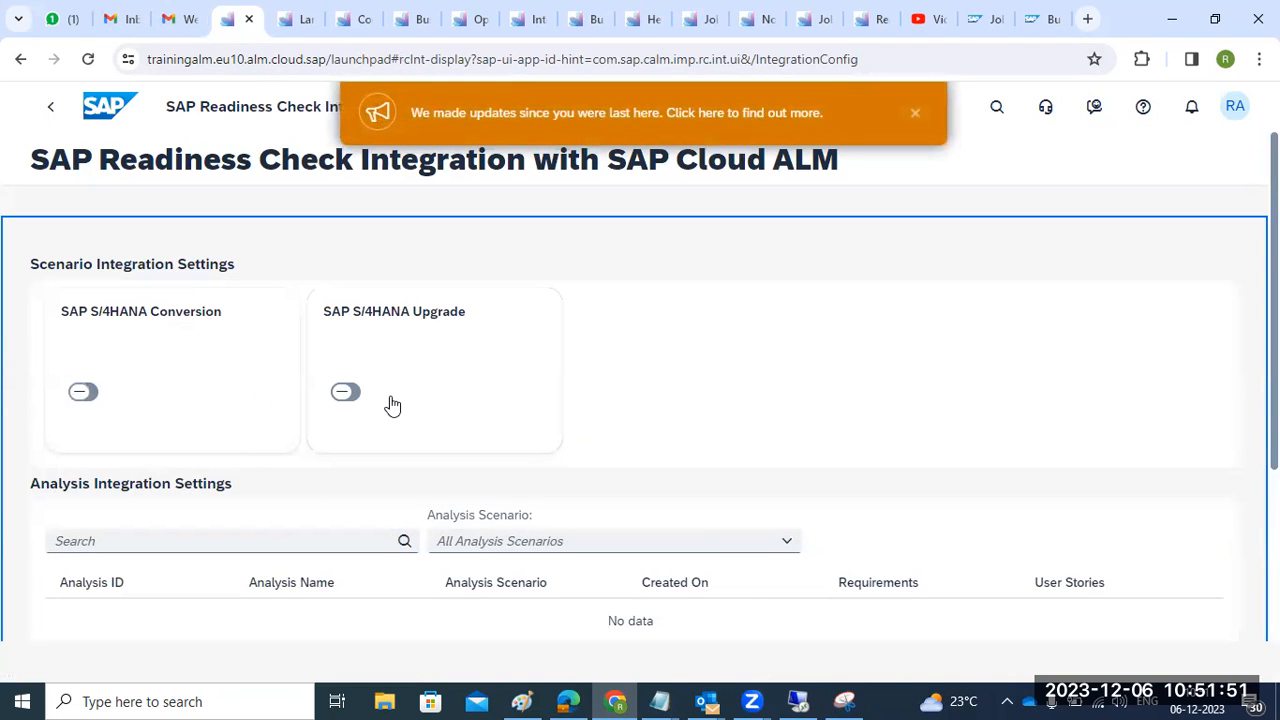
pyautogui.click(88, 399)
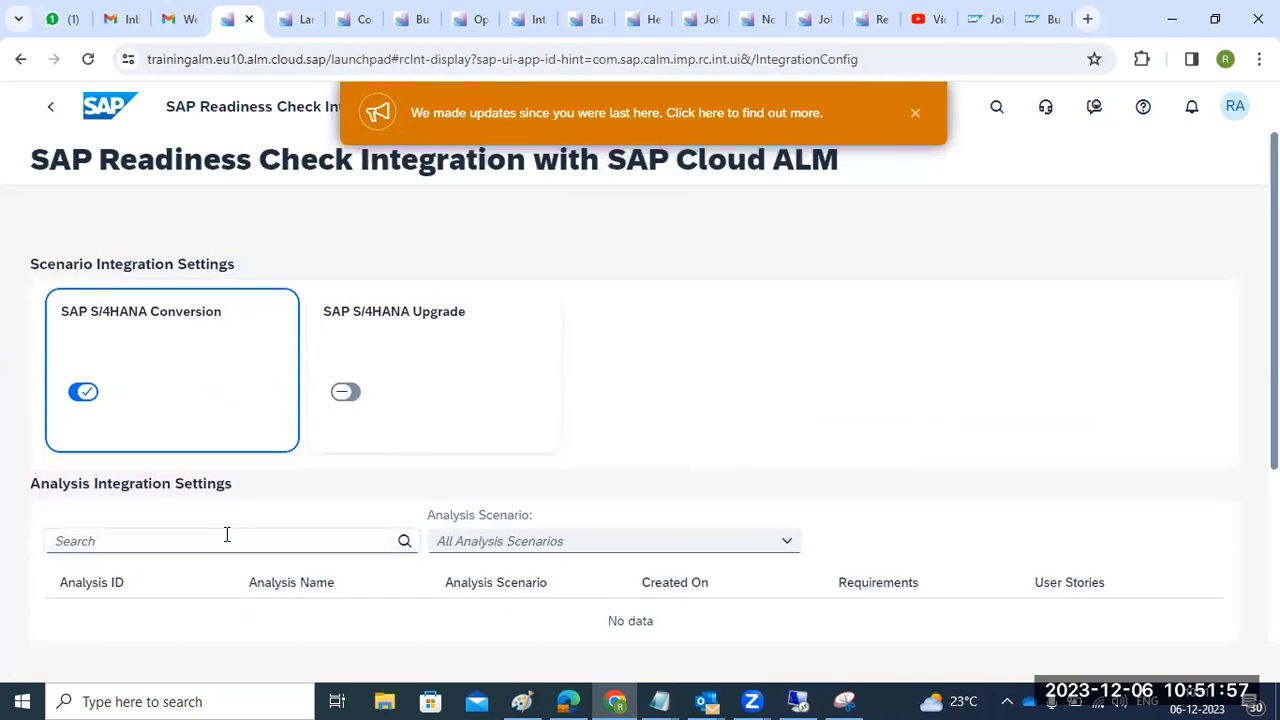
# - Filter the analysis list by Analysis Scenario SAP S/4HANA Conversion and dismiss the updates notice
pyautogui.scroll(-2, 227, 540)
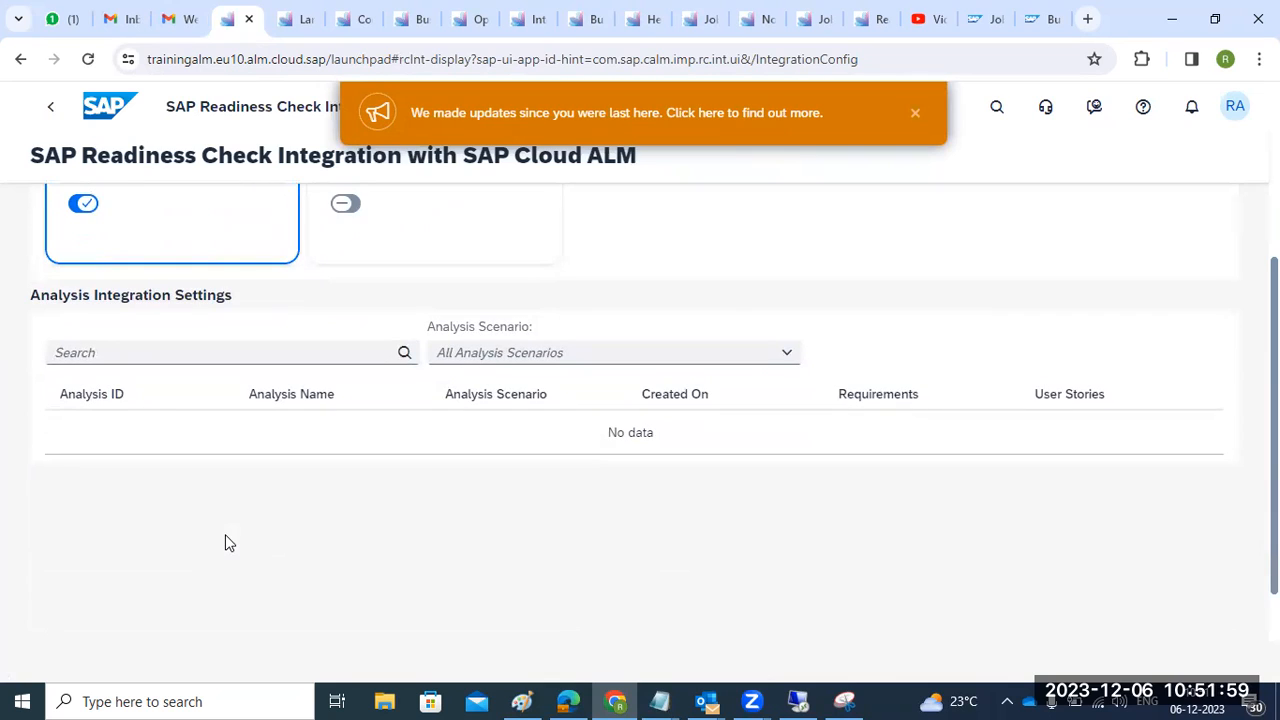
pyautogui.click(232, 355)
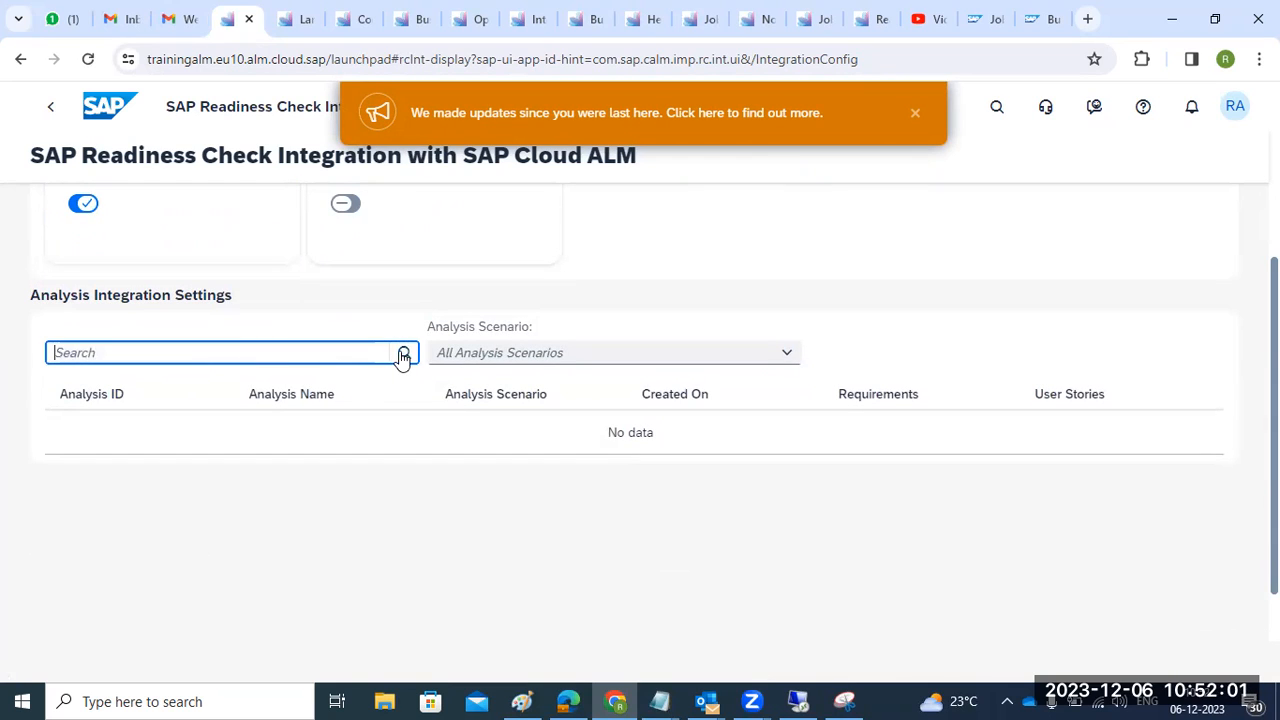
pyautogui.click(775, 358)
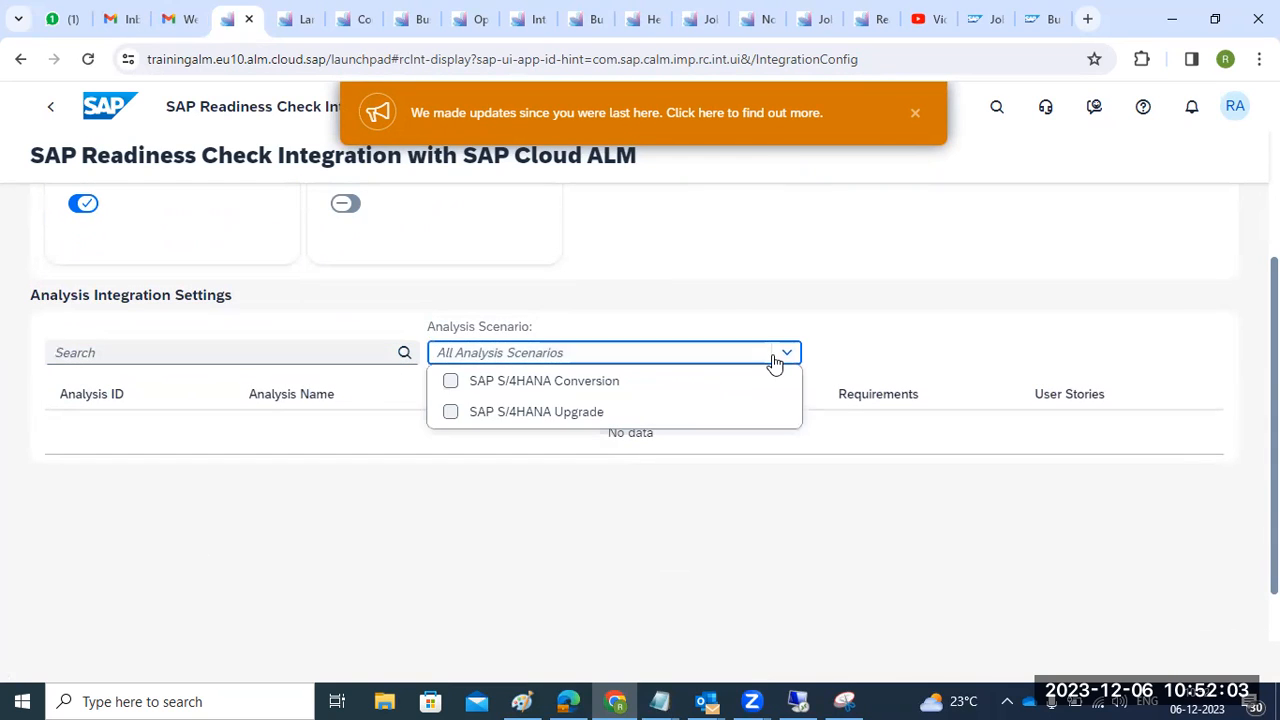
pyautogui.click(579, 386)
pyautogui.scroll(-1, 526, 481)
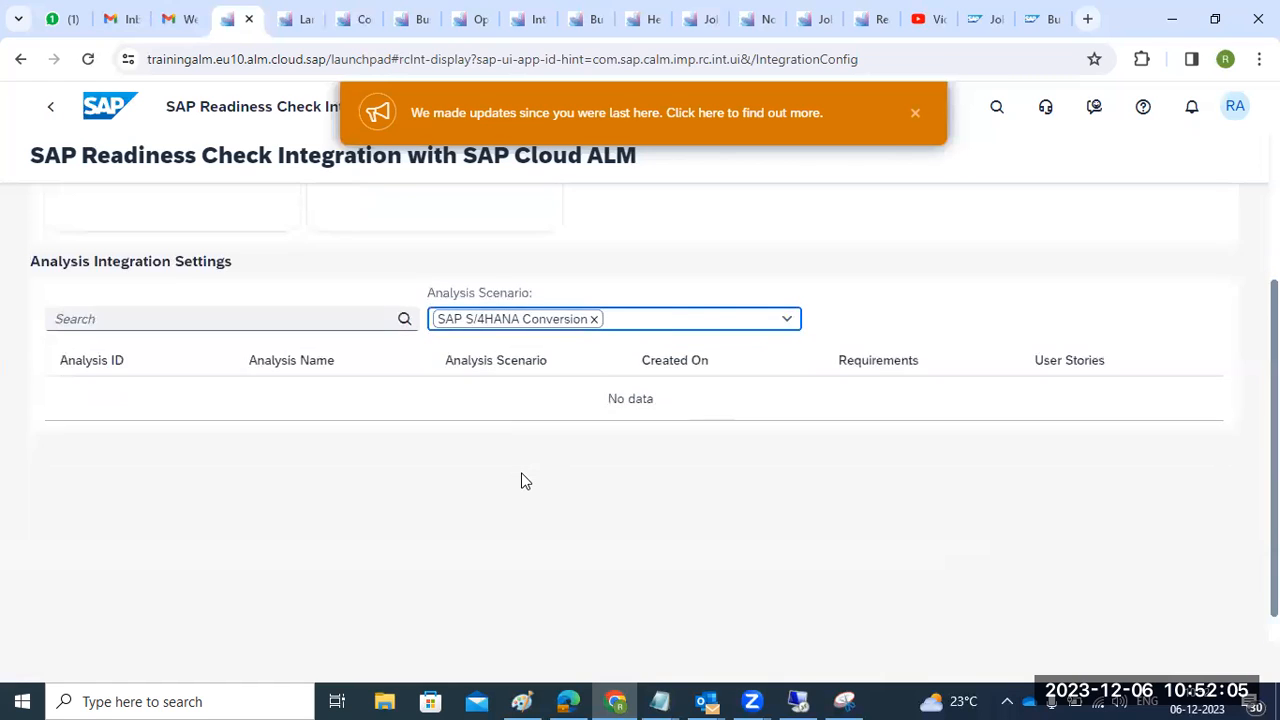
pyautogui.scroll(3, 521, 476)
pyautogui.click(914, 112)
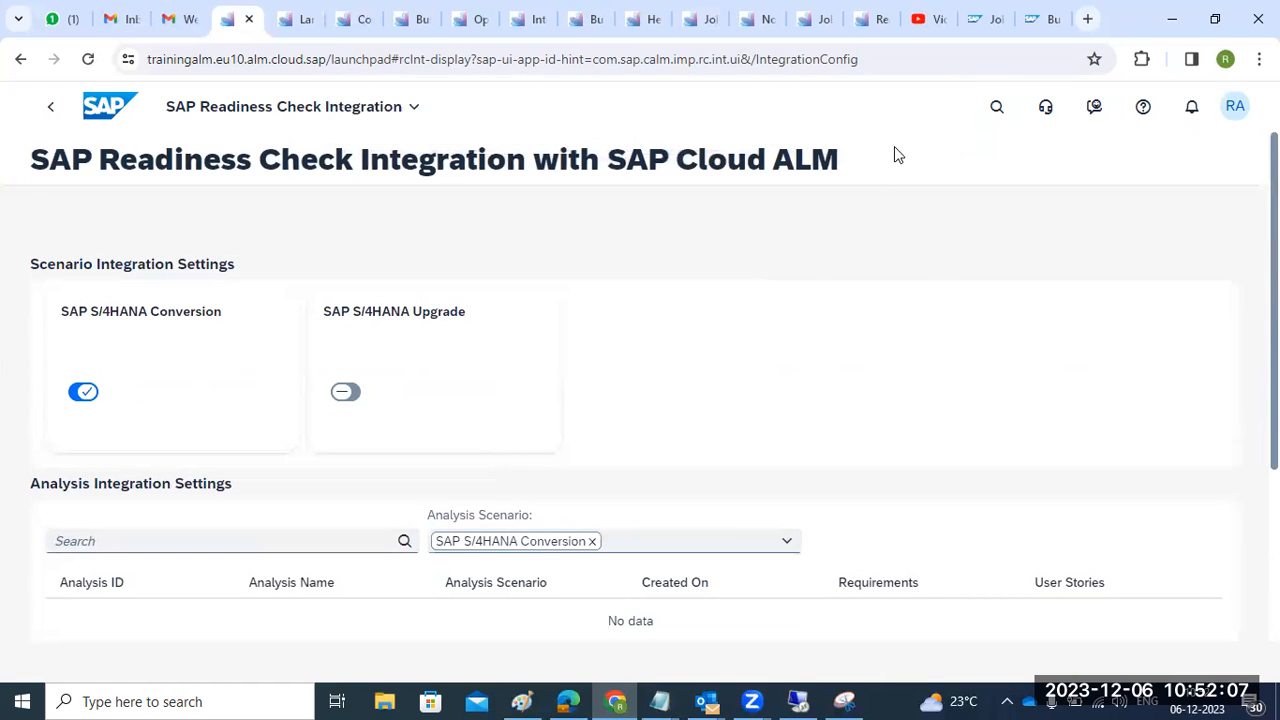
pyautogui.click(258, 115)
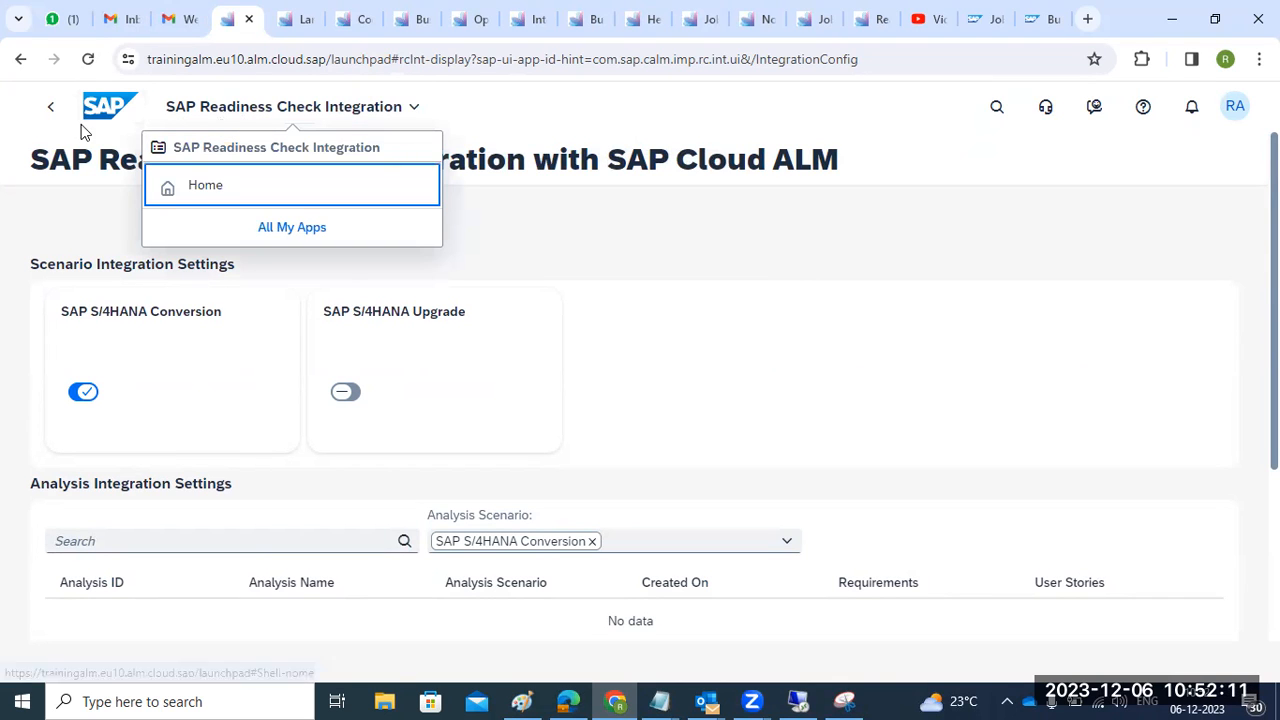
# - Go back to the launchpad home, open the Tasks app, and dismiss the updates notice
pyautogui.click(176, 193)
pyautogui.scroll(3, 163, 371)
pyautogui.scroll(8, 170, 380)
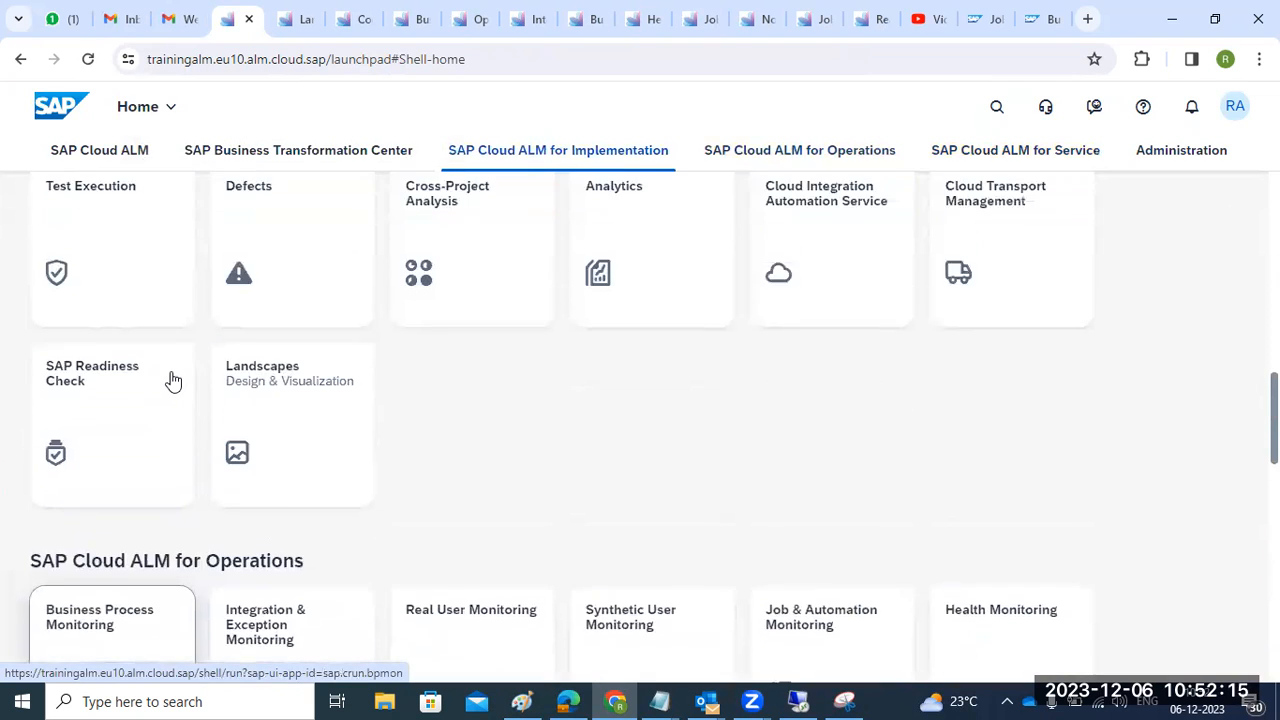
pyautogui.scroll(8, 172, 380)
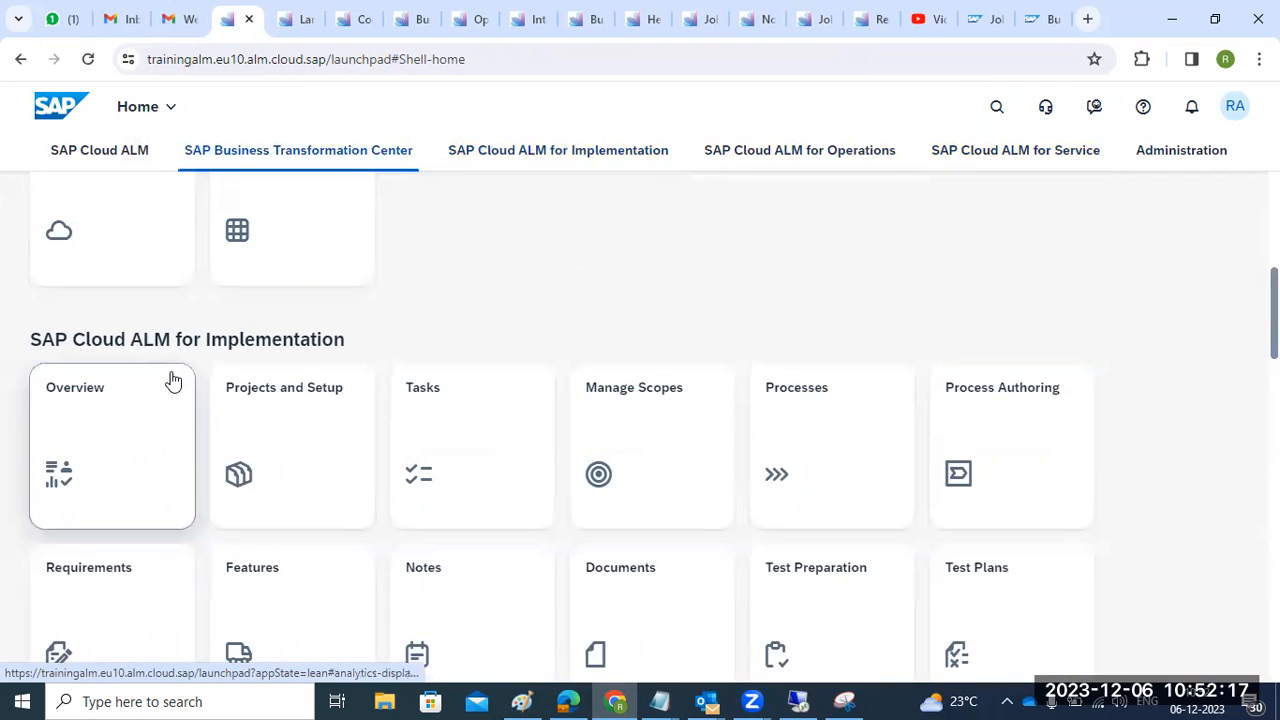
pyautogui.click(491, 449)
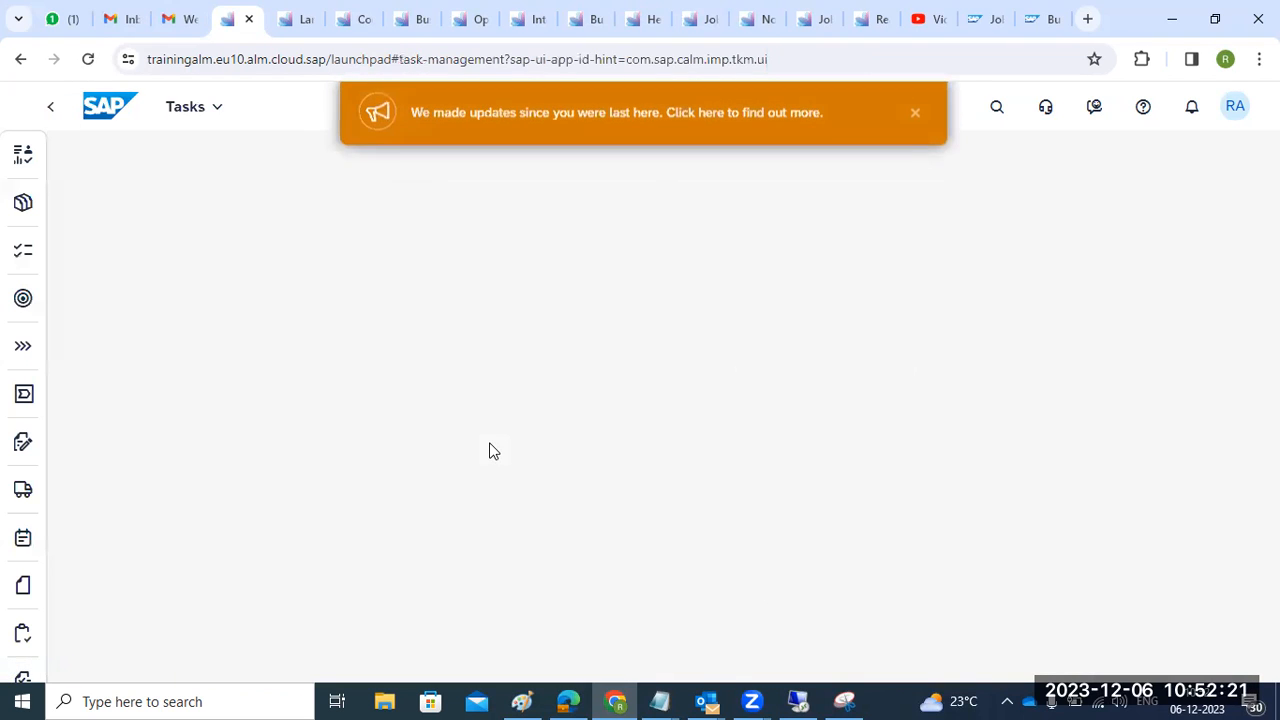
pyautogui.click(914, 128)
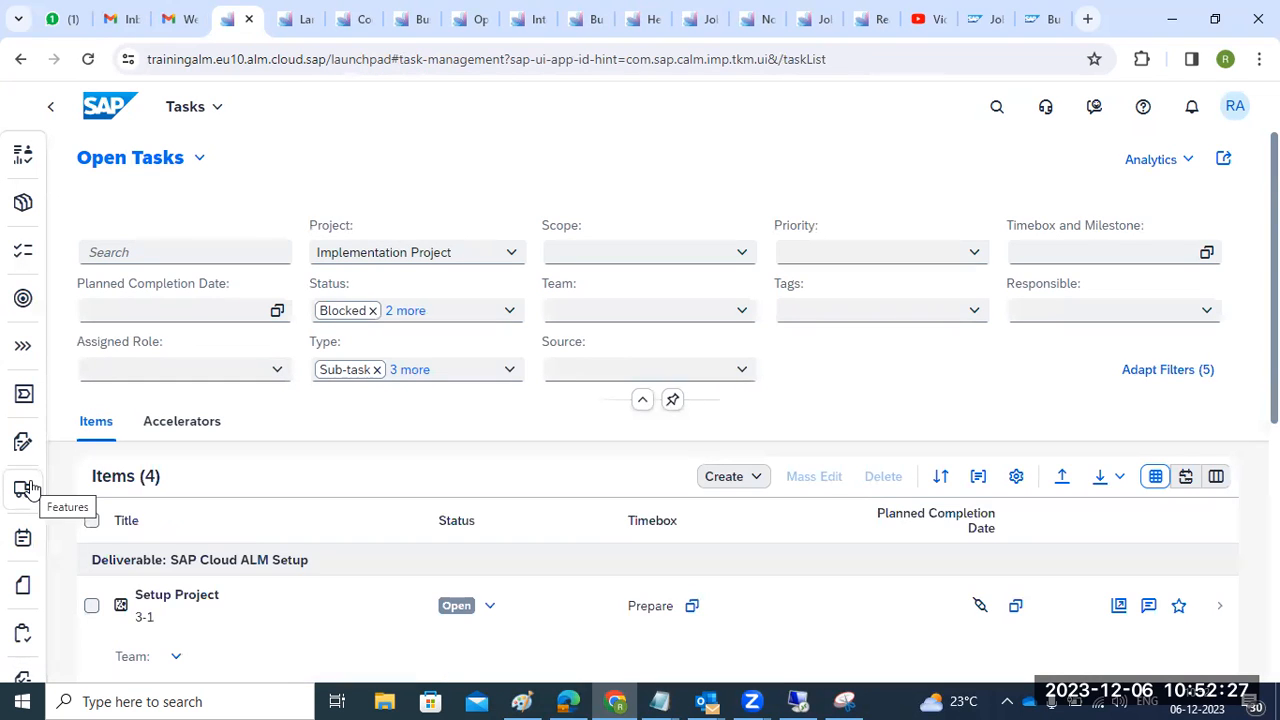
pyautogui.scroll(-2, 418, 488)
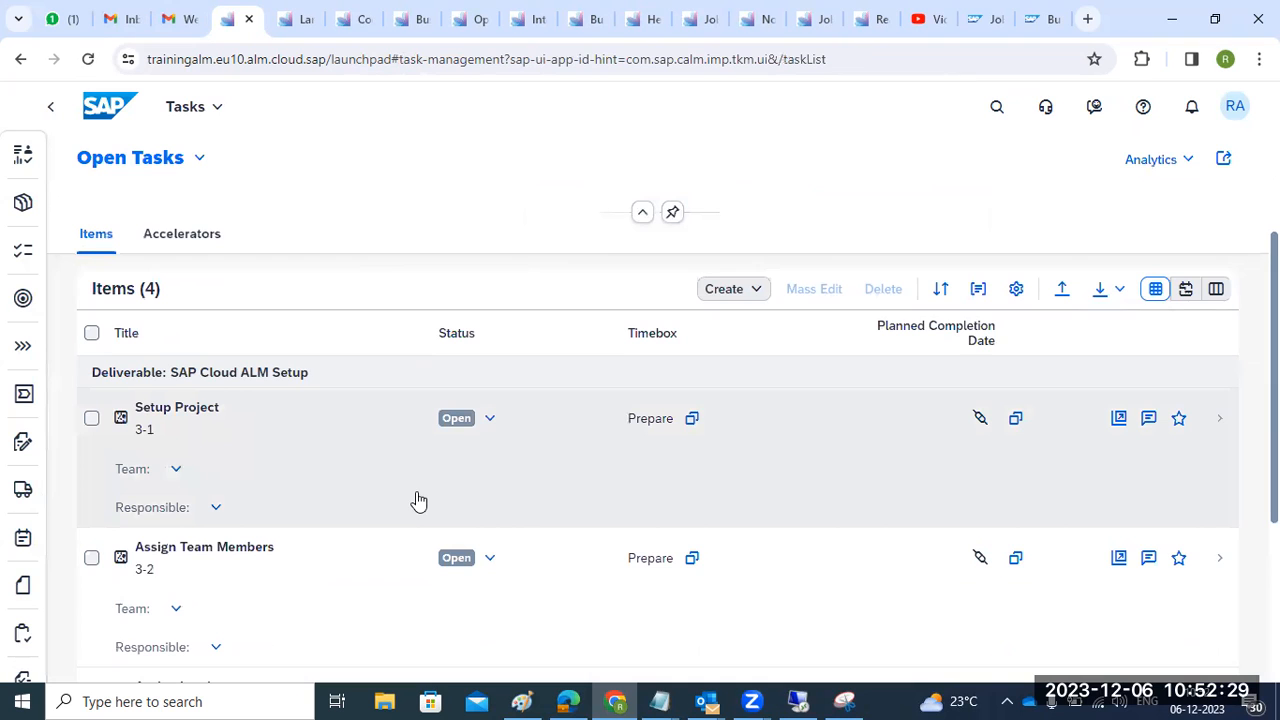
pyautogui.scroll(-2, 416, 505)
pyautogui.scroll(2, 409, 520)
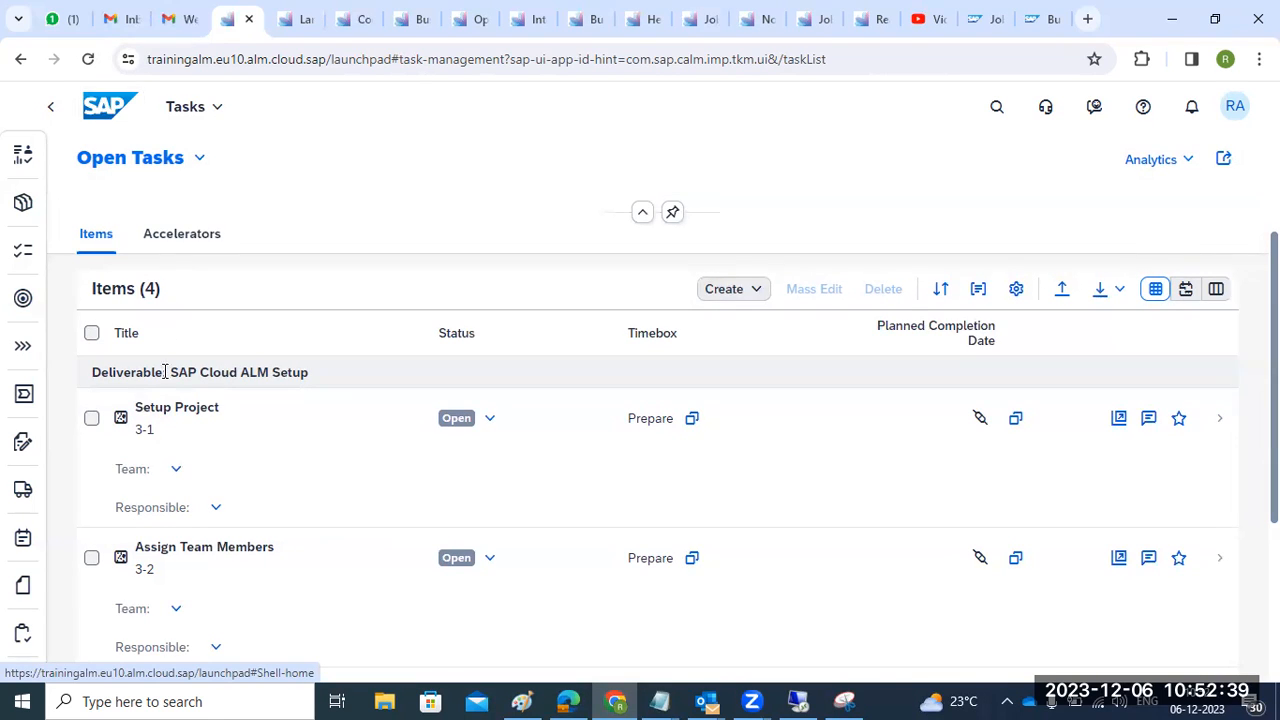
# - Assign the Setup Project task to PMO Team with a responsible user, then dismiss the pending-changes error
pyautogui.click(176, 469)
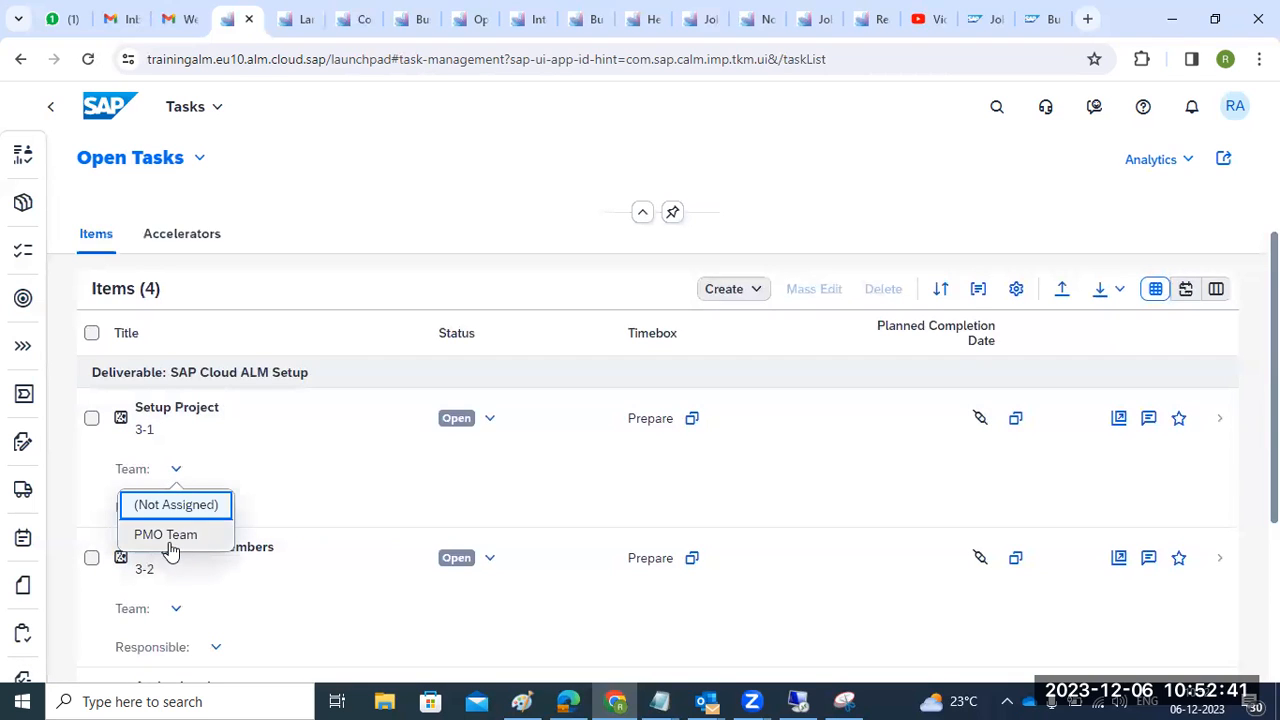
pyautogui.click(168, 536)
pyautogui.click(215, 509)
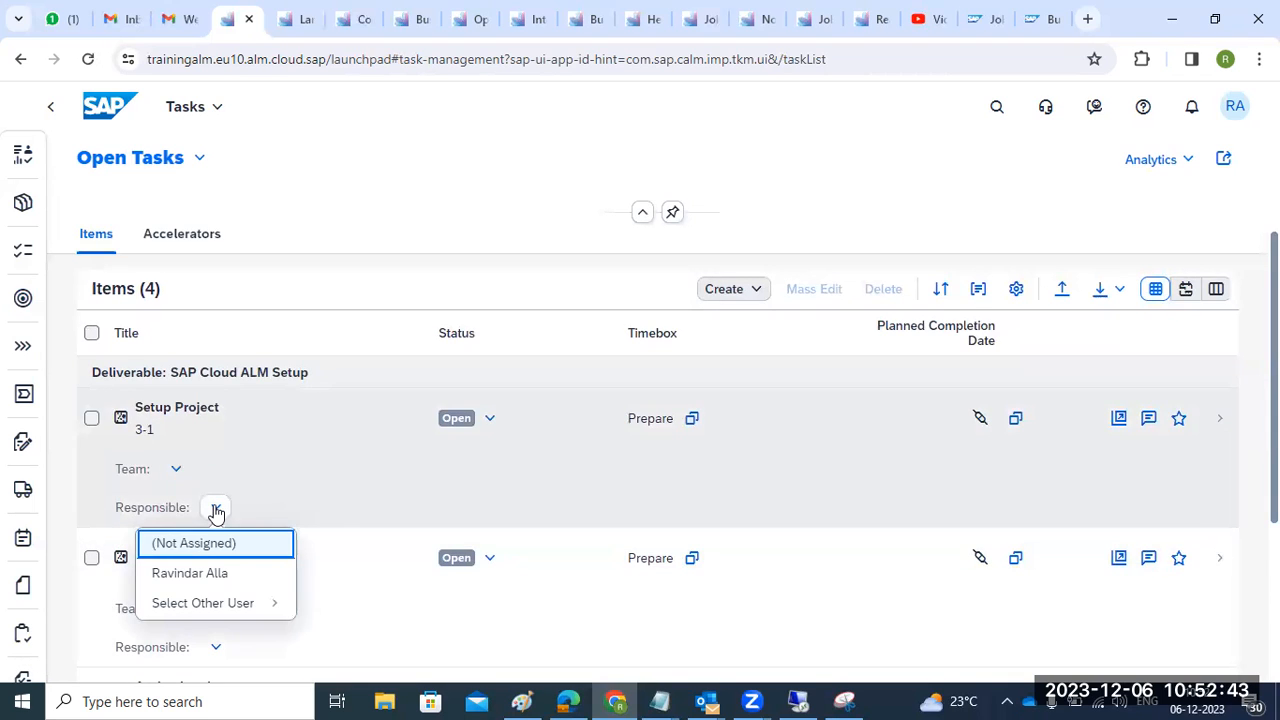
pyautogui.click(206, 575)
pyautogui.scroll(-1, 230, 530)
pyautogui.click(176, 449)
pyautogui.click(290, 464)
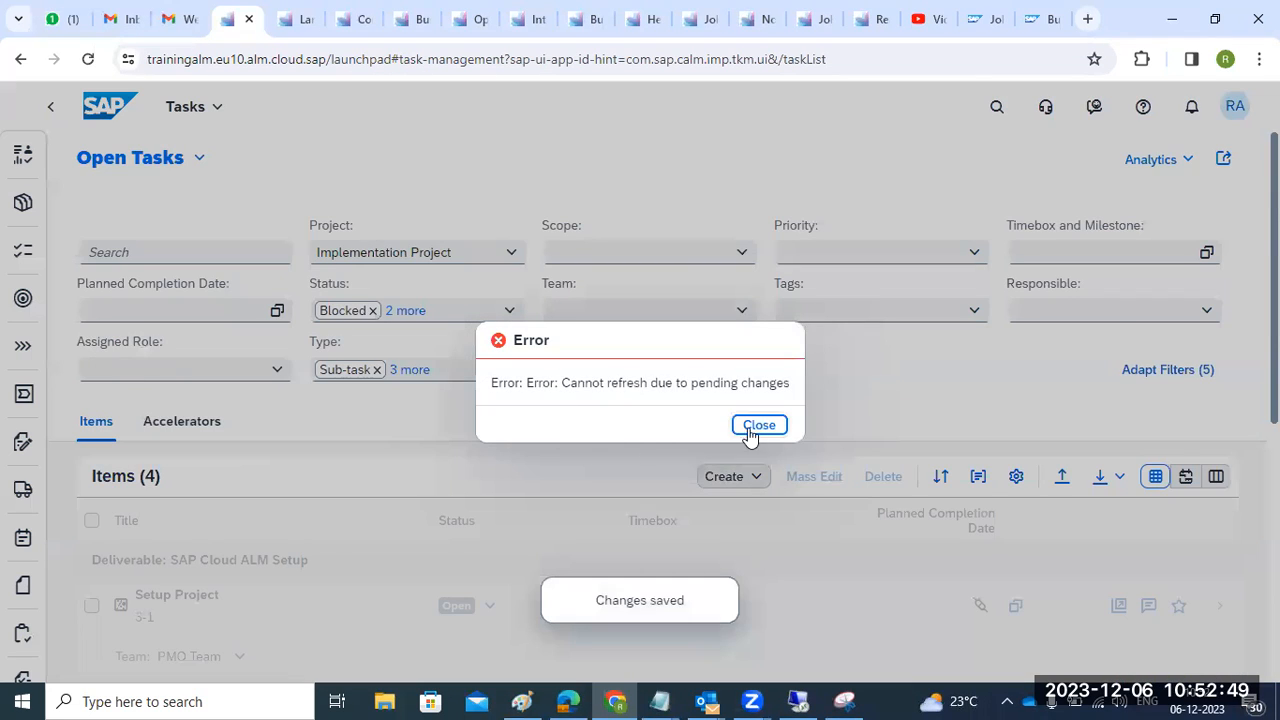
pyautogui.click(750, 430)
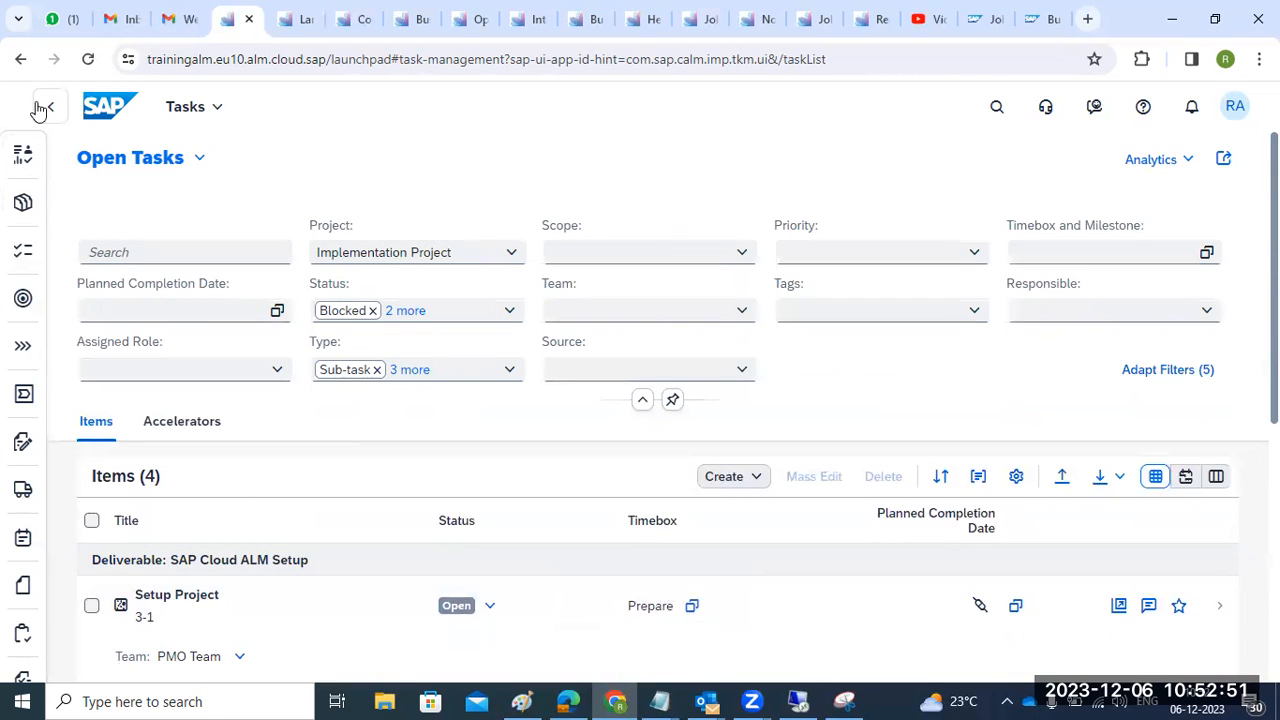
pyautogui.click(22, 157)
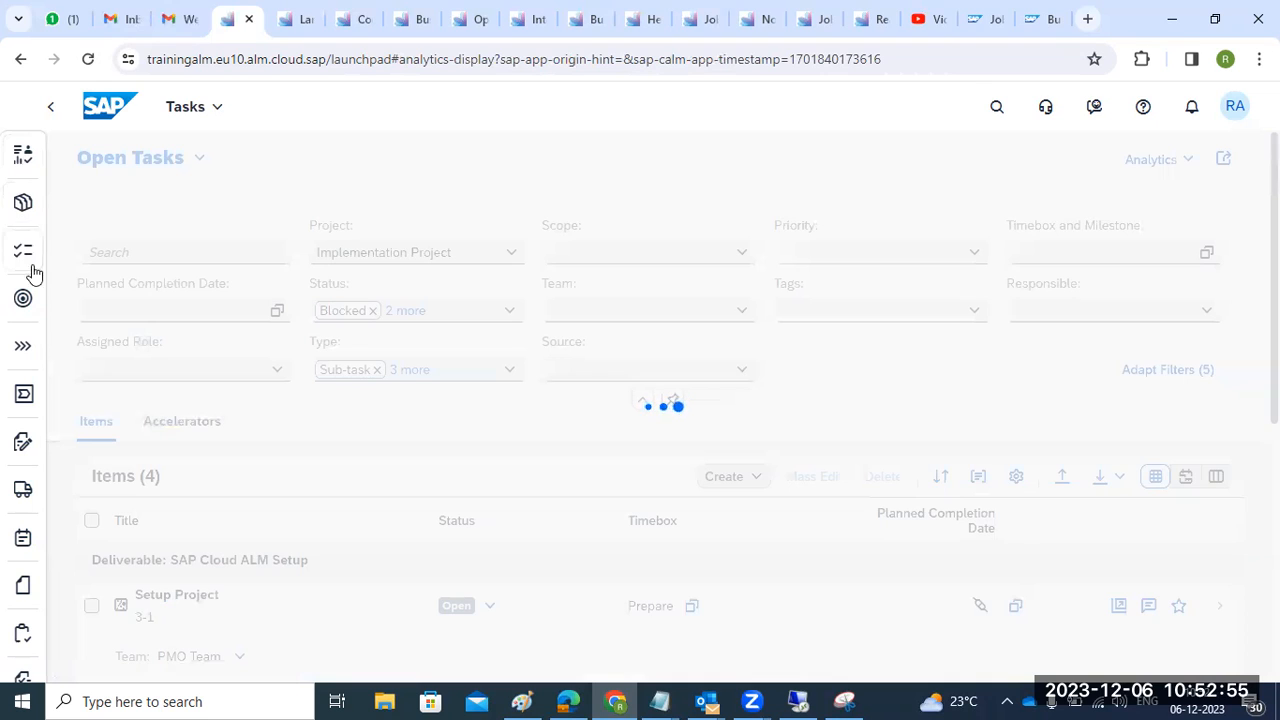
# - View the empty Features overview, then switch to the Landscape Management browser tab
pyautogui.click(25, 490)
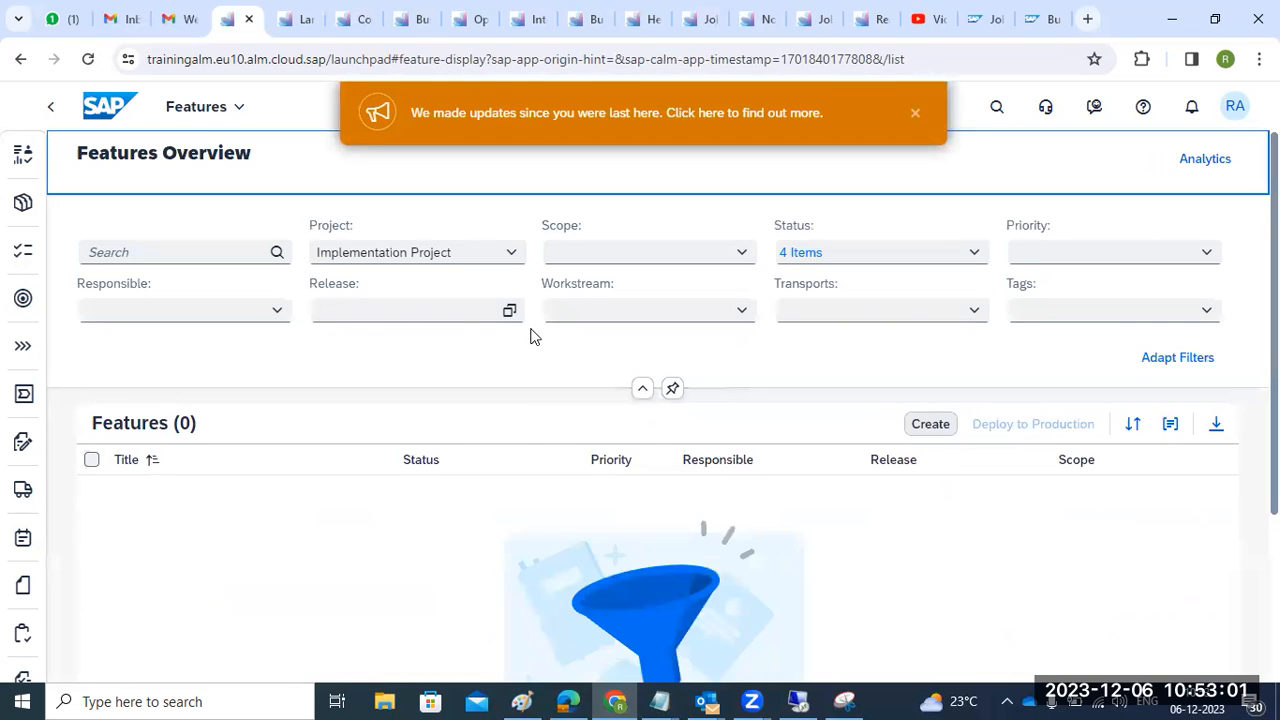
pyautogui.scroll(-2, 531, 477)
pyautogui.scroll(2, 530, 478)
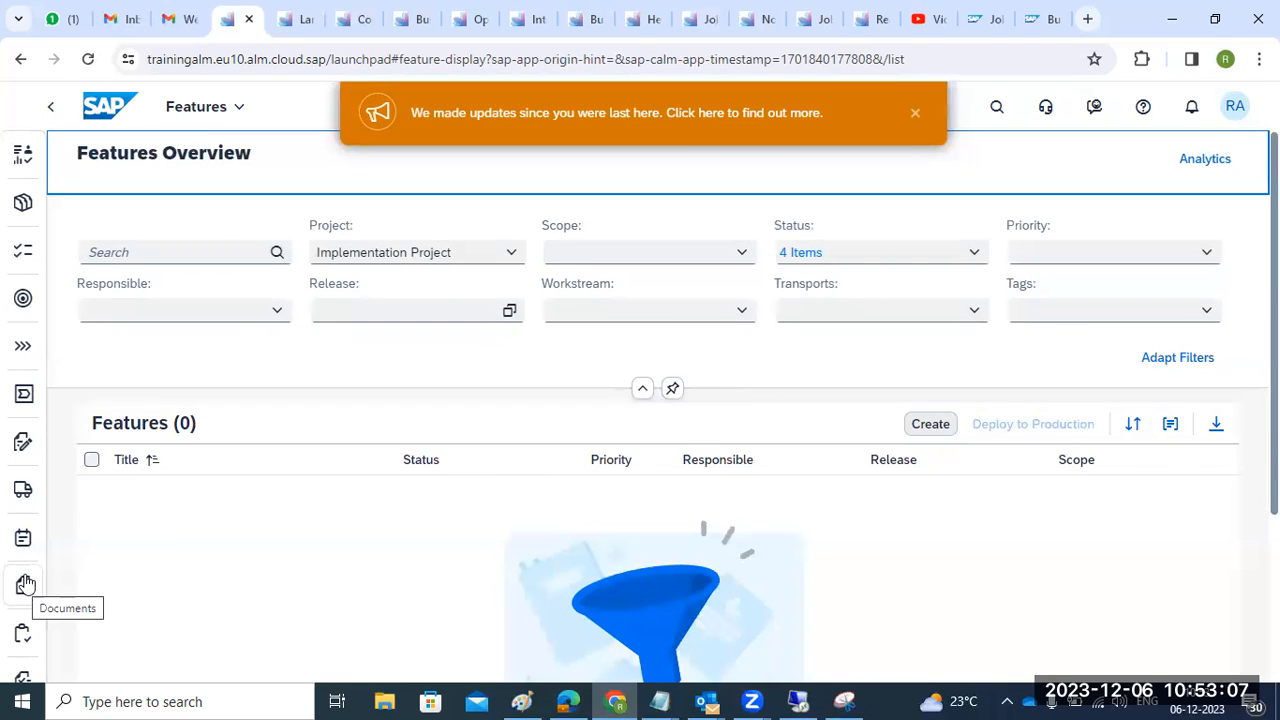
pyautogui.hotkey('ctrl', 'Tab')
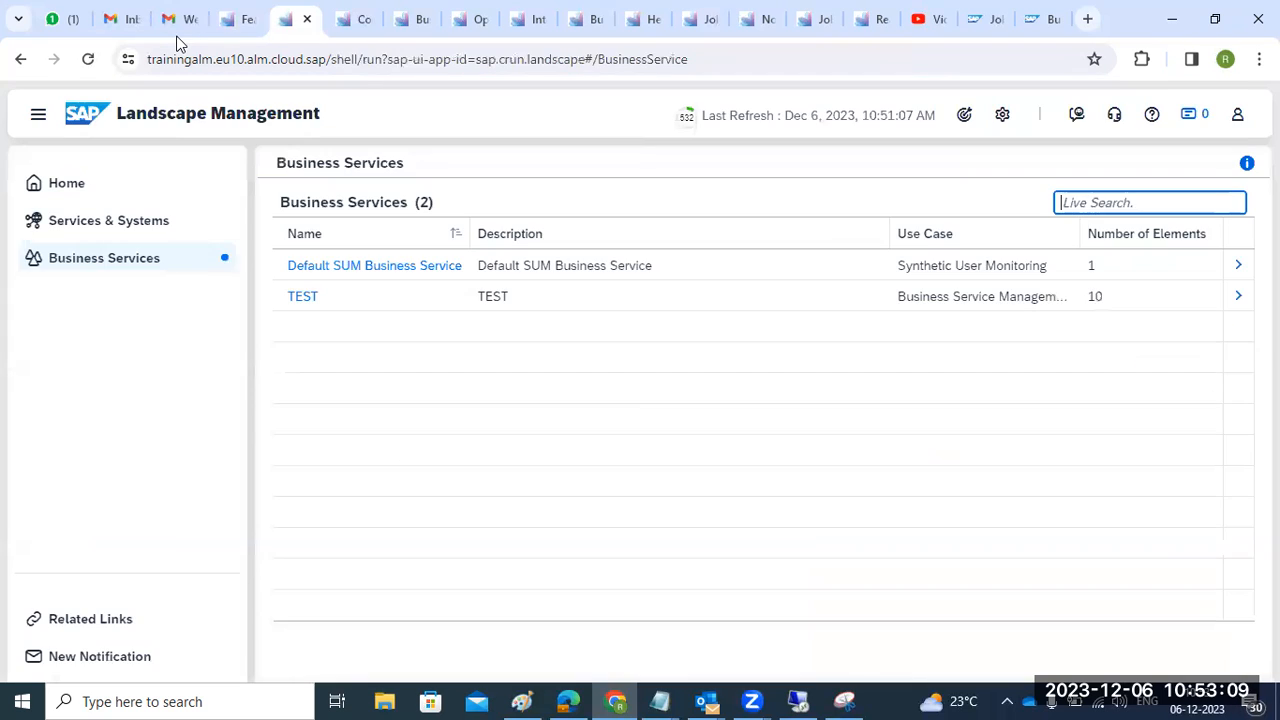
# - Navigate from the Expert Portal's Additional Information section to the SAP Cloud ALM Demo Tenant page
pyautogui.click(1044, 26)
pyautogui.scroll(3, 847, 218)
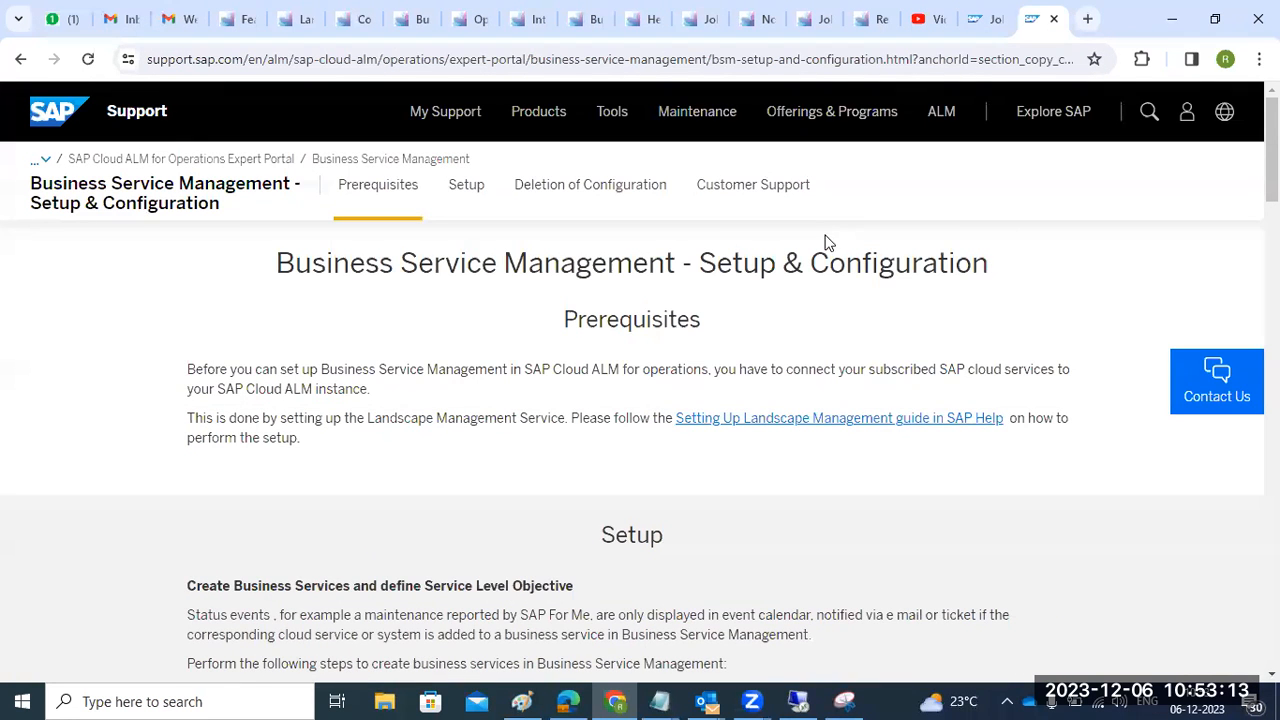
pyautogui.click(172, 161)
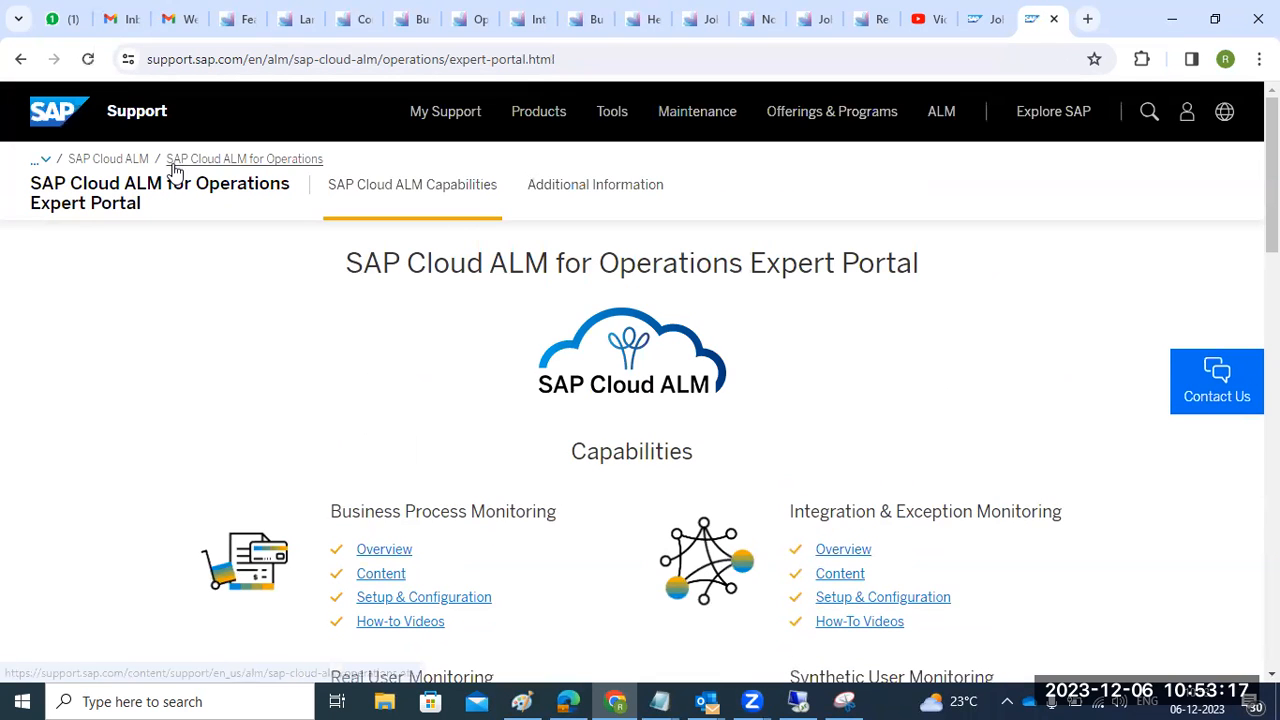
pyautogui.click(581, 192)
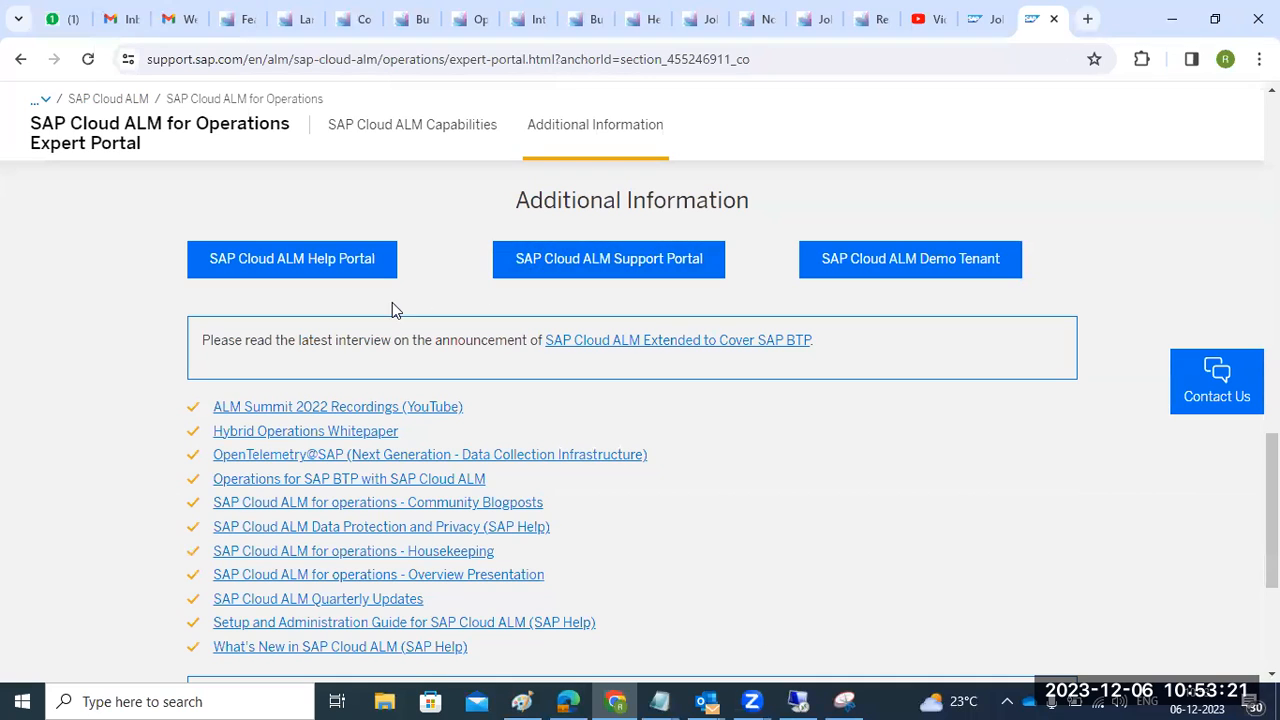
pyautogui.click(950, 264)
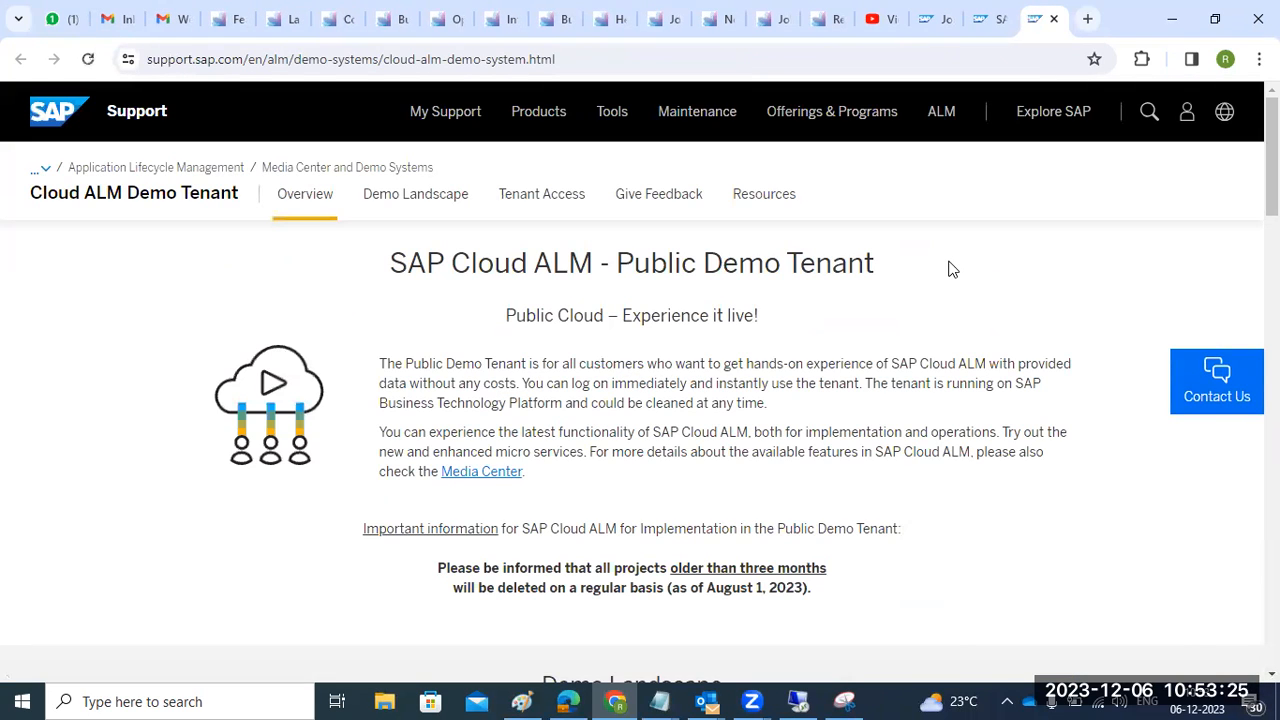
# - Open the SAP Cloud ALM Launchpad link from Tenant Access in a new tab, view its sign-in, and return
pyautogui.scroll(-5, 637, 435)
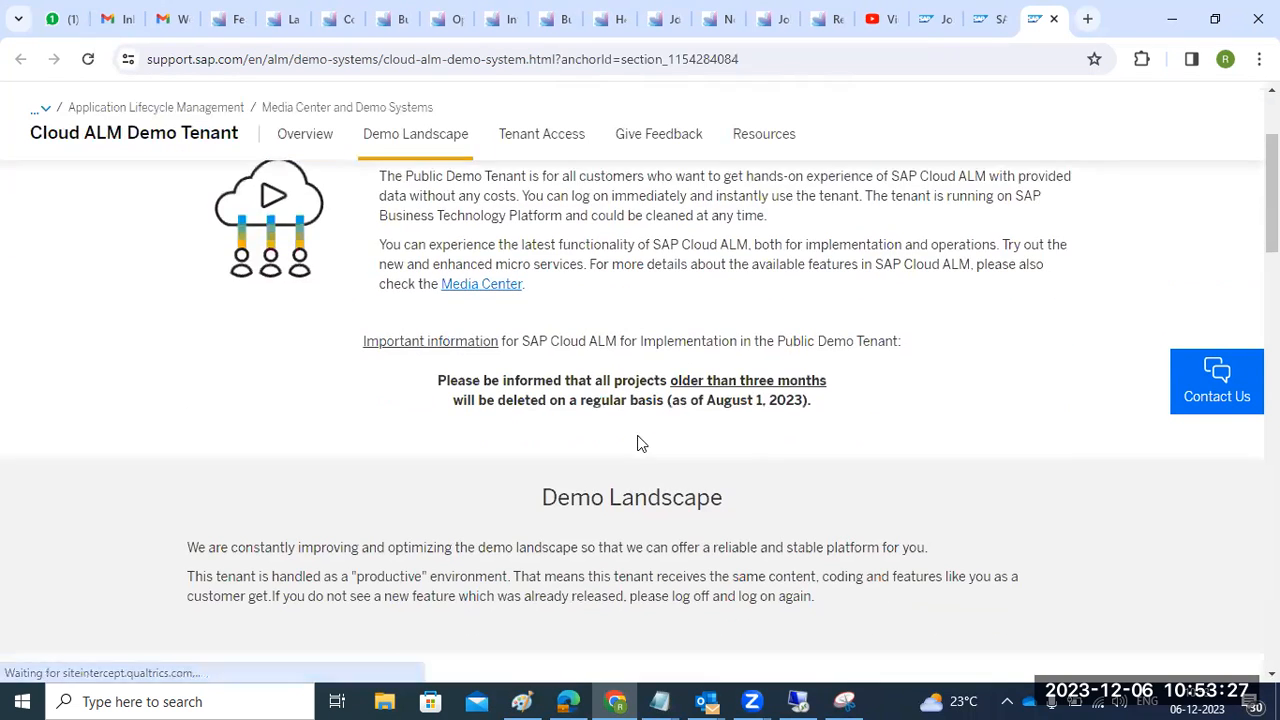
pyautogui.scroll(-1, 637, 435)
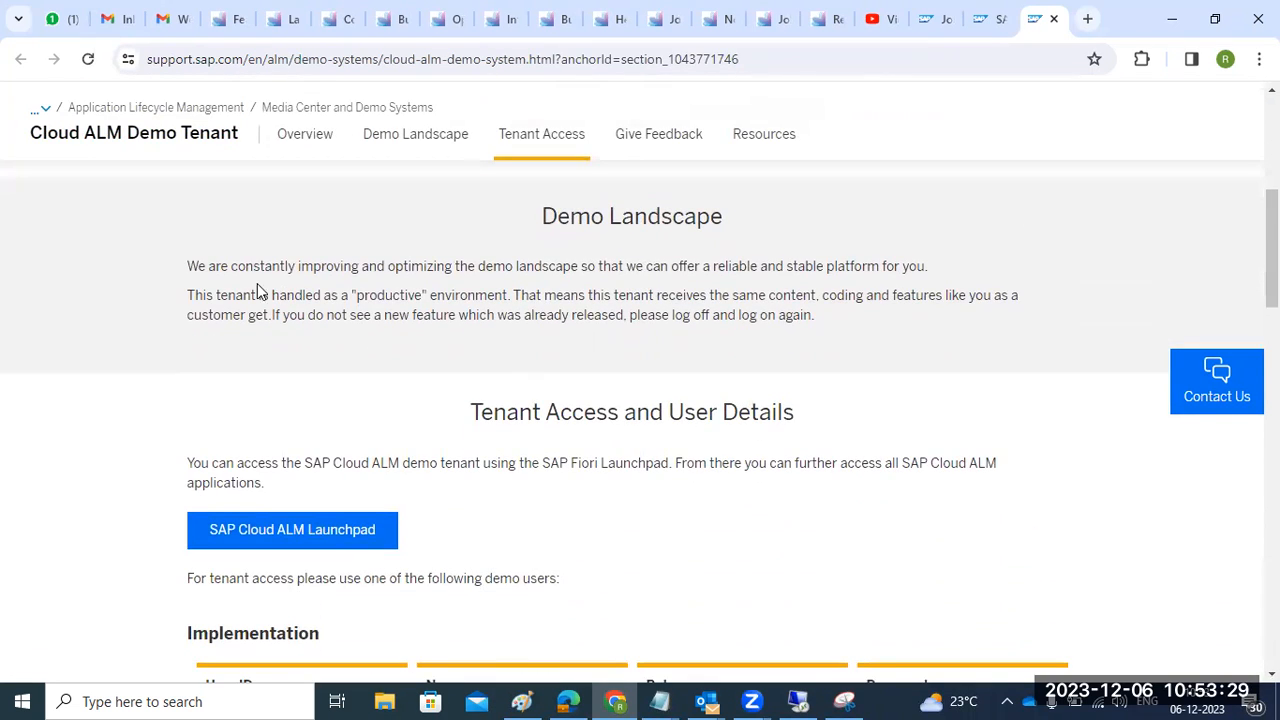
pyautogui.moveTo(244, 266); pyautogui.dragTo(572, 297)
pyautogui.scroll(-2, 560, 300)
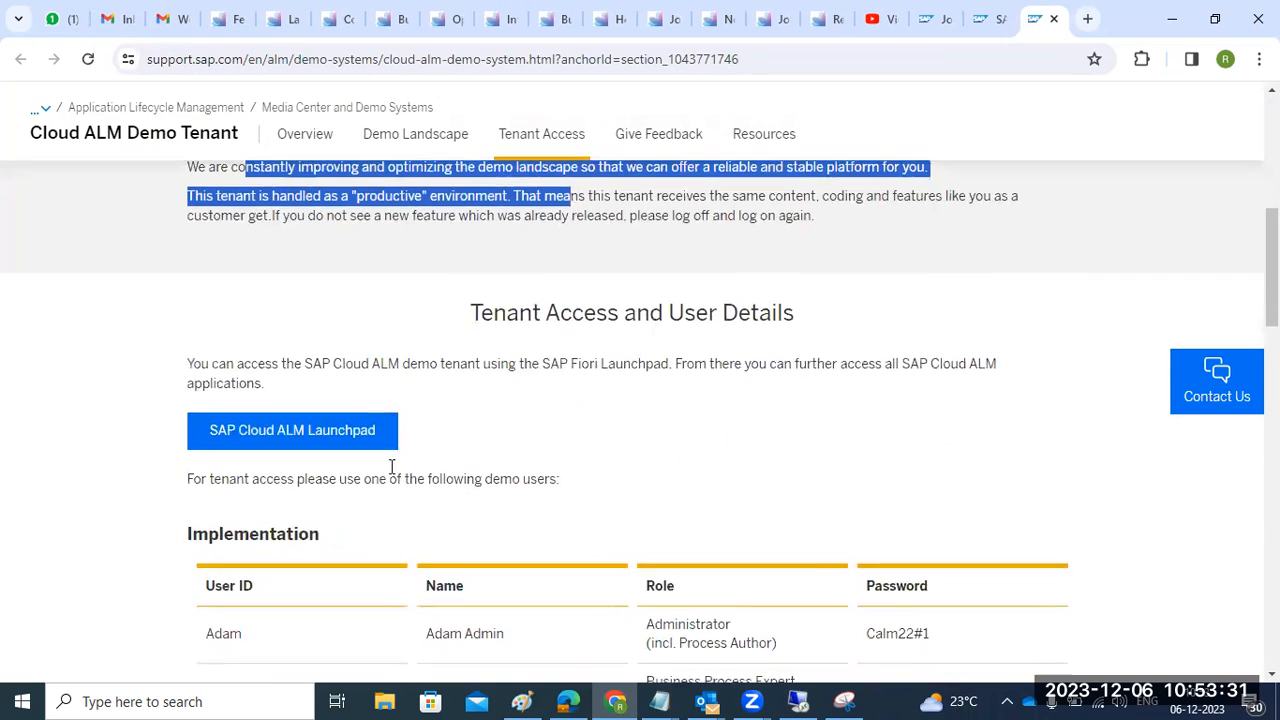
pyautogui.scroll(-1, 310, 437)
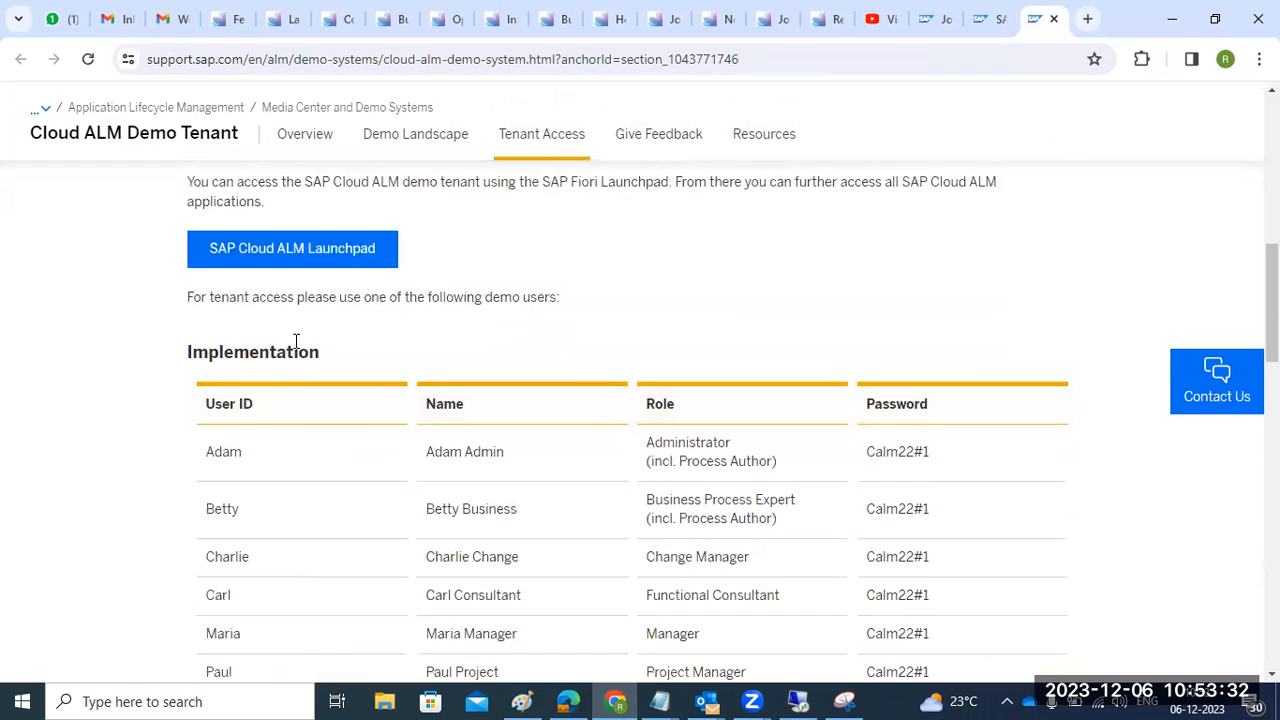
pyautogui.rightClick(288, 256)
pyautogui.click(322, 272)
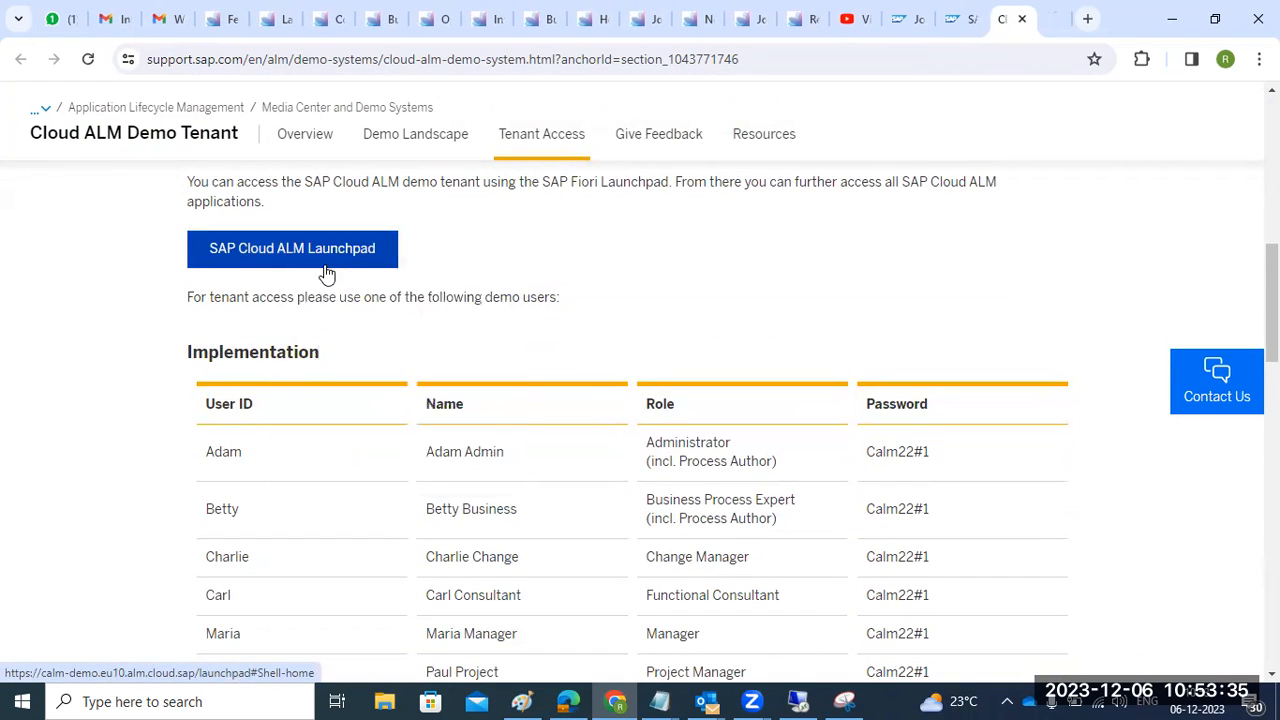
pyautogui.click(1046, 21)
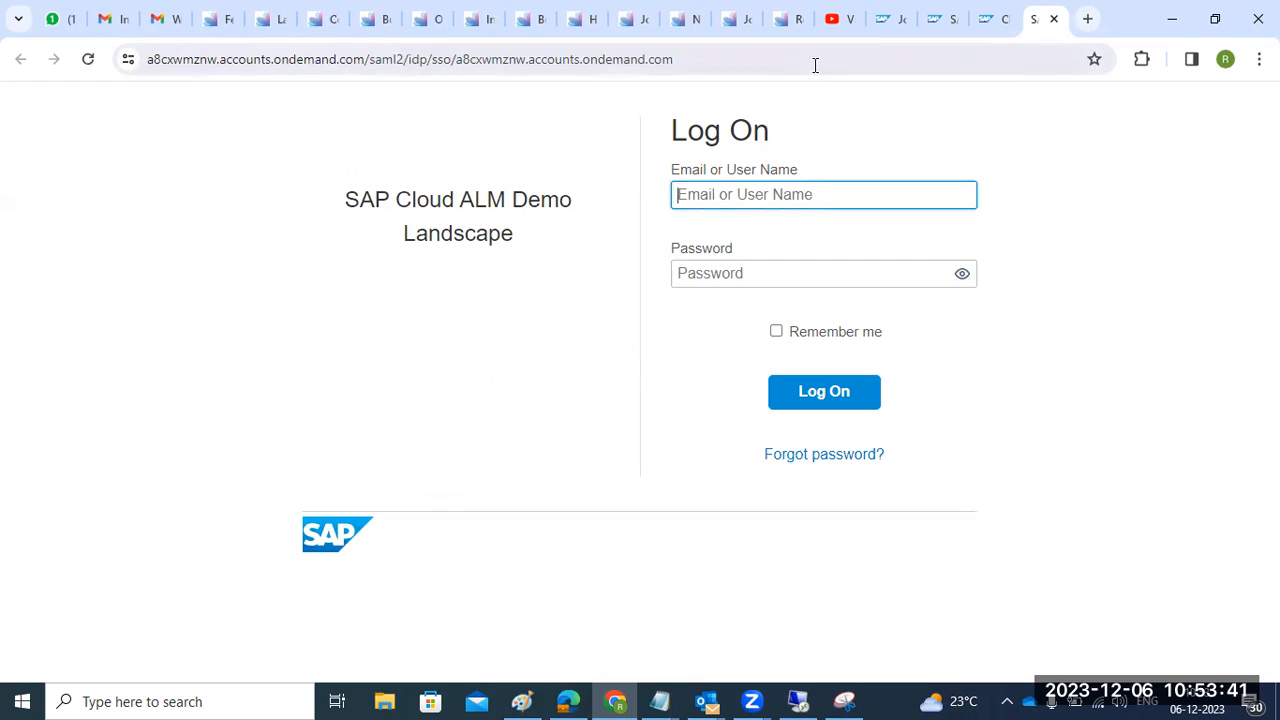
pyautogui.click(975, 24)
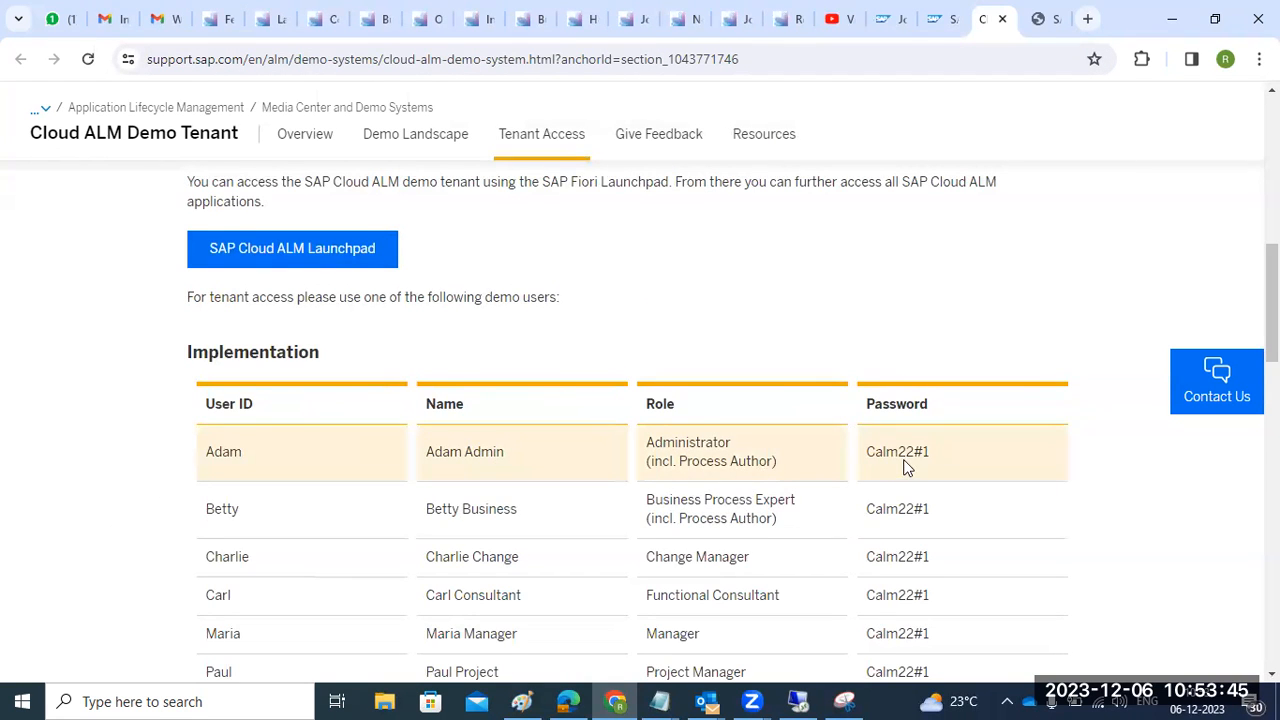
# - Review the demo users section, scroll back to the top, and select the page address
pyautogui.moveTo(188, 297); pyautogui.dragTo(560, 297)
pyautogui.moveTo(424, 452); pyautogui.dragTo(734, 442)
pyautogui.scroll(-1, 647, 470)
pyautogui.scroll(-9, 646, 470)
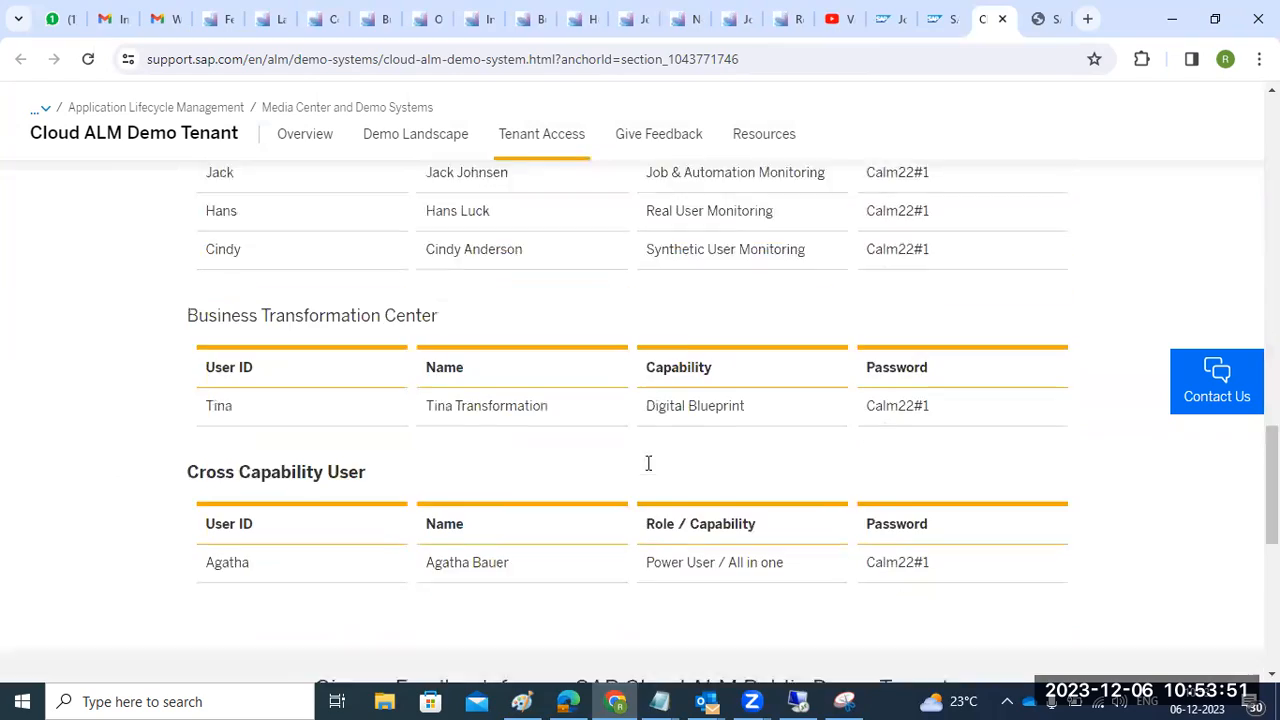
pyautogui.scroll(3, 646, 470)
pyautogui.scroll(3, 646, 470)
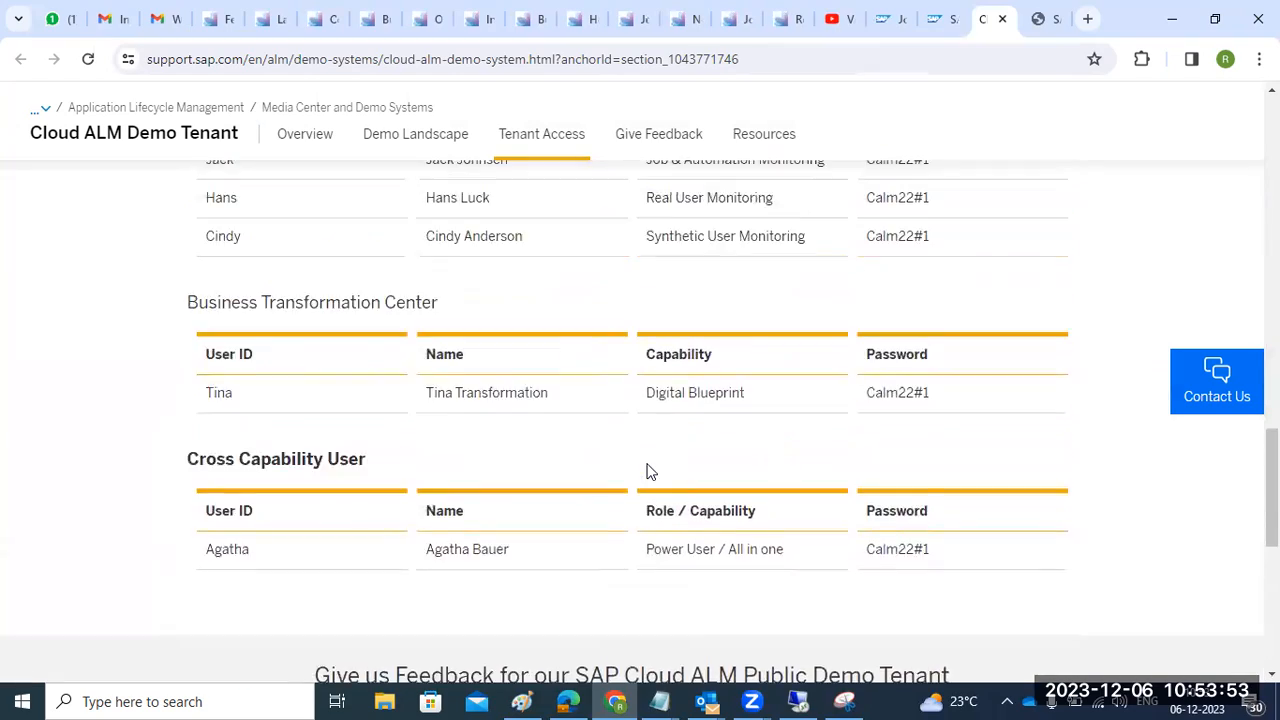
pyautogui.scroll(15, 551, 465)
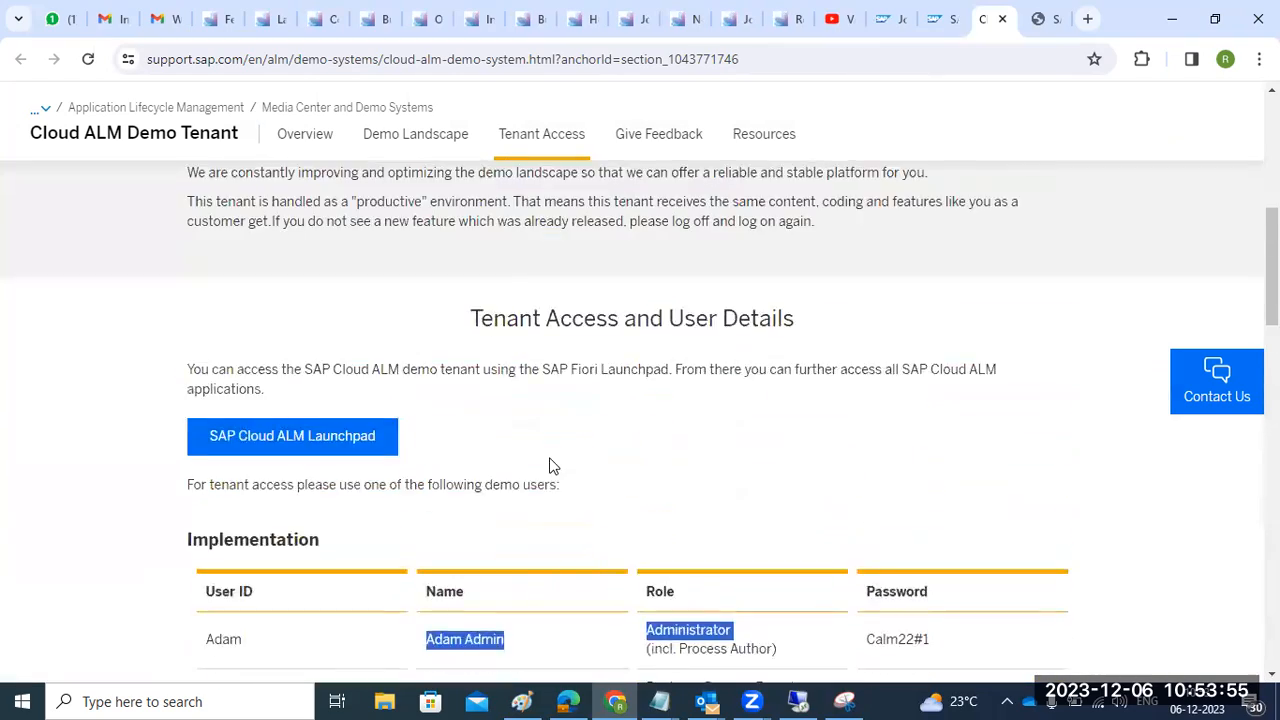
pyautogui.click(375, 62)
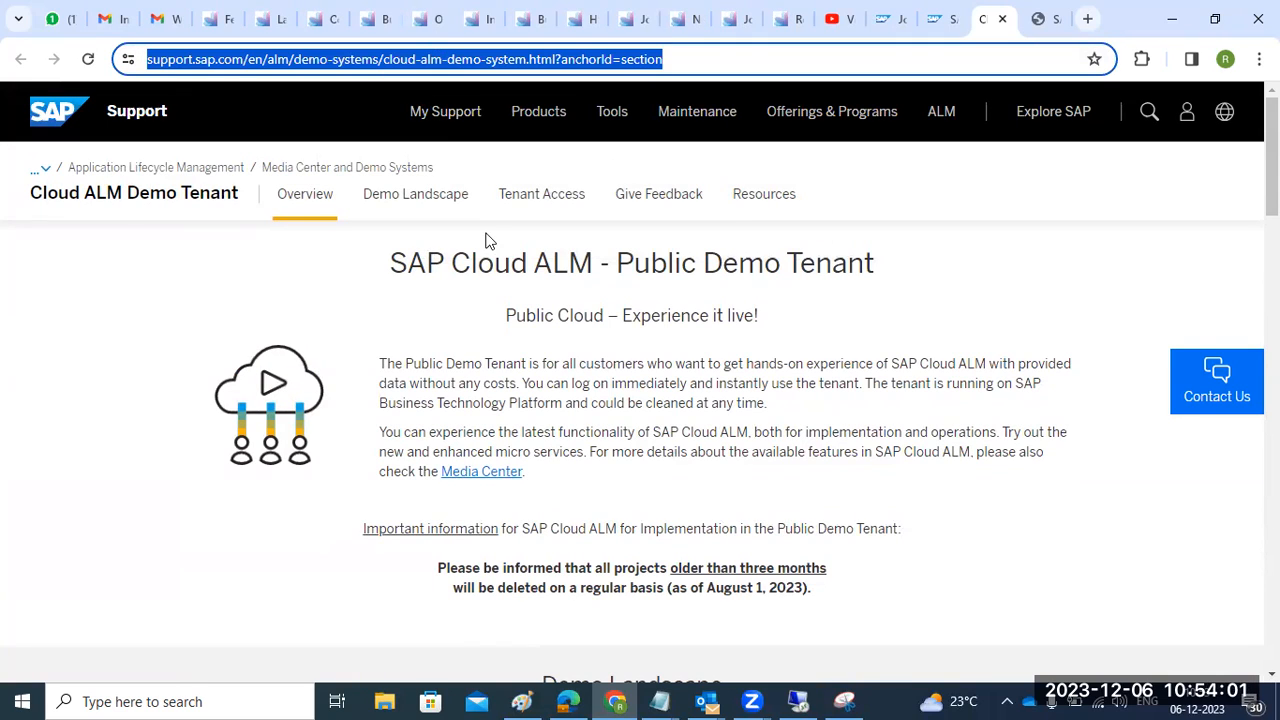
pyautogui.hotkey('alt', 'Tab')
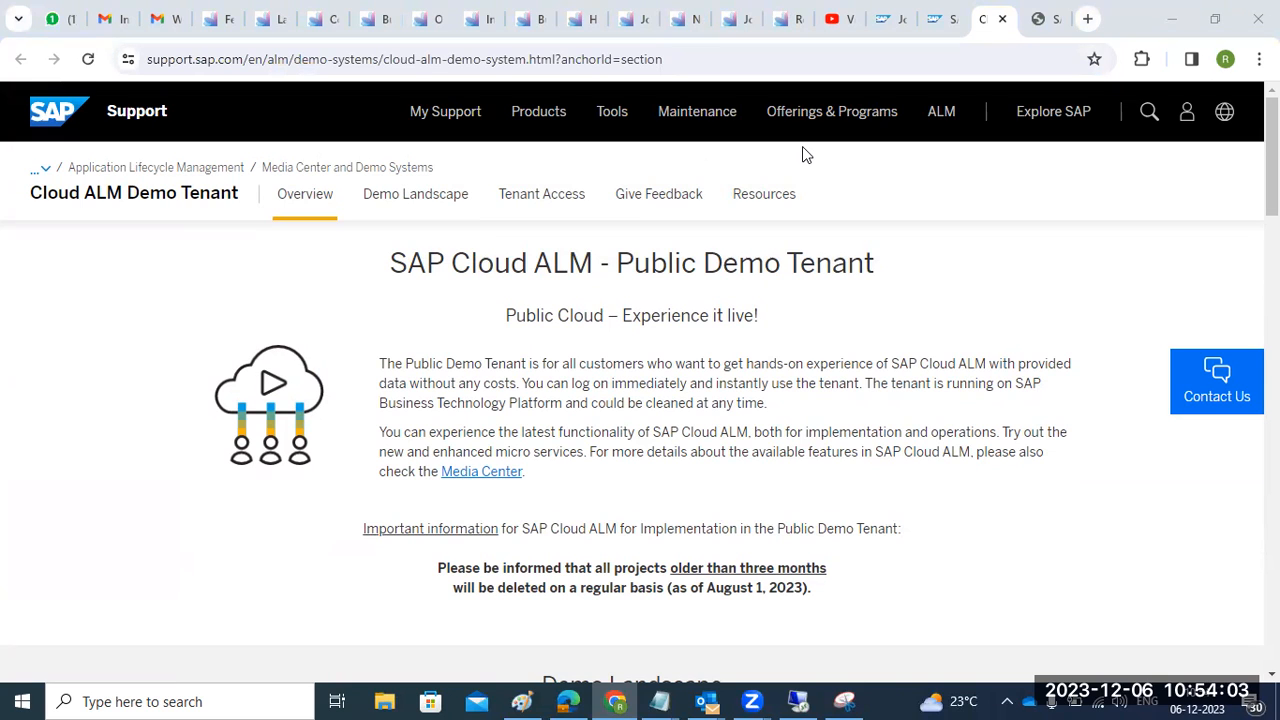
# - Cycle through the Cloud ALM tabs to the empty Operations Automation flow definitions and select the tenant's base URL
pyautogui.click(191, 31)
pyautogui.click(258, 32)
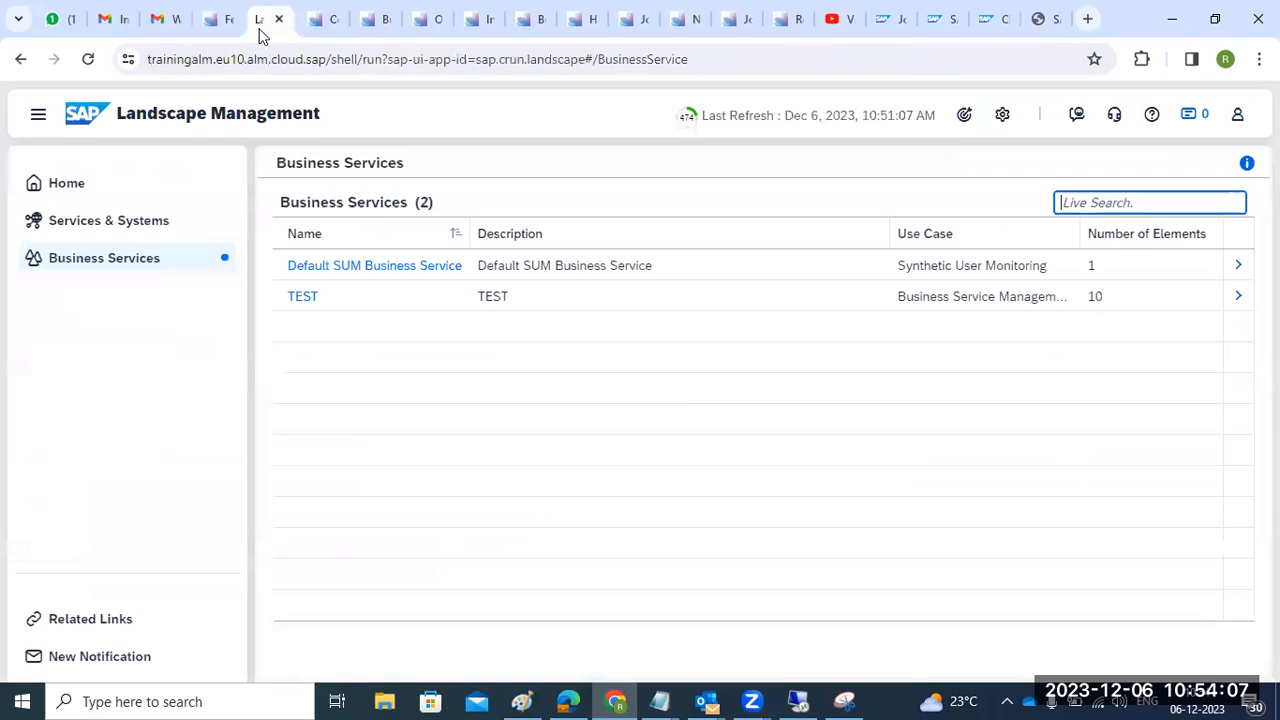
pyautogui.click(320, 32)
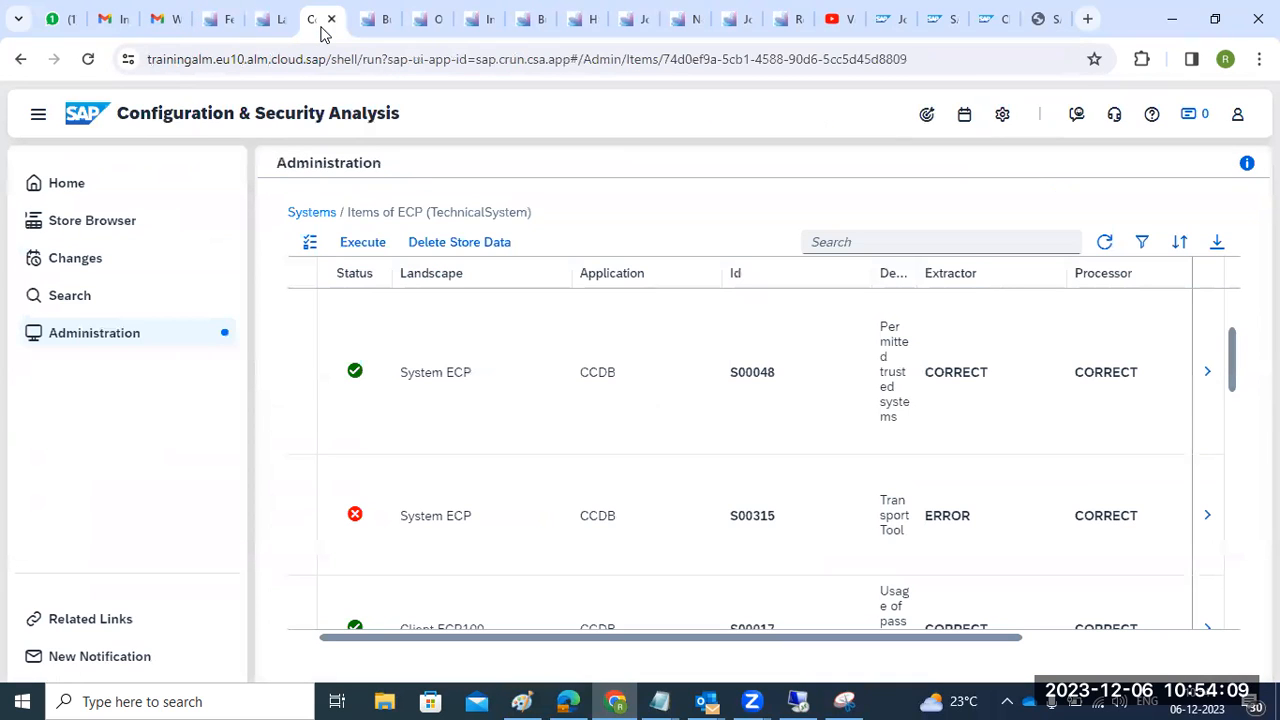
pyautogui.hotkey('ctrl', 'Tab')
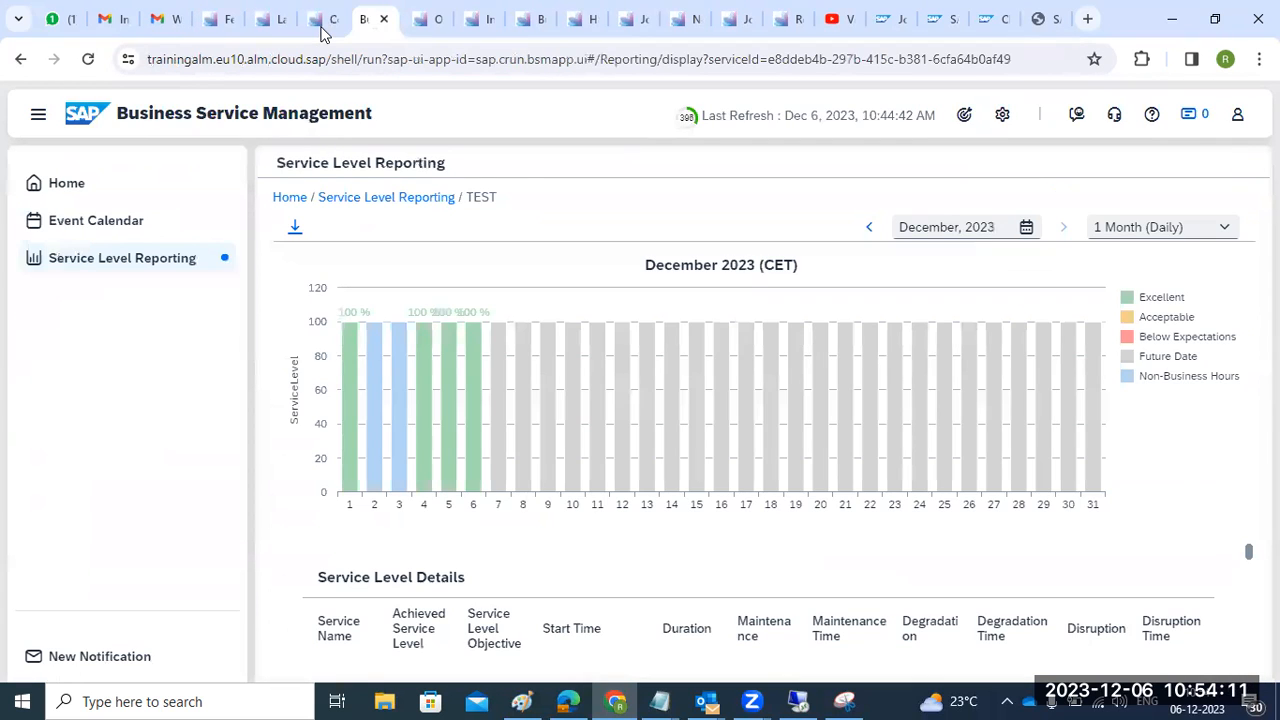
pyautogui.click(432, 30)
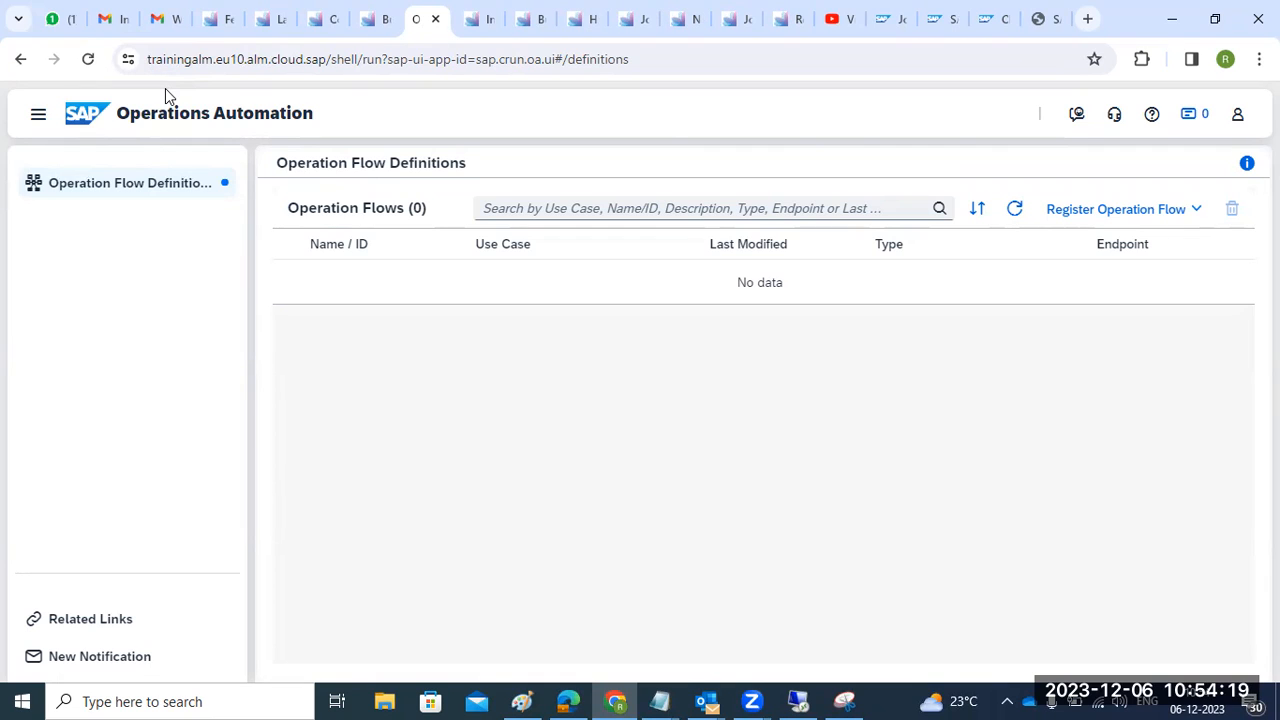
pyautogui.click(147, 60)
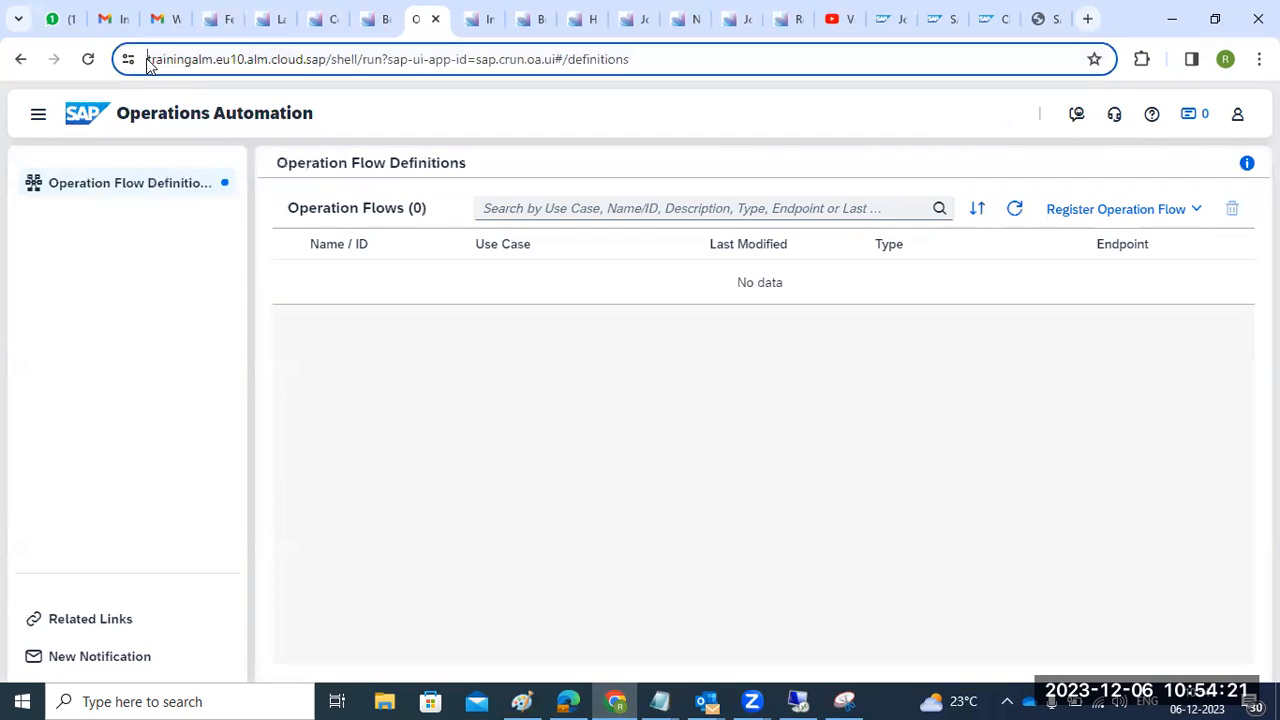
pyautogui.moveTo(147, 60); pyautogui.dragTo(374, 60)
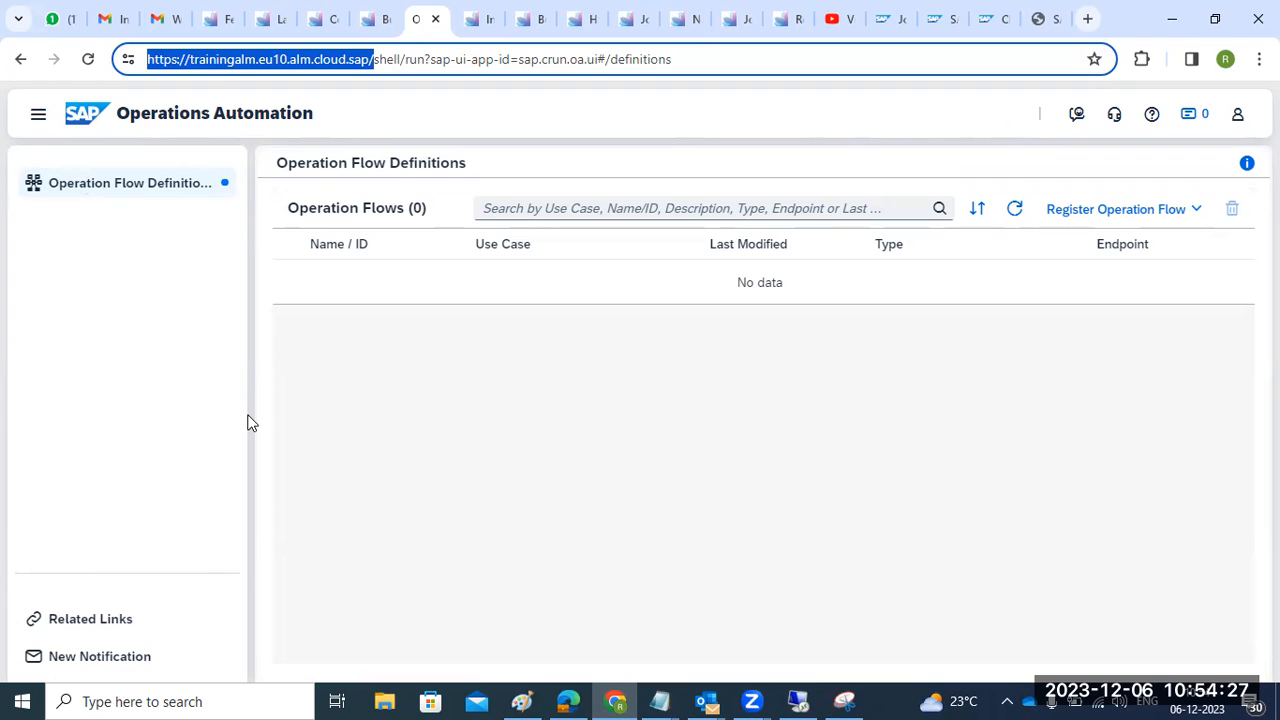
# - In the remote session, leave the Cloud ALM integration setup for SAP Easy Access and minimize it
pyautogui.click(798, 701)
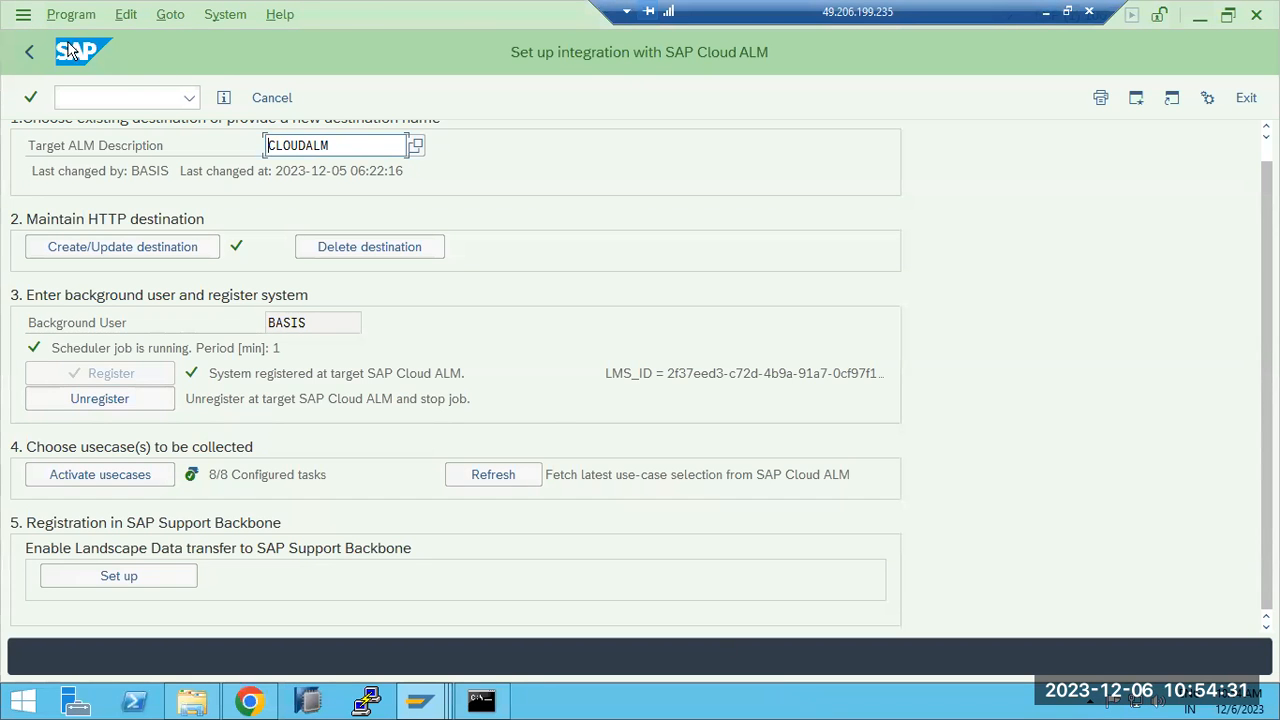
pyautogui.click(31, 52)
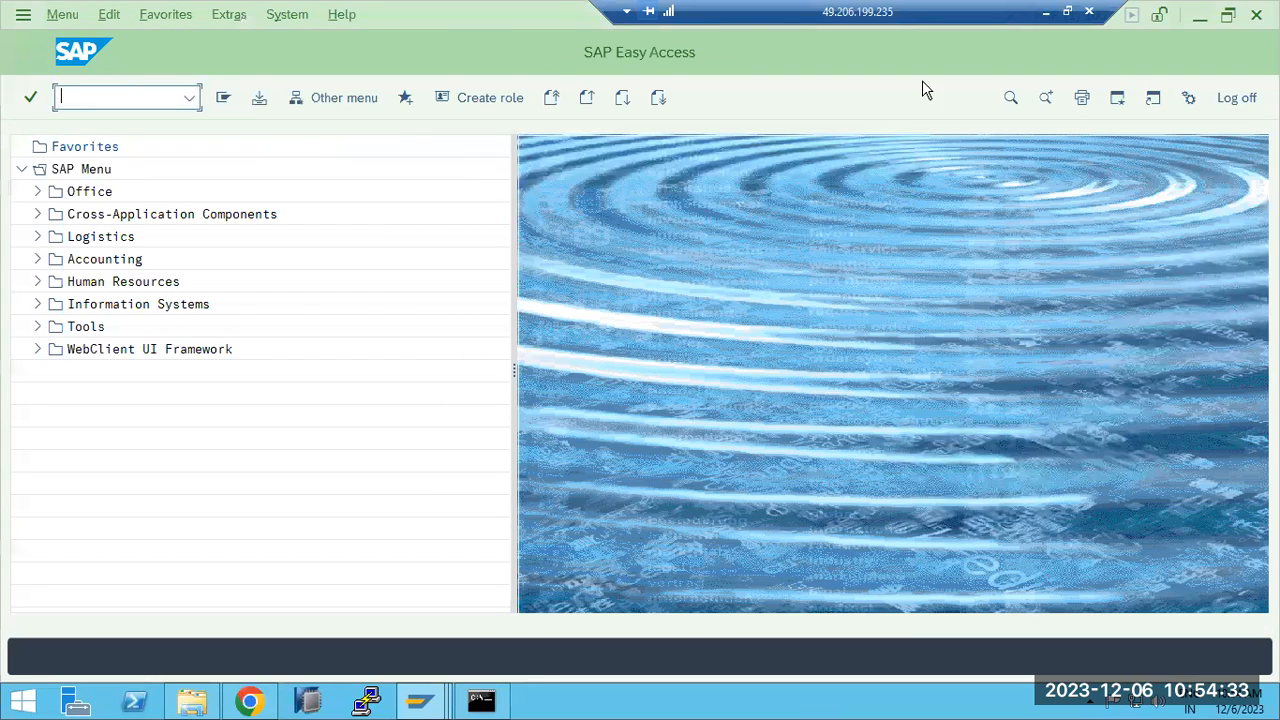
pyautogui.click(1046, 12)
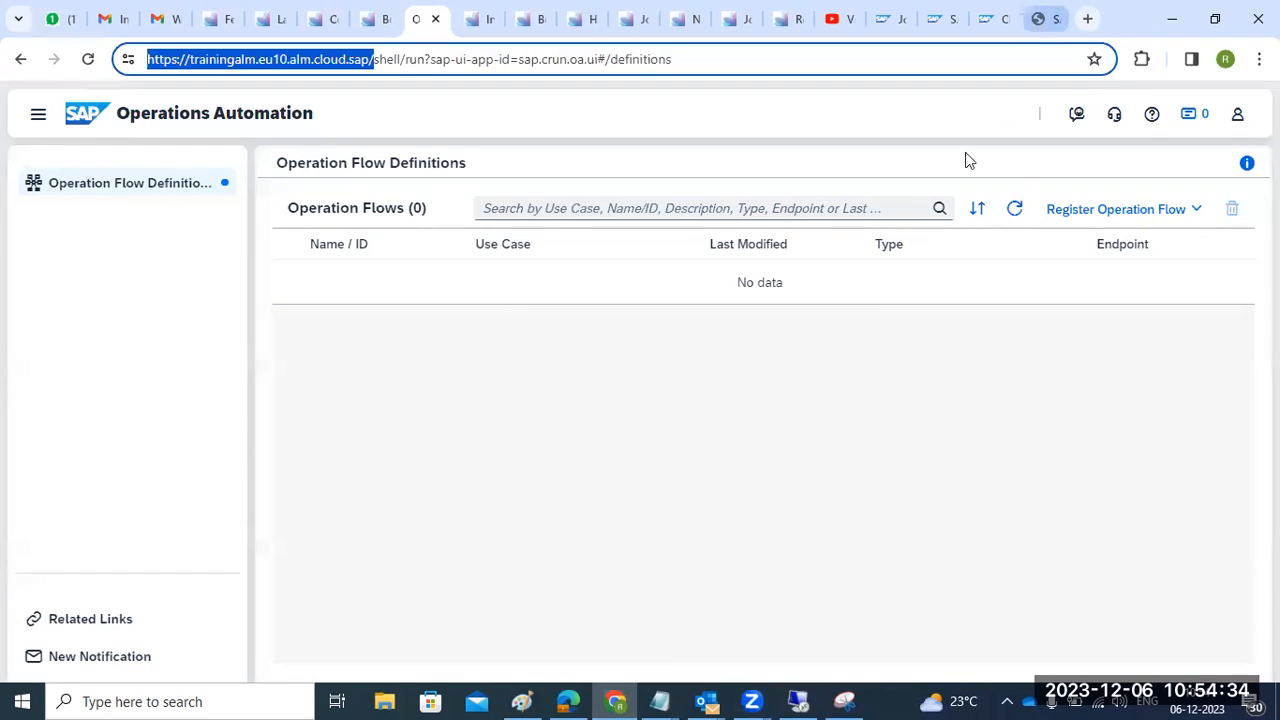
pyautogui.click(898, 36)
pyautogui.hotkey('ctrl', 'Tab')
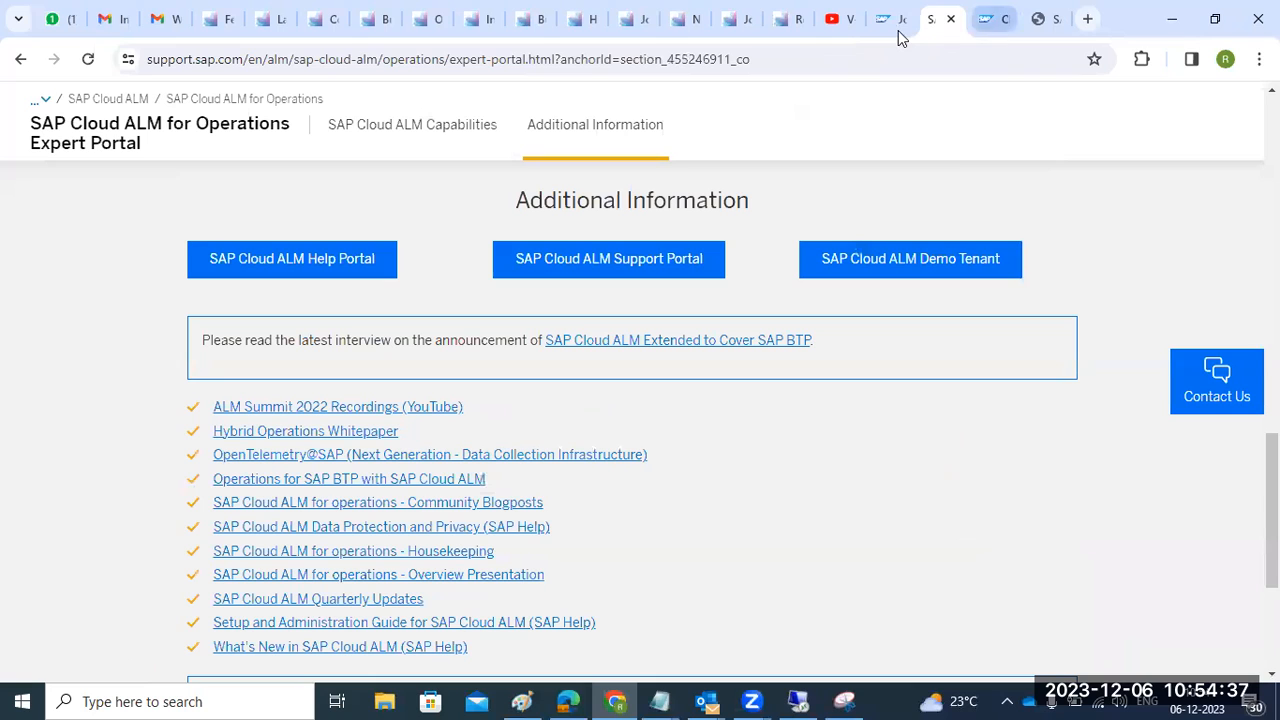
pyautogui.click(496, 61)
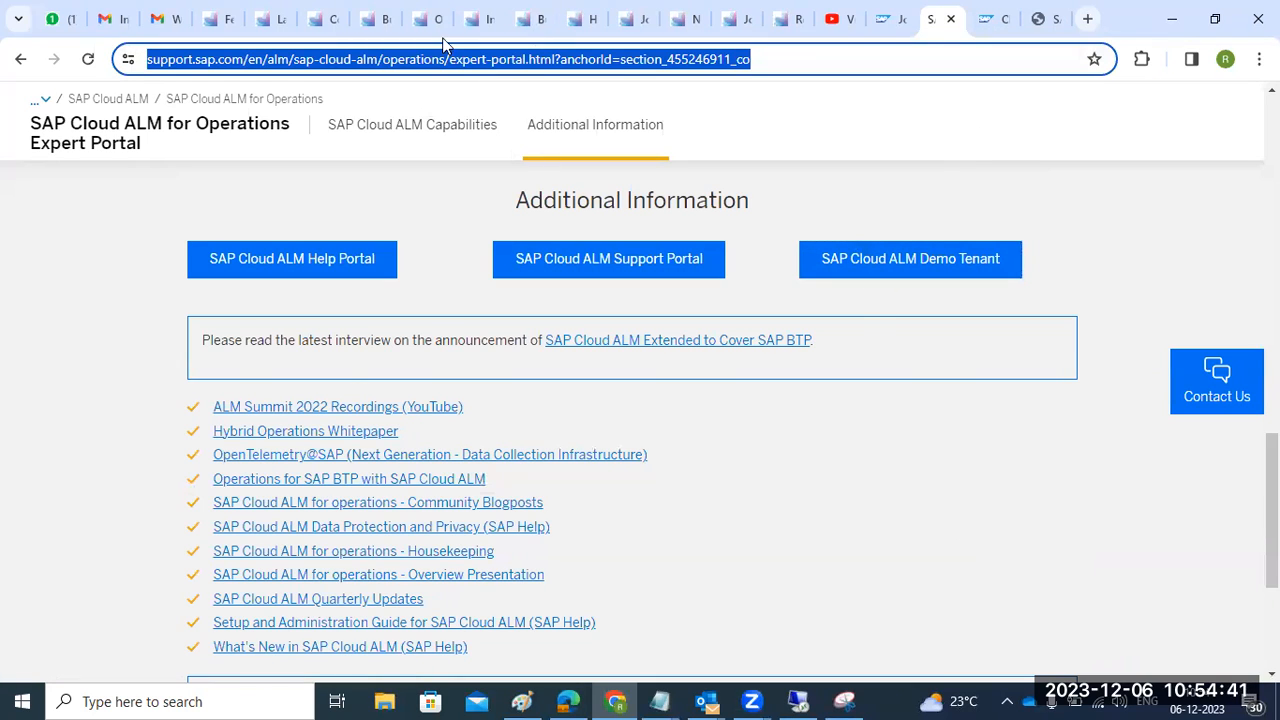
pyautogui.click(620, 532)
pyautogui.scroll(-1, 716, 509)
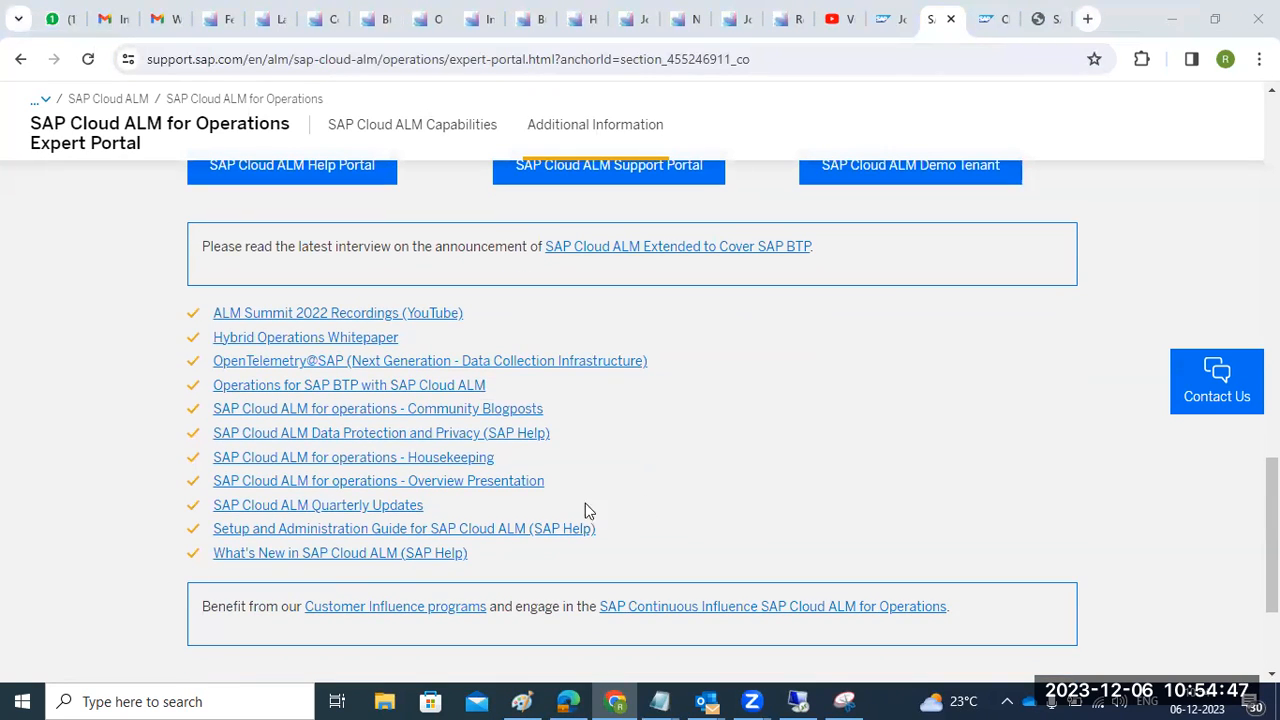
pyautogui.scroll(-2, 433, 518)
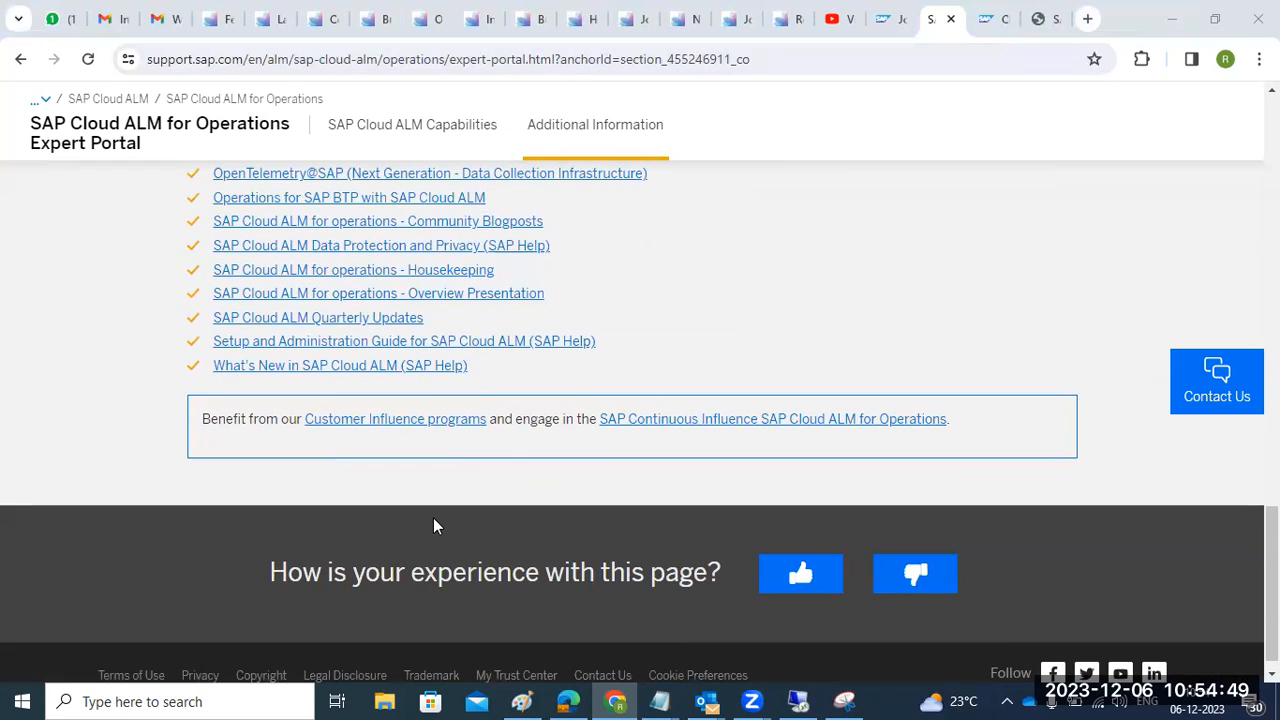
pyautogui.scroll(3, 433, 518)
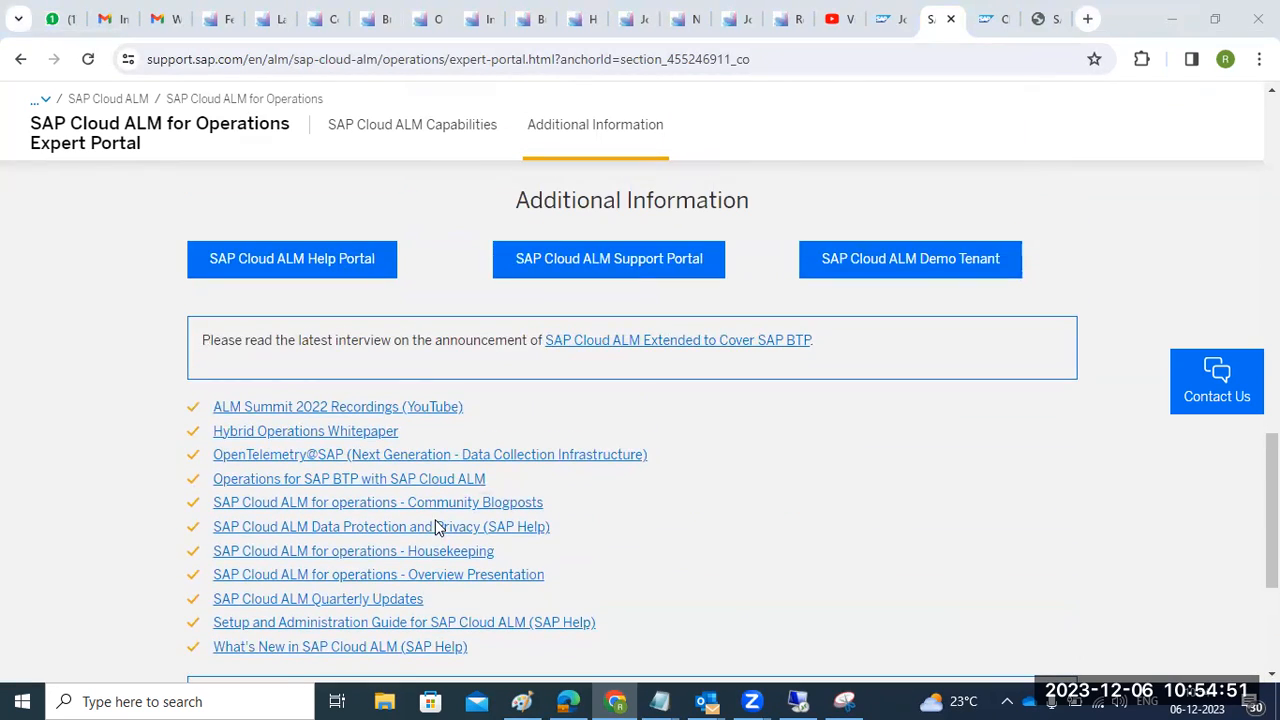
pyautogui.scroll(1, 435, 527)
pyautogui.scroll(5, 435, 527)
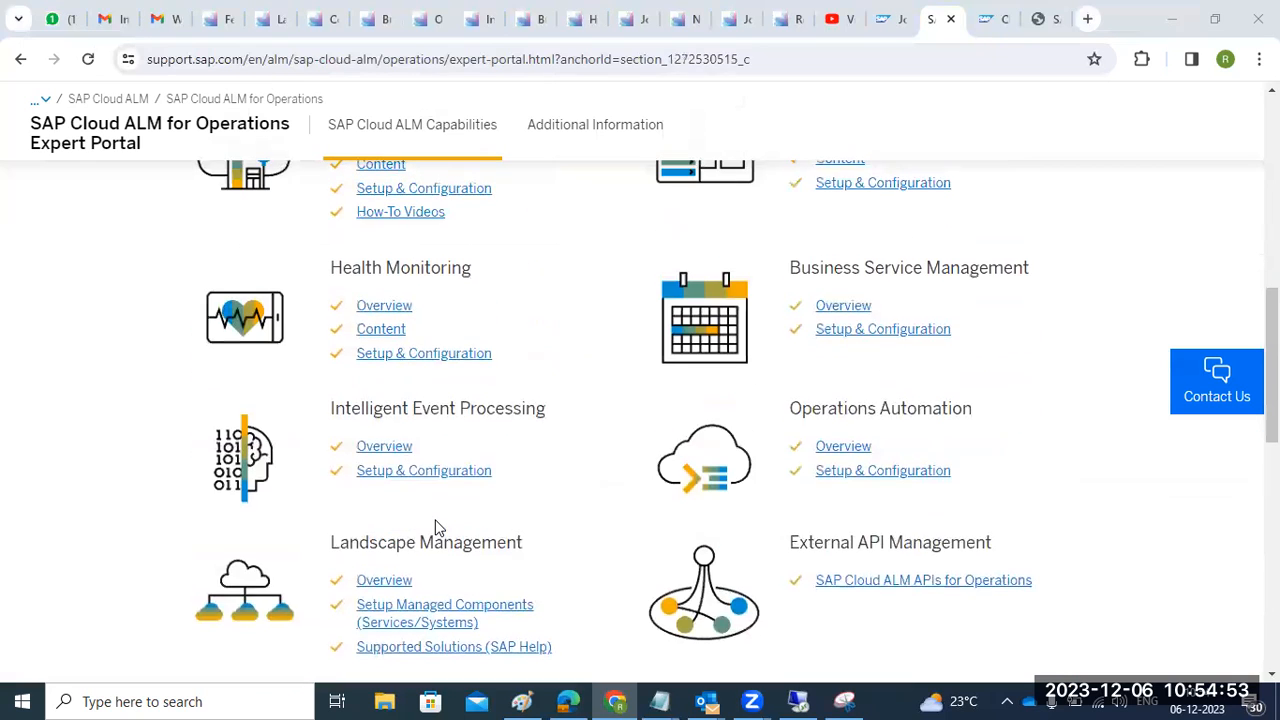
pyautogui.scroll(5, 435, 527)
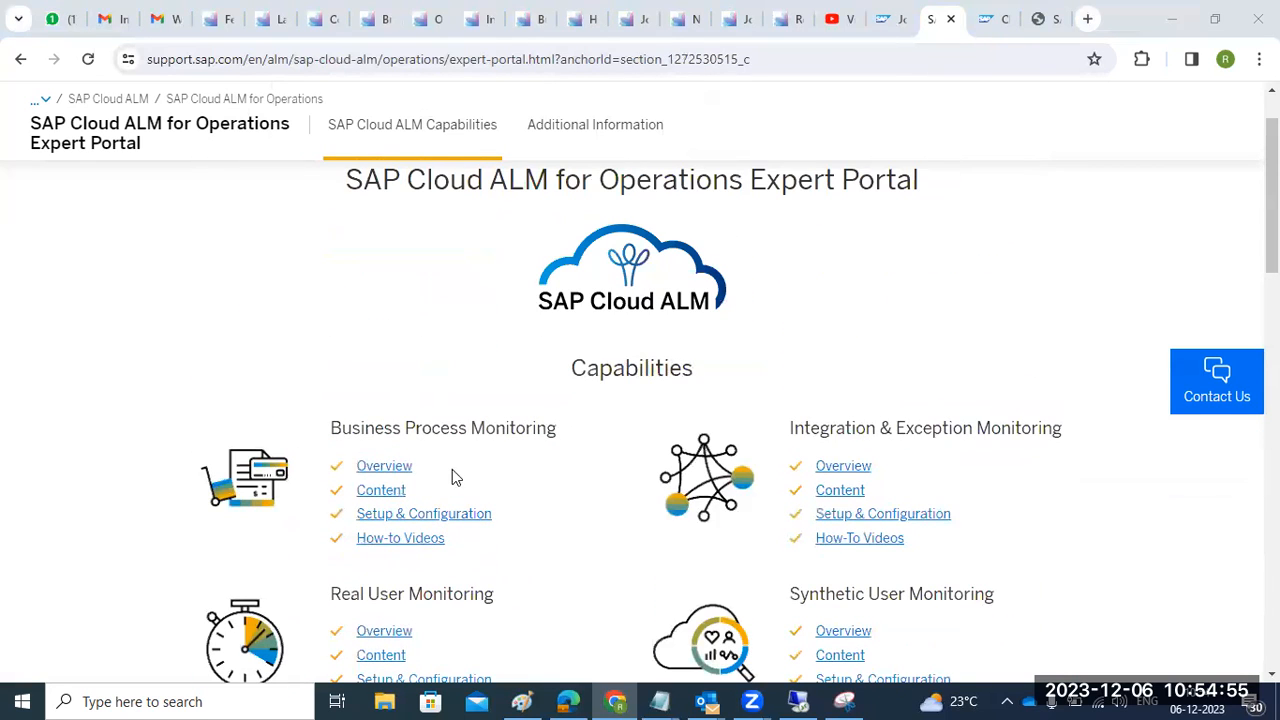
pyautogui.scroll(-2, 577, 438)
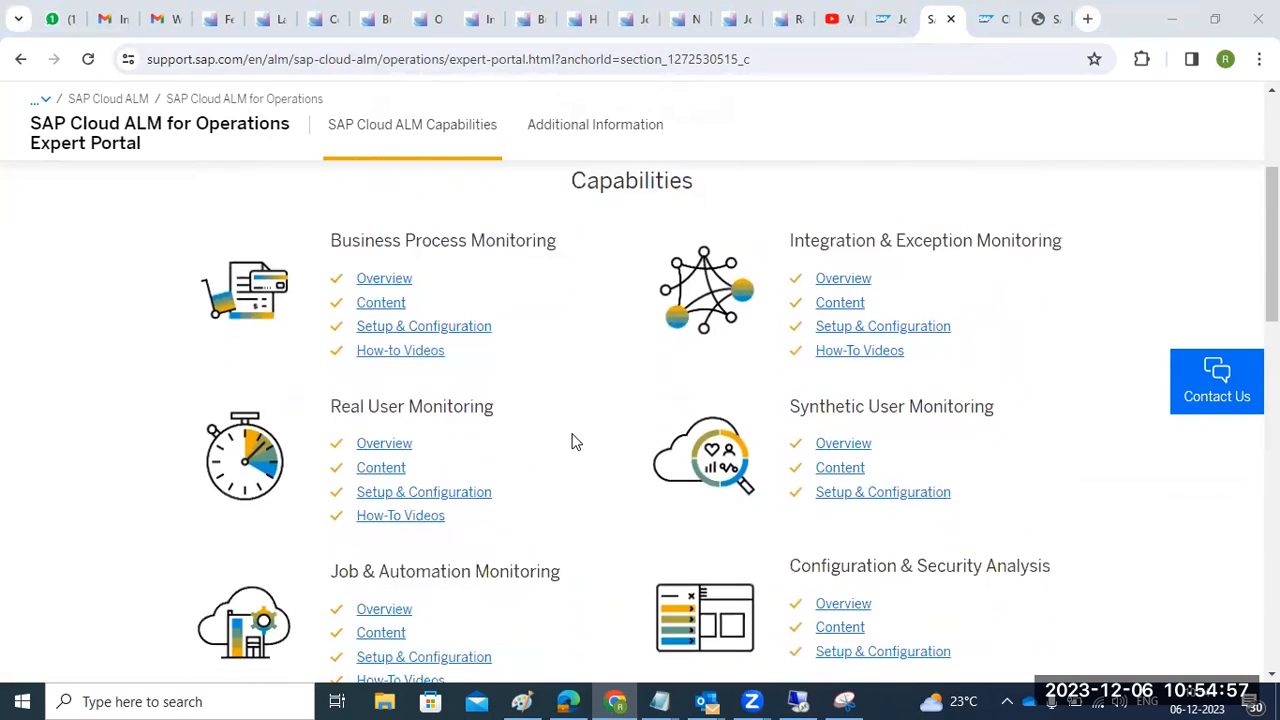
pyautogui.scroll(-4, 686, 466)
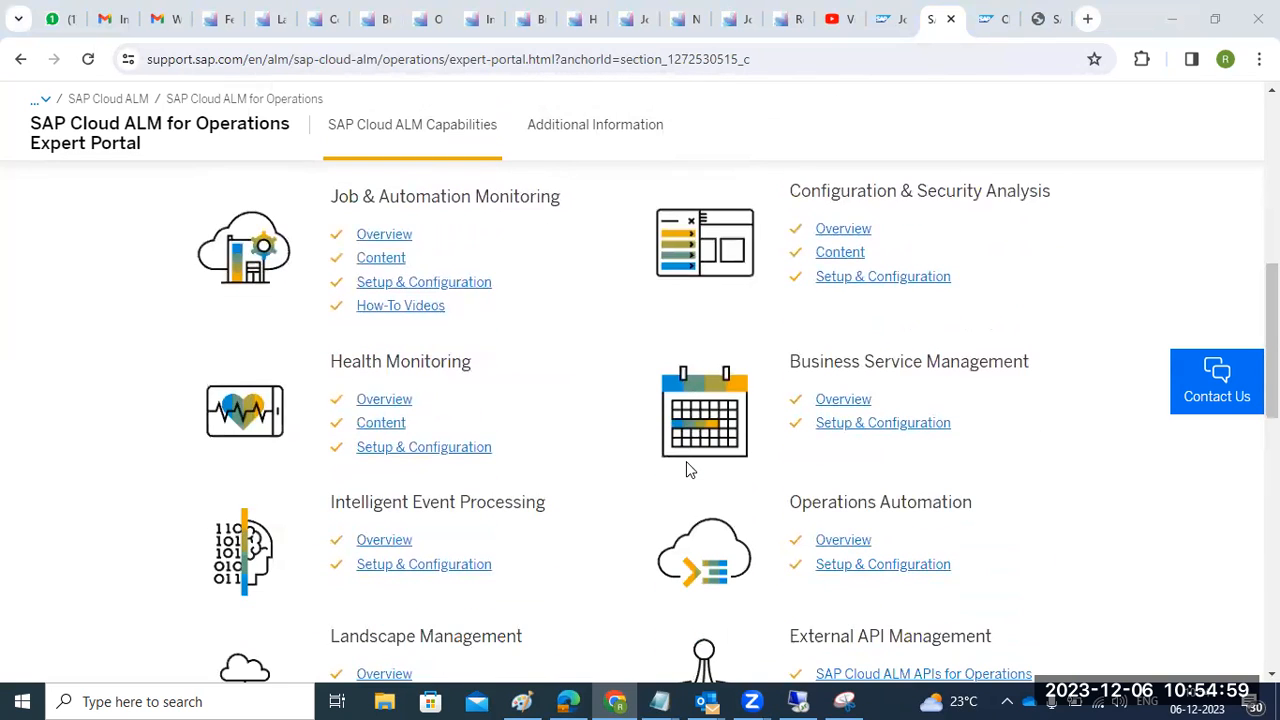
pyautogui.scroll(-3, 686, 462)
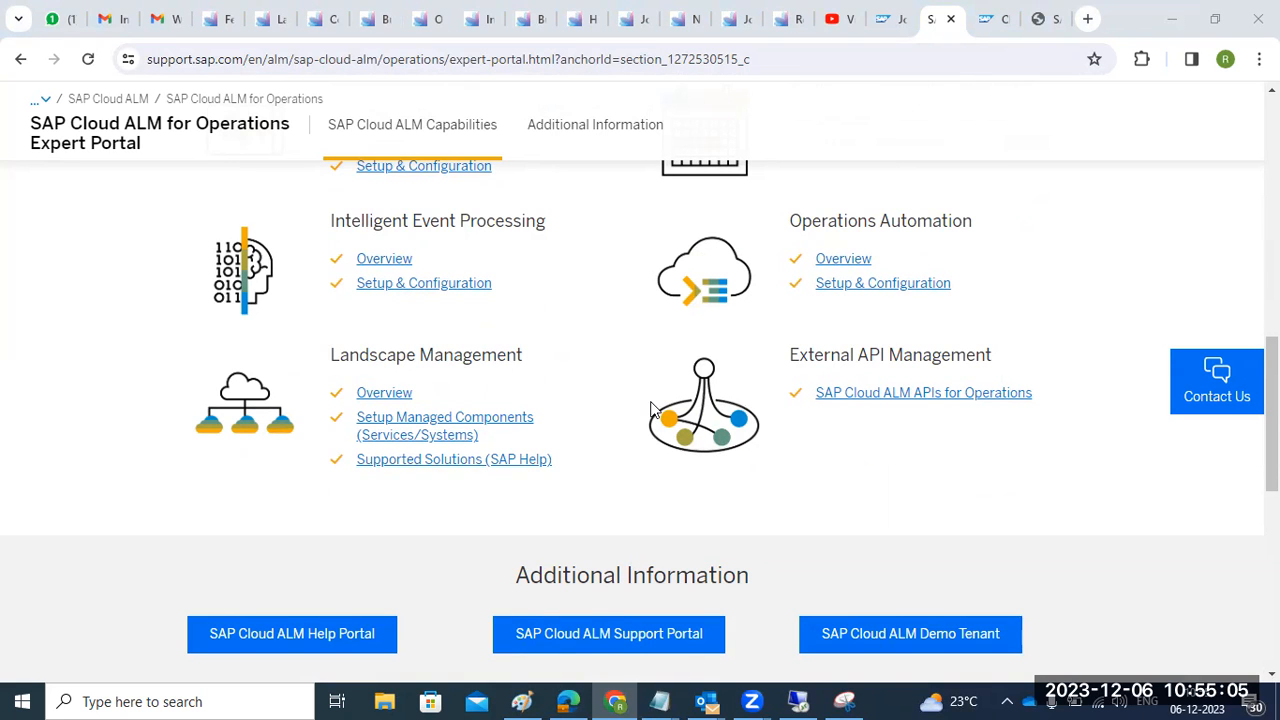
pyautogui.scroll(8, 650, 410)
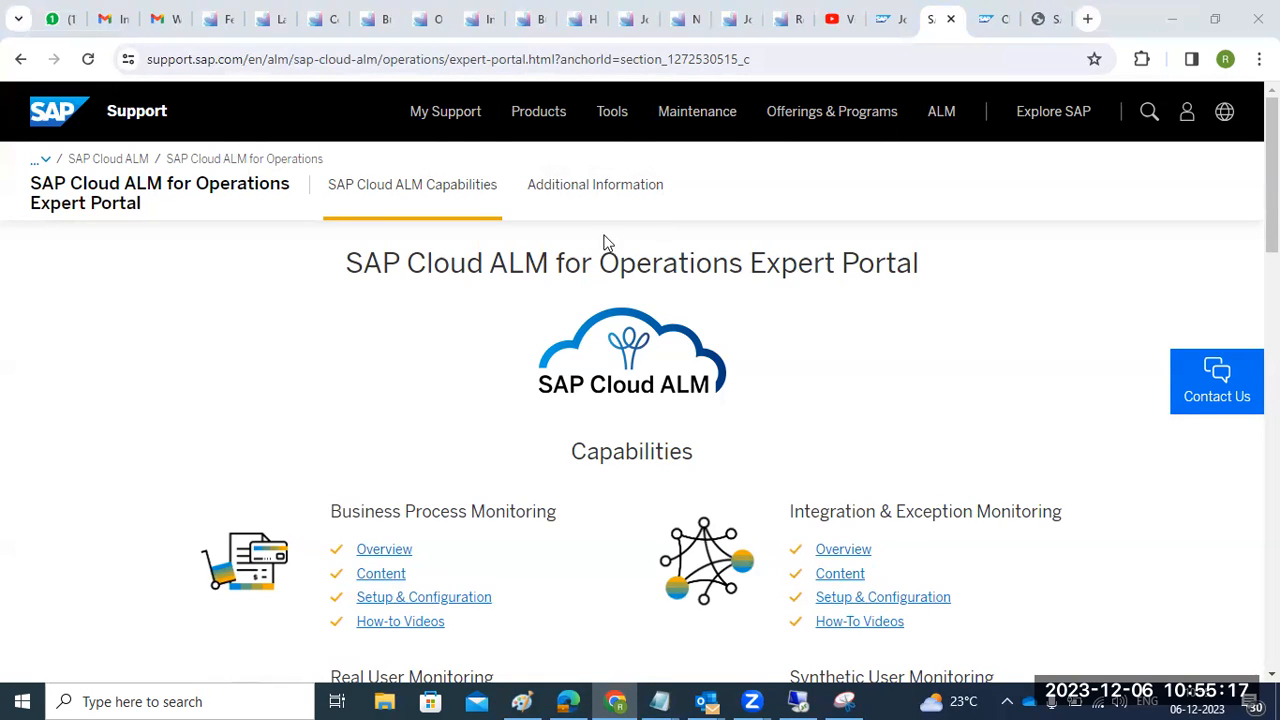
pyautogui.scroll(-6, 437, 486)
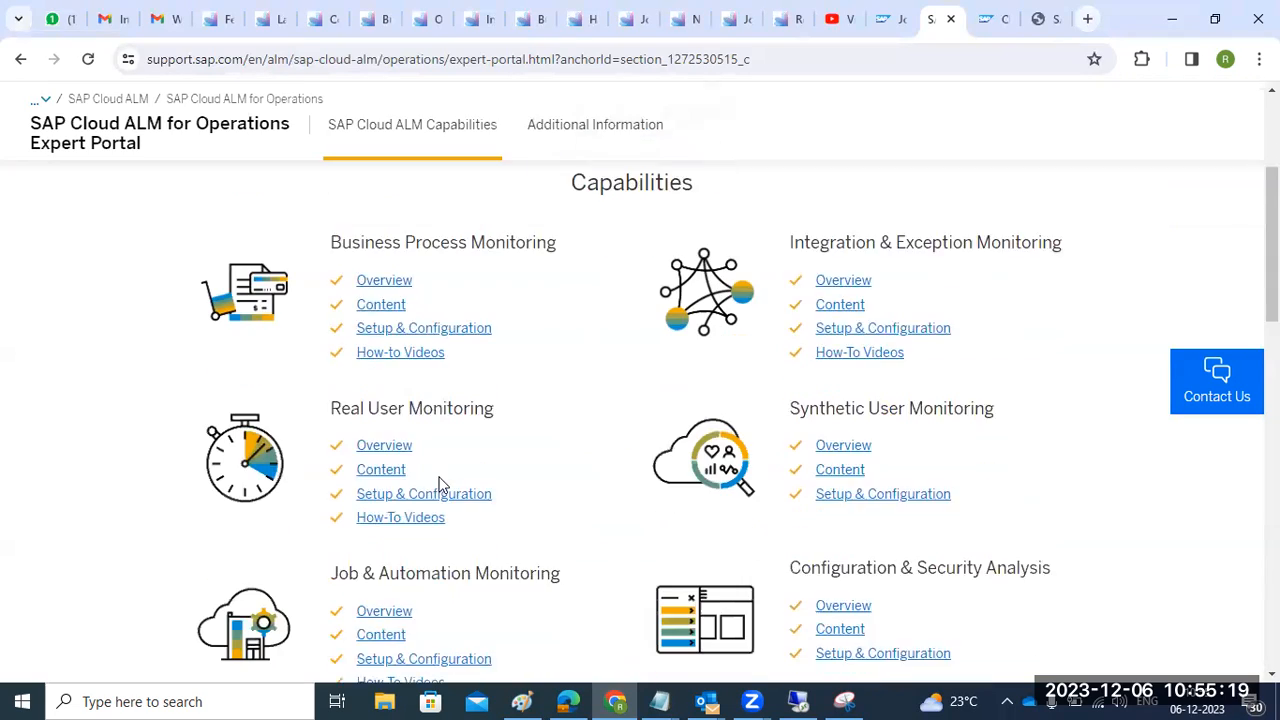
pyautogui.scroll(-5, 437, 486)
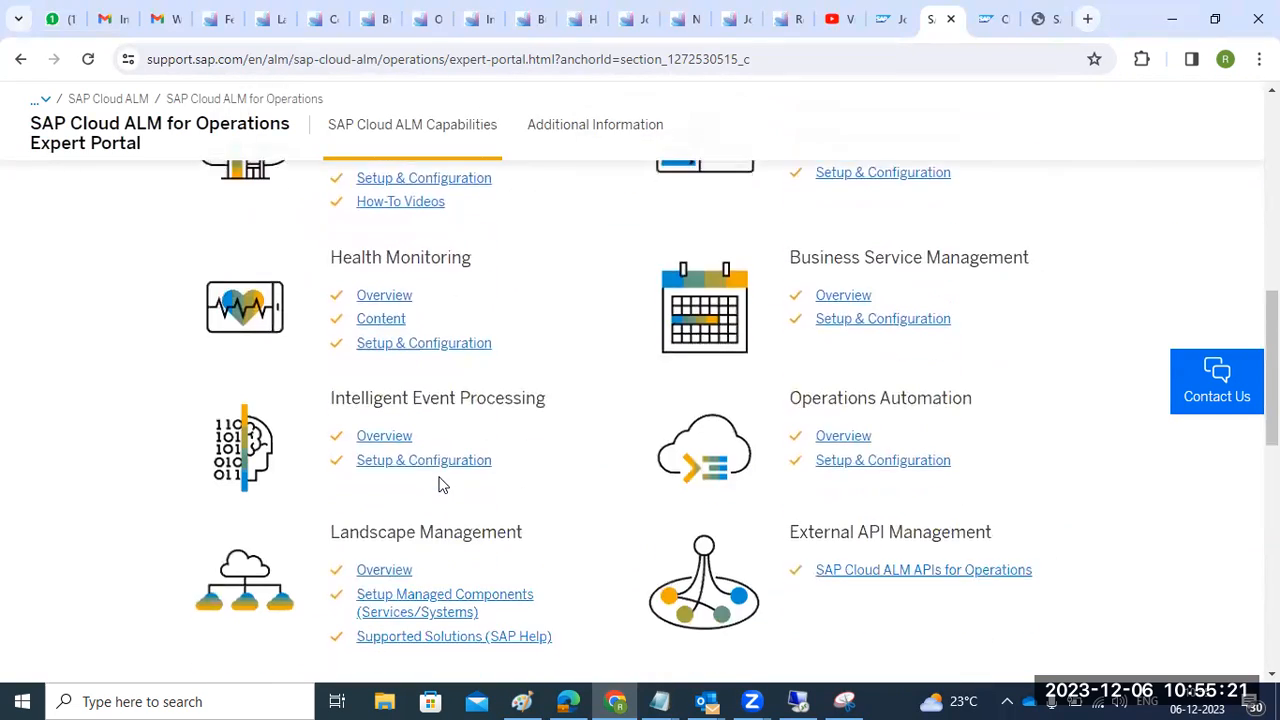
pyautogui.scroll(10, 437, 483)
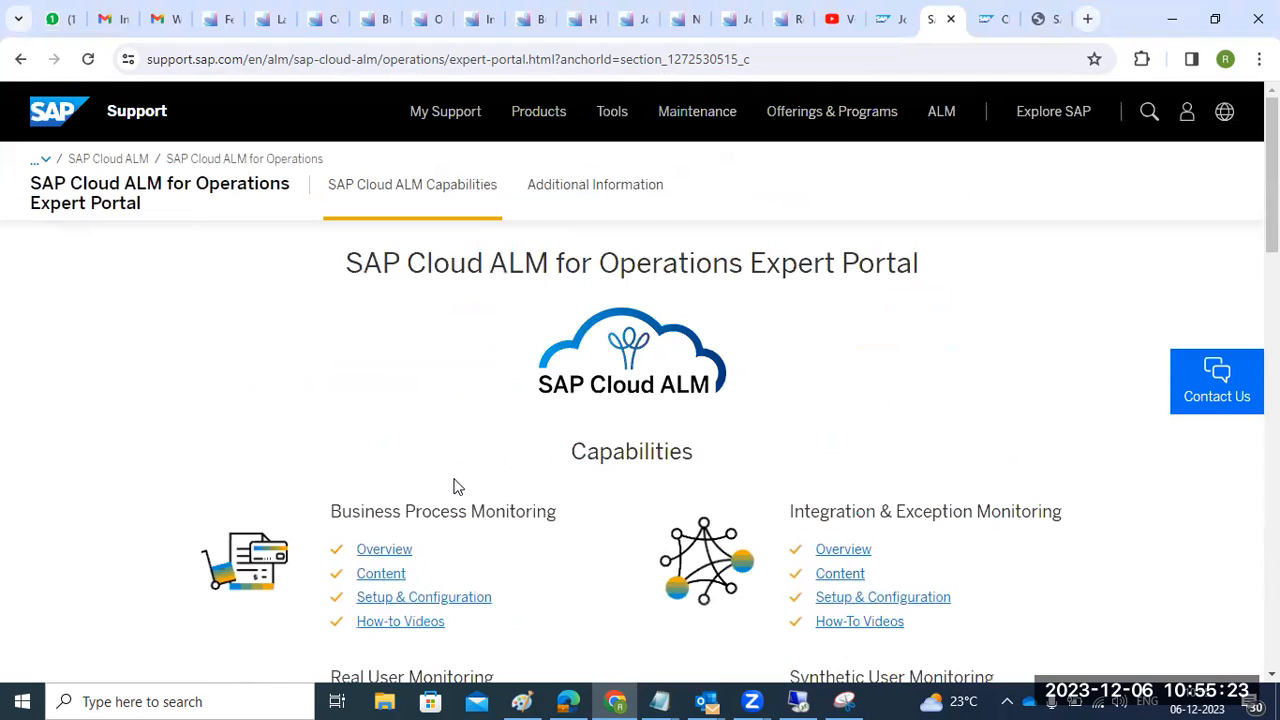
pyautogui.click(529, 35)
pyautogui.scroll(-3, 386, 420)
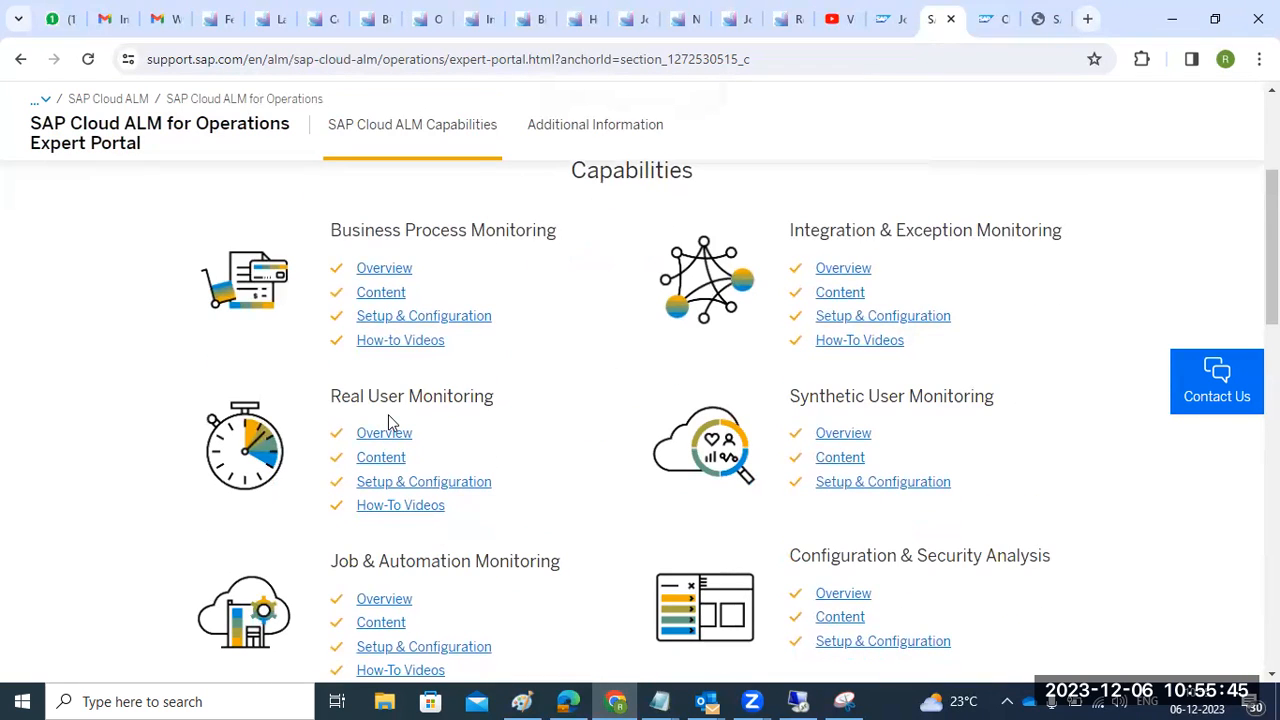
pyautogui.scroll(-4, 400, 460)
pyautogui.scroll(-3, 410, 505)
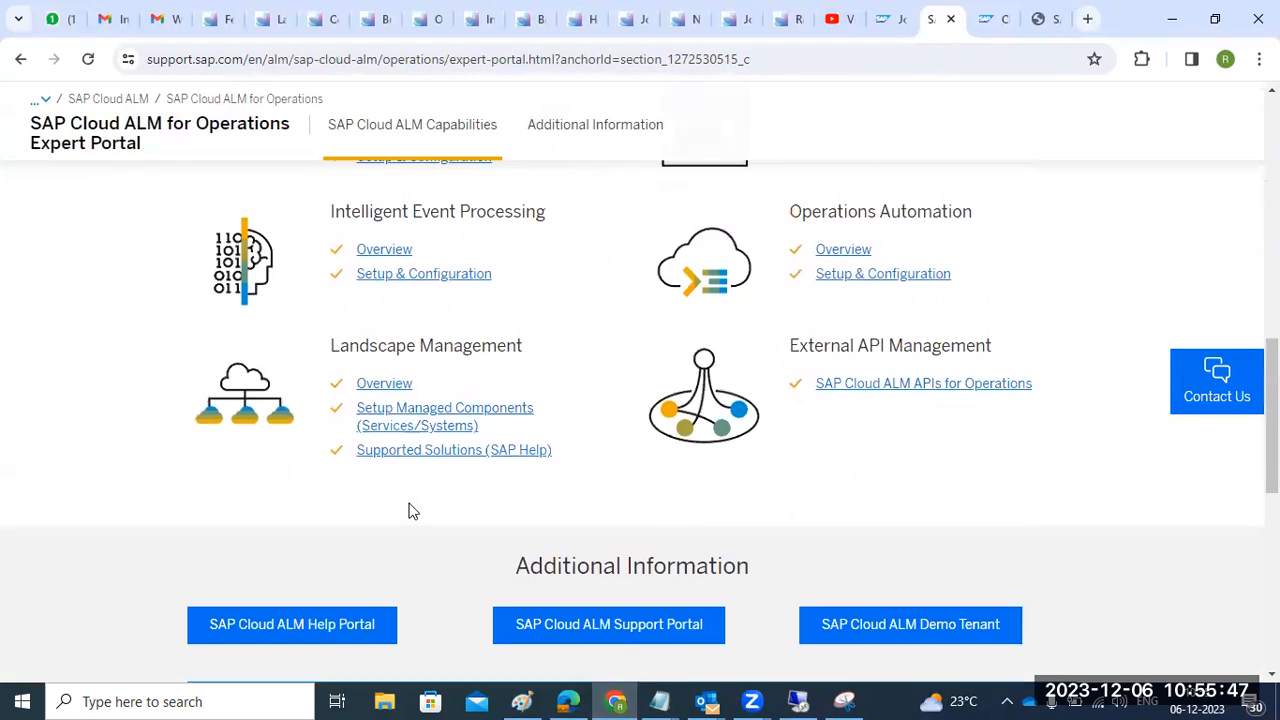
pyautogui.scroll(1, 394, 450)
pyautogui.scroll(1, 393, 444)
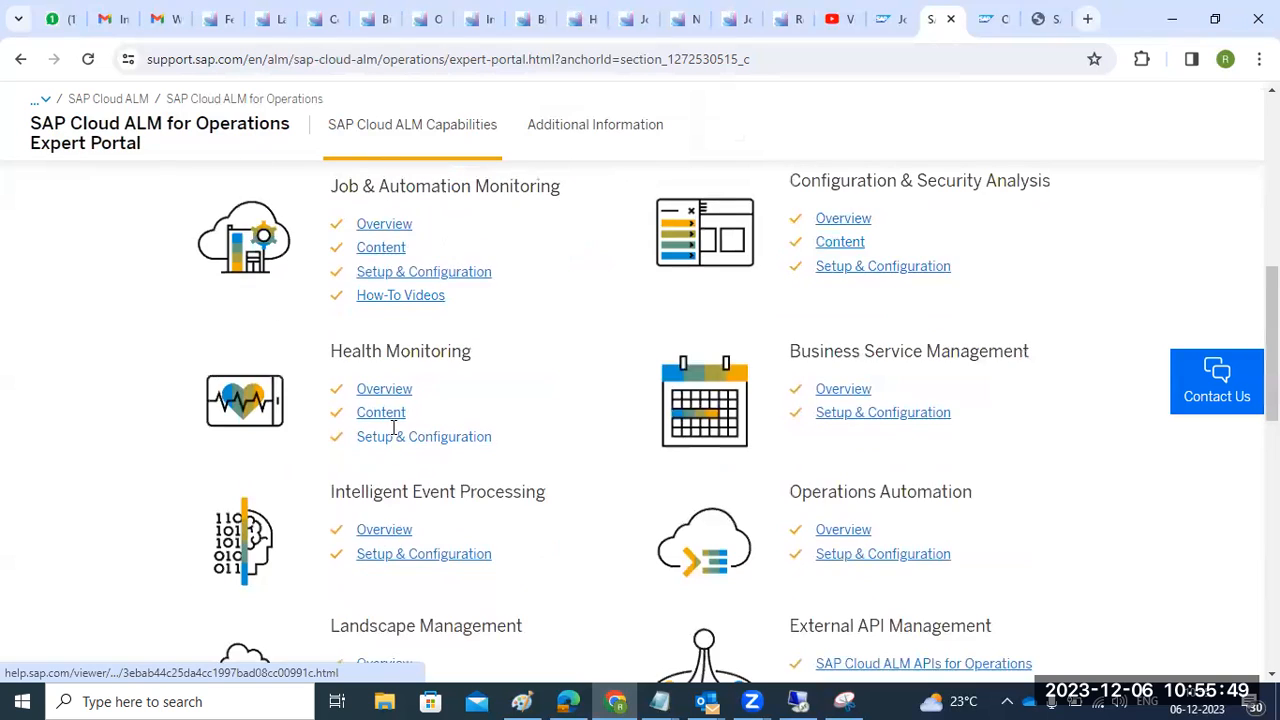
pyautogui.click(203, 22)
# - Cycle through the monitoring tabs to Health Monitoring and open its managed components settings (Cloud ALM service, ECP100)
pyautogui.hotkey('ctrl', 'Tab')
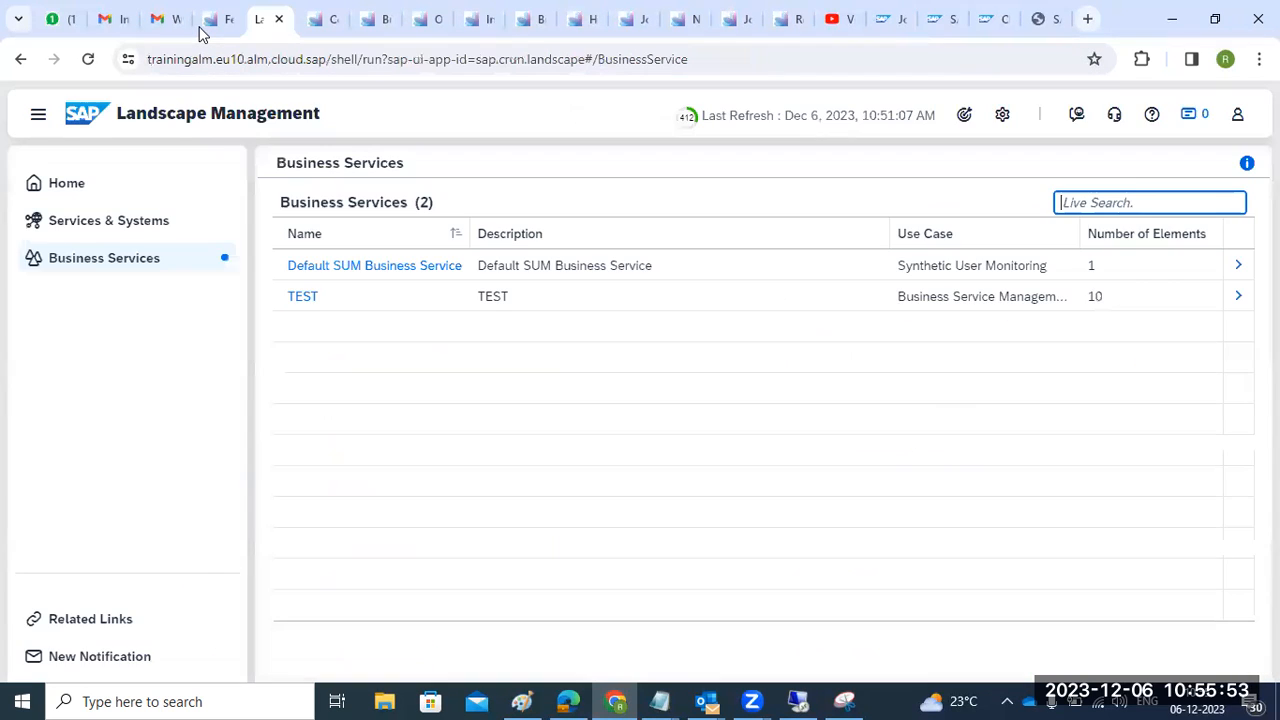
pyautogui.hotkey('ctrl', 'Tab')
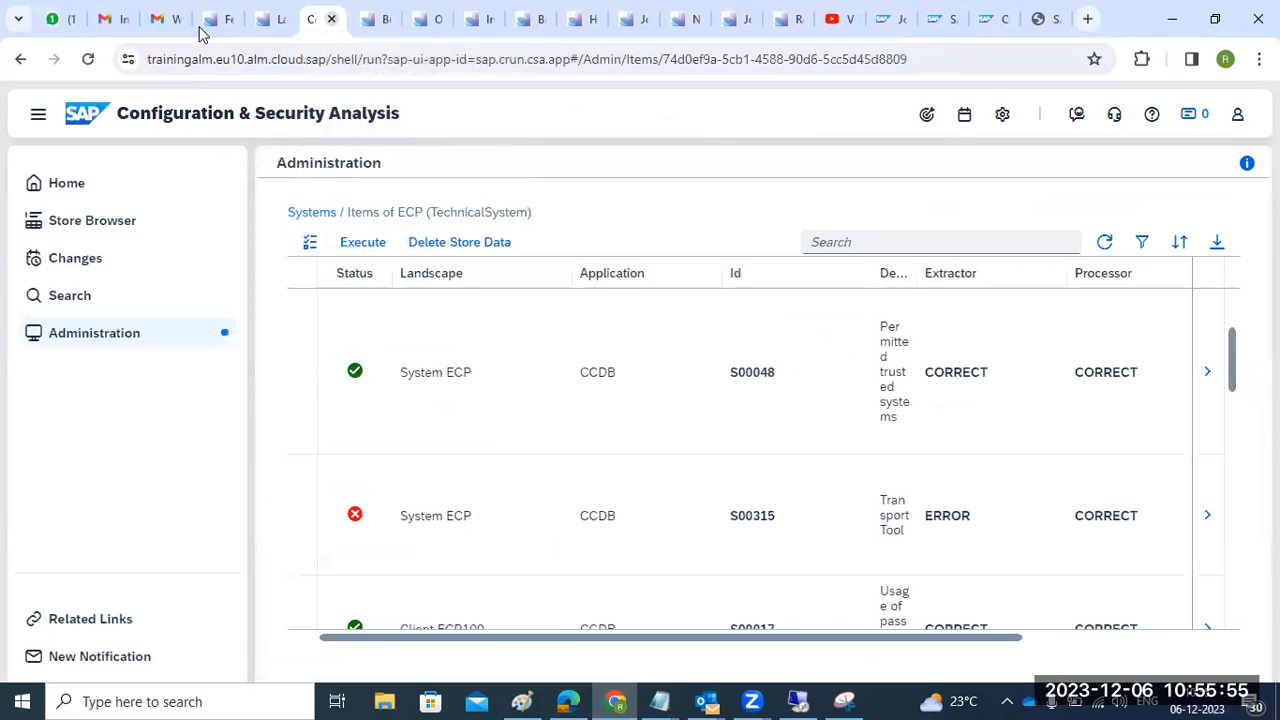
pyautogui.click(364, 33)
pyautogui.click(327, 31)
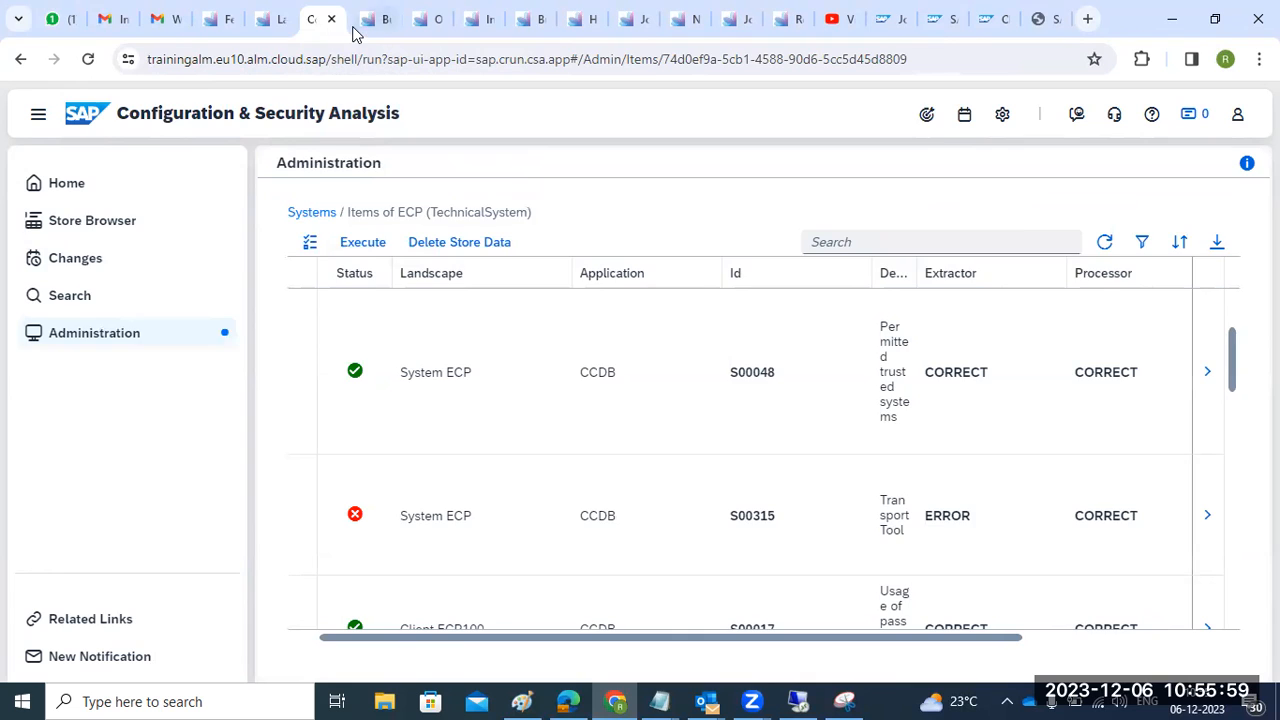
pyautogui.click(353, 32)
pyautogui.click(409, 34)
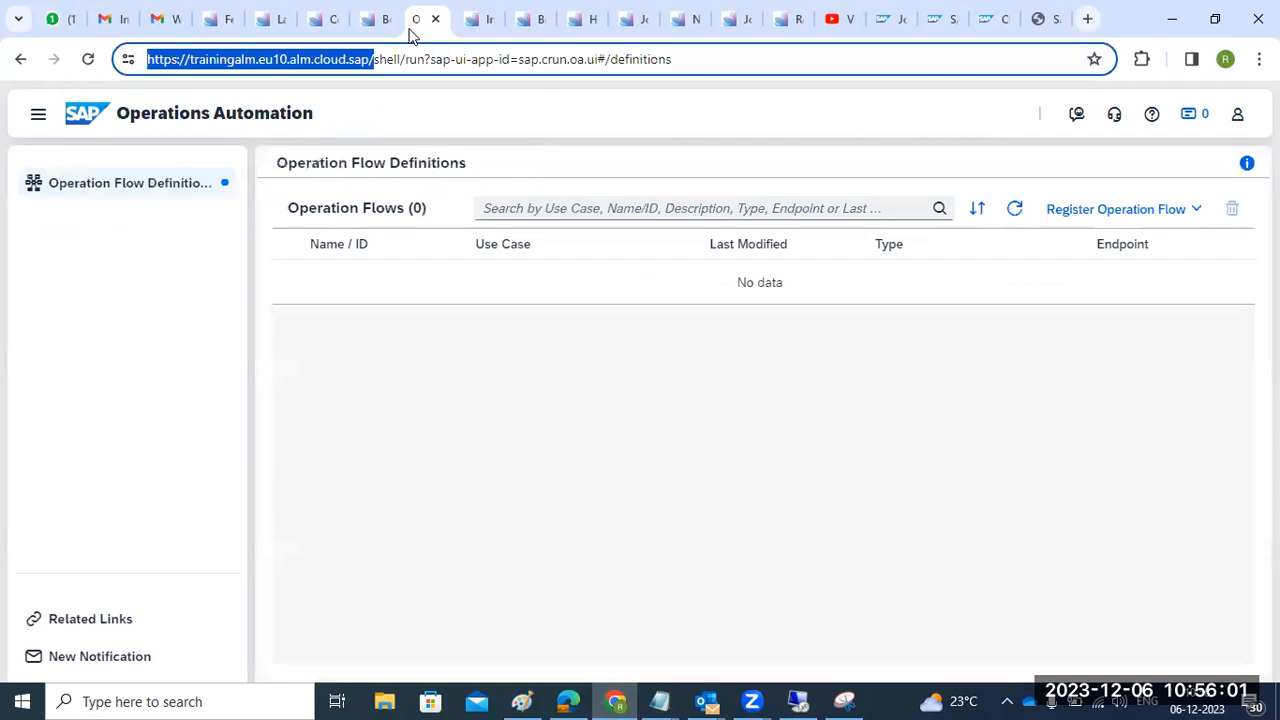
pyautogui.click(465, 35)
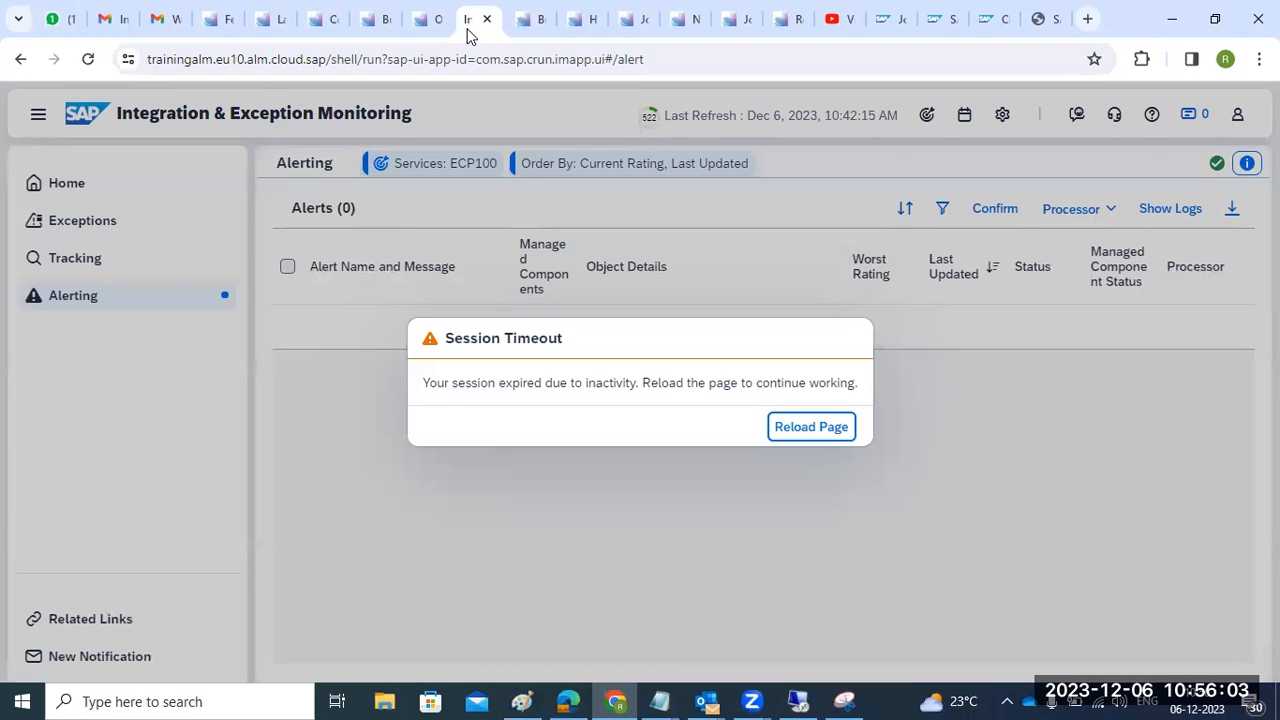
pyautogui.click(521, 34)
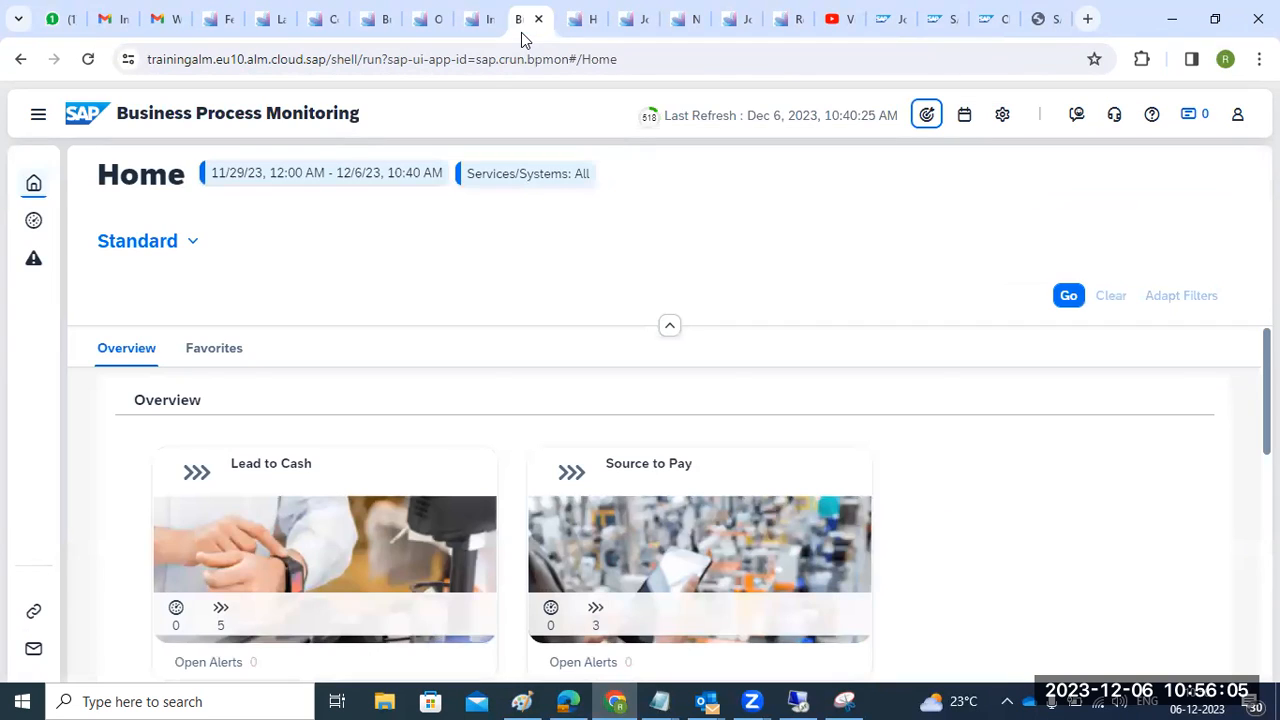
pyautogui.click(572, 34)
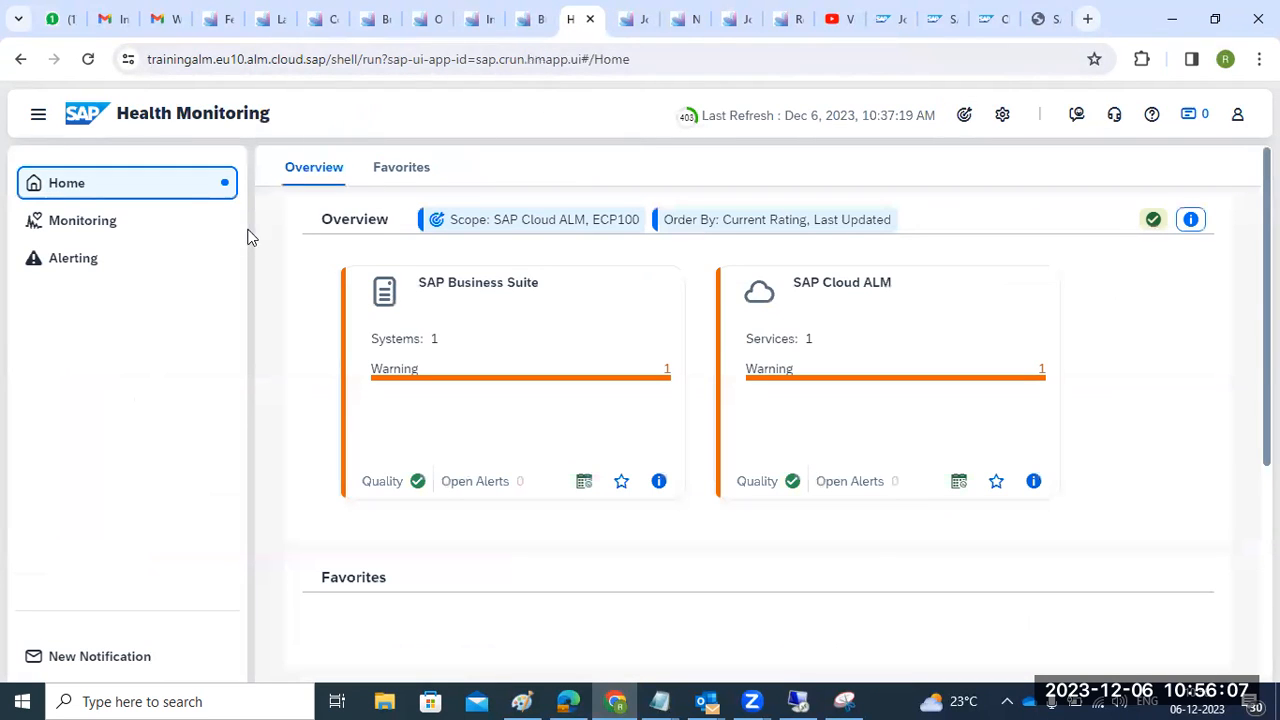
pyautogui.click(1001, 115)
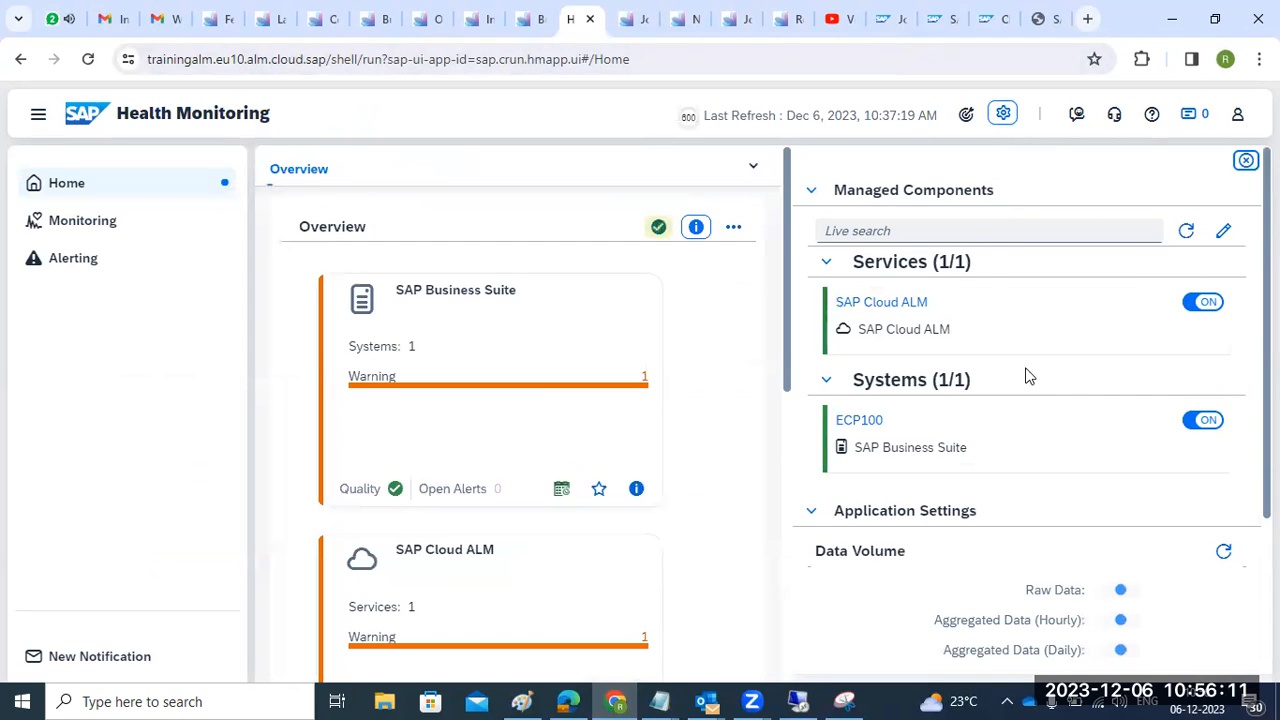
# - Open and close Health Monitoring's monitored-services configuration dialog without changes
pyautogui.scroll(-1, 950, 378)
pyautogui.scroll(1, 950, 378)
pyautogui.scroll(-2, 950, 376)
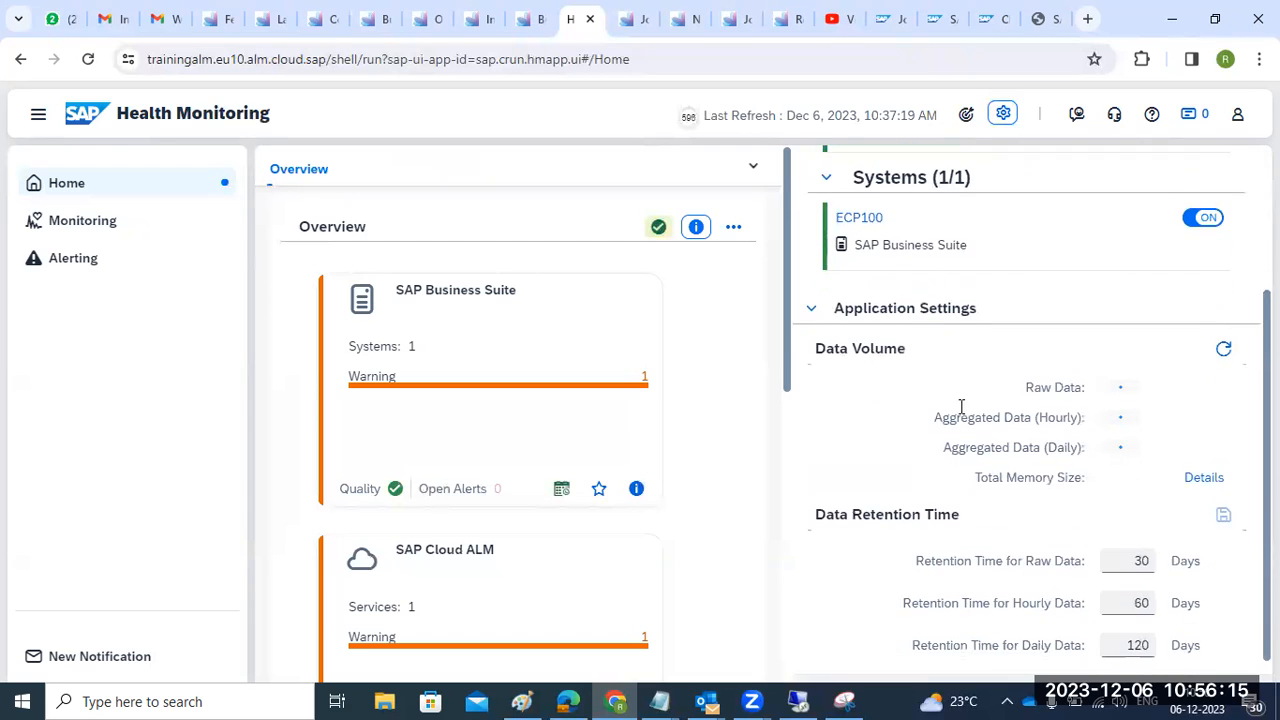
pyautogui.scroll(2, 960, 430)
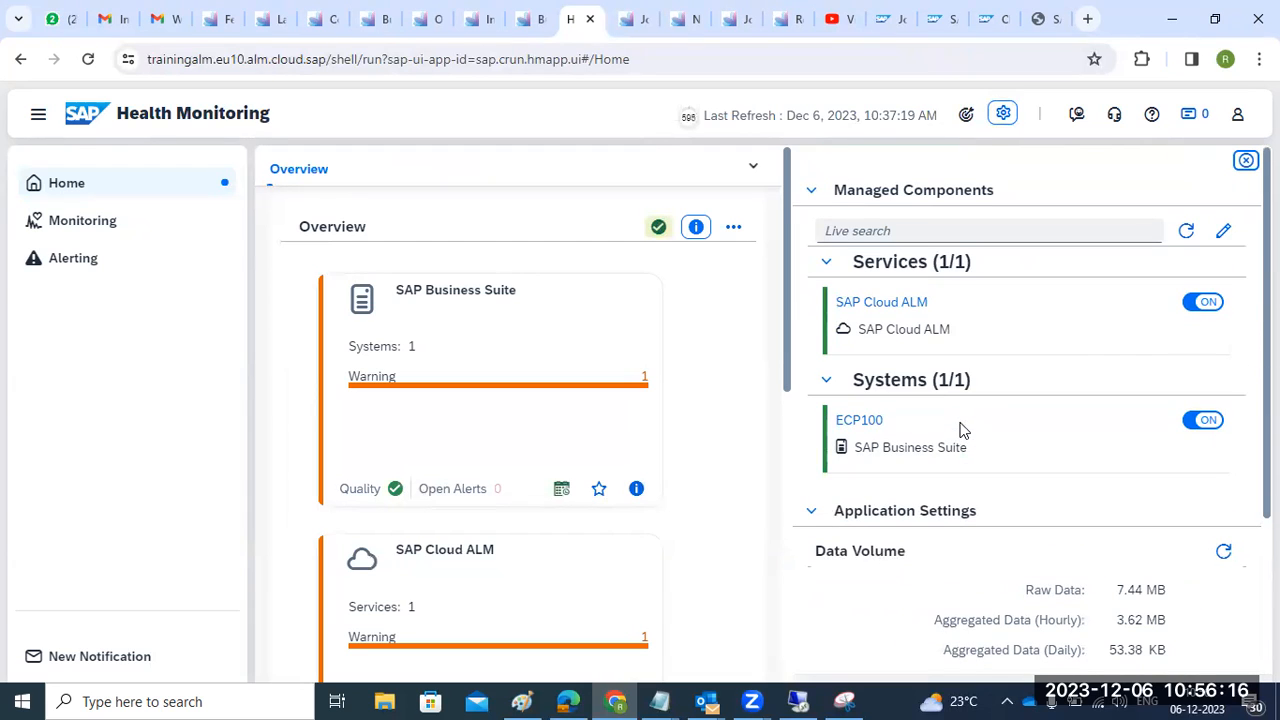
pyautogui.click(1224, 232)
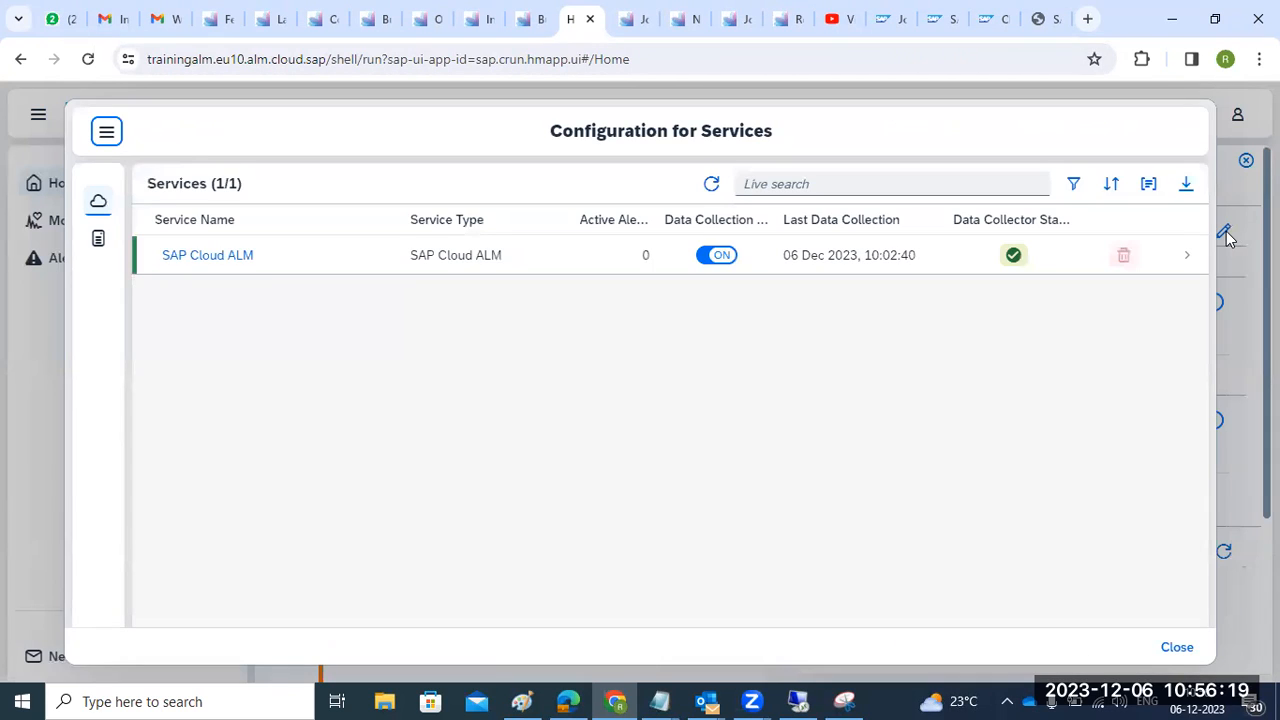
pyautogui.click(1177, 648)
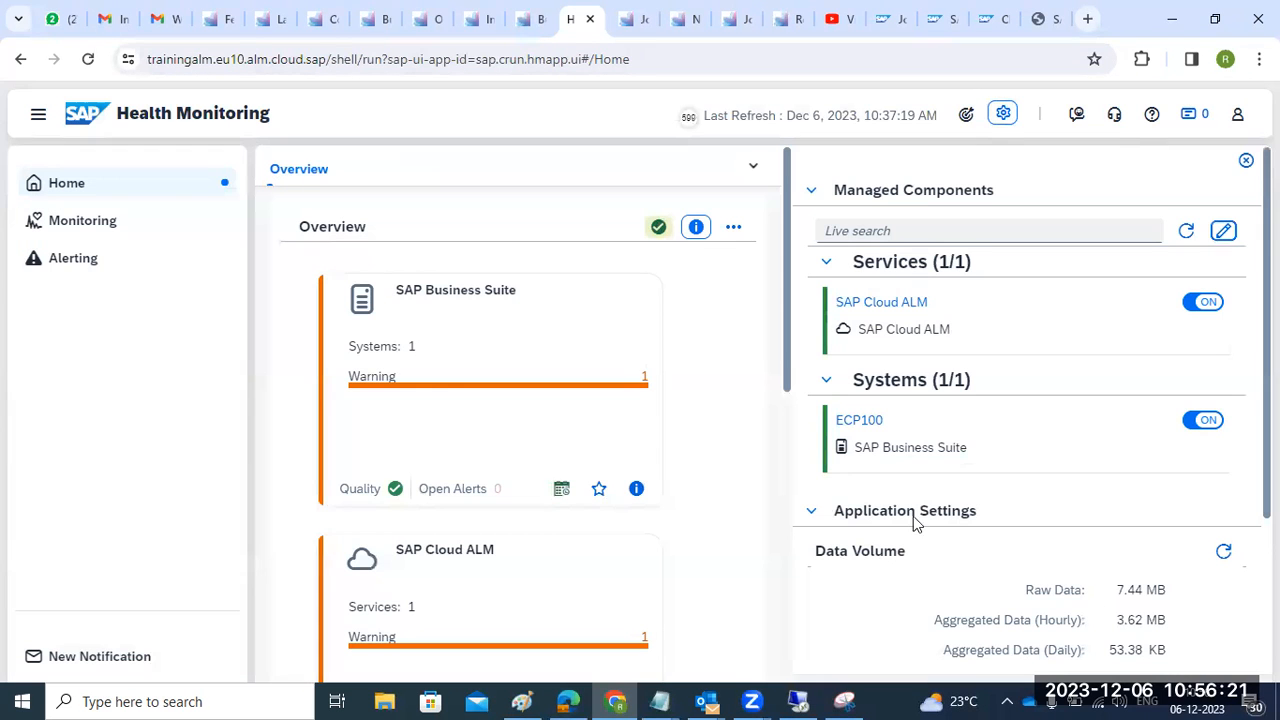
# - Reload the timed-out Integration & Exception Monitoring page to renew the session
pyautogui.click(212, 19)
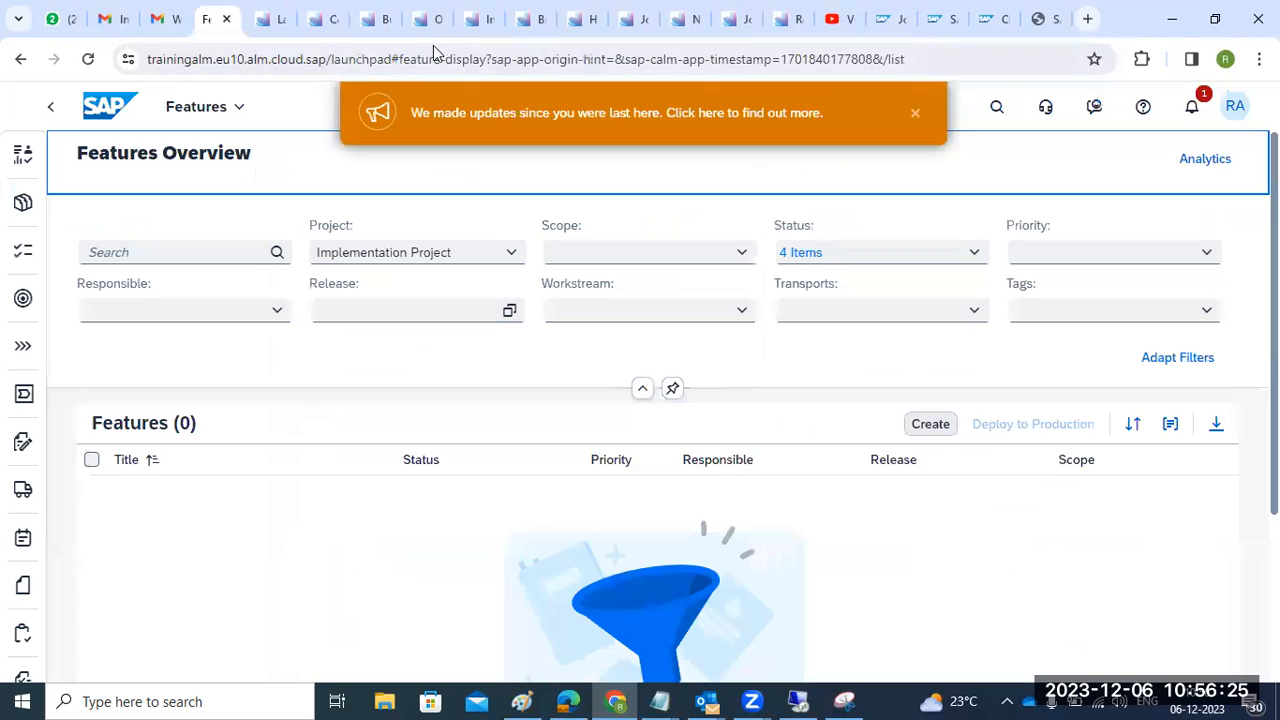
pyautogui.click(482, 20)
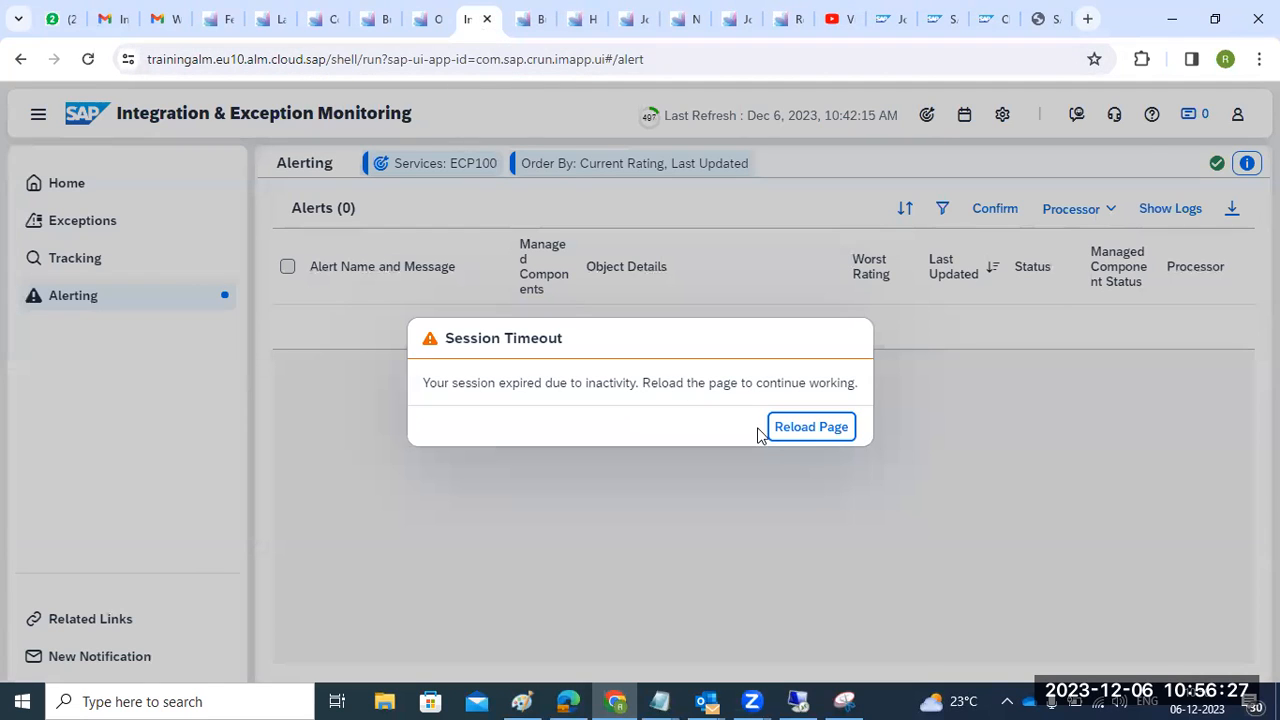
pyautogui.click(794, 432)
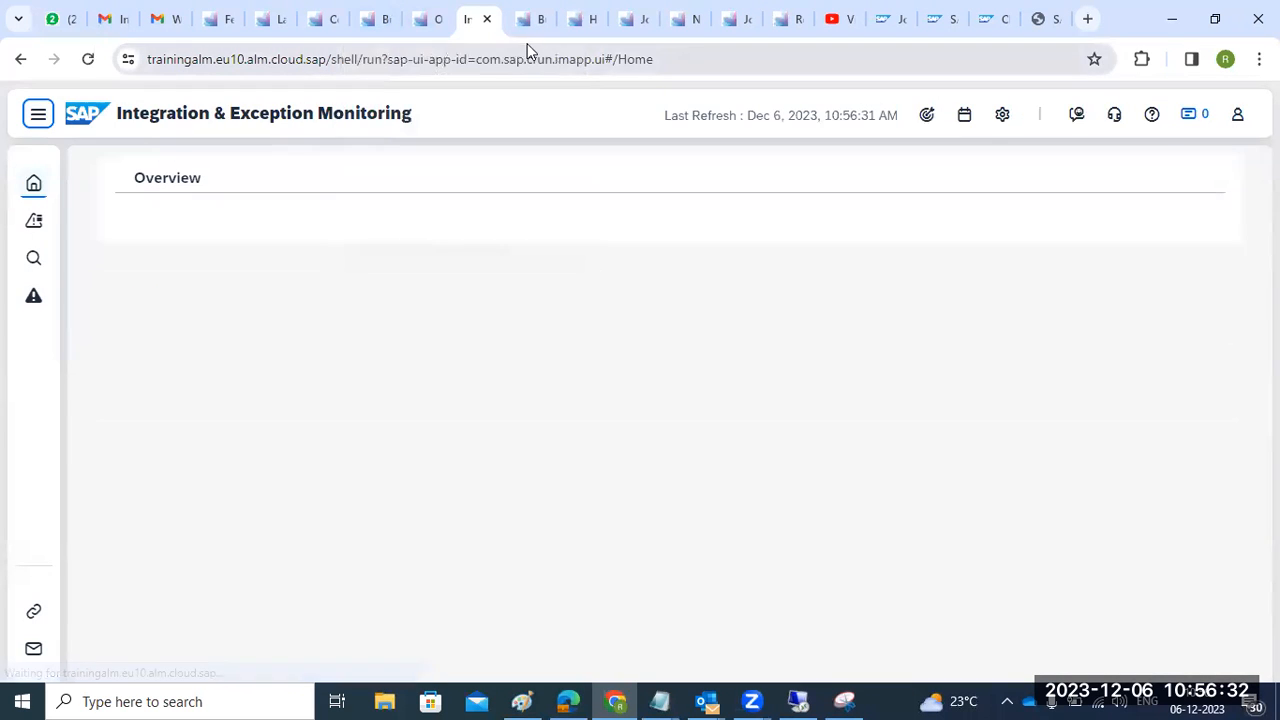
# - Bring up the Job & Automation Monitoring analysis listing 21 jobs
pyautogui.click(529, 30)
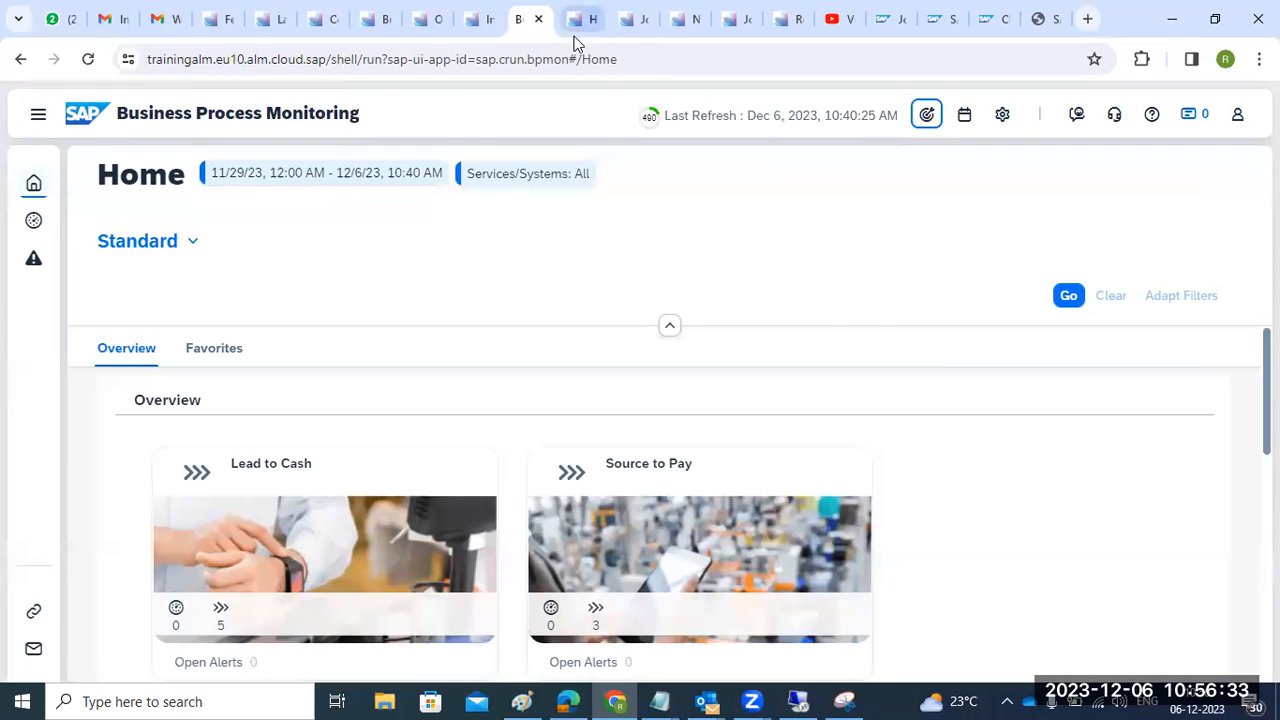
pyautogui.click(579, 30)
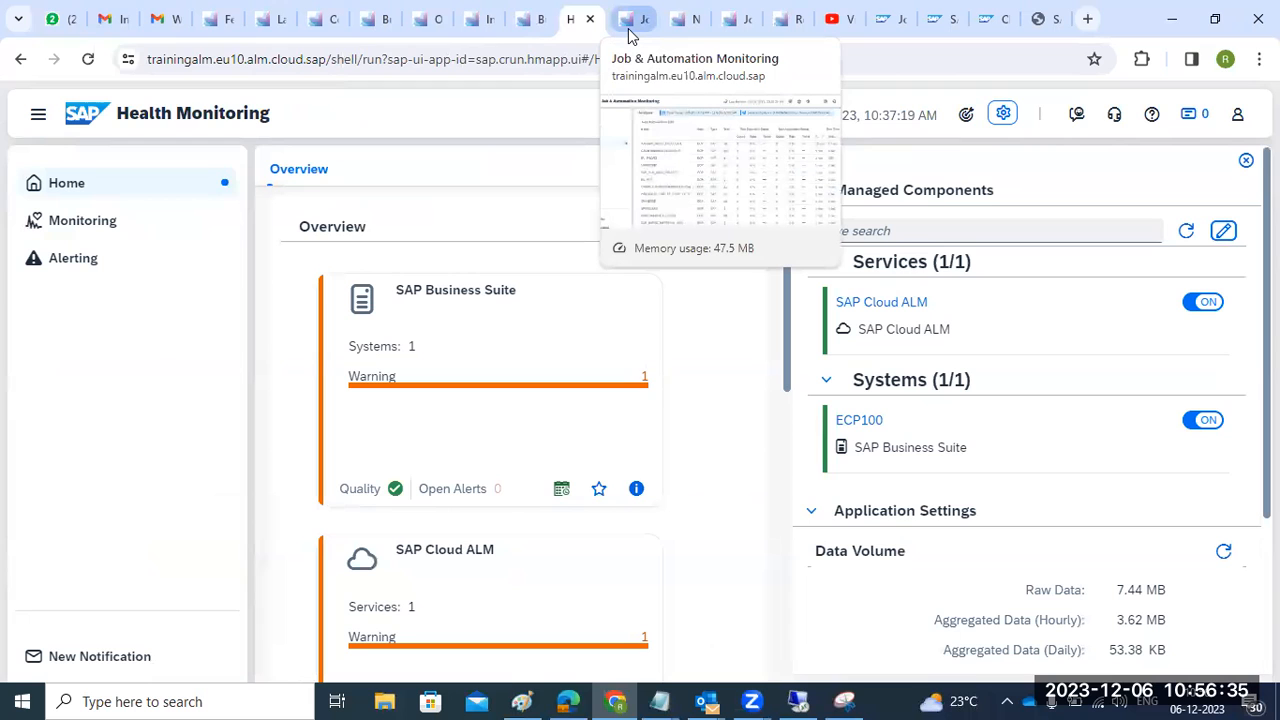
pyautogui.click(630, 32)
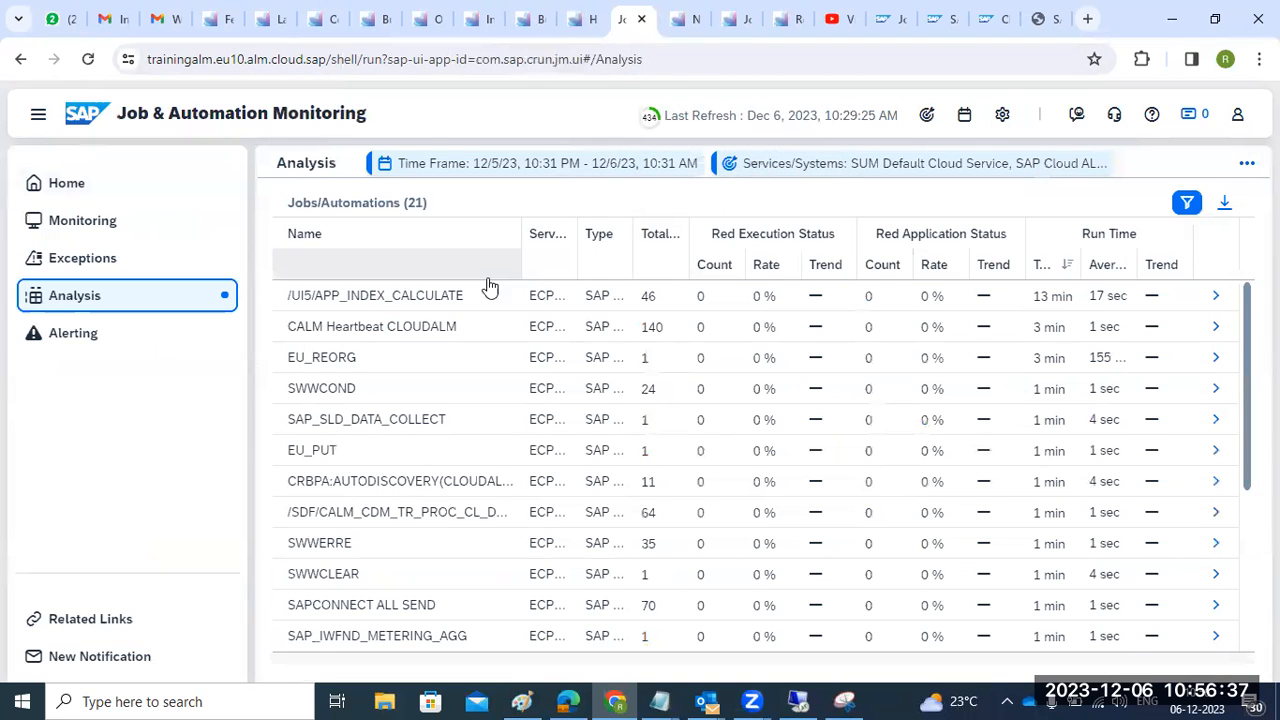
# - Launch the SAP Management Console on the server, then show the job monitor's Monitoring view
pyautogui.click(798, 701)
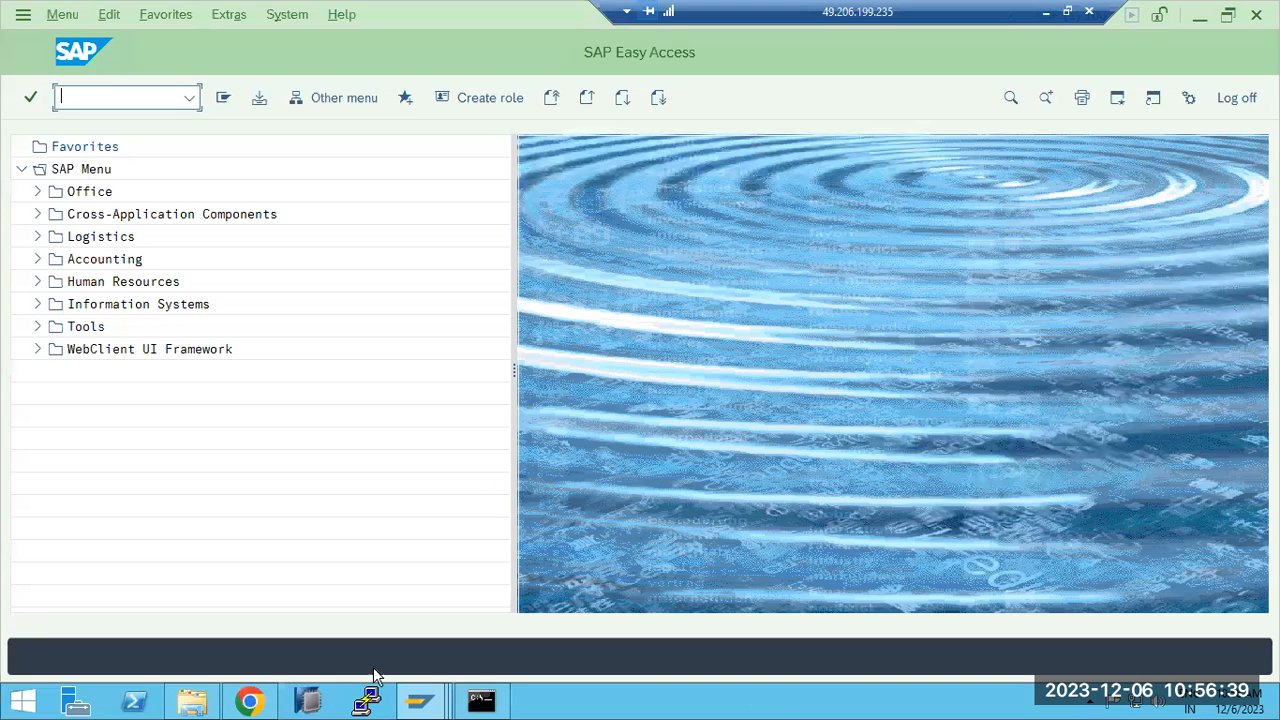
pyautogui.rightClick(566, 705)
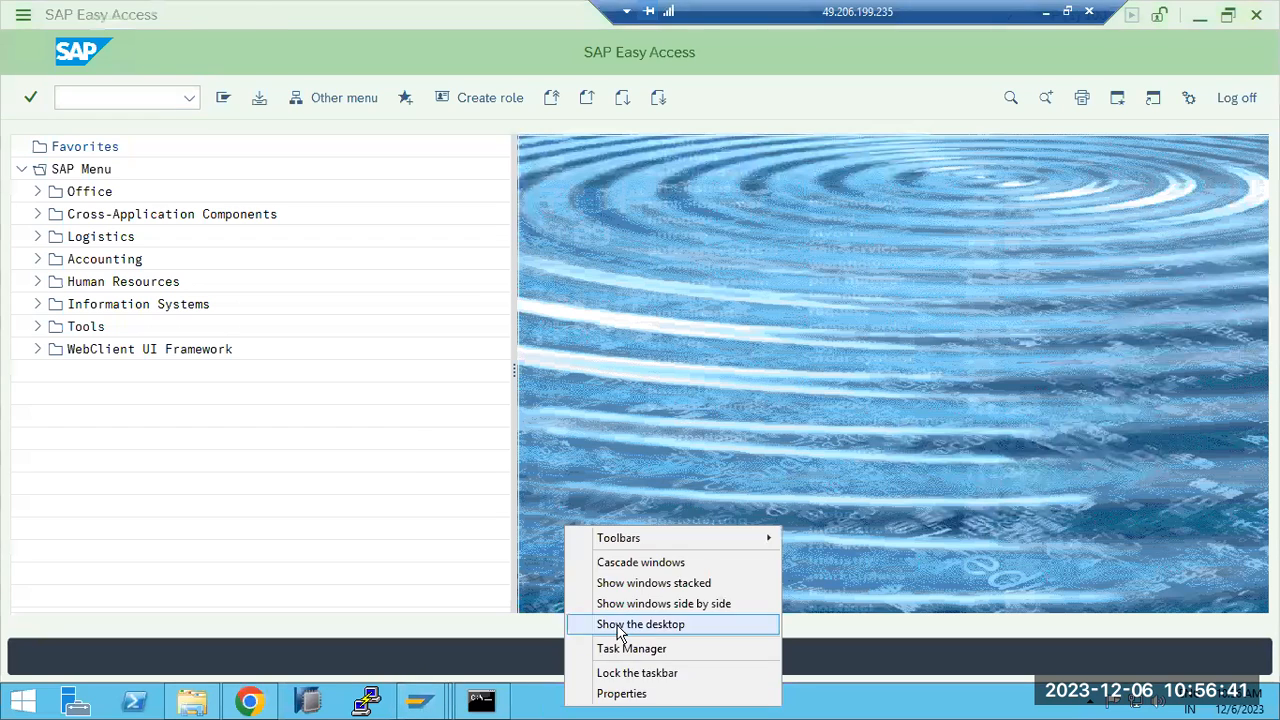
pyautogui.click(609, 623)
pyautogui.doubleClick(176, 243)
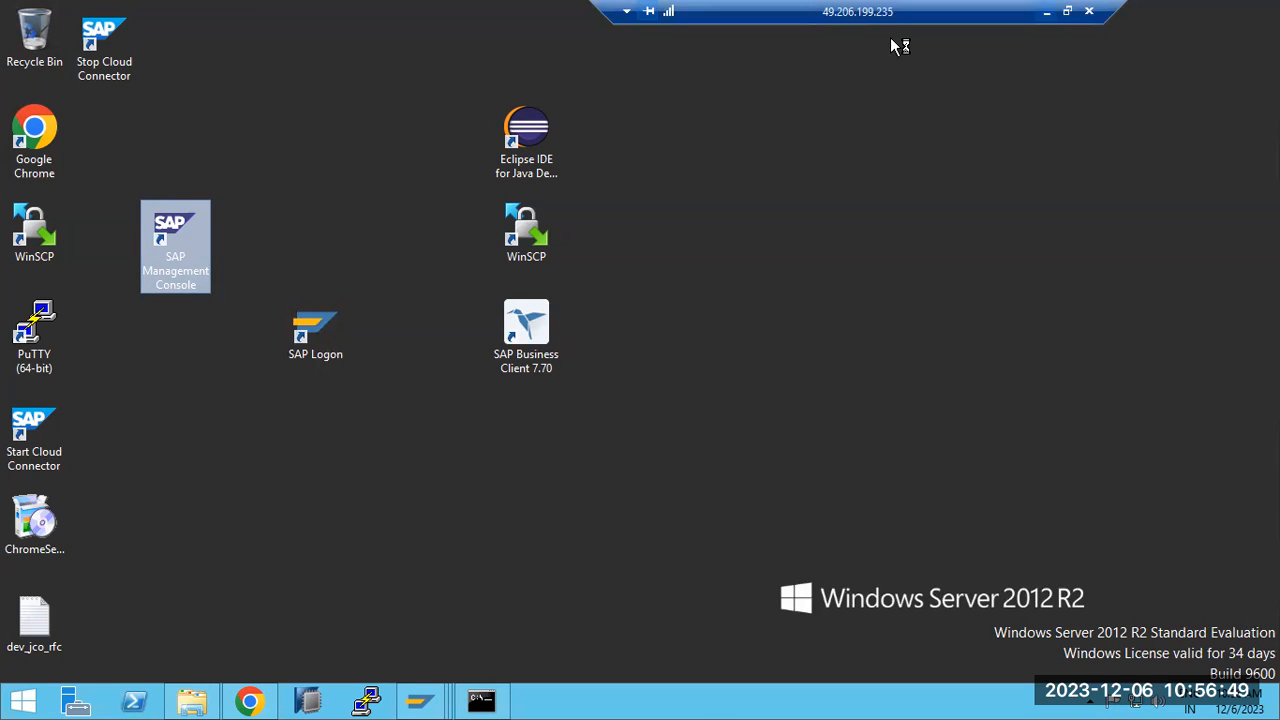
pyautogui.click(1046, 12)
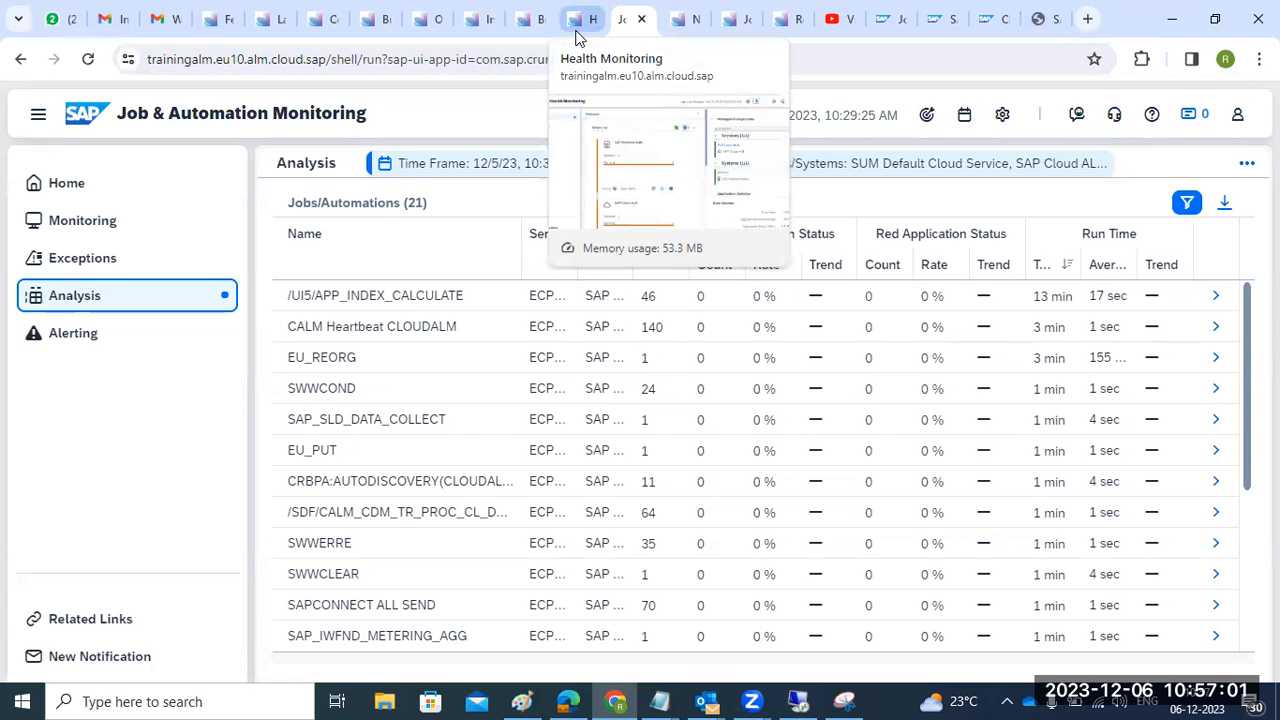
pyautogui.click(90, 218)
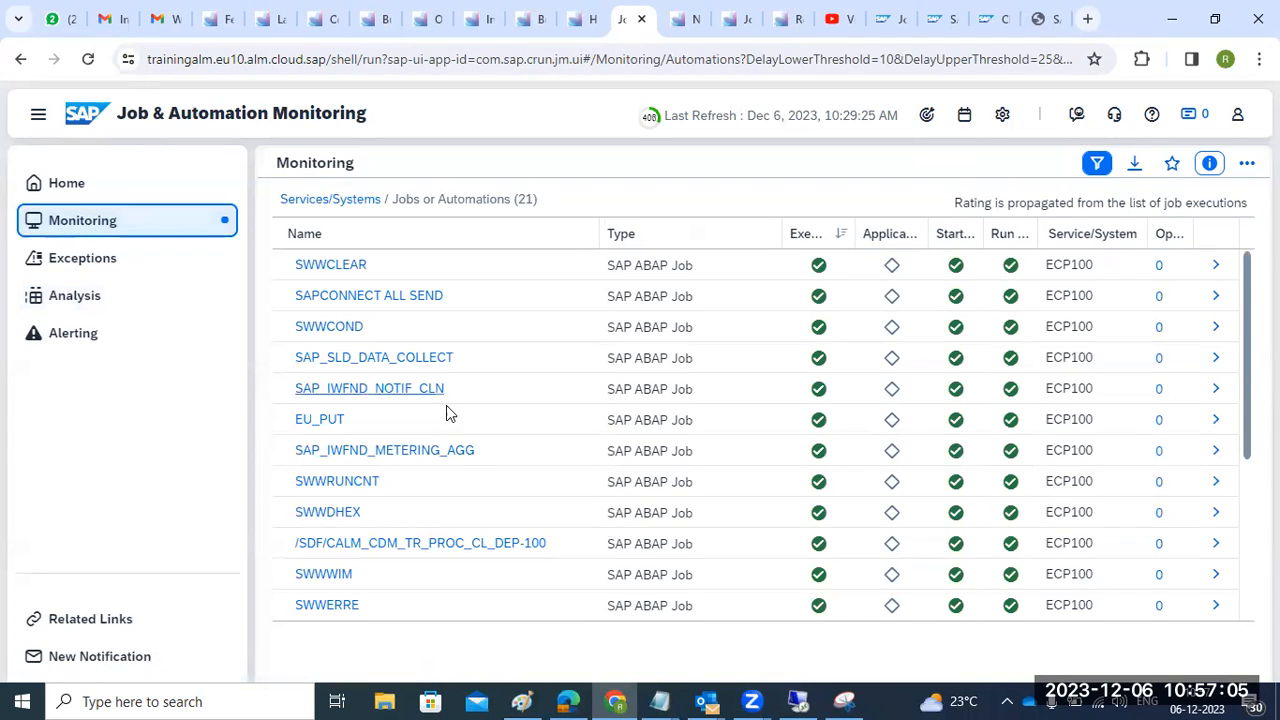
# - Browse to C:\usr\sap\NJD on the server, then close Explorer and minimize the remote session
pyautogui.click(812, 698)
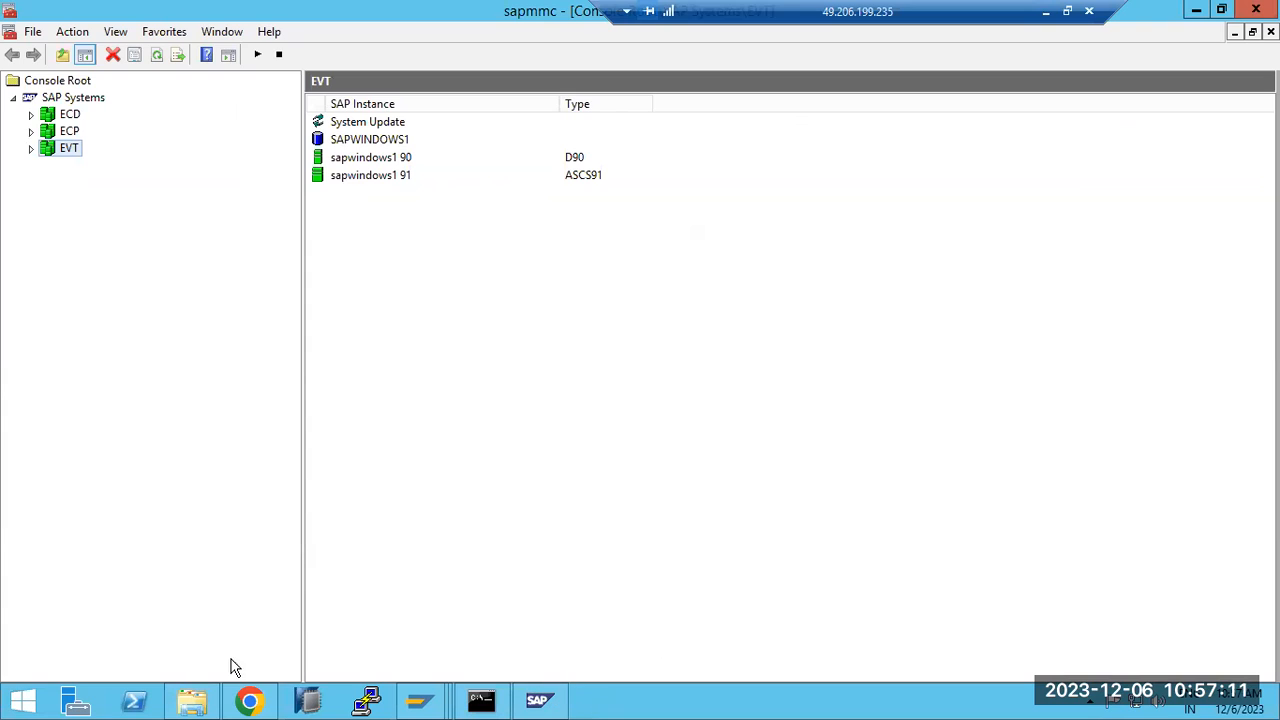
pyautogui.click(192, 700)
pyautogui.click(60, 445)
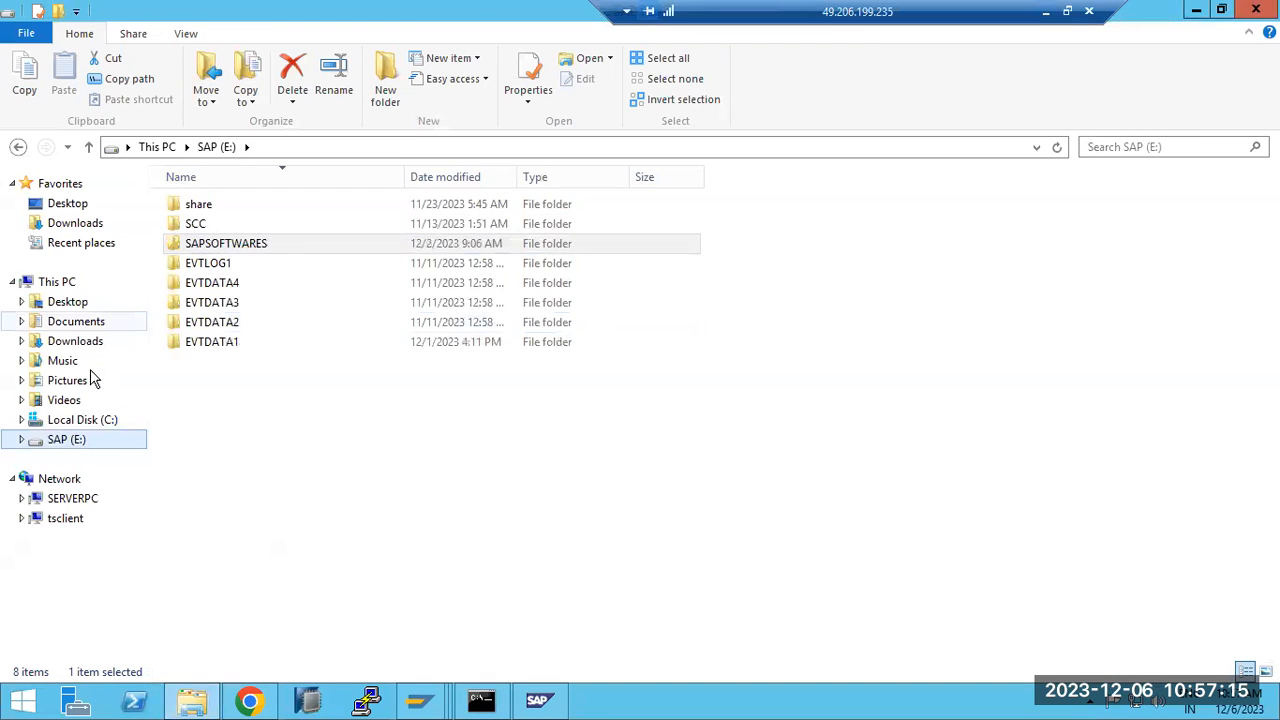
pyautogui.click(75, 420)
pyautogui.doubleClick(200, 562)
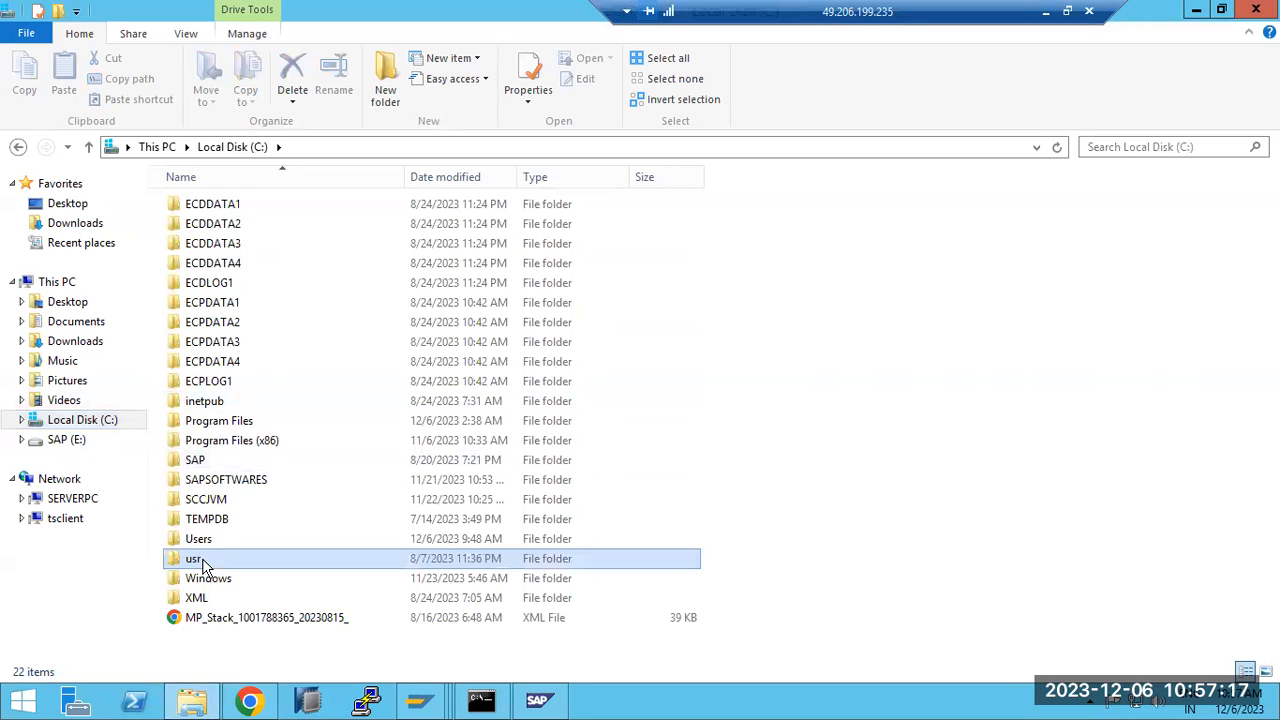
pyautogui.doubleClick(196, 215)
pyautogui.doubleClick(205, 284)
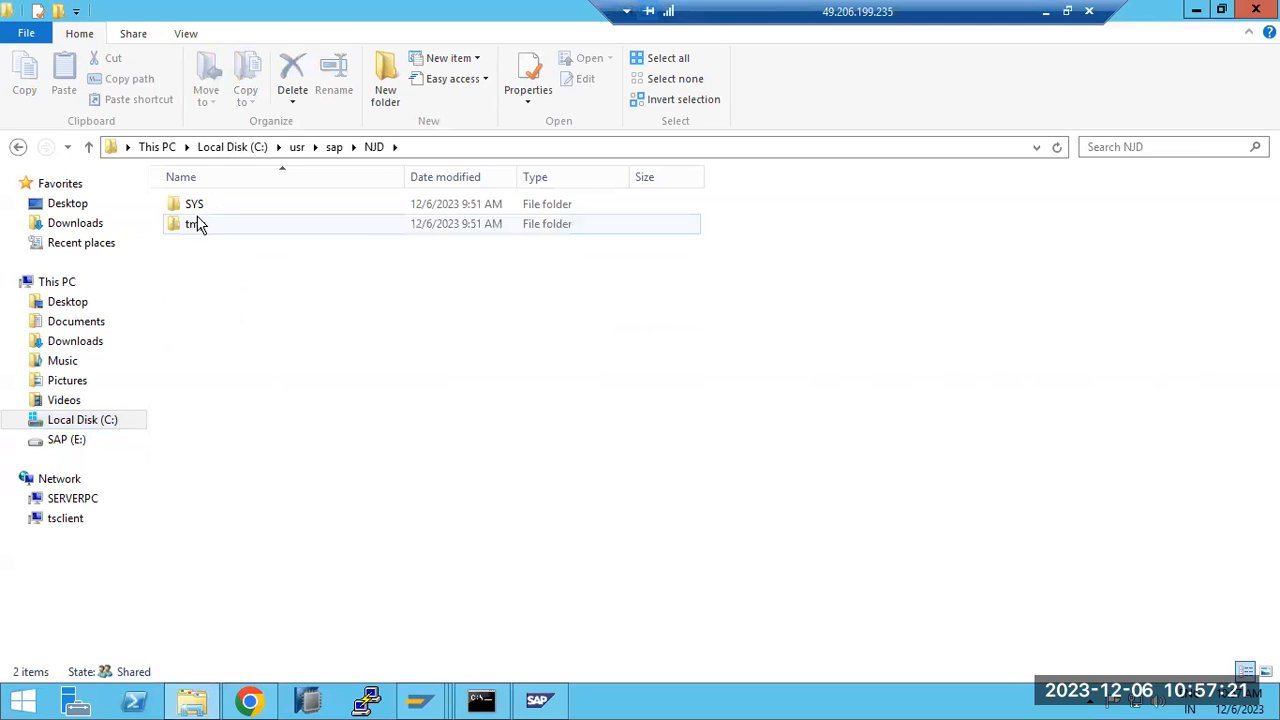
pyautogui.click(70, 288)
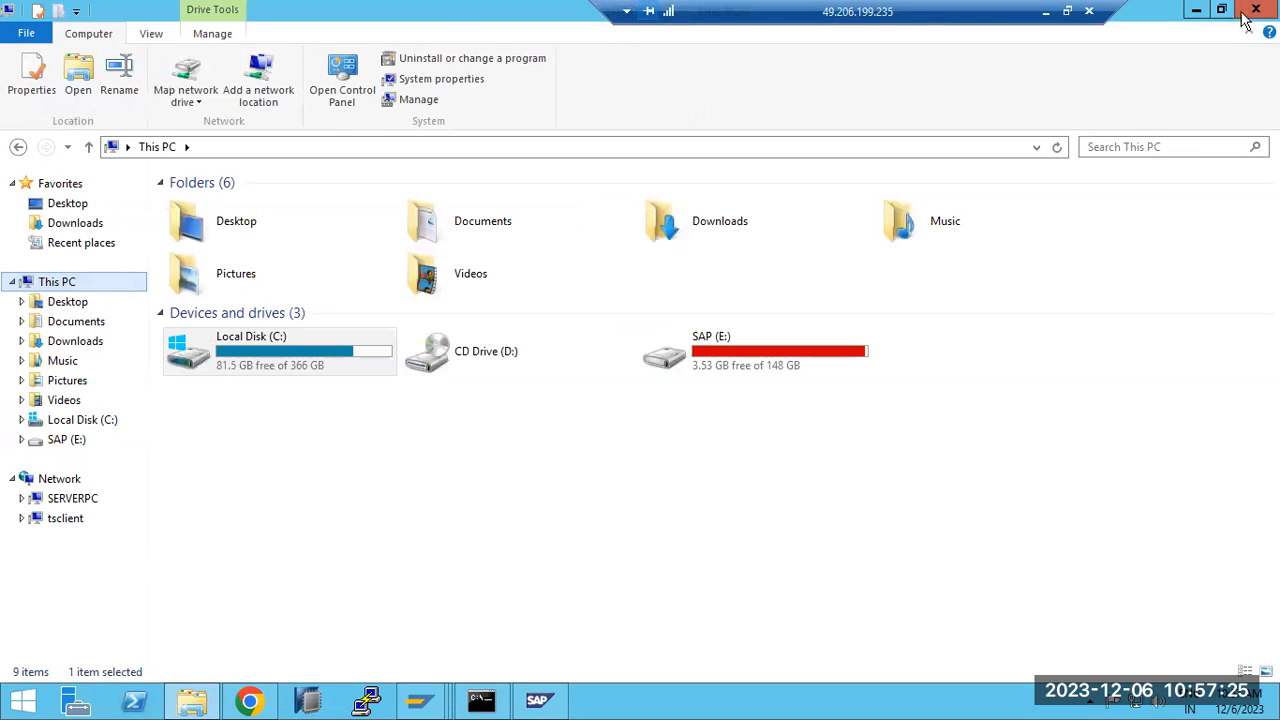
pyautogui.click(1245, 14)
pyautogui.click(1046, 11)
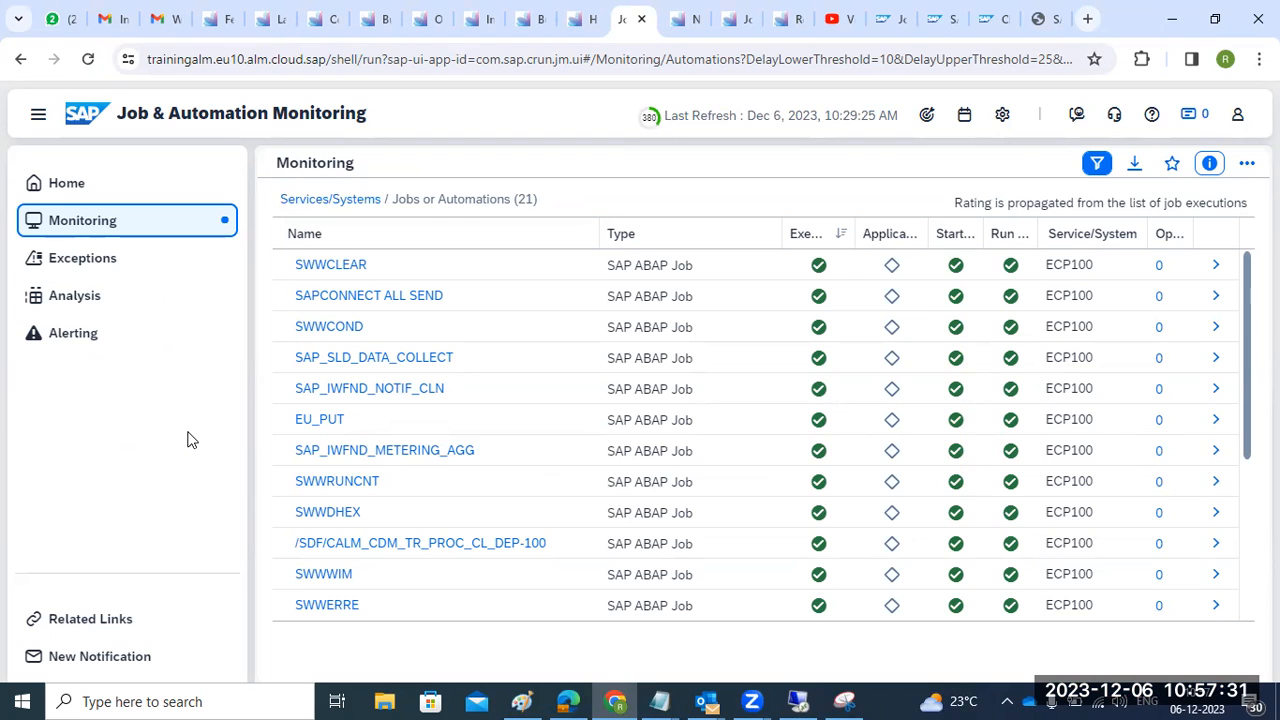
# - Review Job & Automation Monitoring's services and systems configuration, then close it and confirm
pyautogui.click(63, 190)
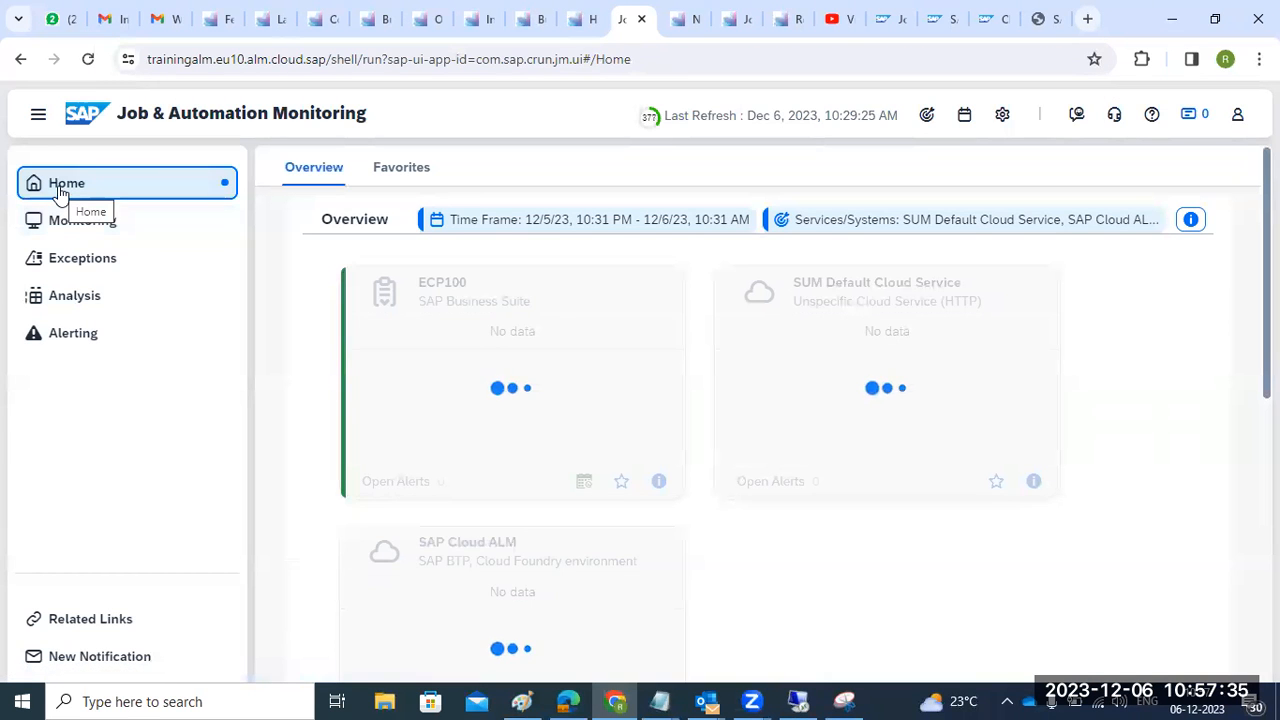
pyautogui.click(1001, 116)
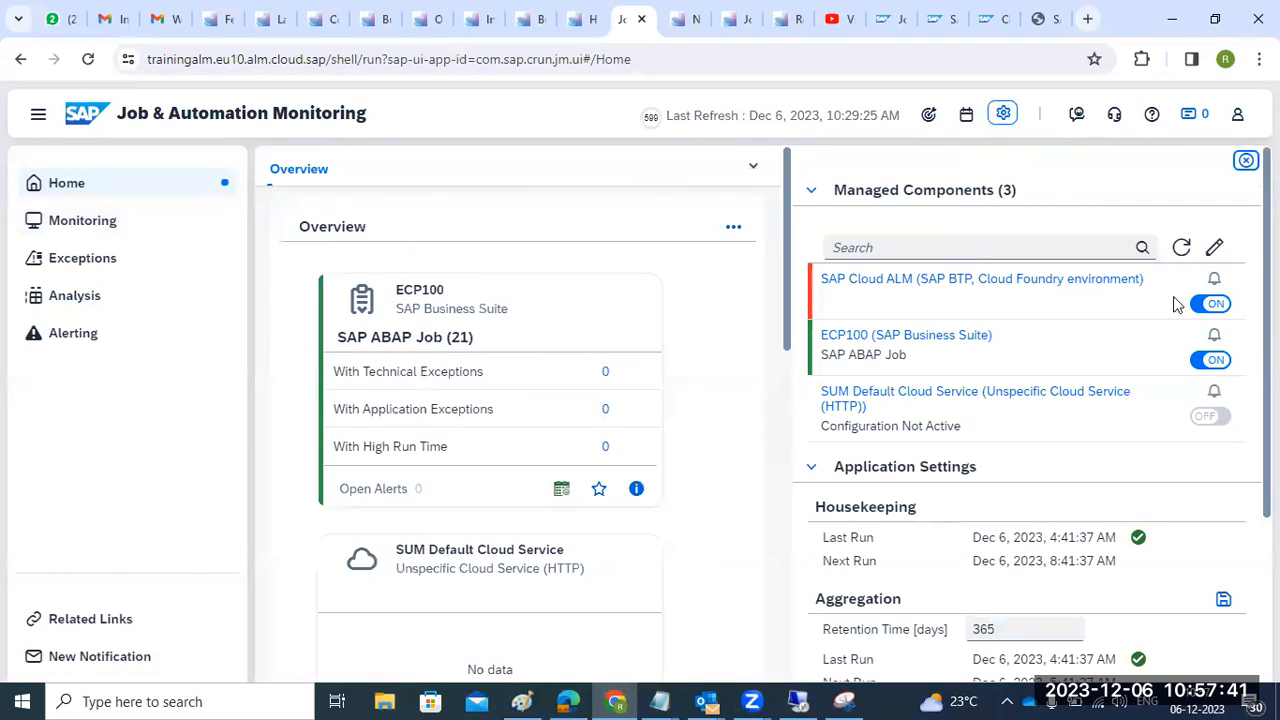
pyautogui.click(1214, 248)
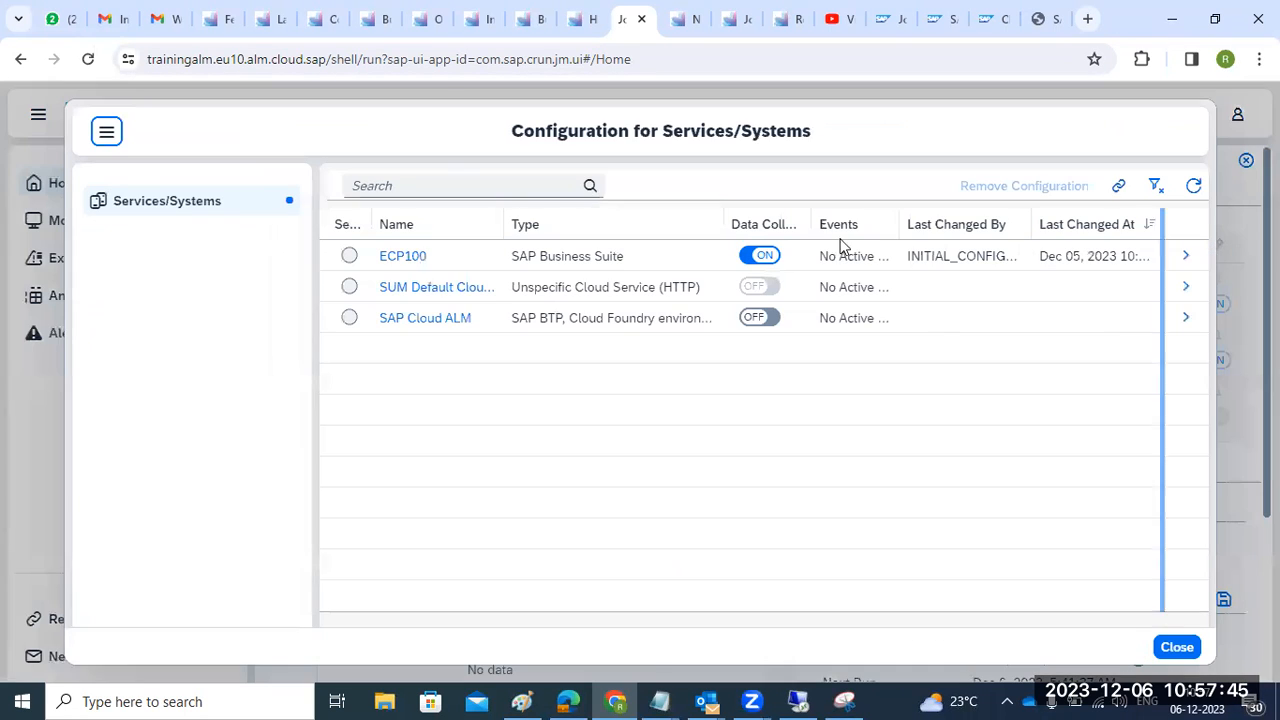
pyautogui.click(1172, 645)
pyautogui.click(679, 425)
# - Cycle through the open operations app tabs, from Health Monitoring to Real User Monitoring
pyautogui.click(572, 19)
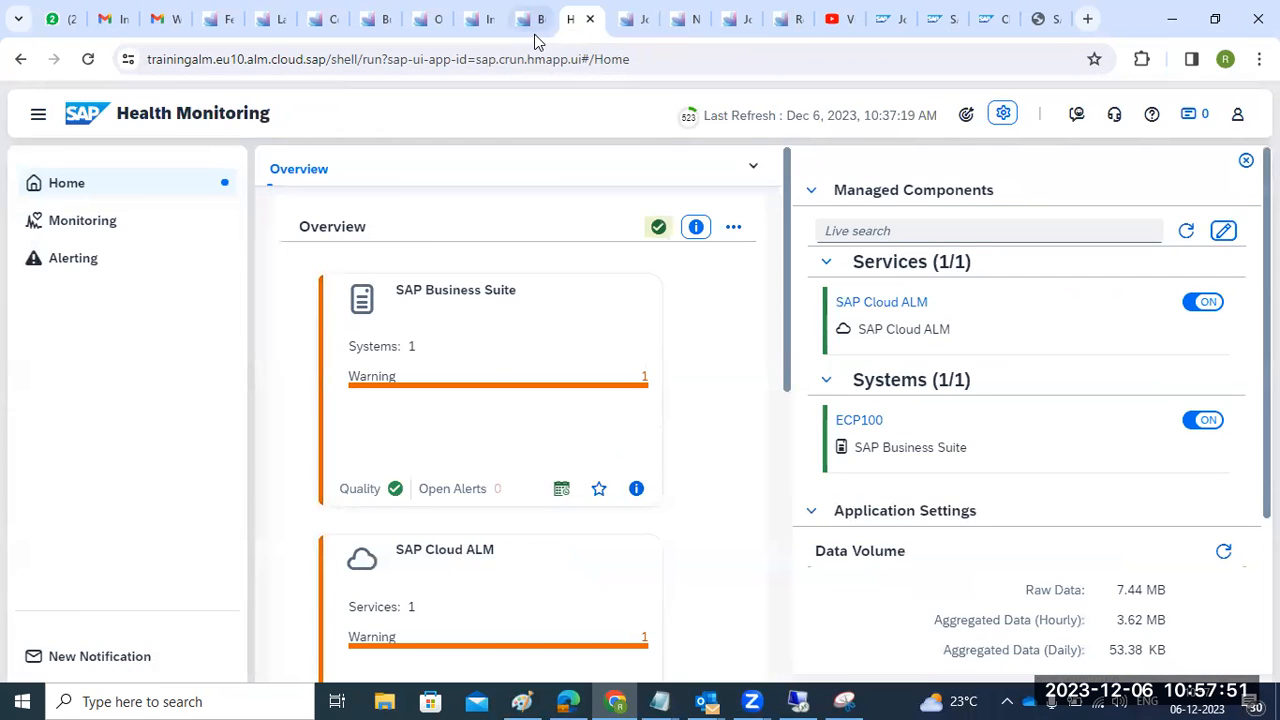
pyautogui.click(535, 21)
pyautogui.click(474, 21)
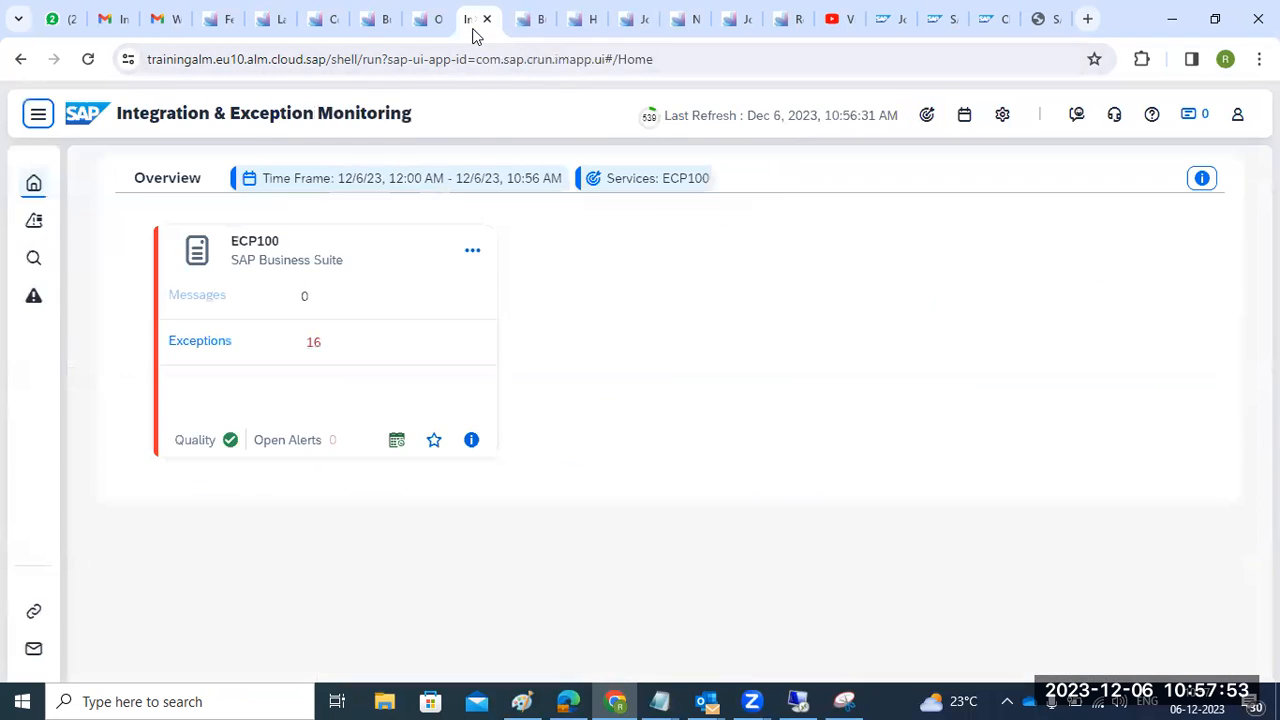
pyautogui.click(418, 32)
pyautogui.click(390, 32)
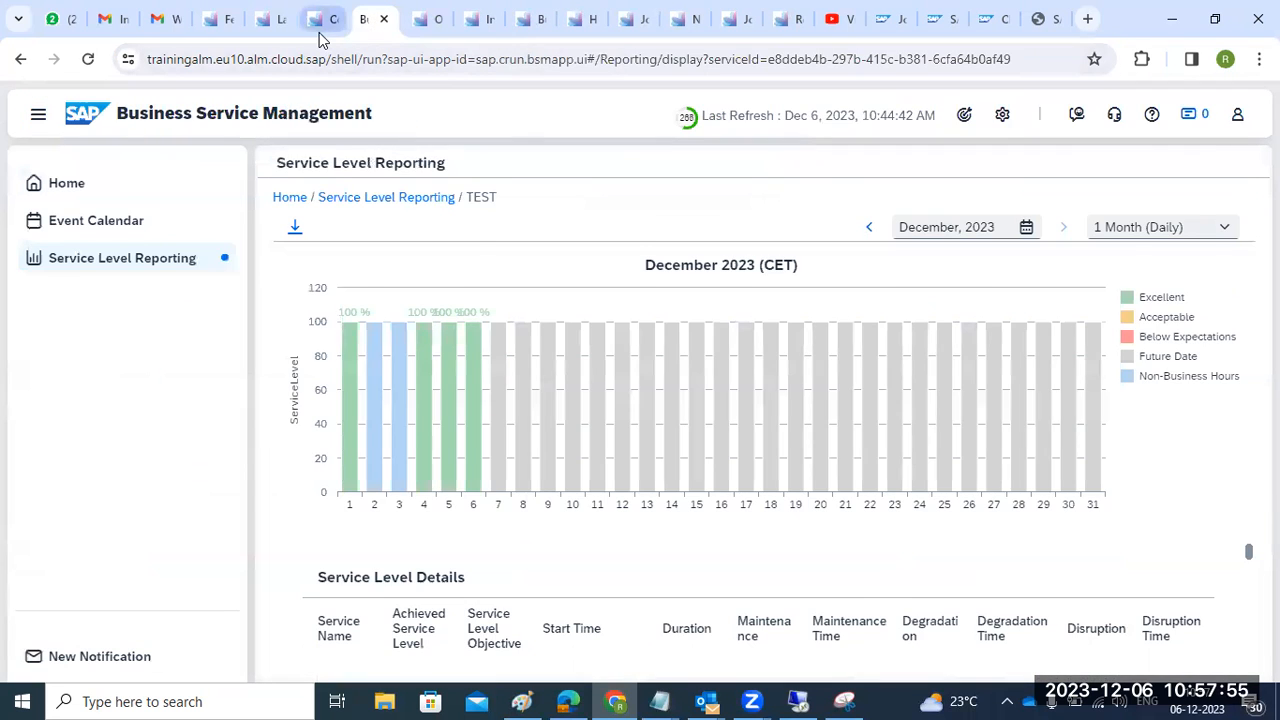
pyautogui.click(320, 33)
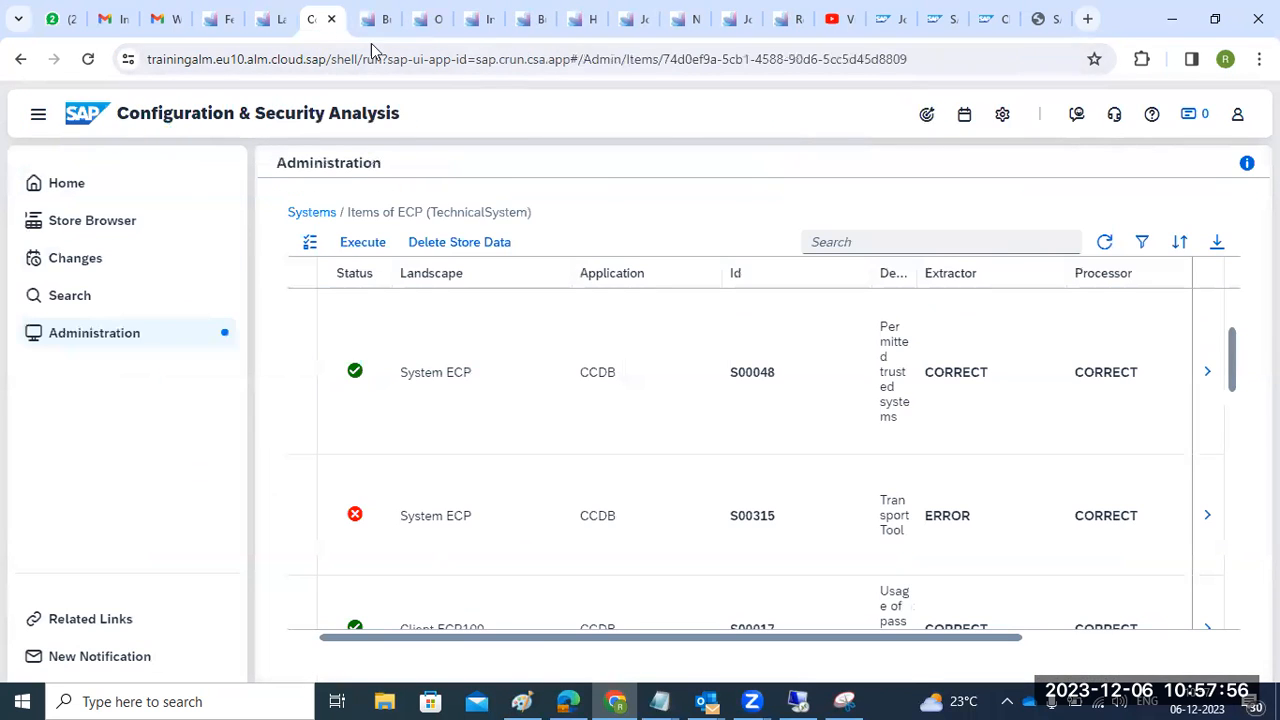
pyautogui.click(779, 33)
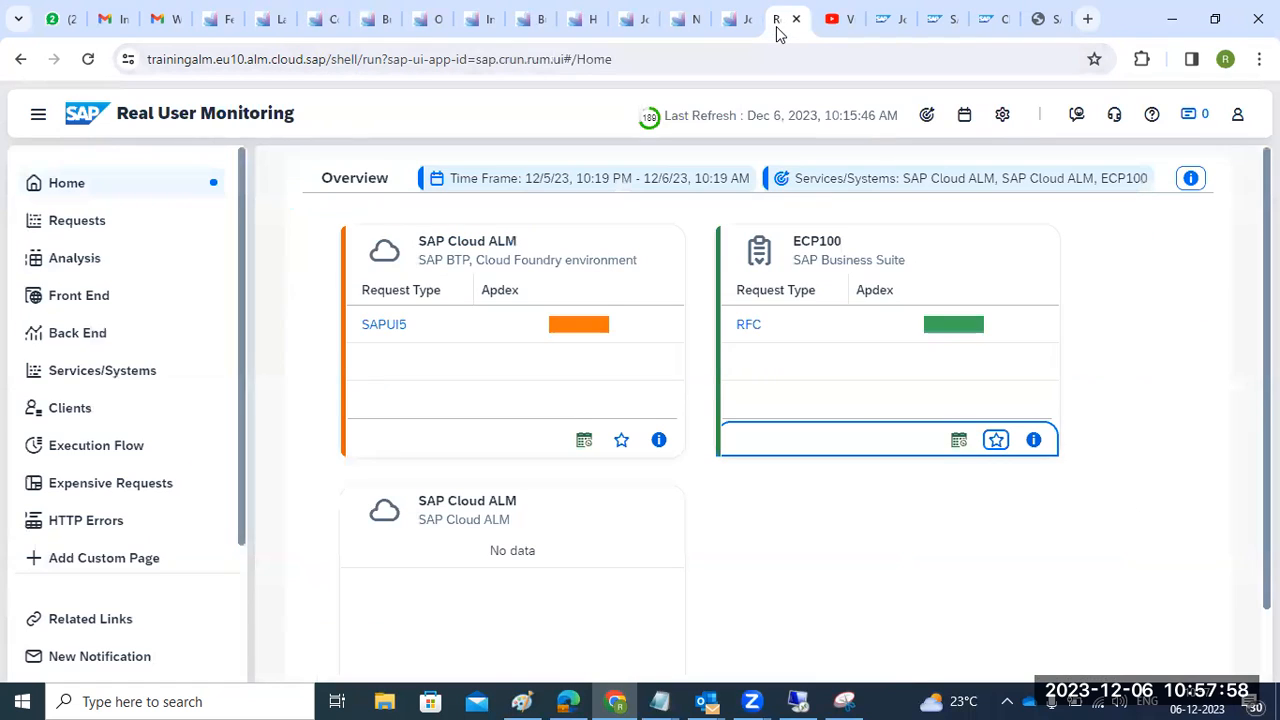
pyautogui.click(724, 36)
# - Strip the app path from the URL to load the launchpad, then scroll to Operations and Service tiles
pyautogui.click(690, 31)
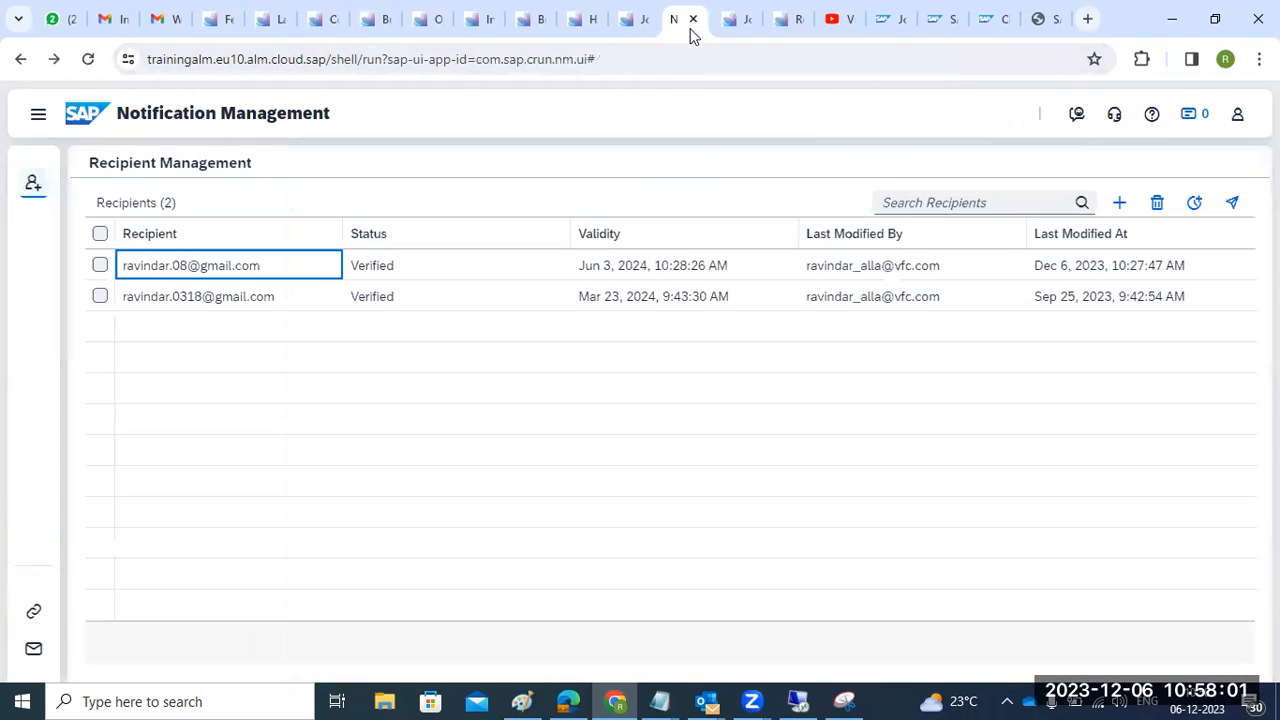
pyautogui.moveTo(342, 63); pyautogui.dragTo(994, 83)
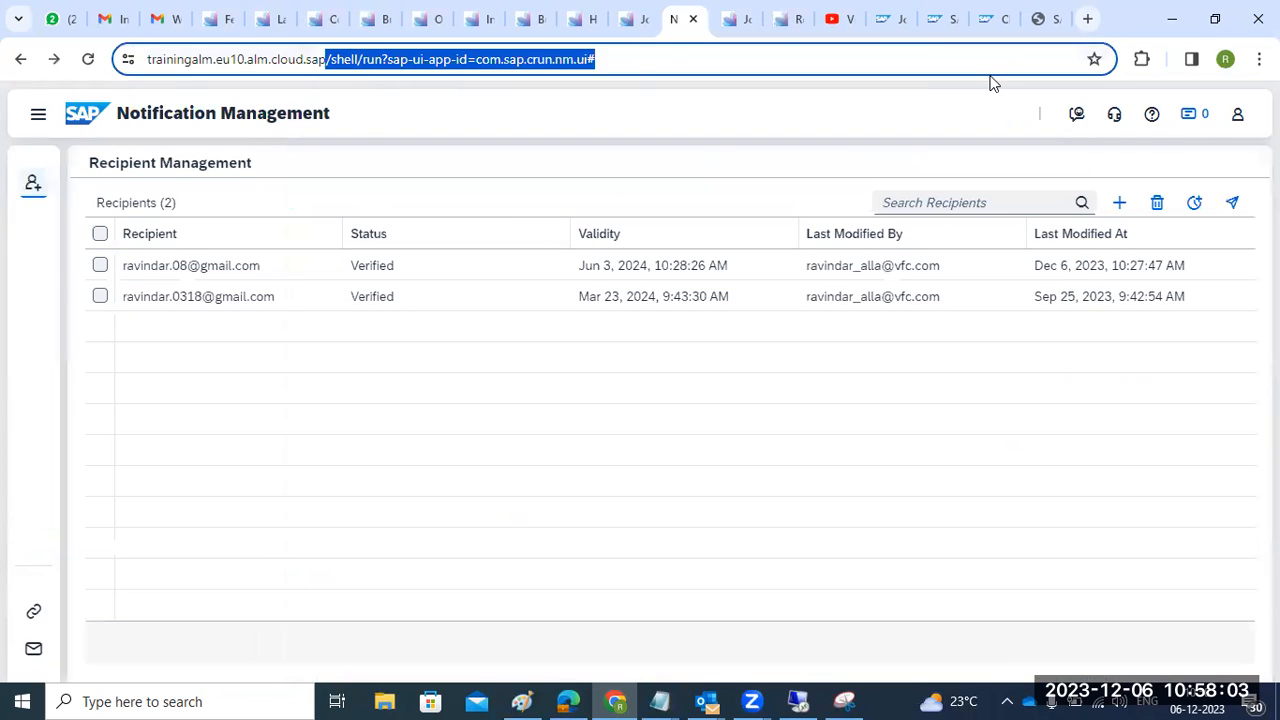
pyautogui.press('BackSpace')
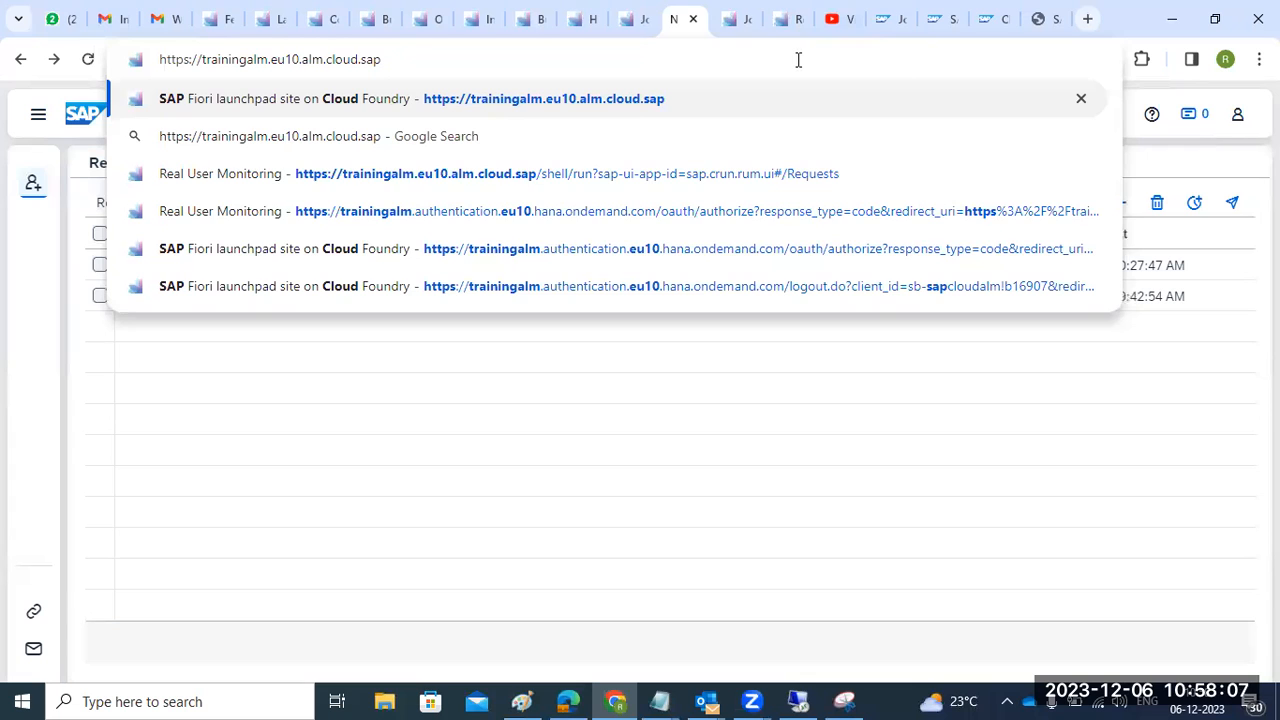
pyautogui.press('Return')
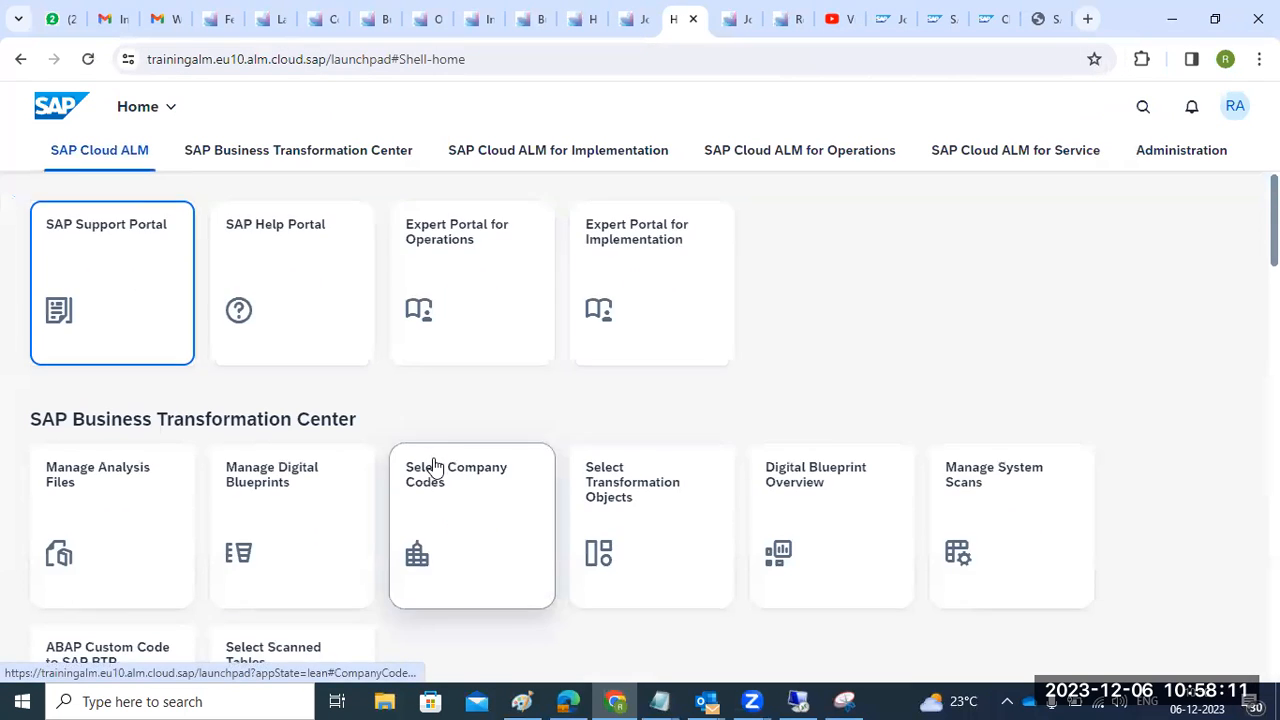
pyautogui.scroll(-4, 434, 470)
pyautogui.scroll(-8, 433, 490)
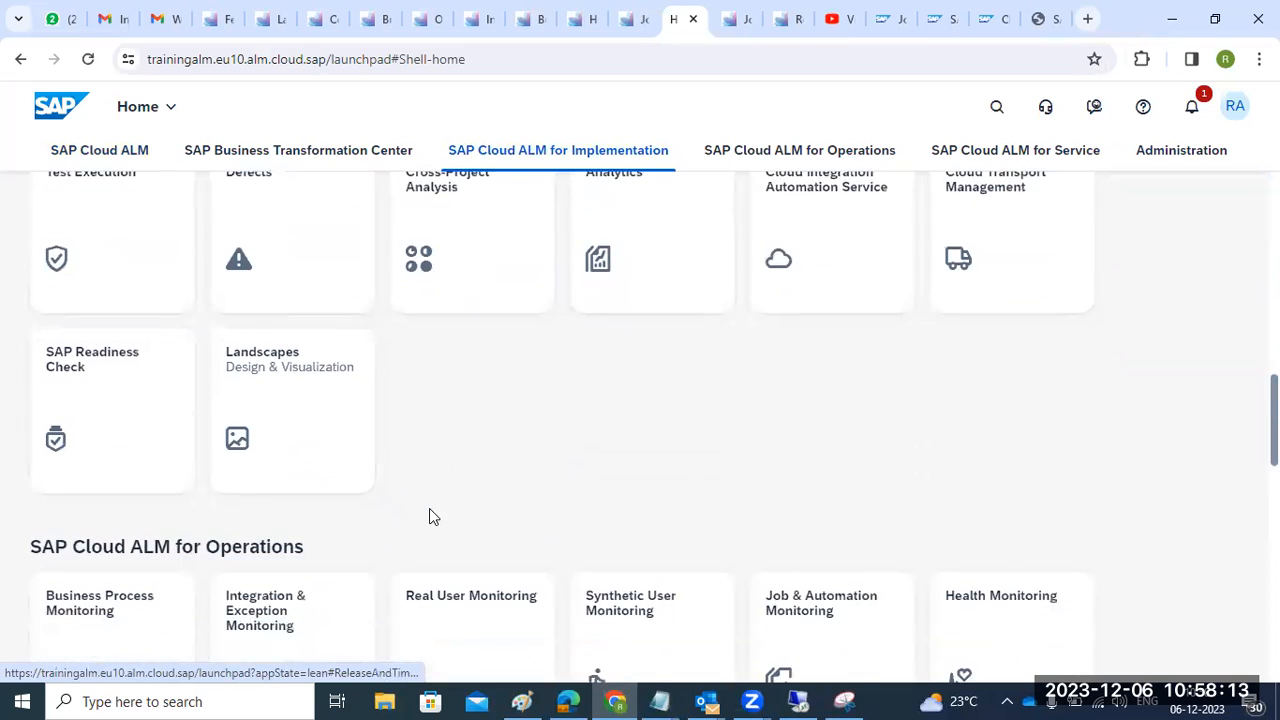
pyautogui.scroll(-2, 429, 516)
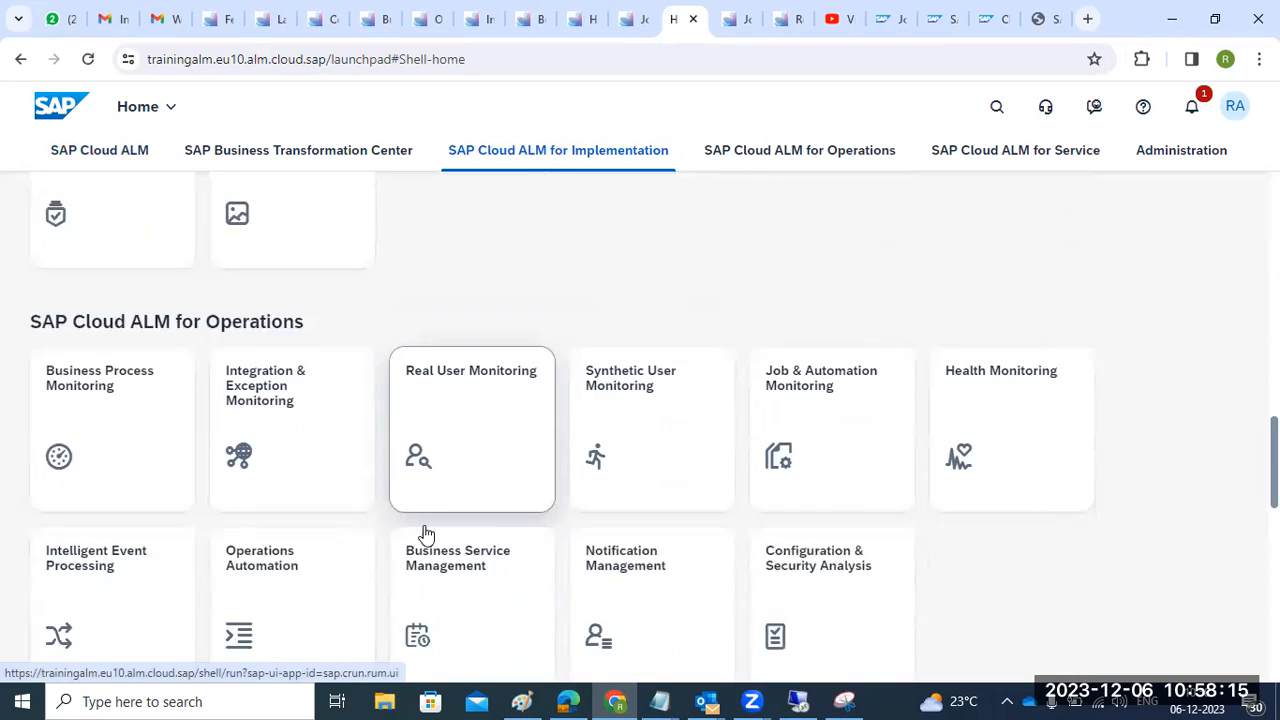
pyautogui.scroll(-5, 422, 534)
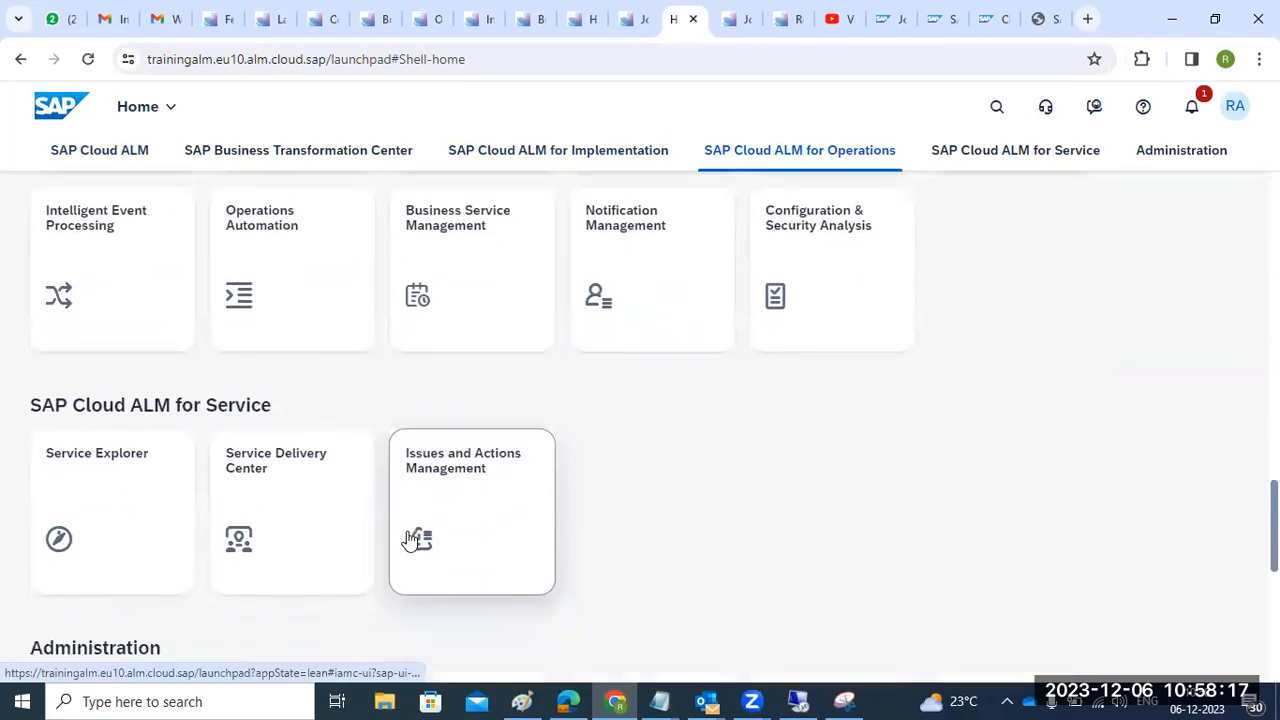
pyautogui.scroll(-1, 408, 540)
# - Open Landscape Management's Services & Systems list and choose Add > New System
pyautogui.click(457, 449)
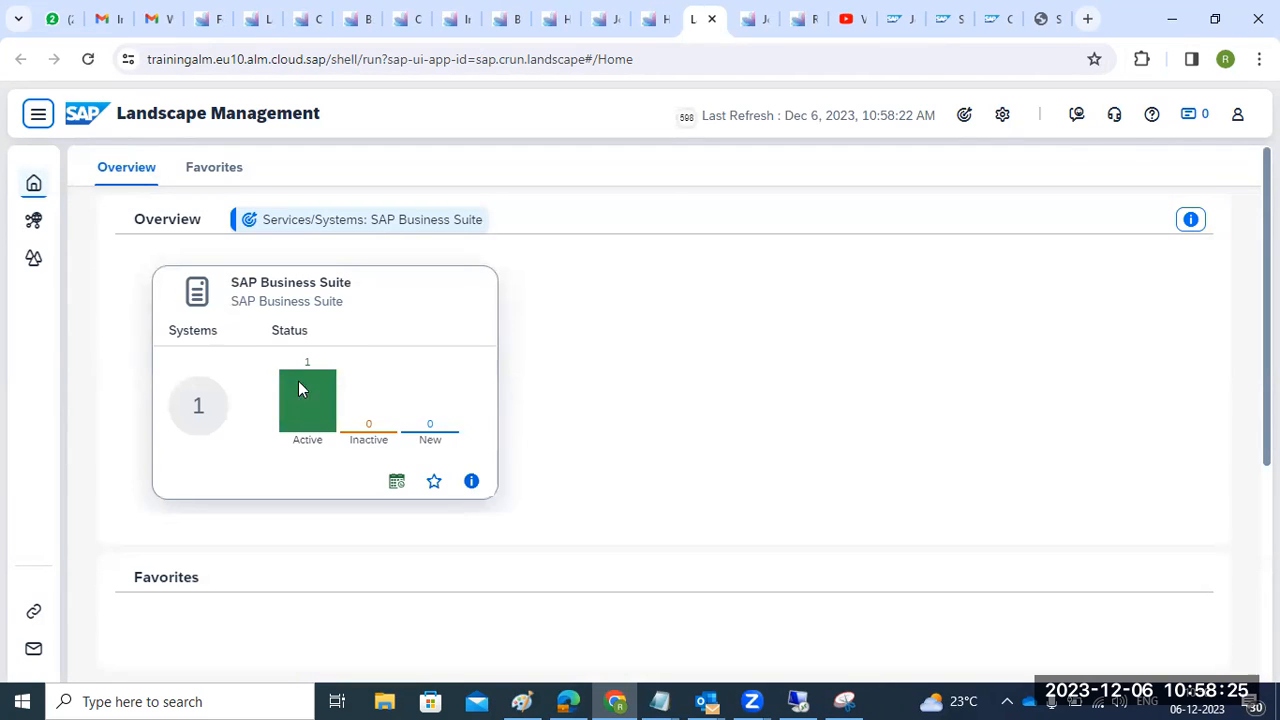
pyautogui.click(38, 117)
pyautogui.click(88, 230)
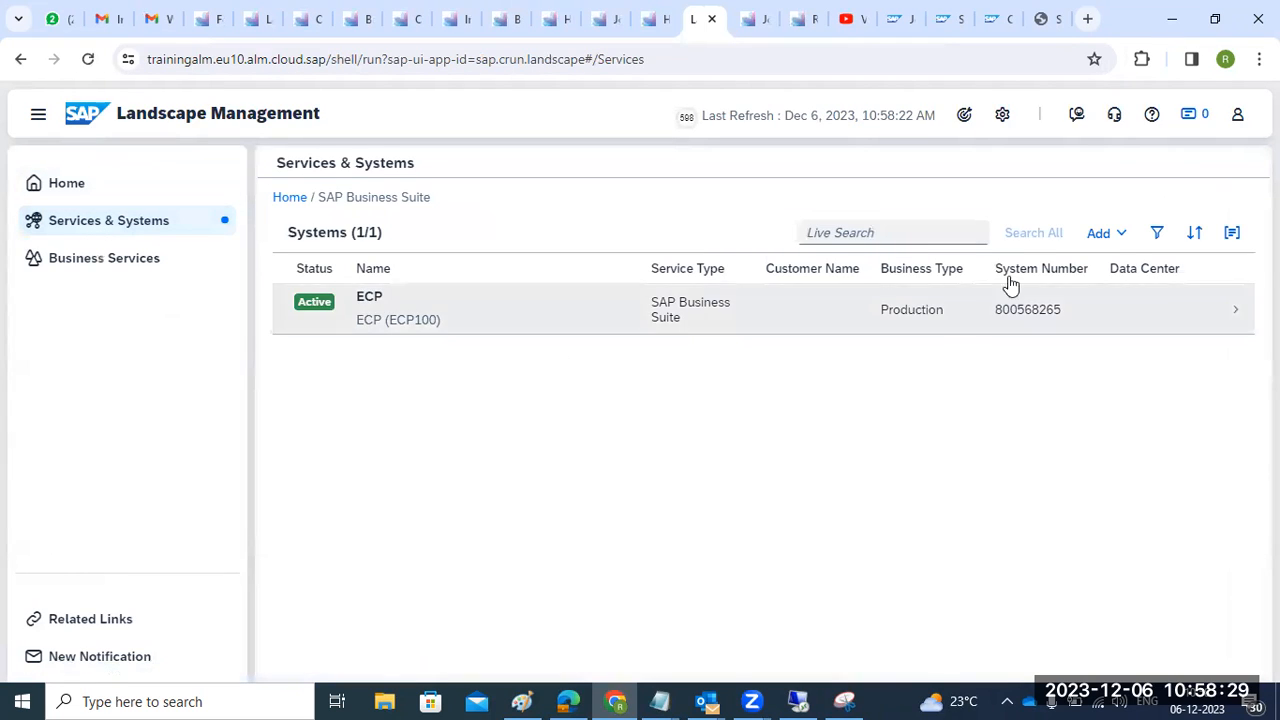
pyautogui.click(1100, 236)
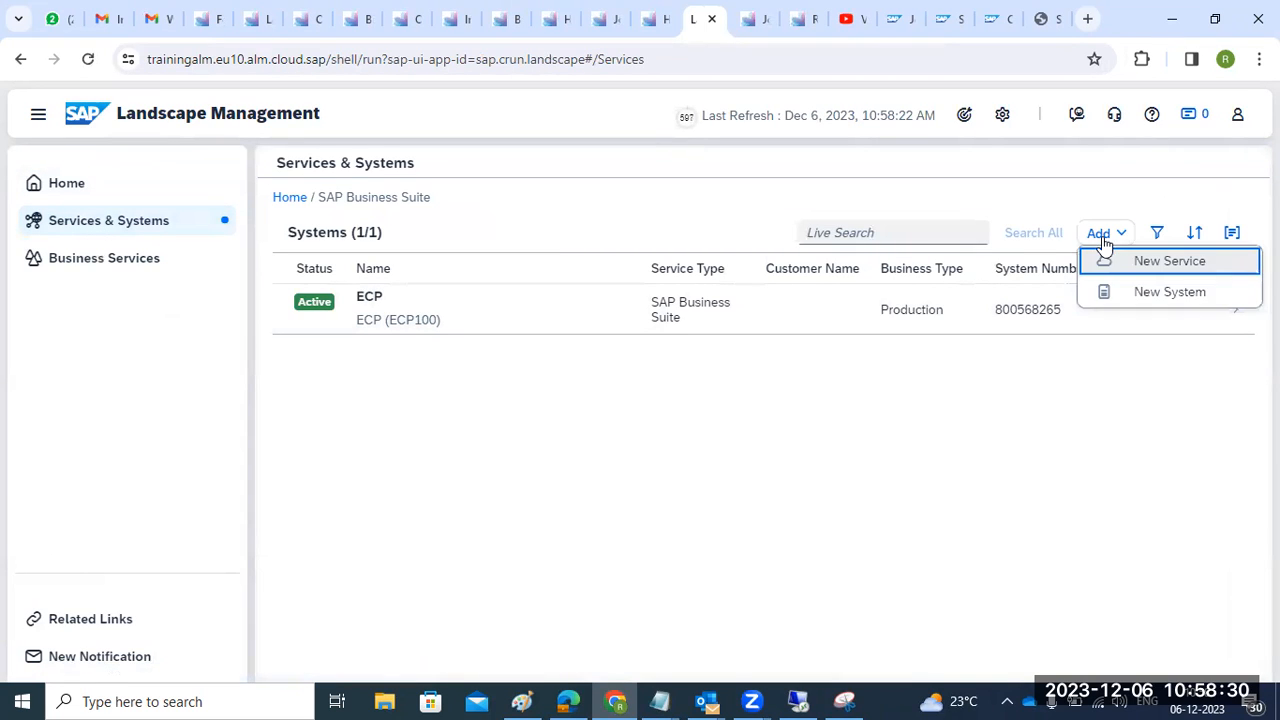
pyautogui.click(1138, 292)
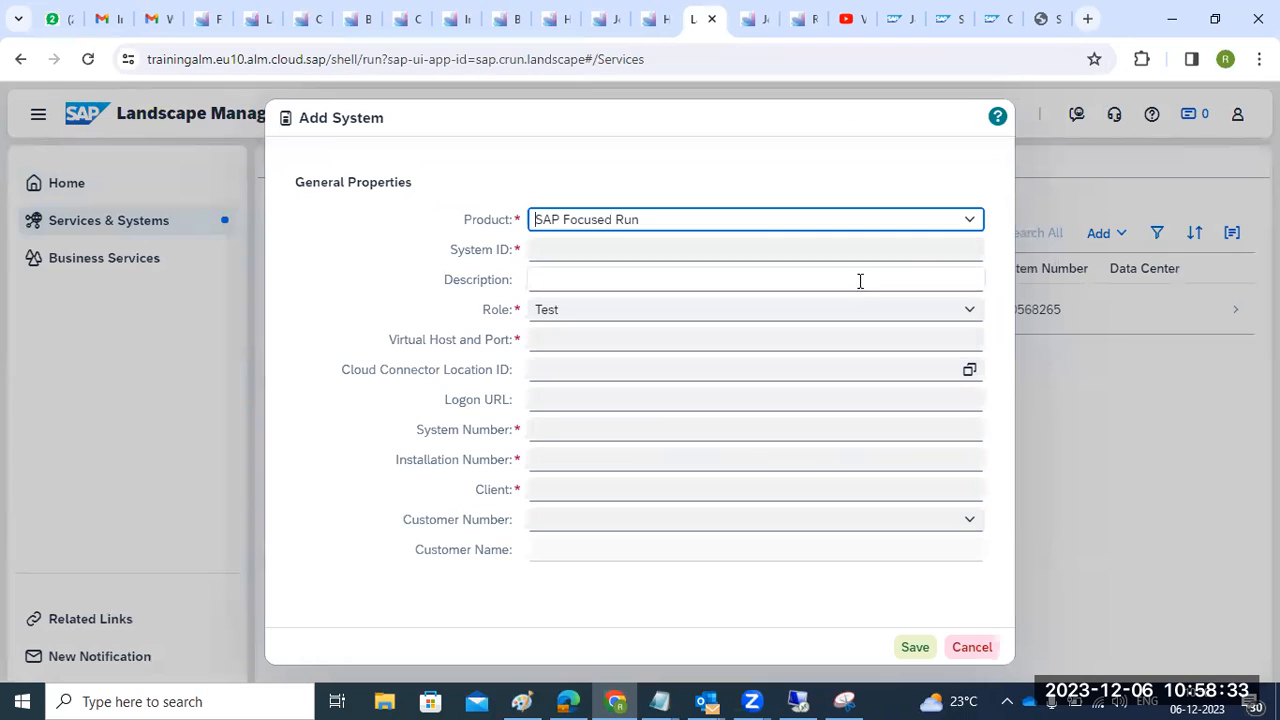
# - Inspect the SAP Focused Run form fields and compare them with the SAP Cloud Connector product
pyautogui.click(871, 250)
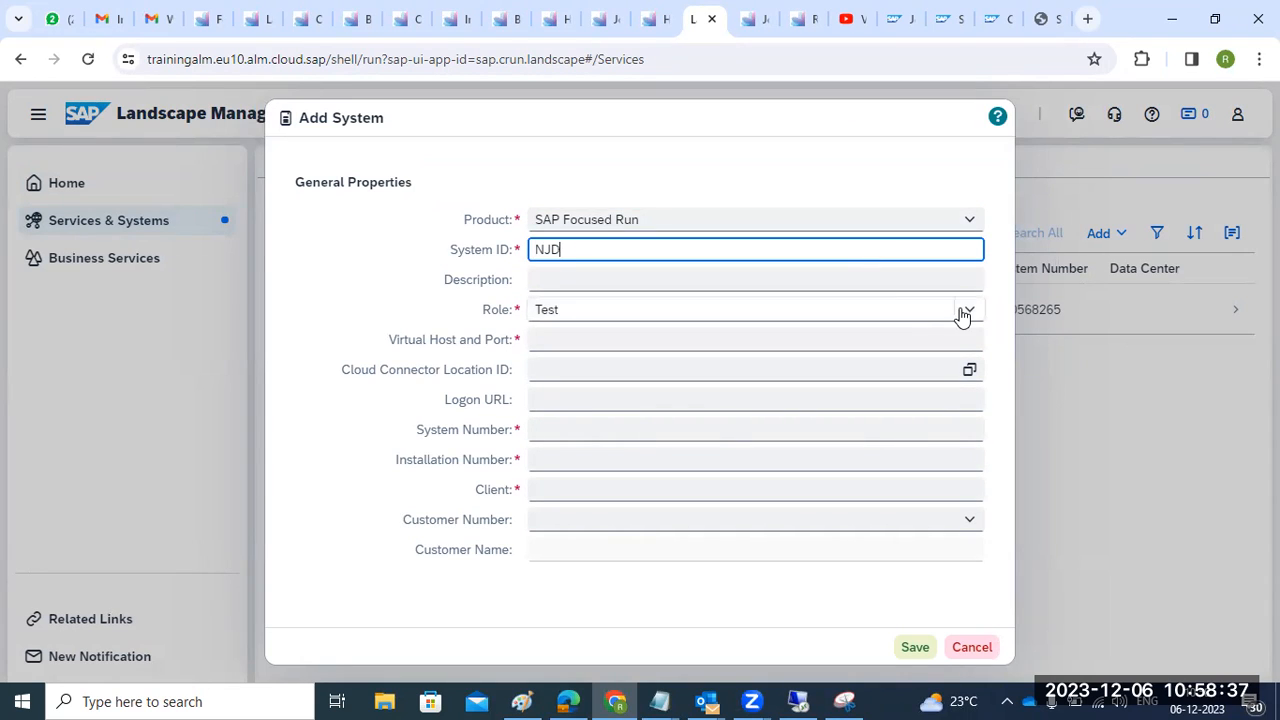
pyautogui.click(585, 341)
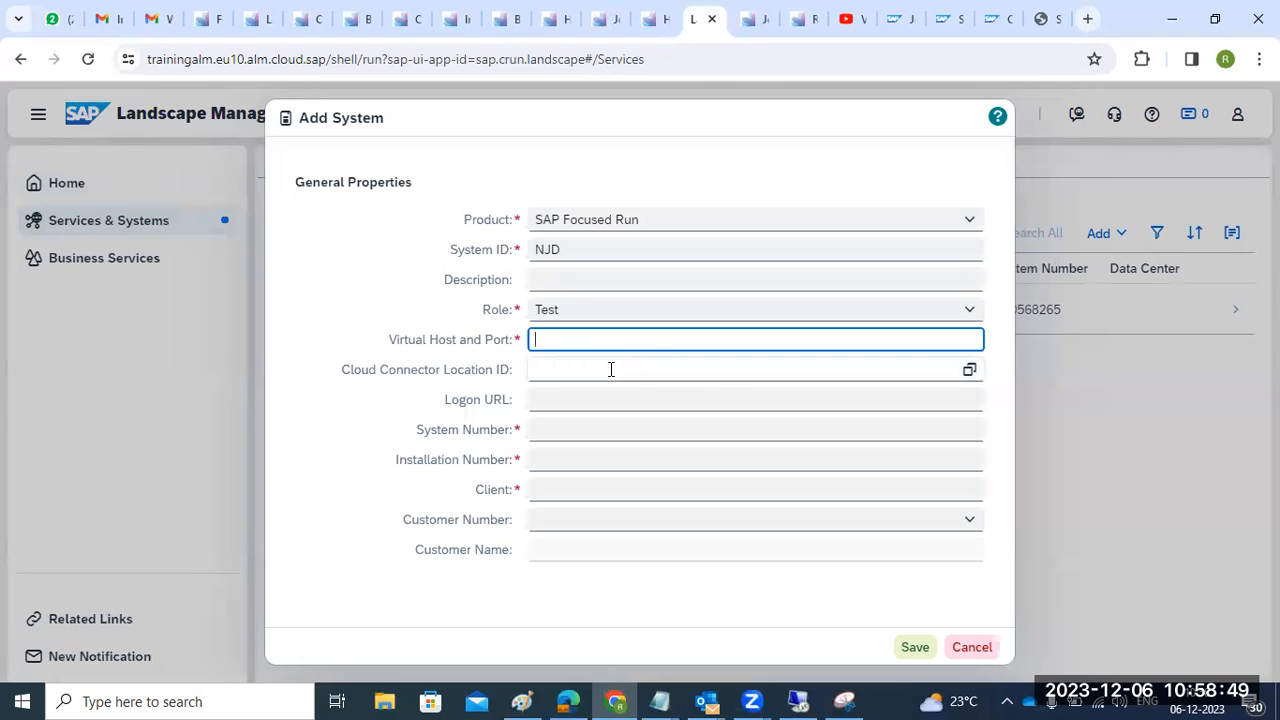
pyautogui.click(611, 369)
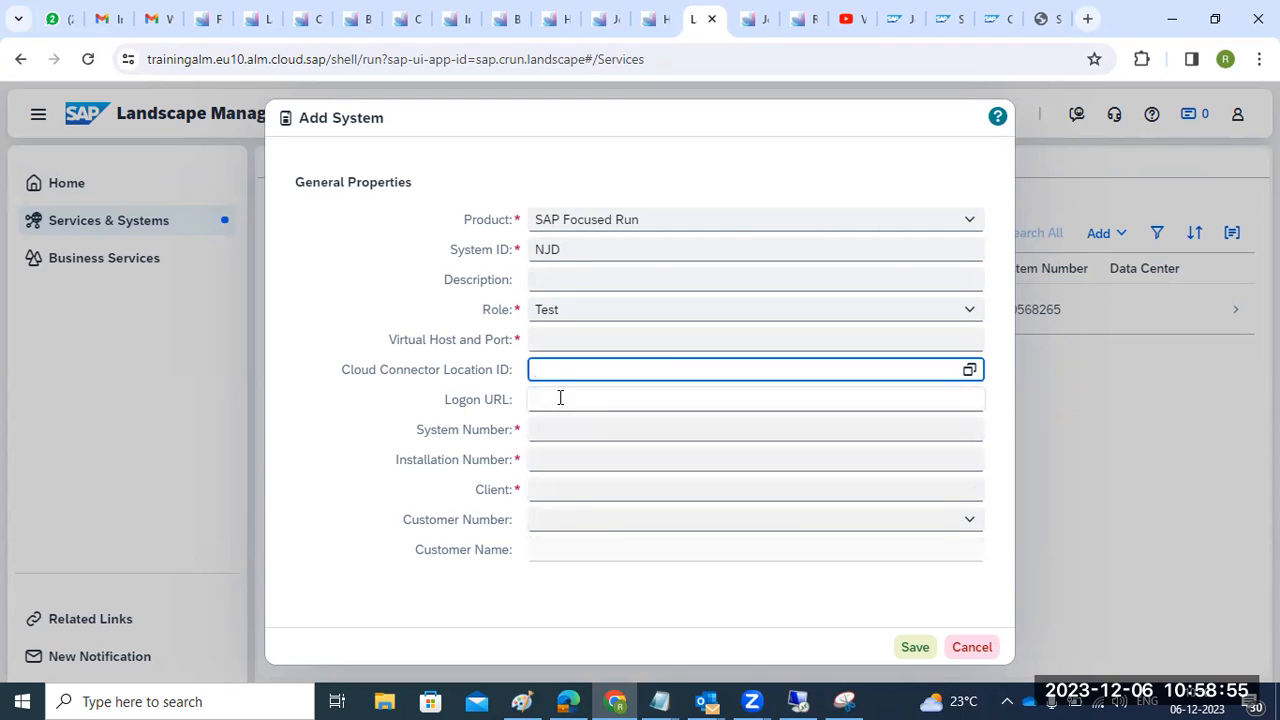
pyautogui.click(967, 220)
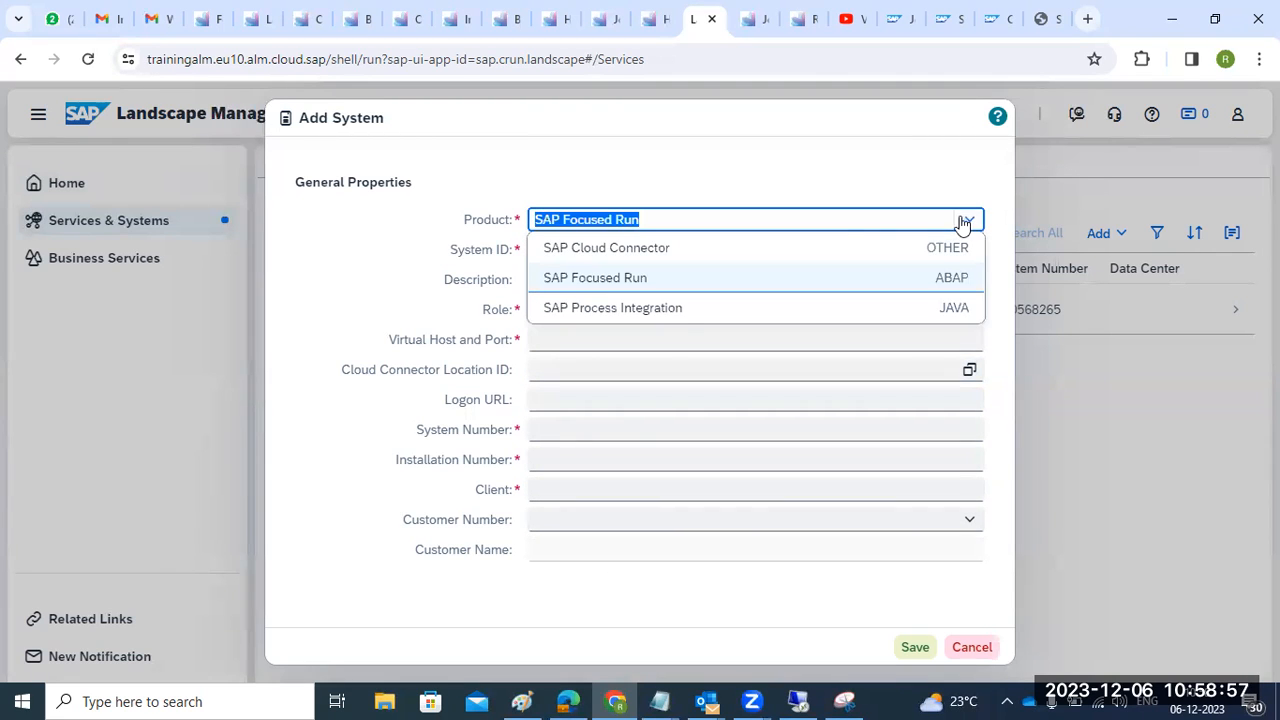
pyautogui.click(659, 250)
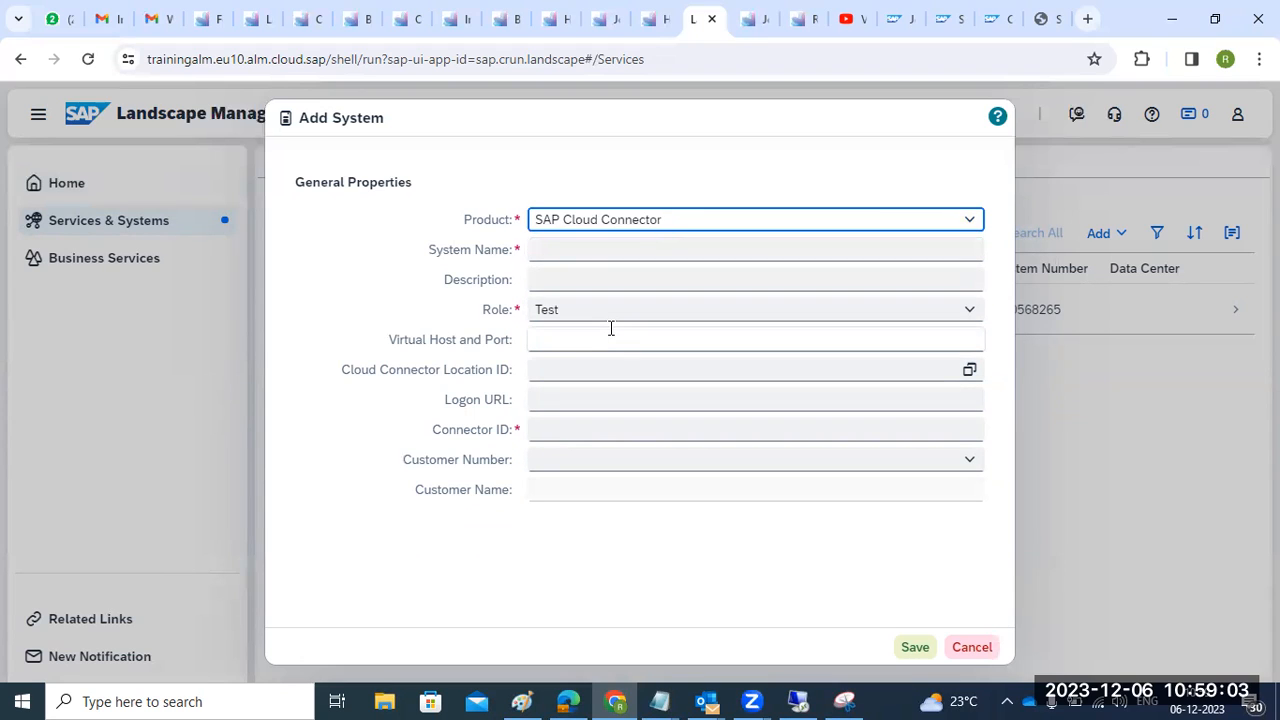
pyautogui.click(969, 219)
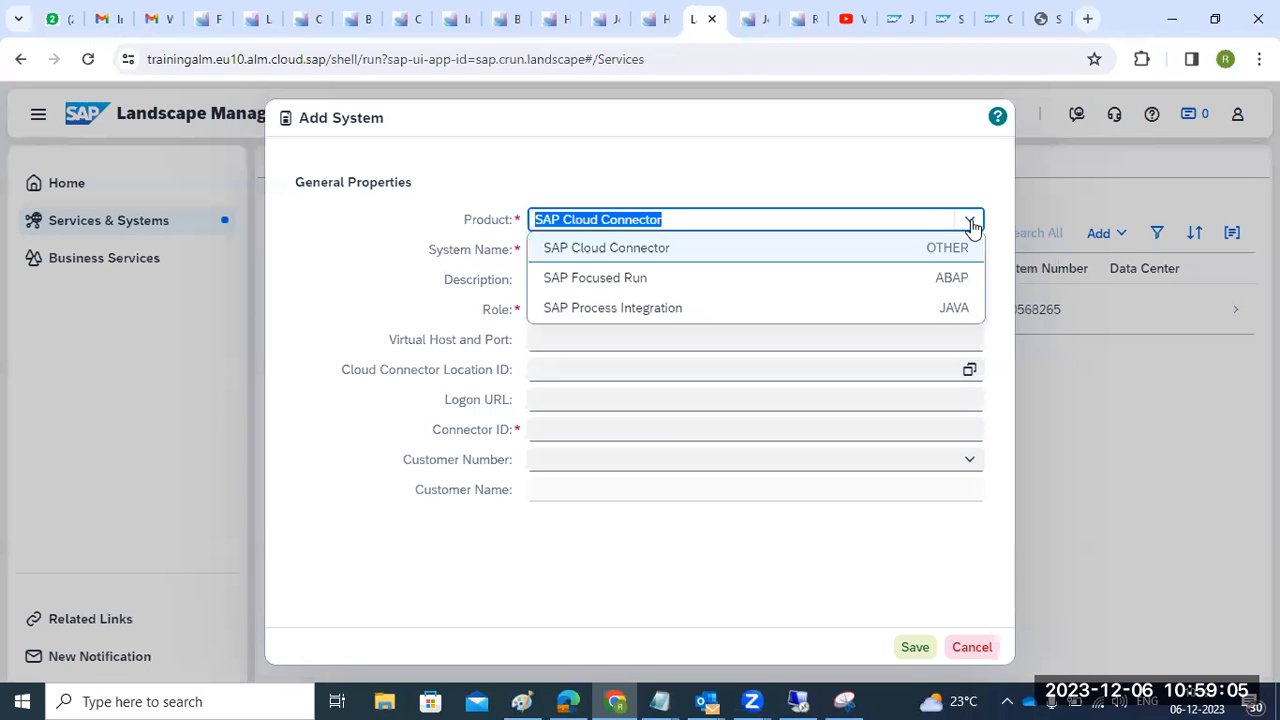
pyautogui.click(651, 282)
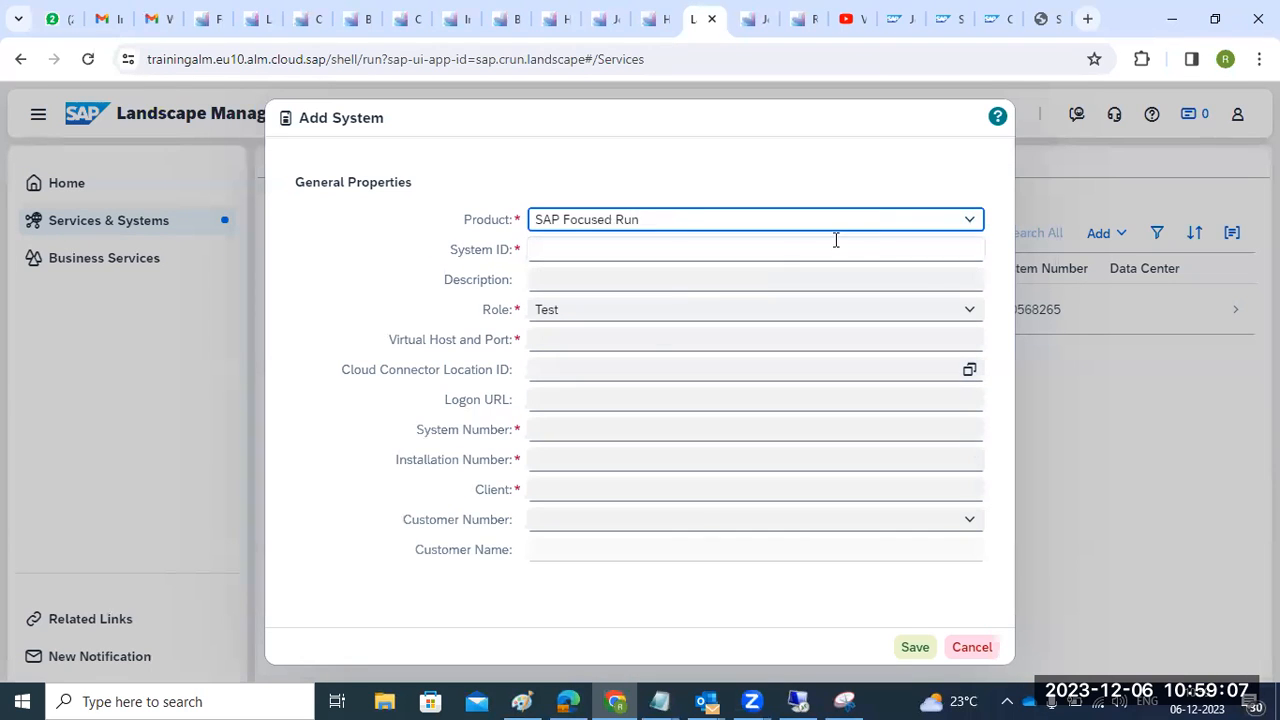
# - Review the SAP Process Integration form fields with role Test, then cancel without saving
pyautogui.click(946, 218)
pyautogui.click(603, 307)
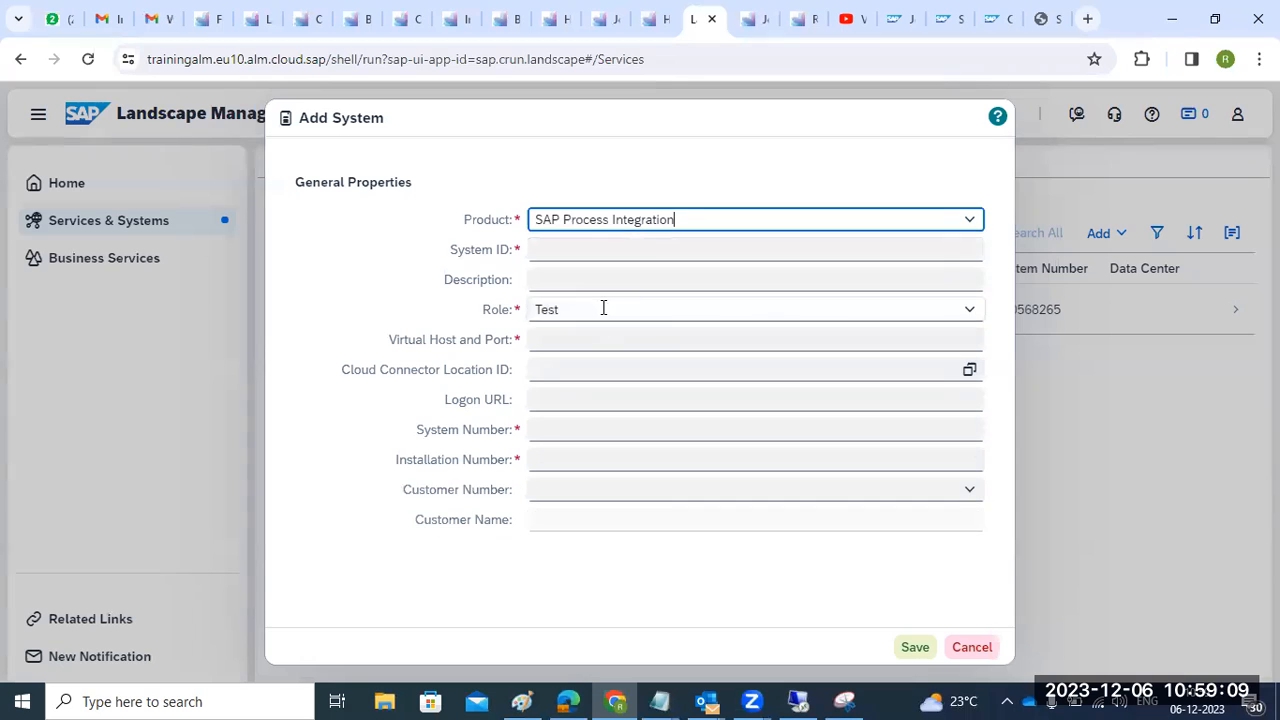
pyautogui.click(556, 401)
pyautogui.click(552, 429)
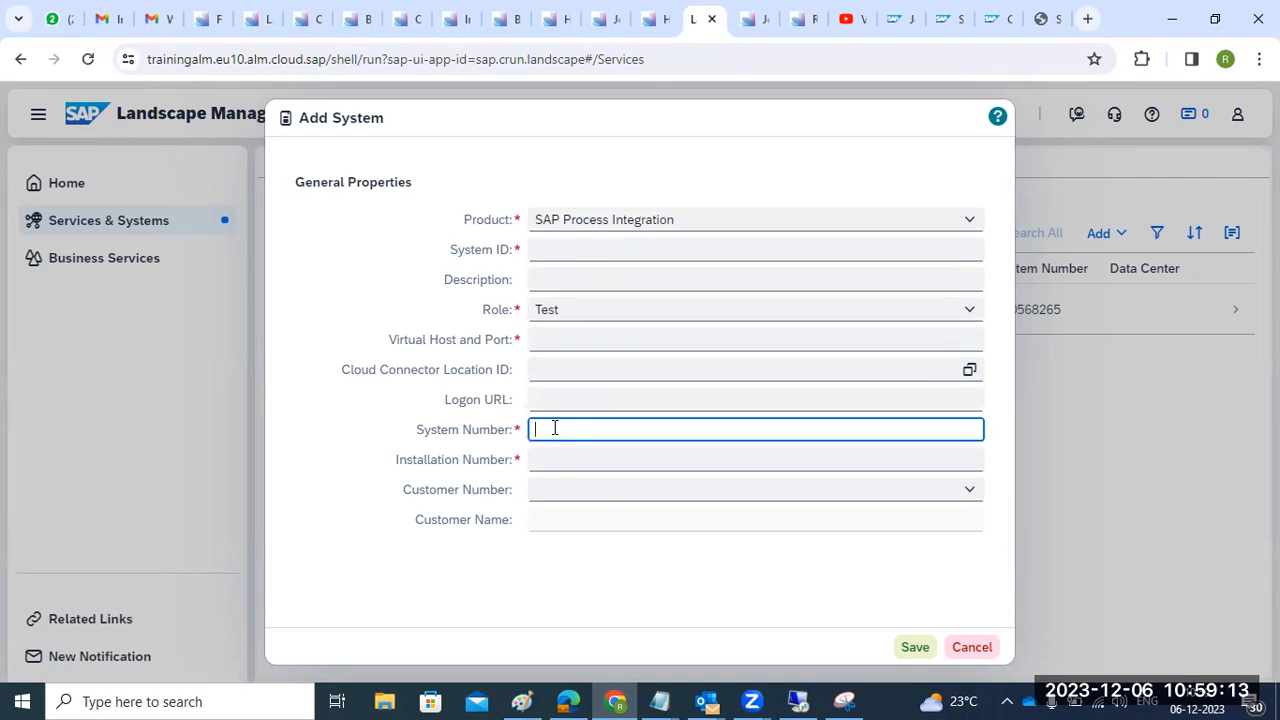
pyautogui.click(563, 459)
pyautogui.click(551, 340)
pyautogui.click(552, 249)
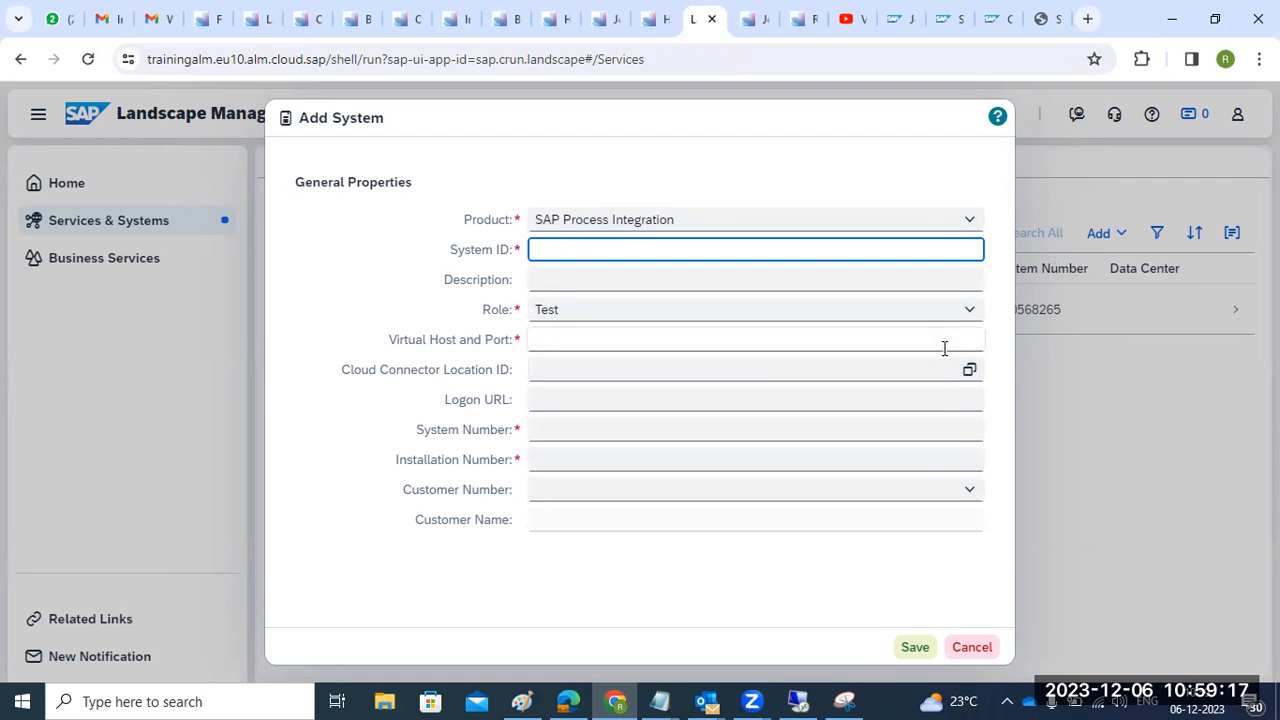
pyautogui.click(964, 313)
pyautogui.click(964, 313)
pyautogui.click(964, 313)
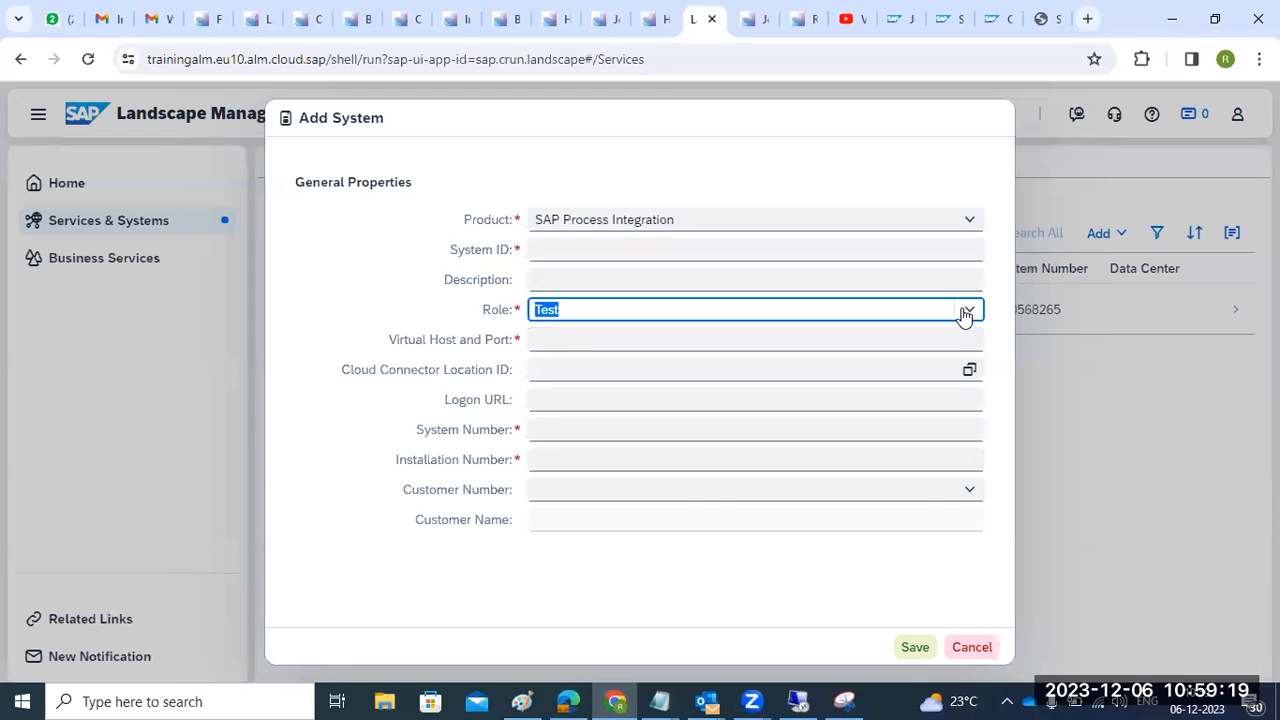
pyautogui.click(970, 219)
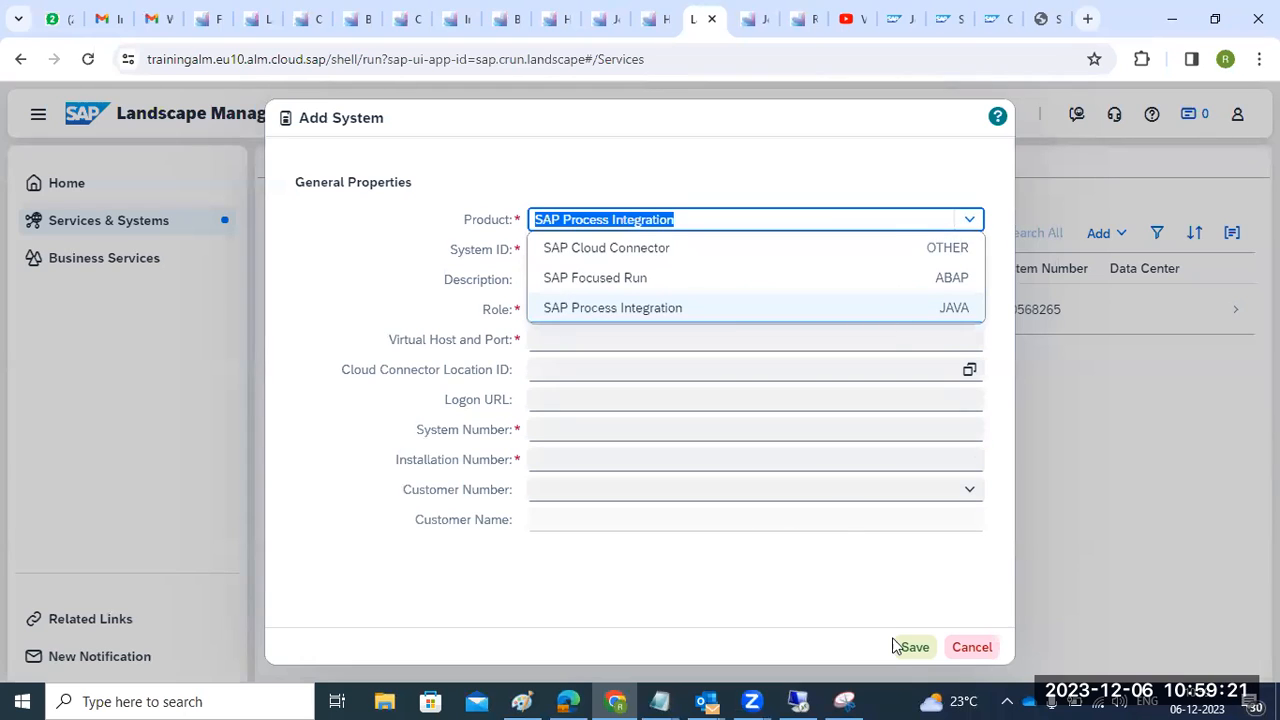
pyautogui.click(971, 648)
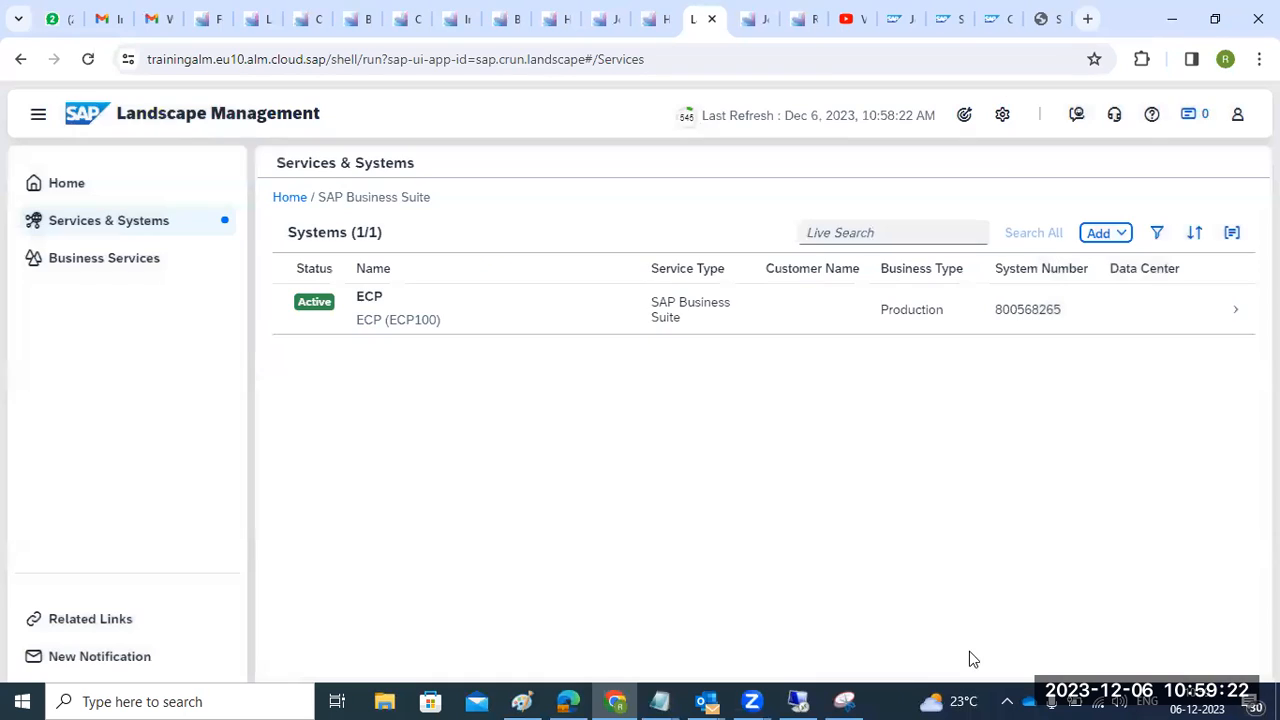
# - Open the ECP system's details and jump through its Clients, Endpoints and Supported Use Cases sections
pyautogui.click(398, 332)
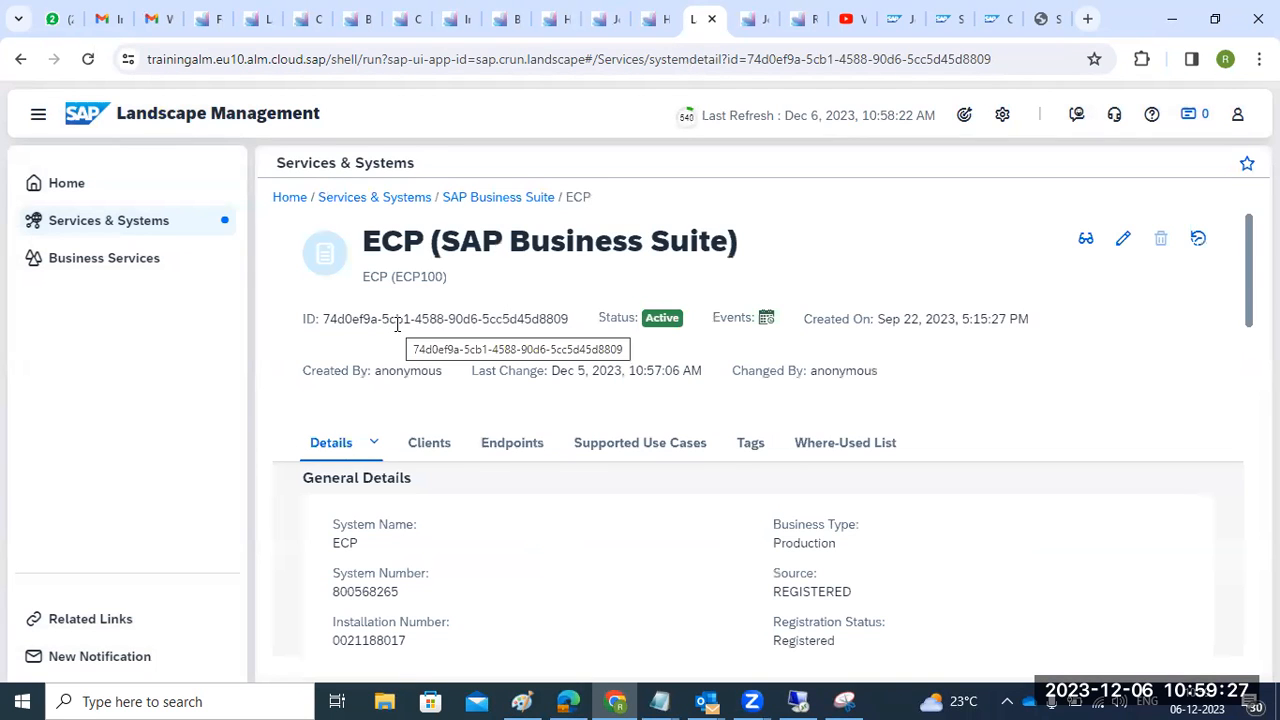
pyautogui.click(433, 453)
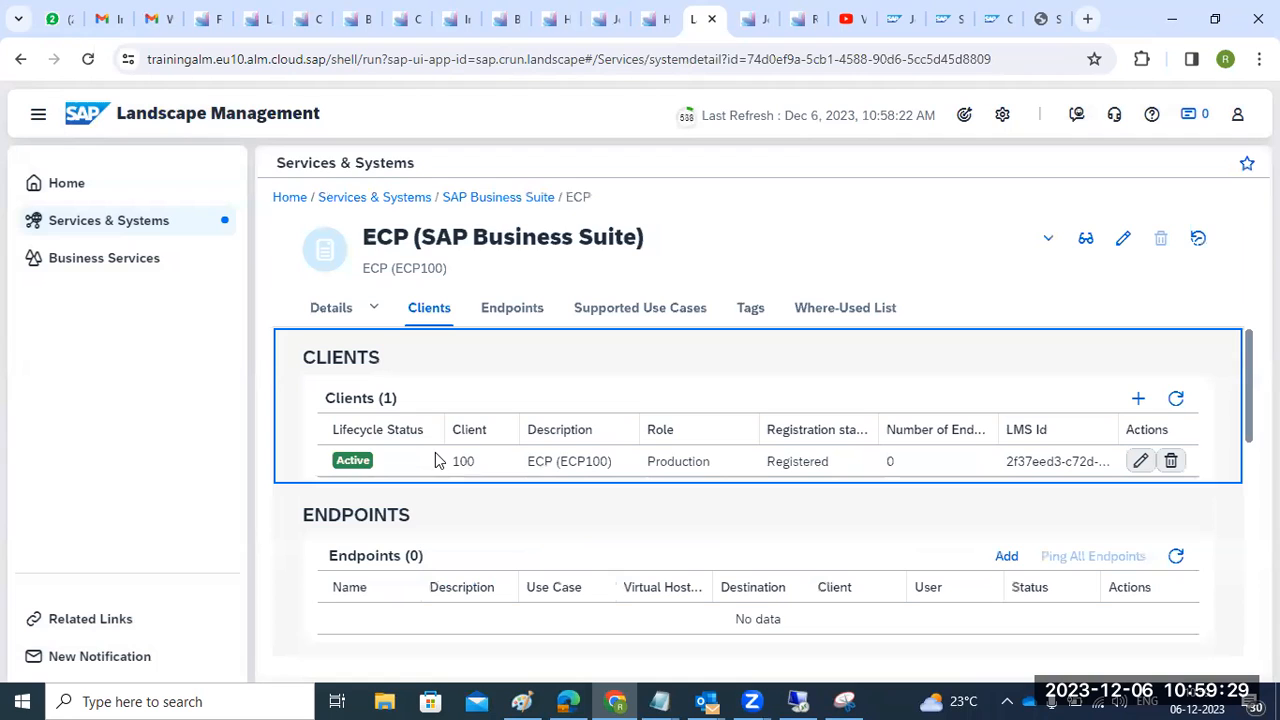
pyautogui.click(515, 318)
pyautogui.click(620, 316)
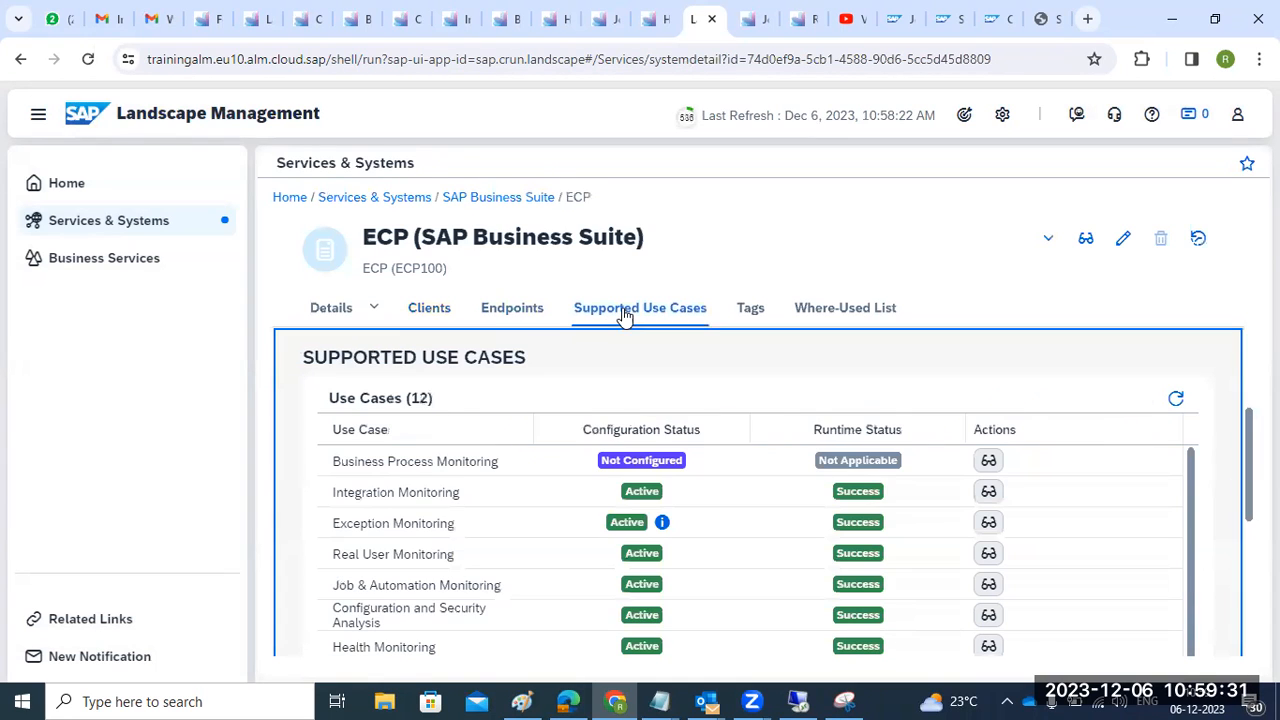
# - Review the 12 use cases, highlighting Business Process Monitoring, and open Alert Management's details
pyautogui.scroll(-1, 440, 560)
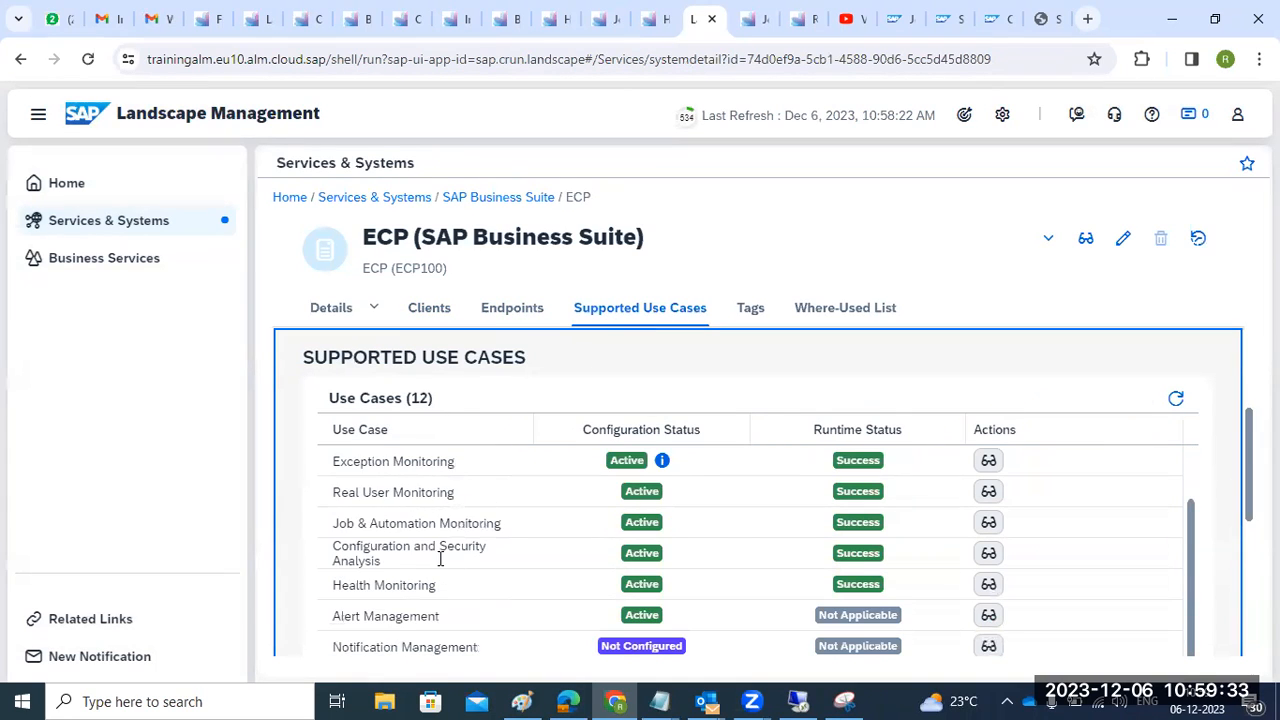
pyautogui.scroll(1, 440, 560)
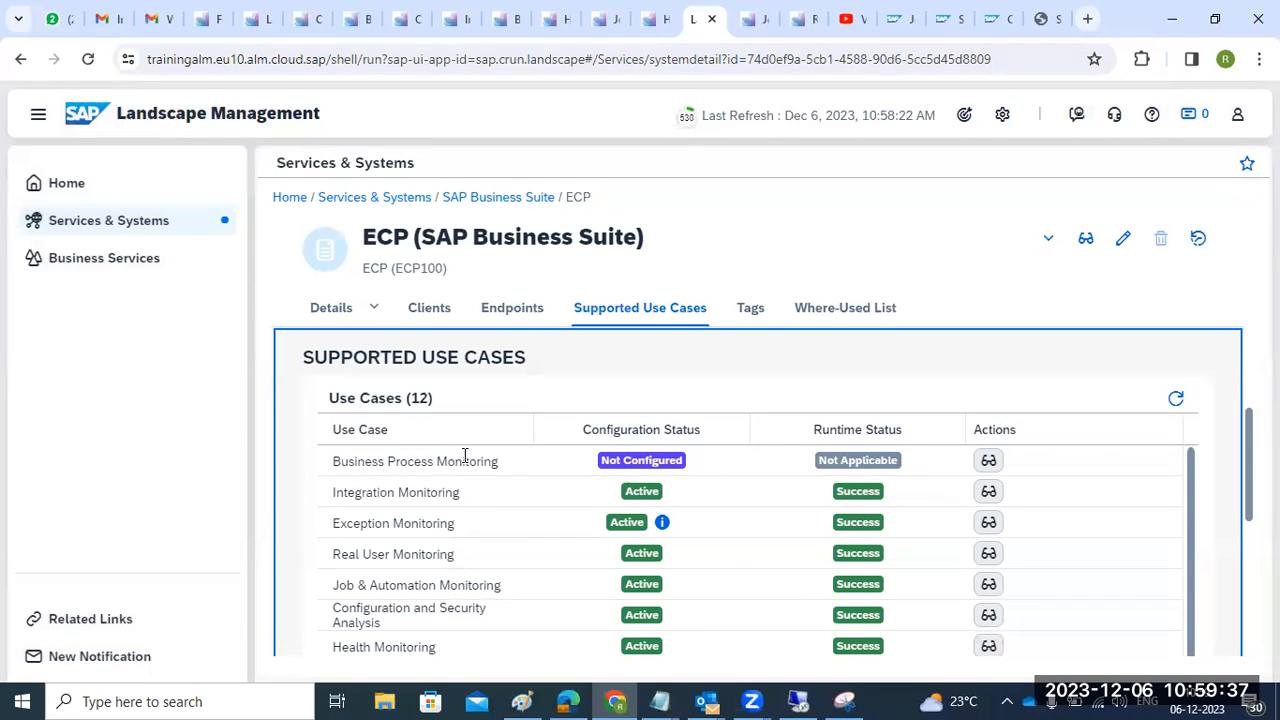
pyautogui.moveTo(390, 462); pyautogui.dragTo(463, 462)
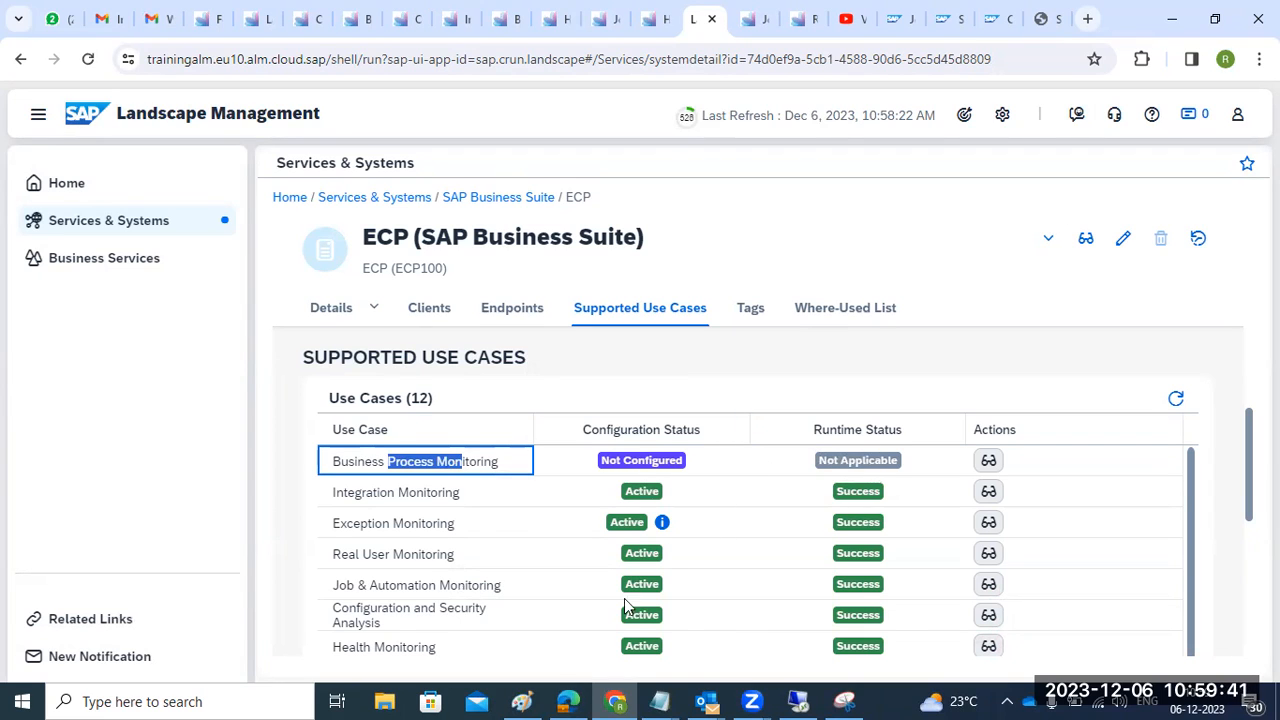
pyautogui.scroll(-1, 624, 598)
pyautogui.moveTo(352, 615); pyautogui.dragTo(401, 616)
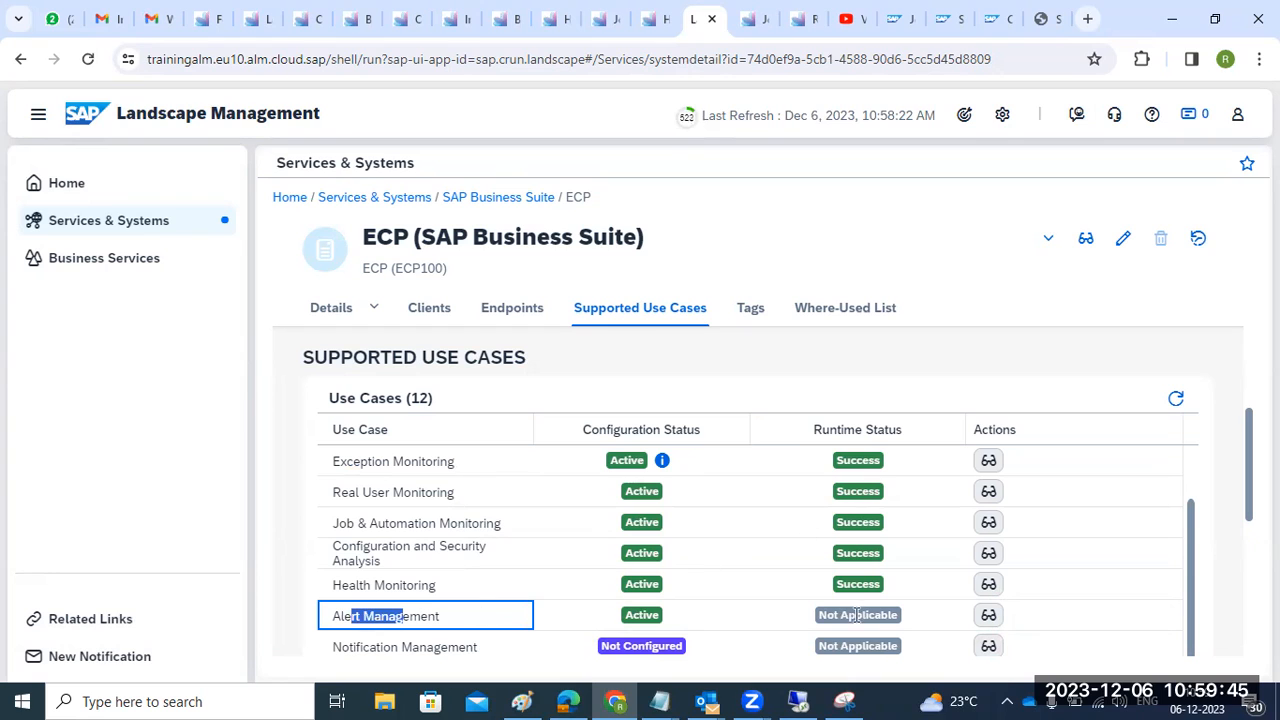
pyautogui.click(985, 618)
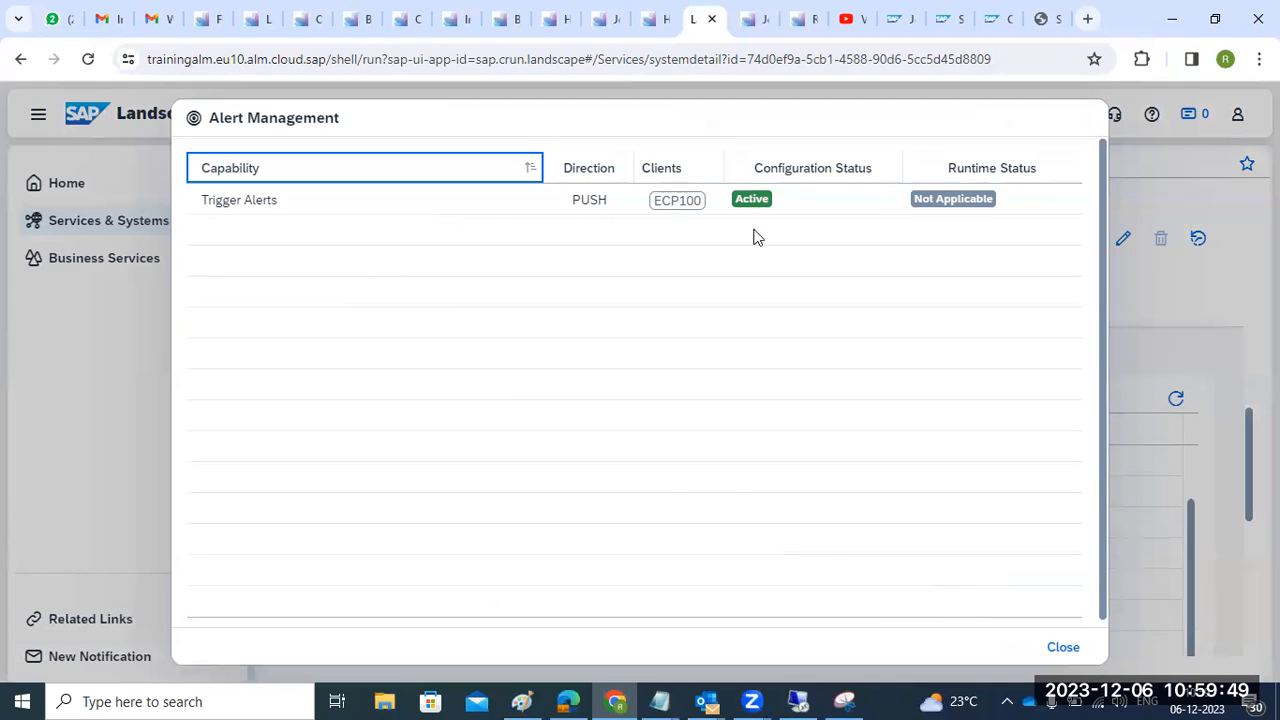
# - Check the Trigger Alerts runtime status, close Alert Management, and highlight the Not Configured use cases
pyautogui.click(965, 195)
pyautogui.click(1061, 647)
pyautogui.moveTo(388, 648); pyautogui.dragTo(613, 566)
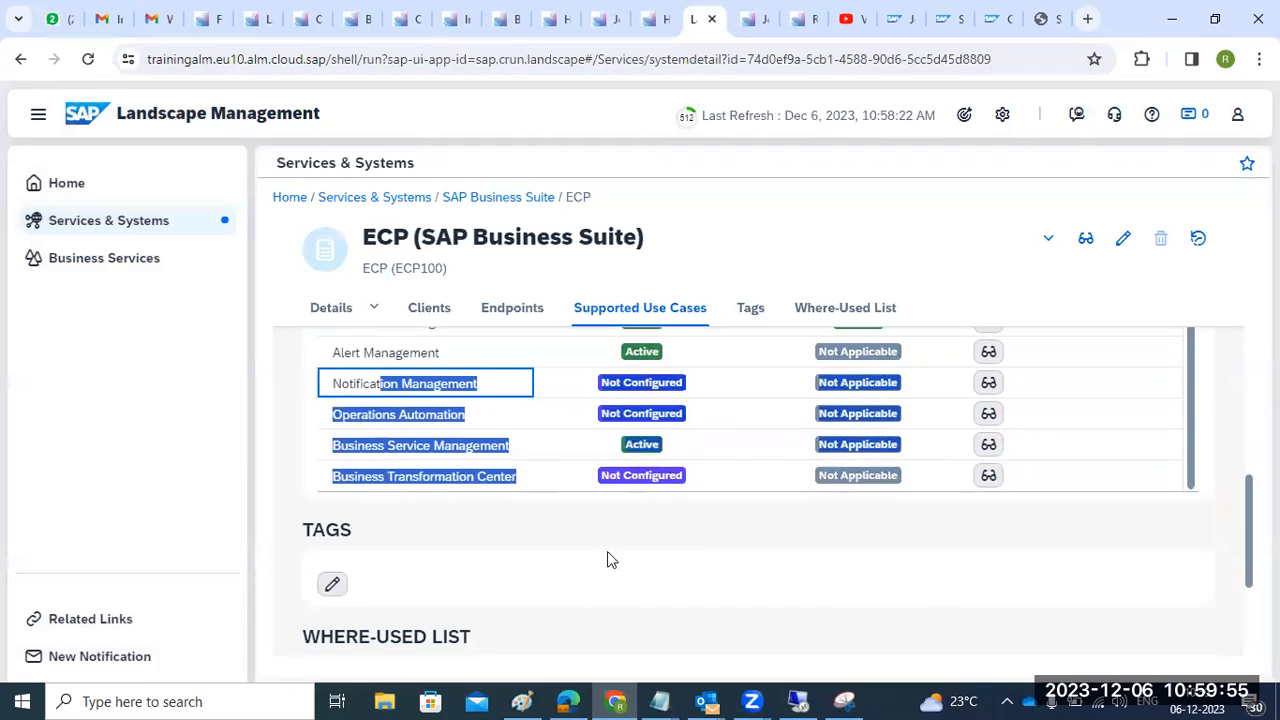
# - Refresh ECP's where-used list of business services
pyautogui.click(705, 514)
pyautogui.scroll(1, 726, 629)
pyautogui.scroll(1, 726, 629)
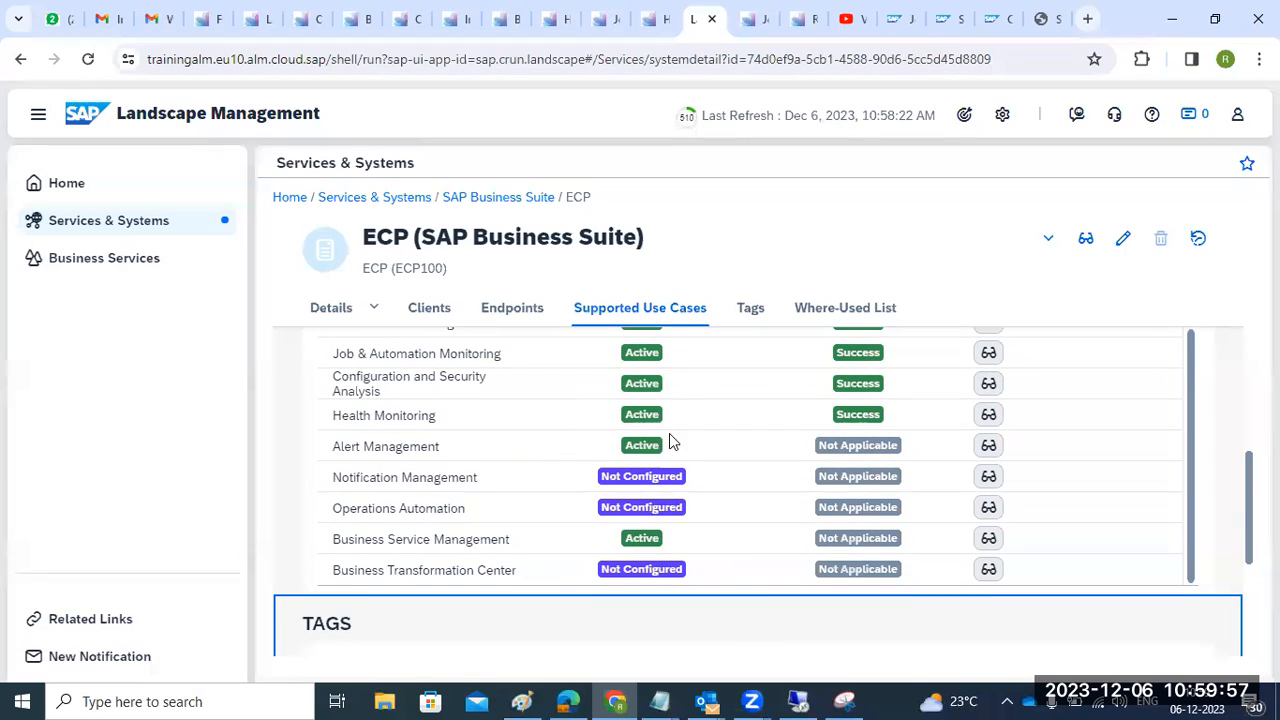
pyautogui.scroll(-2, 669, 571)
pyautogui.scroll(-4, 669, 571)
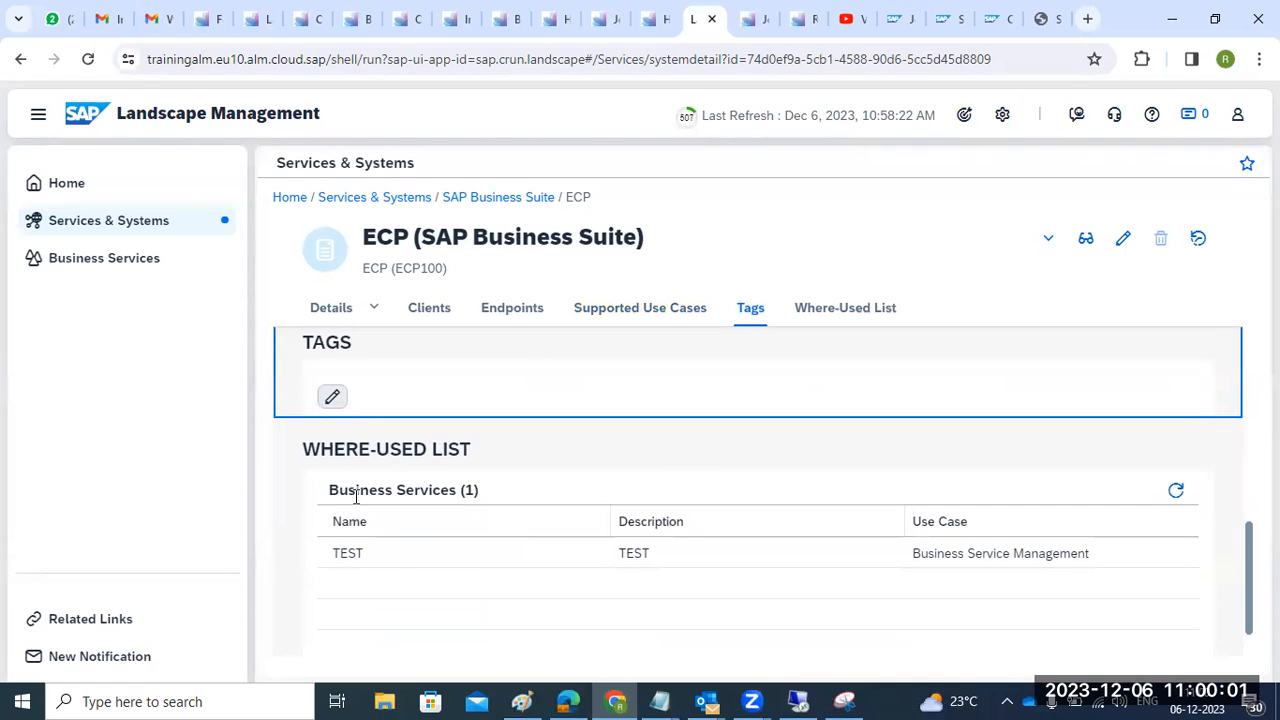
pyautogui.click(1175, 490)
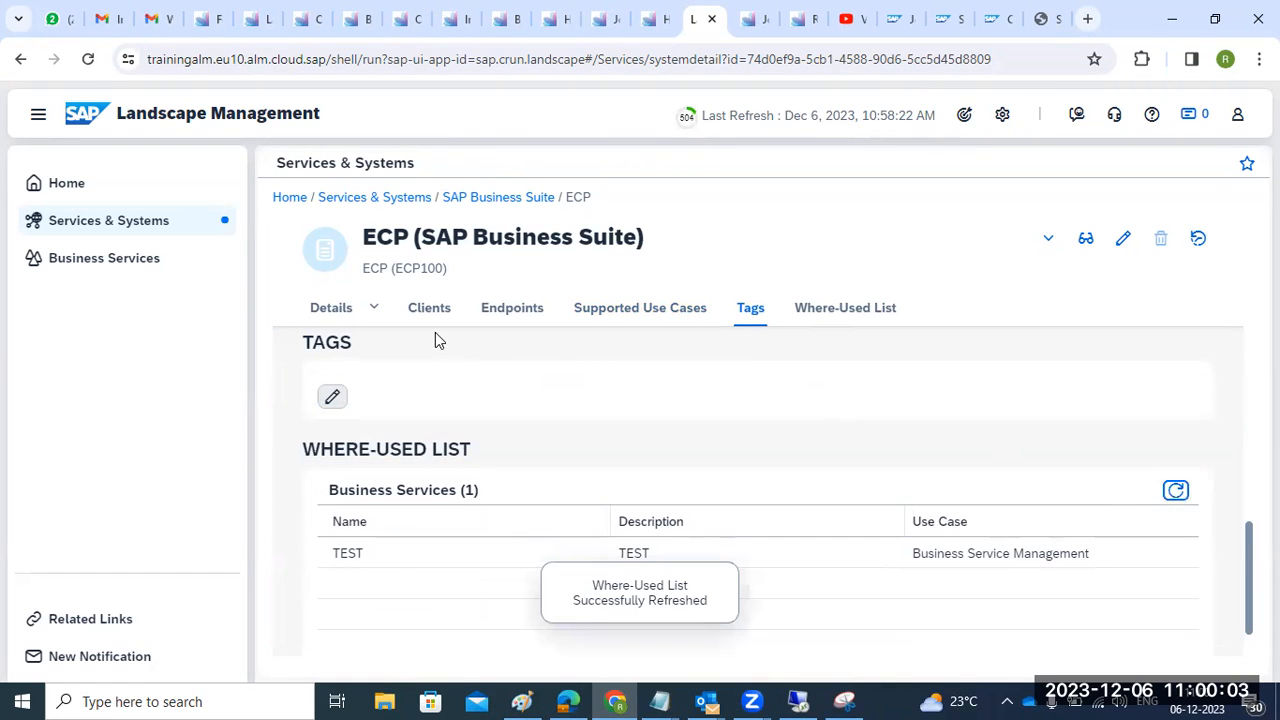
pyautogui.scroll(15, 435, 340)
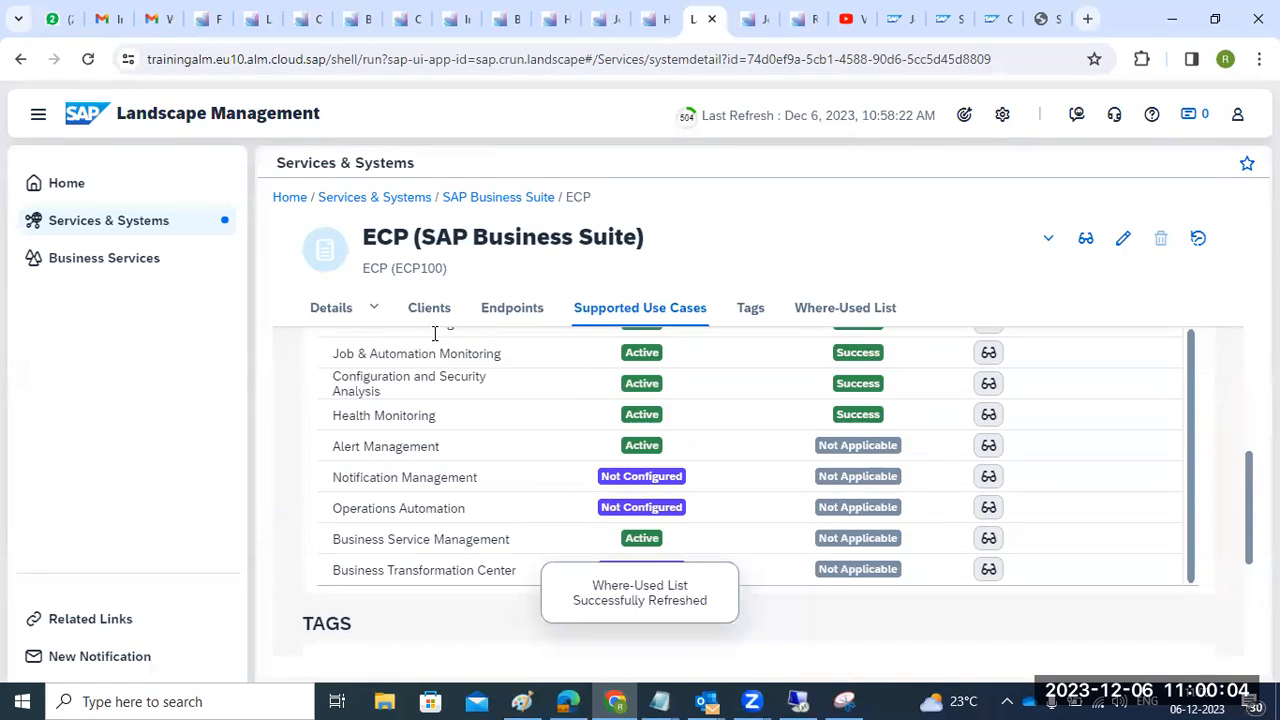
# - Return to Services & Systems, then view Configuration & Security Analysis, dismissing the scope selection
pyautogui.click(366, 198)
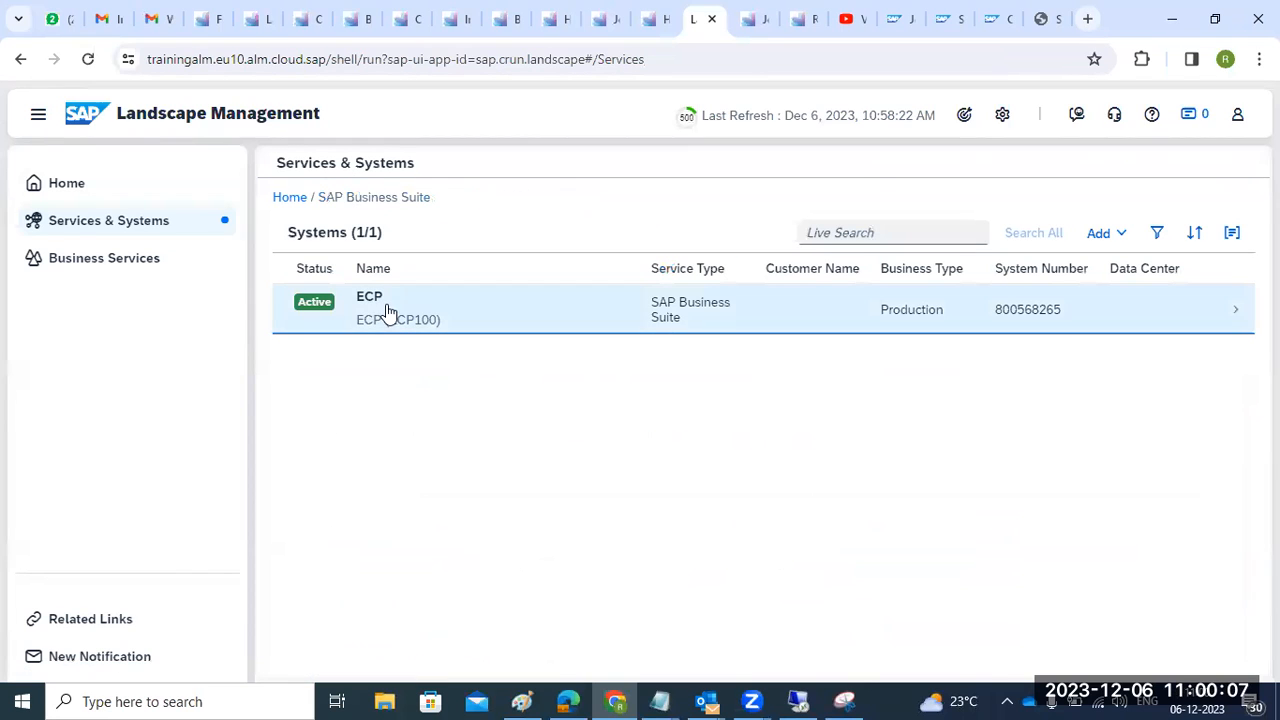
pyautogui.click(318, 32)
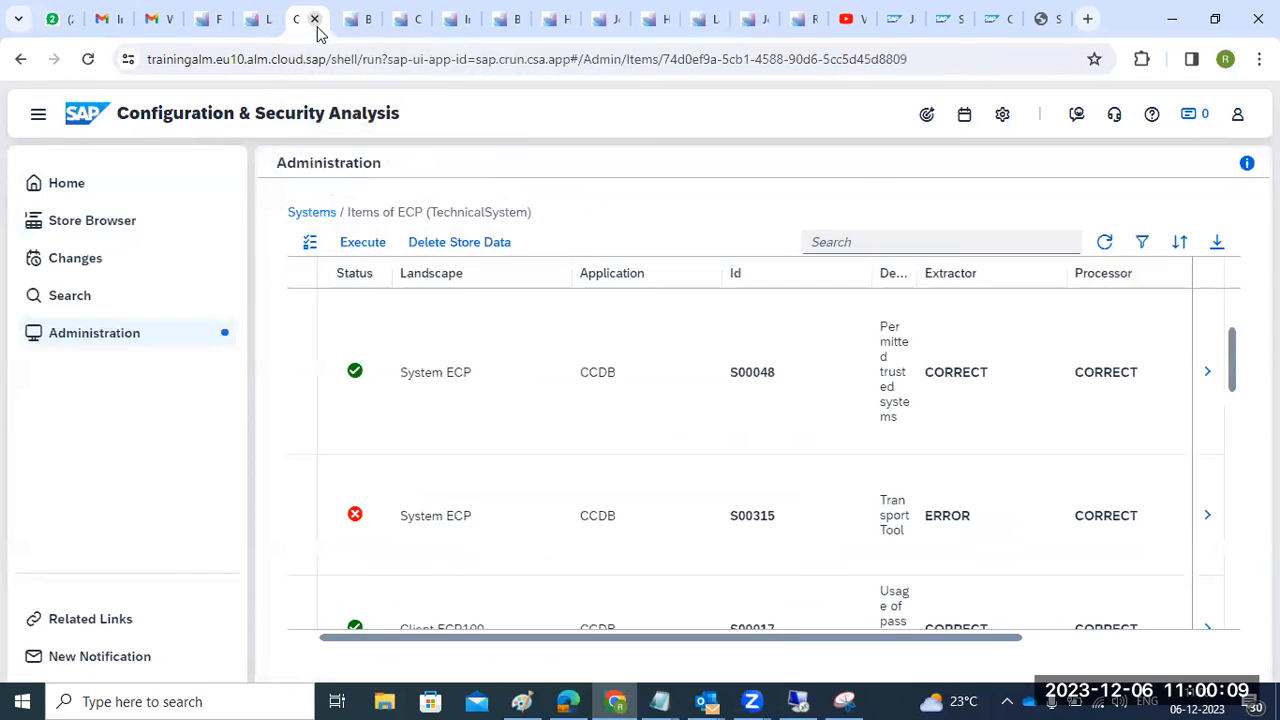
pyautogui.click(928, 116)
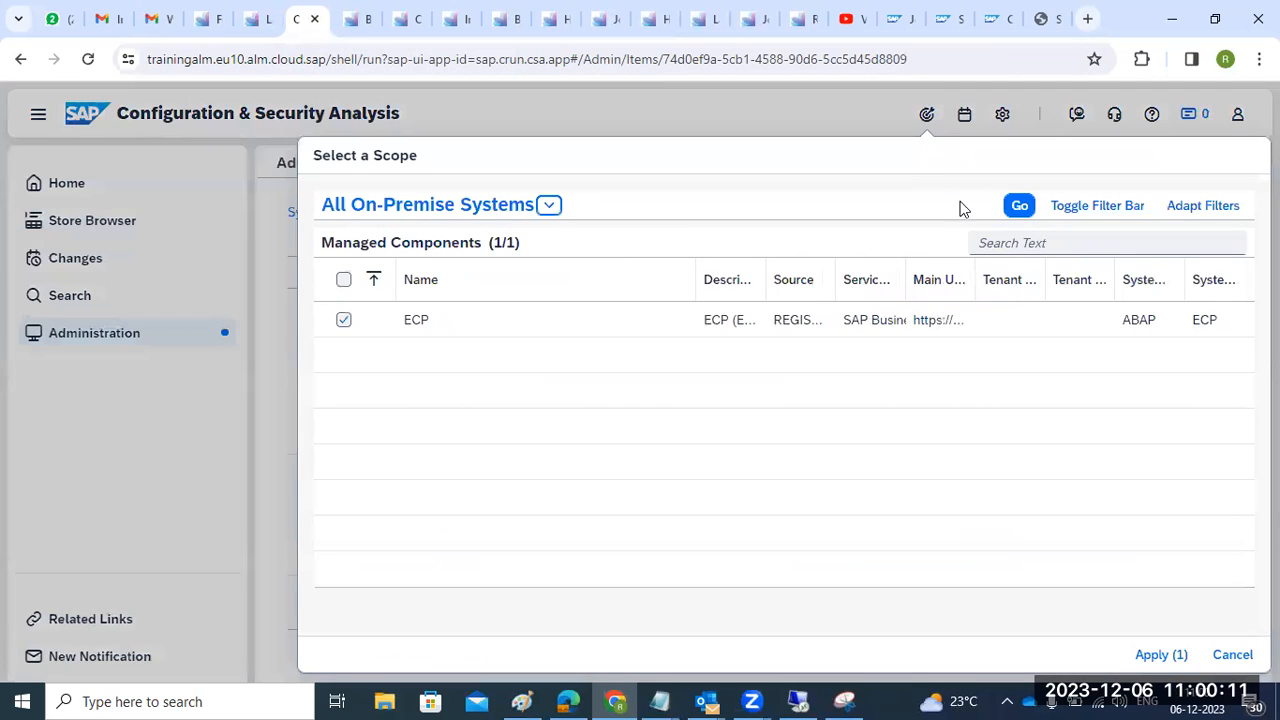
pyautogui.click(1232, 654)
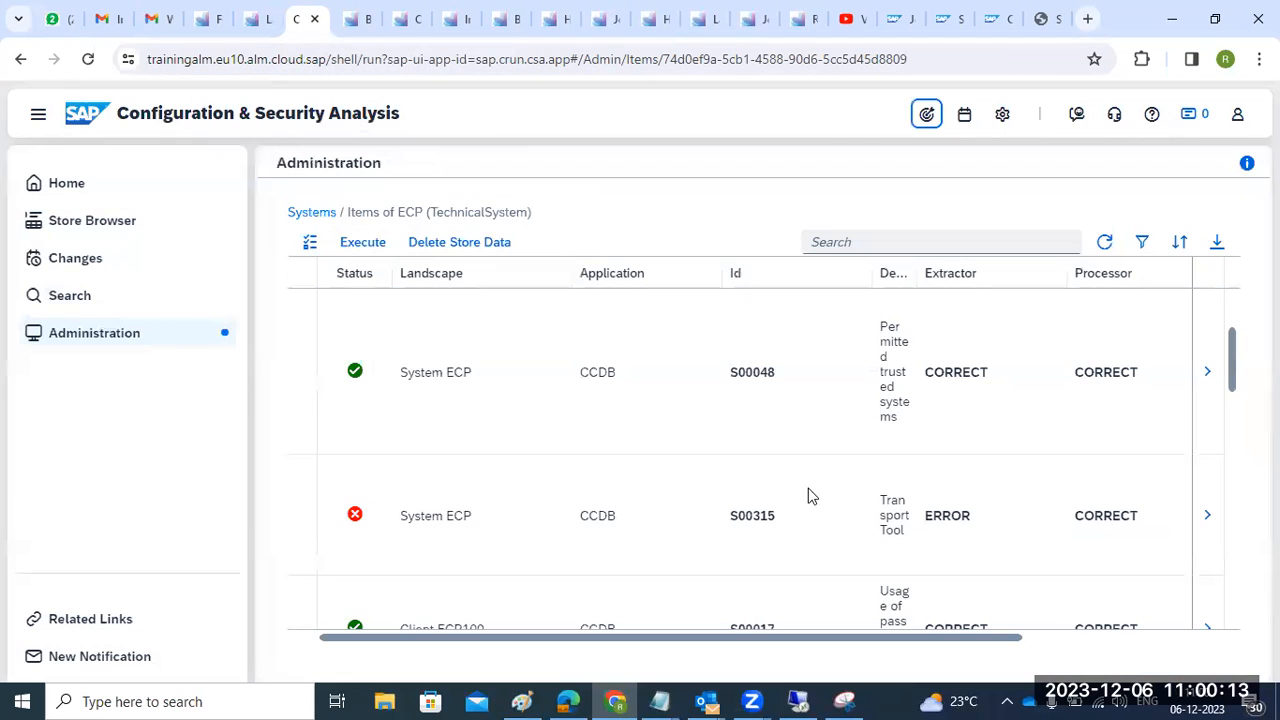